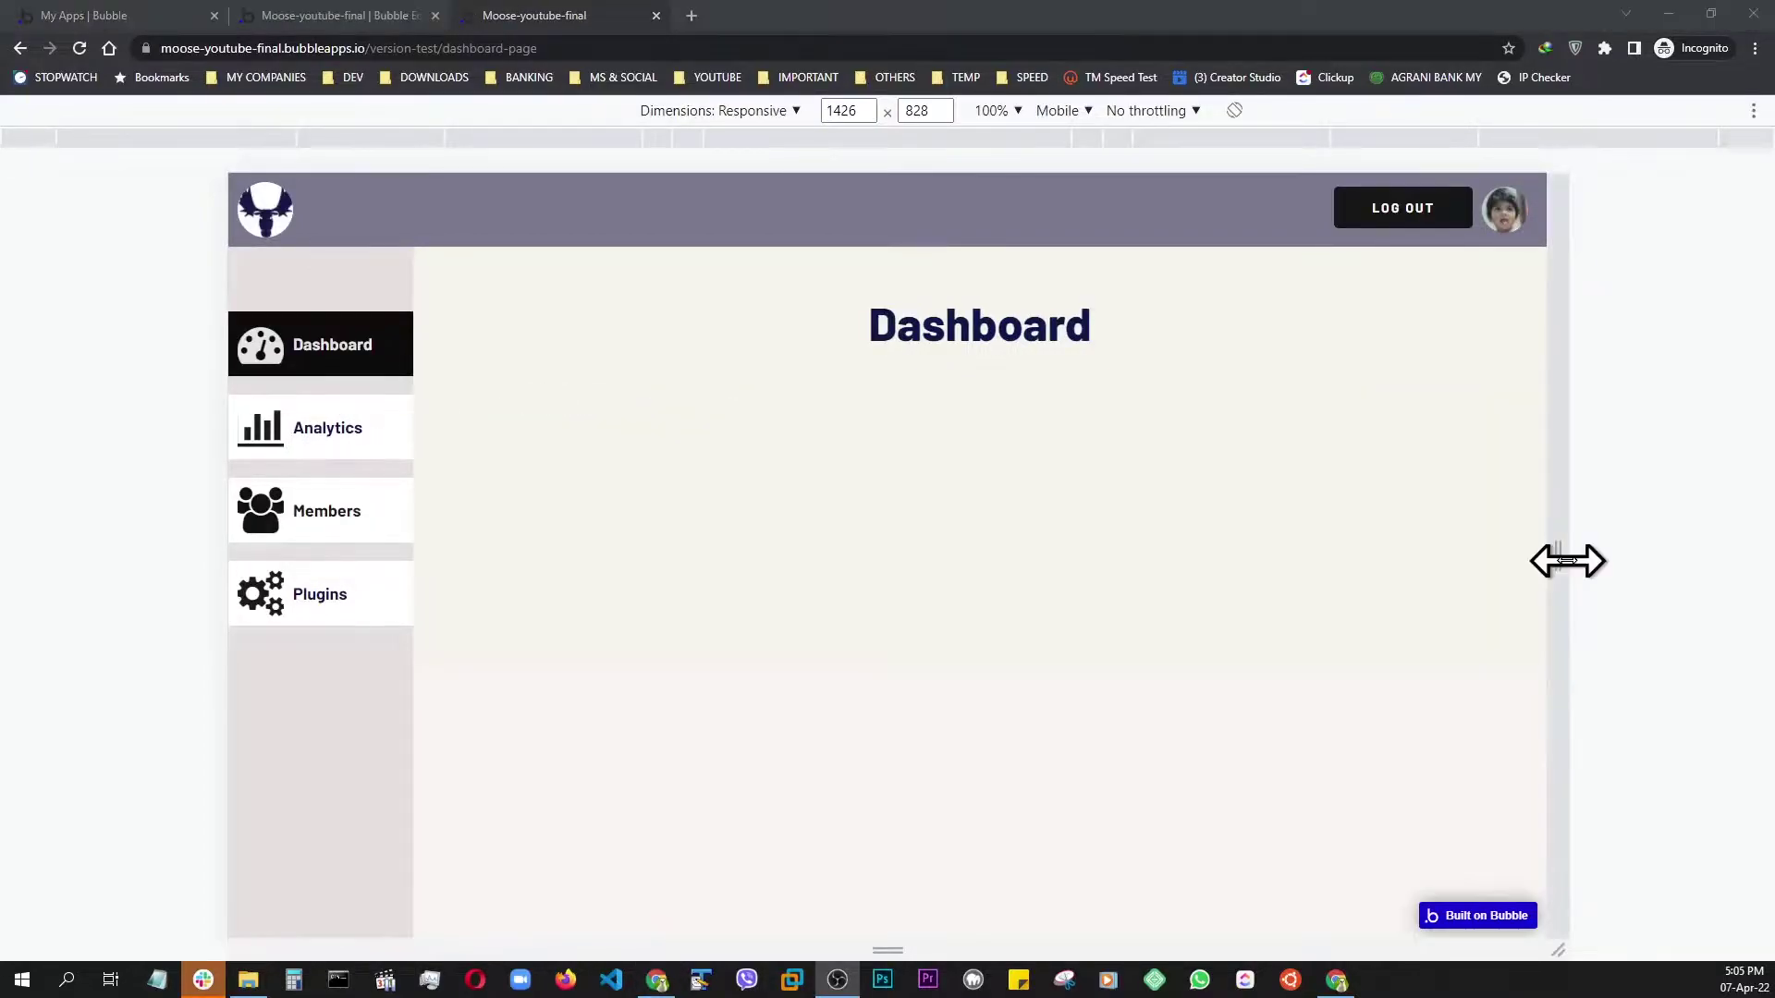
# - Preview the finished app at mobile width, visit the Analytics, Members and Plugins pages from its side menu, and widen the preview
pyautogui.moveTo(1568, 560); pyautogui.dragTo(1073, 520)
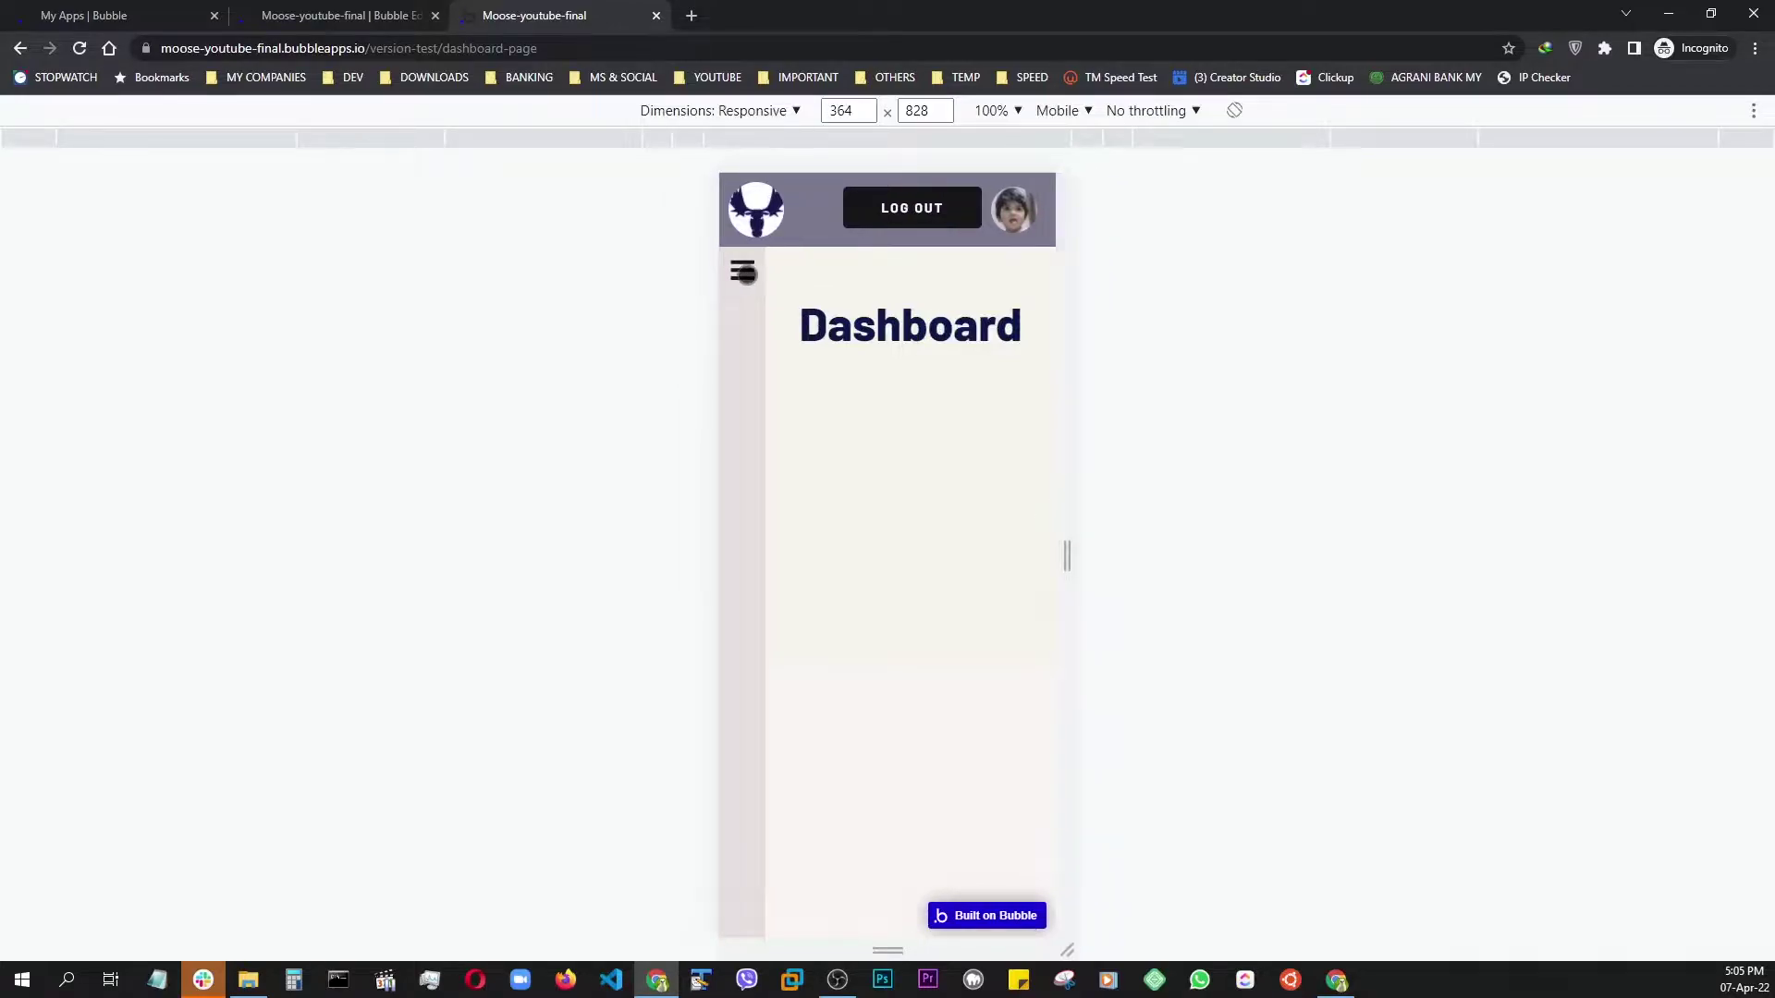
pyautogui.click(744, 273)
pyautogui.click(812, 434)
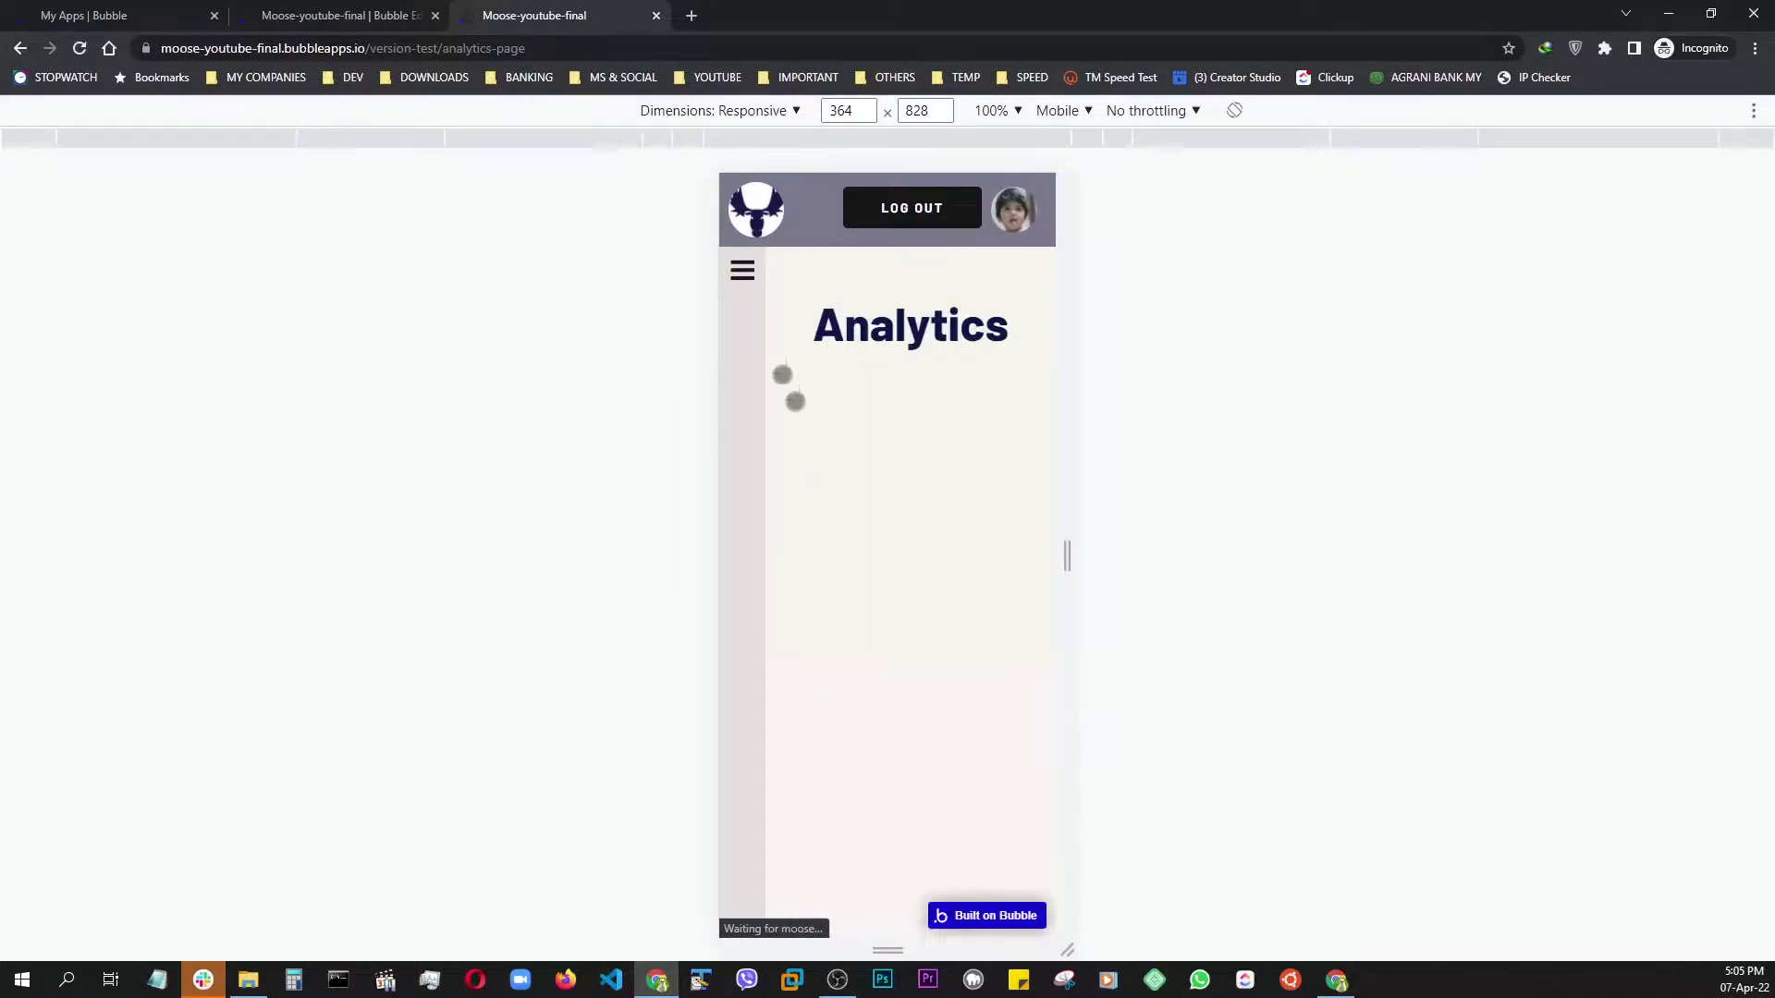
pyautogui.click(741, 277)
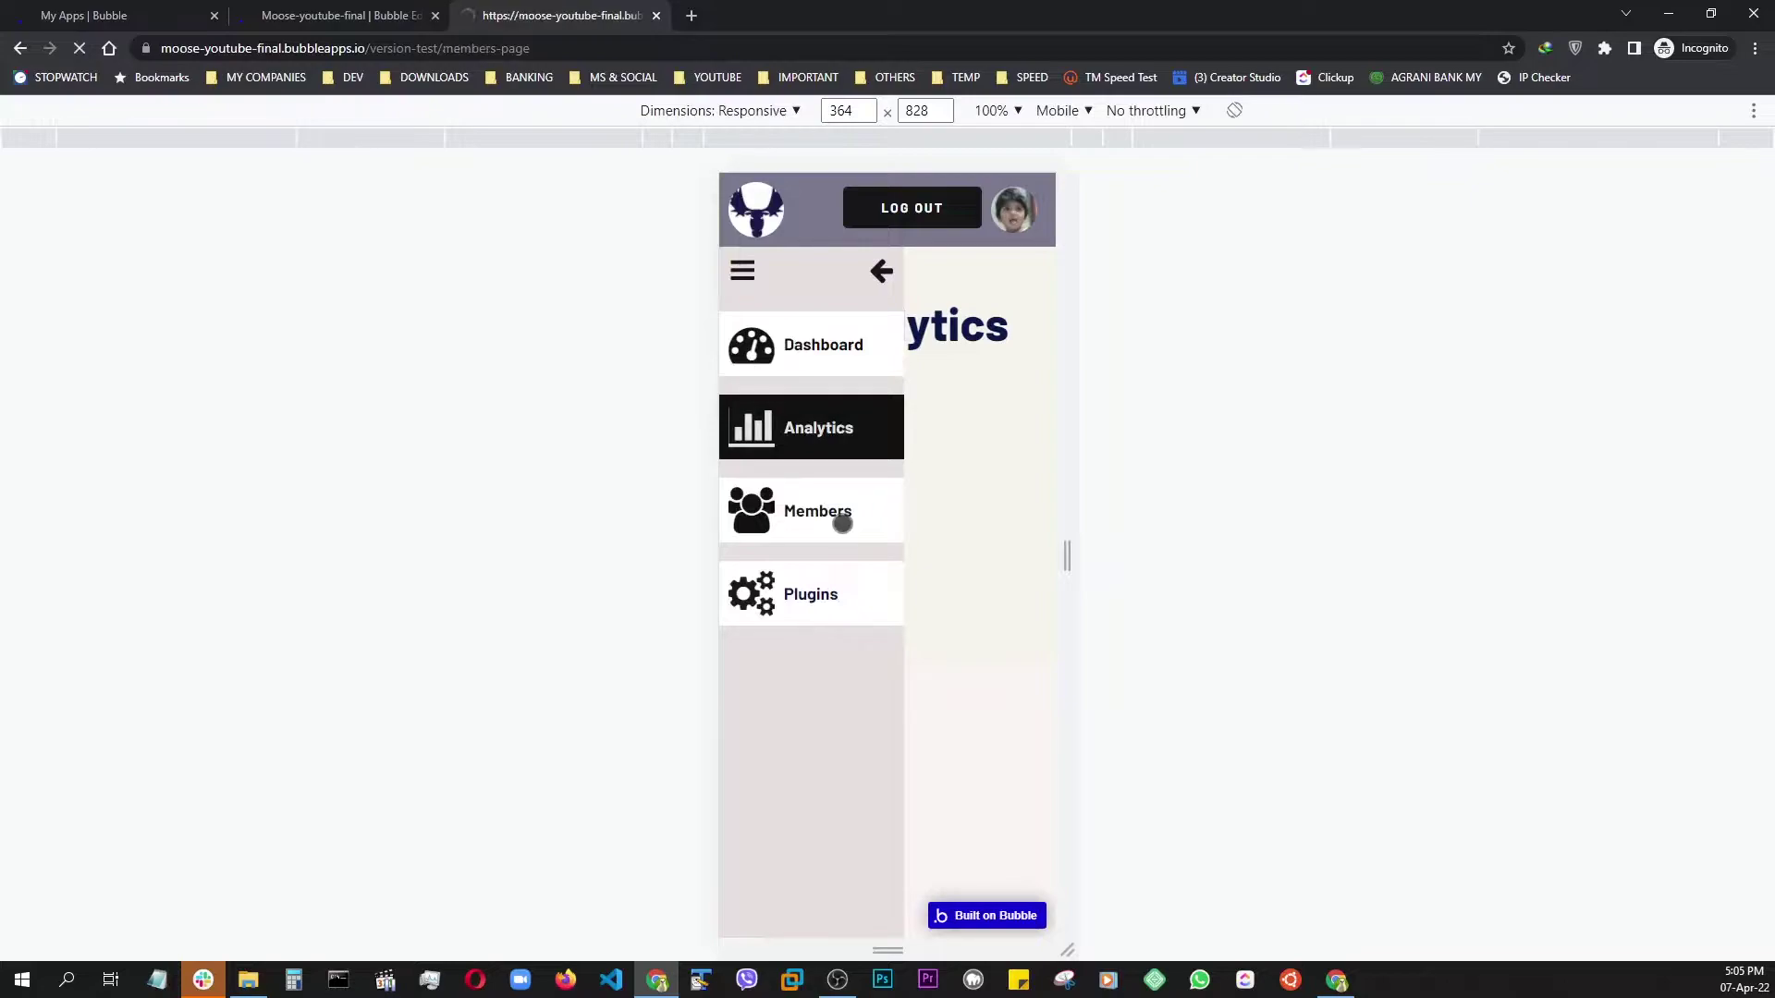
pyautogui.scroll(-7, 842, 523)
pyautogui.scroll(6, 851, 557)
pyautogui.click(735, 274)
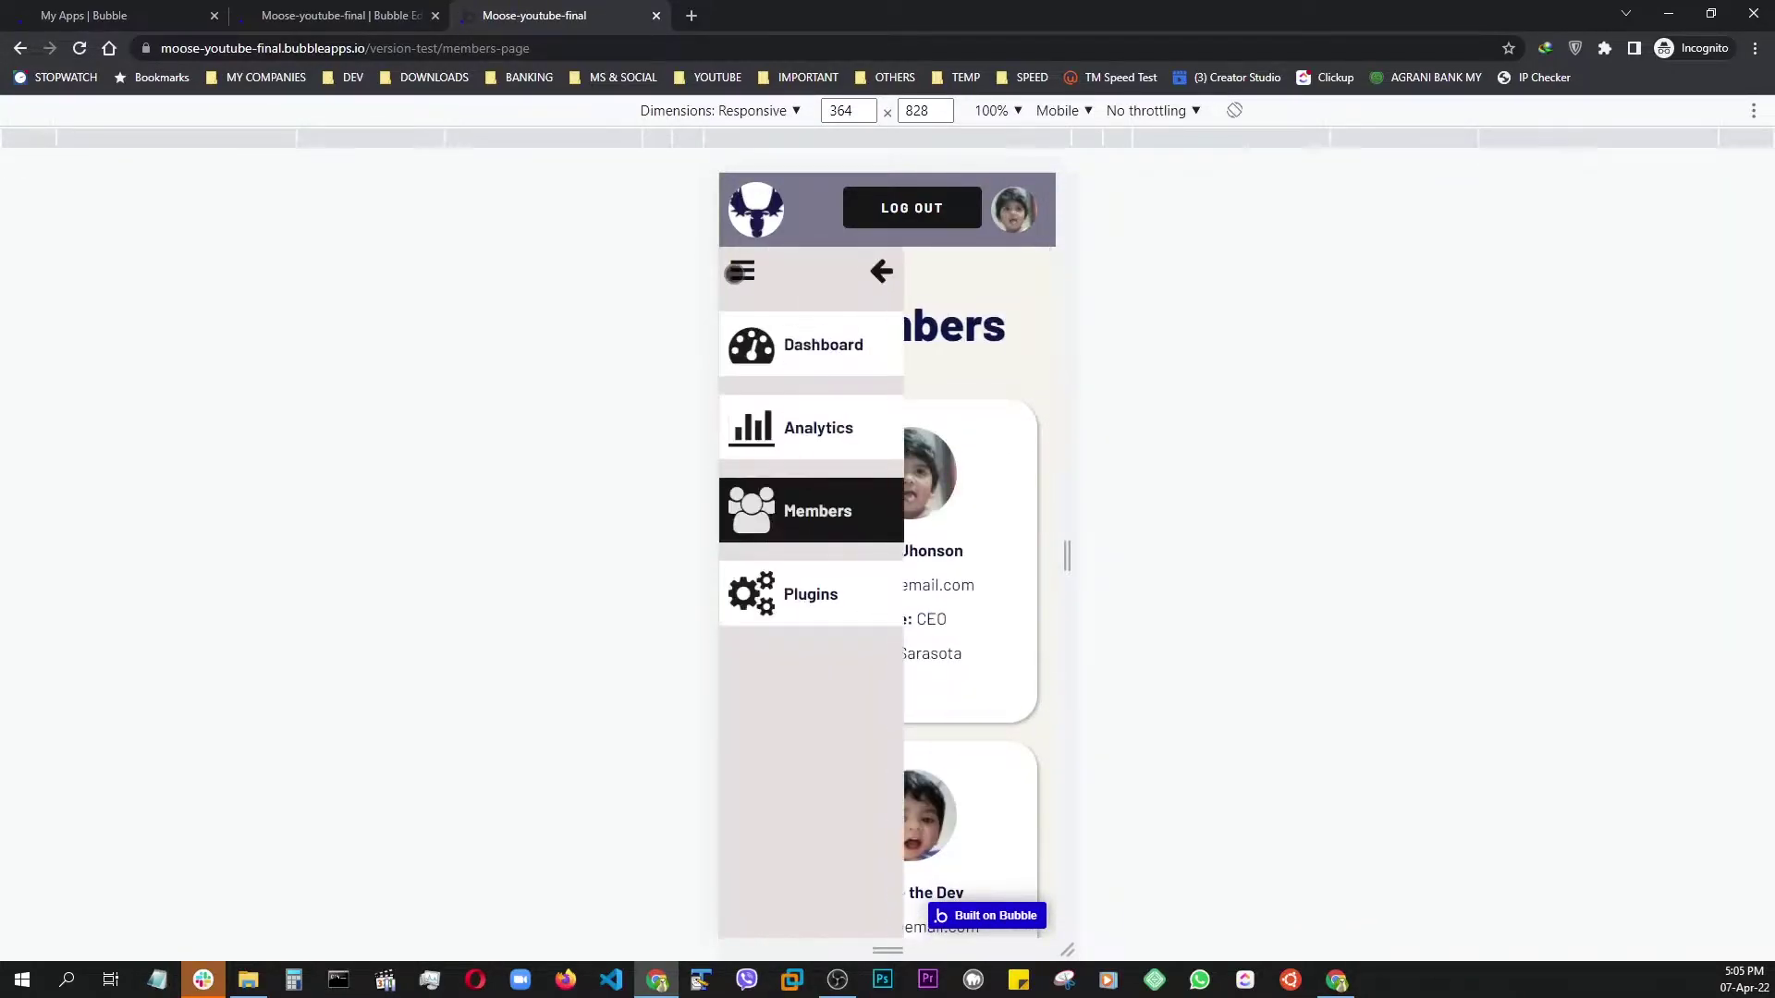
pyautogui.click(861, 612)
pyautogui.moveTo(1057, 555); pyautogui.dragTo(1267, 555)
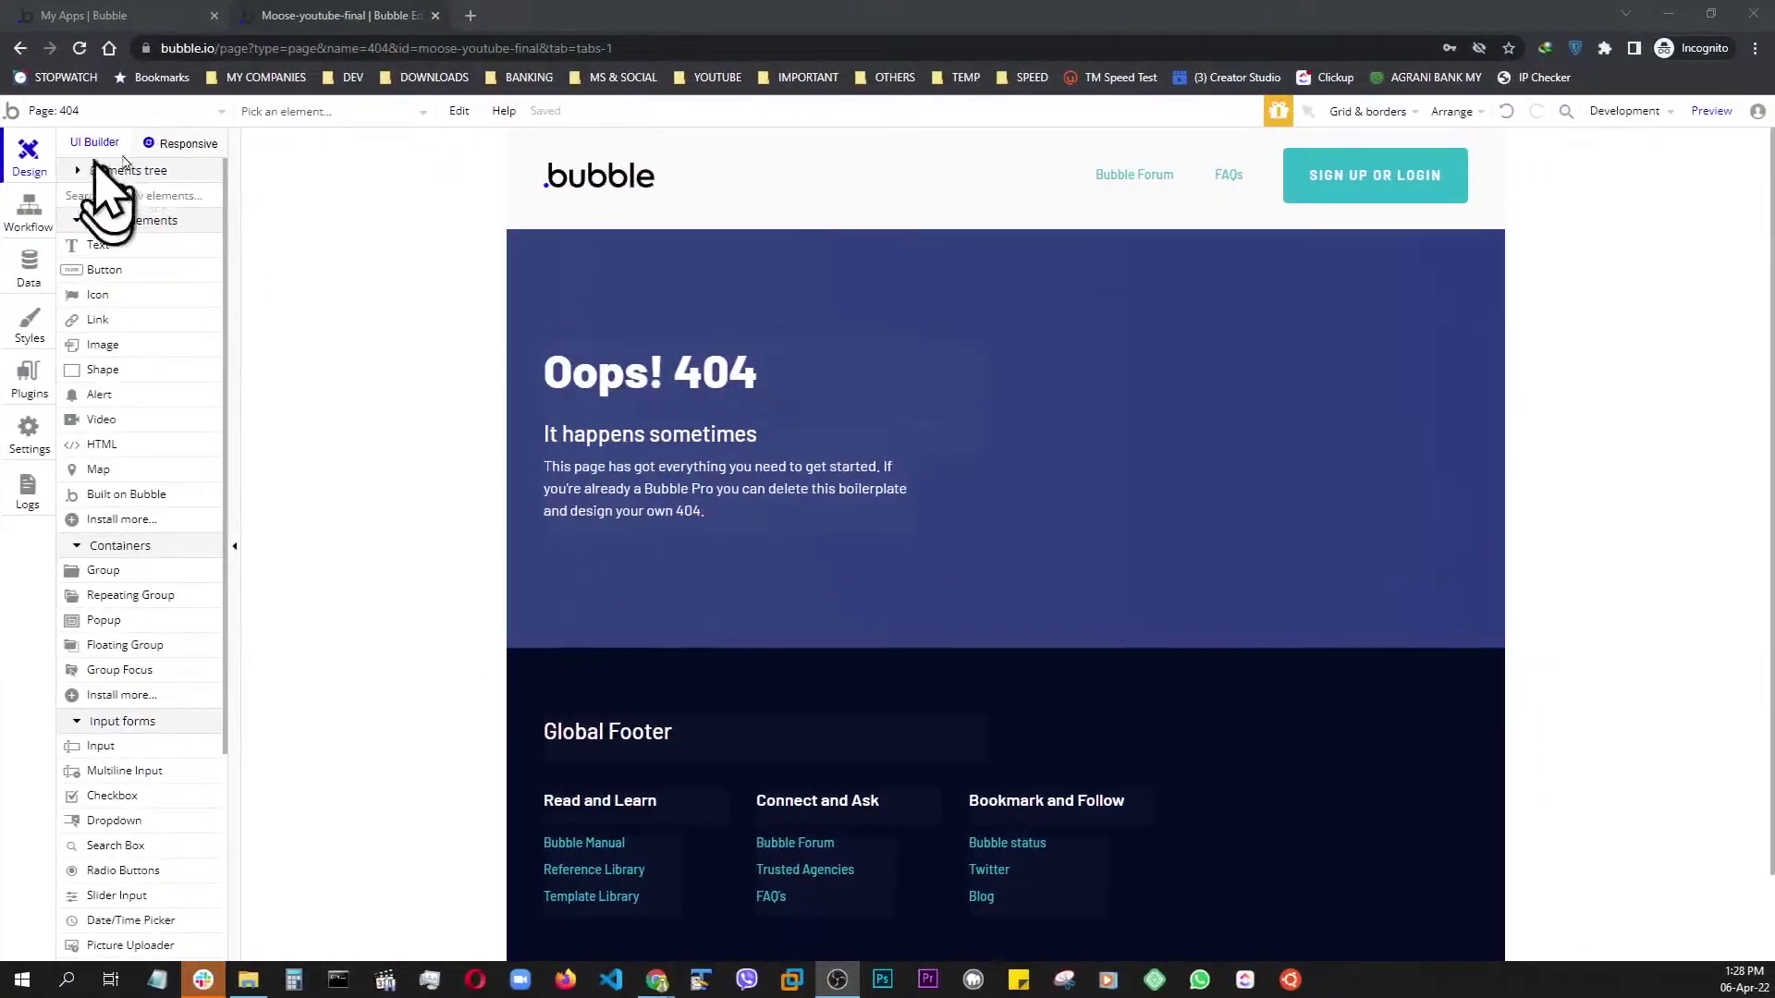
# - Create a new page named members-page without cloning an existing one
pyautogui.click(71, 116)
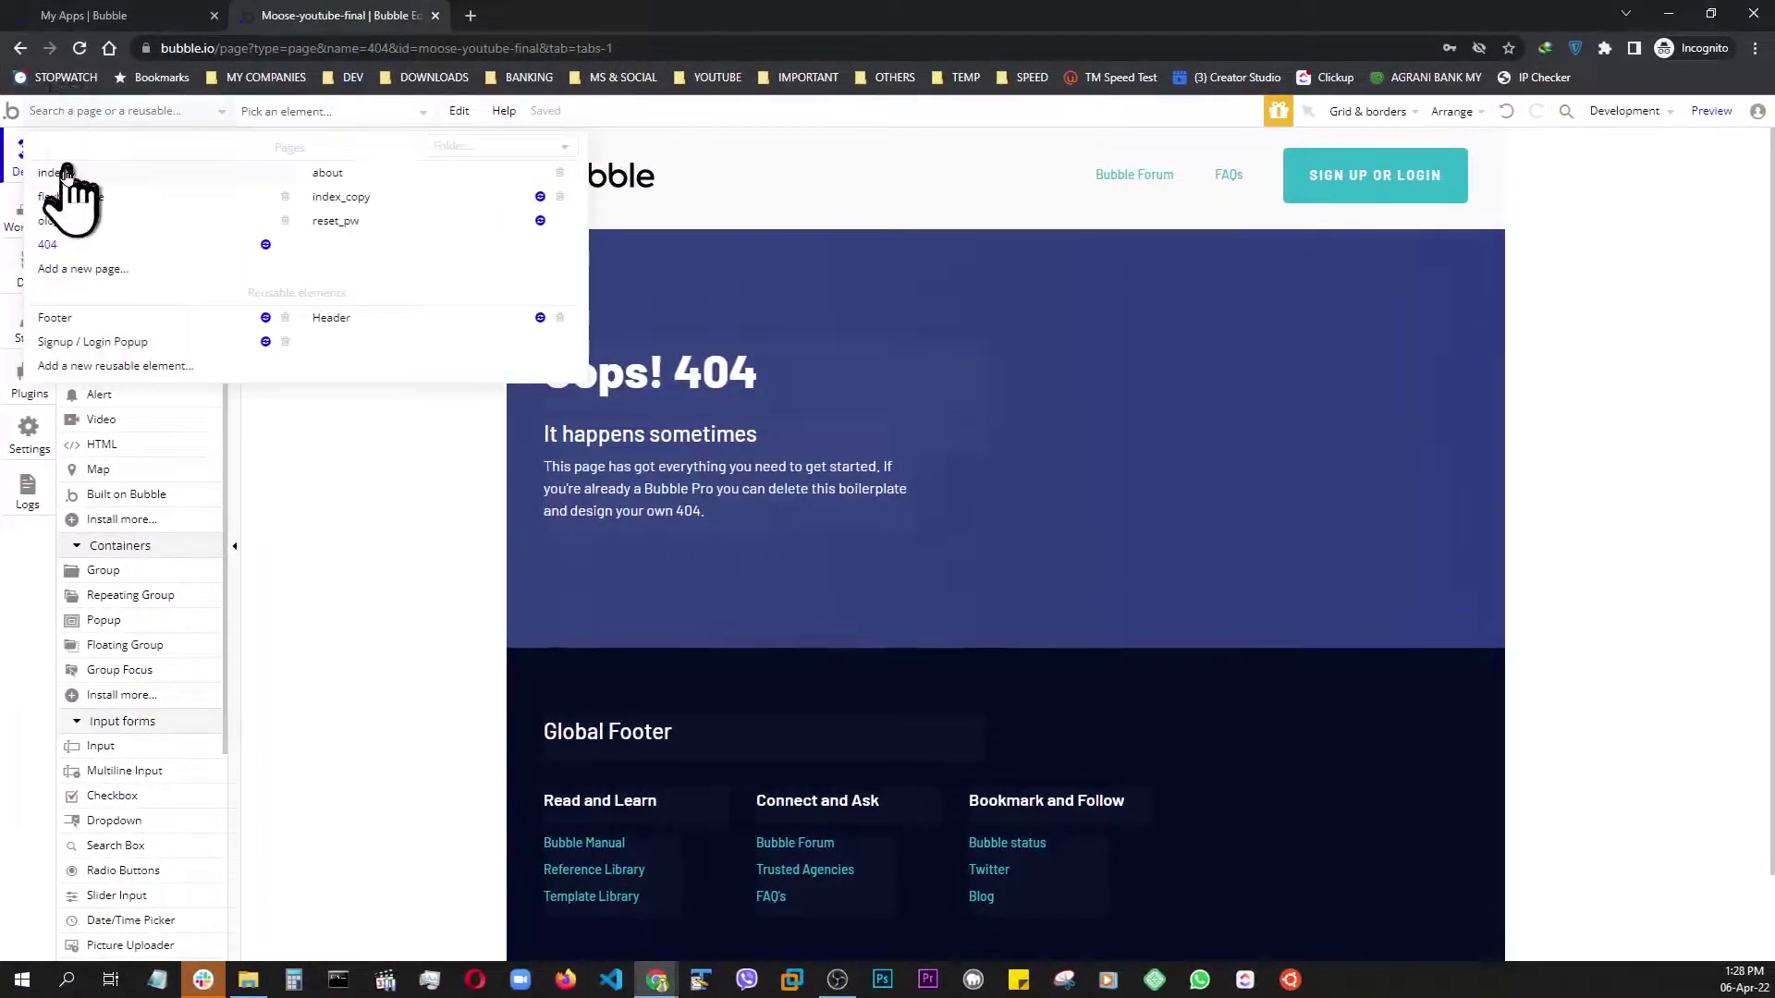
pyautogui.click(70, 269)
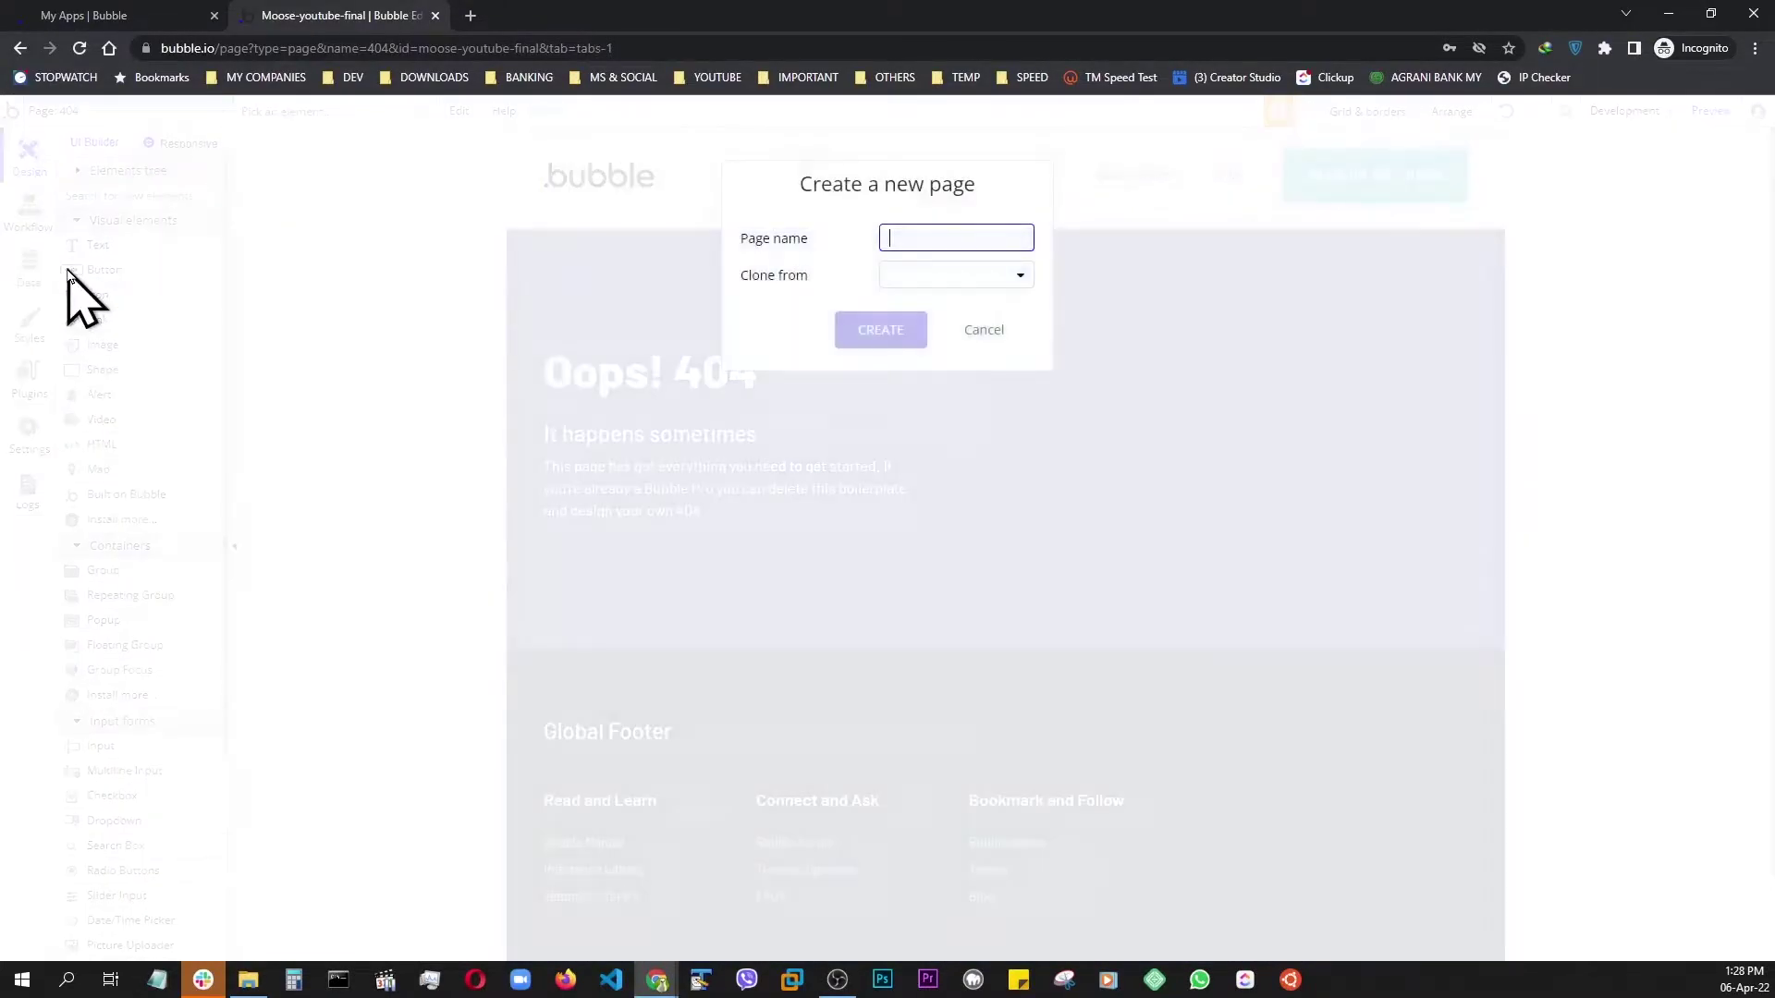
pyautogui.write('mE')
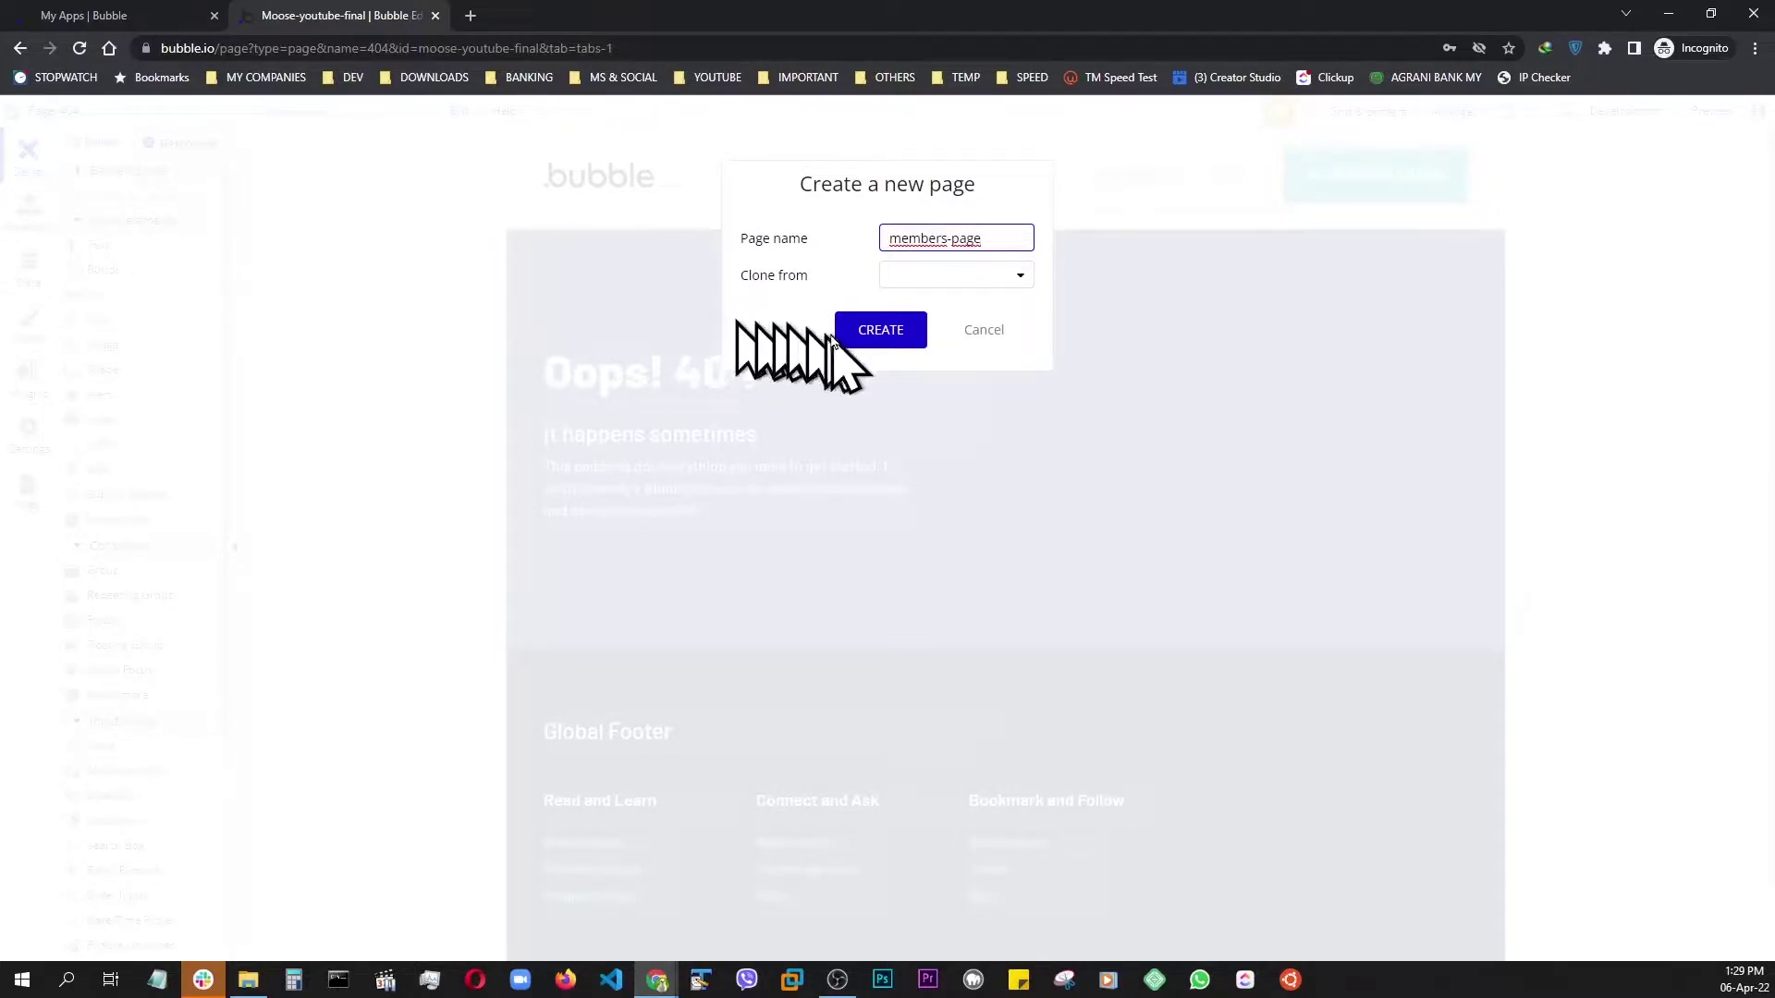
pyautogui.click(878, 335)
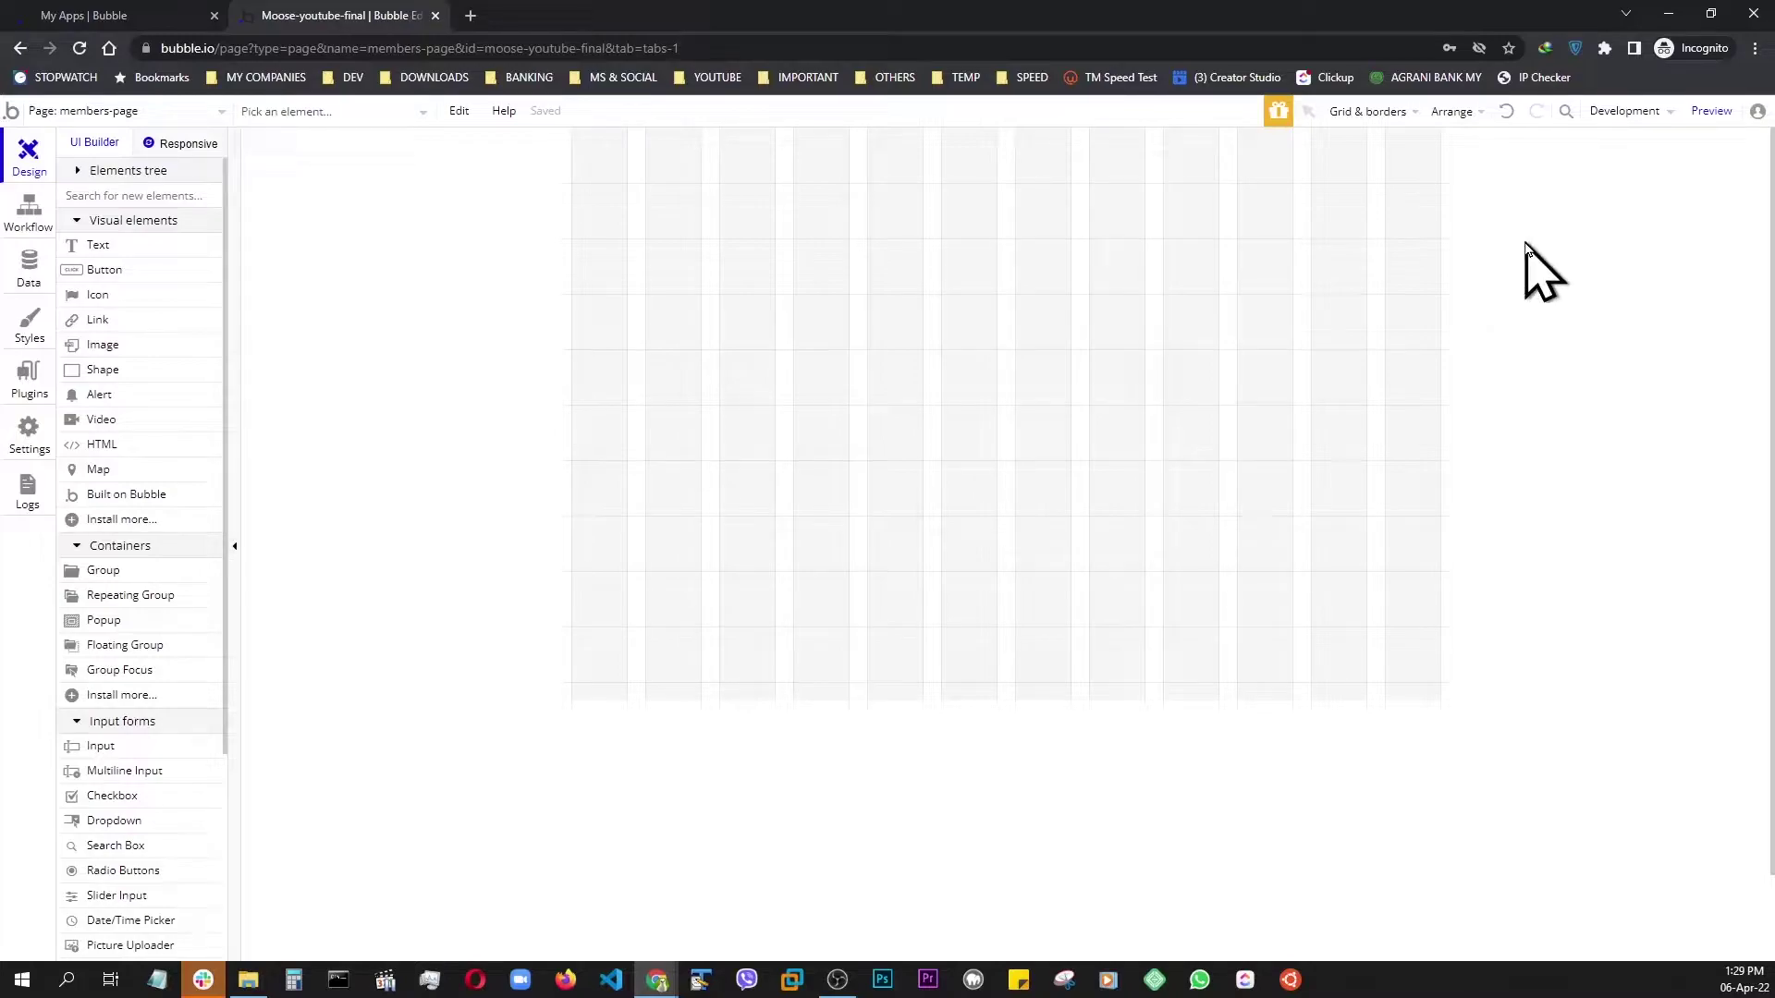
# - Upgrade members-page to the beta responsive engine and decline the trial offer
pyautogui.click(186, 151)
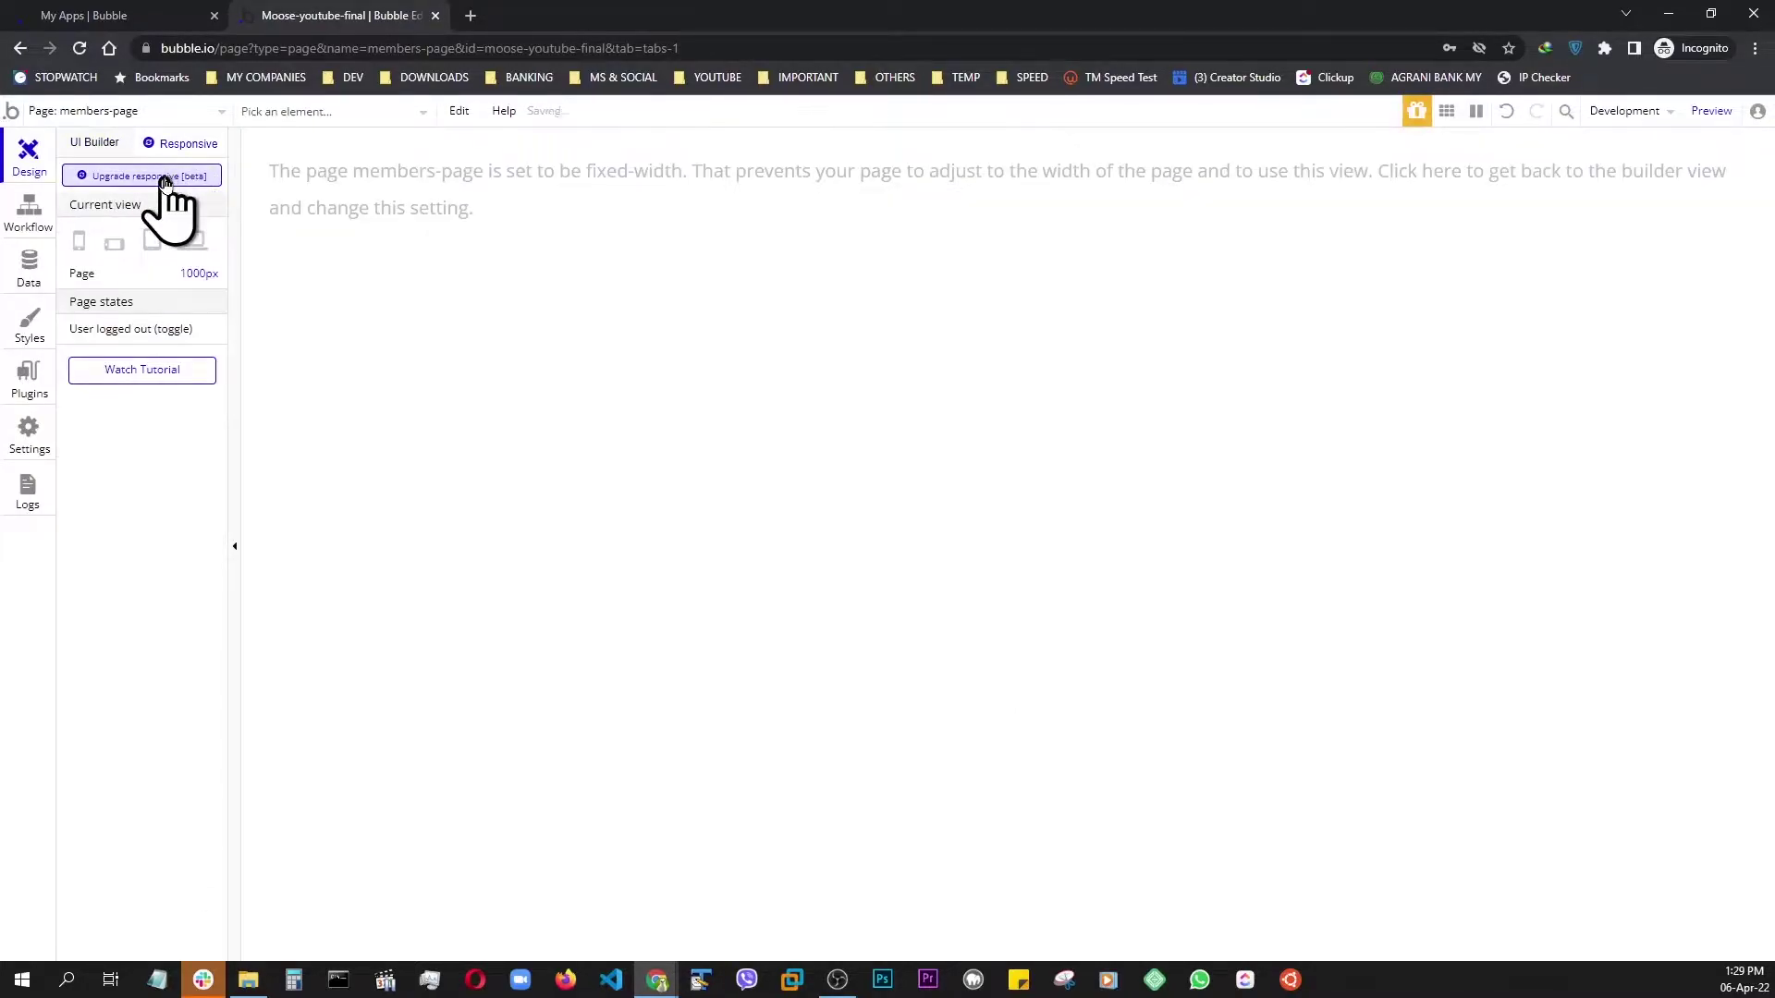
pyautogui.click(164, 179)
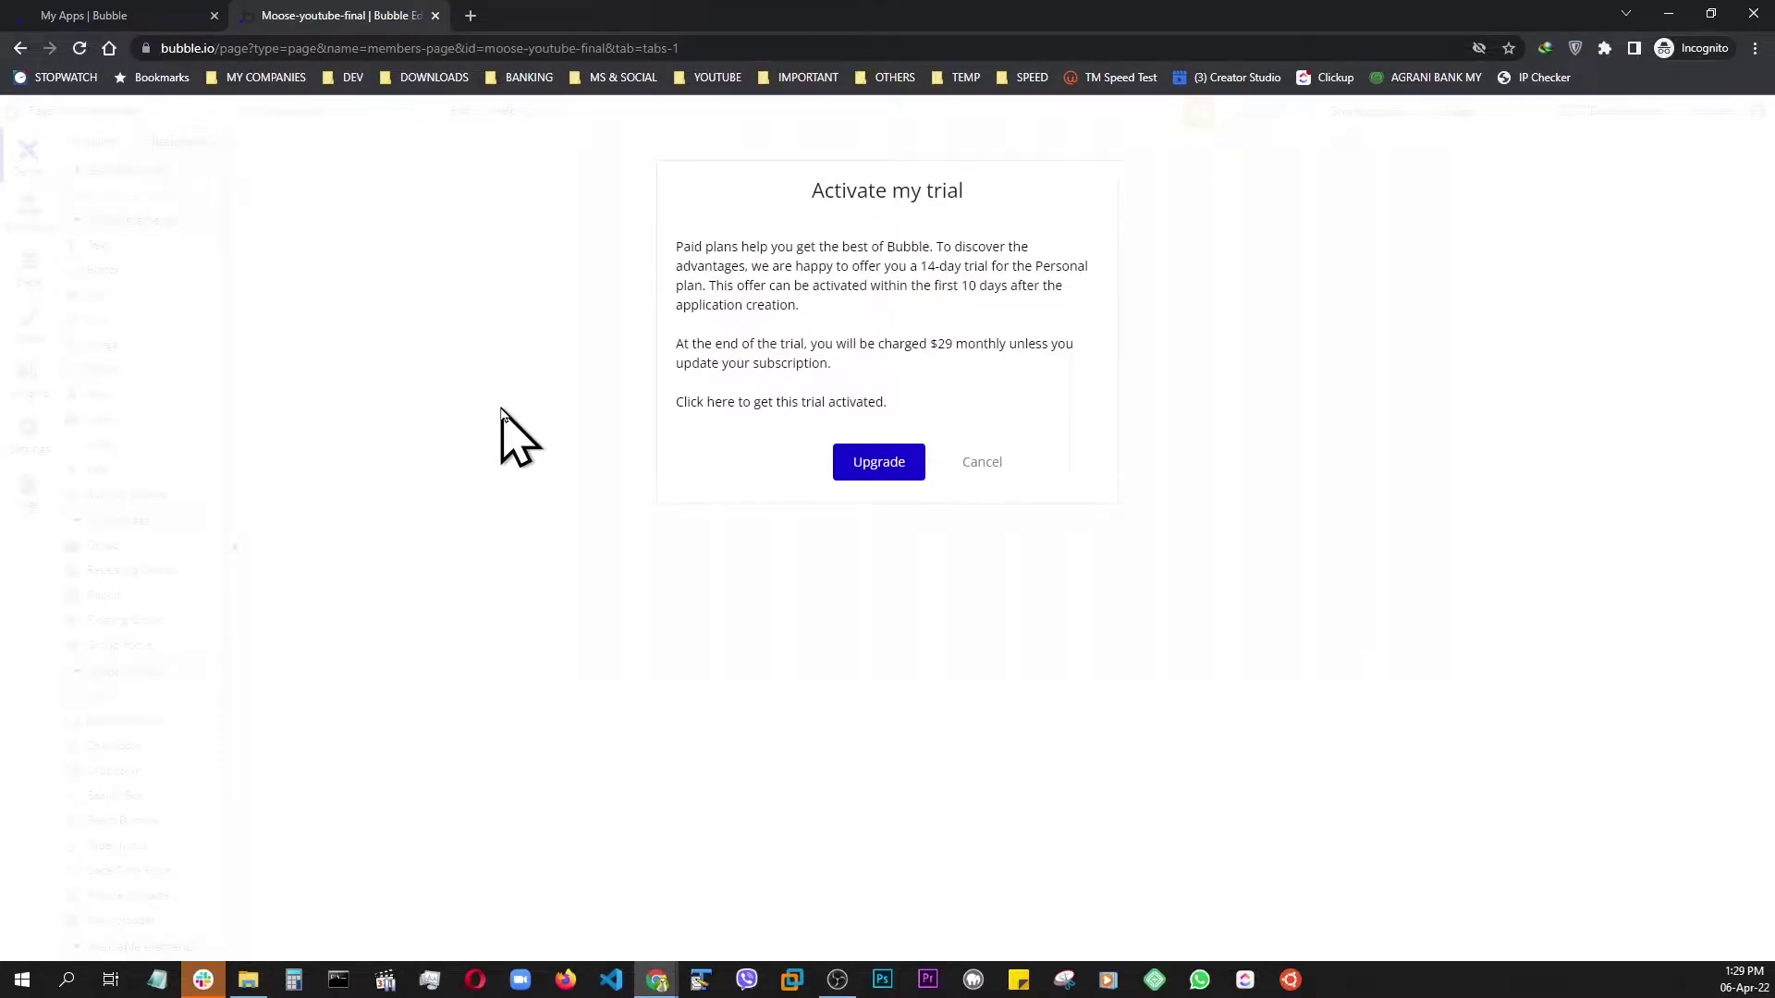
pyautogui.click(985, 463)
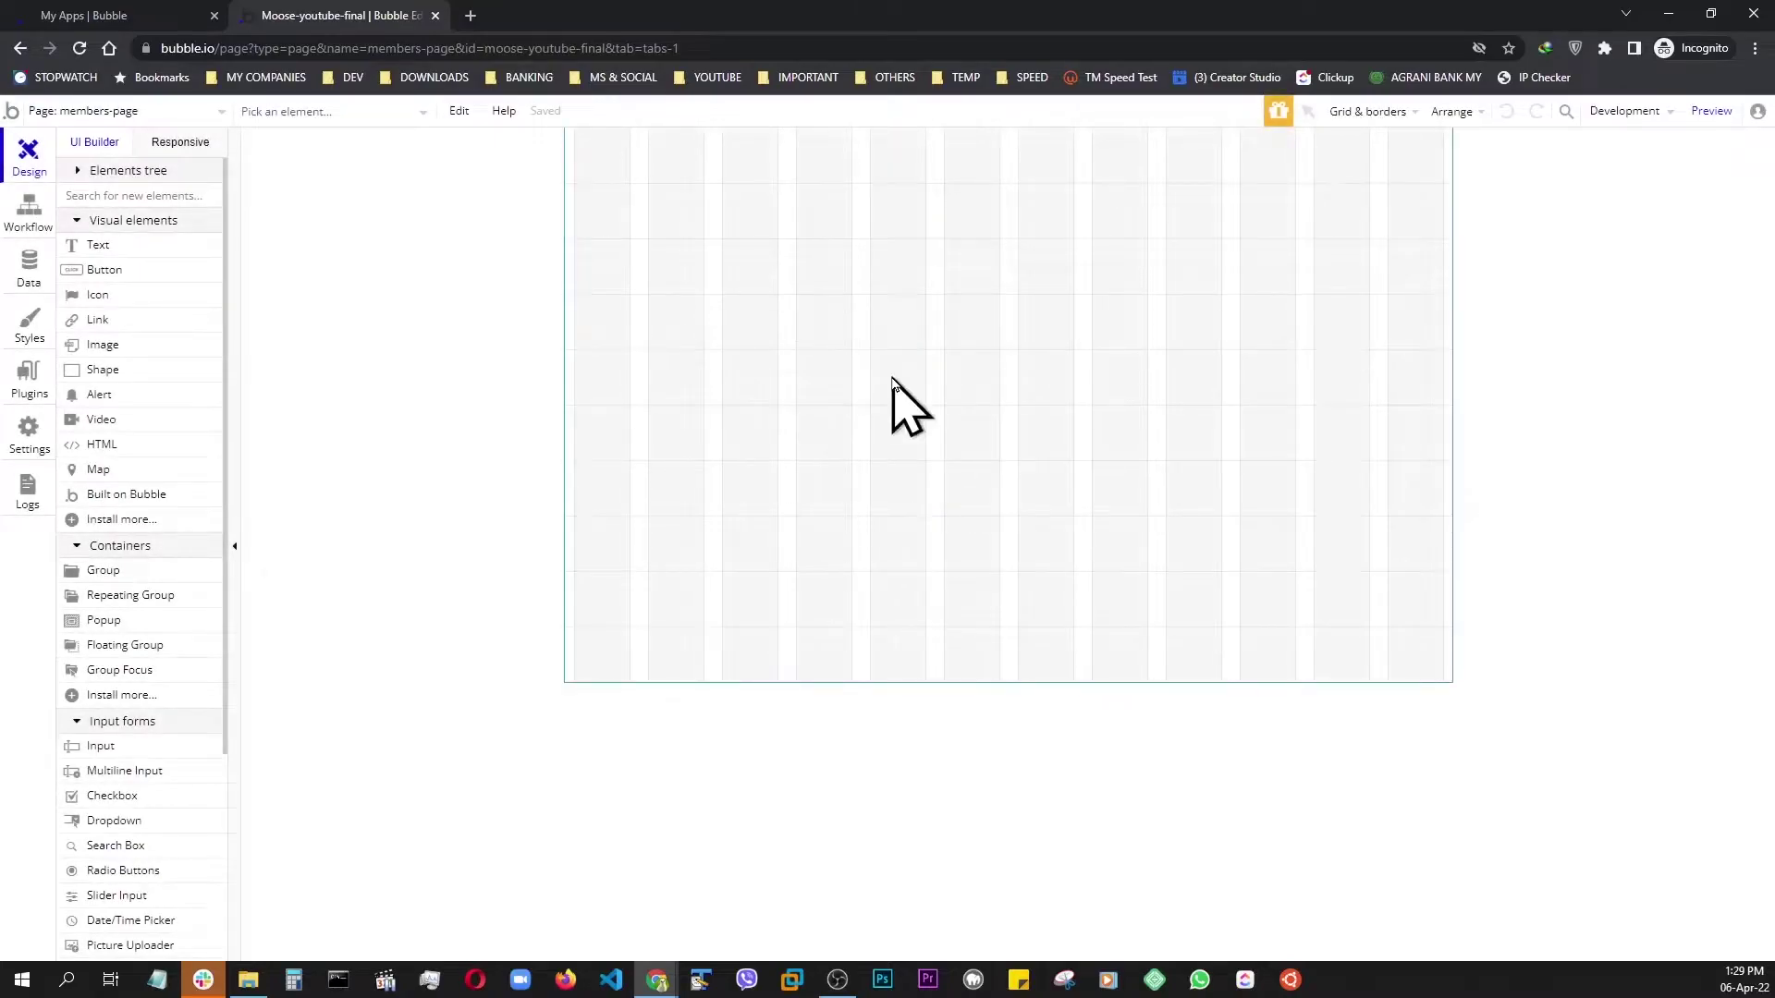
# - Set the container layout of members-page to Column
pyautogui.click(892, 377)
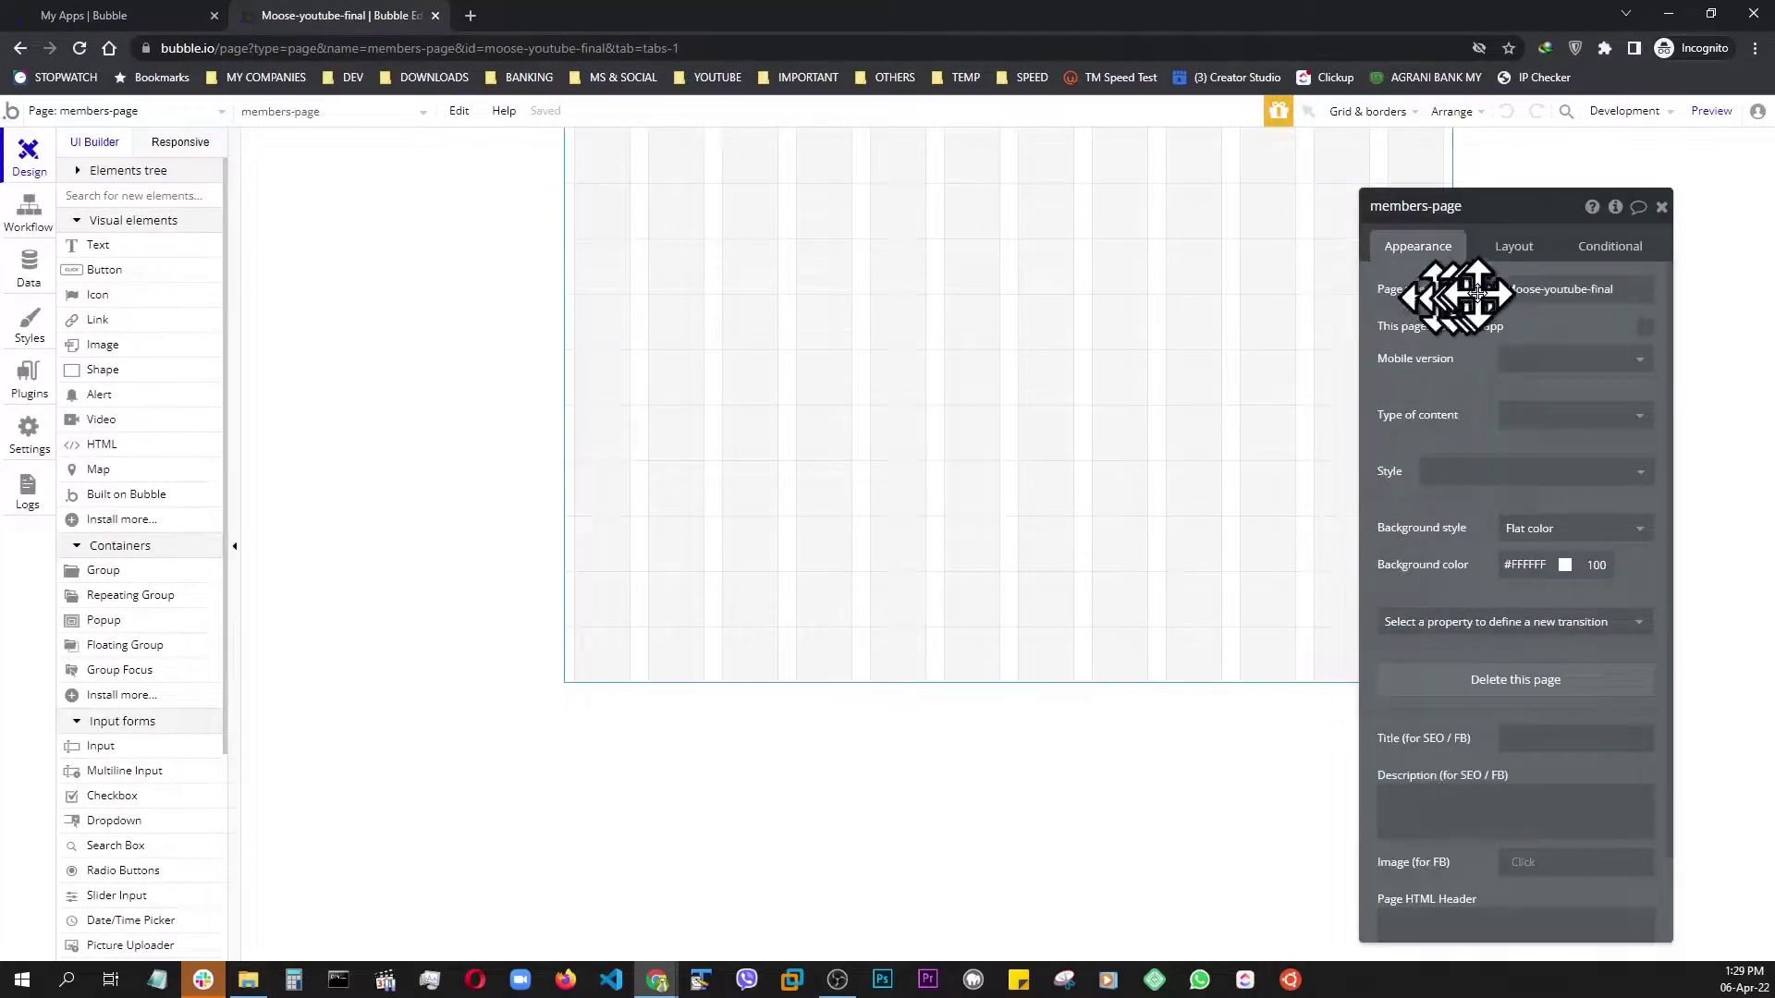
pyautogui.click(1509, 253)
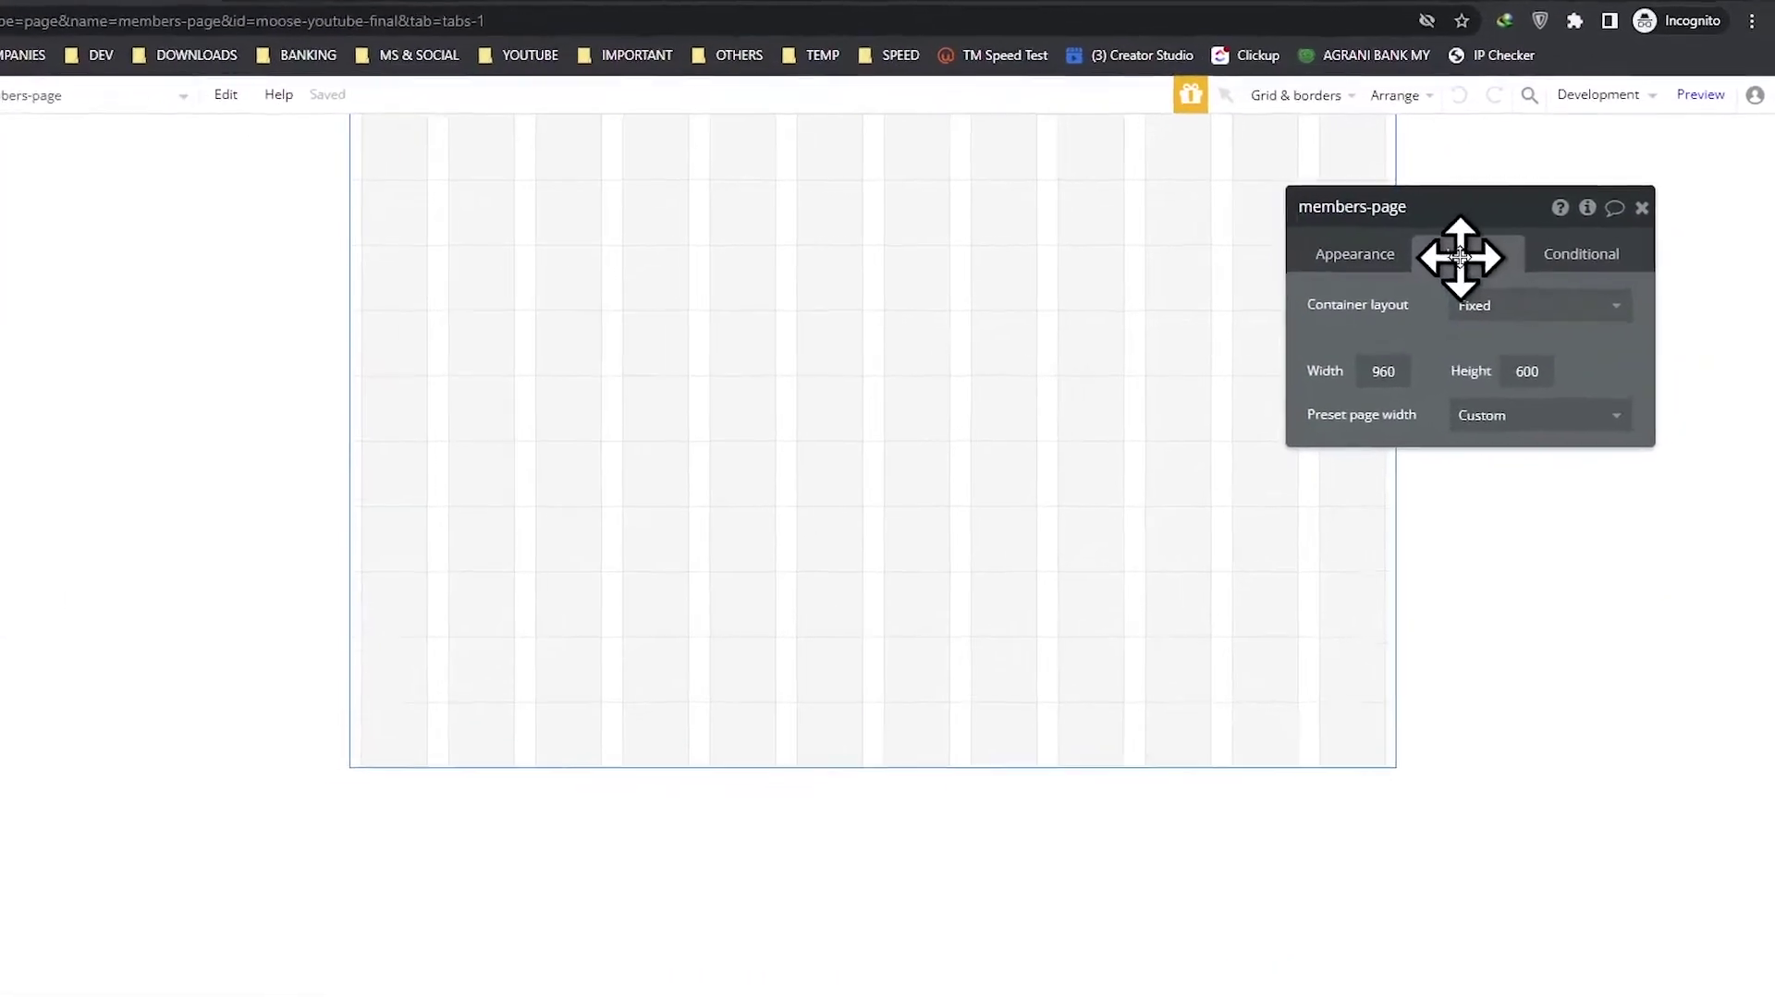
pyautogui.click(1585, 289)
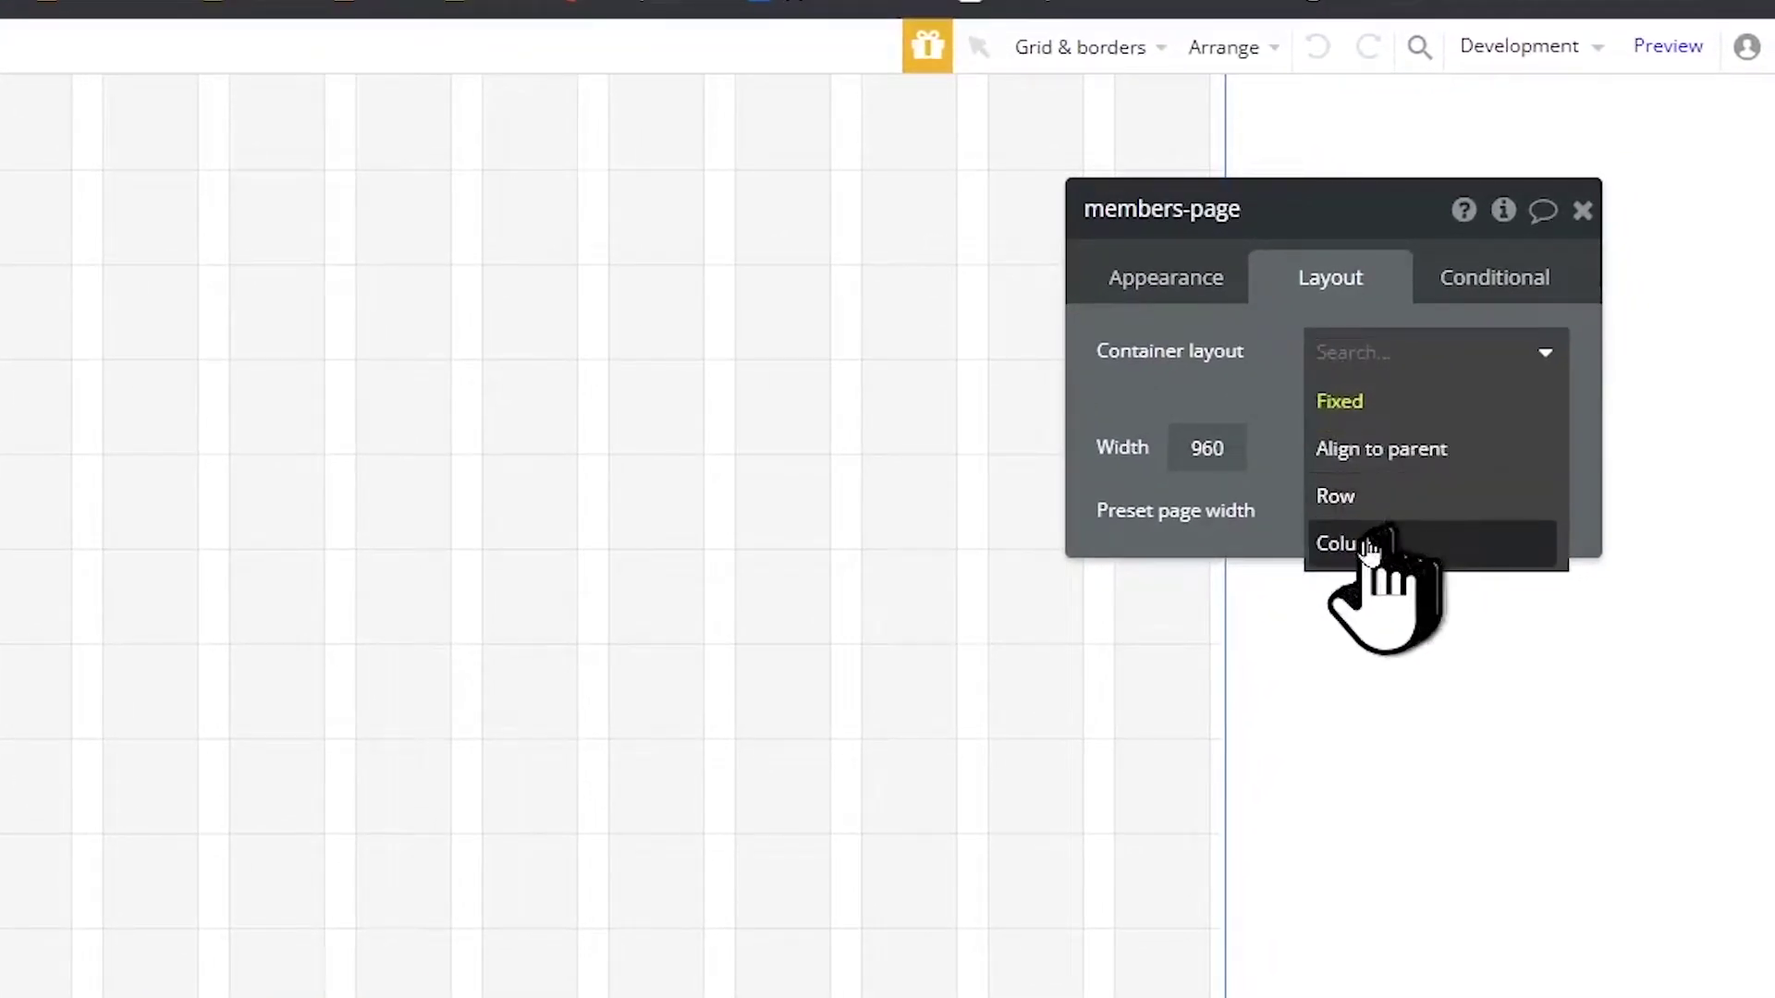
pyautogui.click(1364, 546)
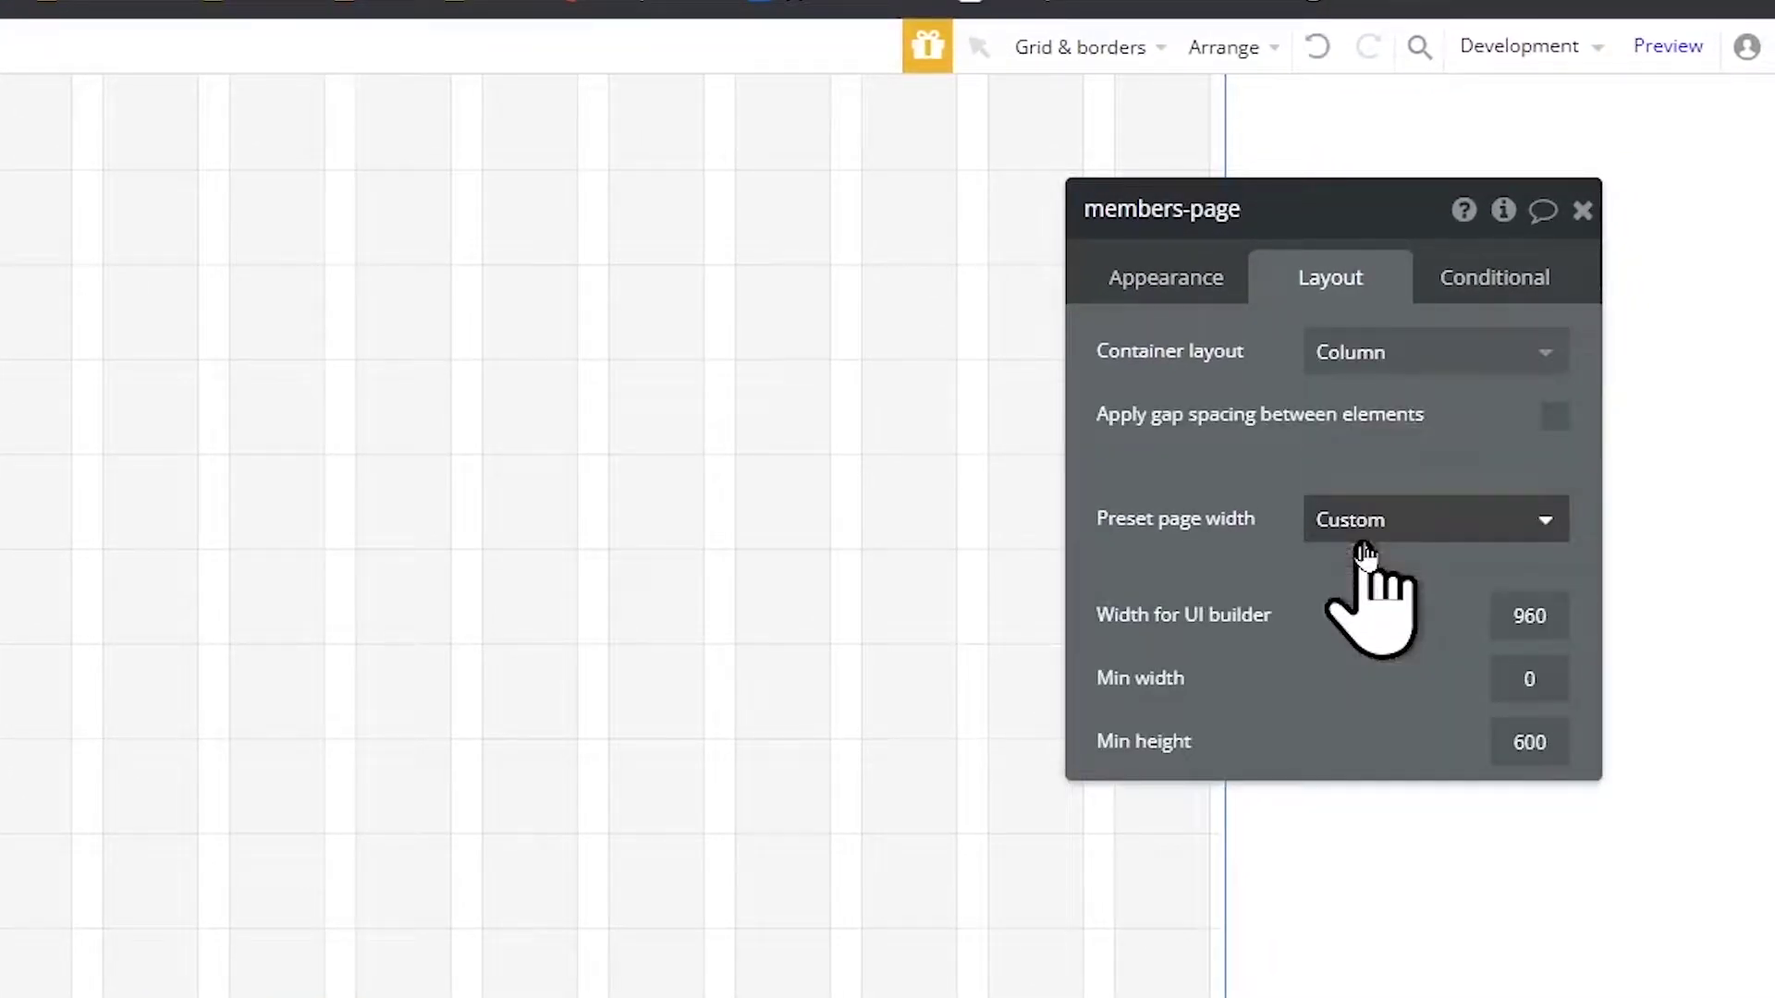
# - Set the page's width for the UI builder to 1200 and its min height to 800
pyautogui.click(1534, 614)
pyautogui.press('BackSpace')
pyautogui.write('12')
pyautogui.press('Delete')
pyautogui.write('0')
pyautogui.click(1525, 740)
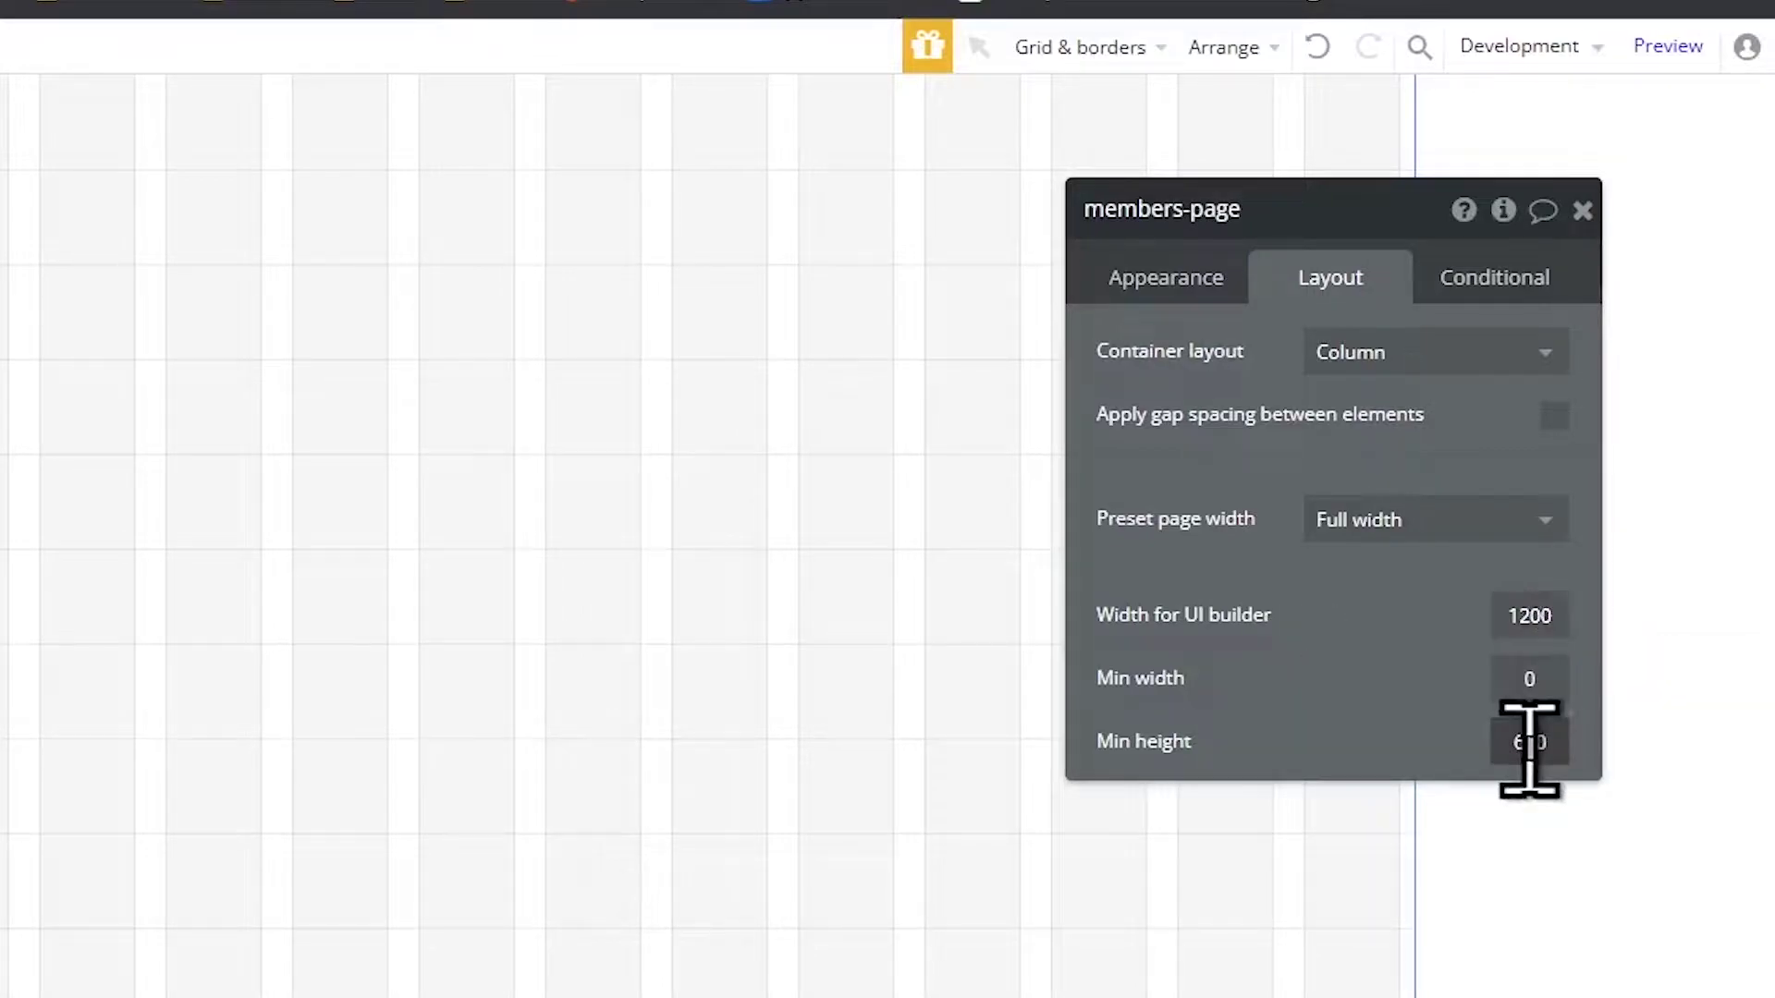
pyautogui.press('BackSpace')
pyautogui.write('8')
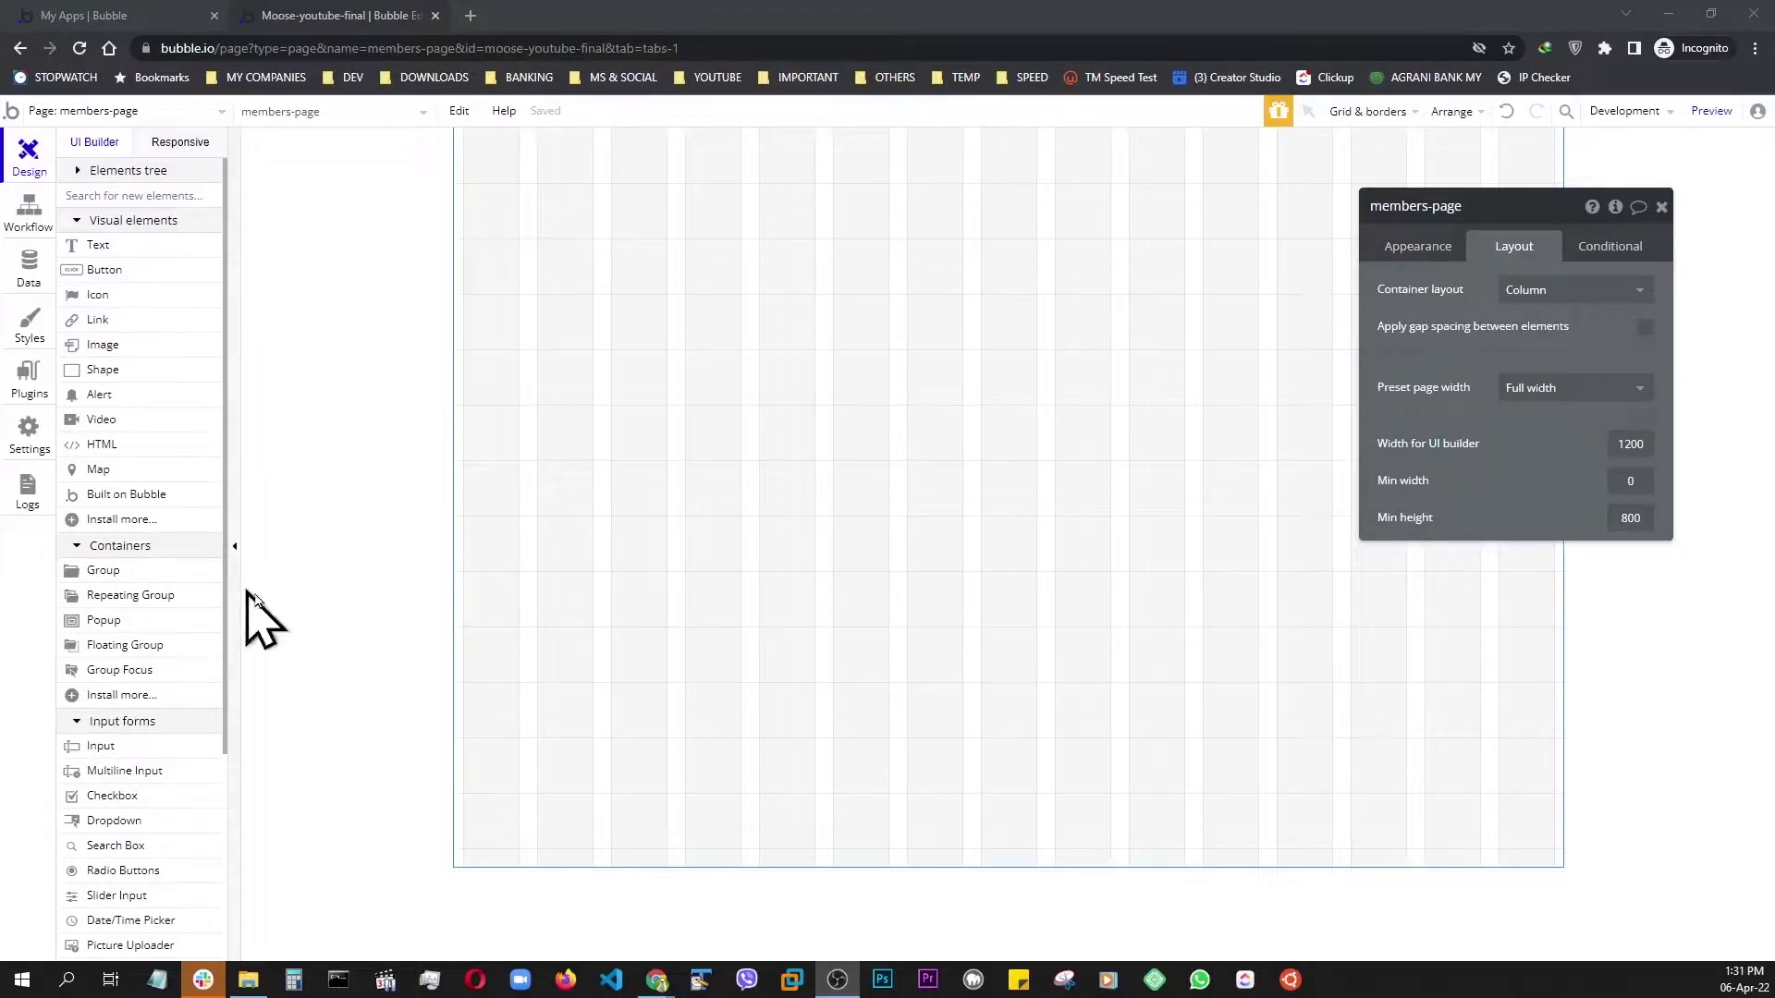
# - Add a floating group to the members-page canvas
pyautogui.click(129, 645)
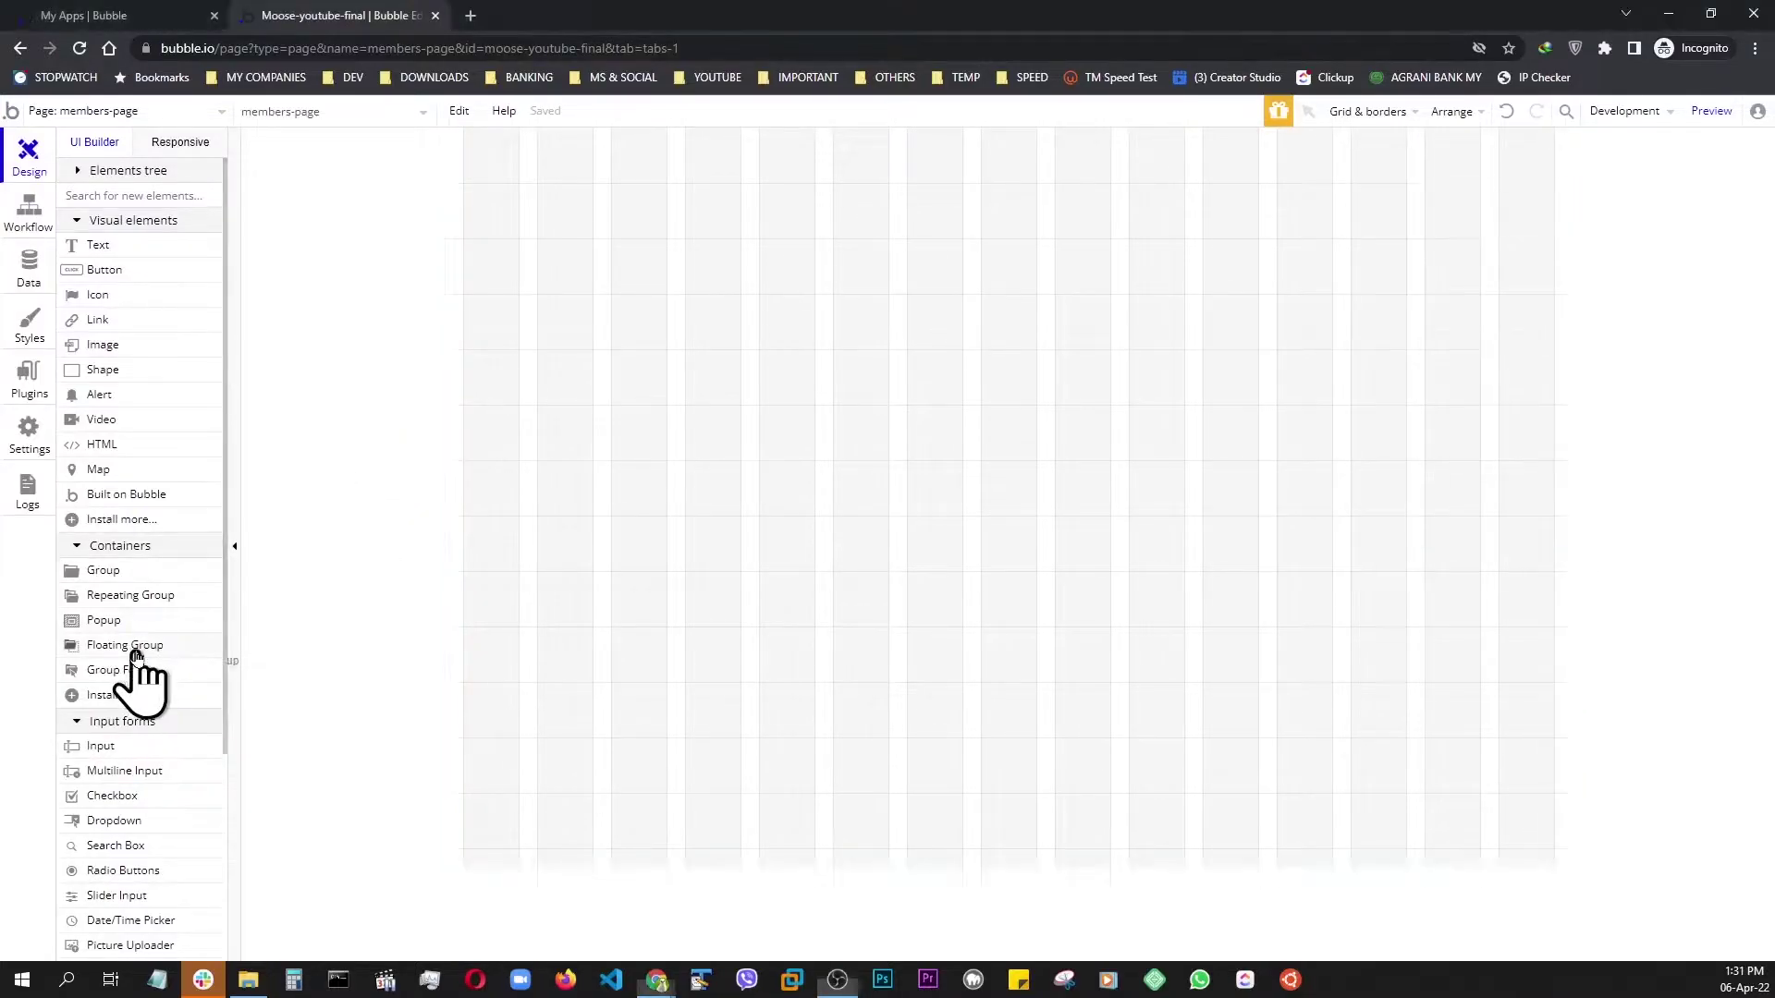
pyautogui.click(614, 506)
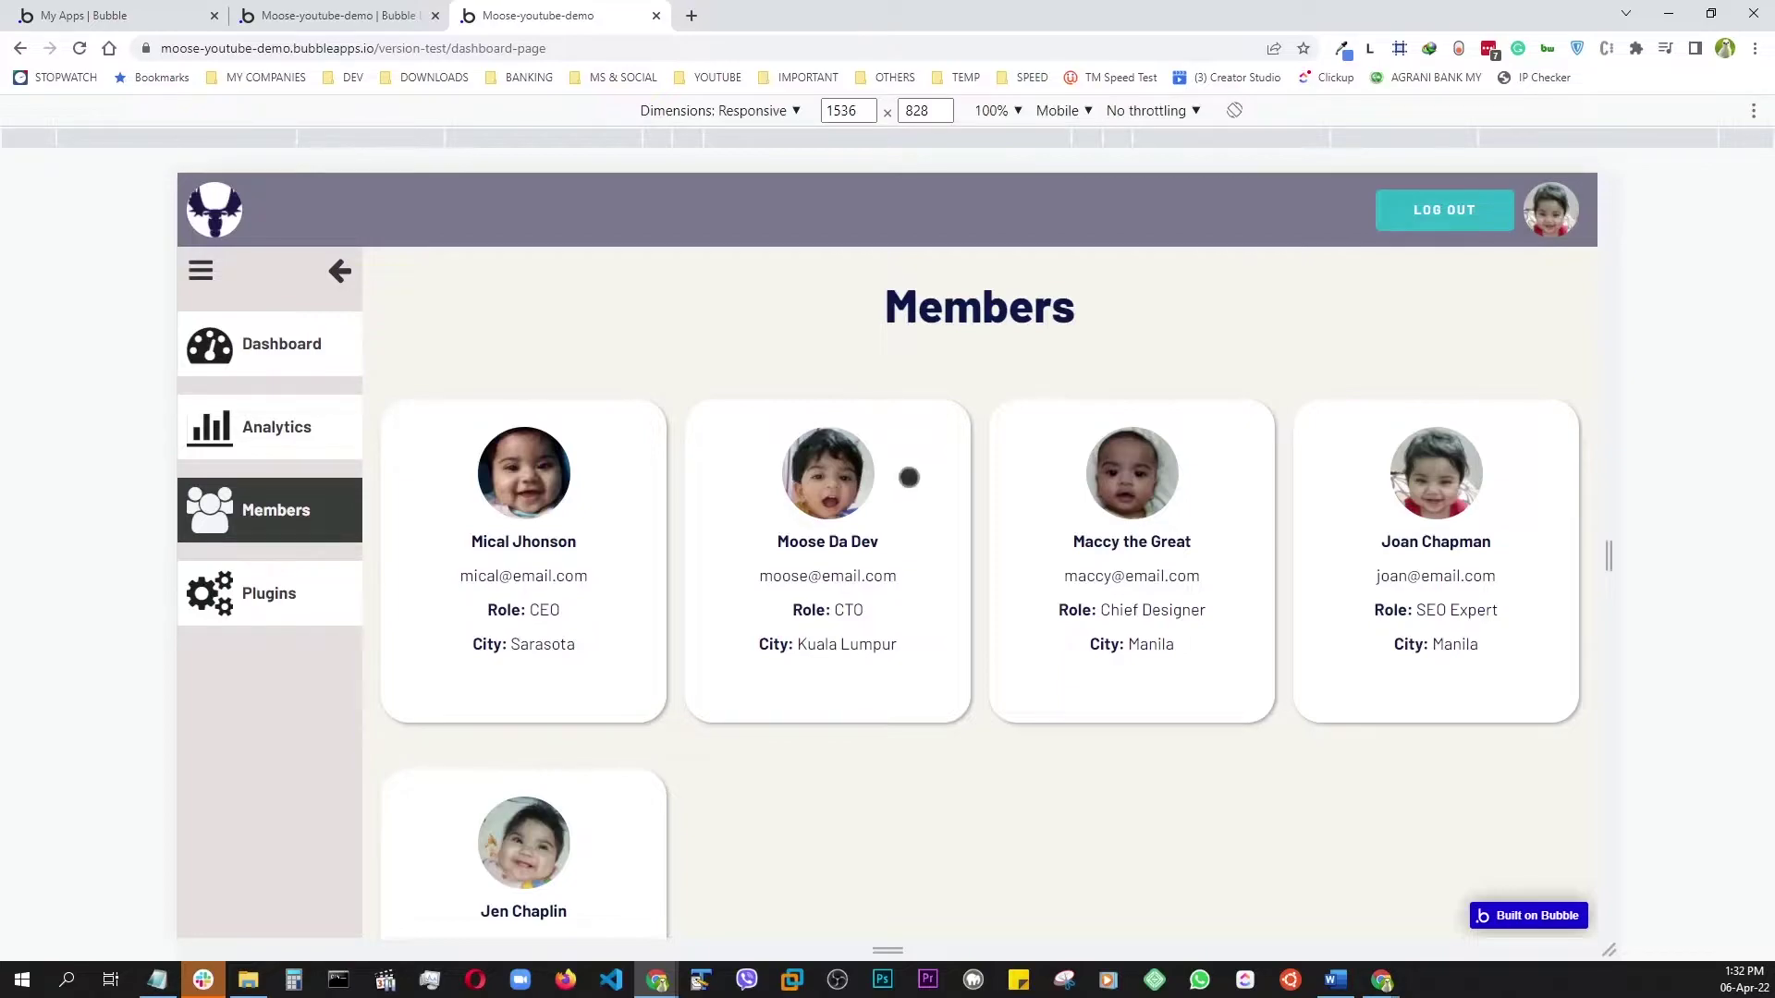
# - Examine how the header and sidebar behave while the demo app's Members page scrolls
pyautogui.scroll(-2, 908, 477)
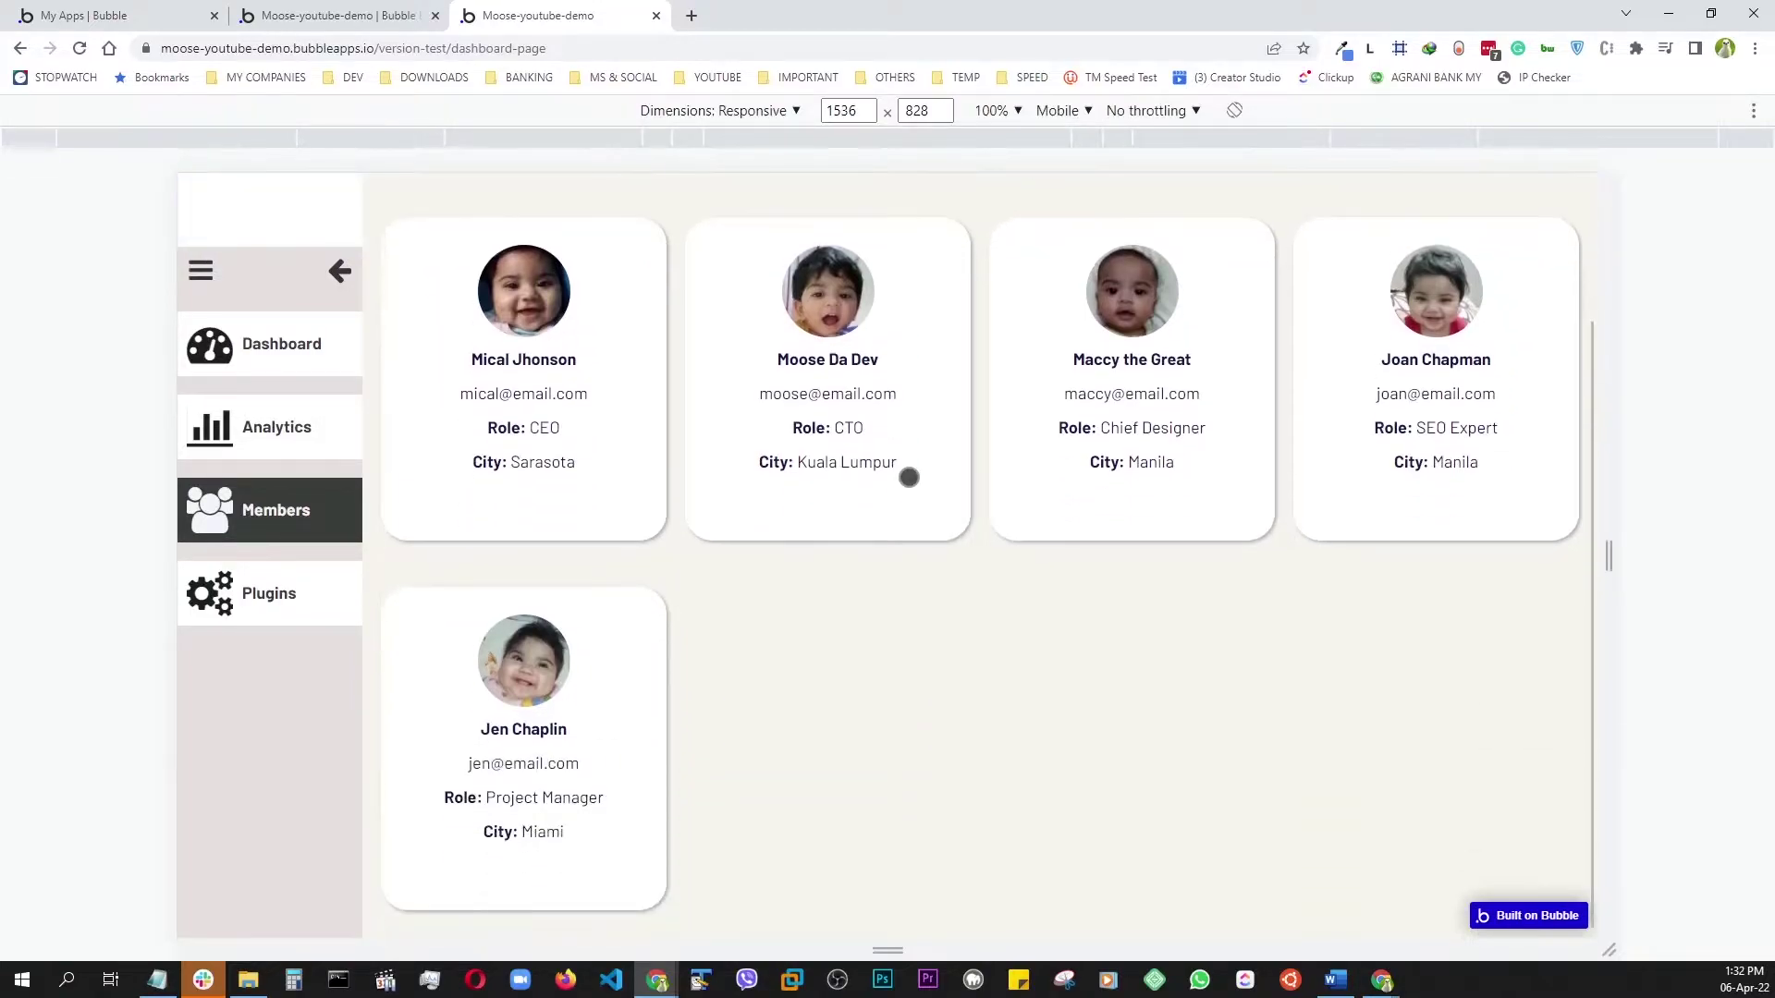
pyautogui.scroll(2, 908, 477)
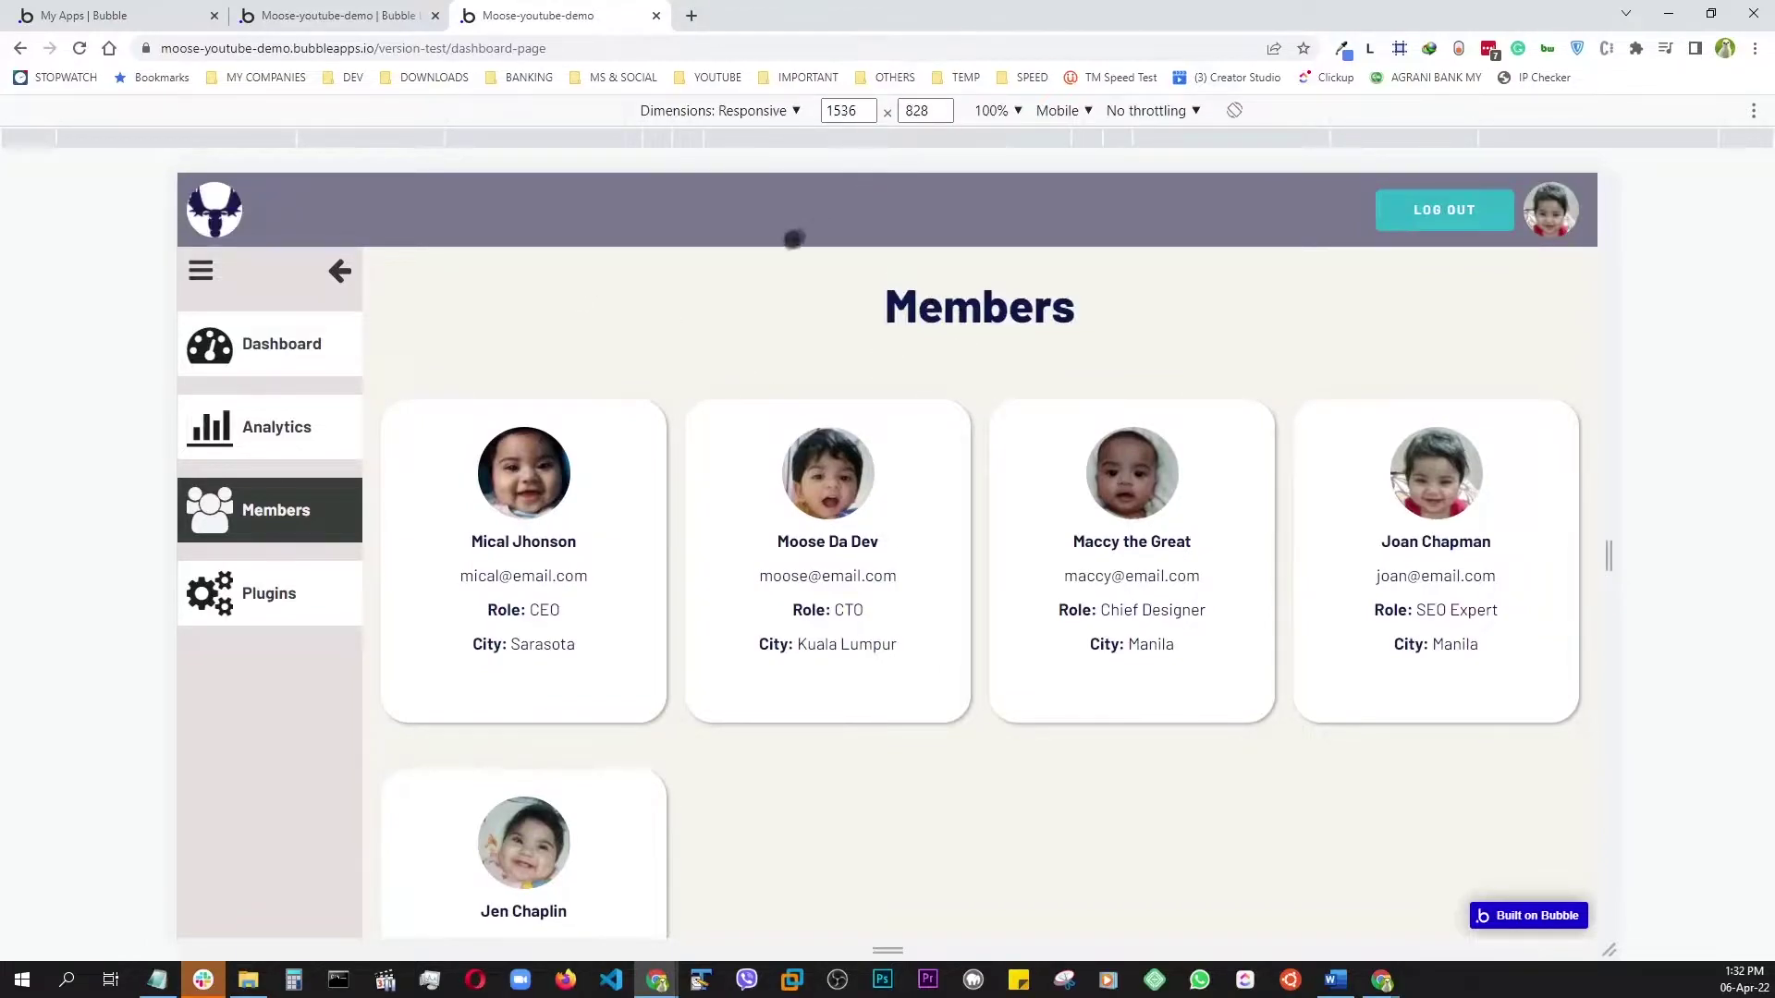
pyautogui.scroll(-2, 812, 231)
pyautogui.scroll(2, 404, 257)
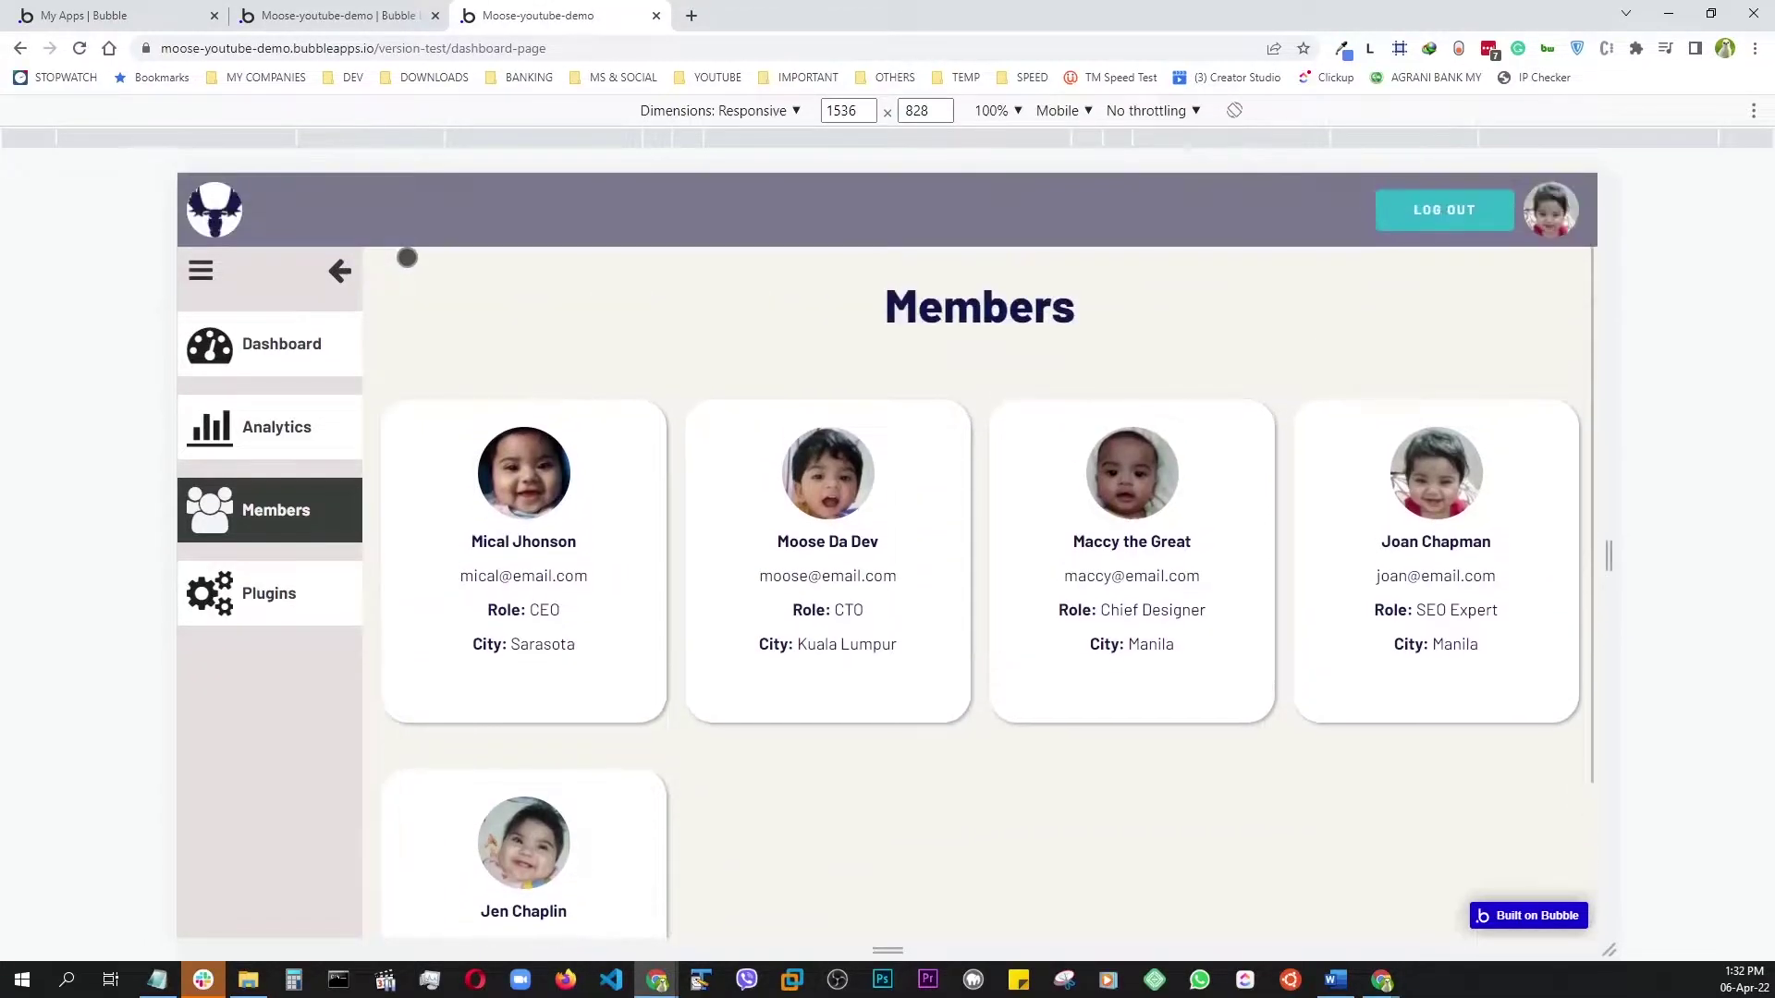
pyautogui.scroll(-2, 352, 259)
pyautogui.scroll(2, 352, 259)
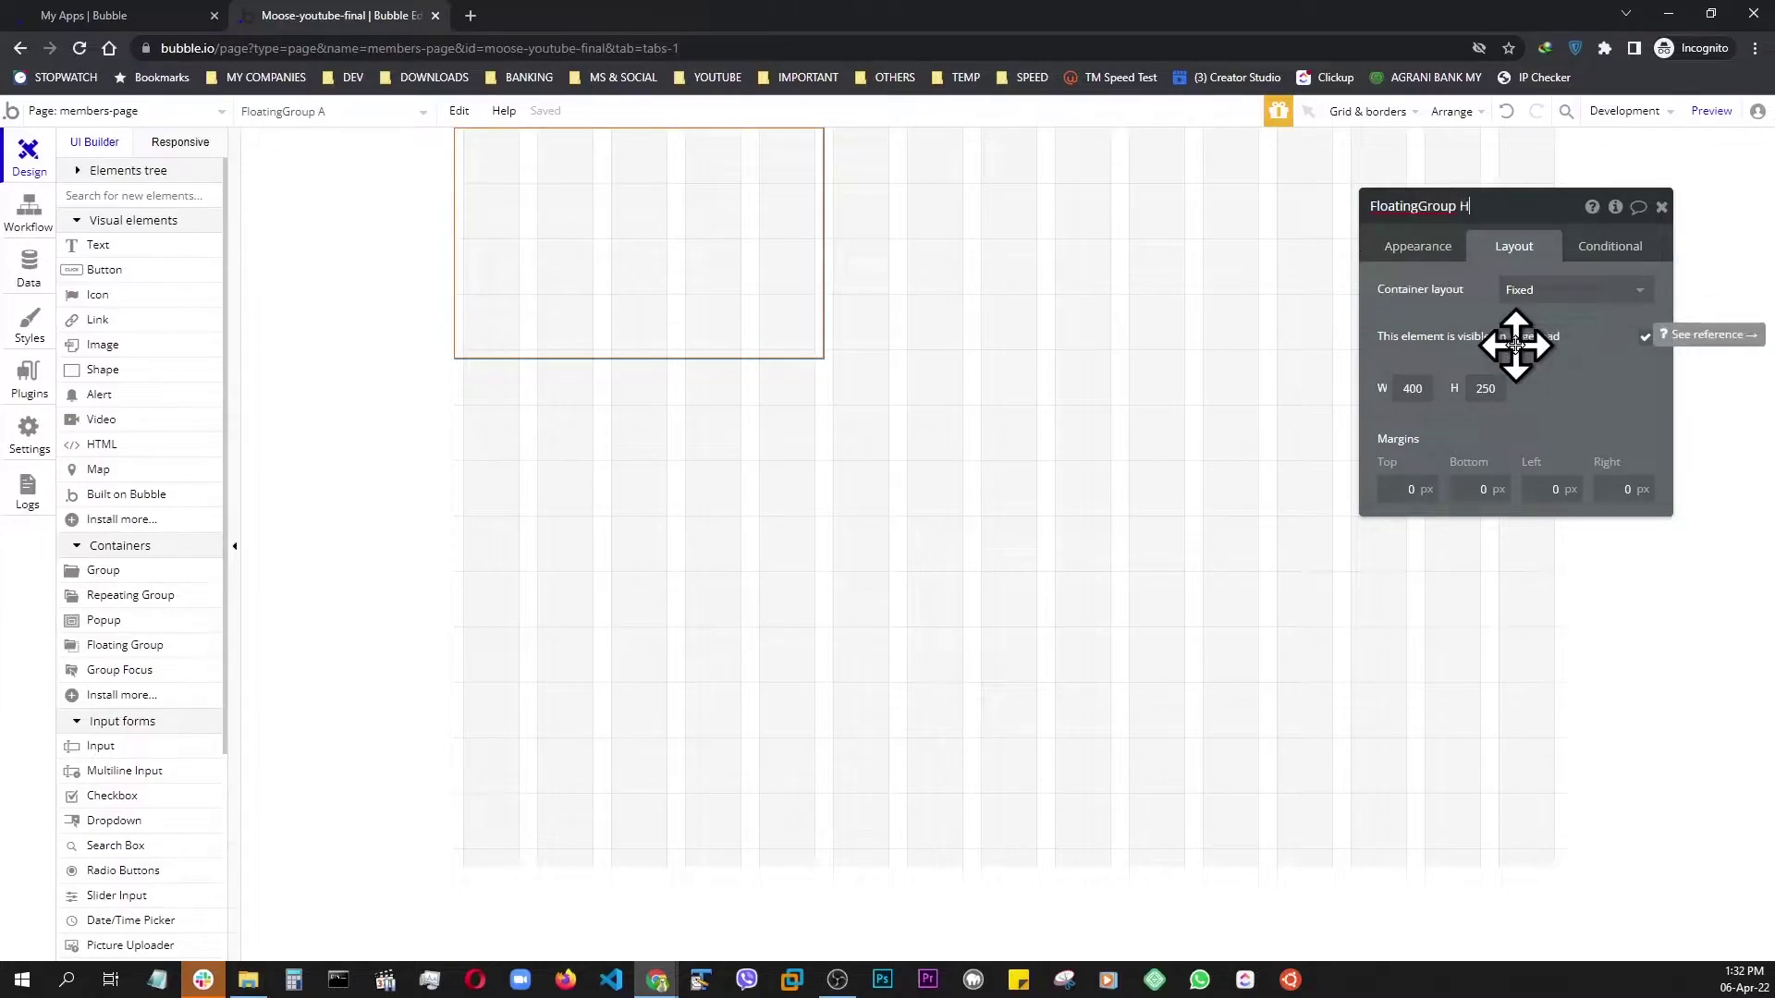
# - Rename the floating group to FloatingGroup HEADER, remove its style, and give it a flat color background of #FAE6E6
pyautogui.write('ER')
pyautogui.click(1417, 246)
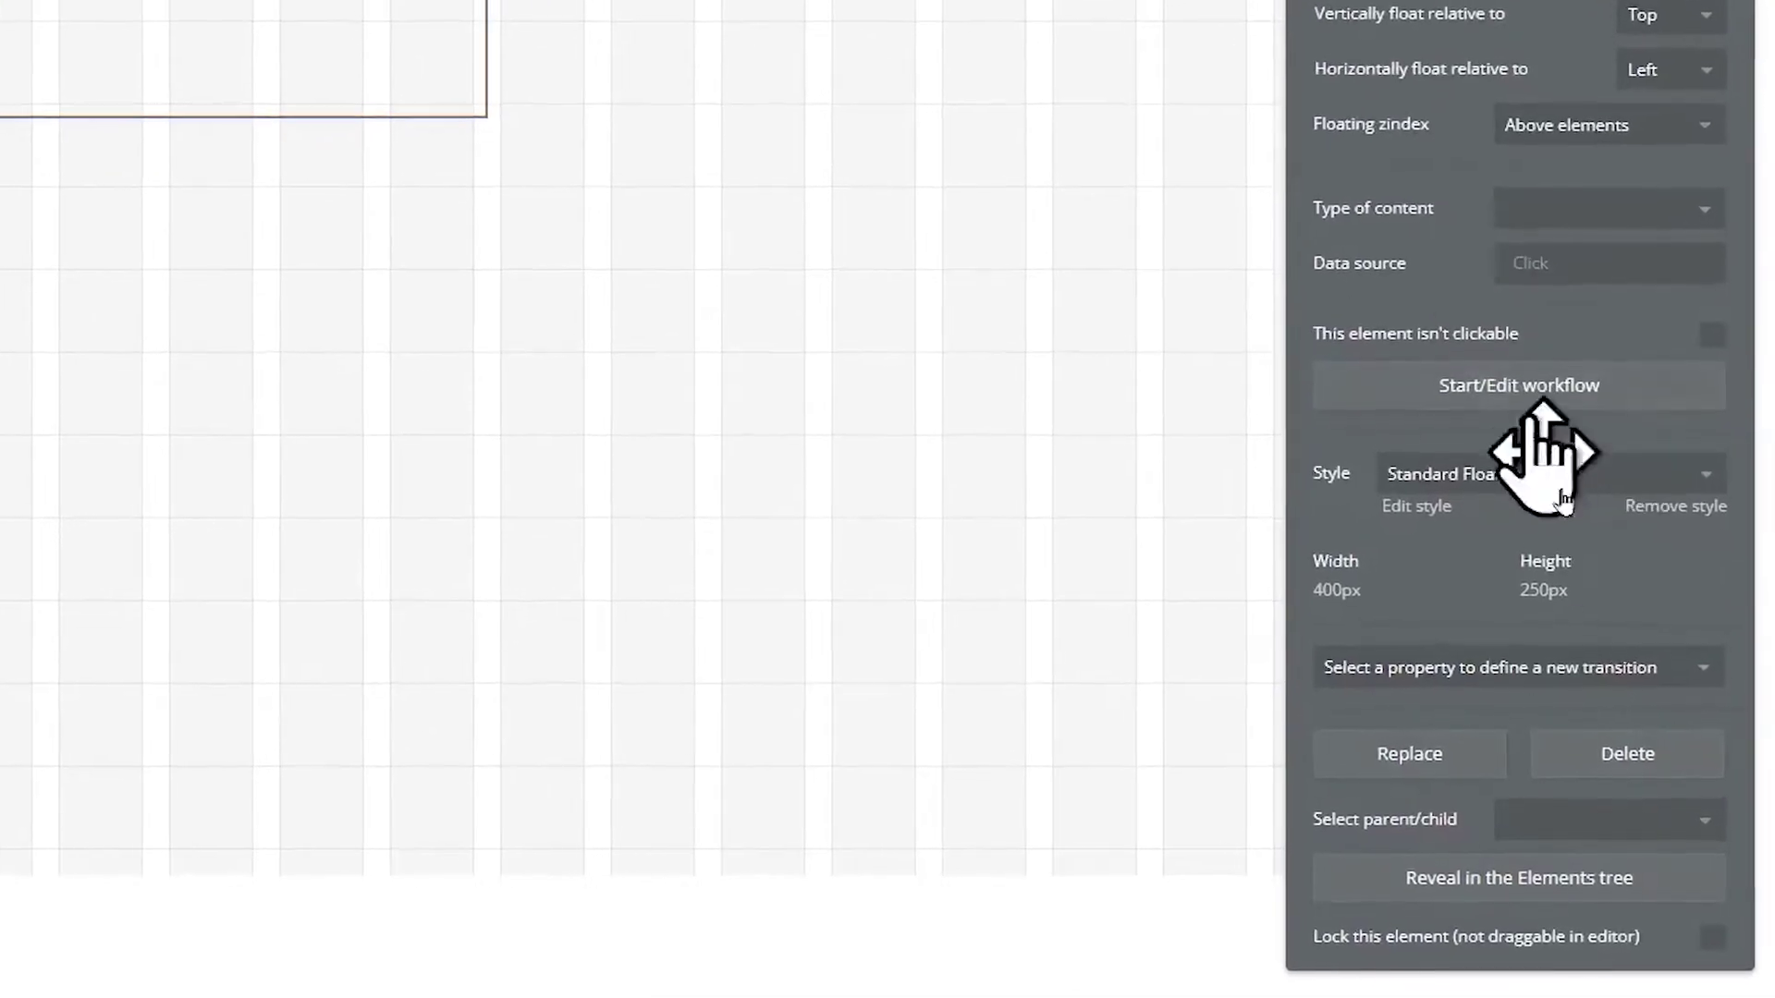
pyautogui.click(1684, 499)
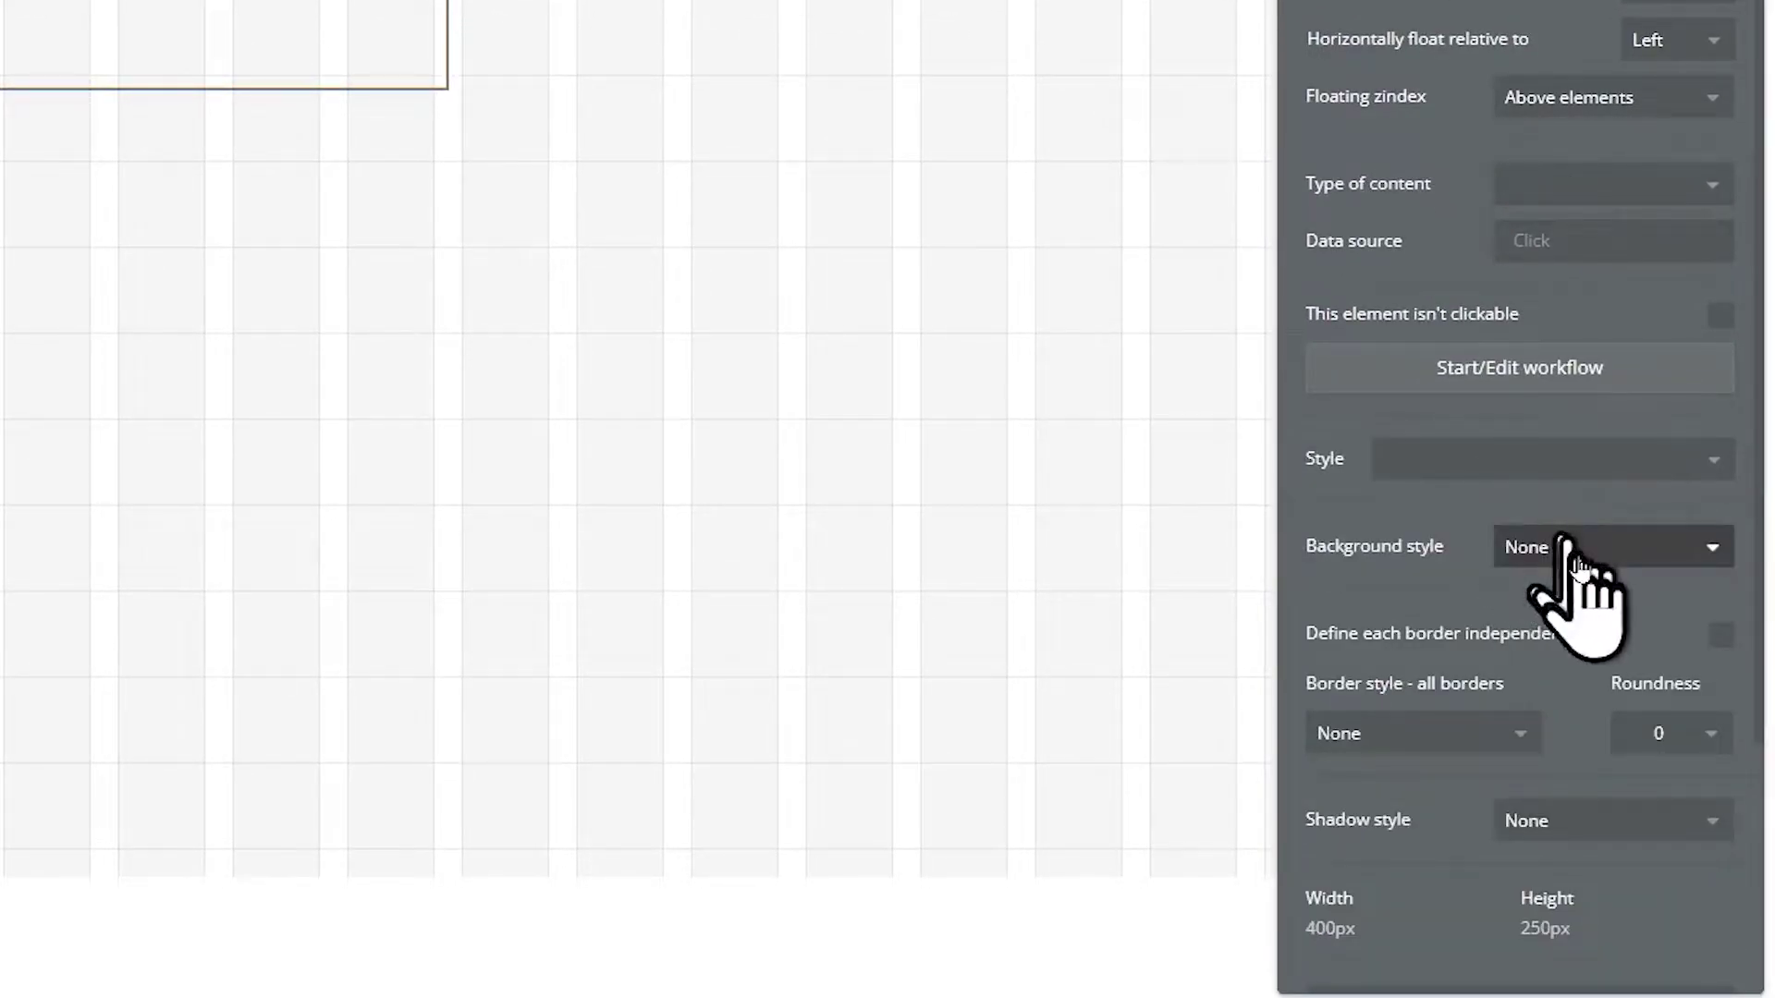
pyautogui.click(1567, 547)
pyautogui.click(1523, 638)
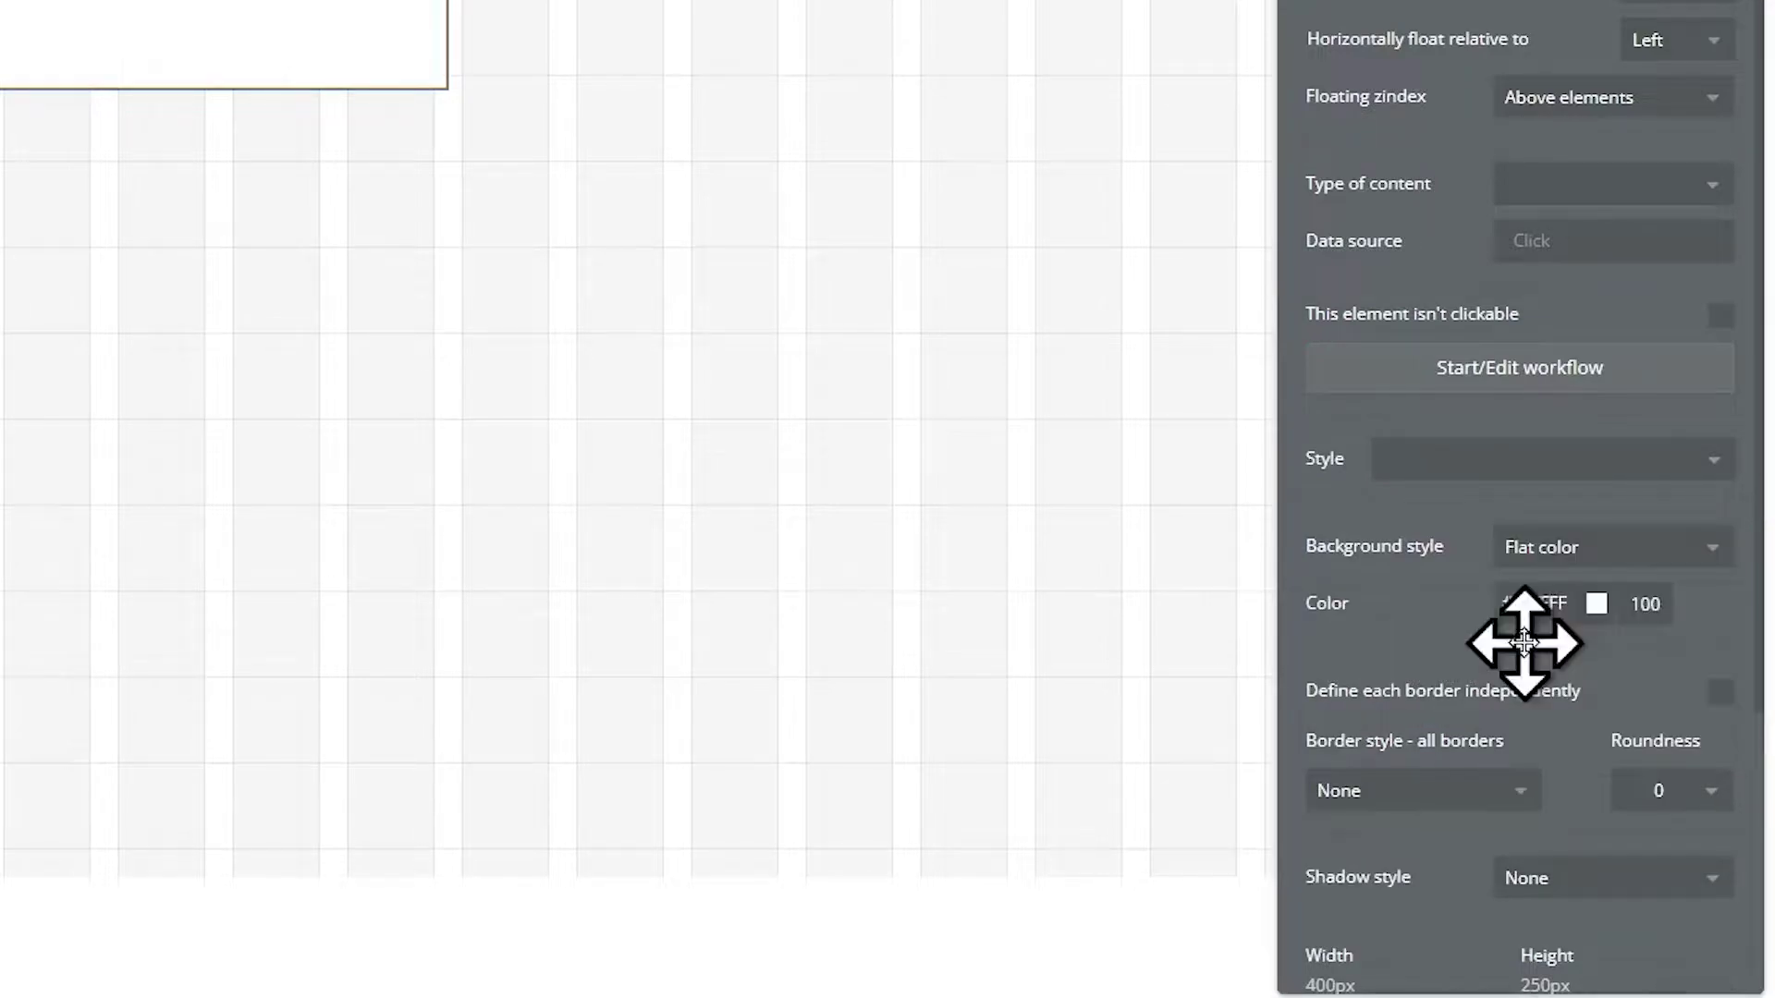
pyautogui.click(1596, 604)
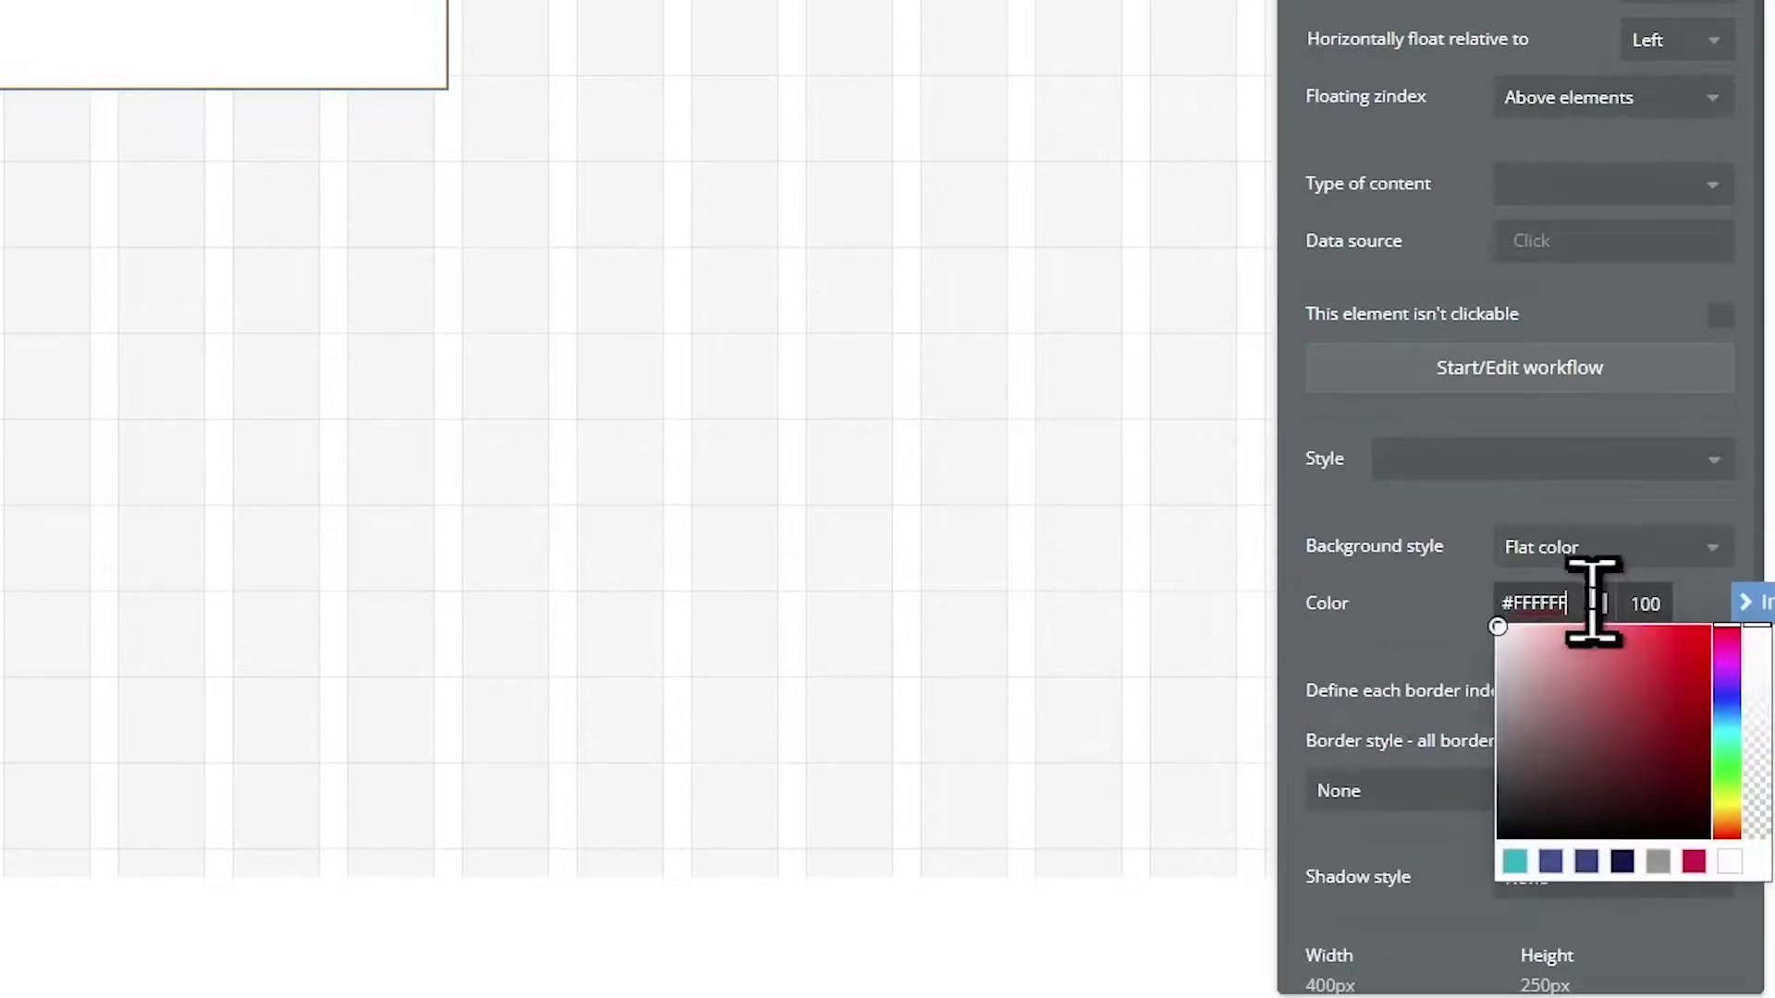
pyautogui.hotkey('ctrl', 'v')
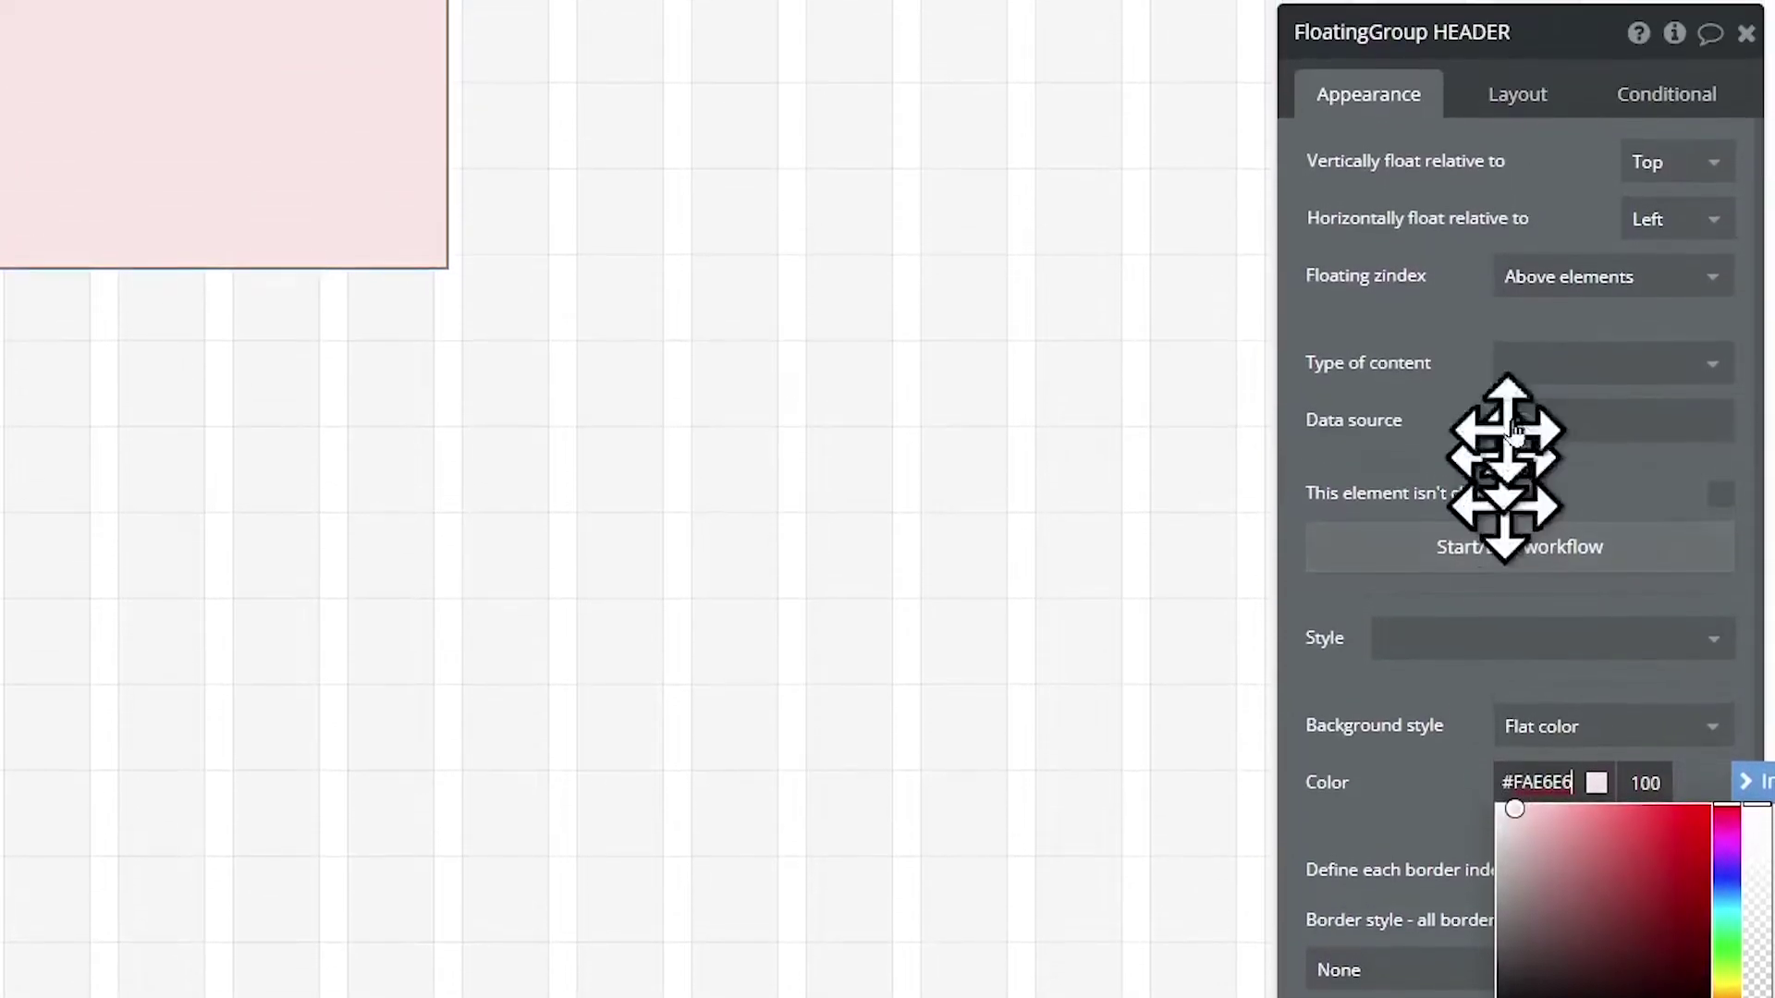
# - Set the header floating group's container layout to Row and turn off its fixed width
pyautogui.click(1522, 96)
pyautogui.click(1584, 164)
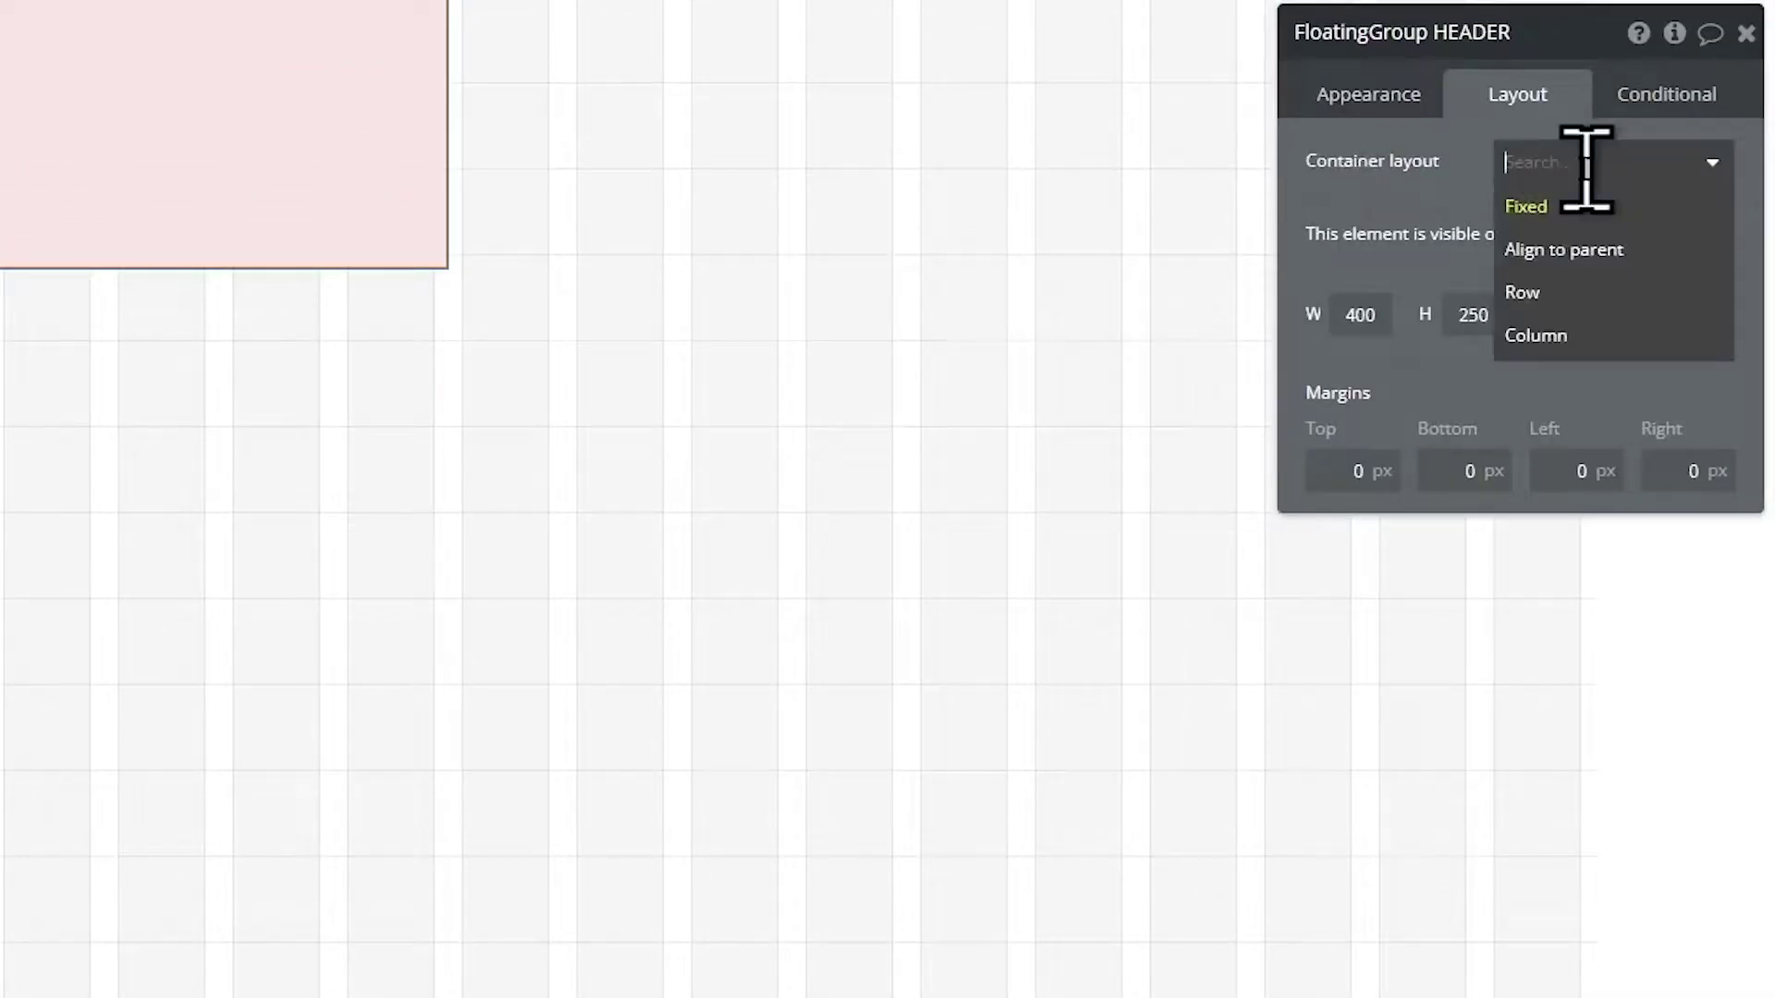
pyautogui.click(1538, 294)
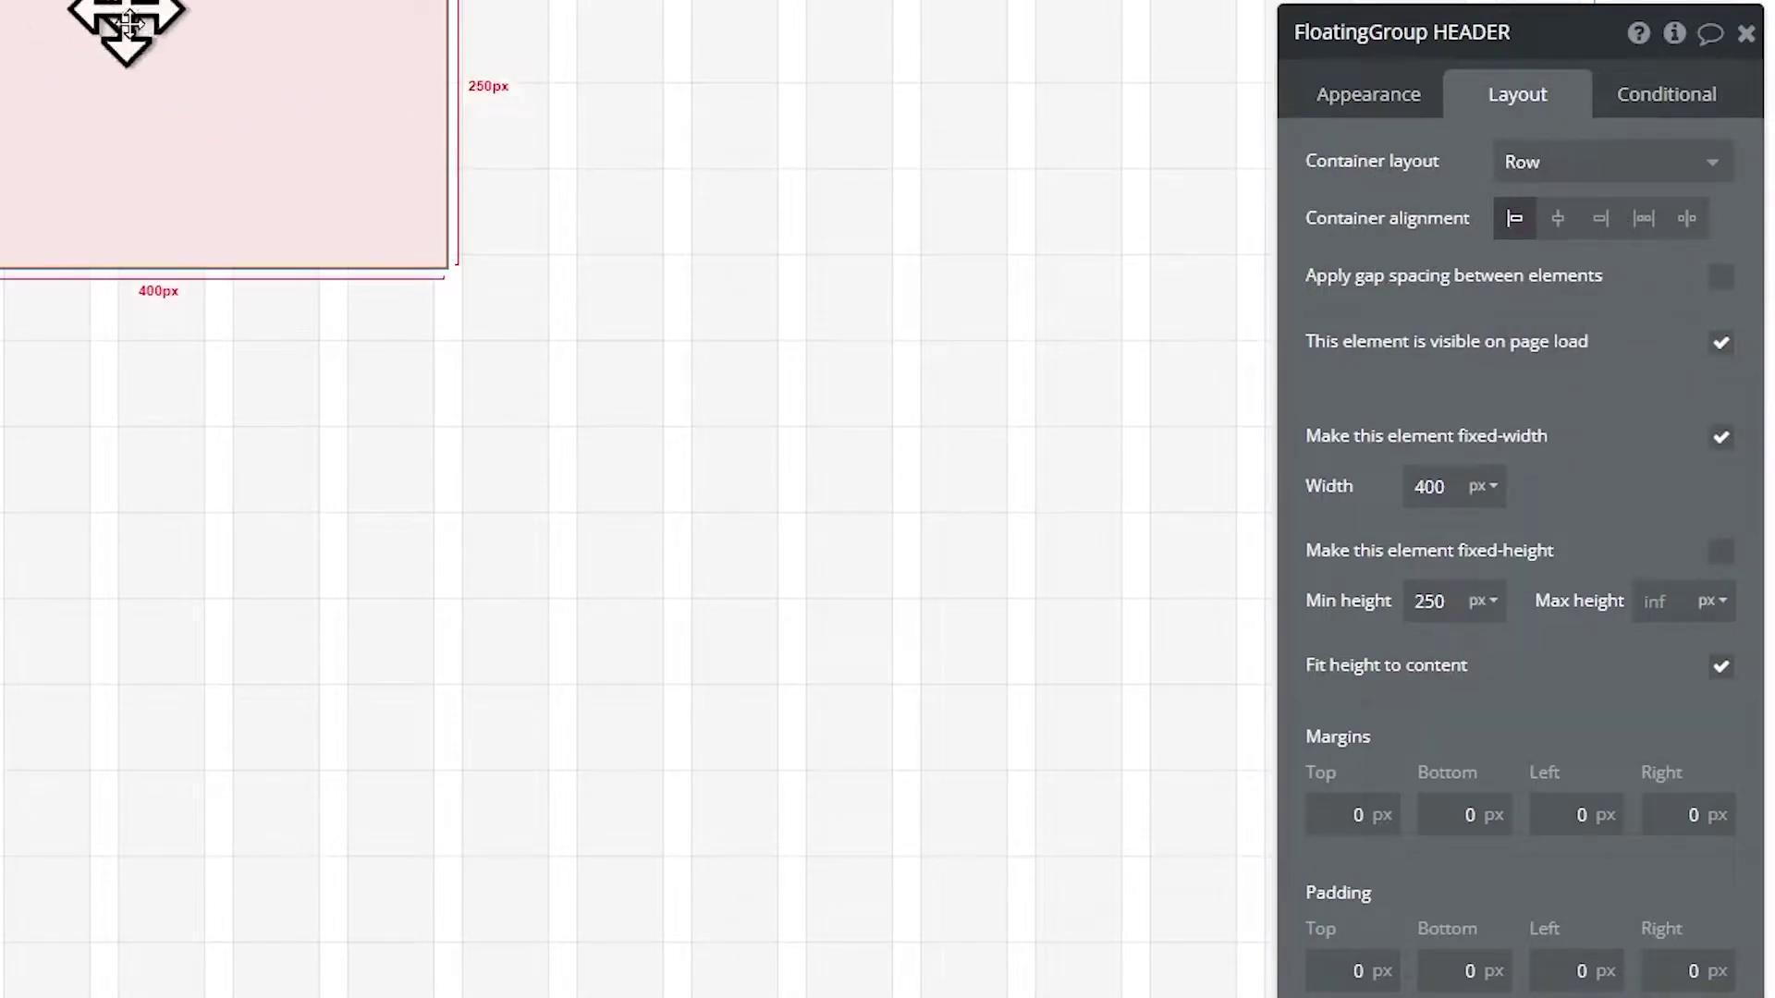
pyautogui.click(1720, 436)
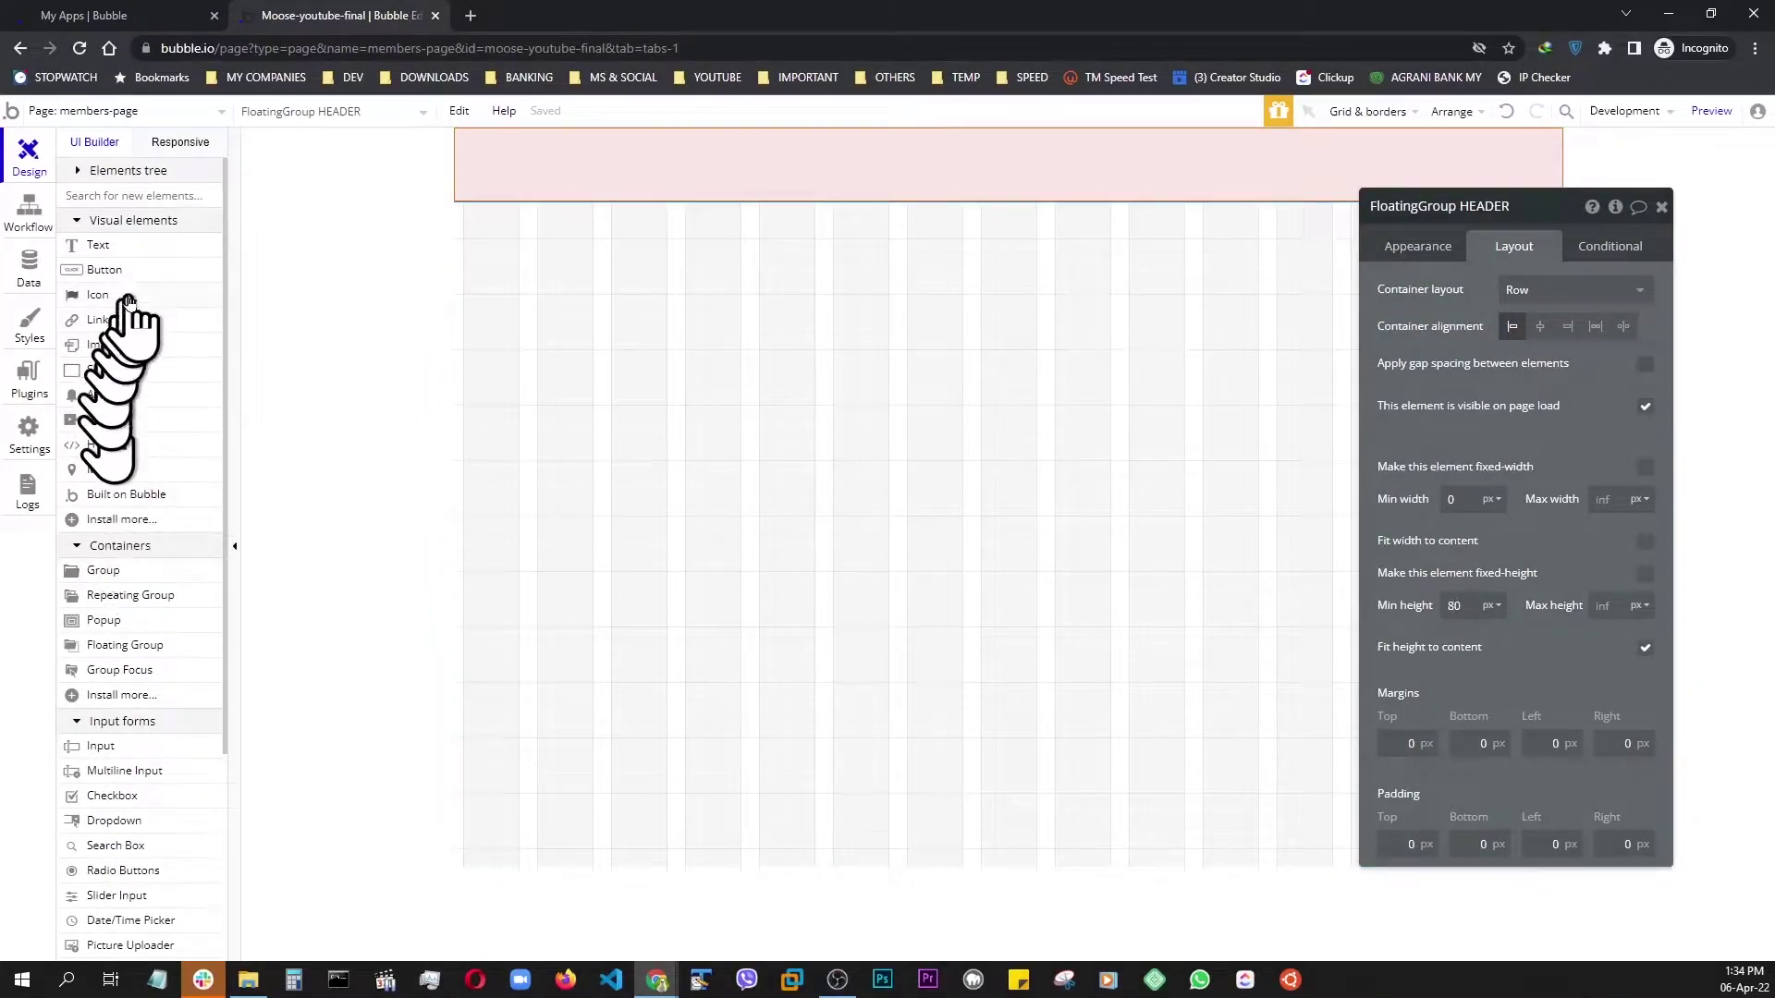
# - Add an image element to the header floating group and upload MOOSE-HEAD.jpg as its static image
pyautogui.moveTo(109, 347); pyautogui.dragTo(524, 168)
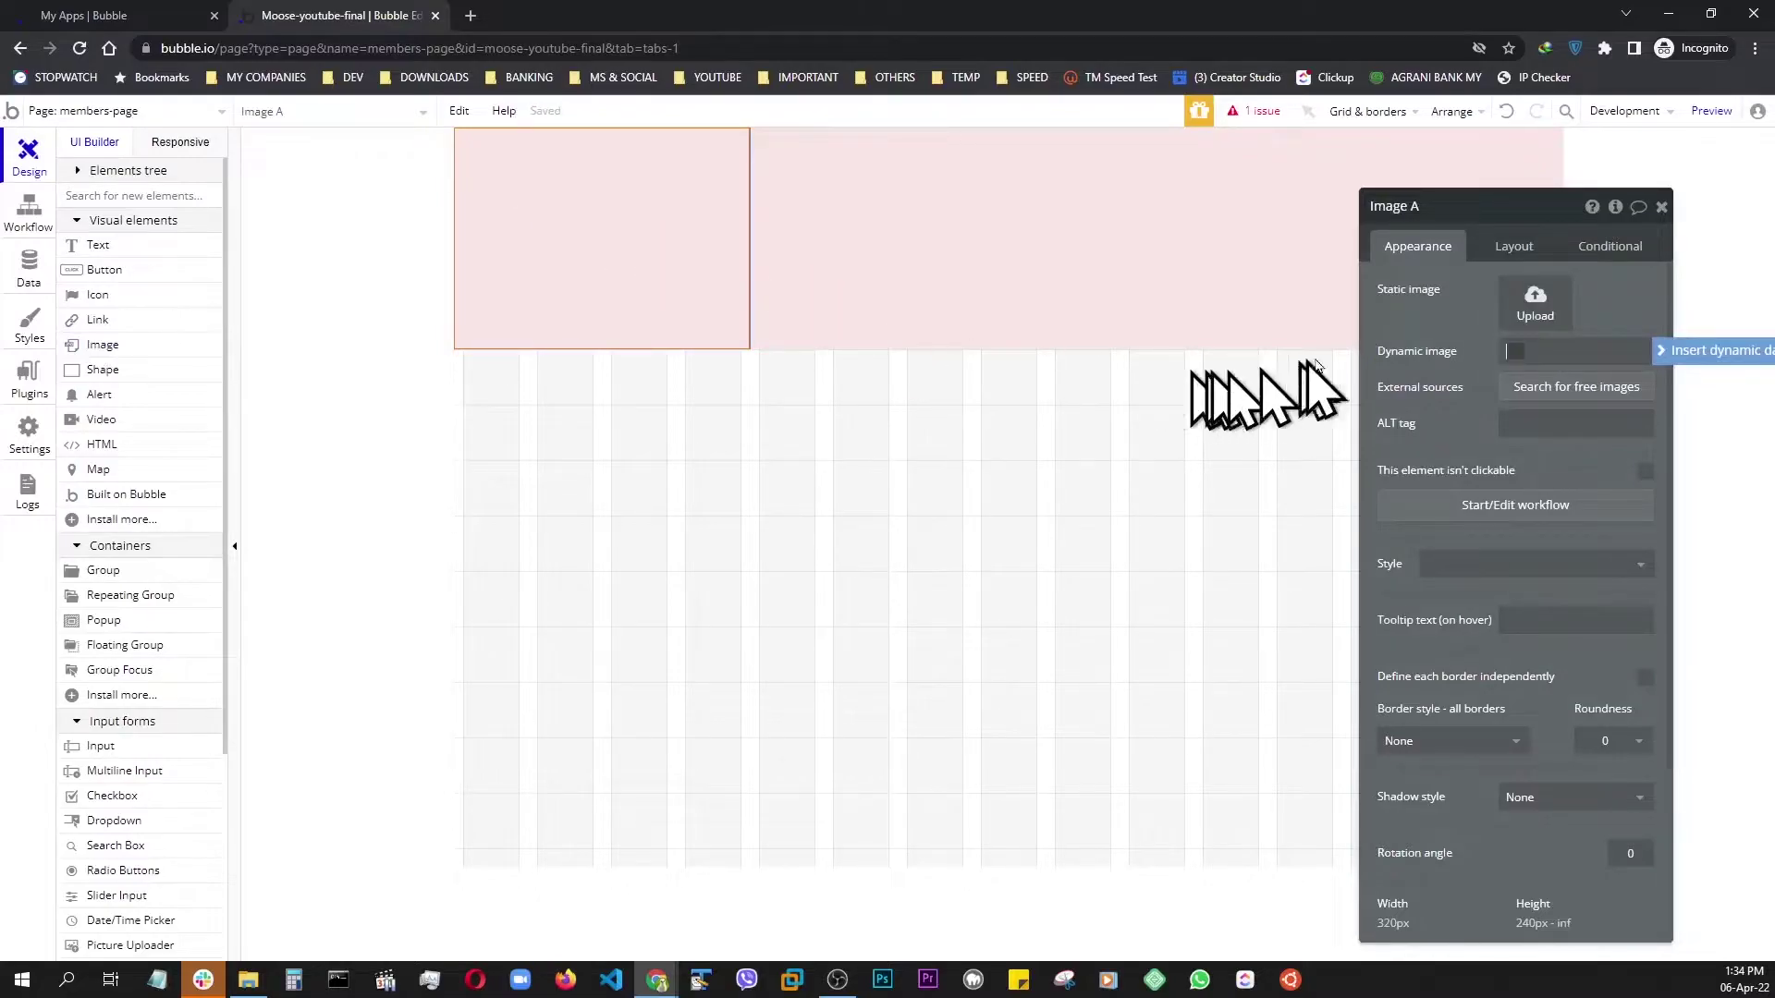
pyautogui.click(1536, 312)
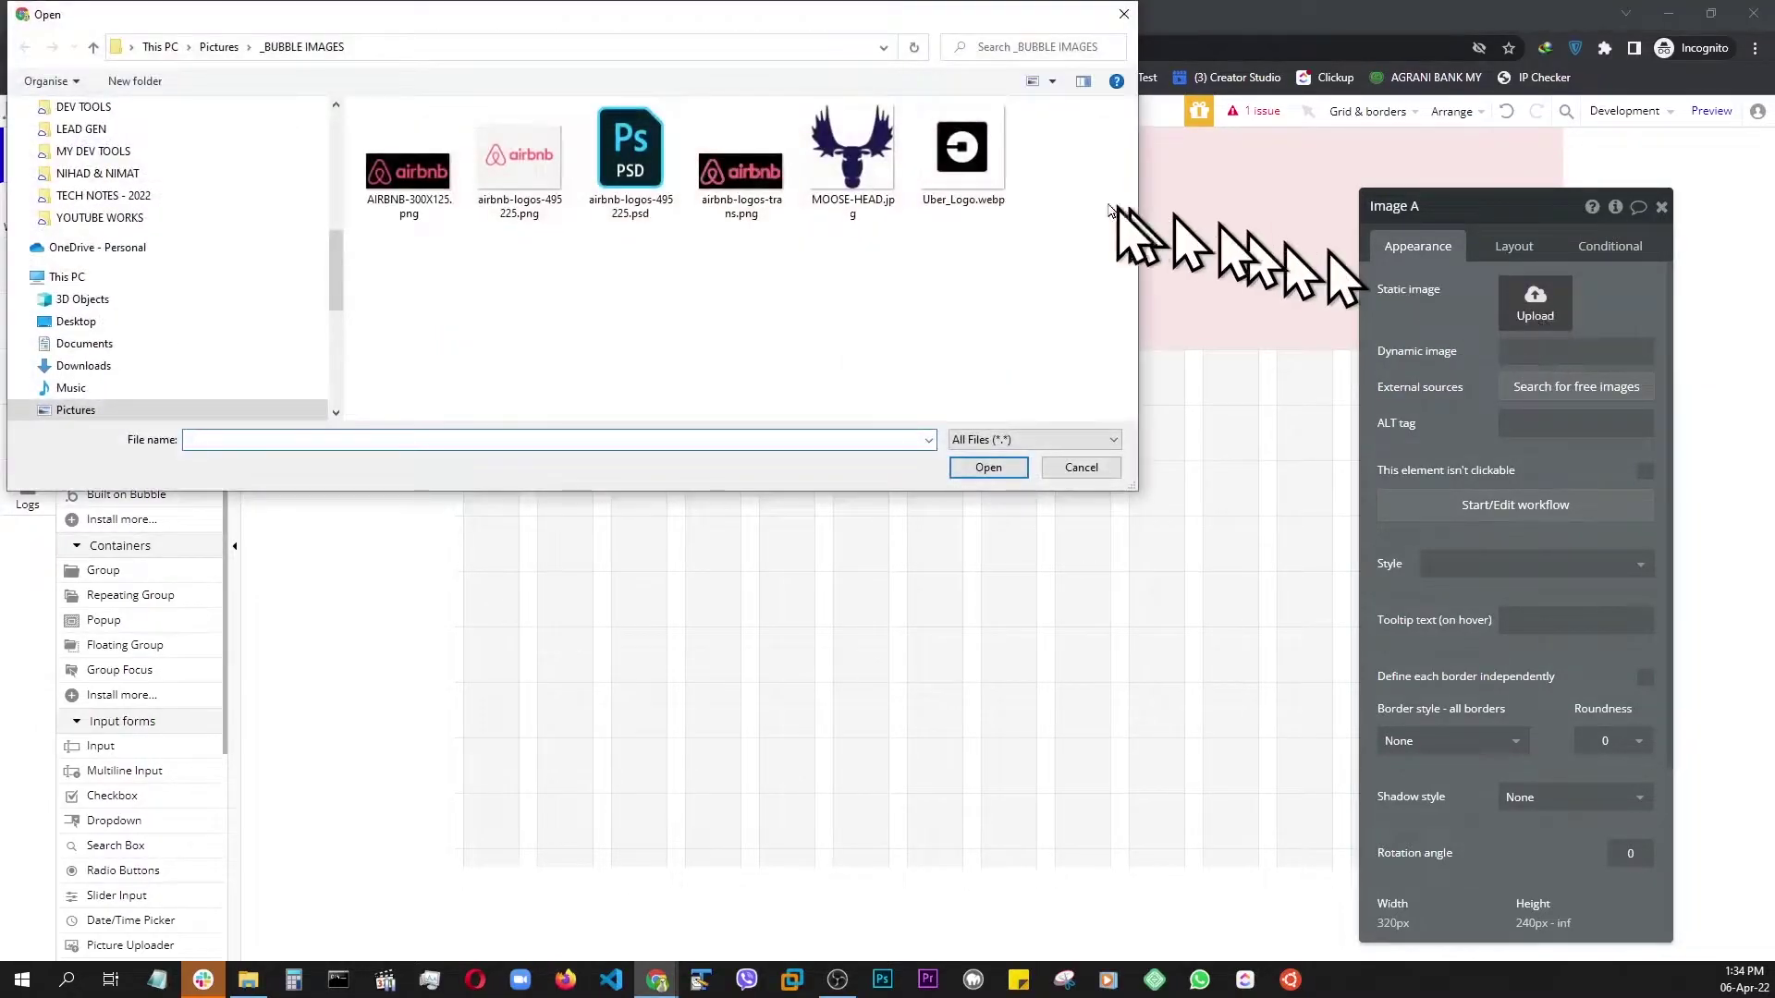
pyautogui.click(851, 157)
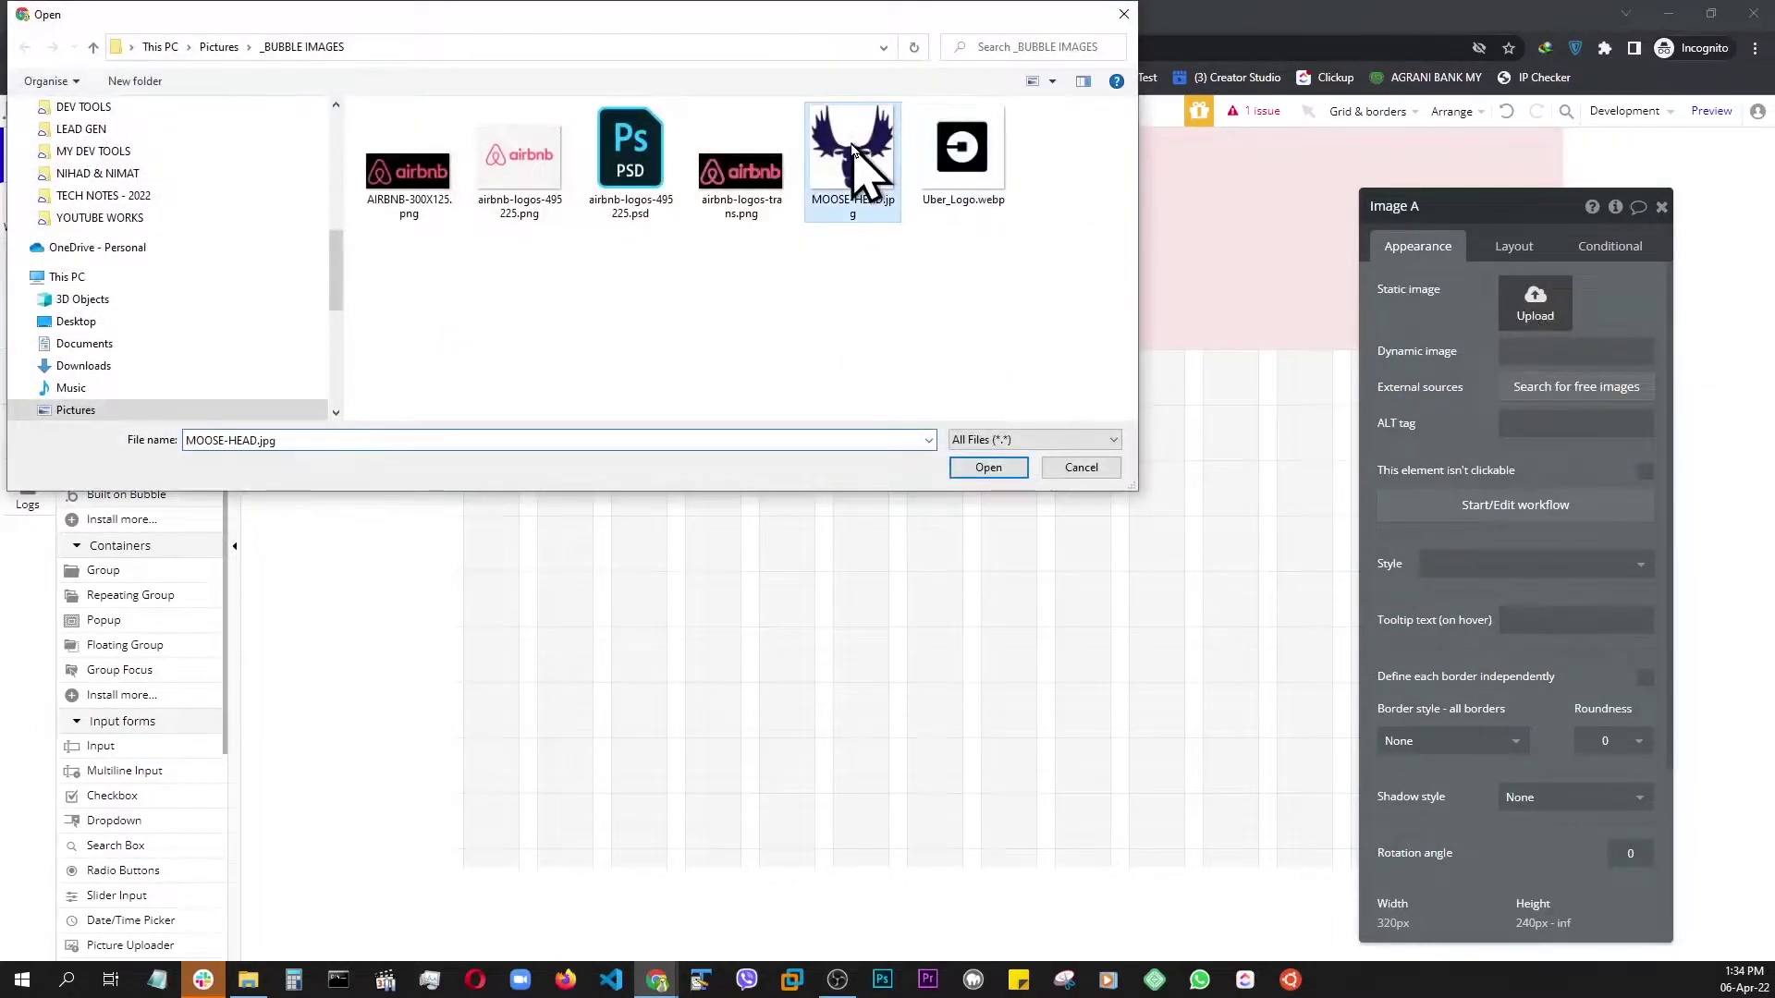
pyautogui.click(988, 468)
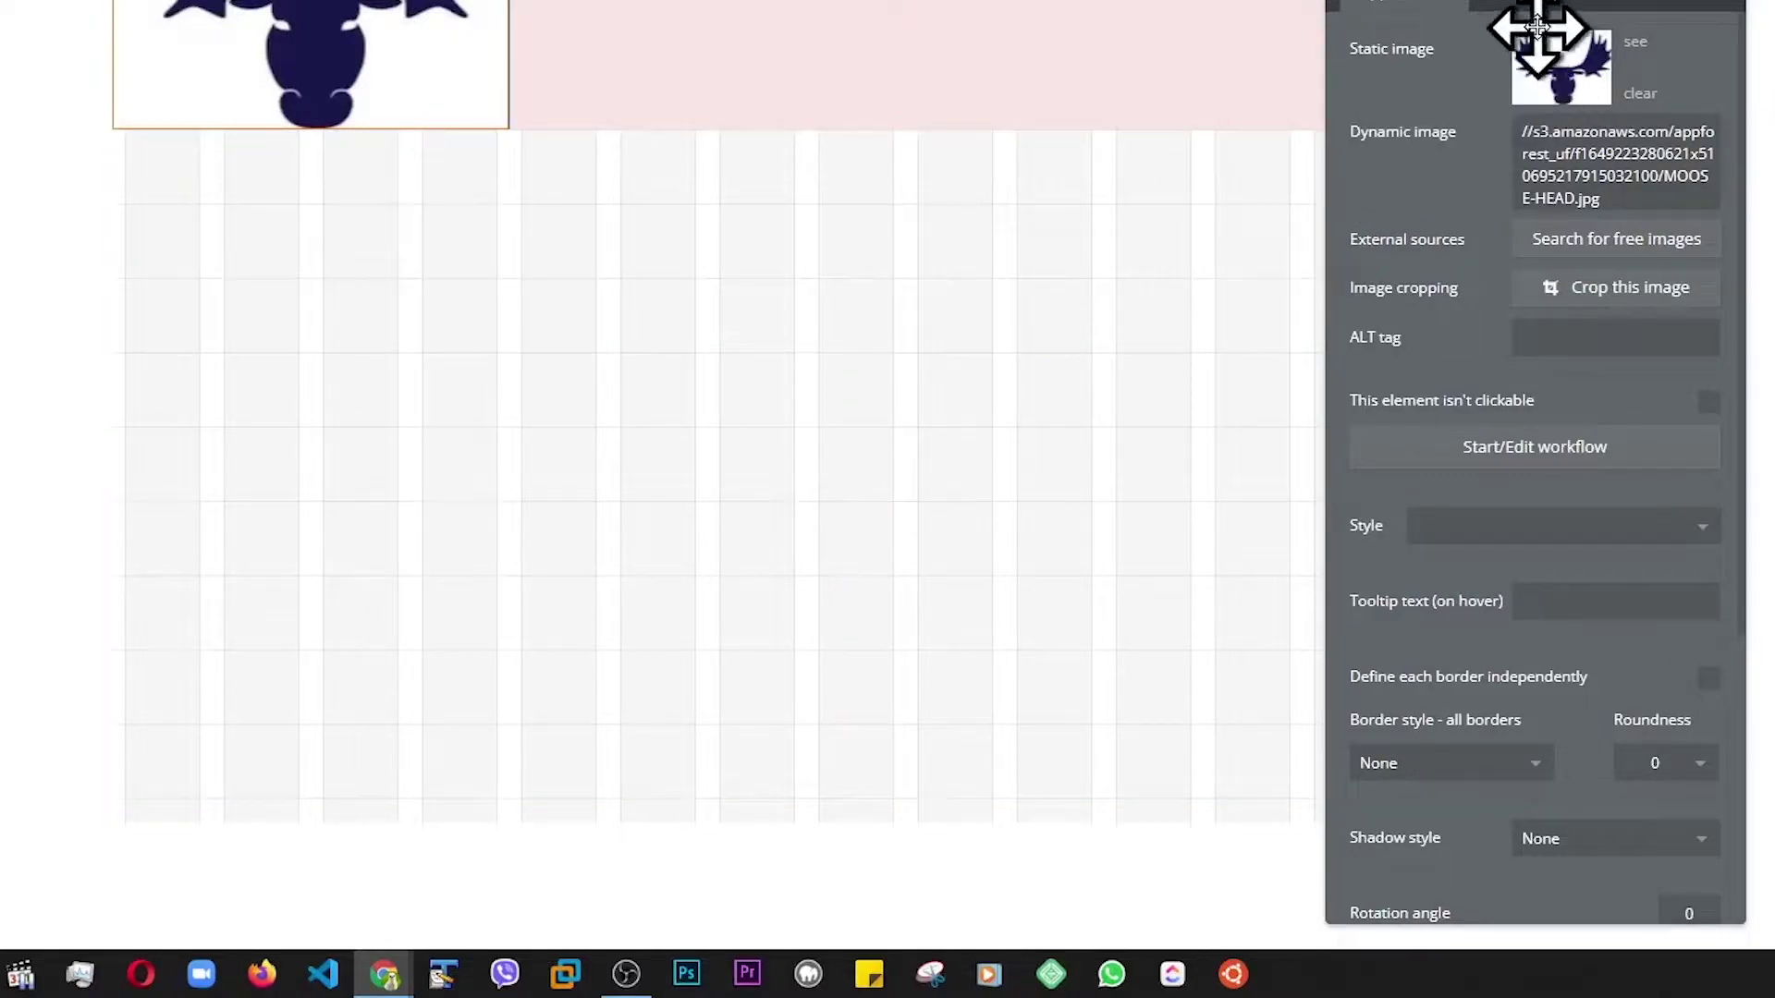
# - Set the moose image's roundness to 50 and rename the element to Image LOGO
pyautogui.click(1636, 775)
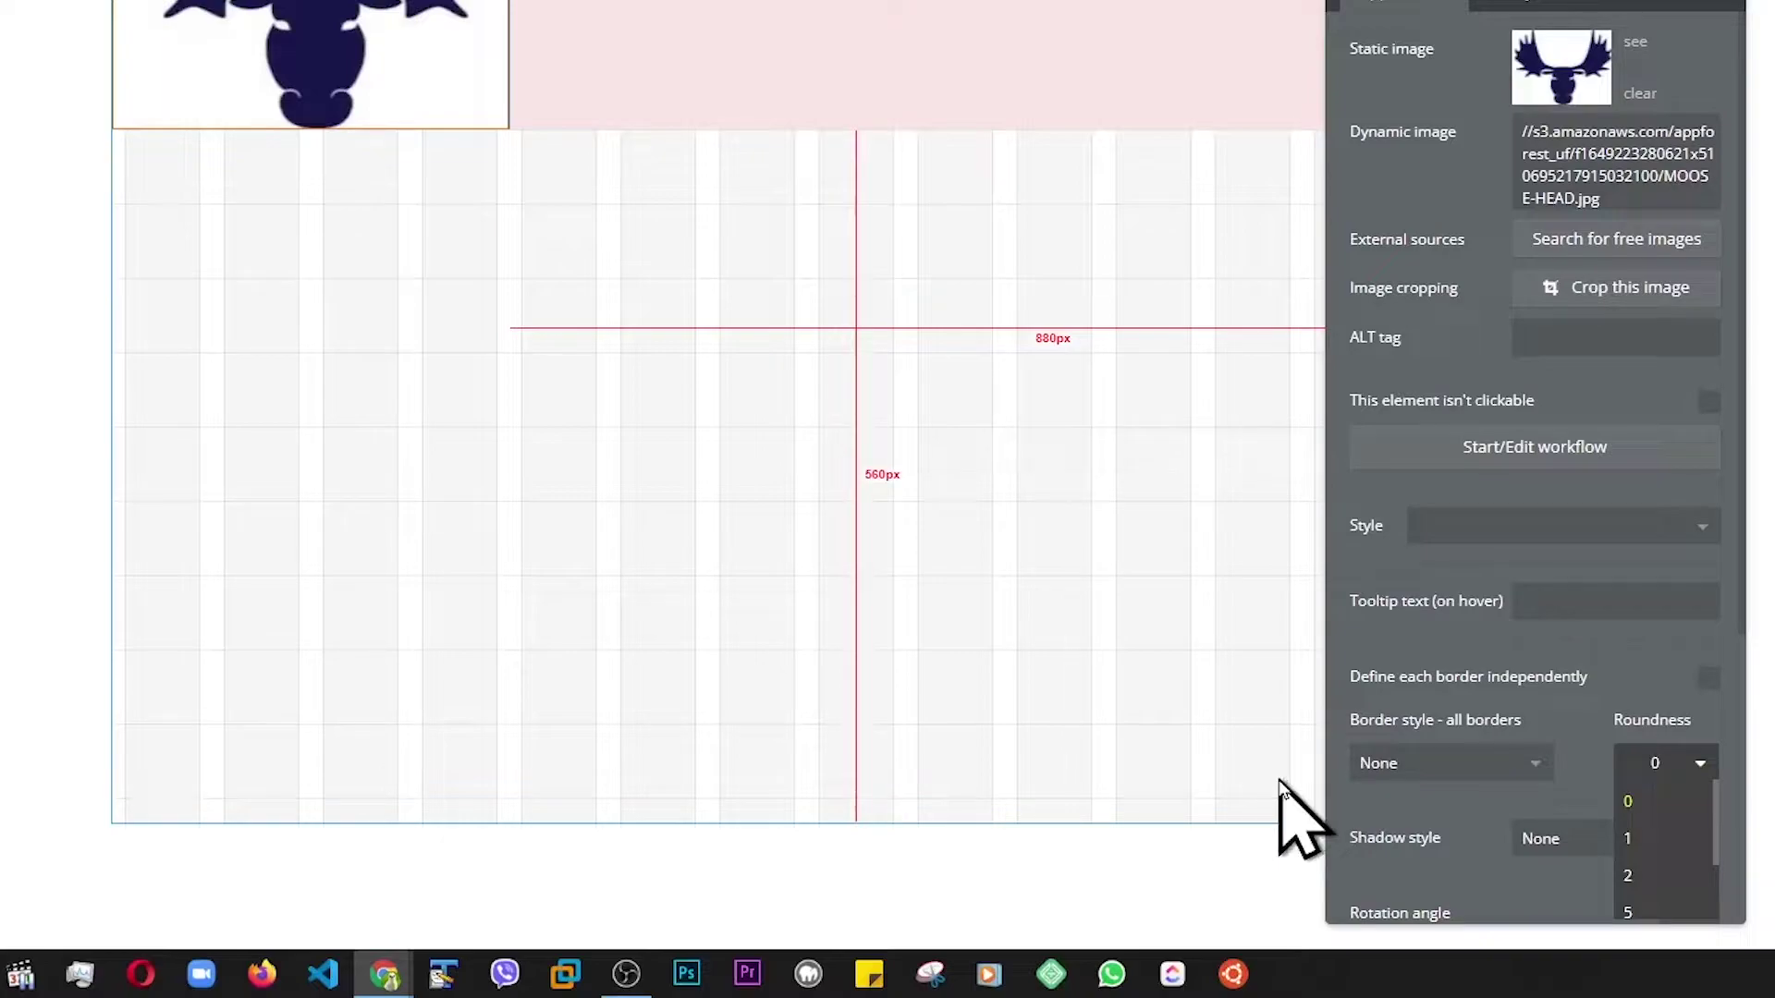
pyautogui.click(1467, 566)
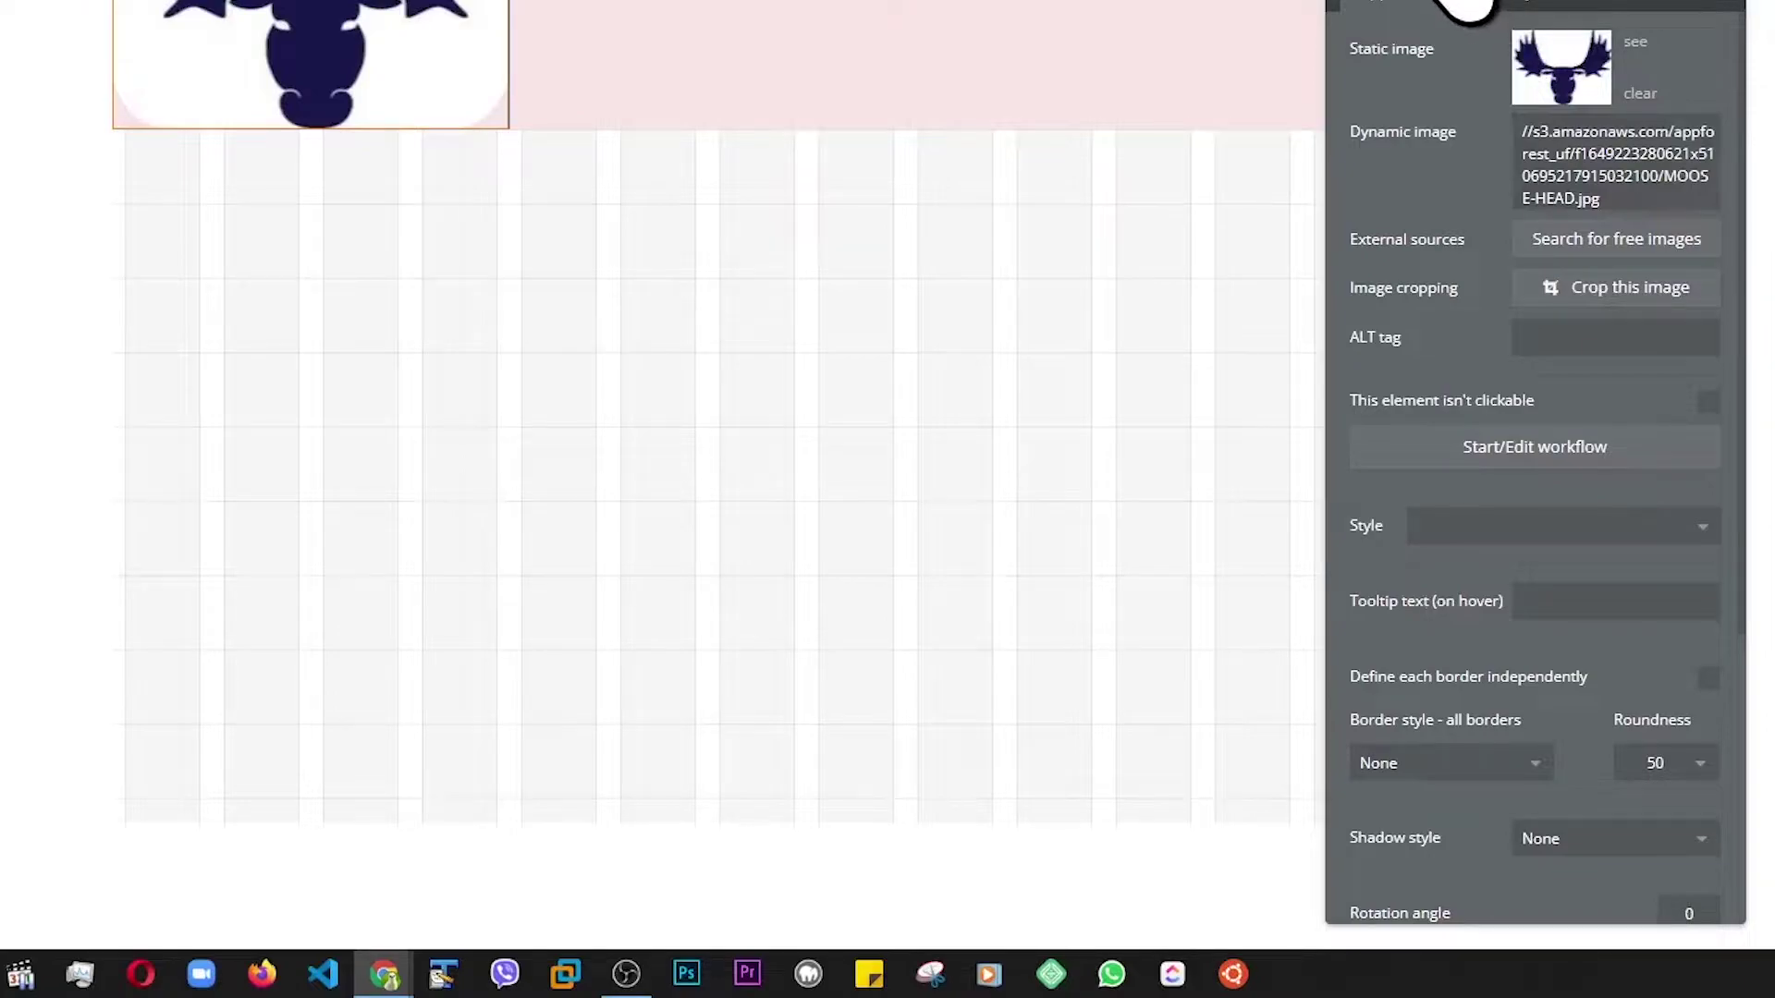
pyautogui.click(1457, 5)
pyautogui.press('BackSpace')
pyautogui.write('LOGO')
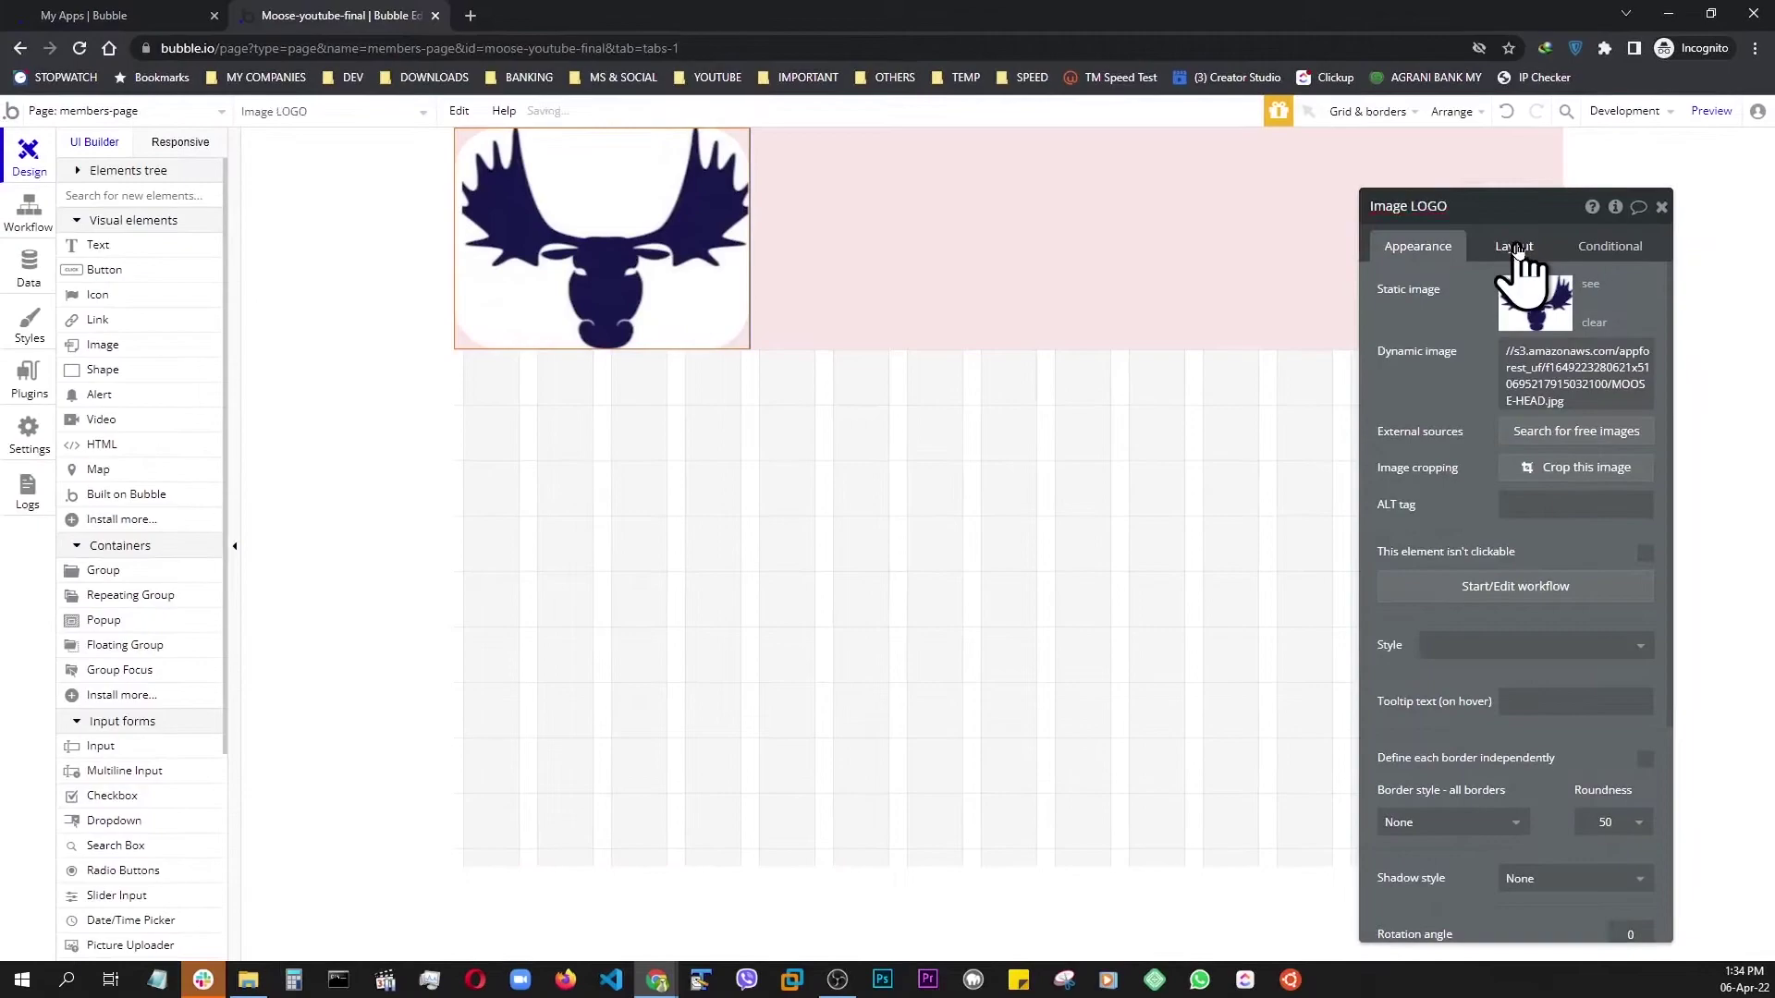
# - Set the logo image's fixed width to 60 px and keep its aspect ratio fixed at 1 x 1
pyautogui.click(1514, 233)
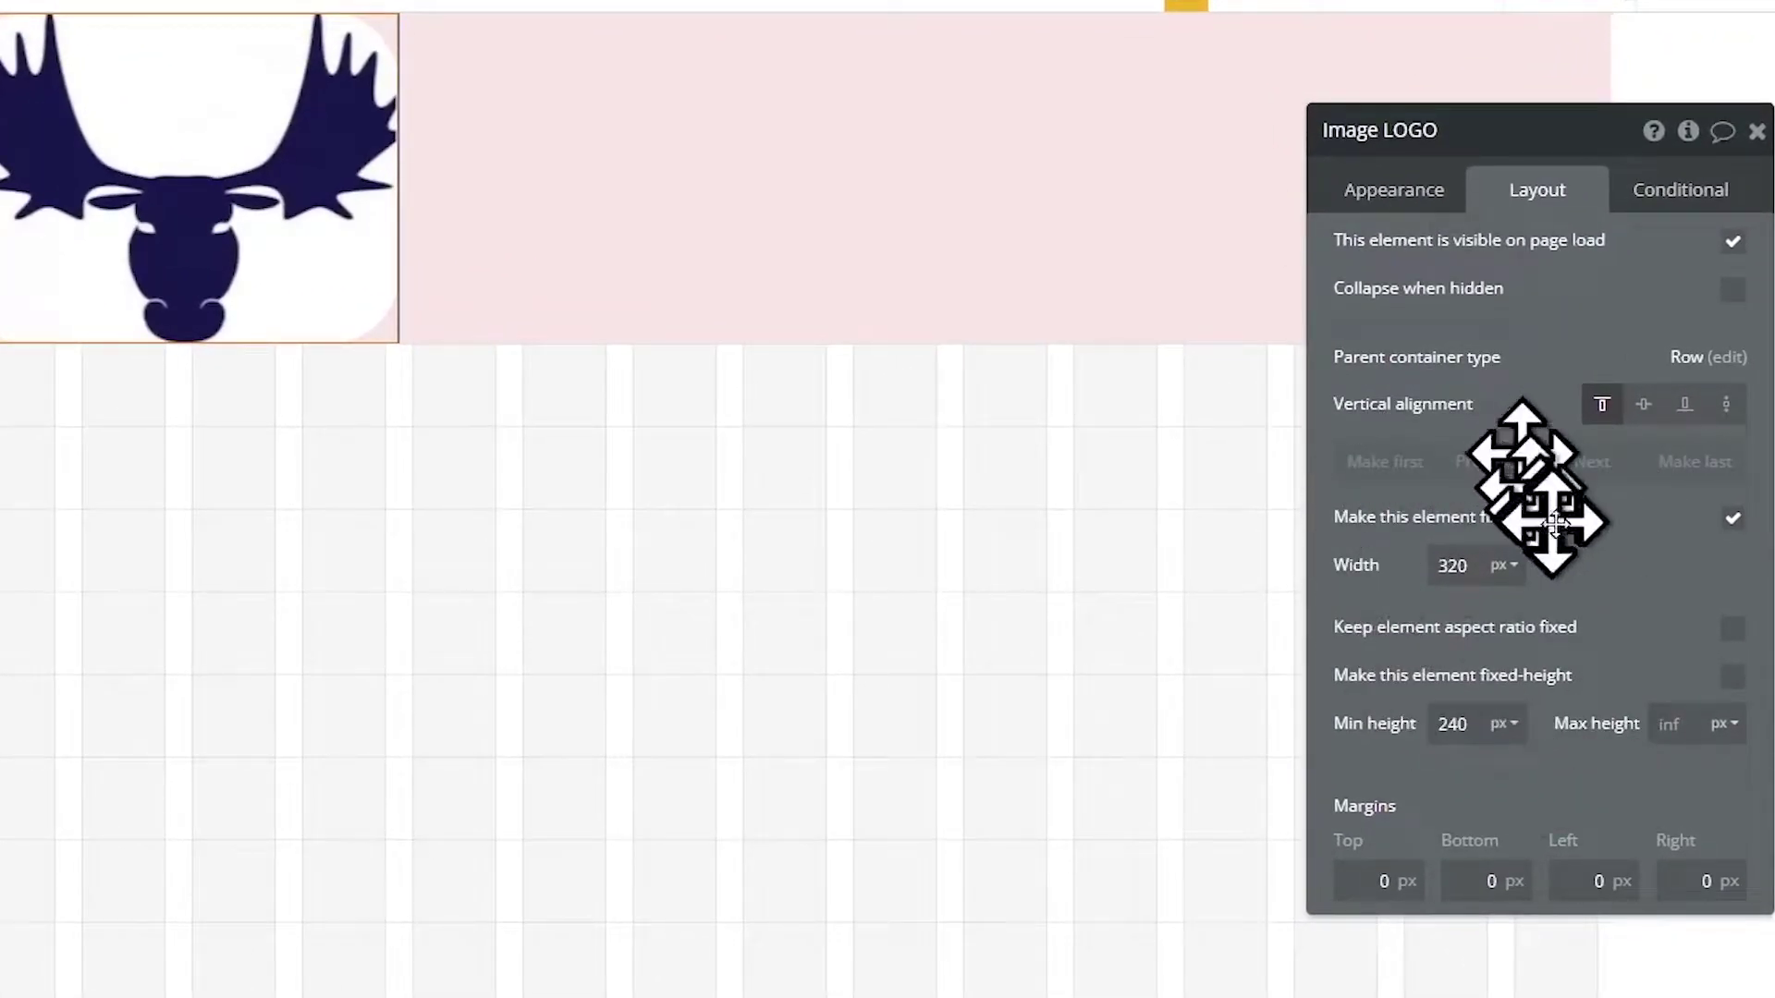
pyautogui.click(1448, 565)
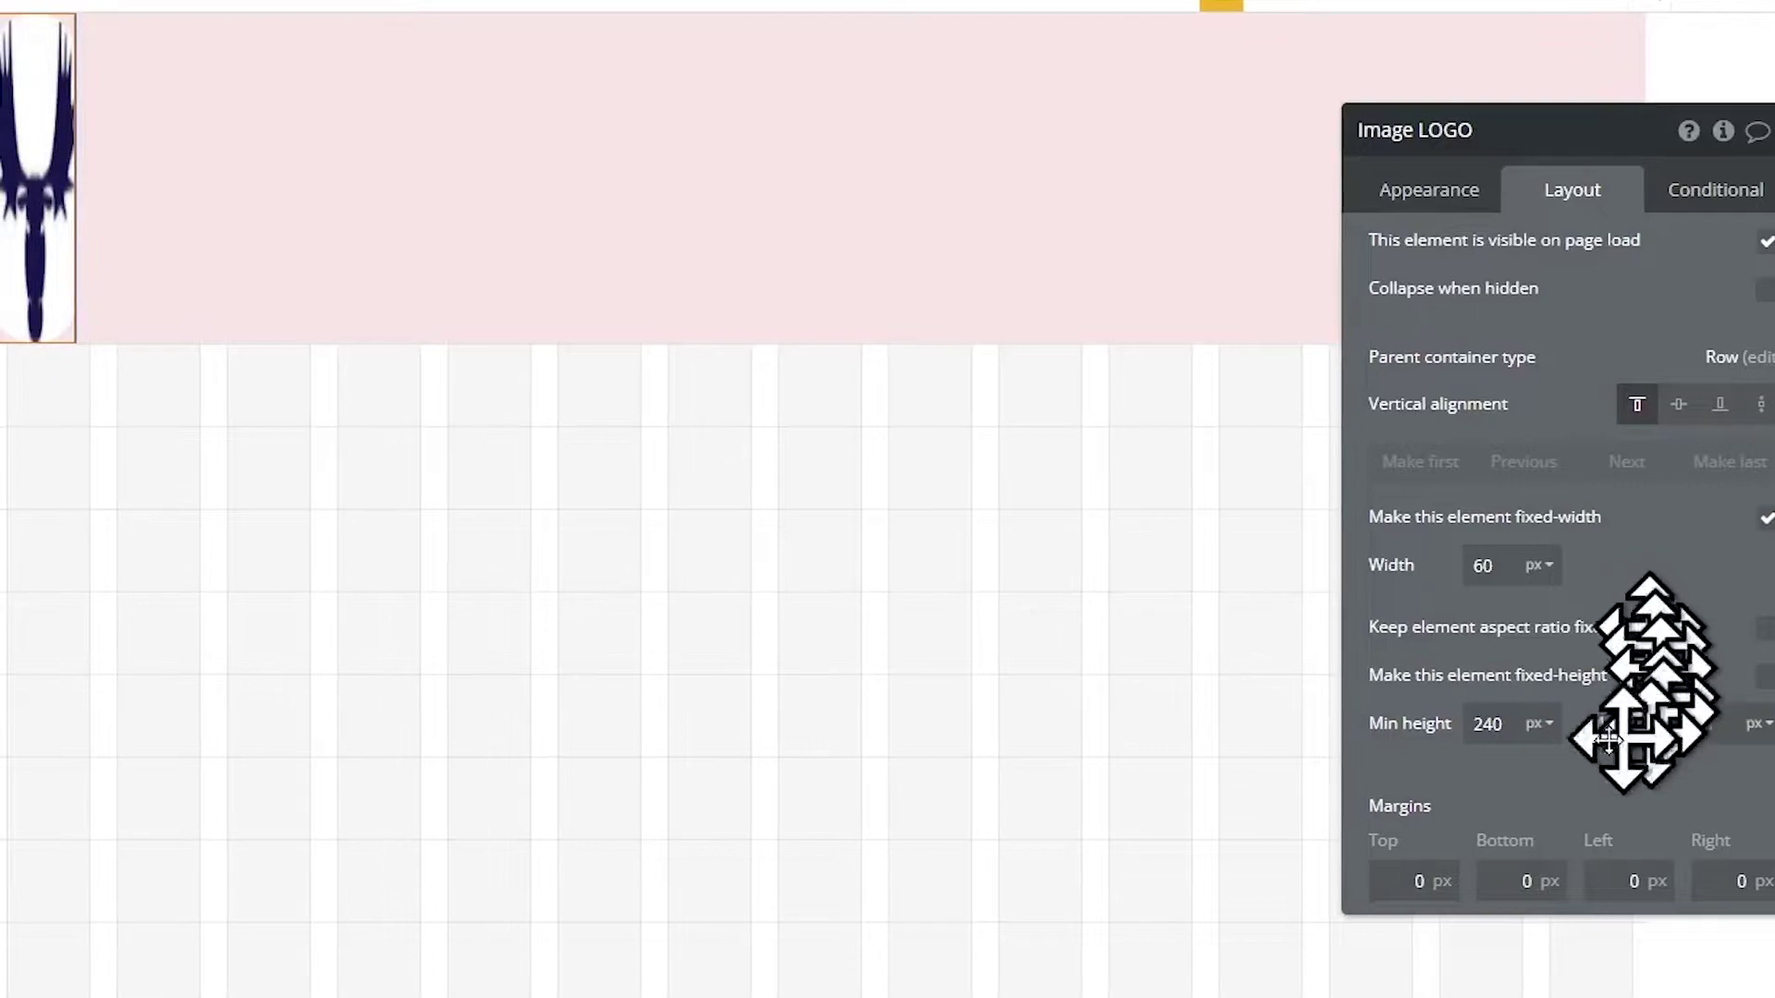
pyautogui.click(1765, 634)
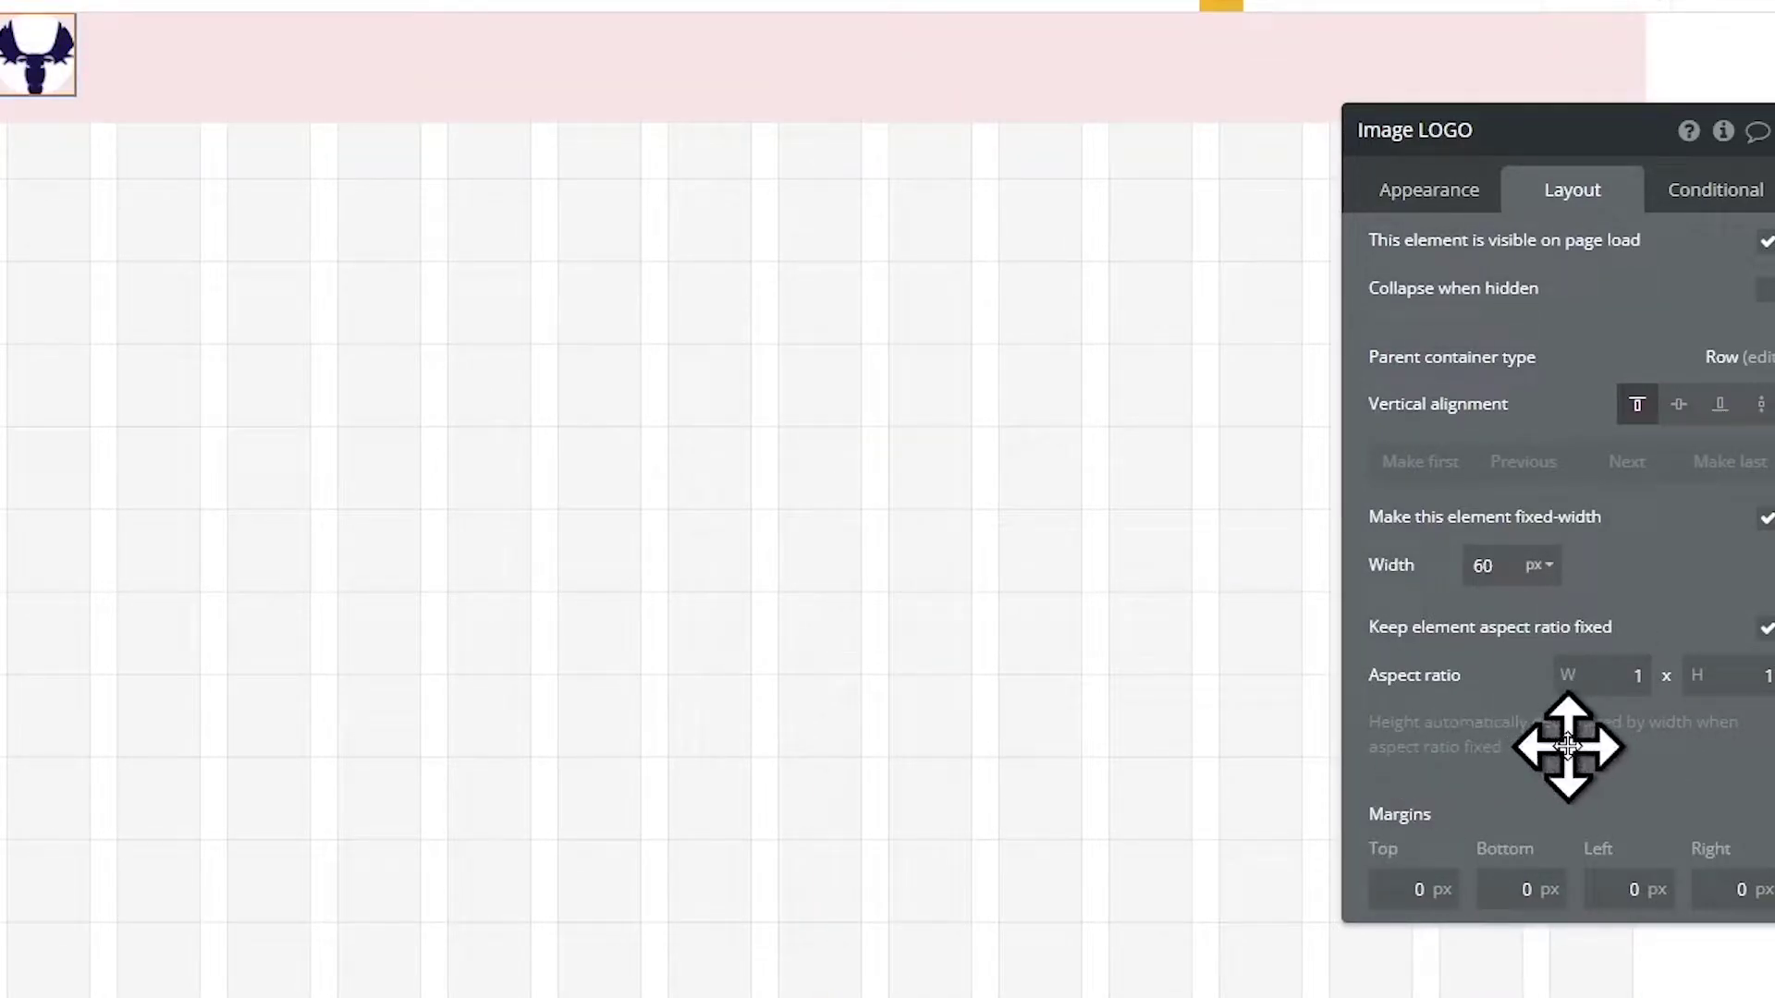
# - Give the logo image 10 px margins on the top, bottom, left and right
pyautogui.click(1419, 891)
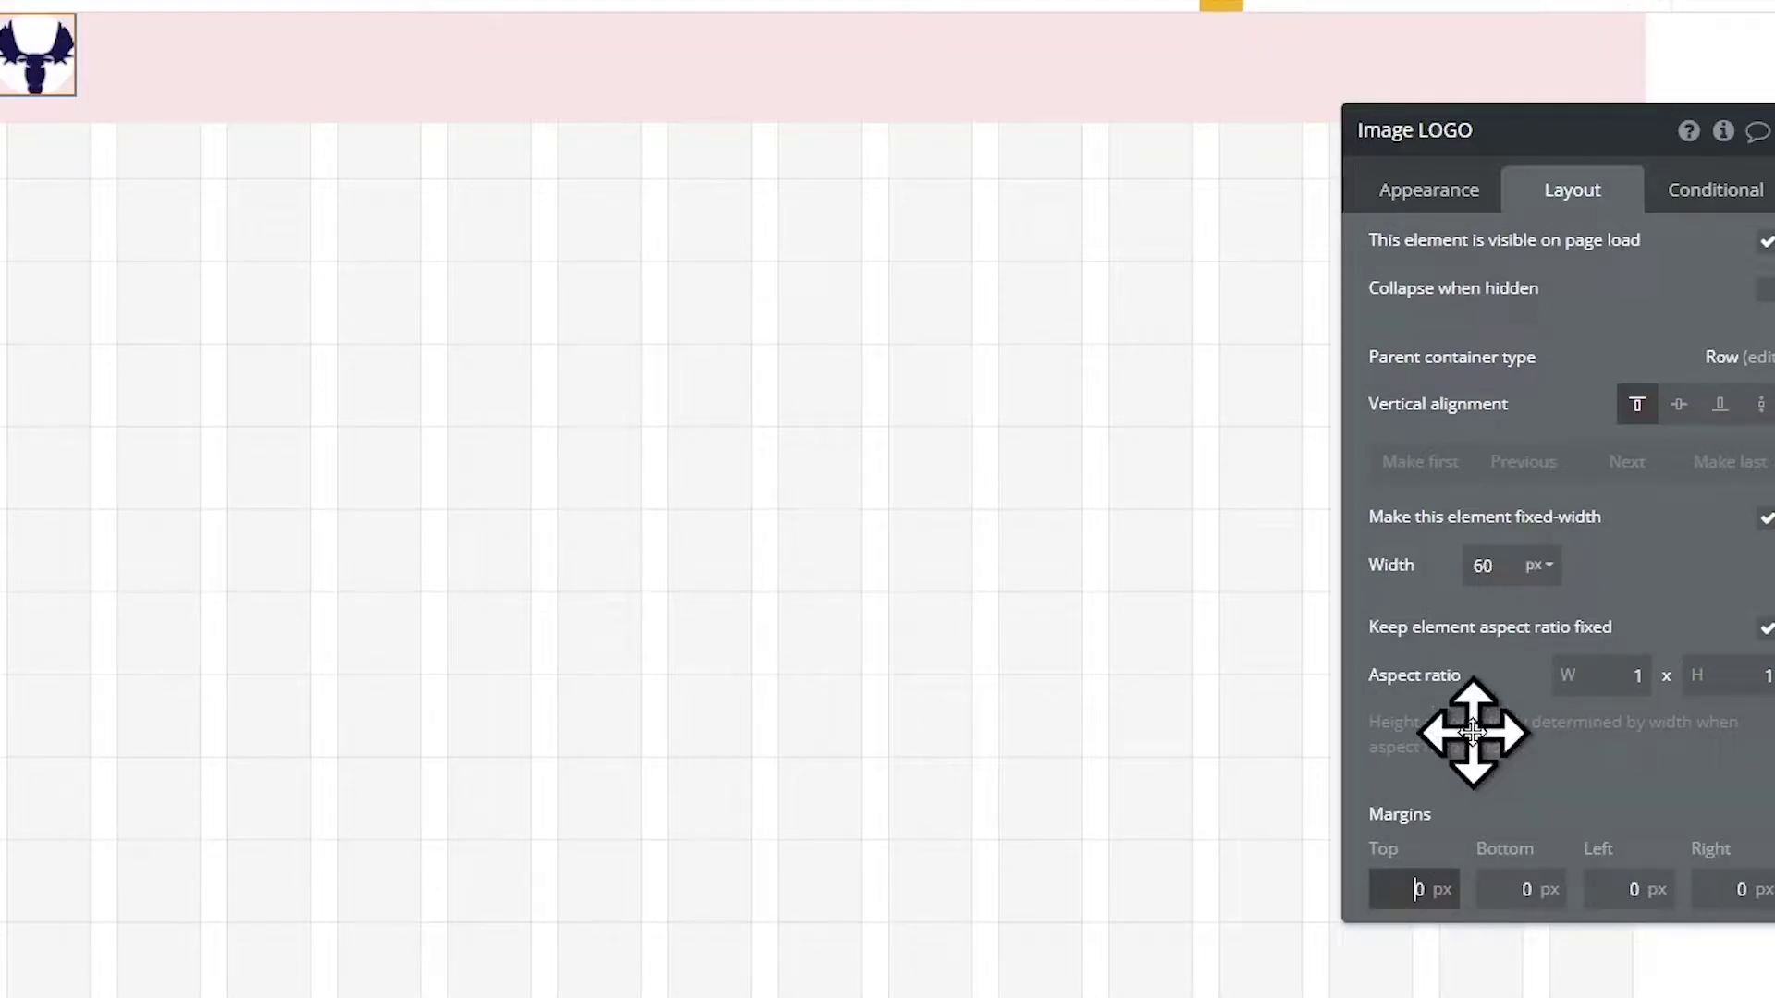
pyautogui.write('1')
pyautogui.click(1512, 886)
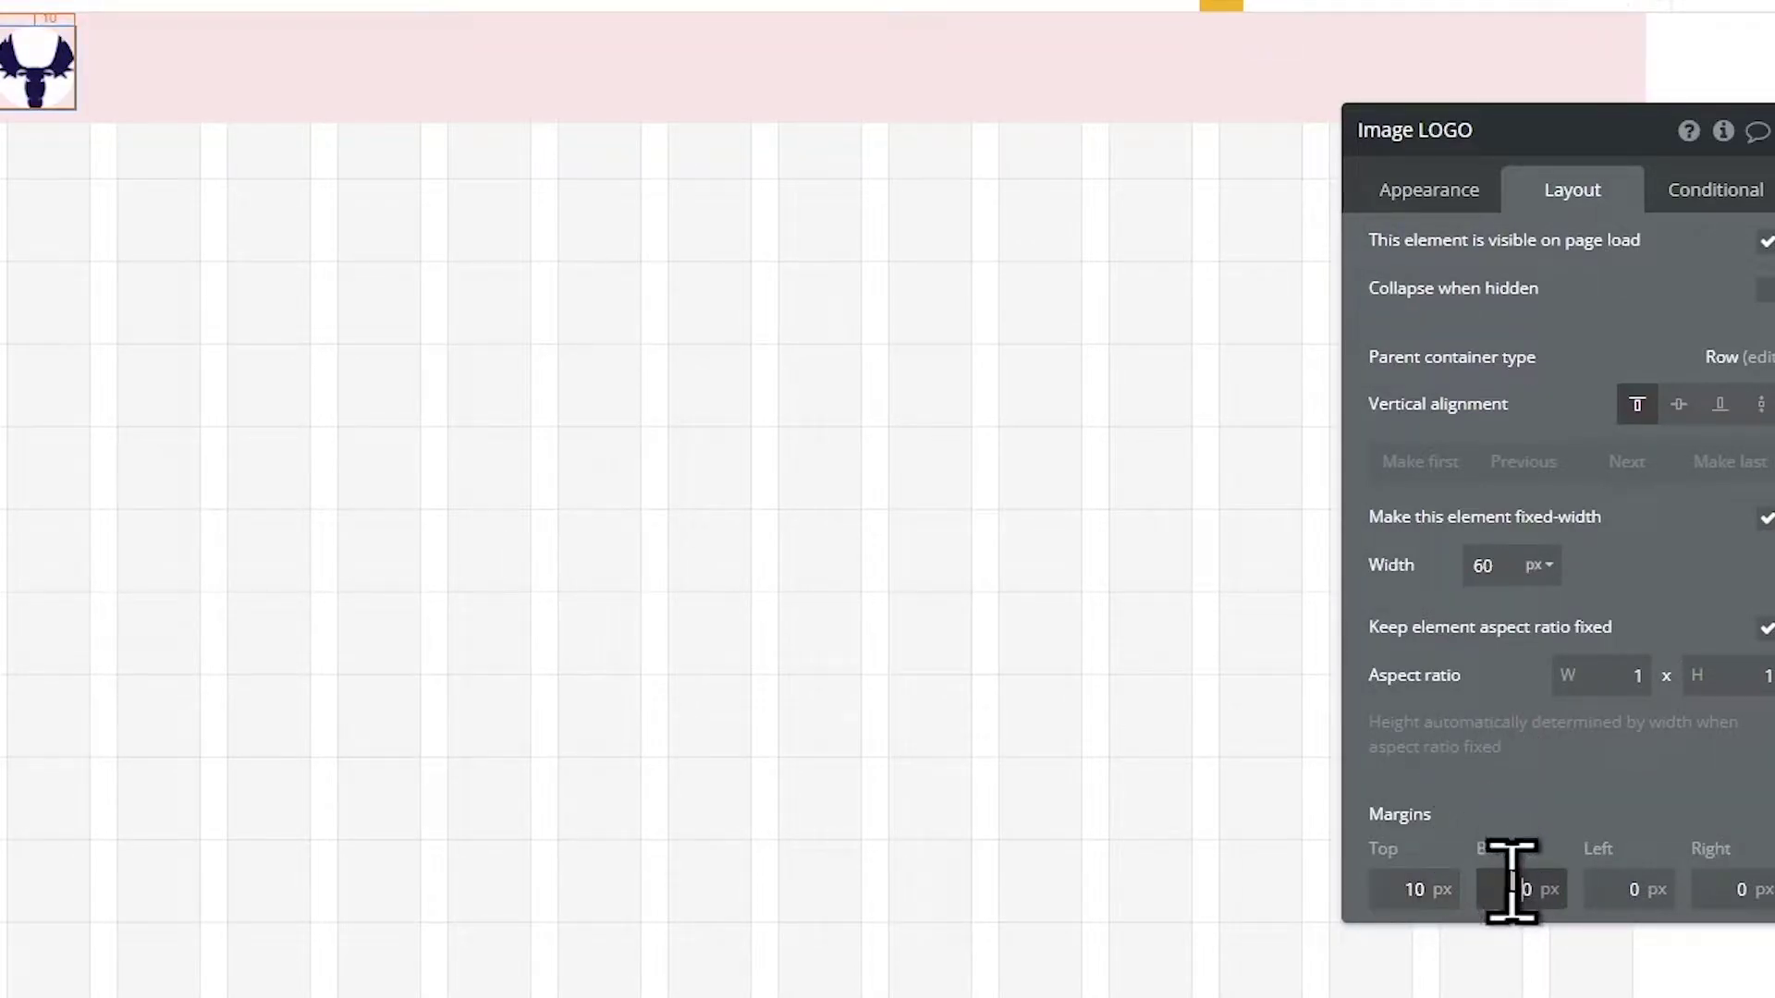
pyautogui.write('1')
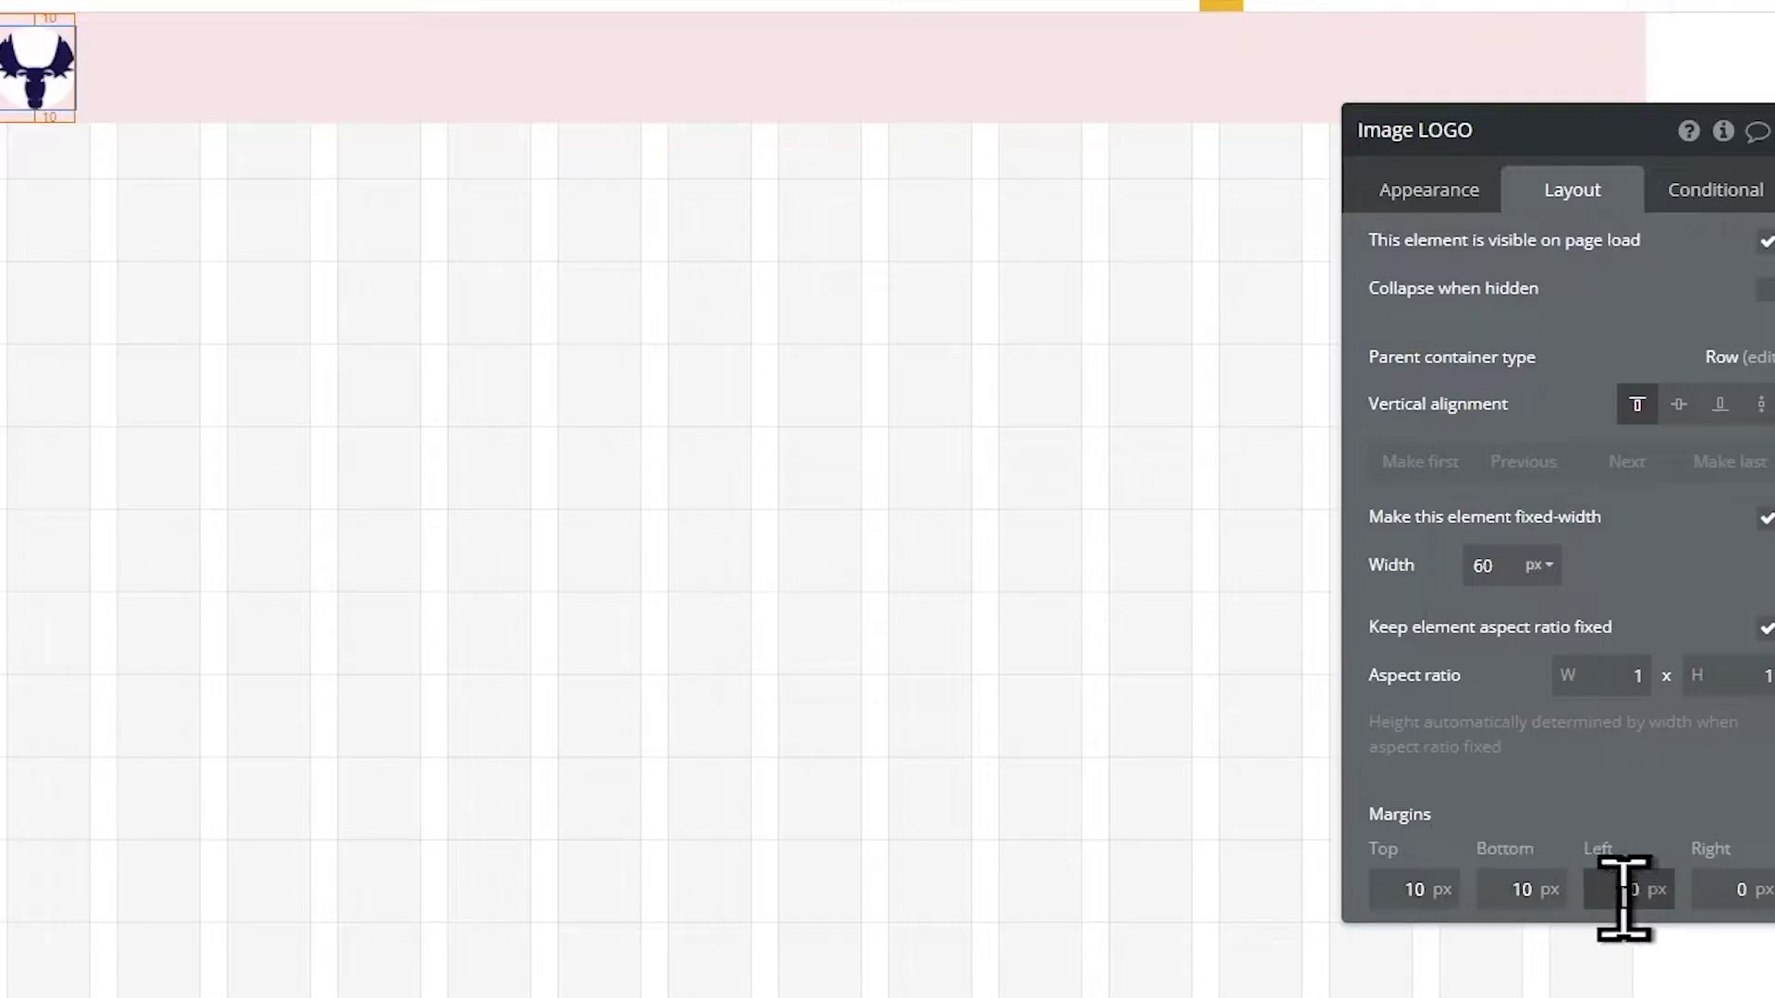
pyautogui.write('1')
pyautogui.click(1704, 892)
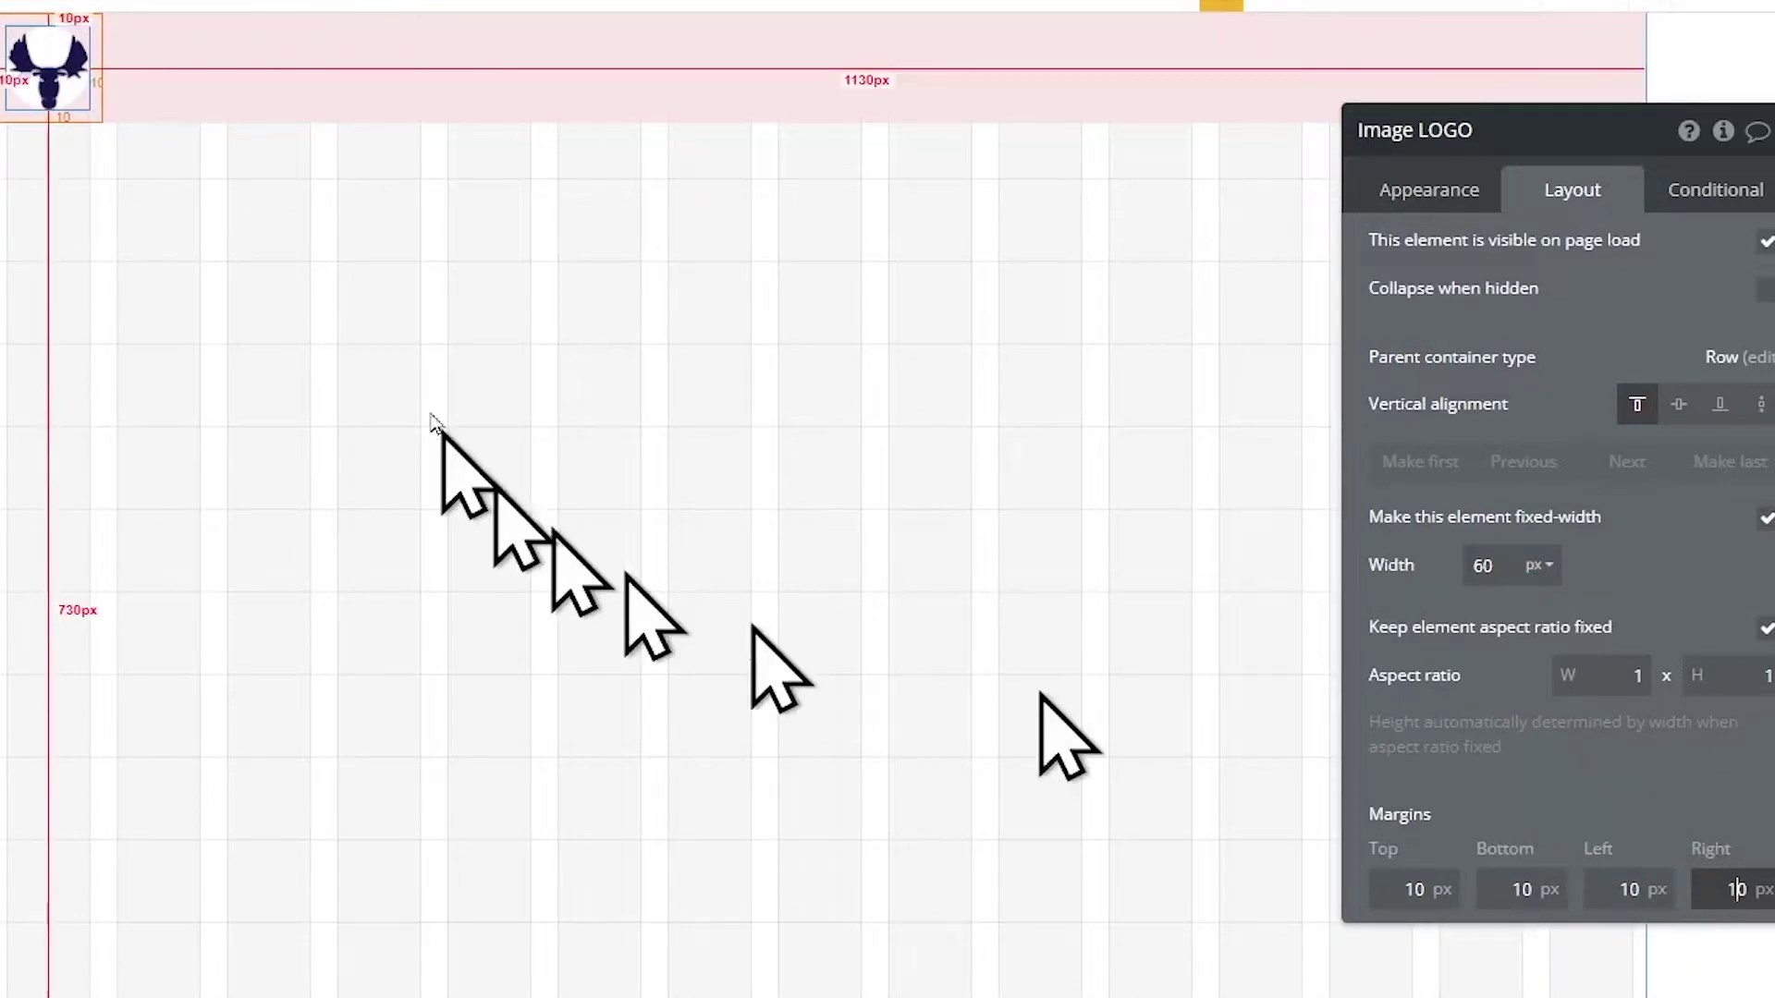
pyautogui.click(1587, 799)
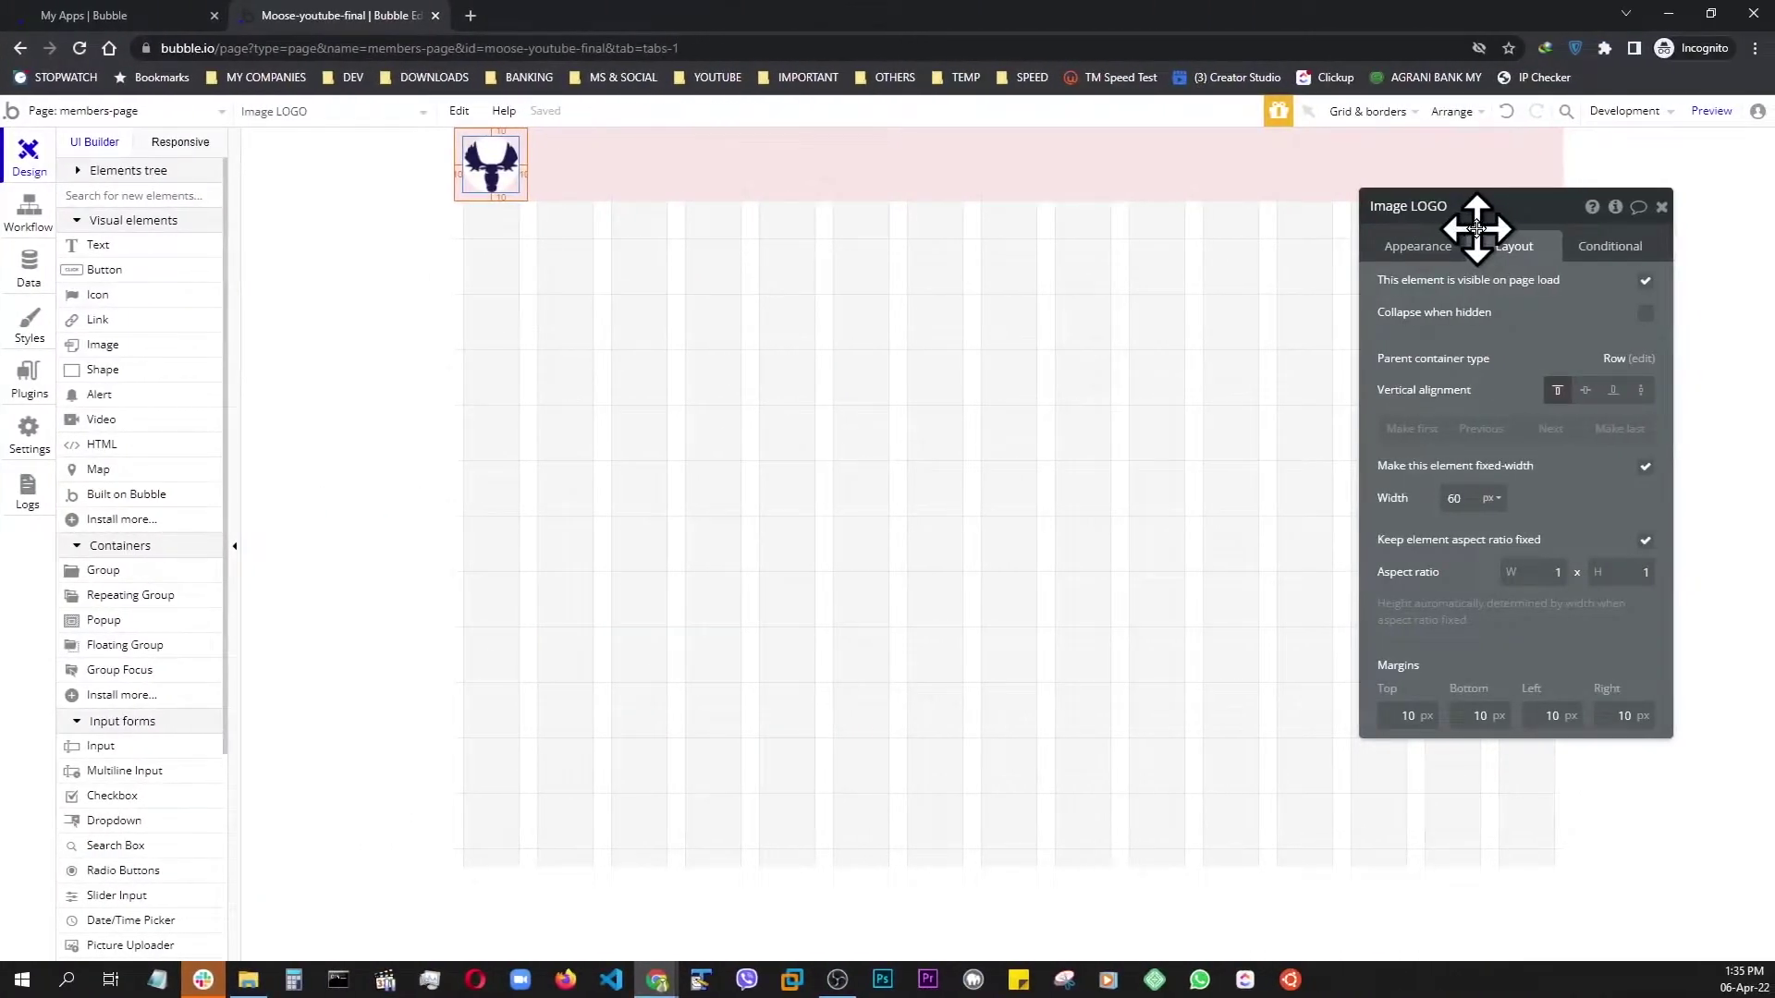
# - Add a group beside the logo in the header and rename it Group USER BOX
pyautogui.click(96, 571)
pyautogui.click(650, 166)
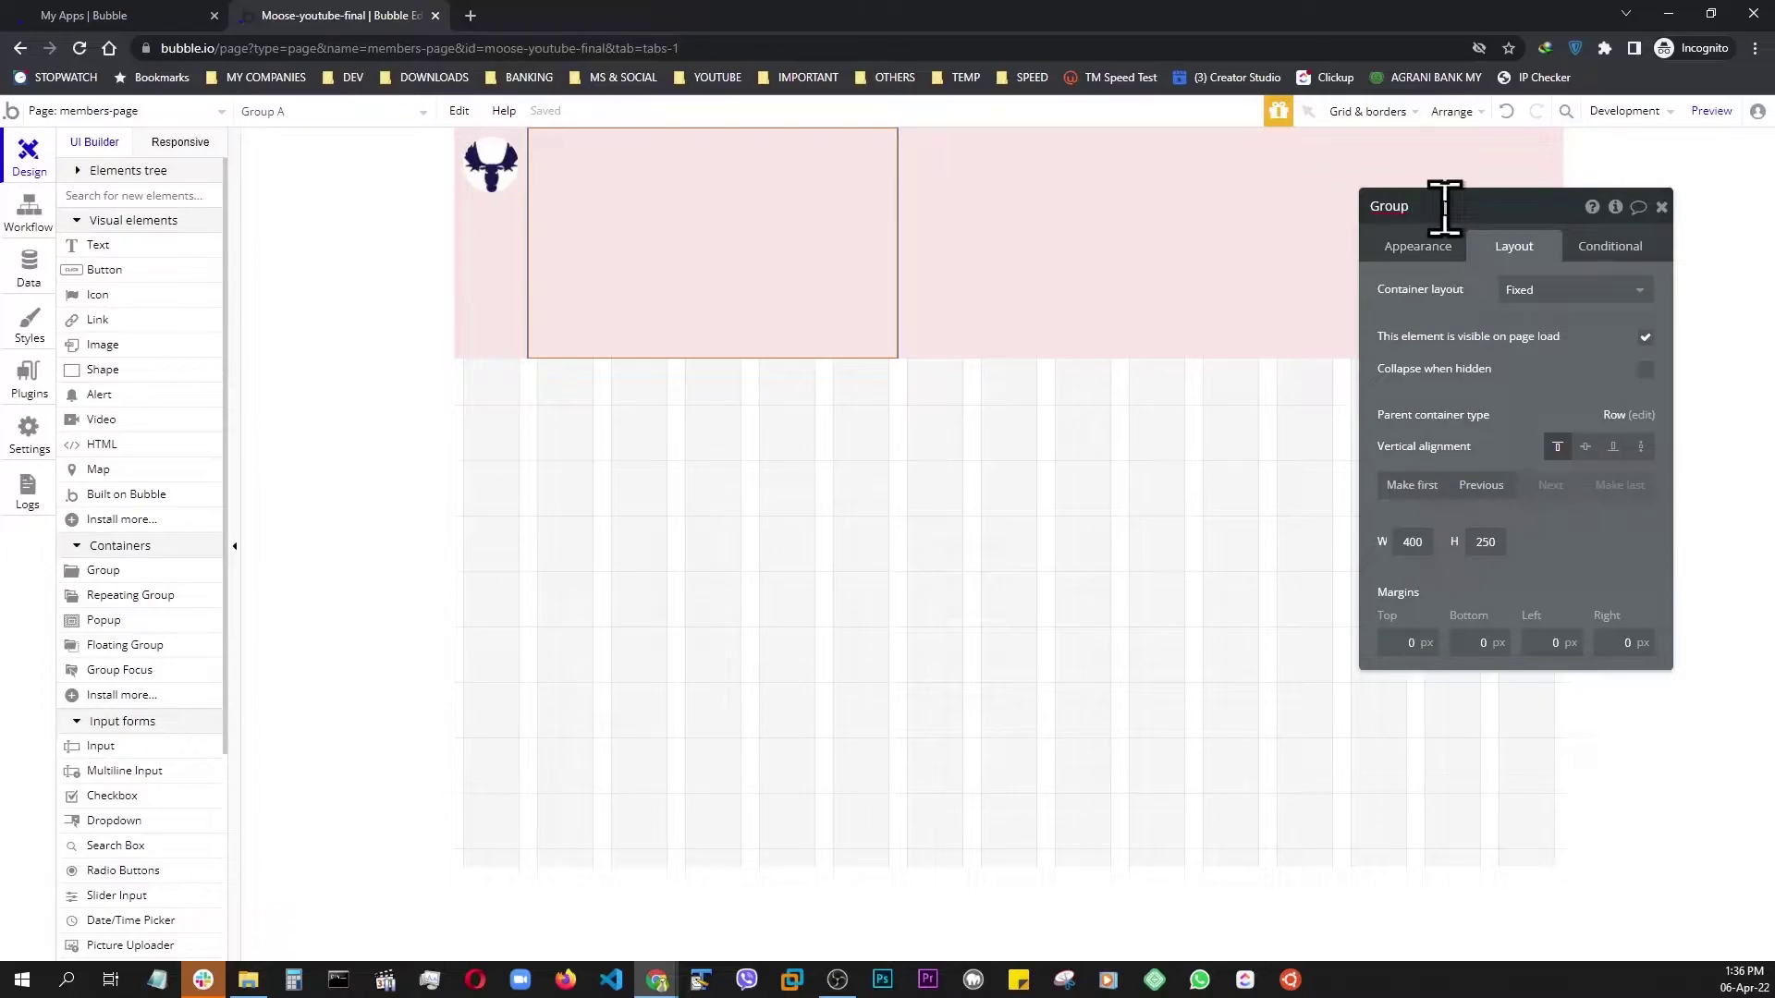
pyautogui.write('USER BOX')
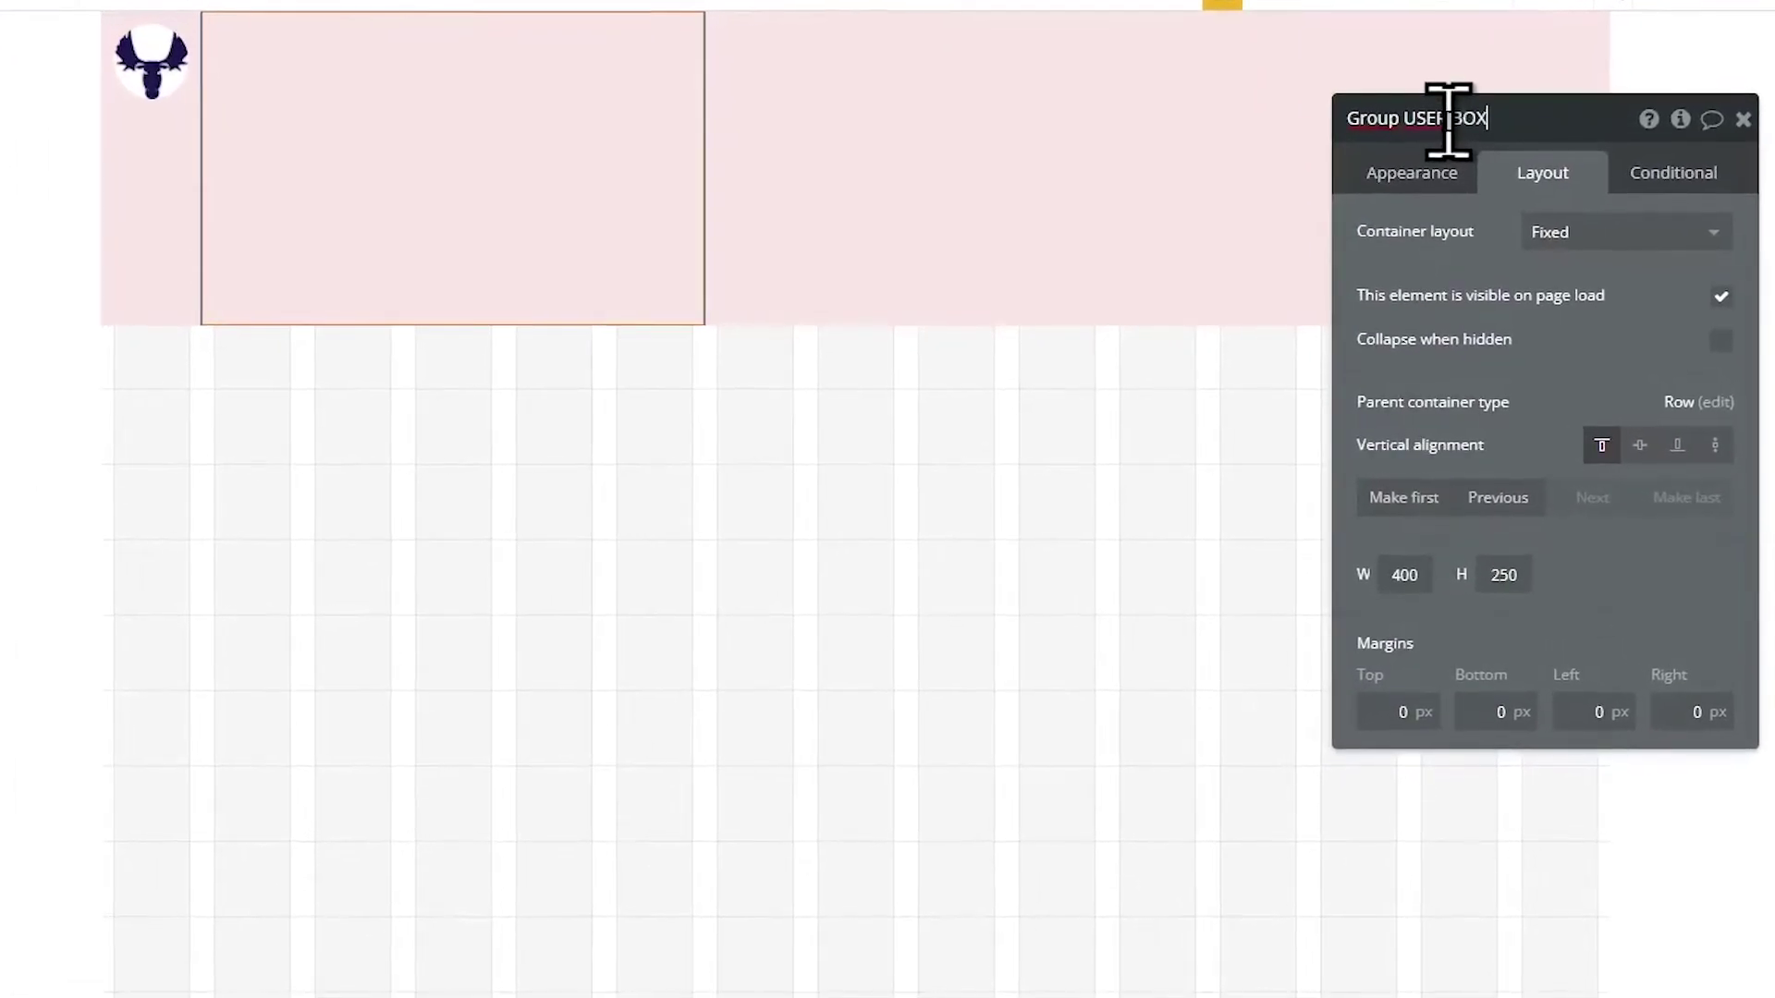
# - Remove the USER BOX group's style and give it a flat color background of #D3CDFA at 61 opacity
pyautogui.click(1378, 173)
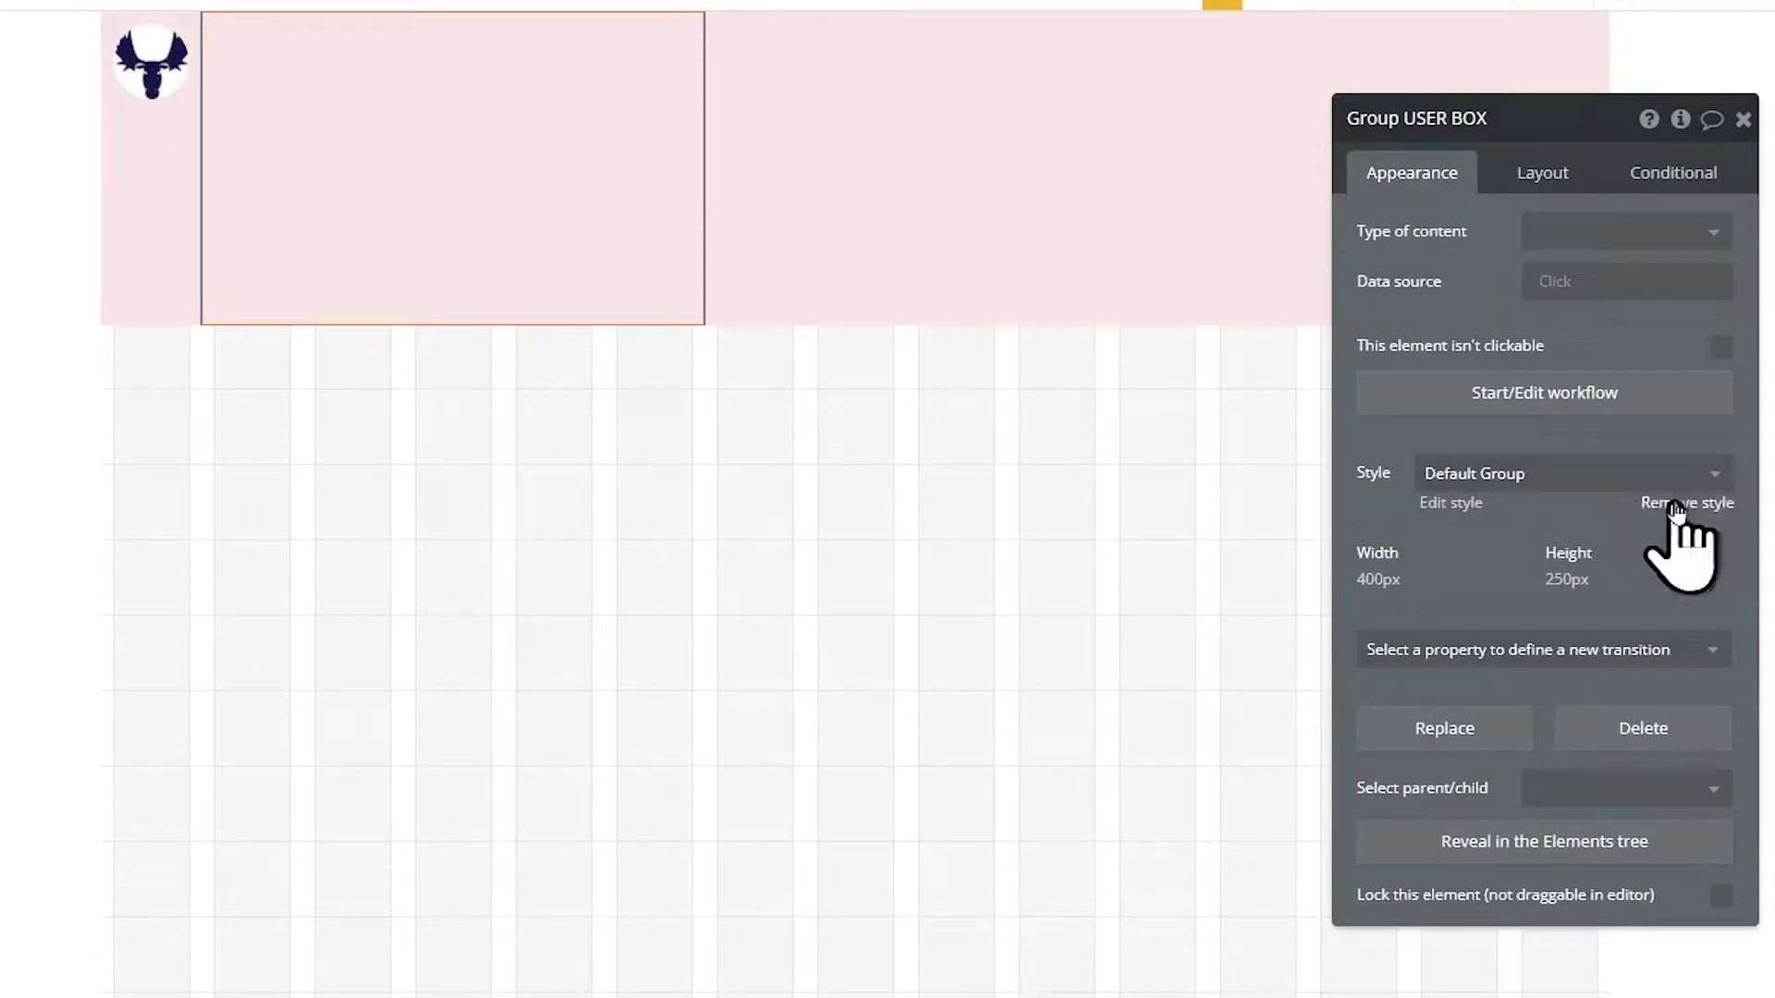
pyautogui.click(1675, 502)
pyautogui.click(1579, 550)
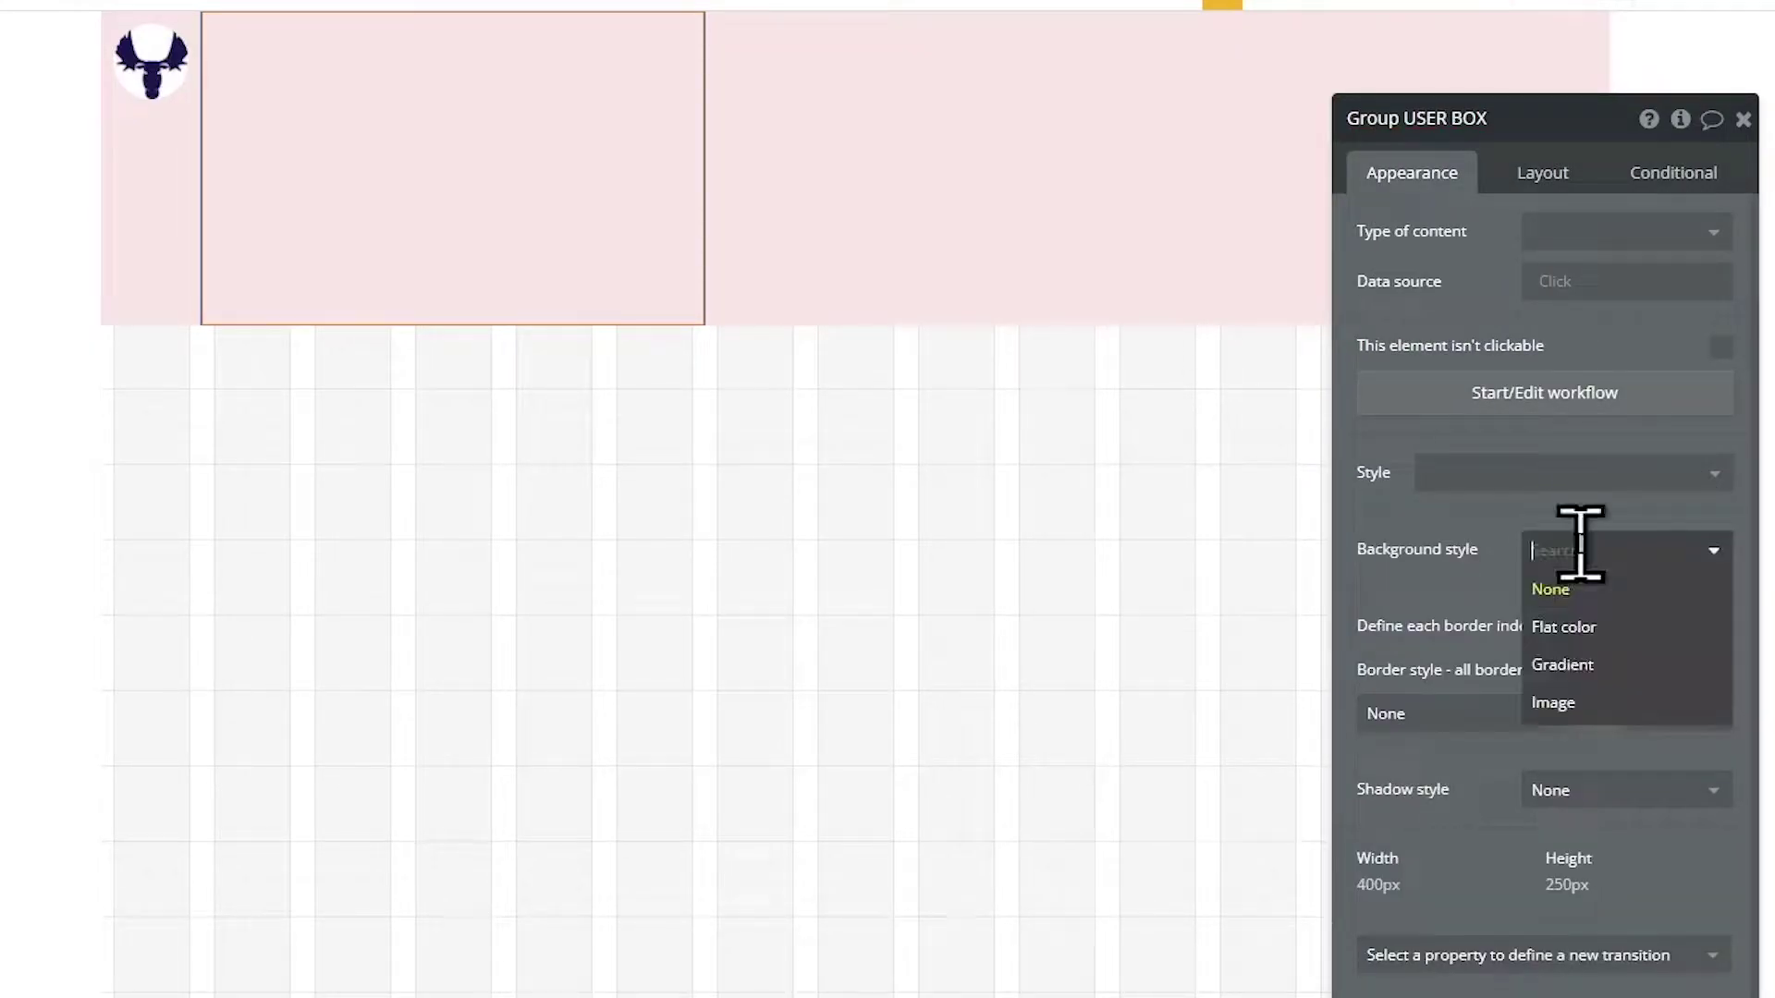
pyautogui.click(1572, 628)
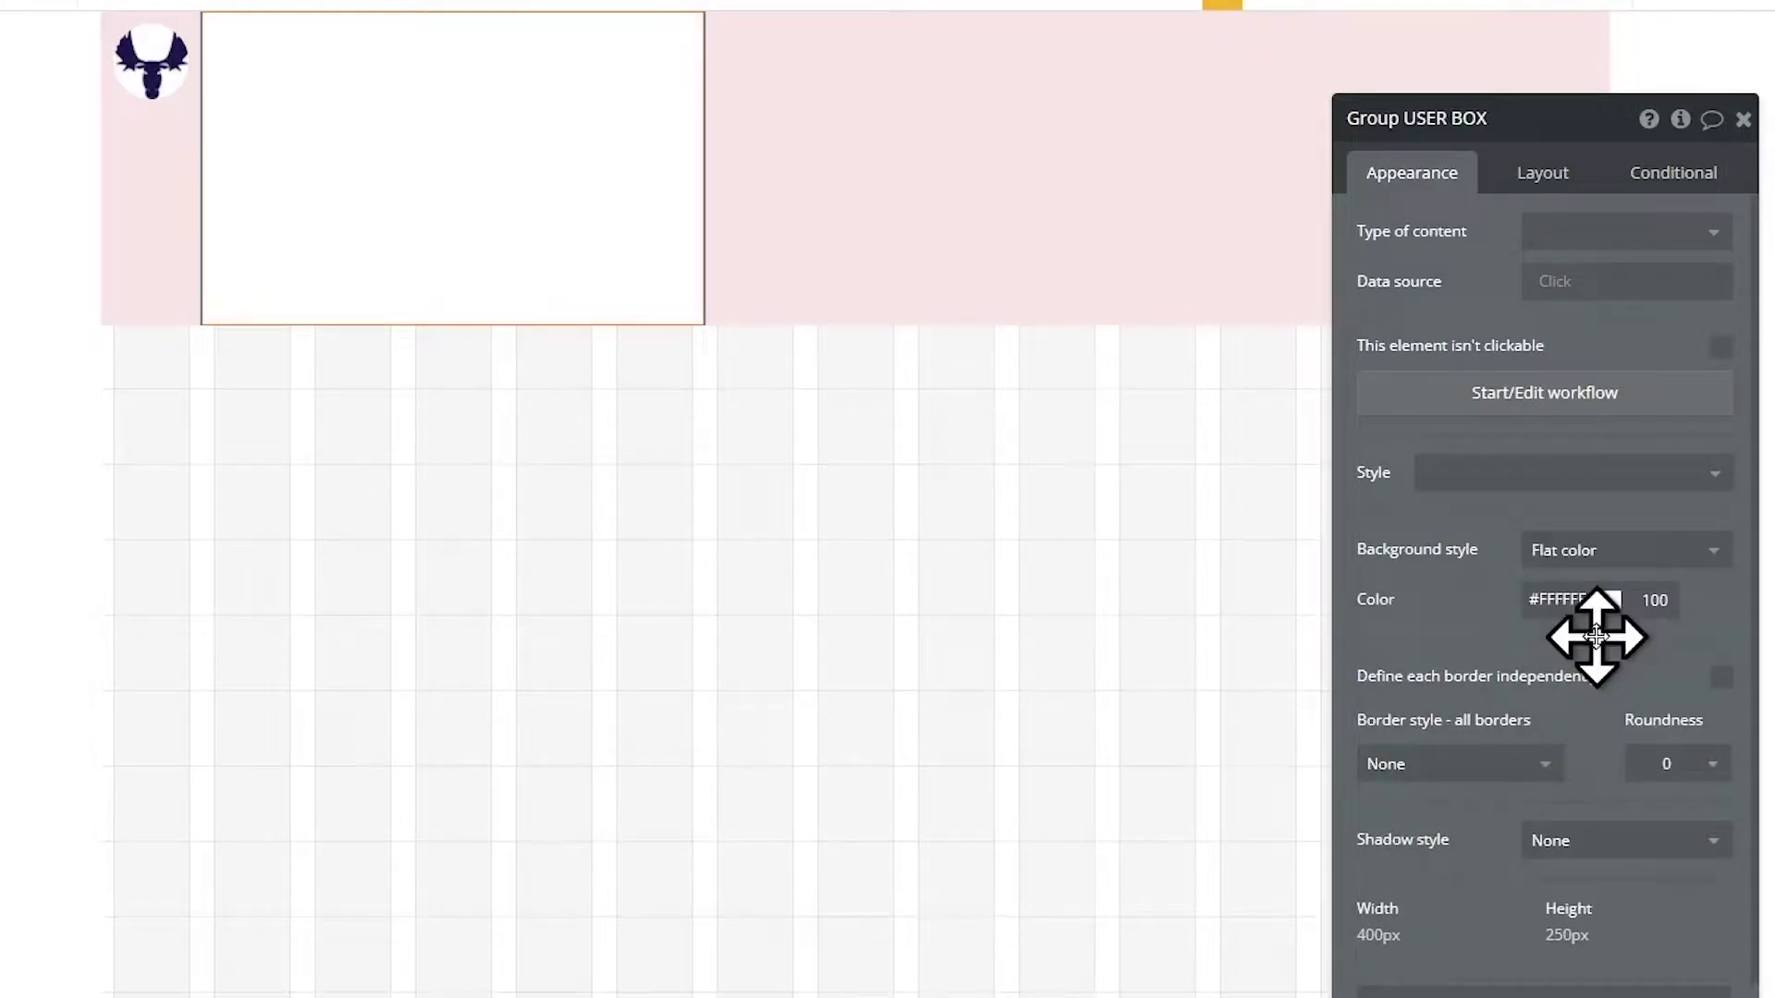
pyautogui.click(1615, 601)
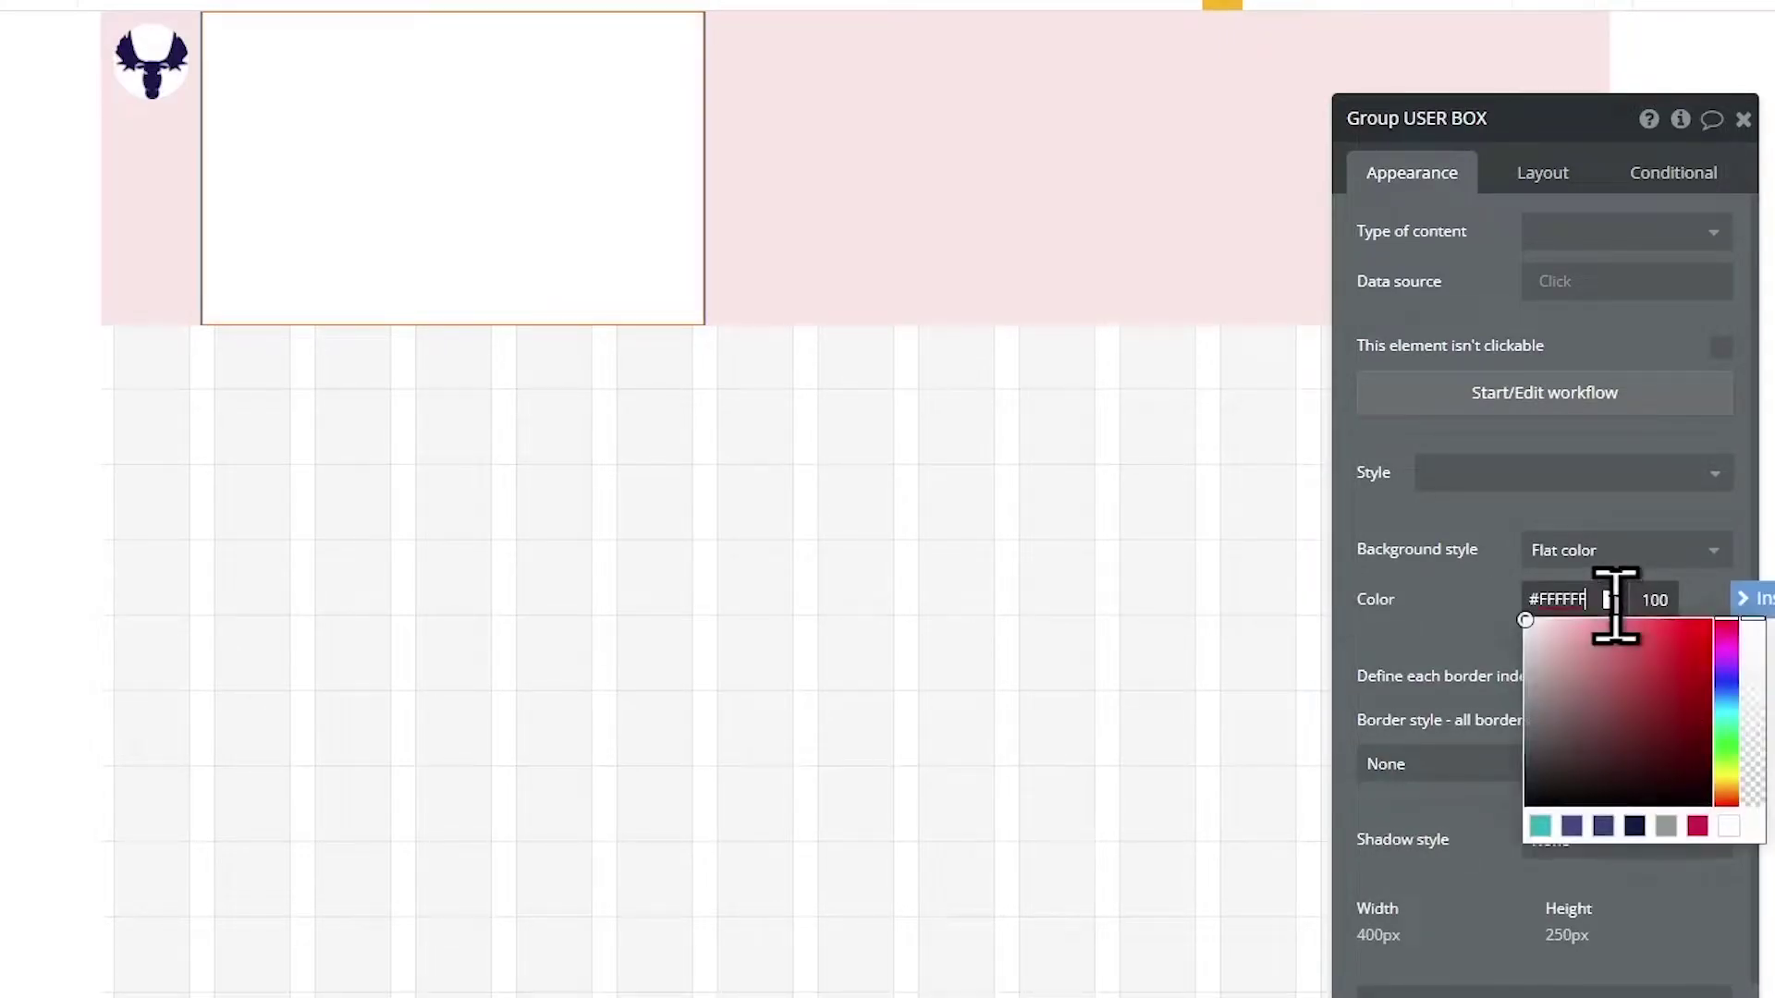
pyautogui.click(1738, 693)
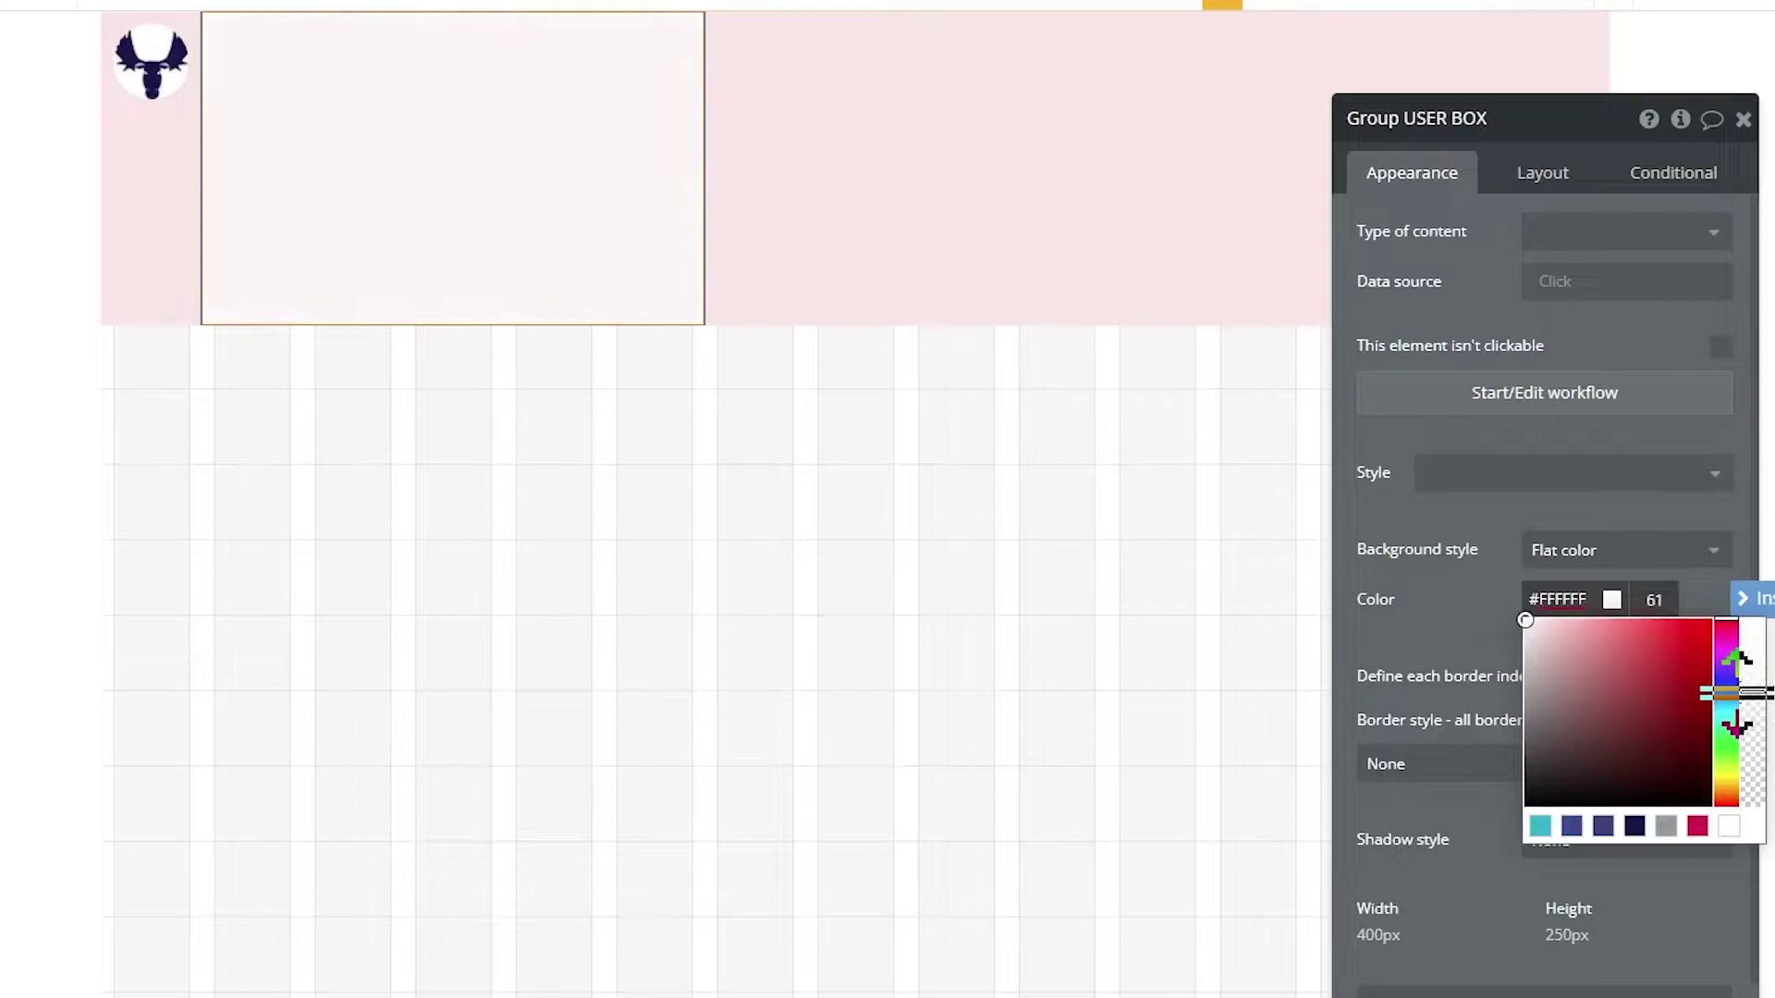
pyautogui.click(1559, 623)
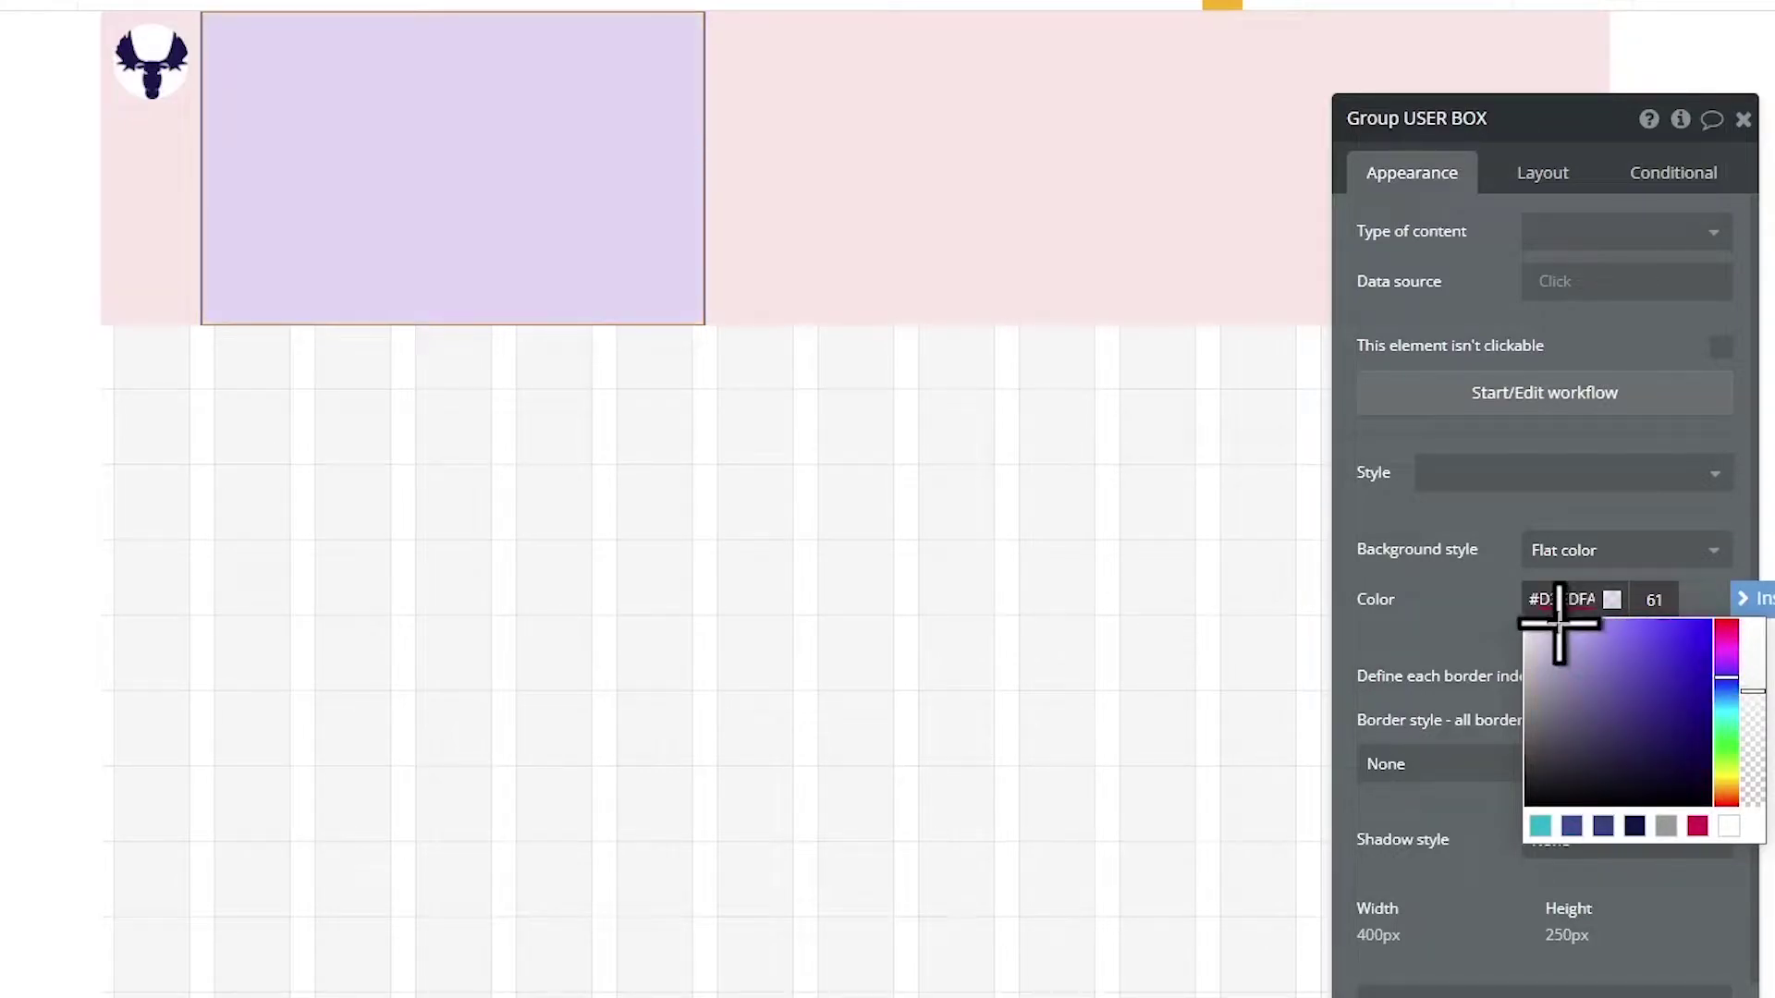
pyautogui.click(1414, 555)
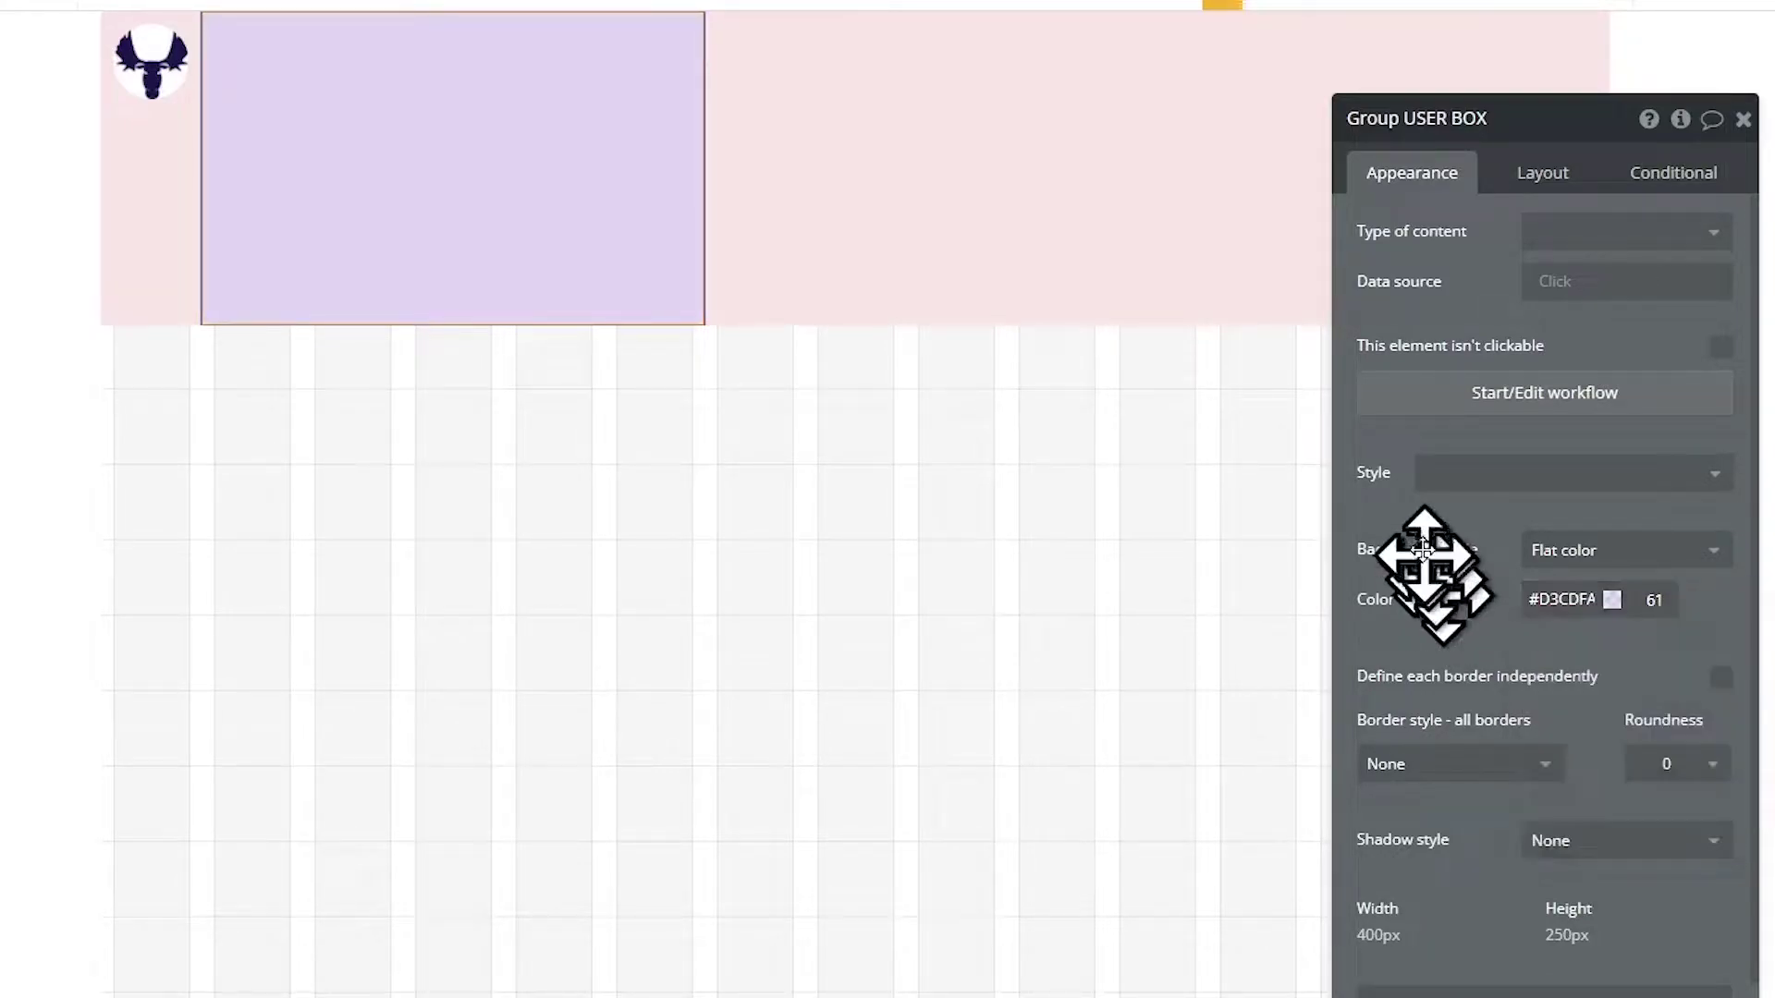
# - Set the USER BOX group's container layout to Row, turn off its fixed width and set its minimum width to 0
pyautogui.click(1540, 175)
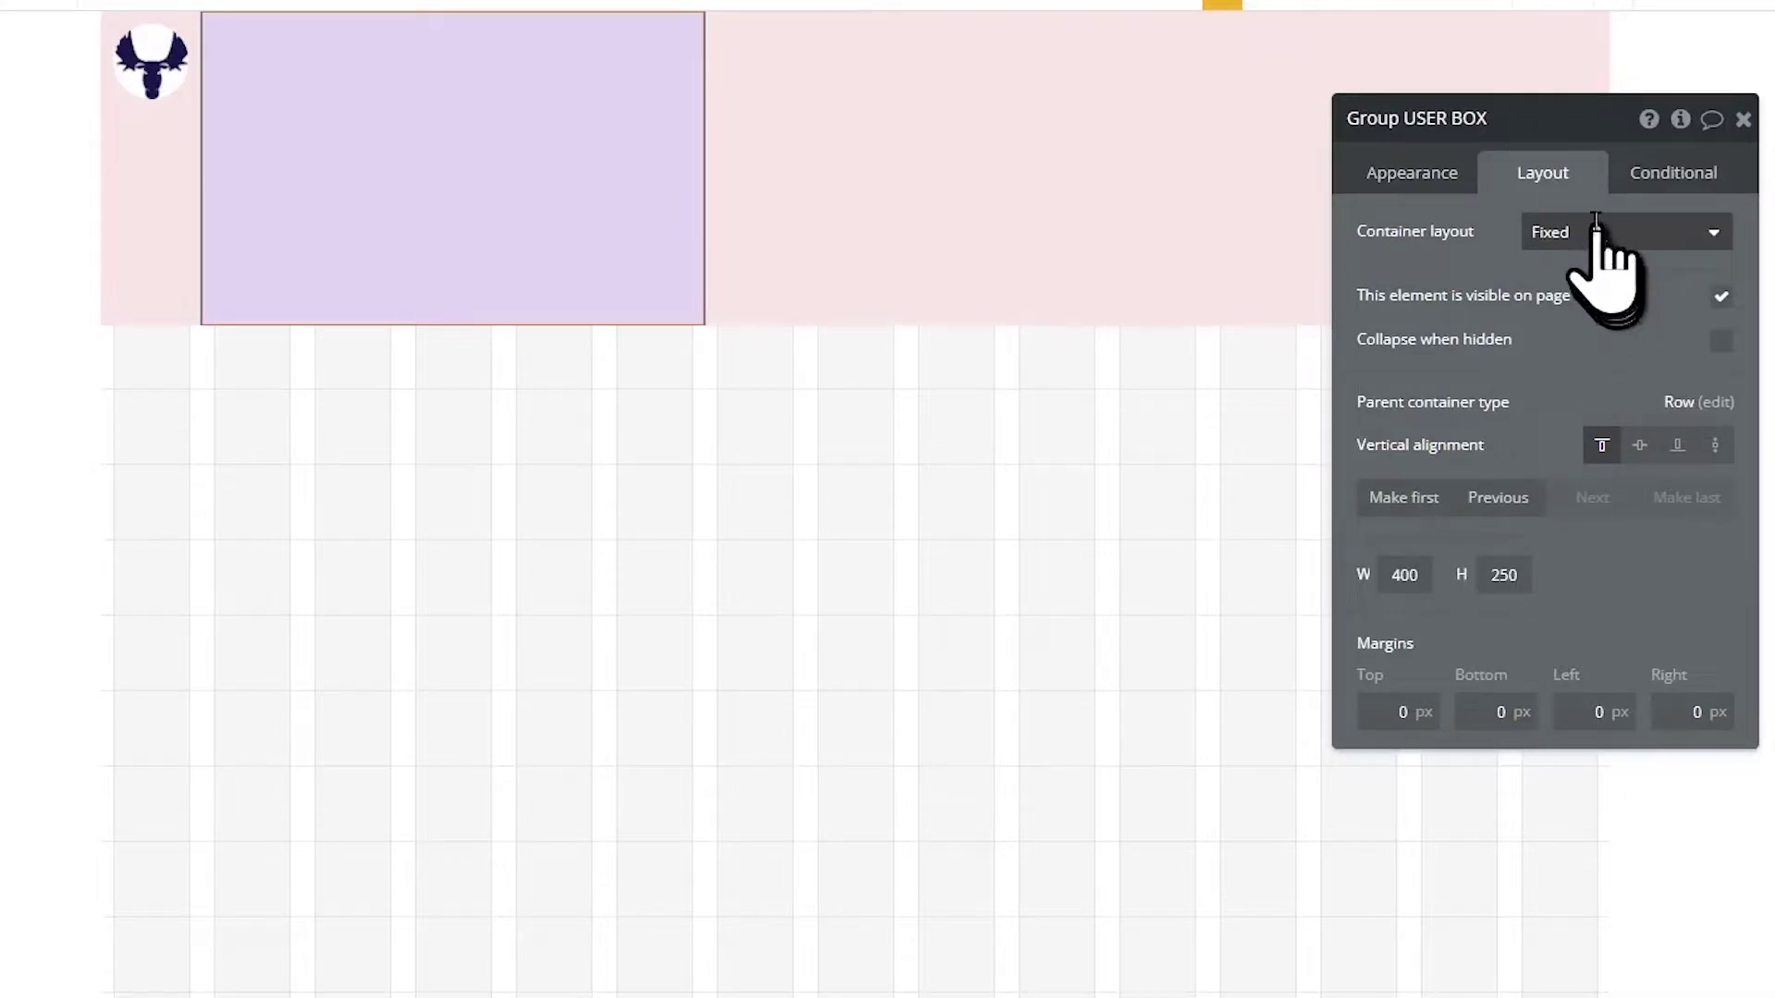
pyautogui.click(1598, 236)
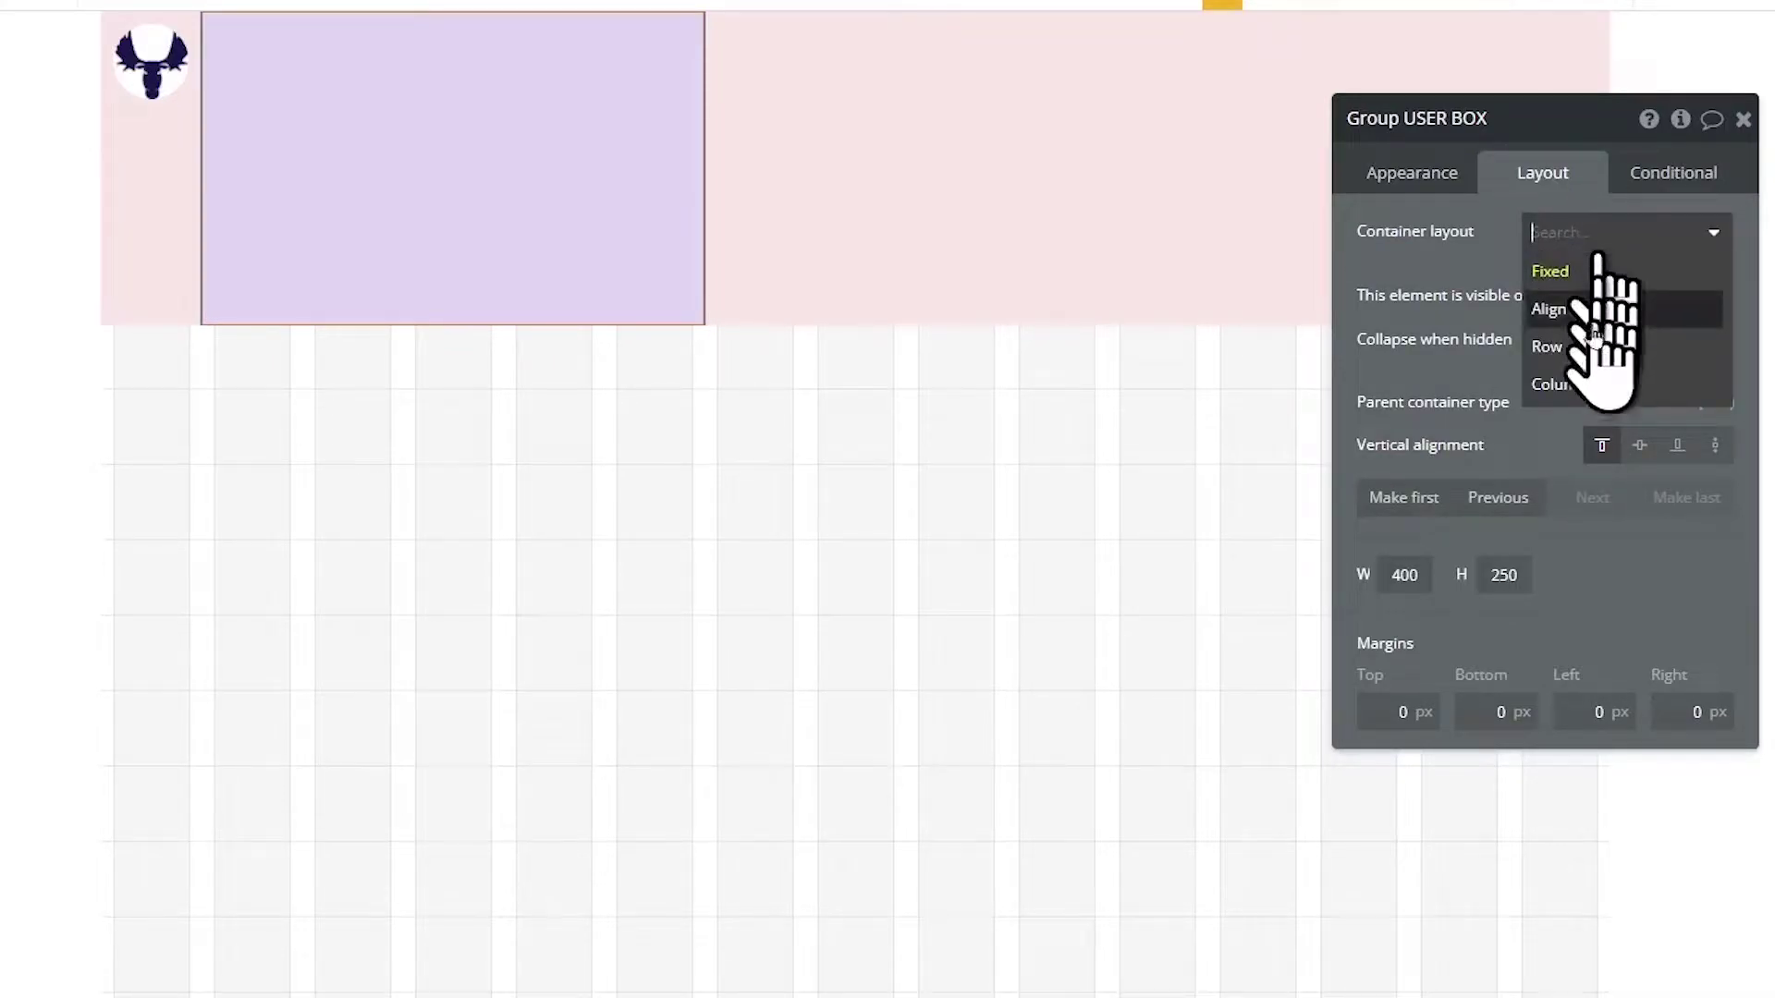
pyautogui.click(1575, 356)
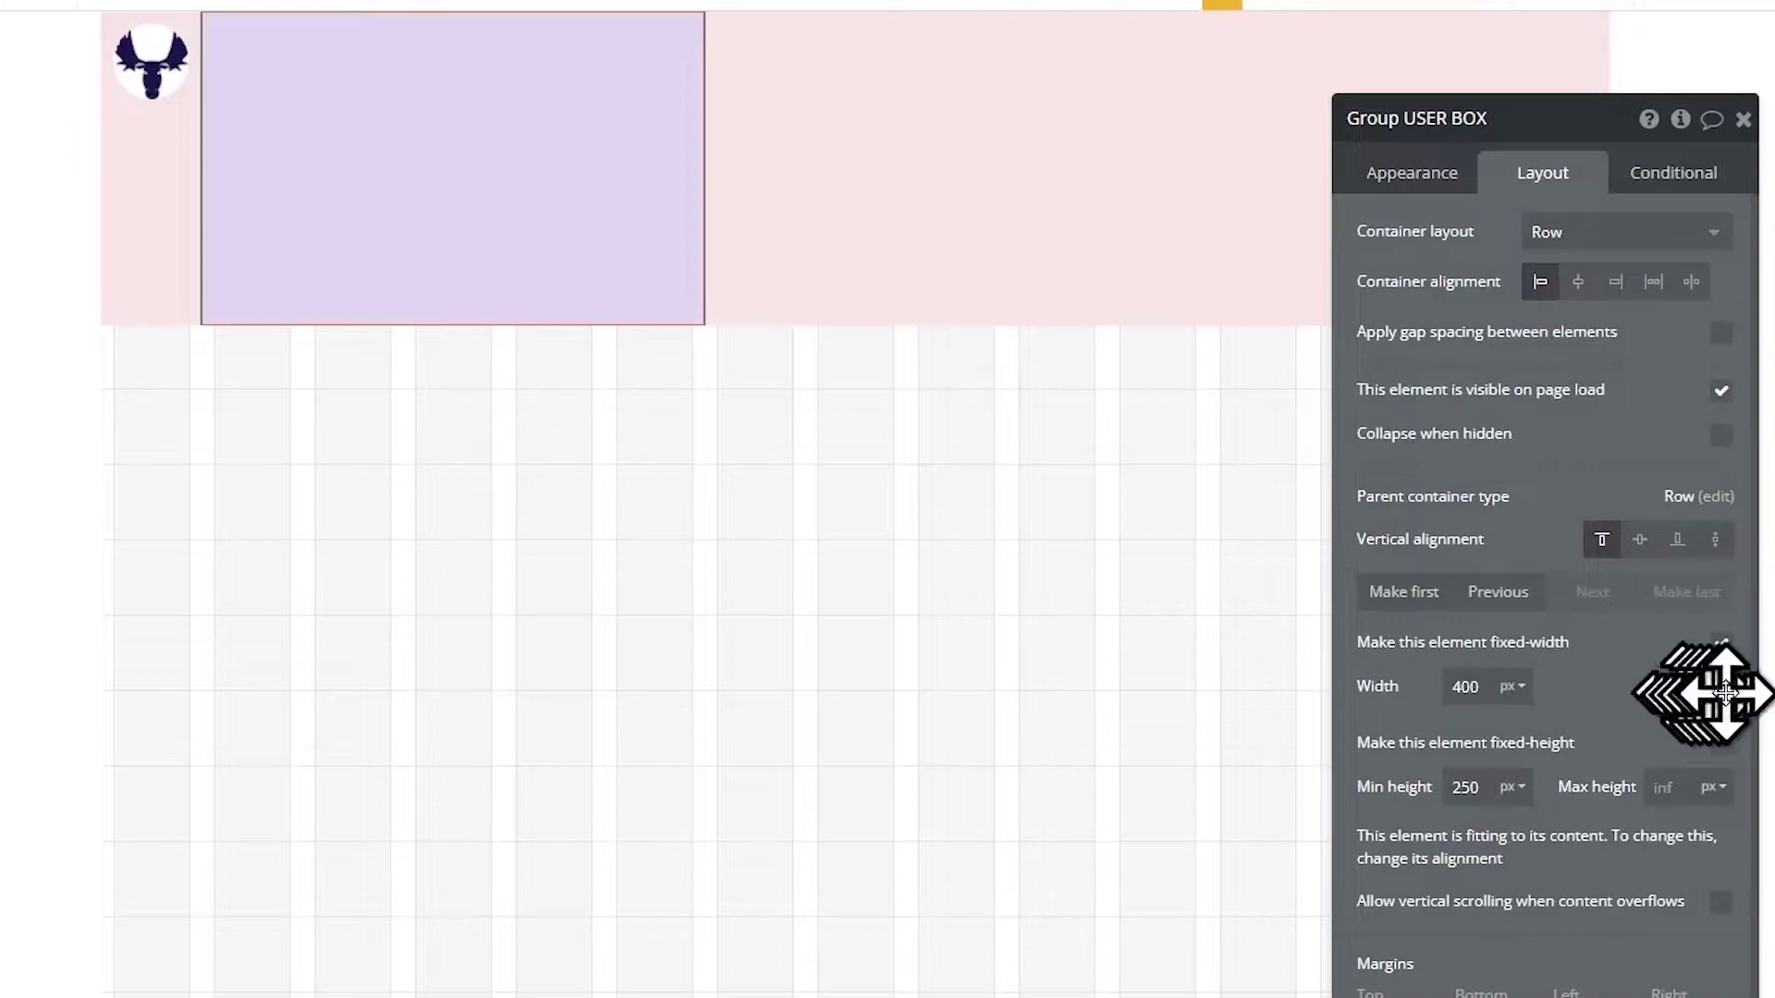
pyautogui.click(1720, 645)
pyautogui.click(1458, 685)
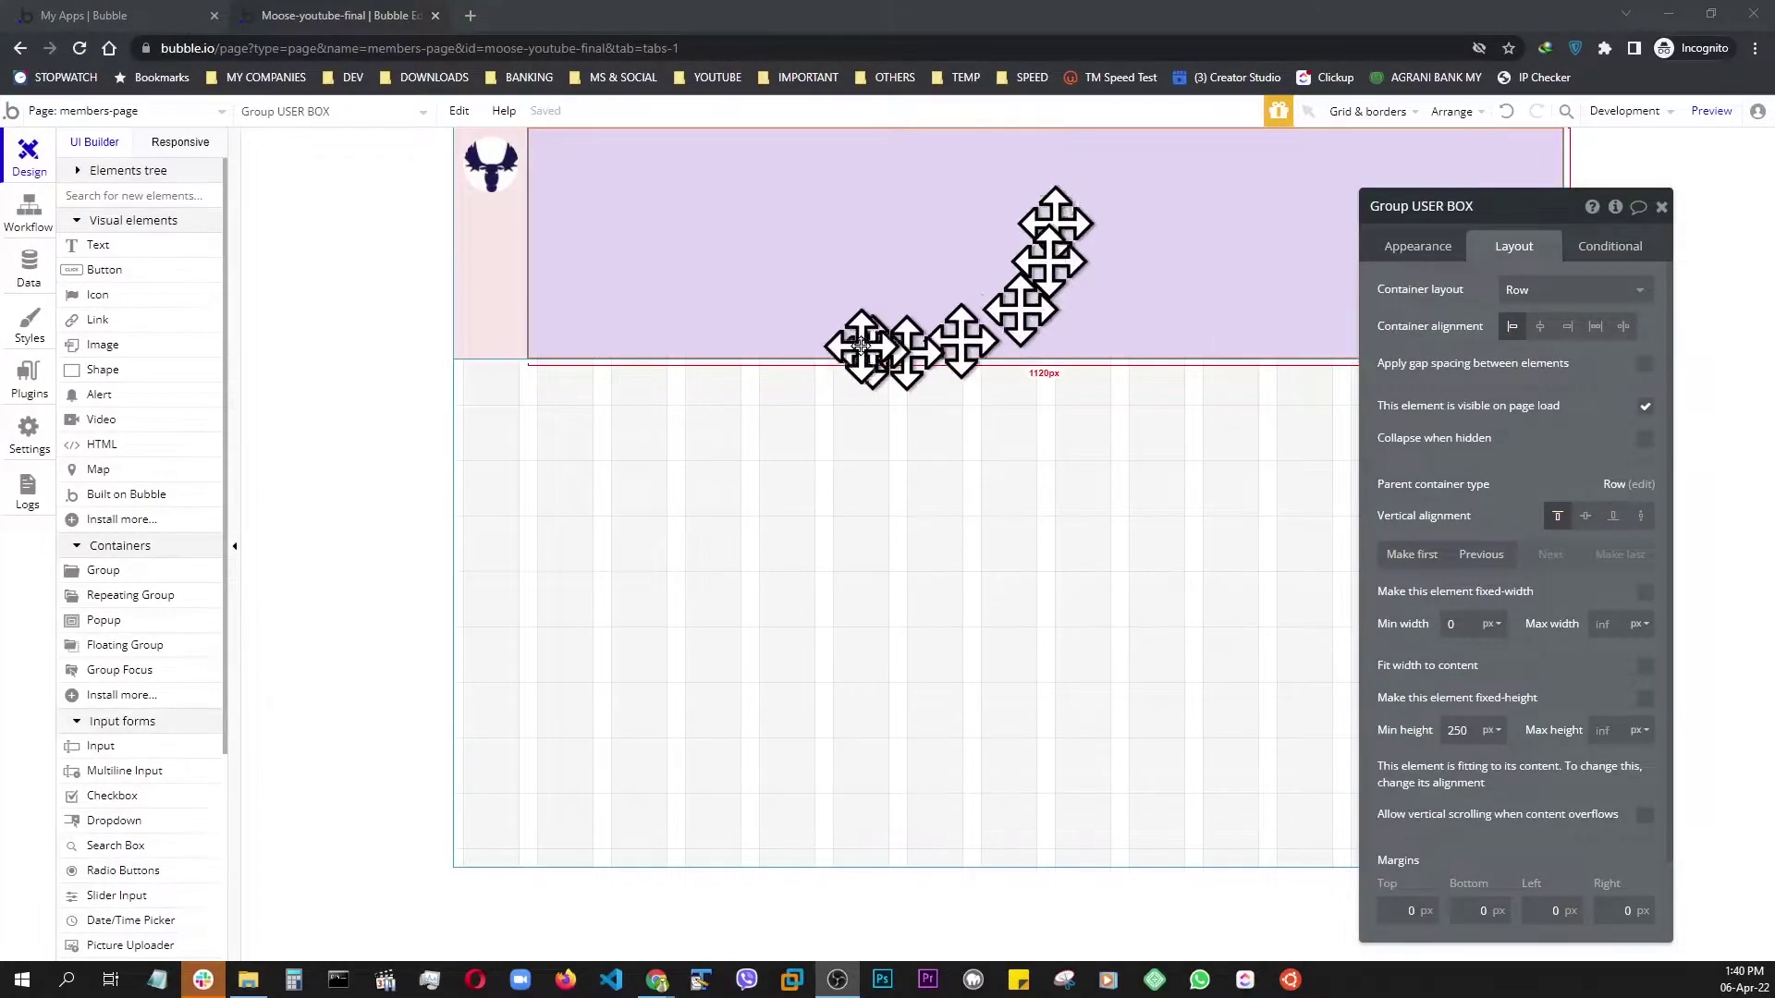
# - Add a button and an image element side by side inside the USER BOX group
pyautogui.click(106, 277)
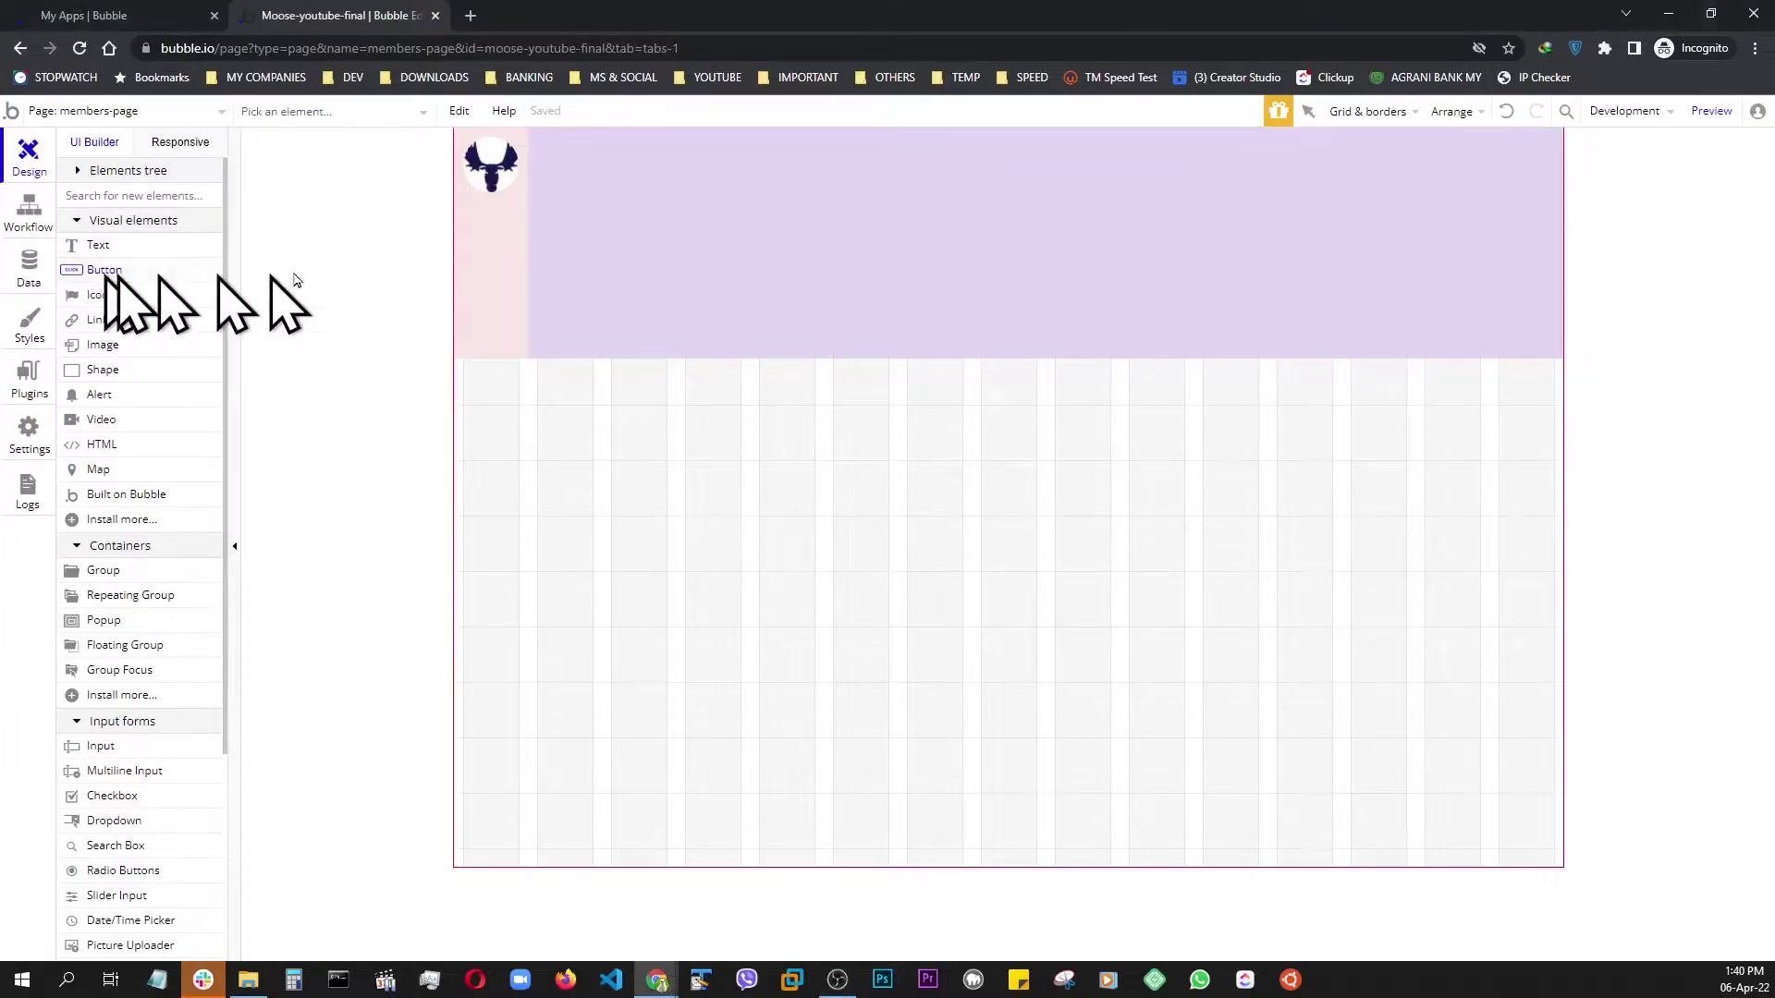
pyautogui.click(596, 235)
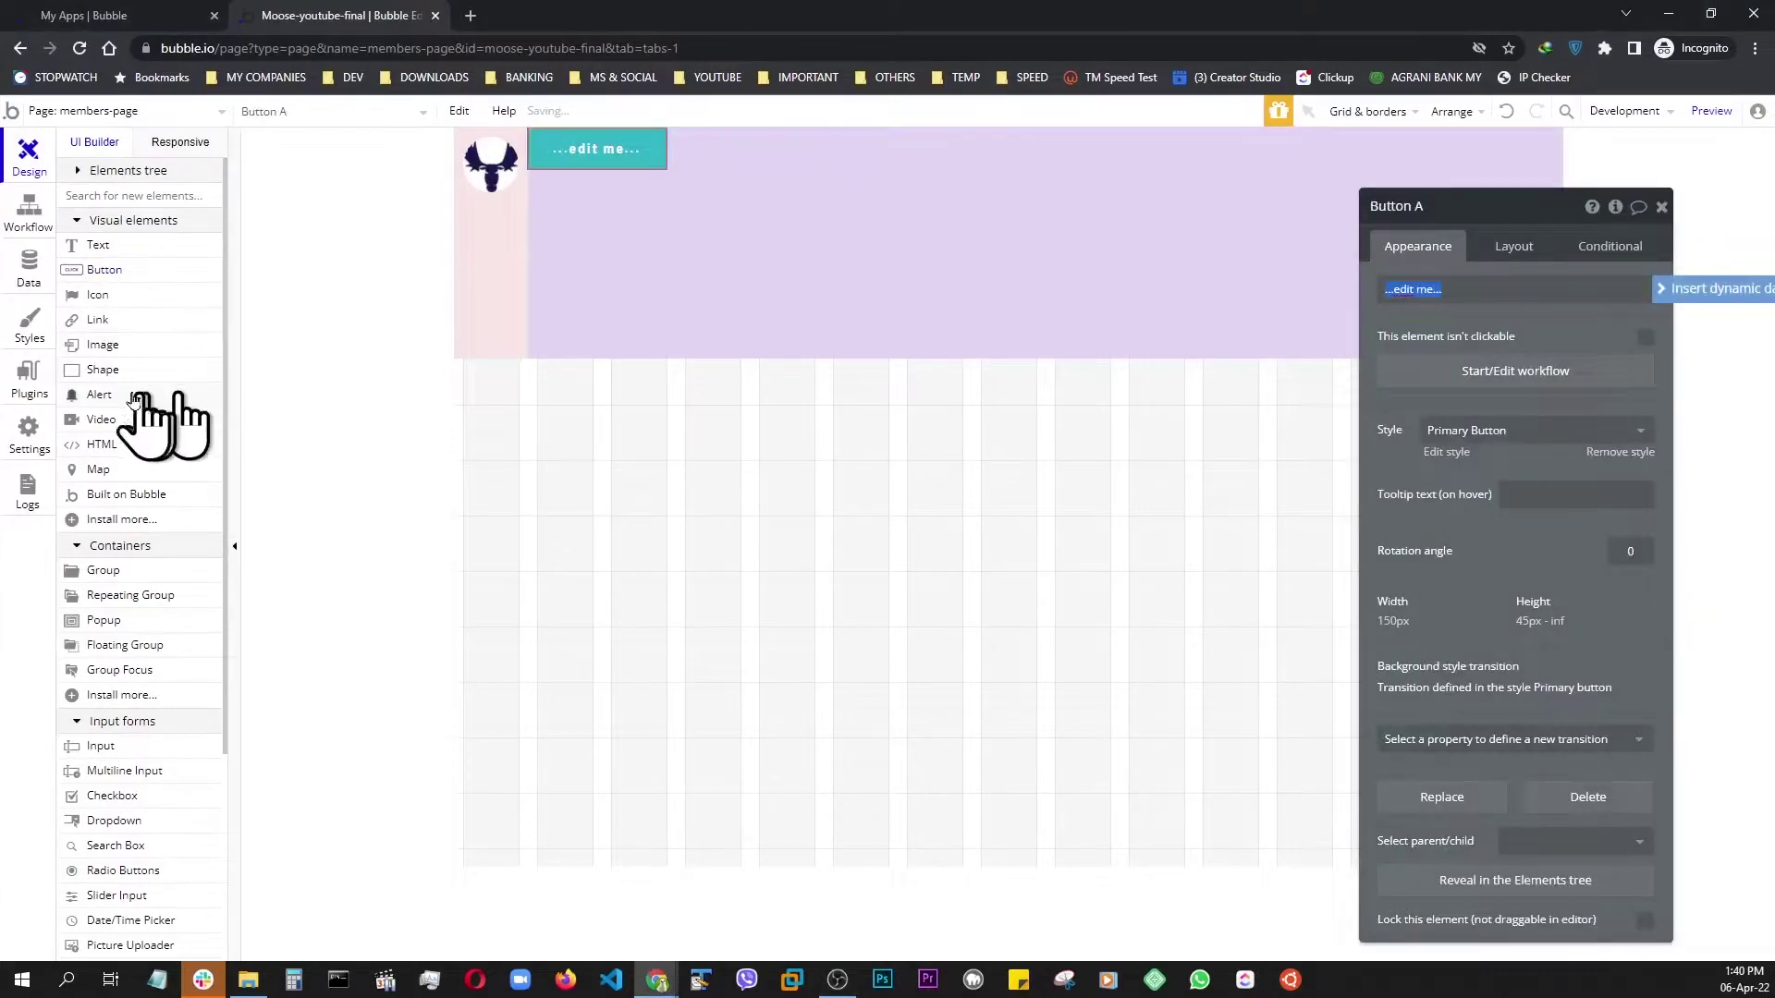
pyautogui.click(90, 347)
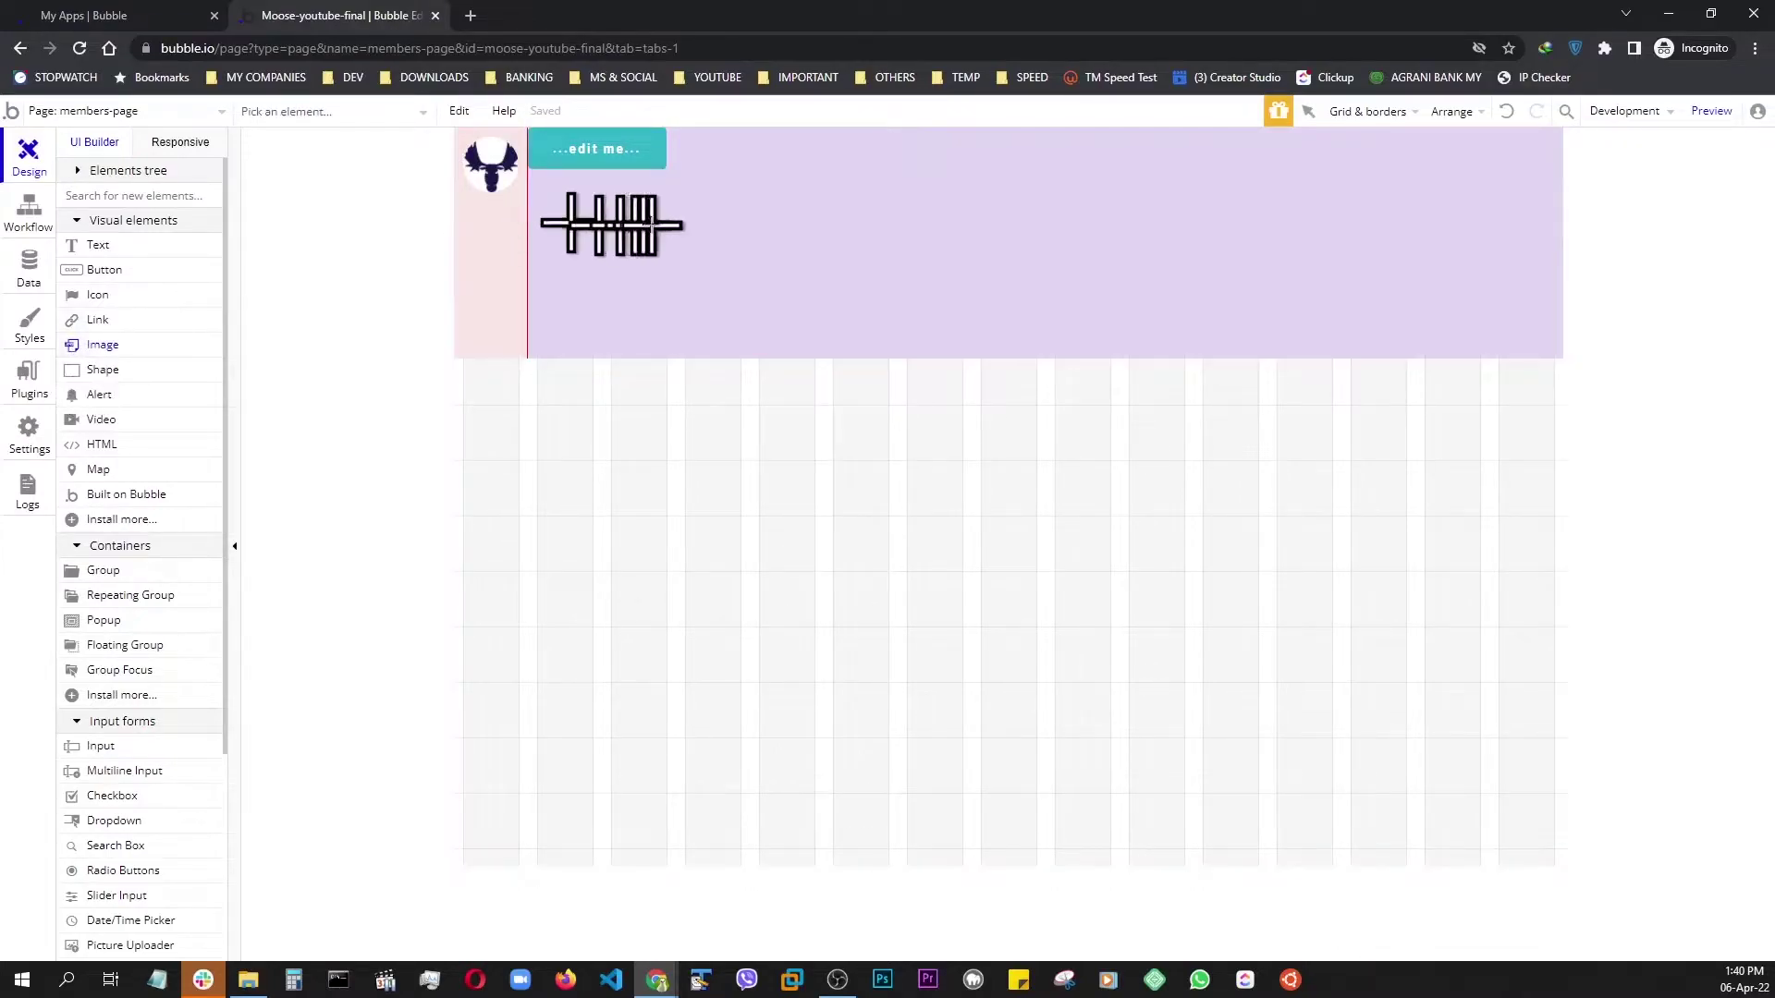
pyautogui.click(726, 249)
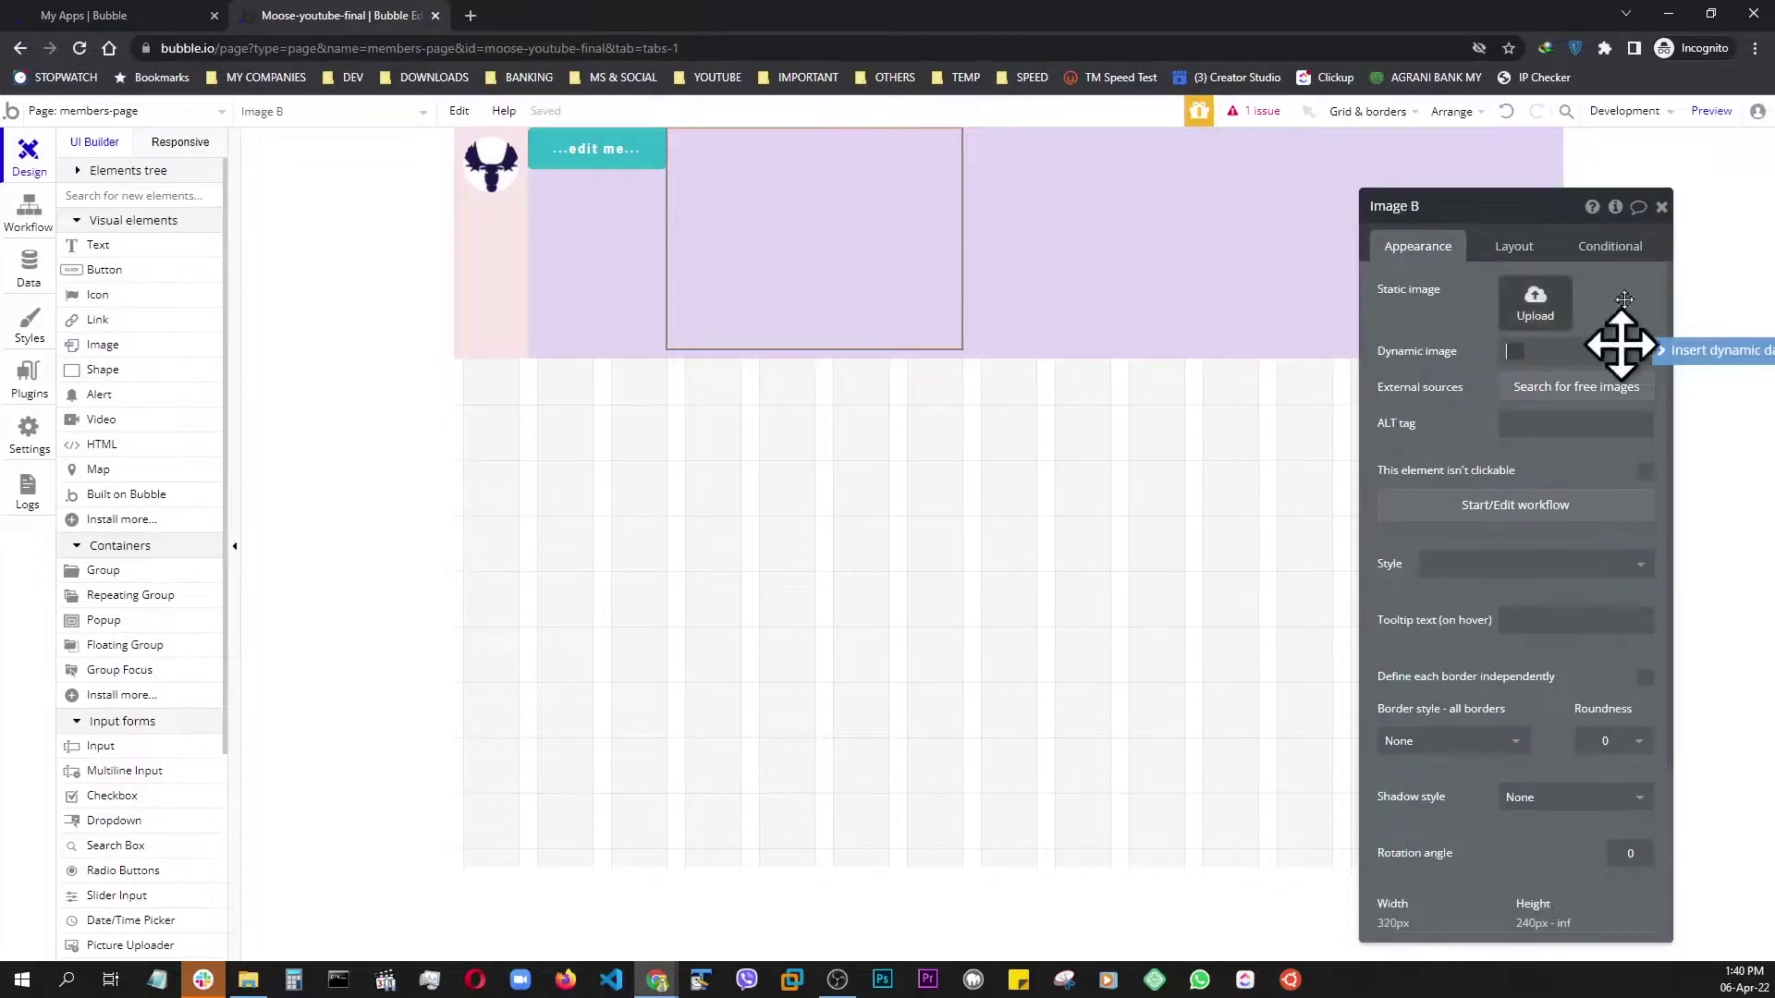
# - Upload baba-2.png as the static image of the new image element and rename the element Image PROFILE PHOTO
pyautogui.click(1534, 305)
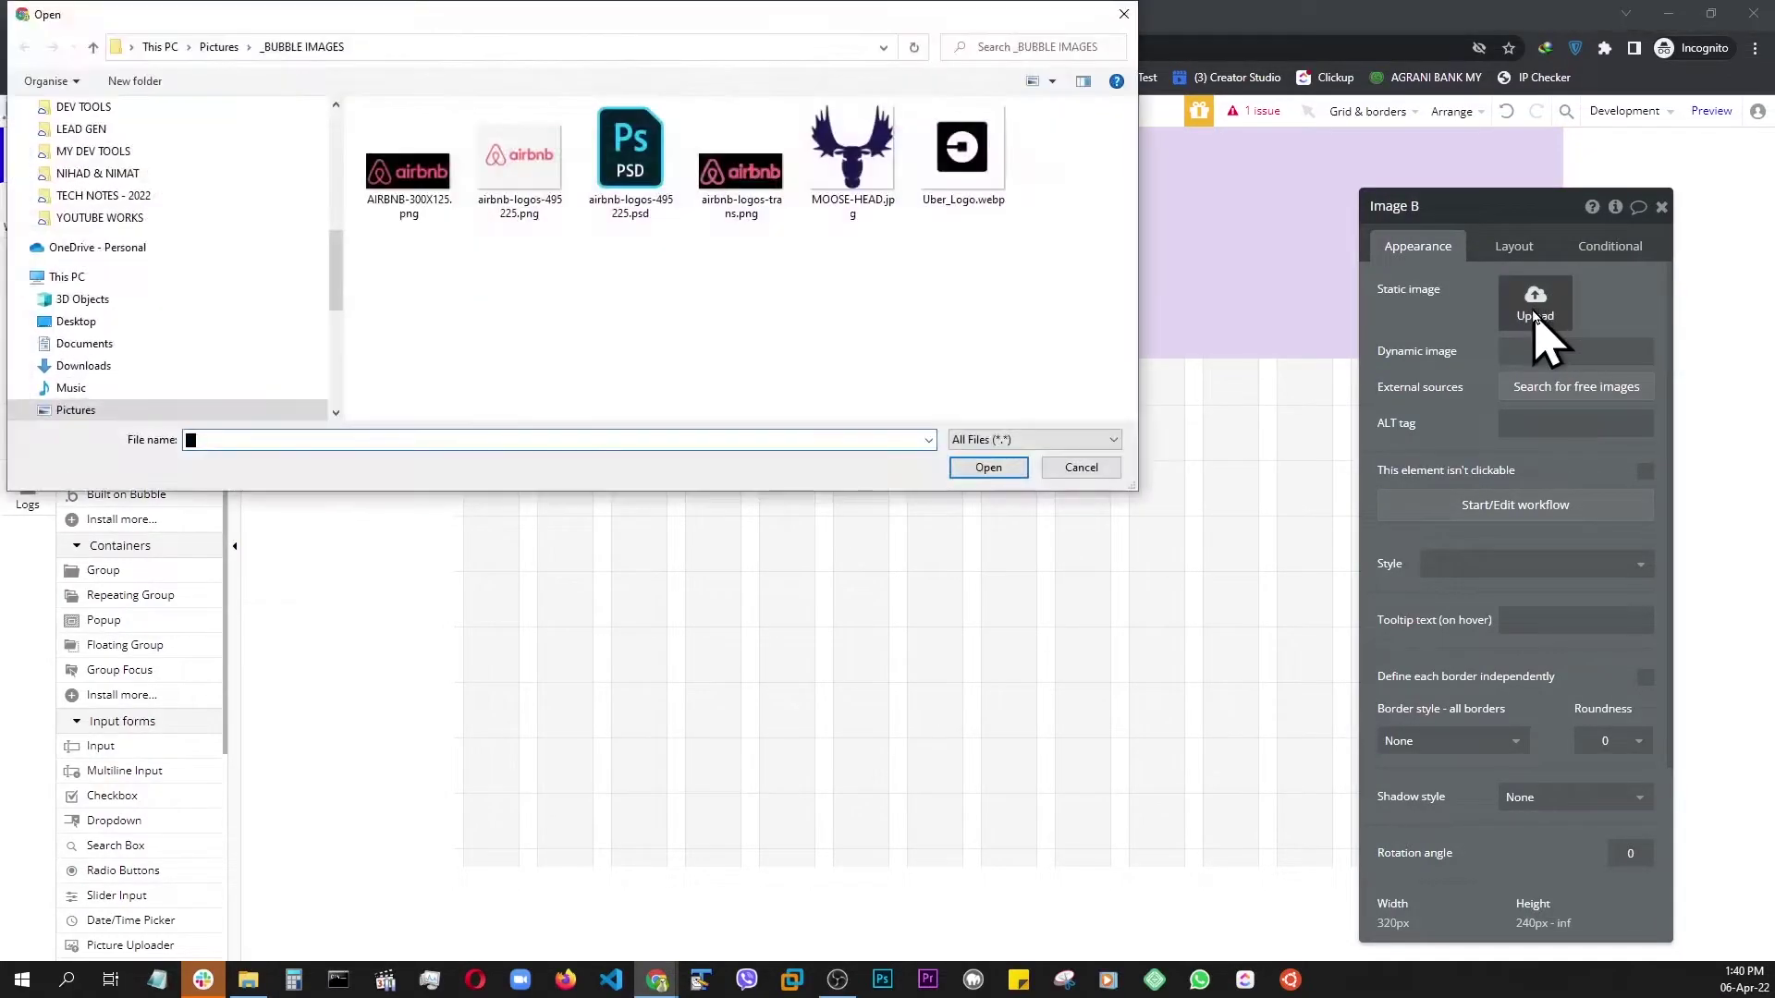
pyautogui.click(97, 173)
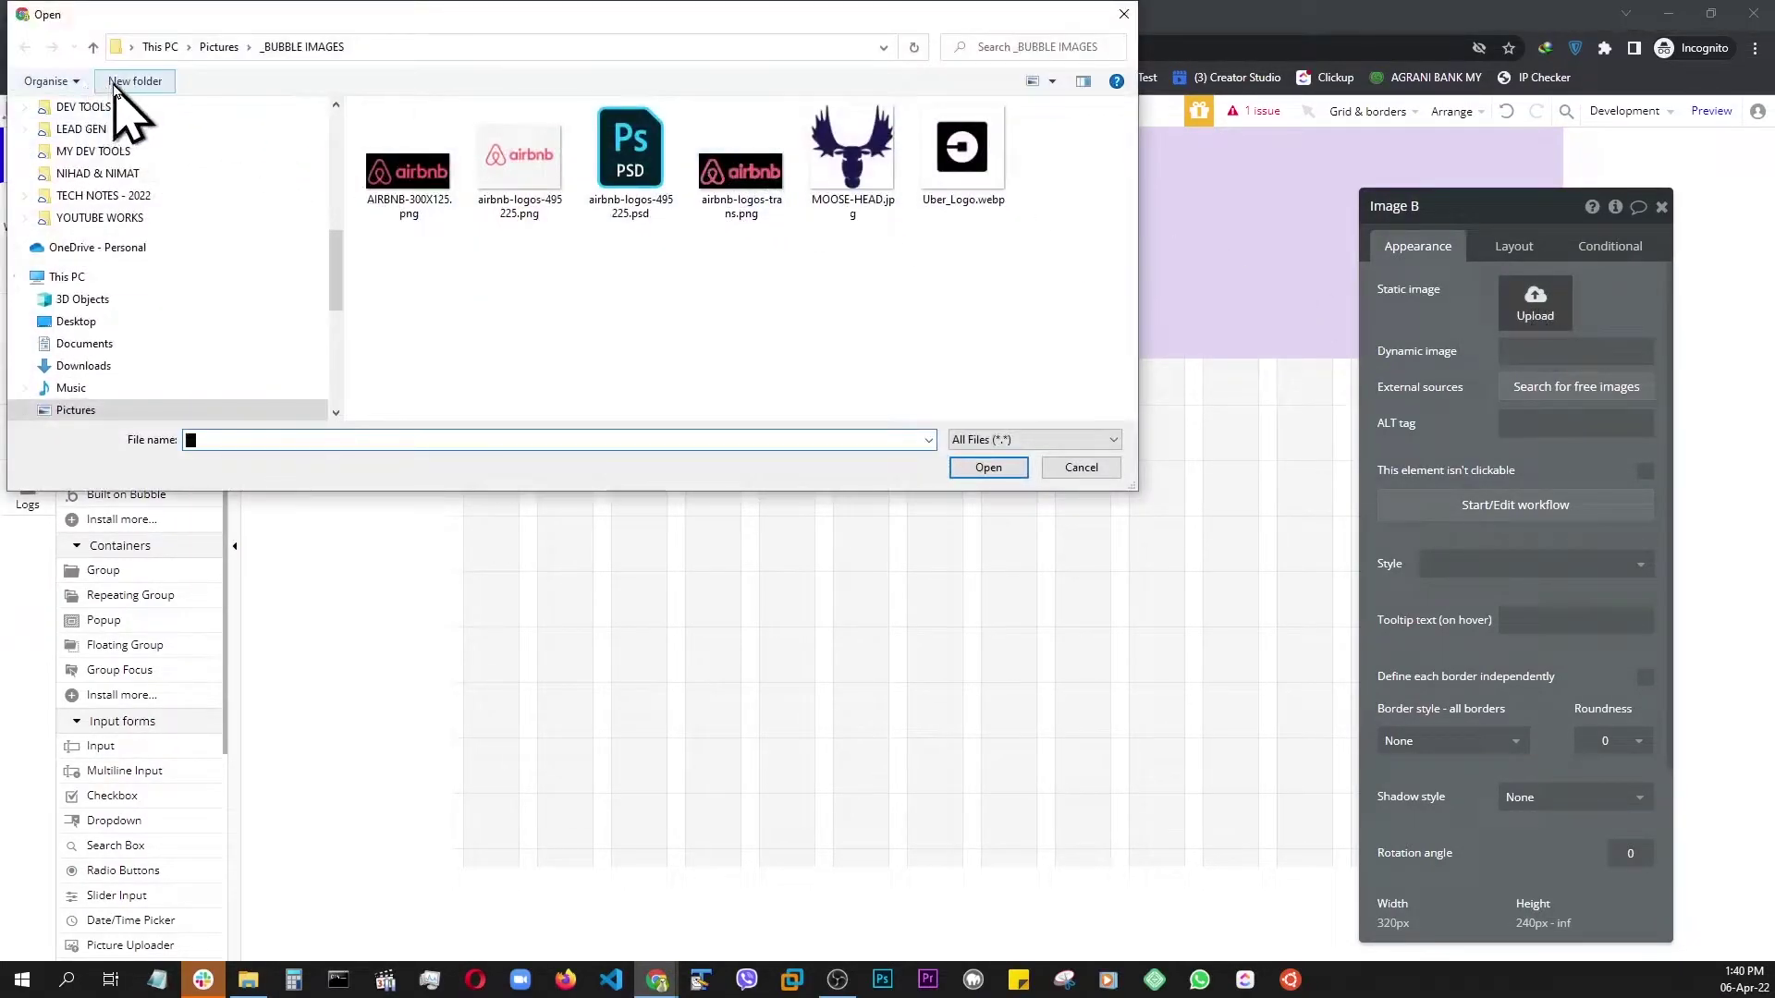
pyautogui.click(464, 130)
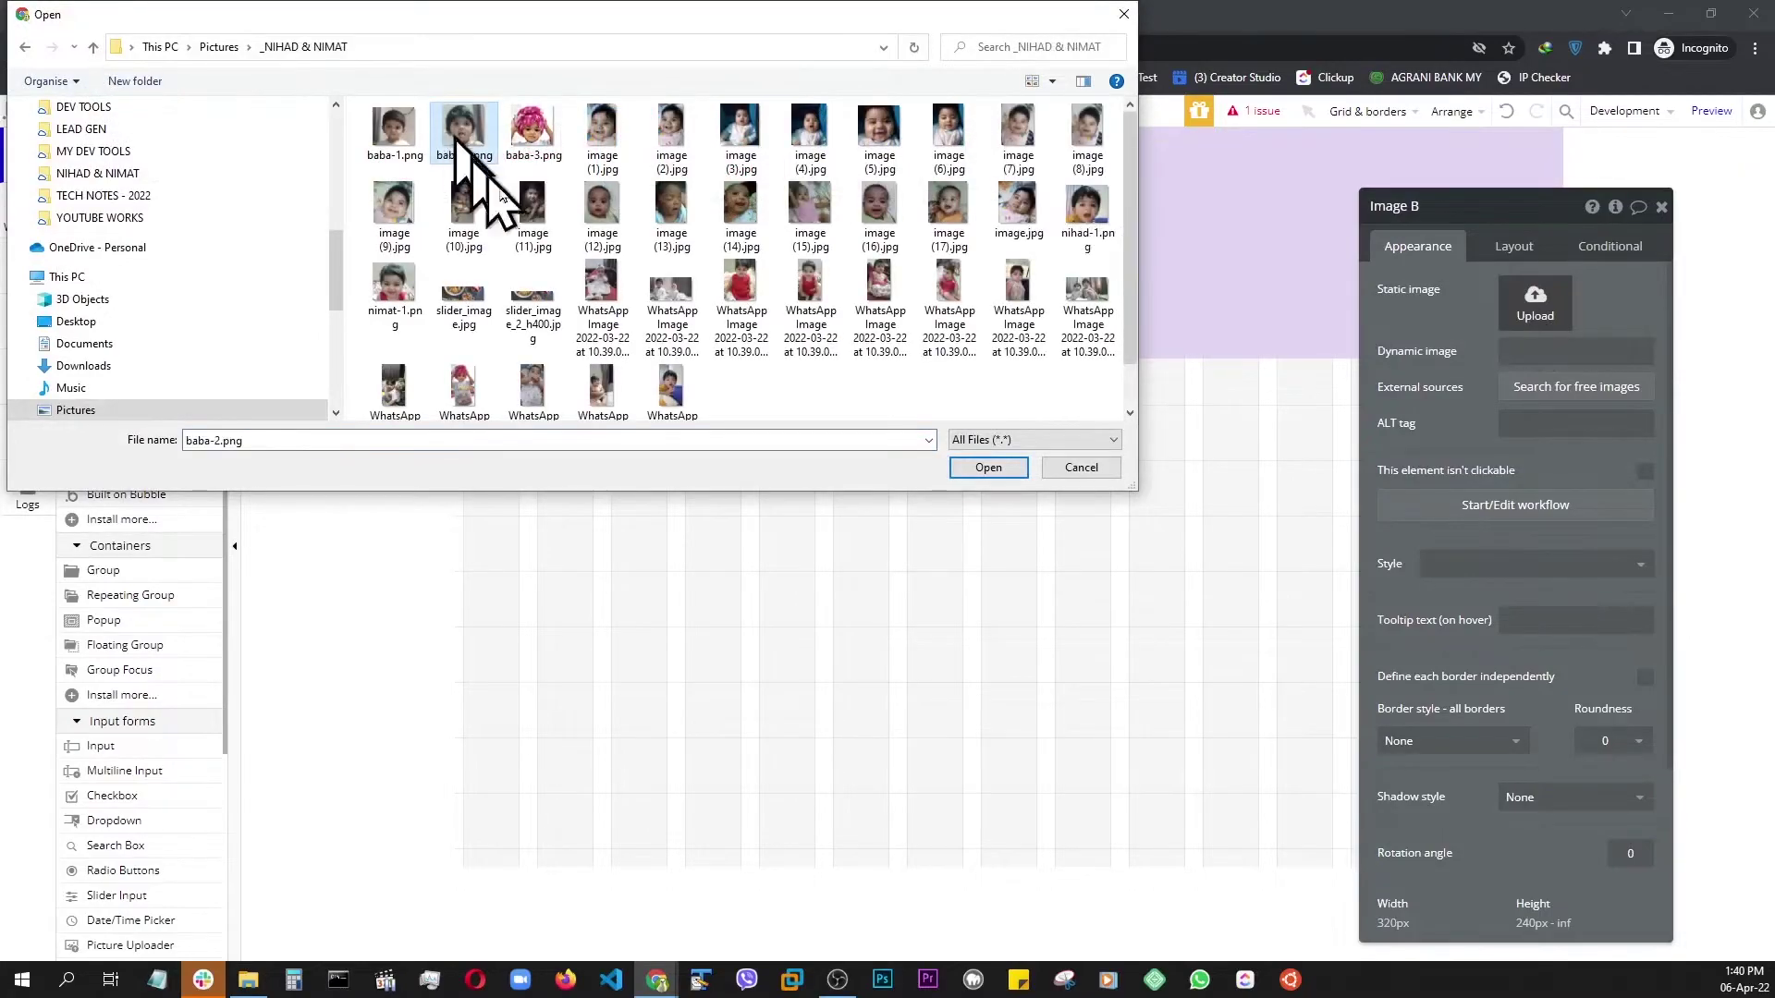
pyautogui.click(987, 468)
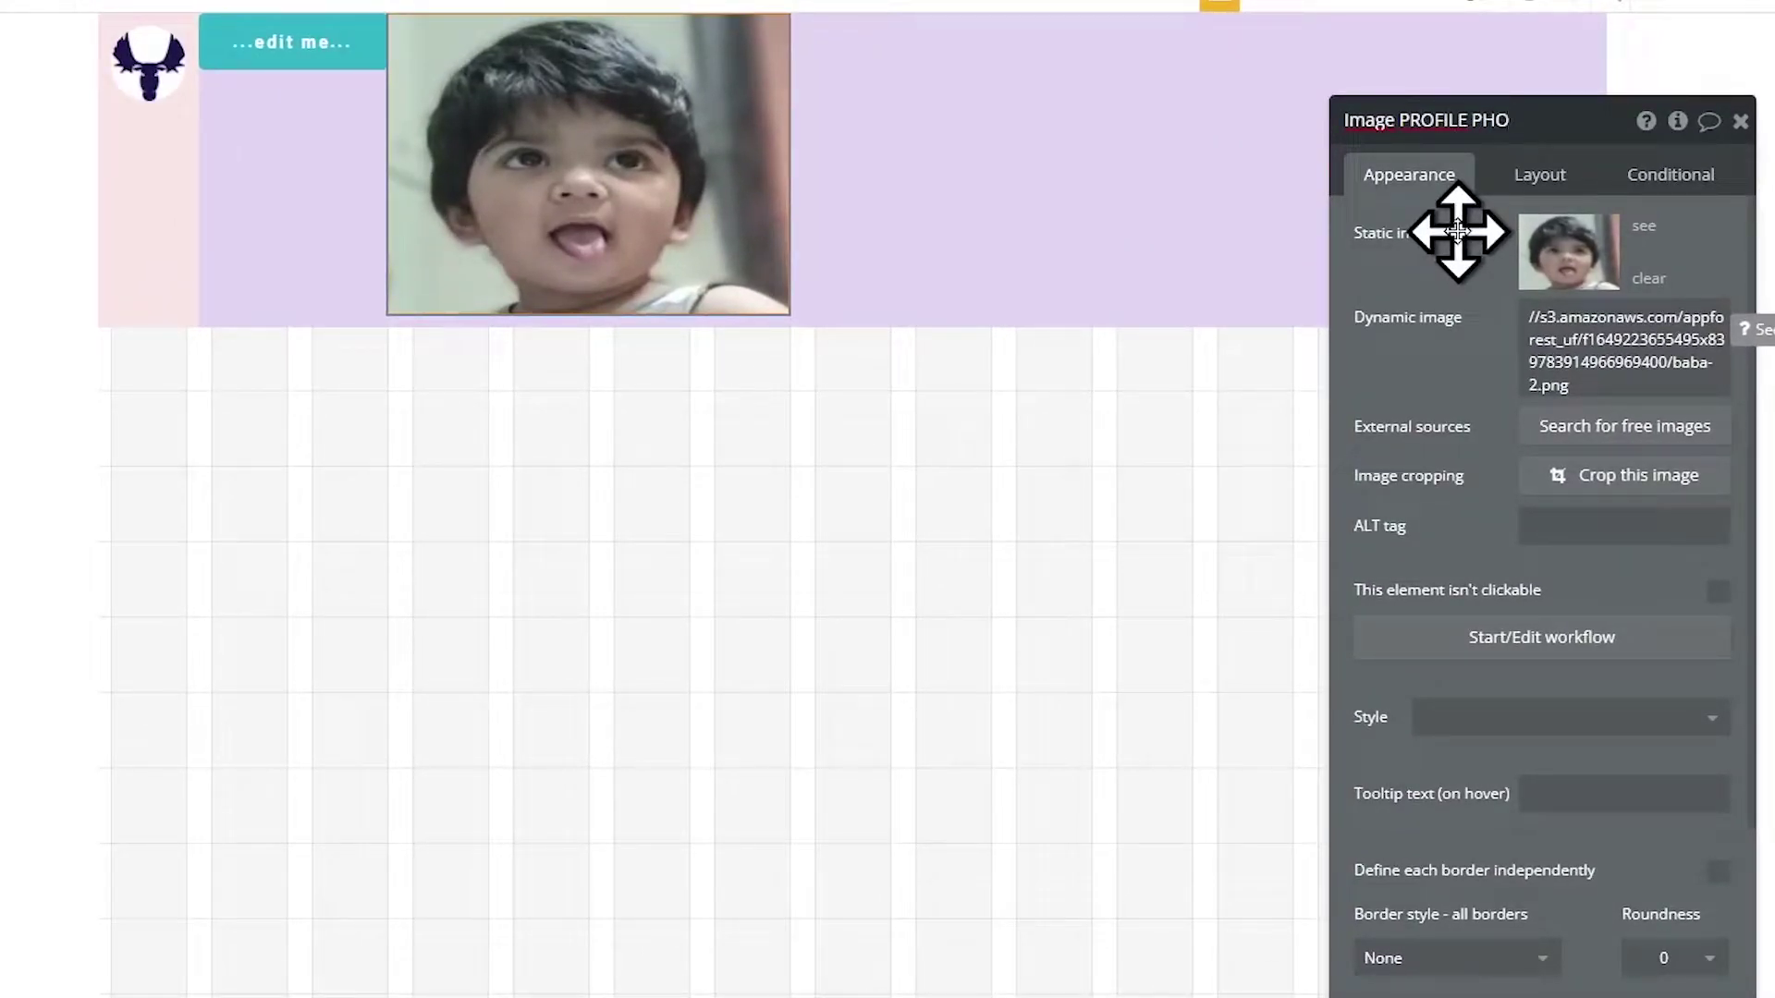
# - Set the profile photo's fixed width to 50 px and keep its aspect ratio fixed at 1 x 1
pyautogui.click(1537, 176)
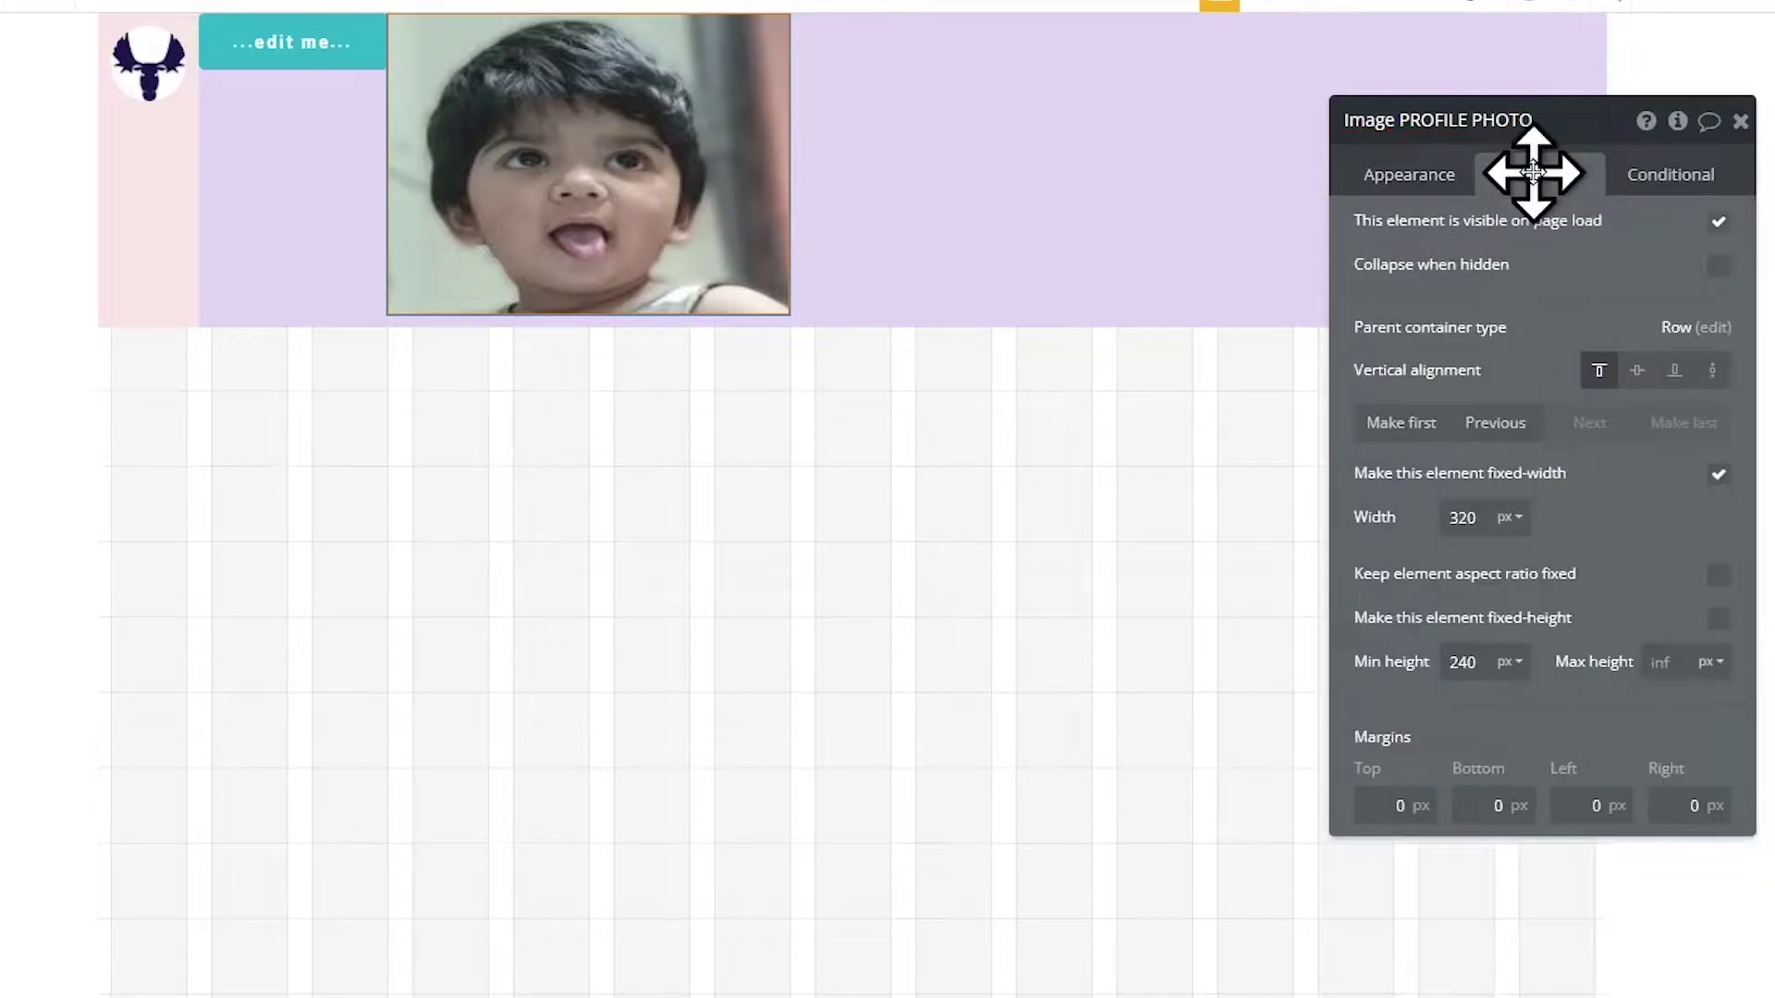
pyautogui.click(1469, 517)
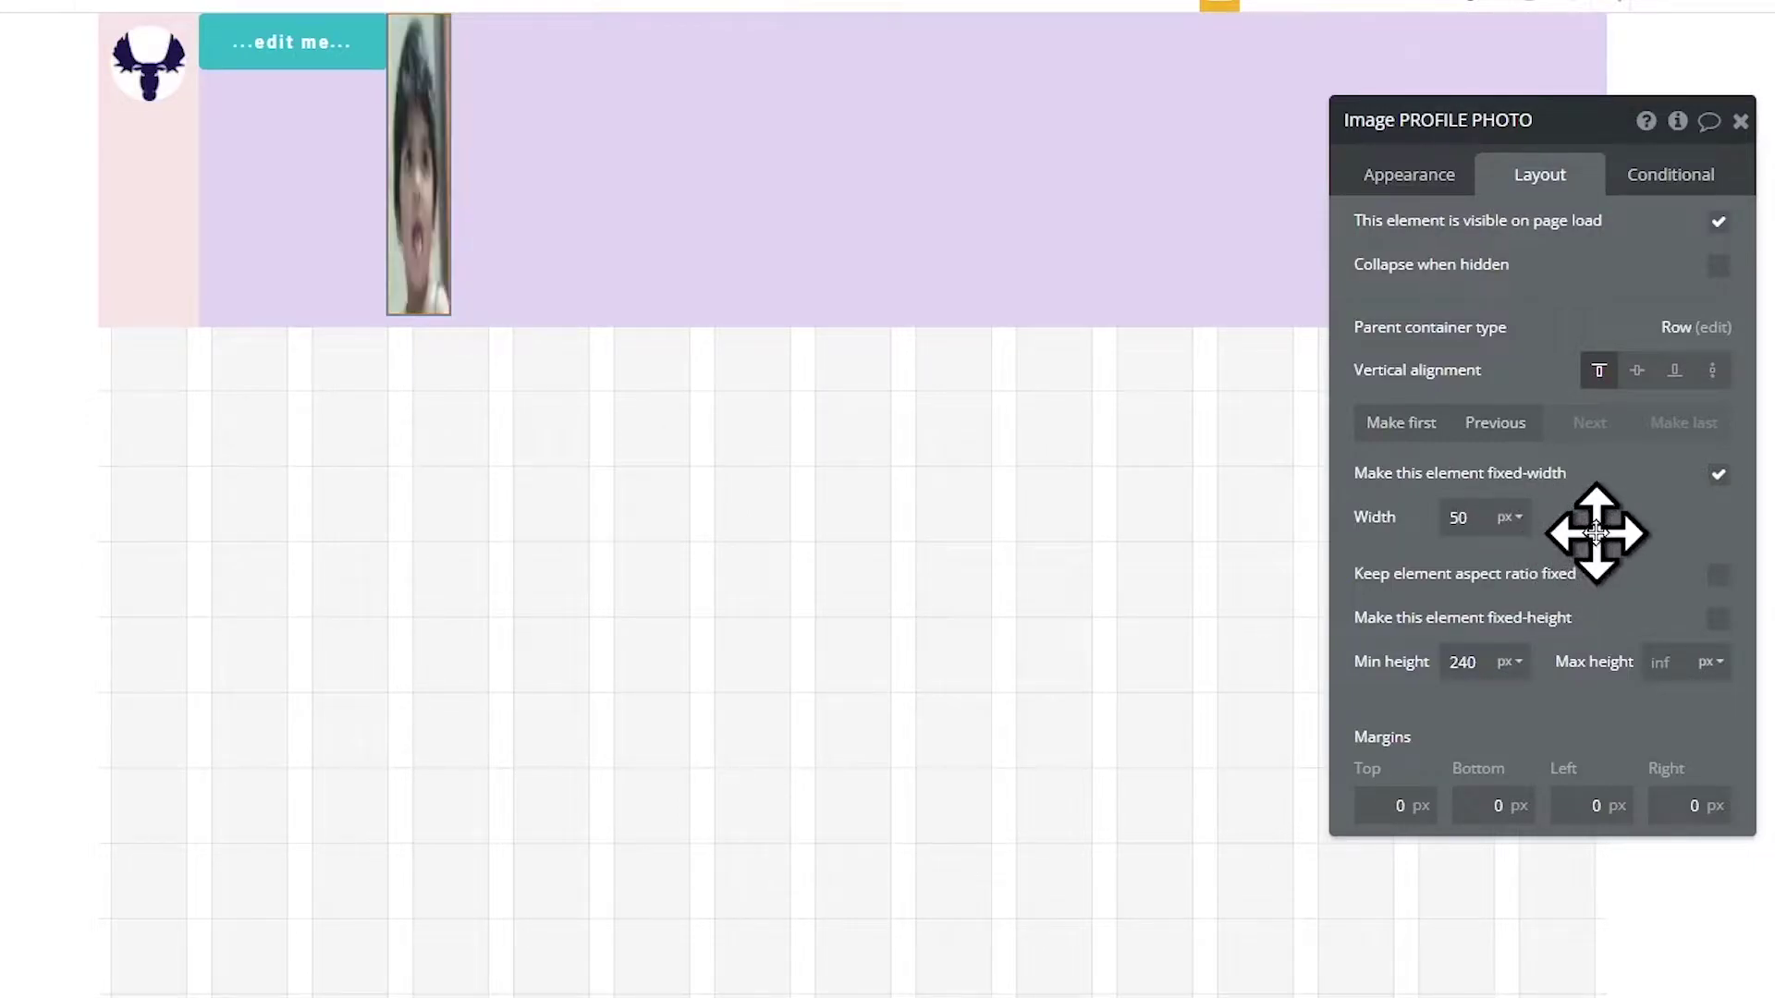
pyautogui.click(1718, 576)
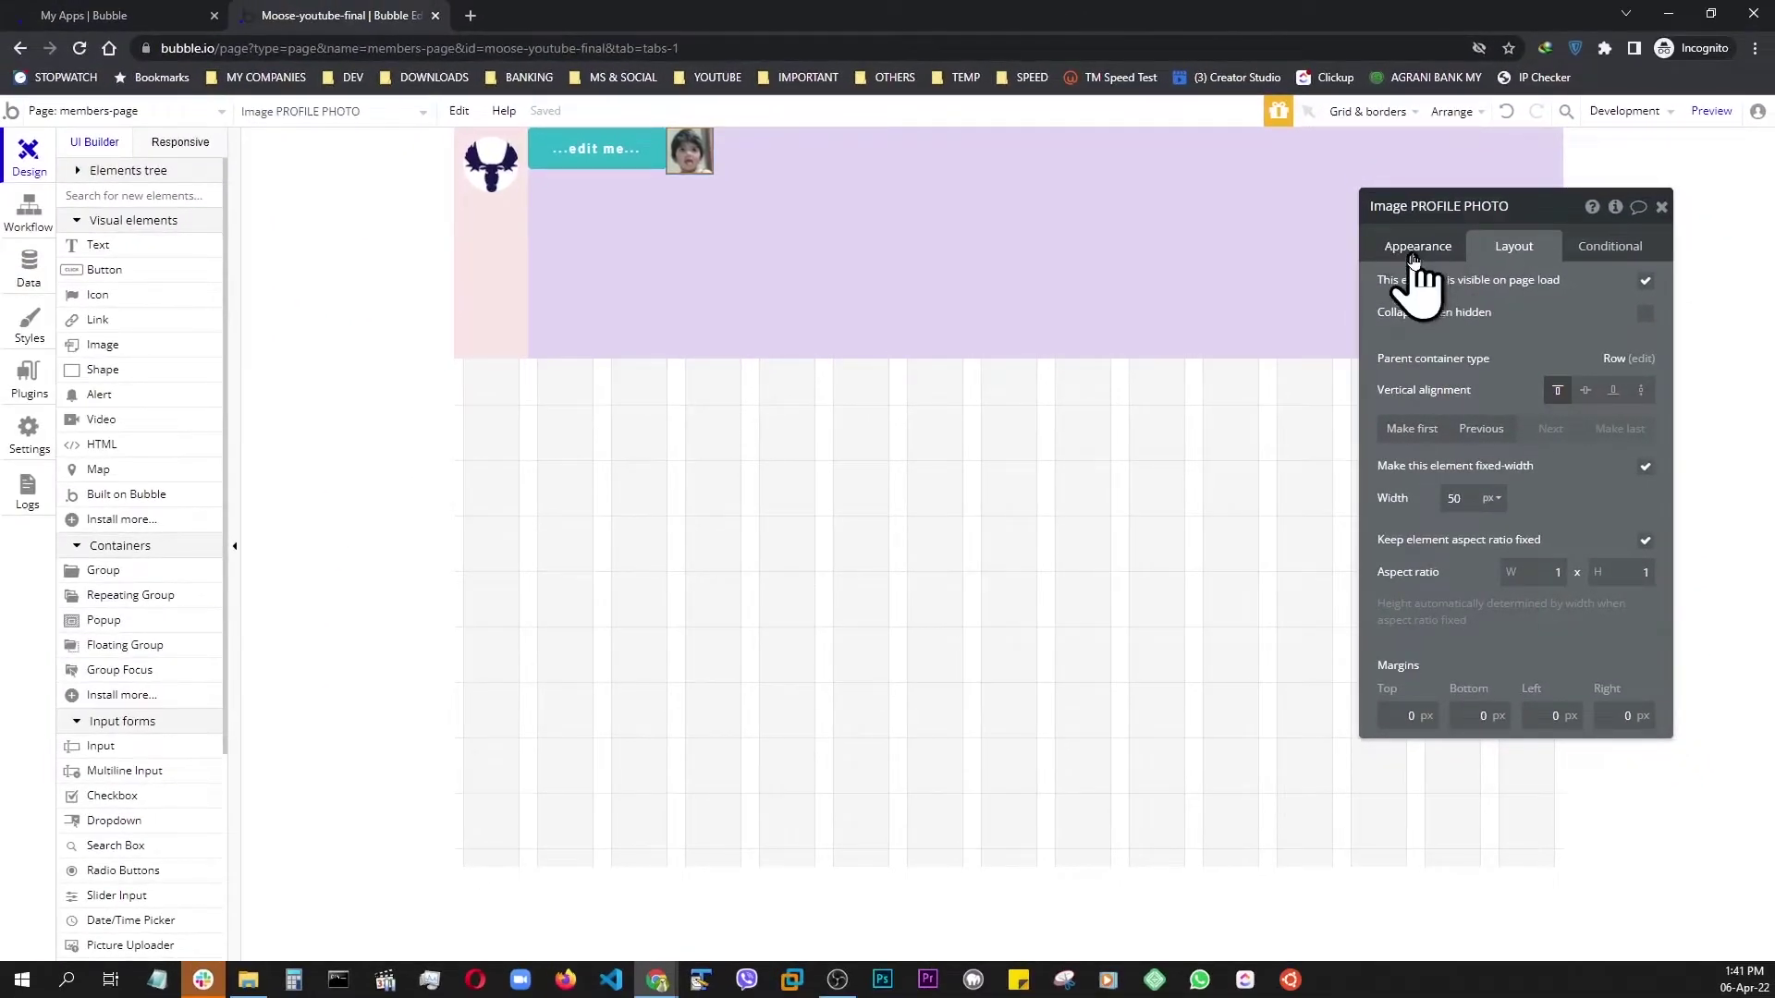
# - Set the profile photo's border roundness to 50
pyautogui.click(1413, 259)
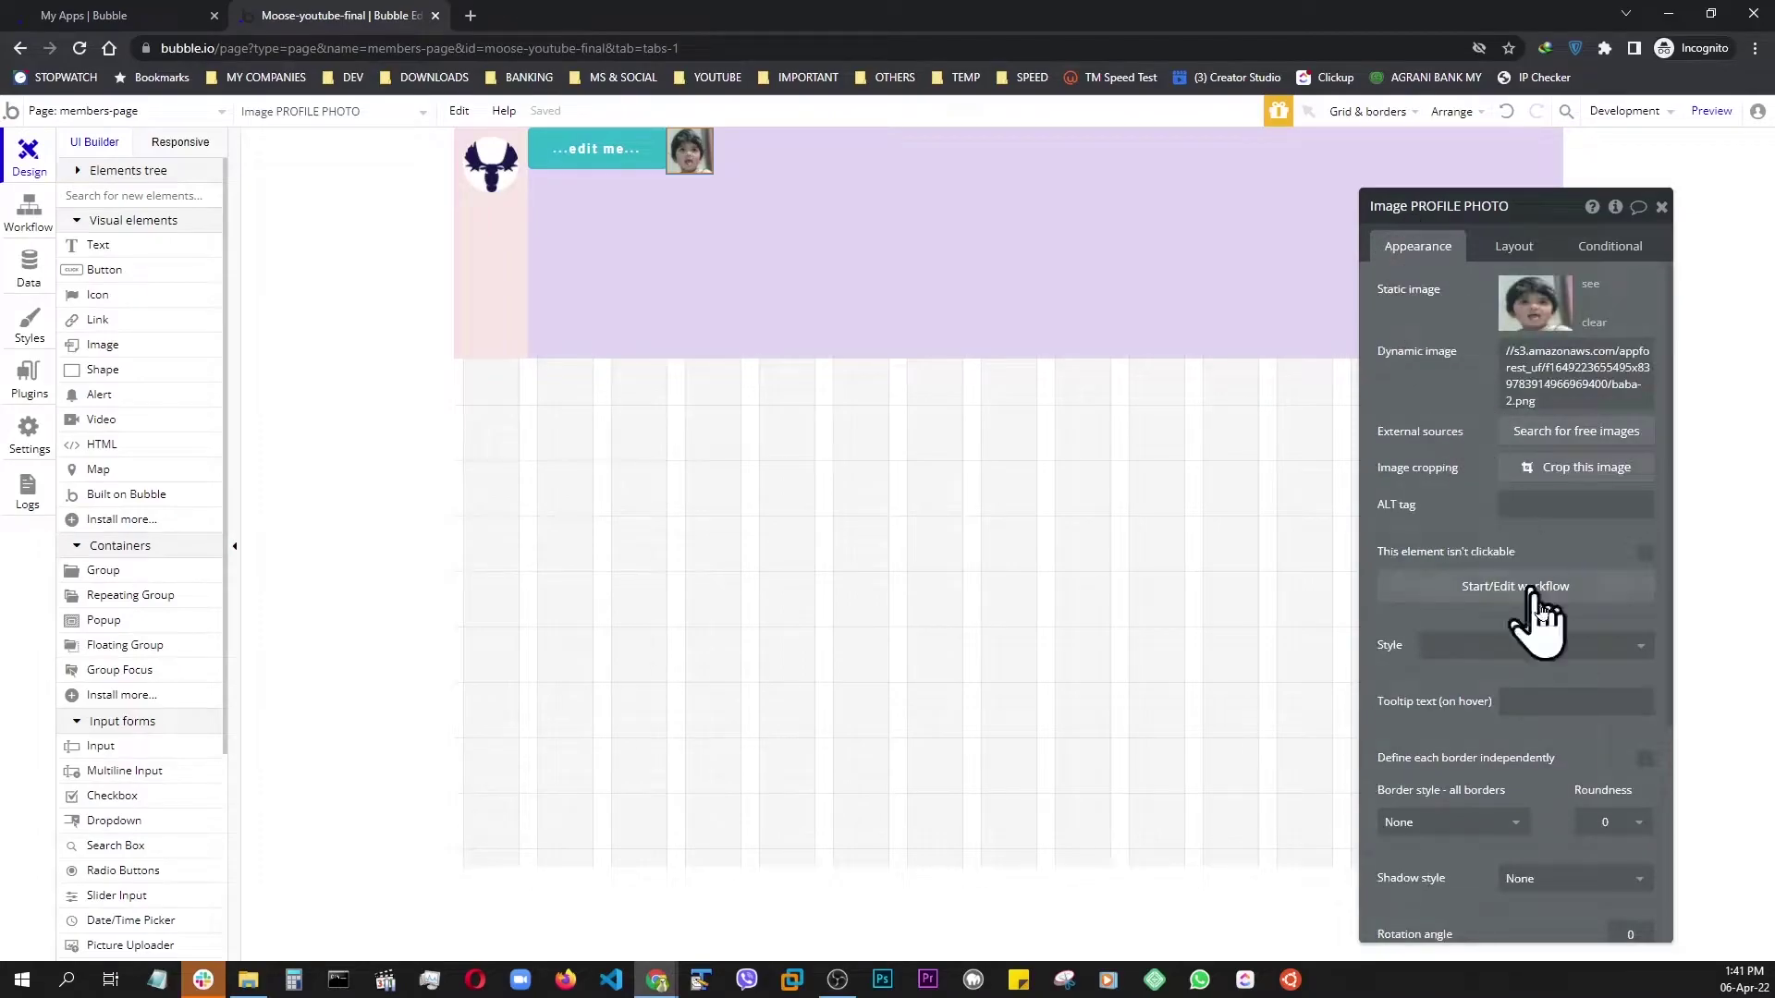
pyautogui.click(1596, 822)
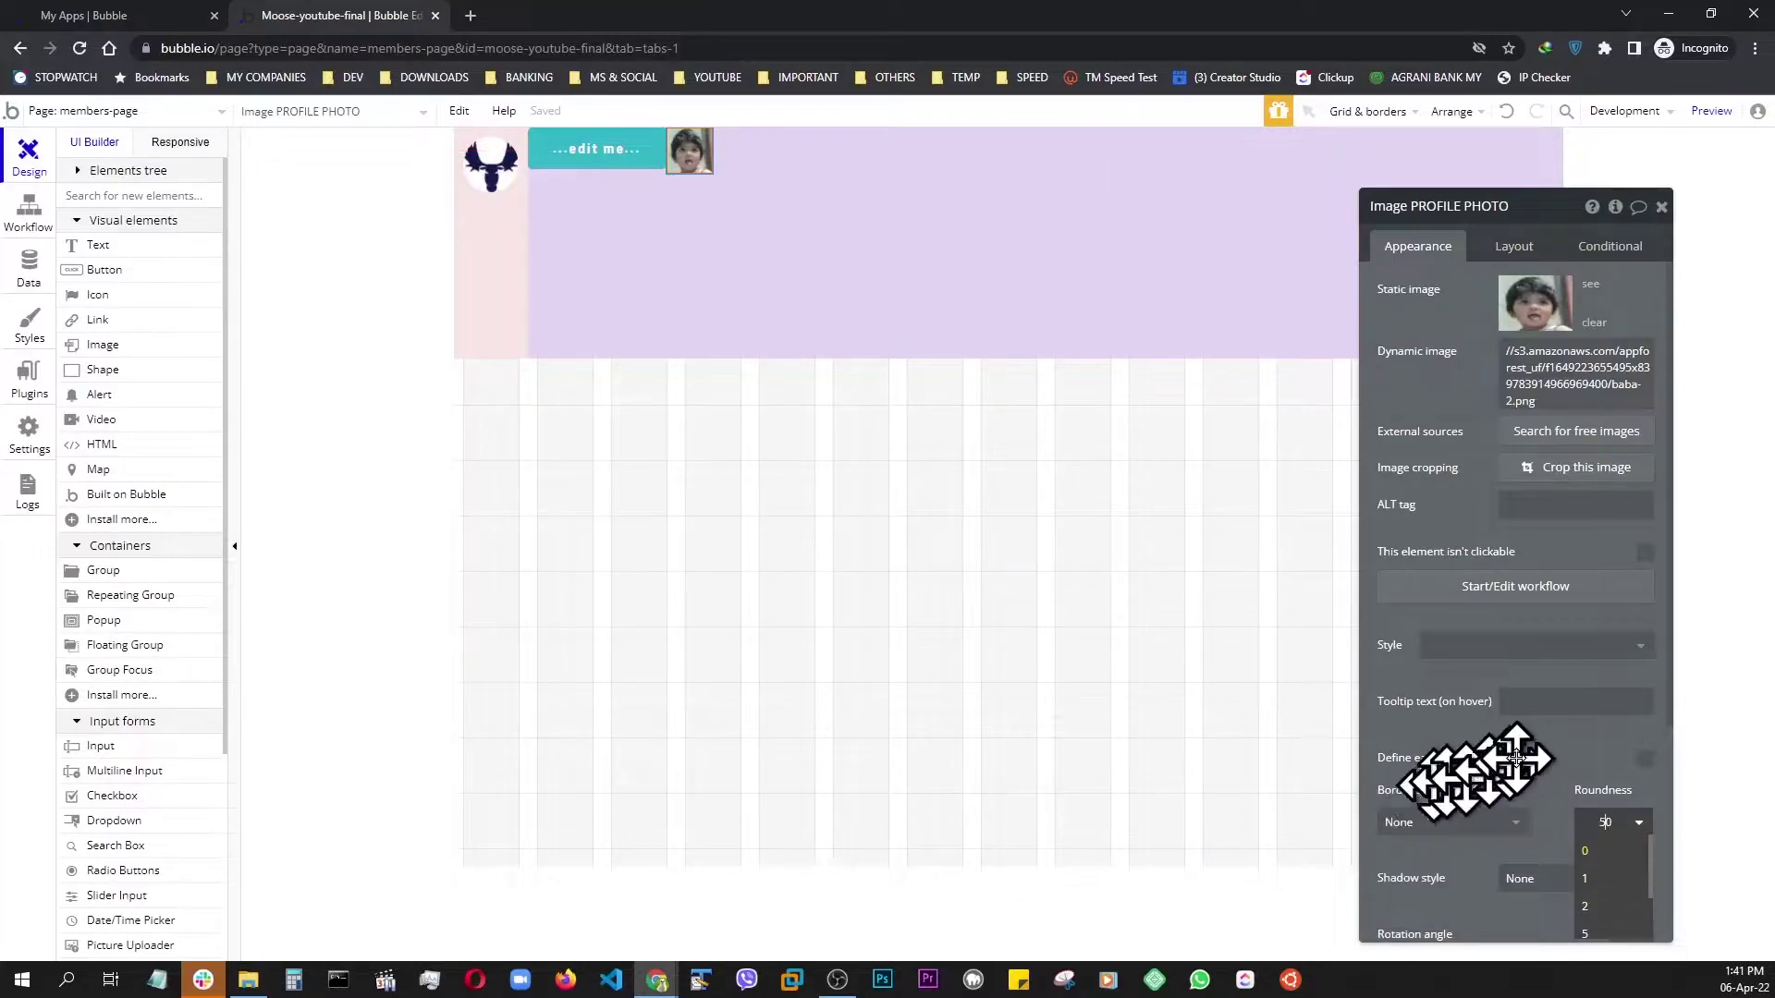
pyautogui.click(1459, 775)
# - Align the USER BOX group's contents to the right, set its minimum height to 0 and center the group vertically in the header
pyautogui.click(772, 259)
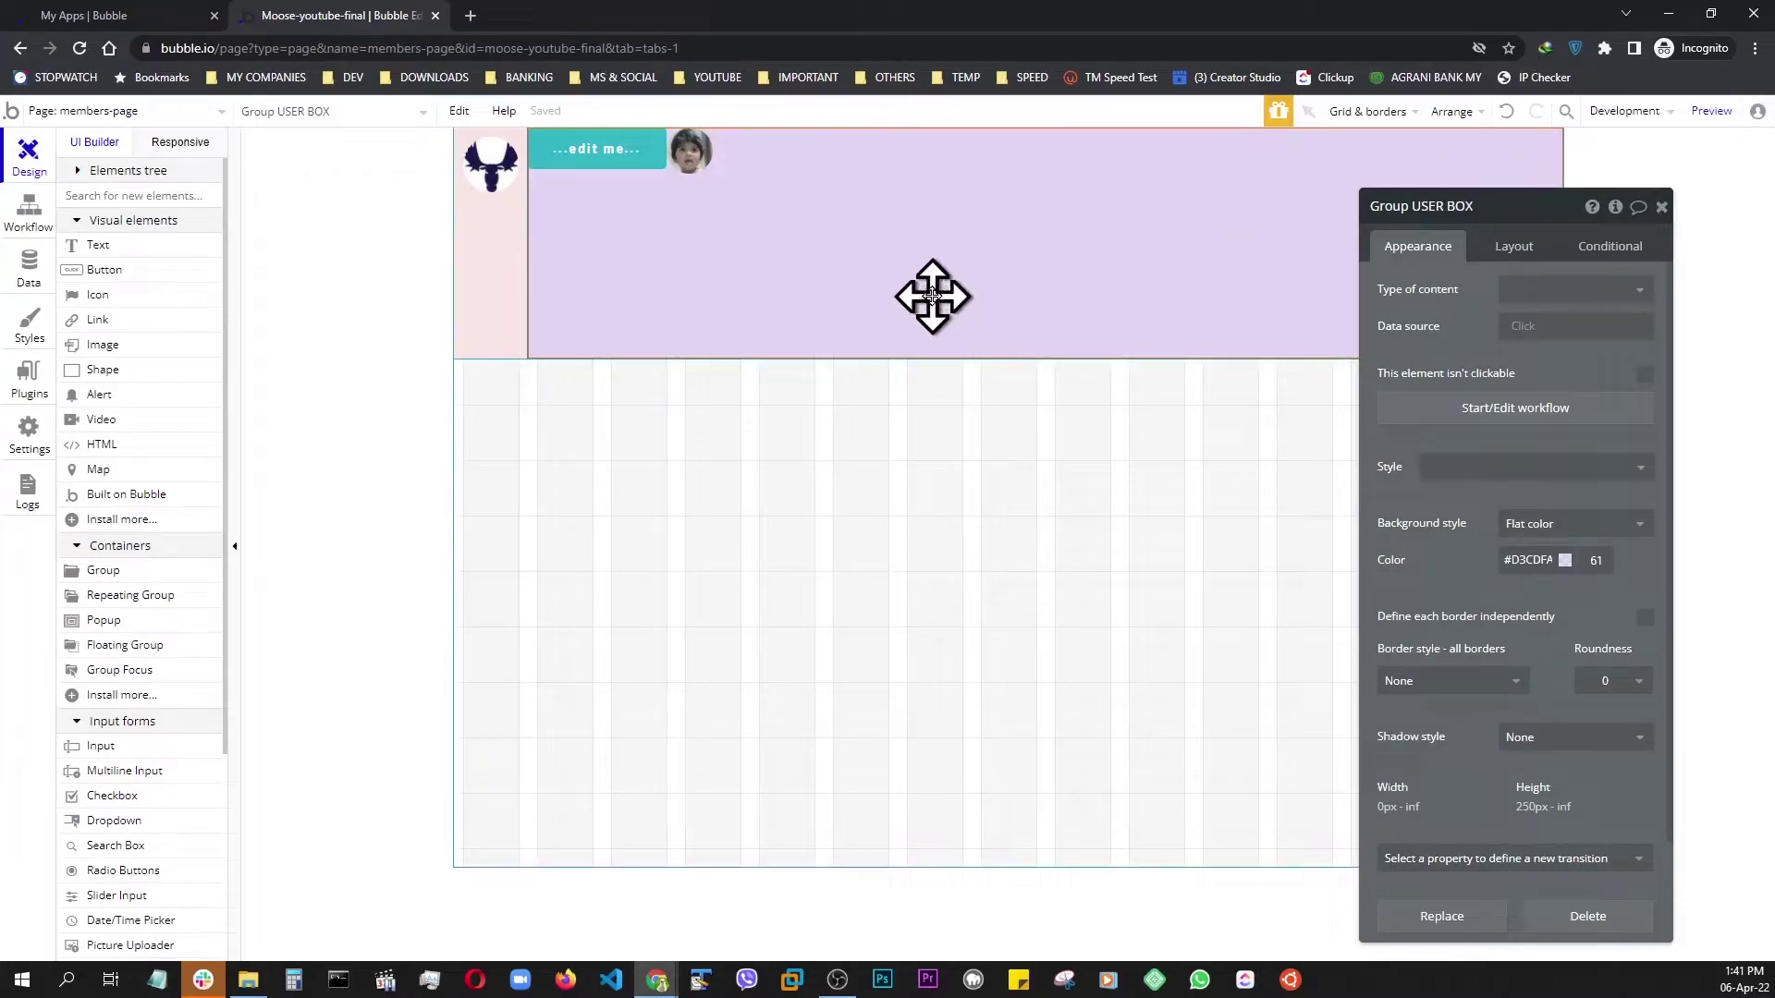
pyautogui.click(1511, 257)
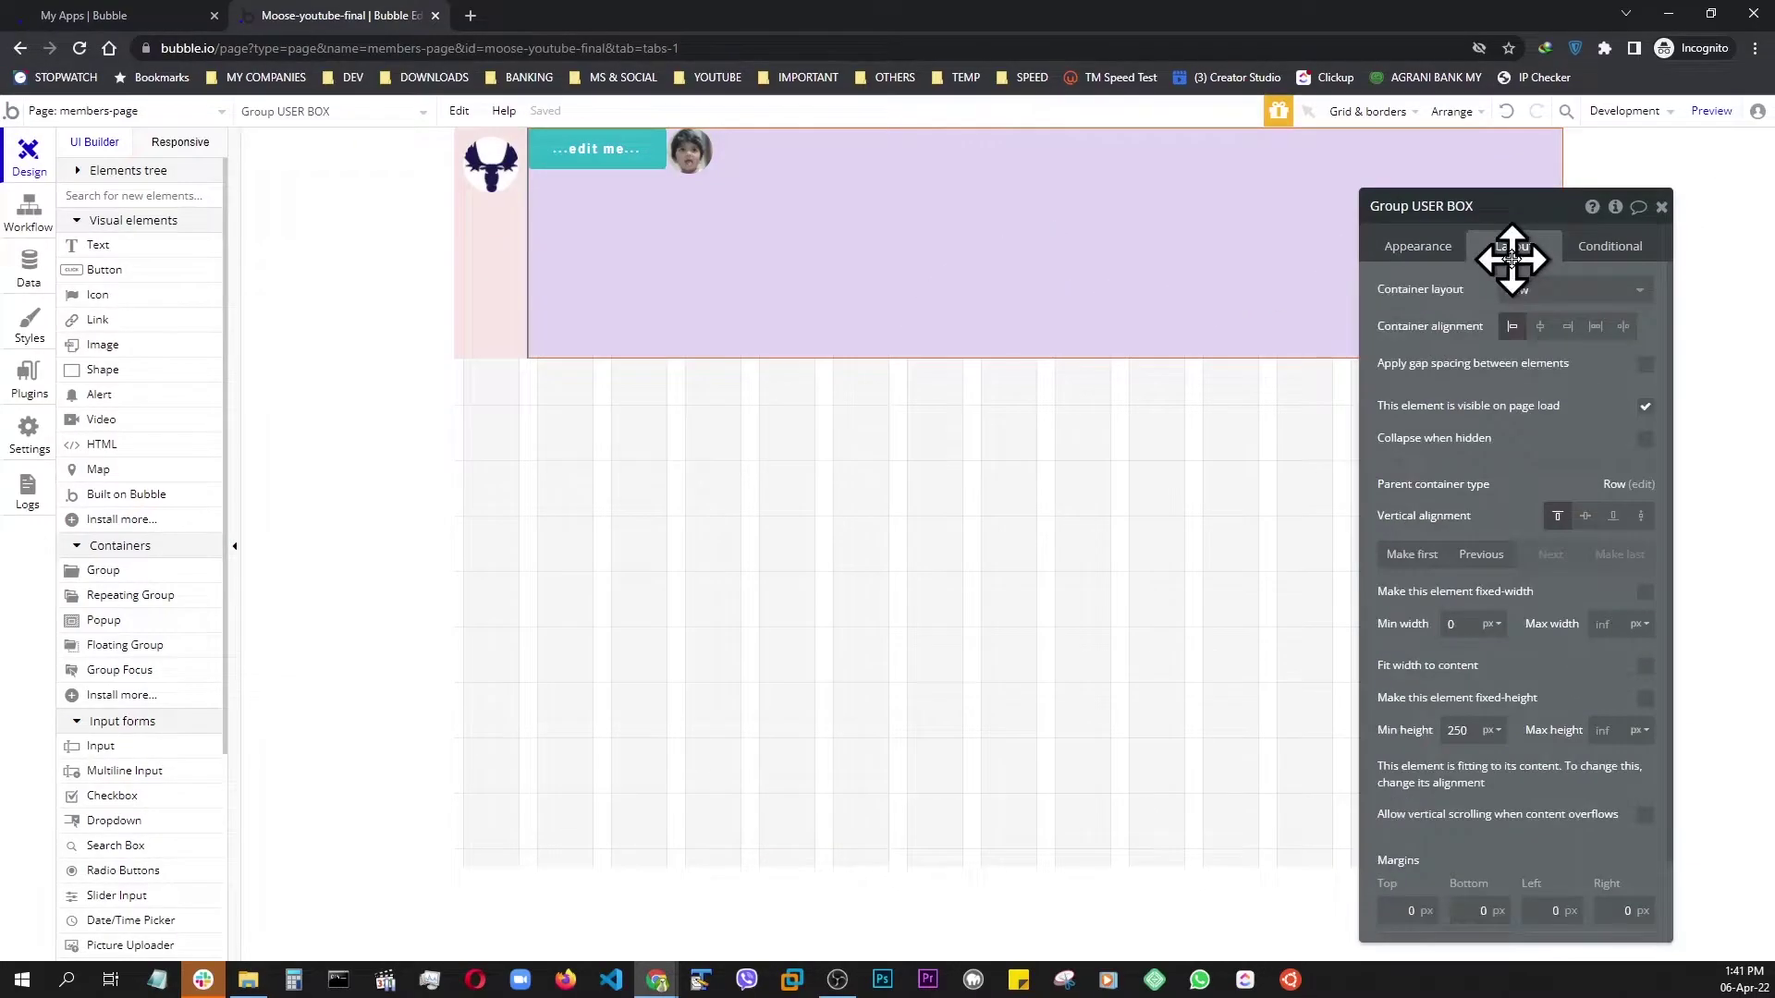
pyautogui.click(1569, 327)
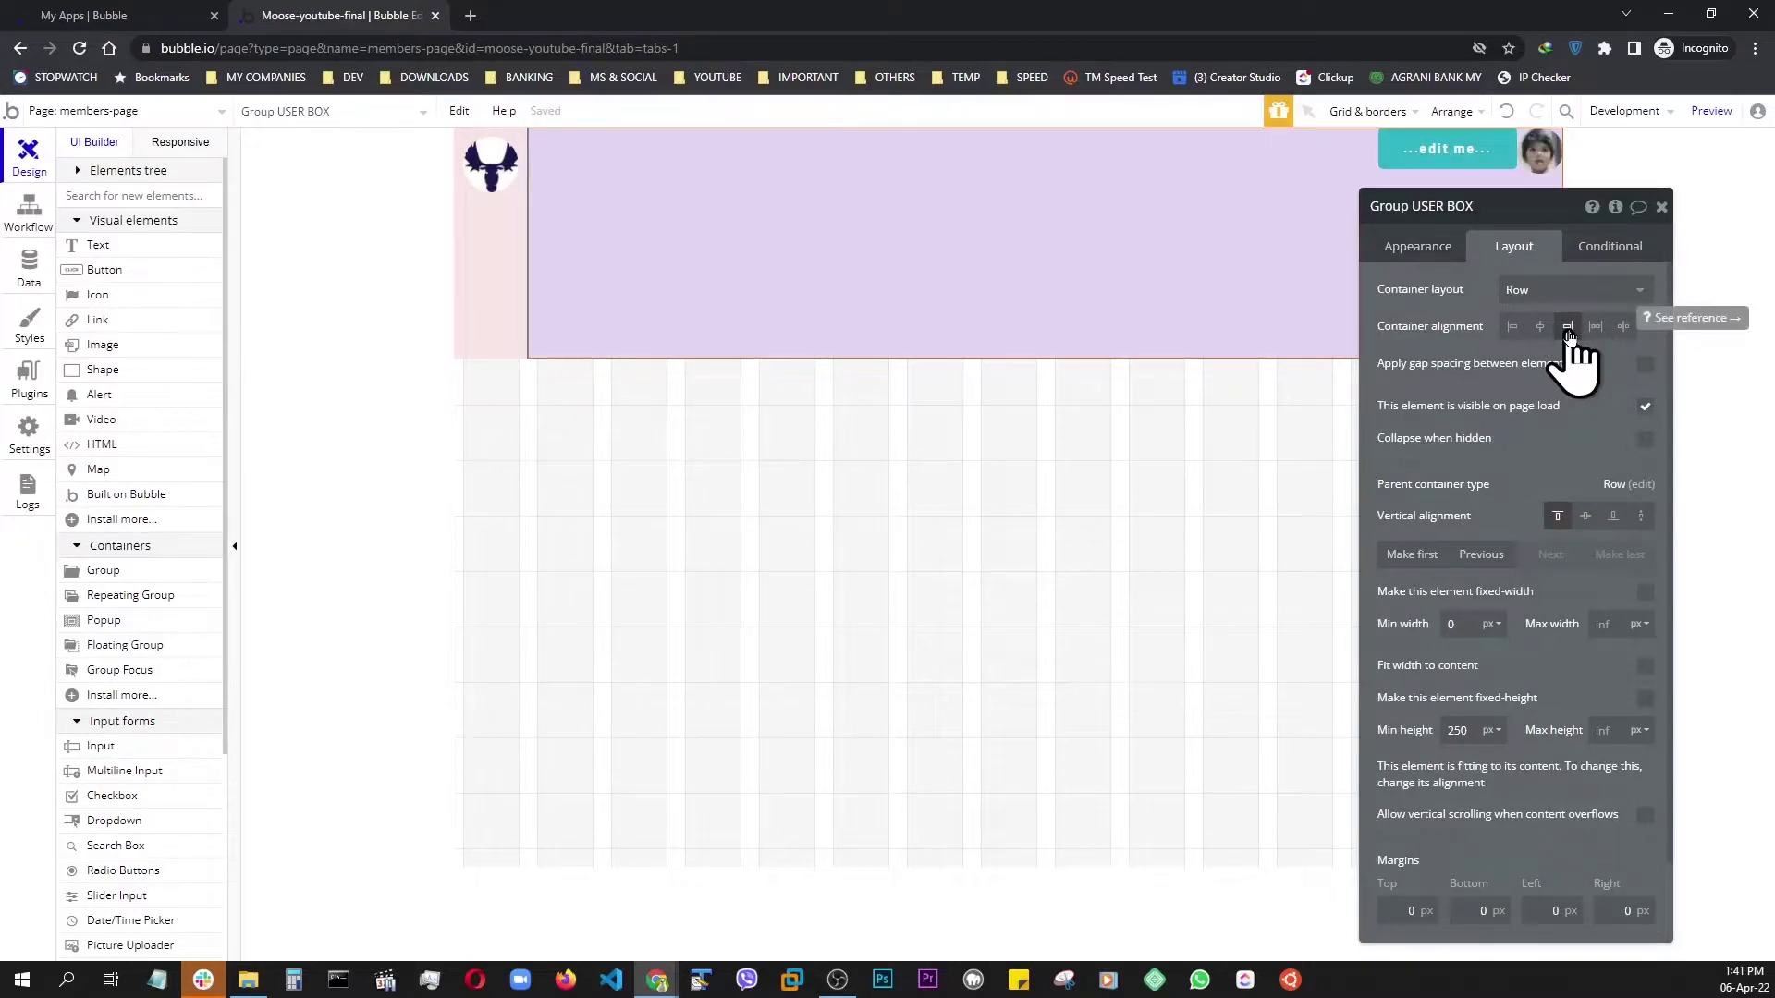
pyautogui.moveTo(1532, 205); pyautogui.dragTo(931, 156)
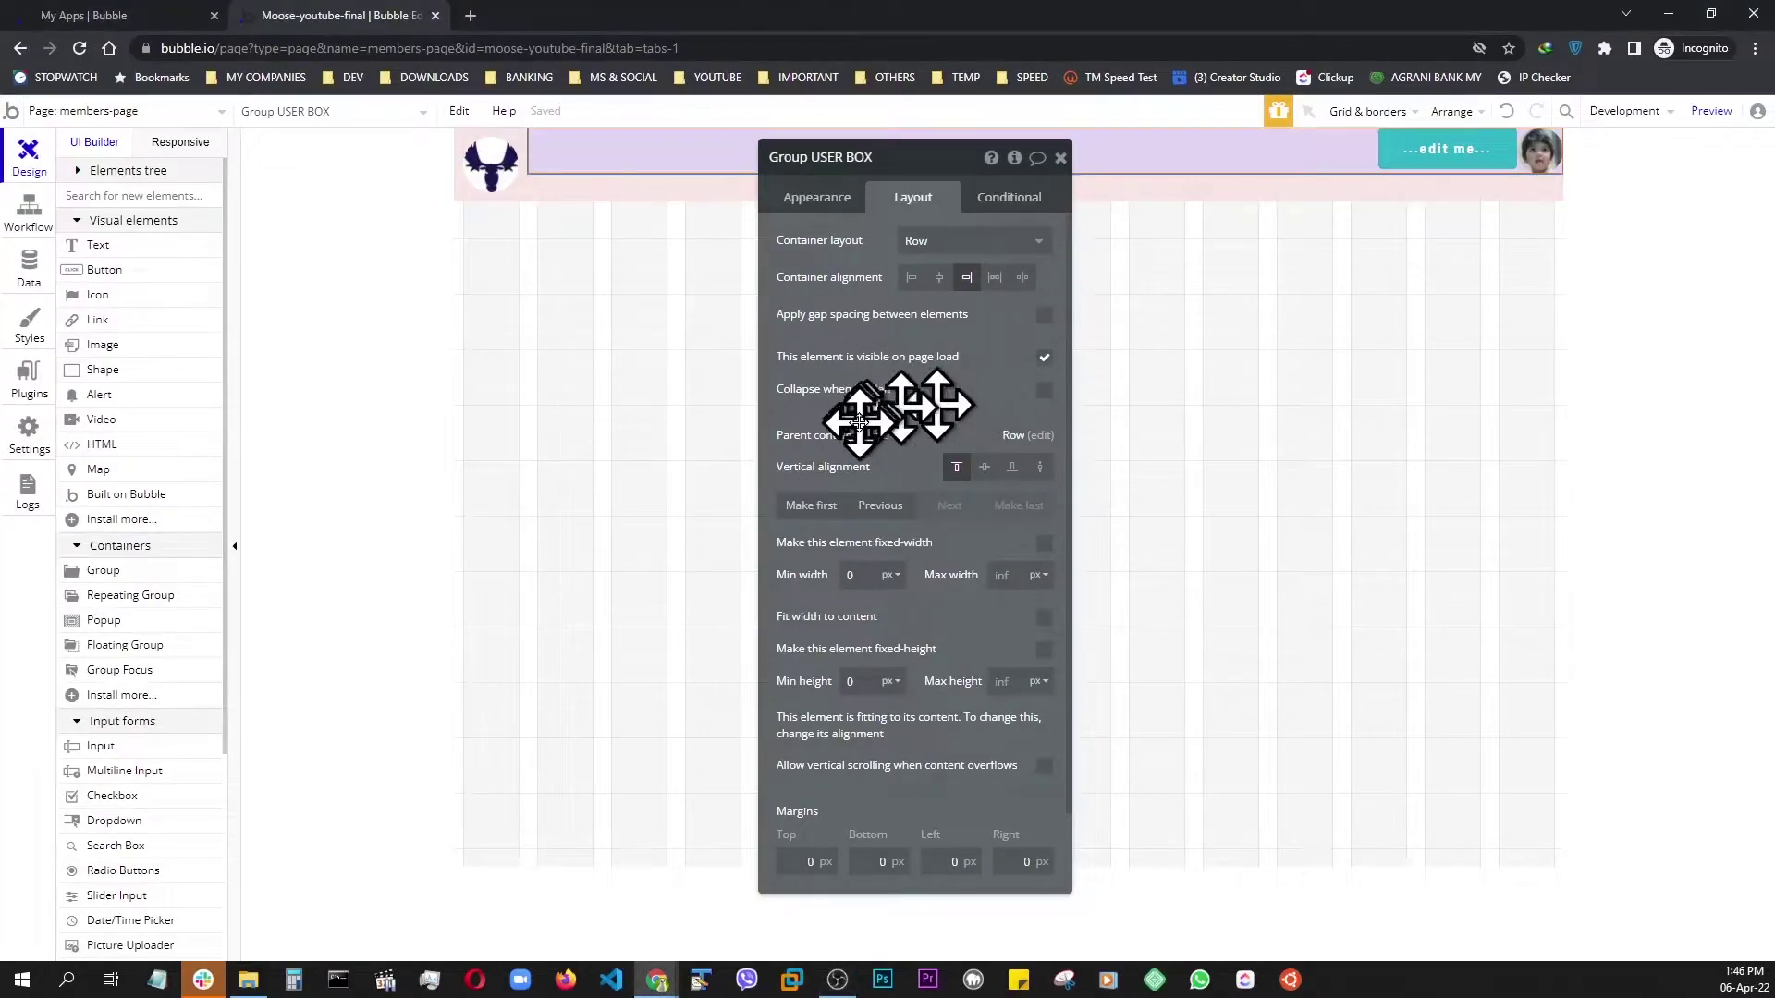
pyautogui.click(983, 468)
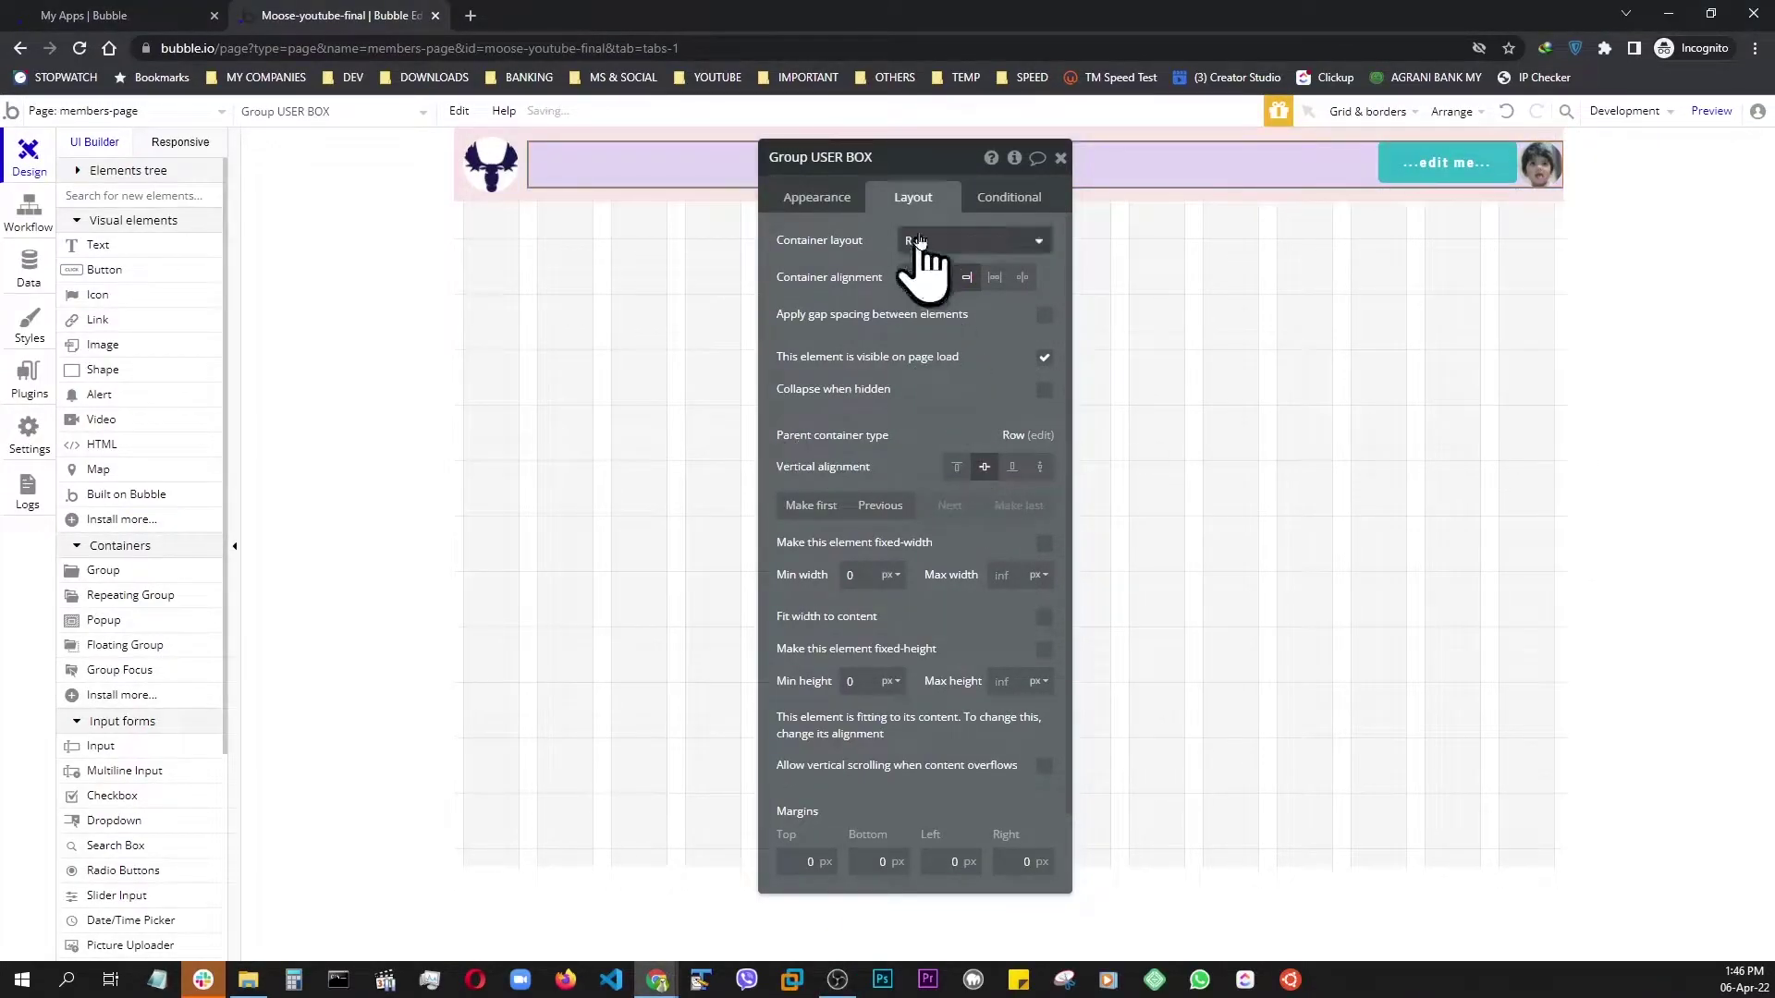
# - Give the profile photo a right margin of 20 px and a left margin of 10 px
pyautogui.moveTo(934, 162); pyautogui.dragTo(308, 157)
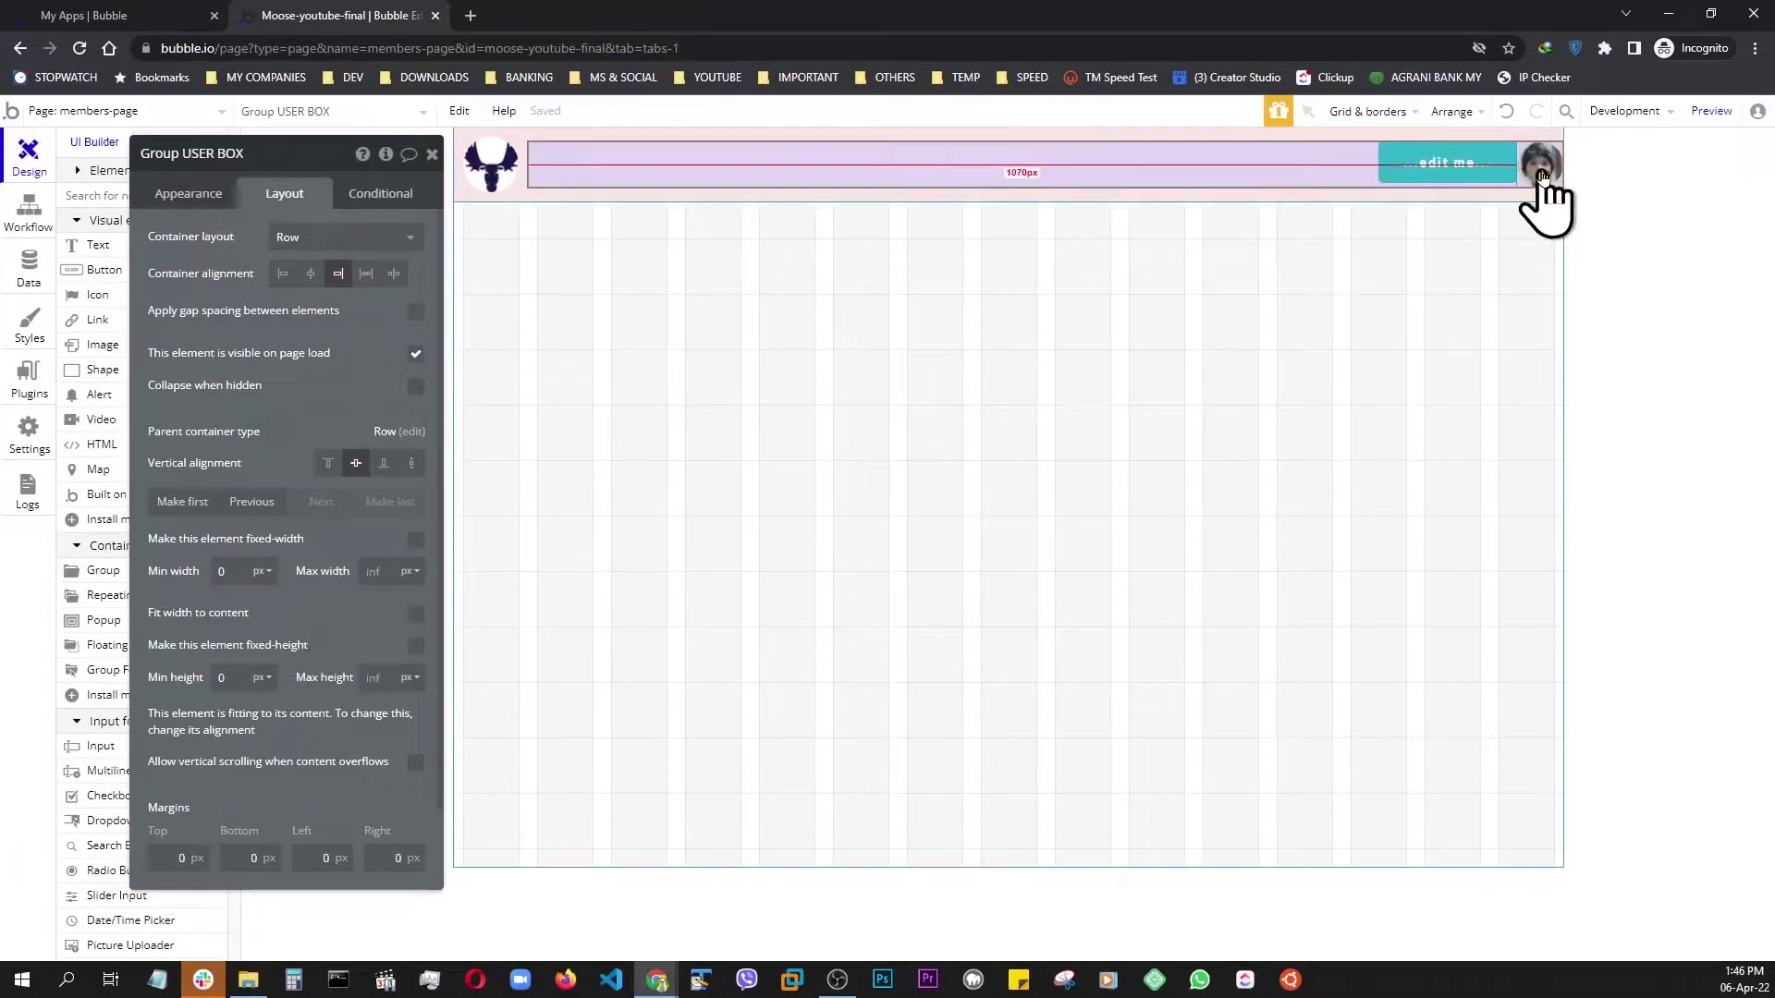
pyautogui.click(1541, 171)
pyautogui.moveTo(1541, 169); pyautogui.dragTo(436, 657)
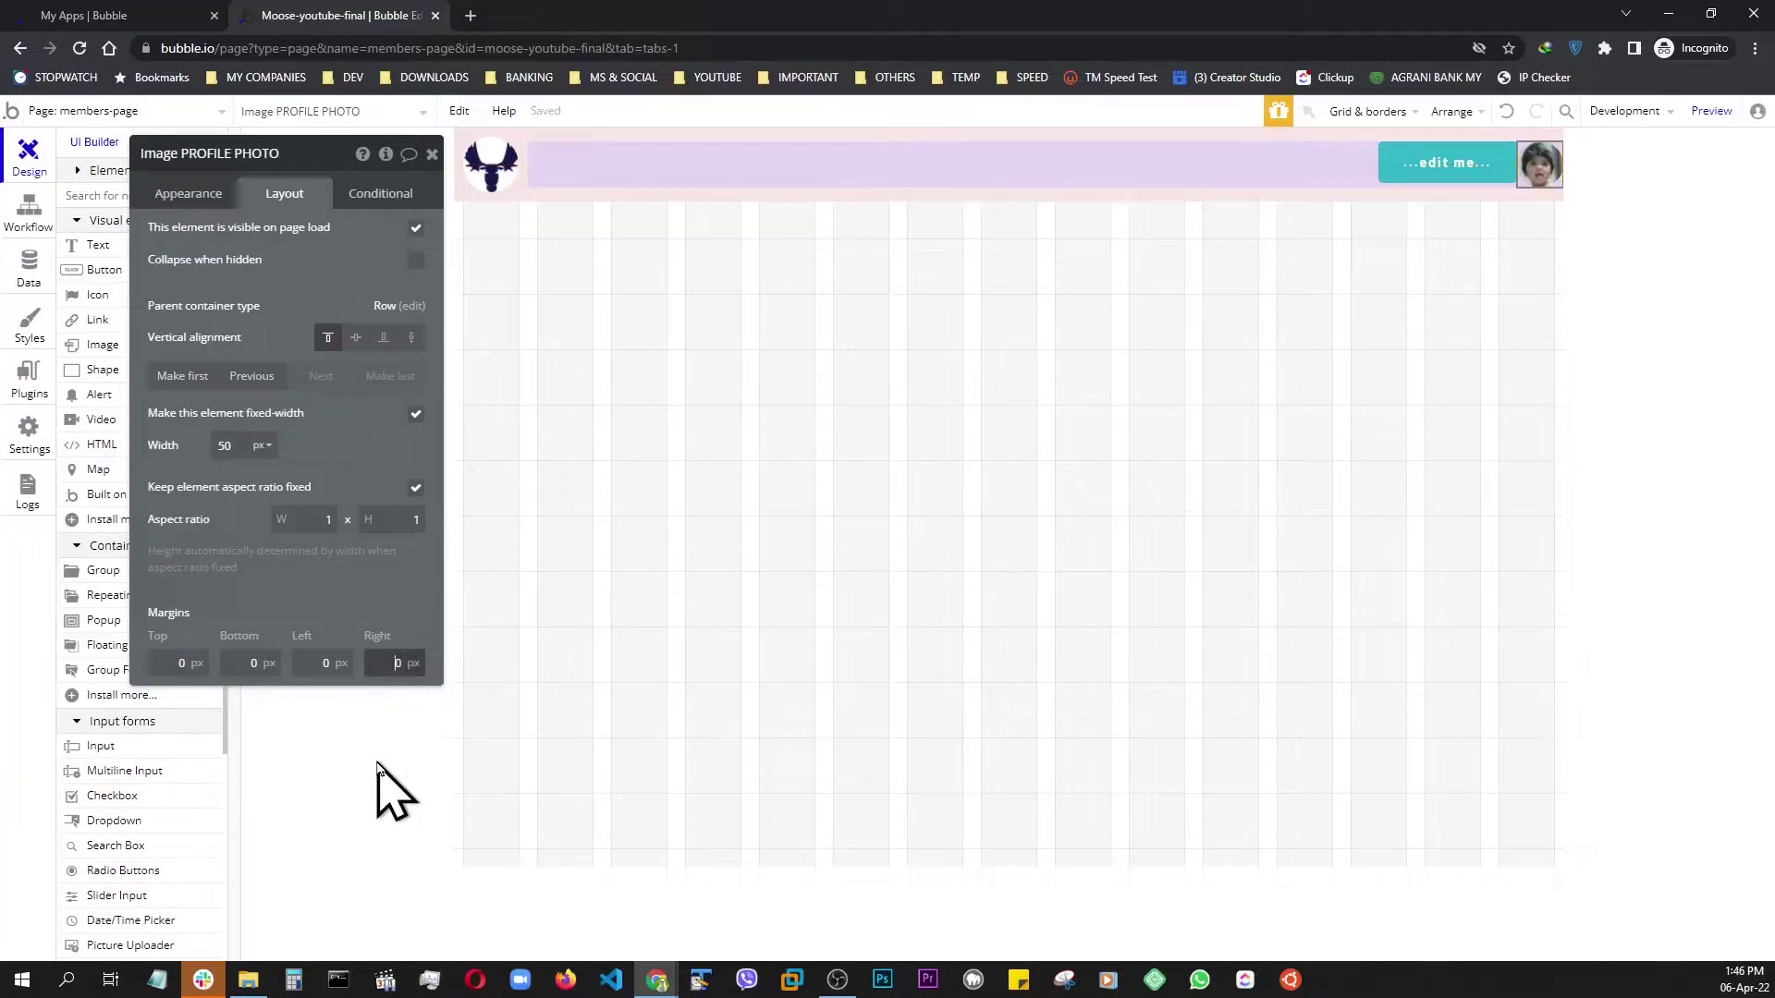
pyautogui.write('20')
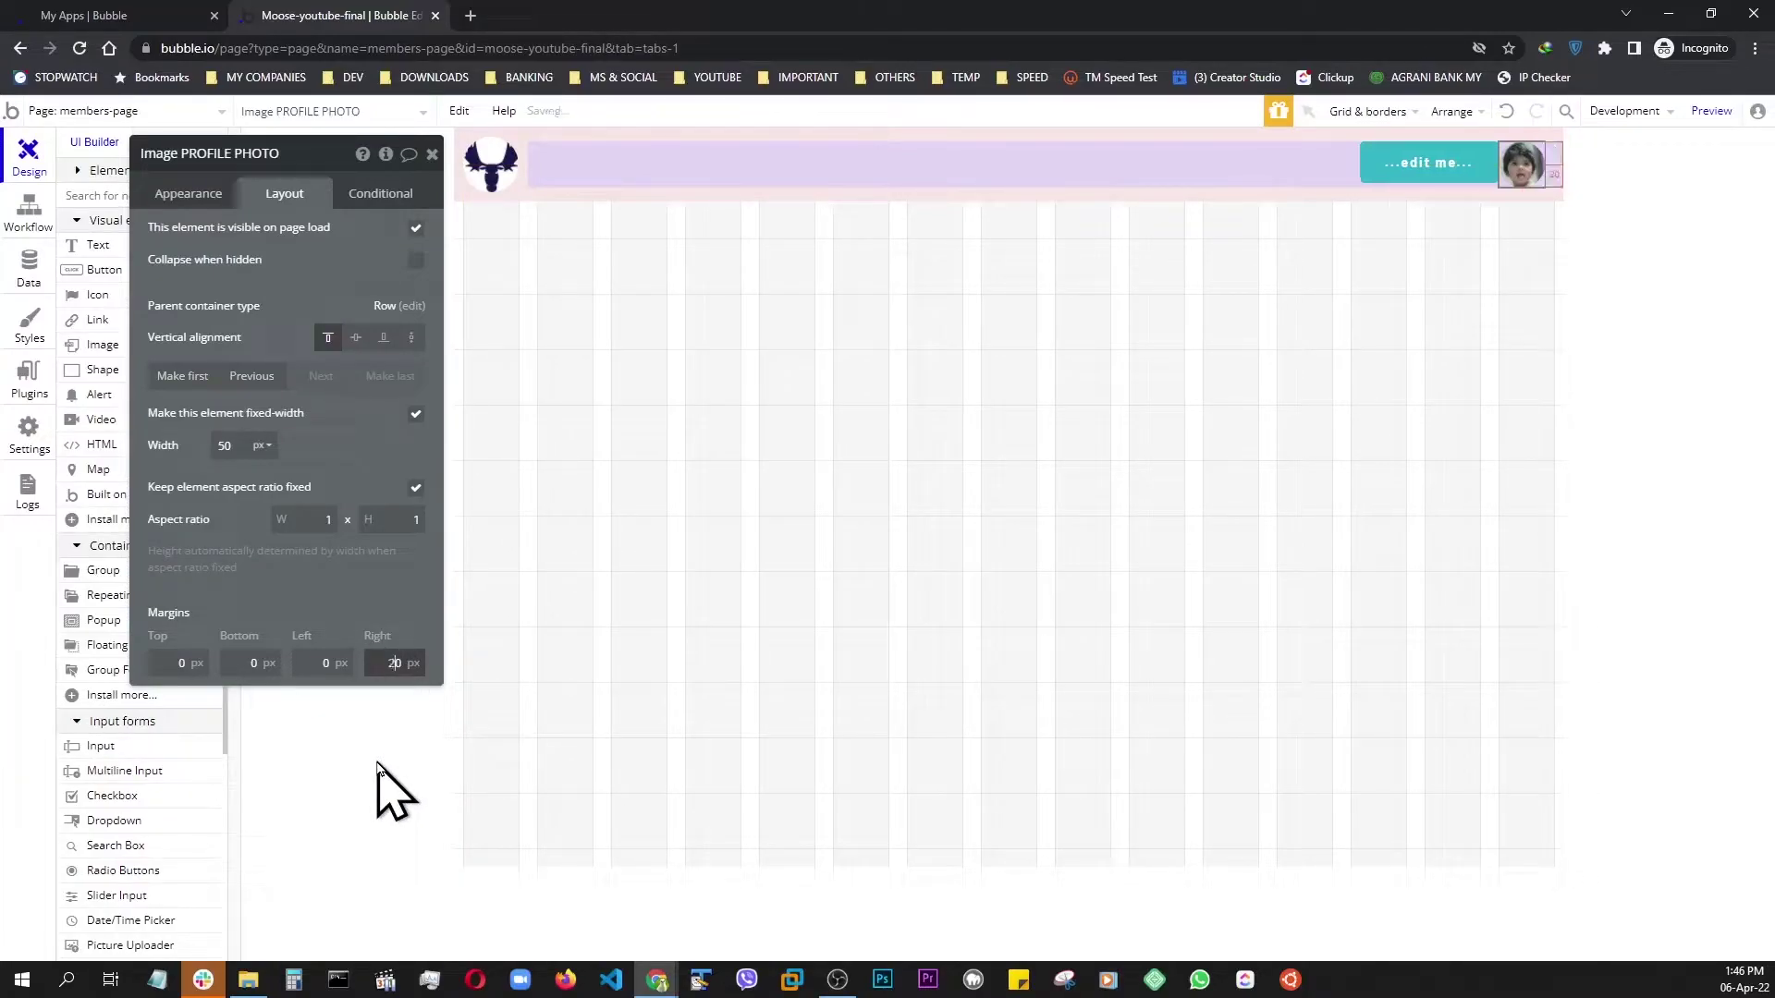
pyautogui.click(319, 664)
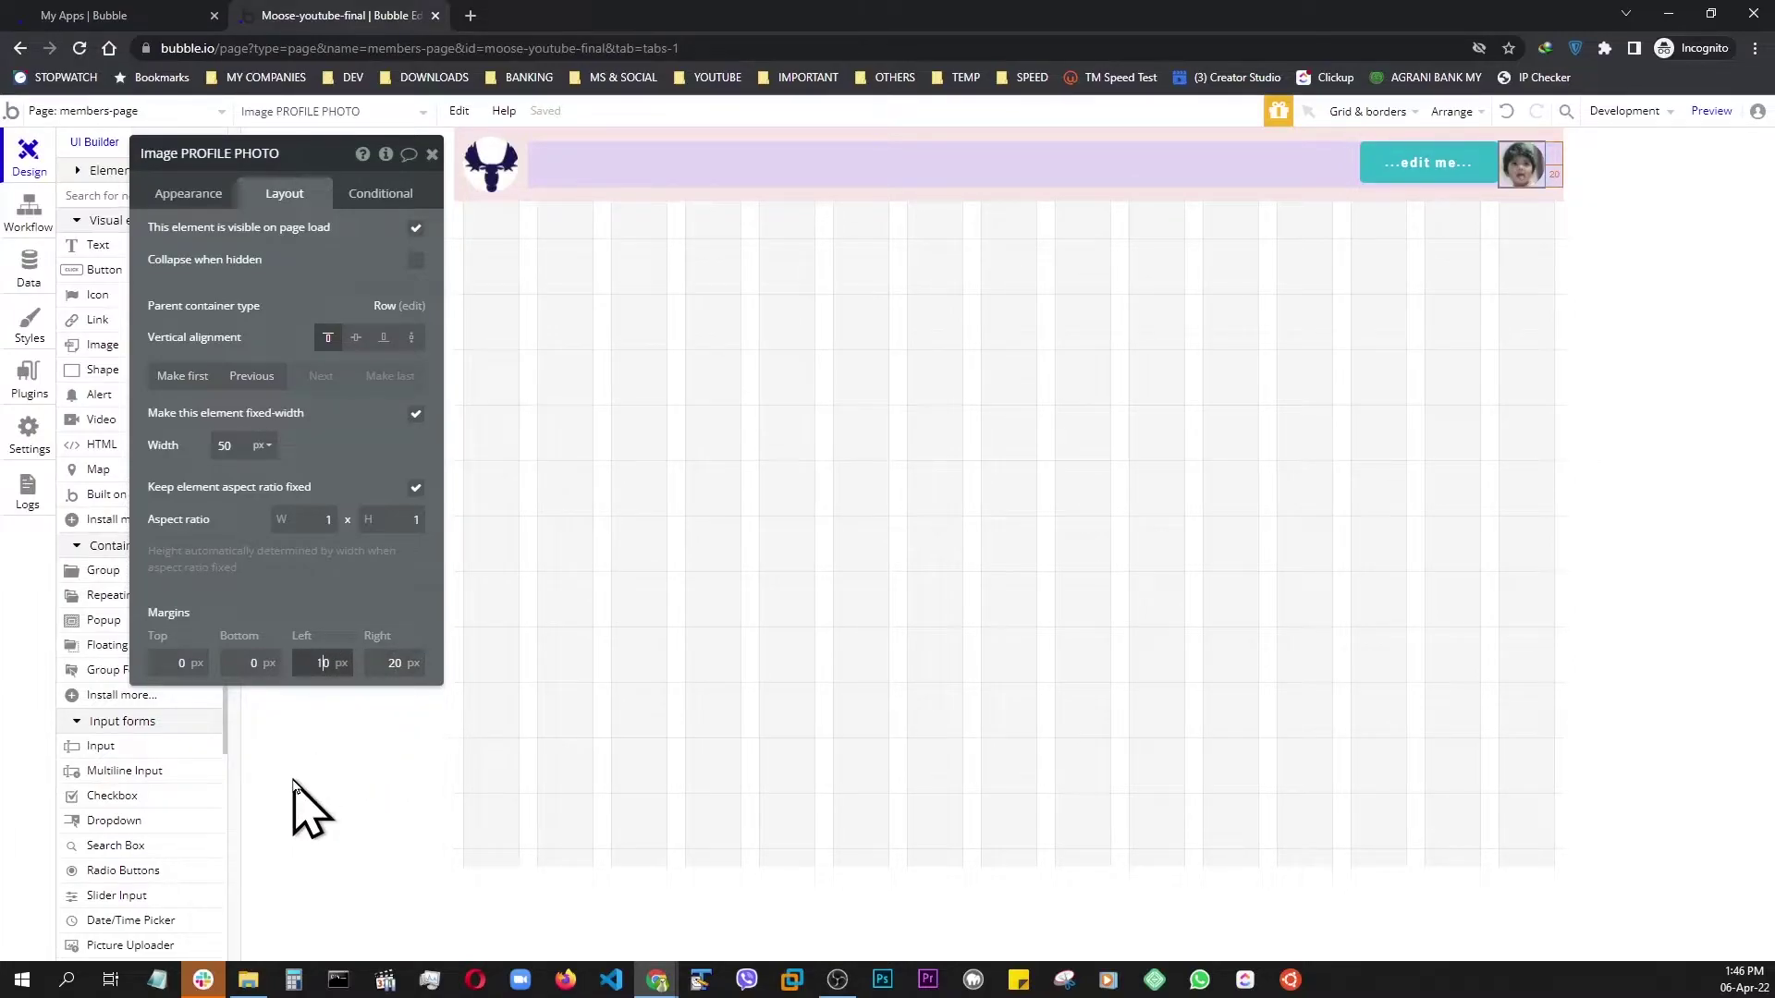
pyautogui.write('1')
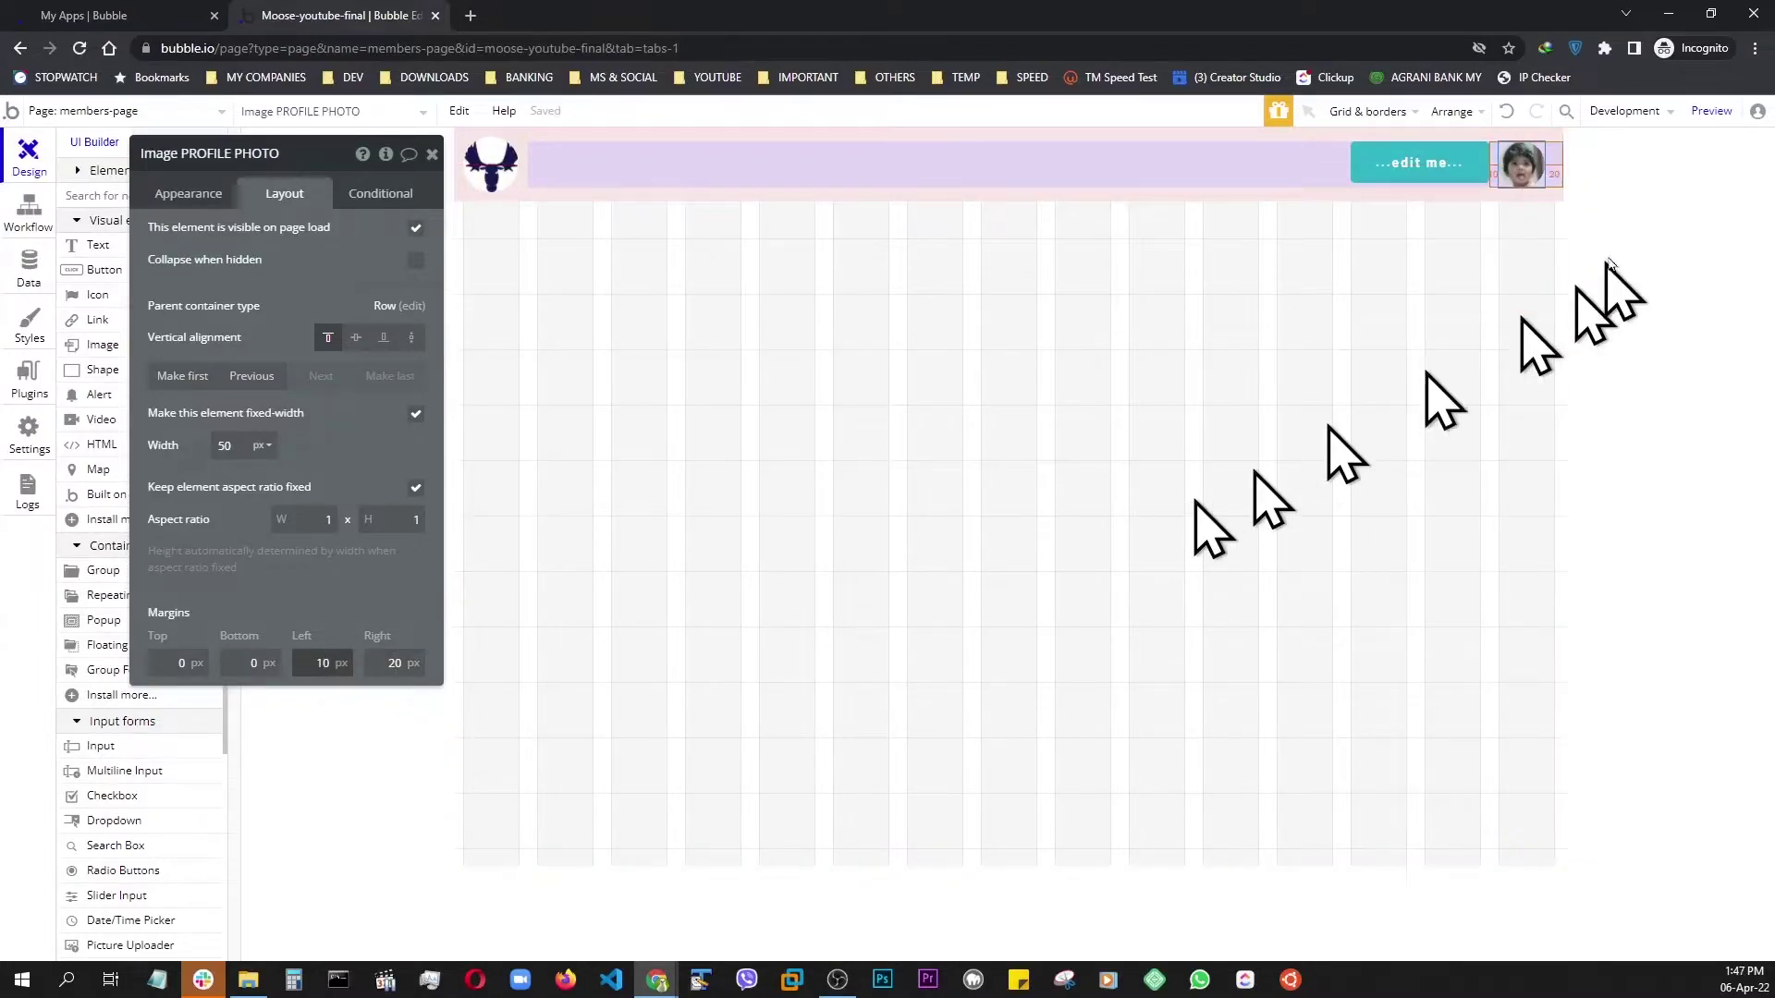
# - Preview the members page and open the browser's developer tools with the responsive device view enabled
pyautogui.click(1711, 111)
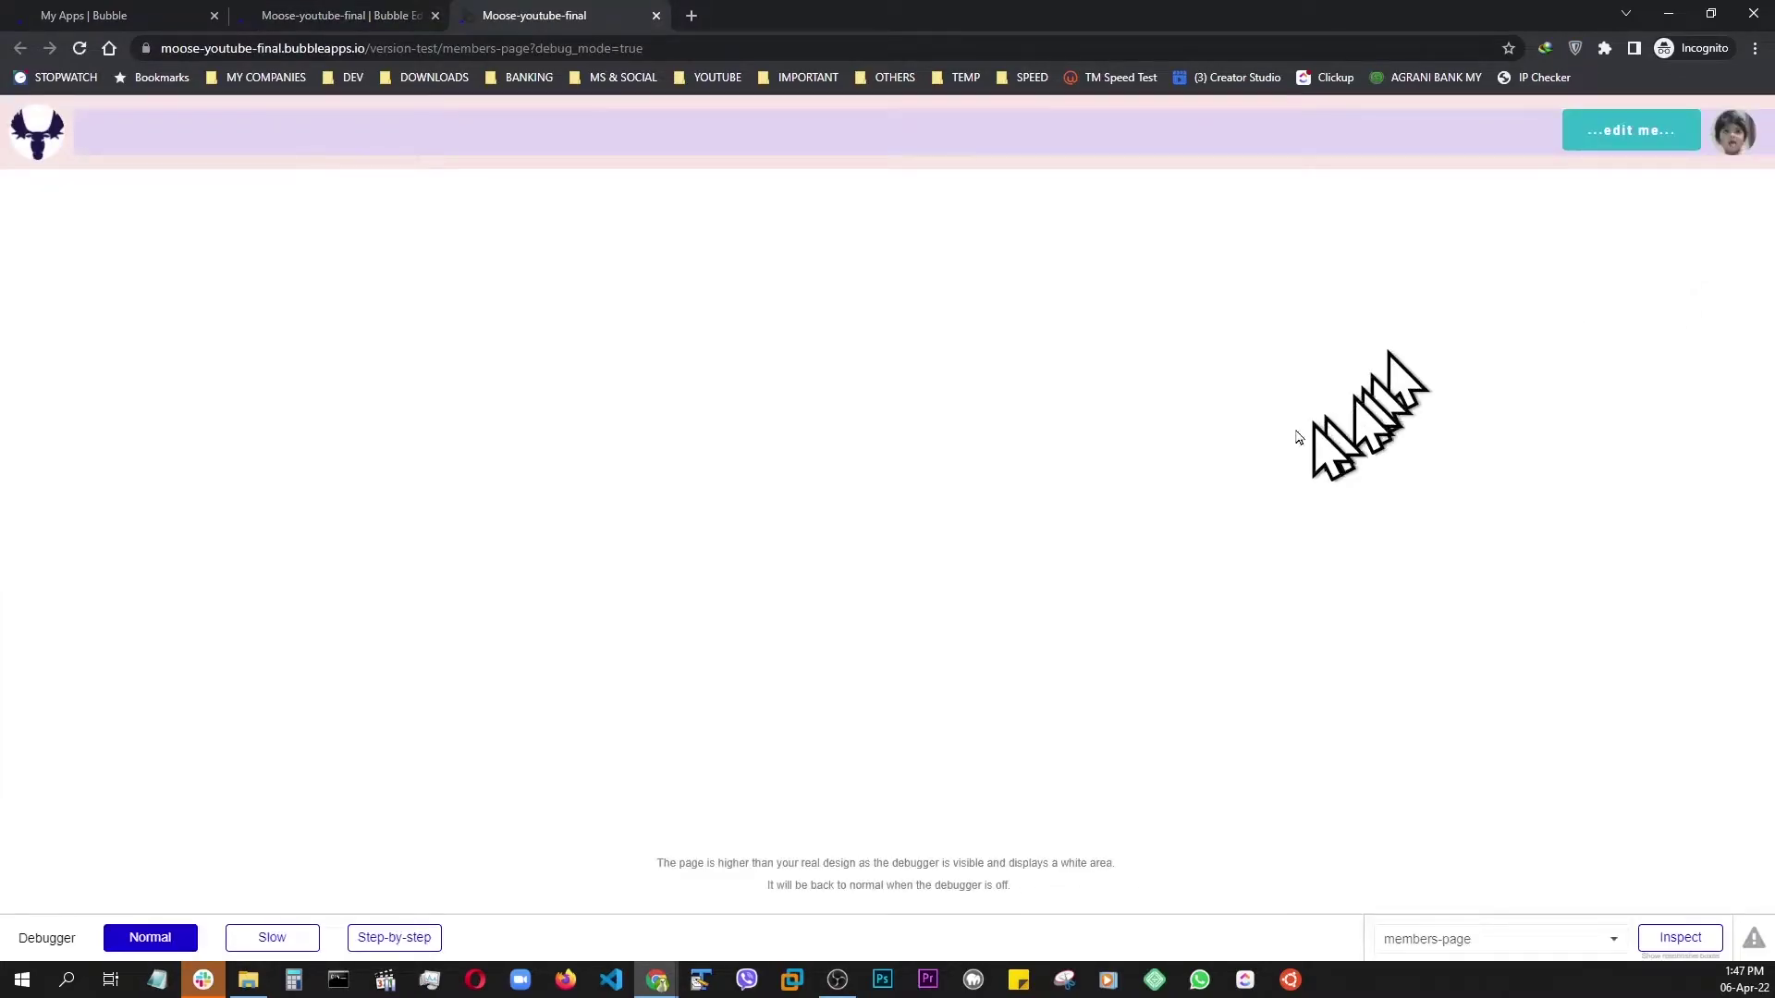
pyautogui.rightClick(926, 467)
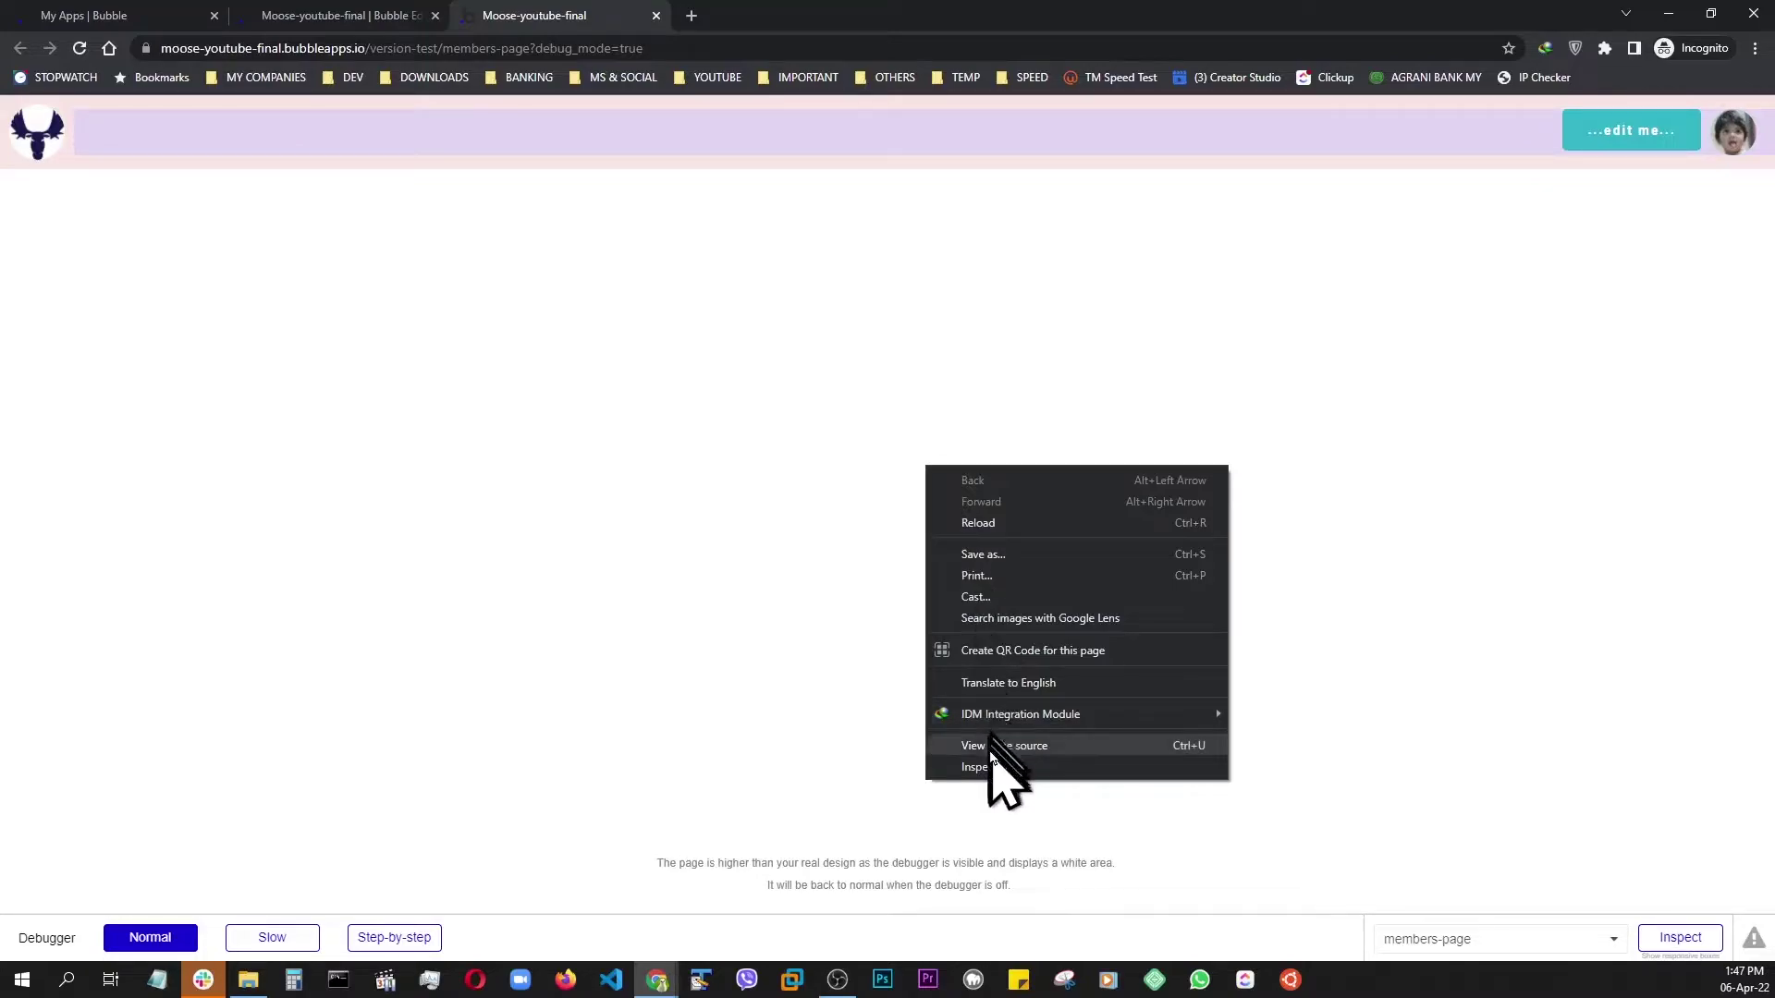
pyautogui.click(991, 769)
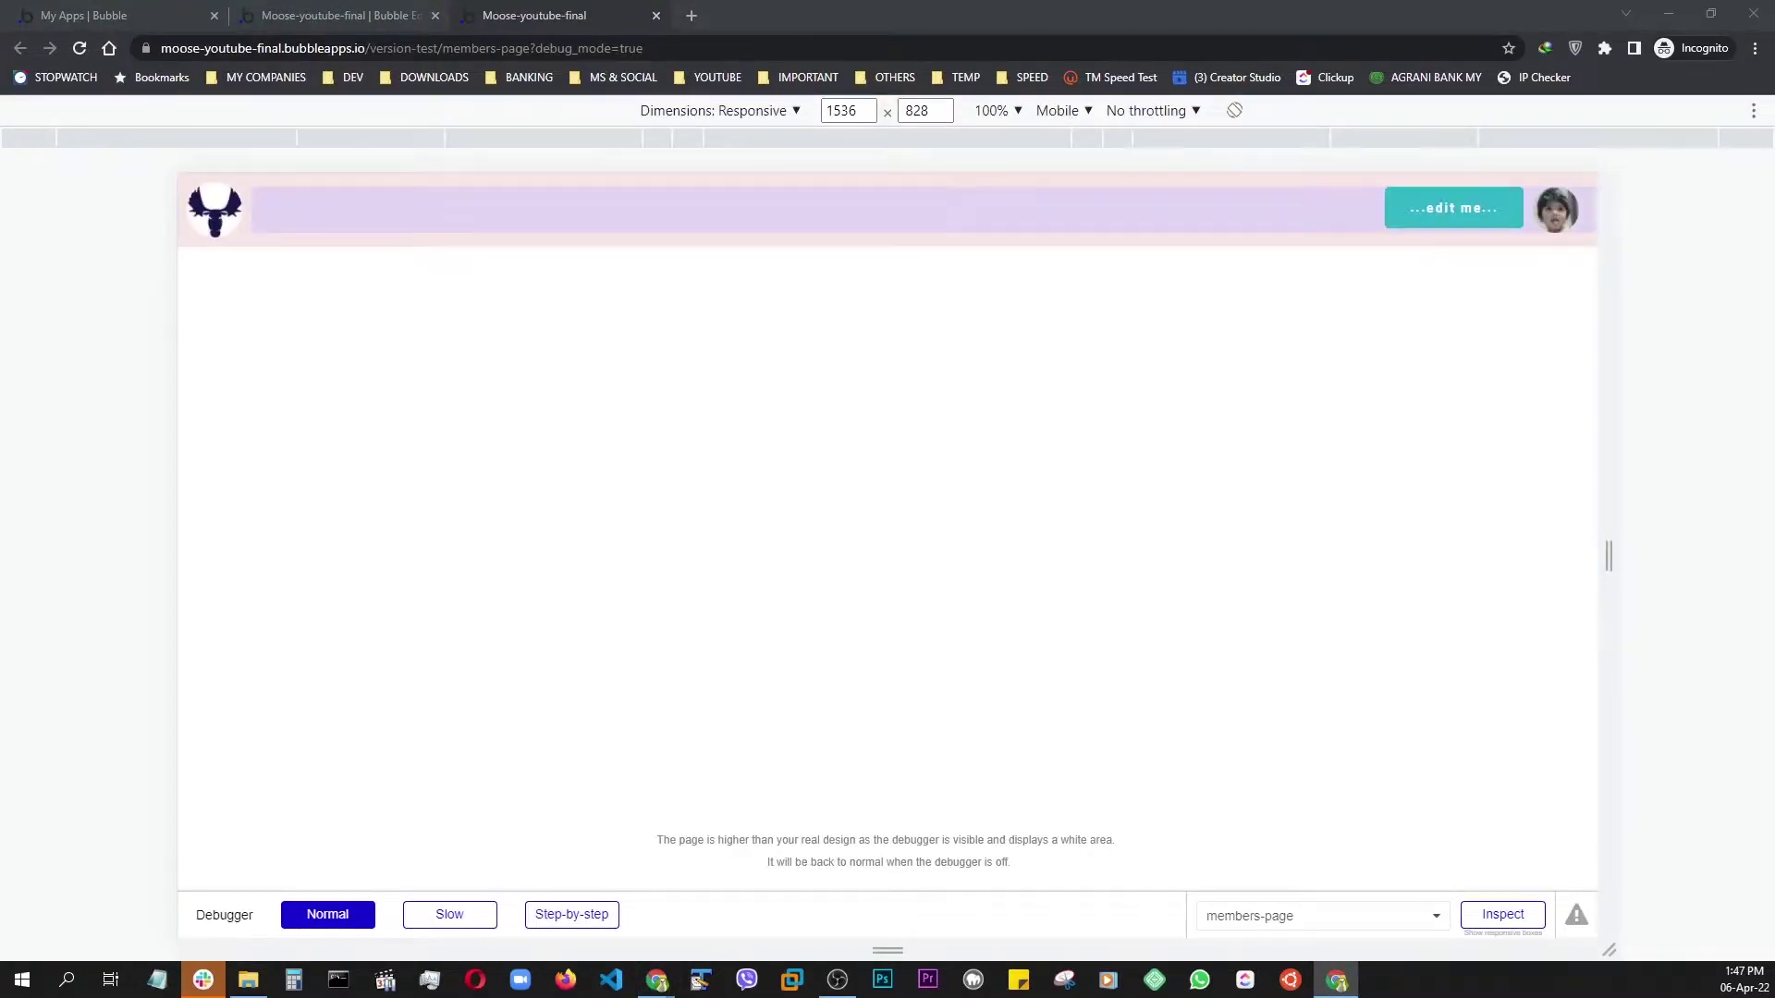
pyautogui.moveTo(1655, 138); pyautogui.dragTo(346, 149)
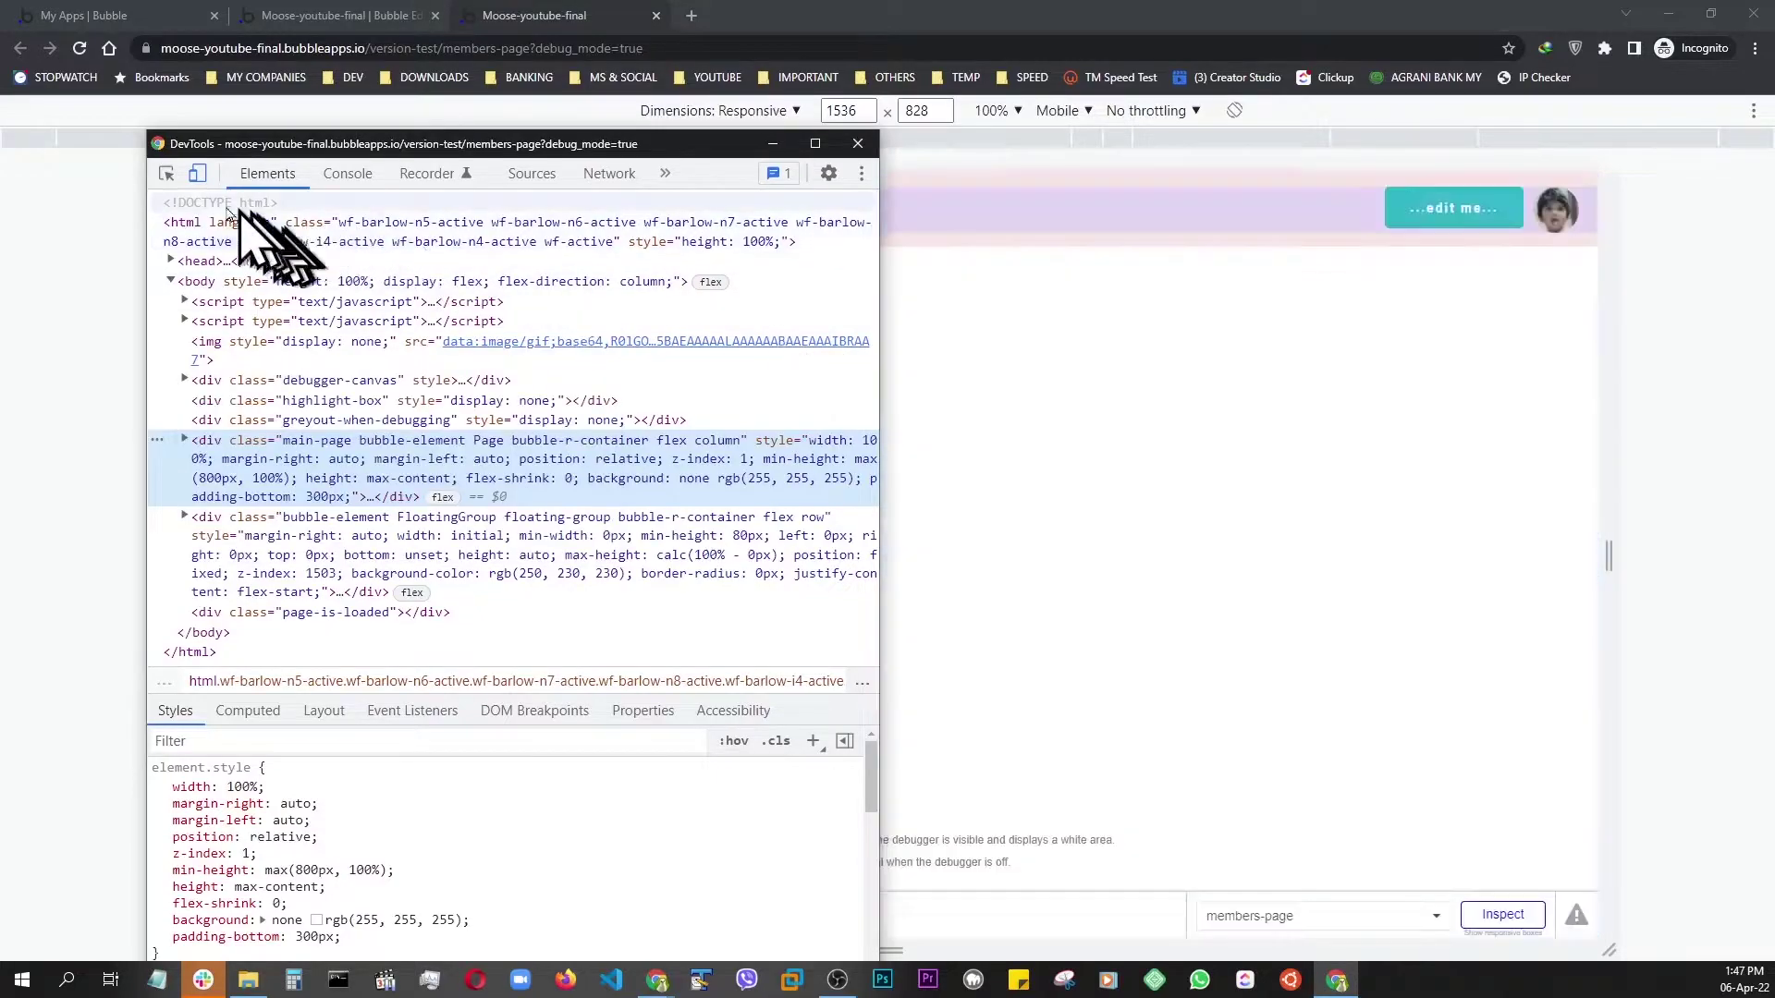
pyautogui.click(200, 175)
pyautogui.click(200, 176)
pyautogui.click(200, 175)
pyautogui.click(200, 176)
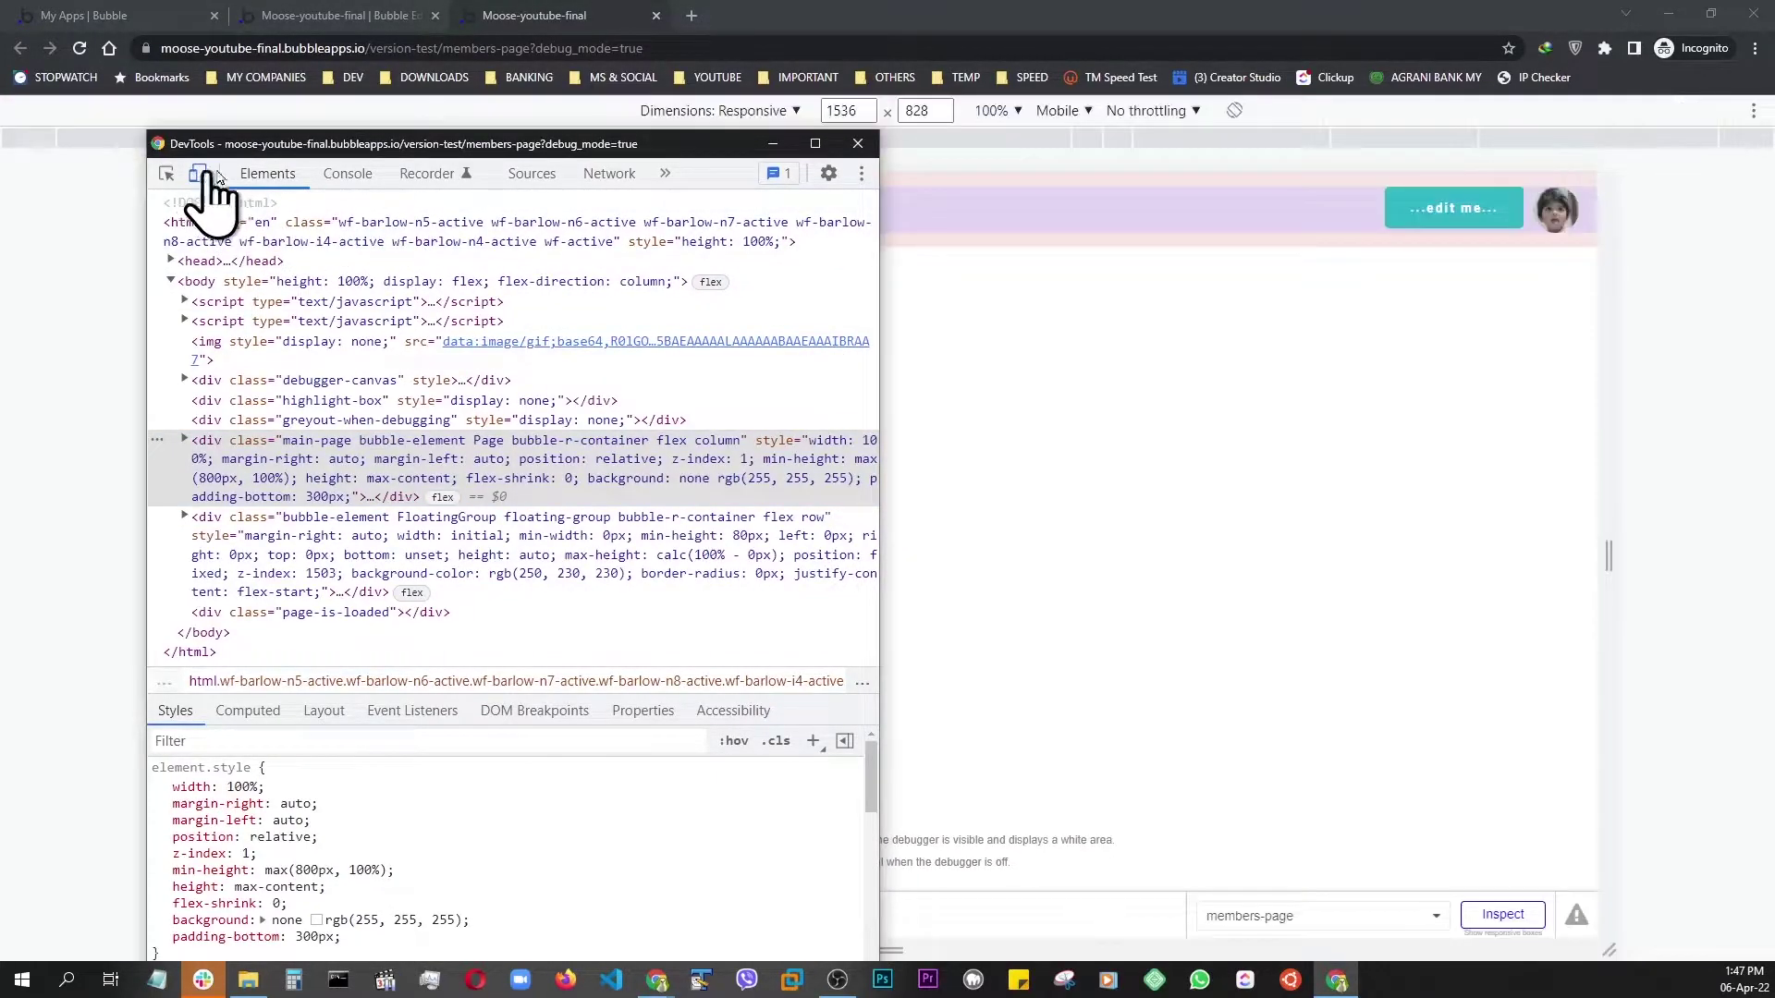
pyautogui.moveTo(319, 148); pyautogui.dragTo(1774, 144)
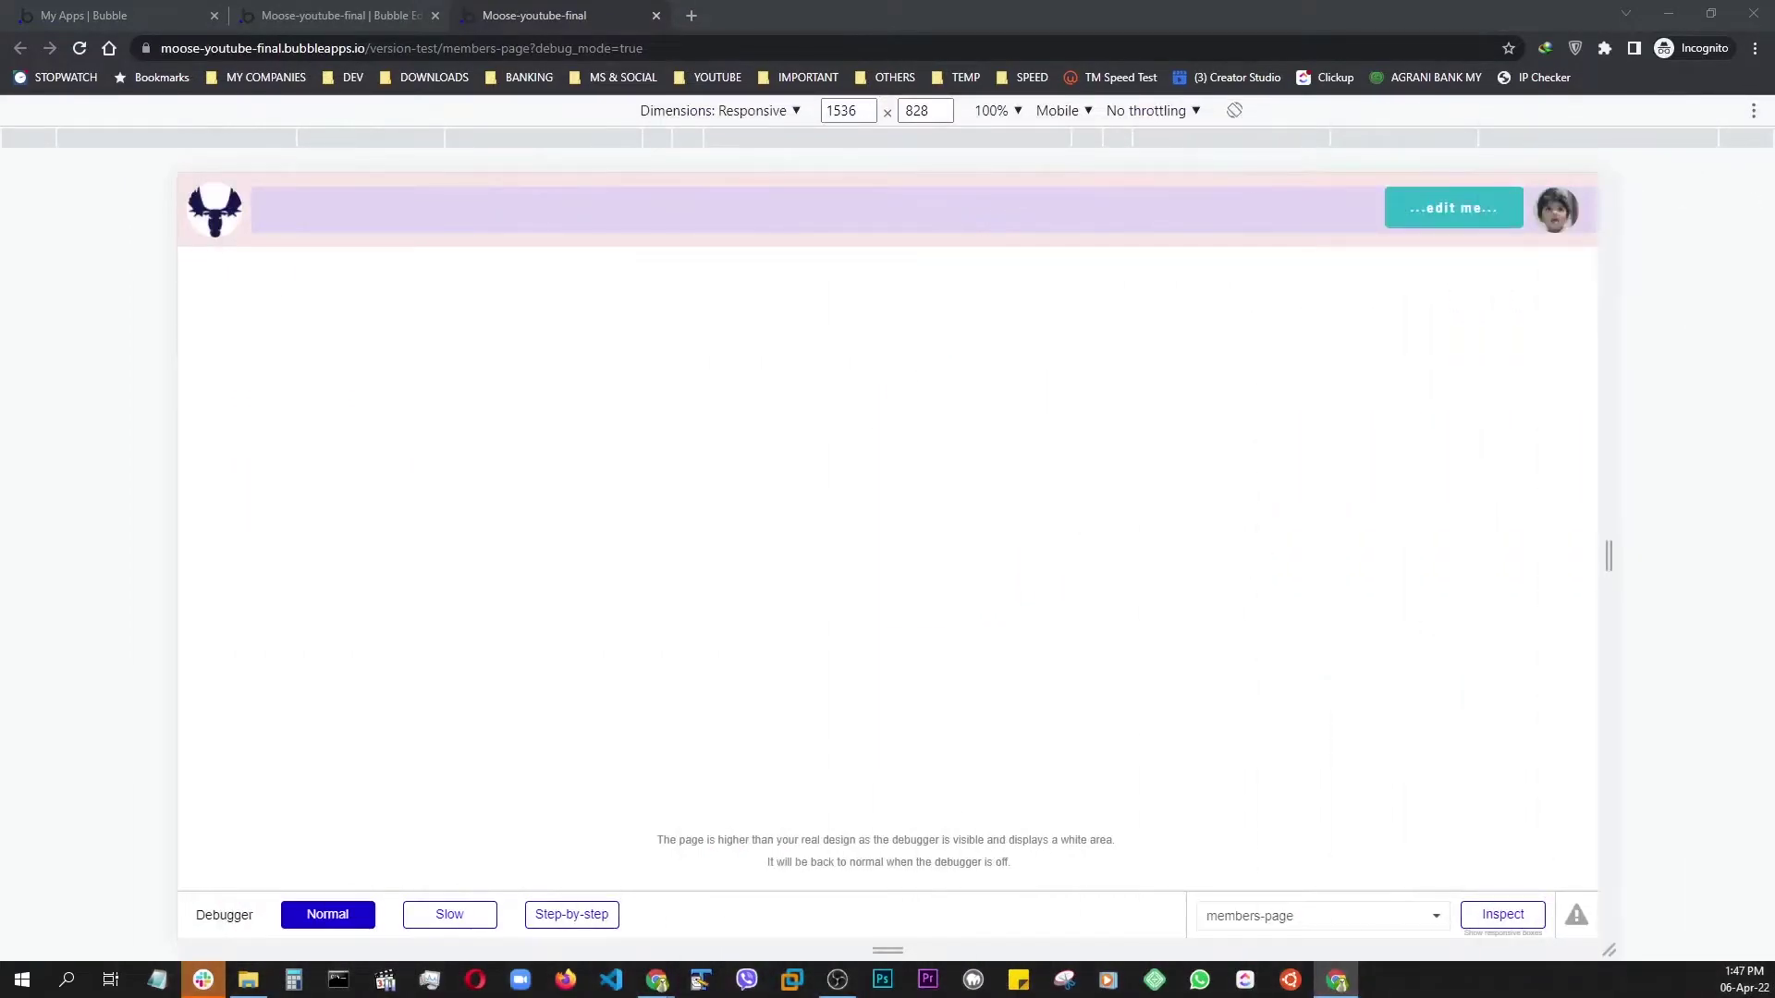
# - Check the header at viewport widths of about 420 and 350 px and with the Samsung Galaxy S8+ preset
pyautogui.moveTo(1610, 556); pyautogui.dragTo(1092, 622)
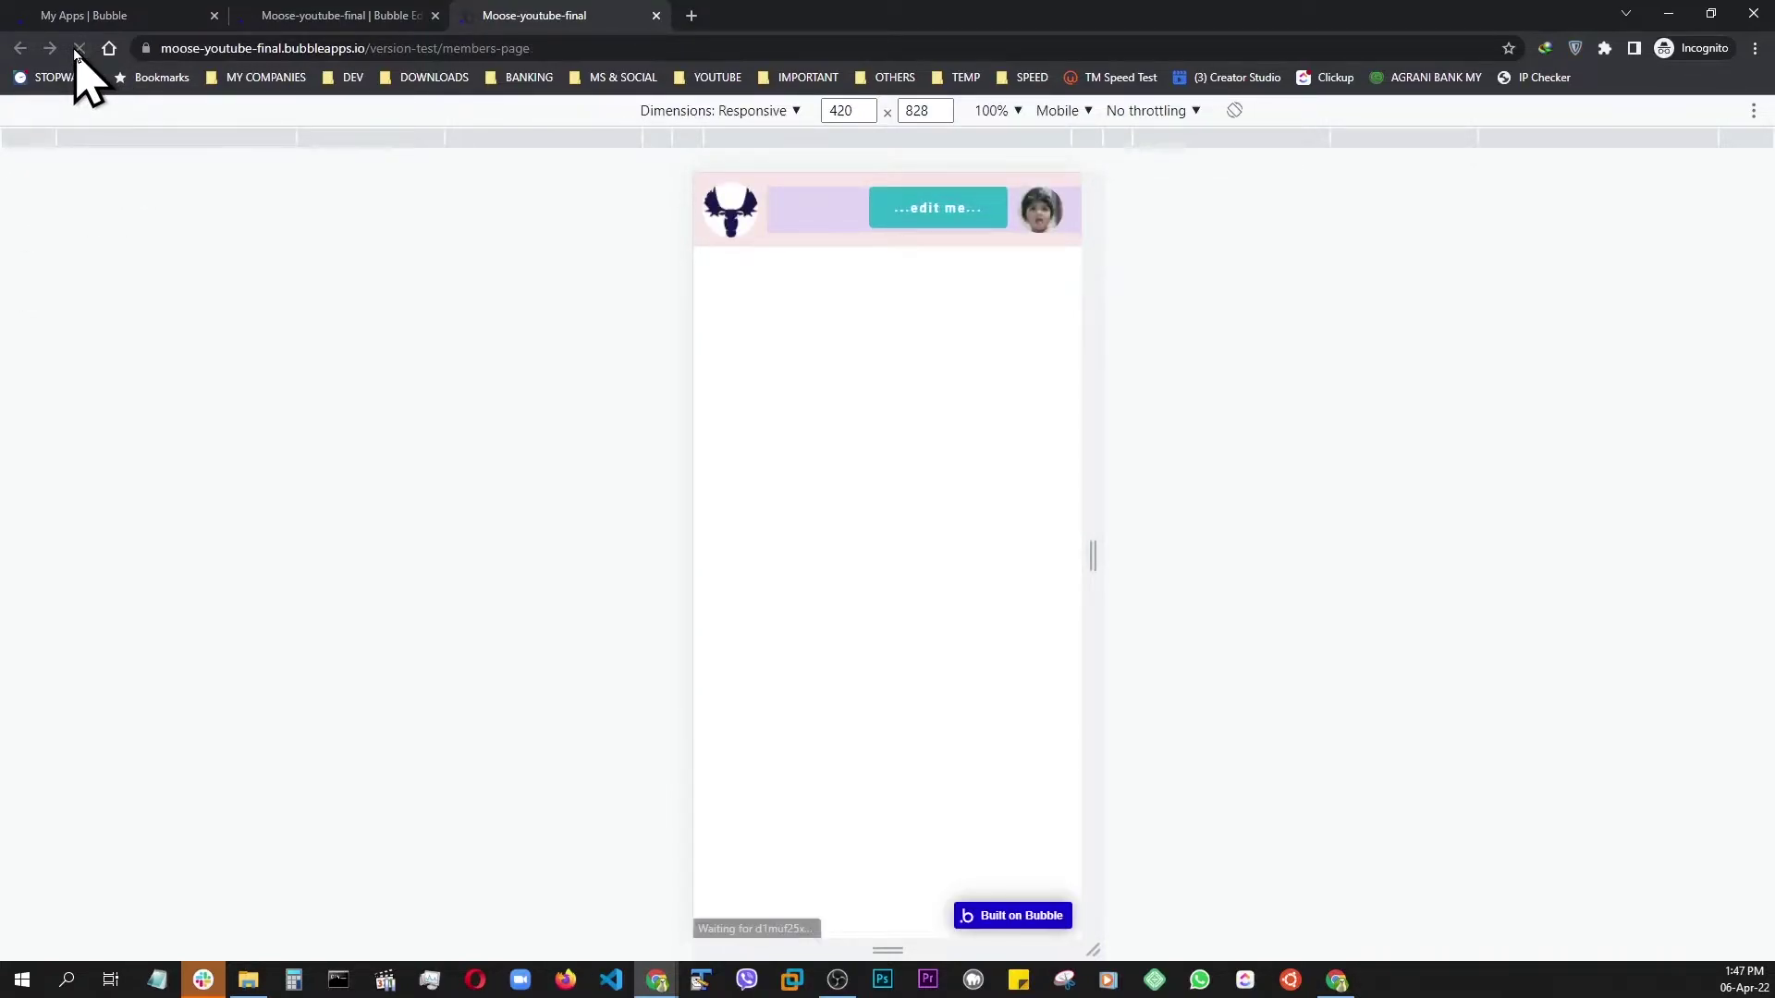
pyautogui.moveTo(1094, 534); pyautogui.dragTo(1054, 551)
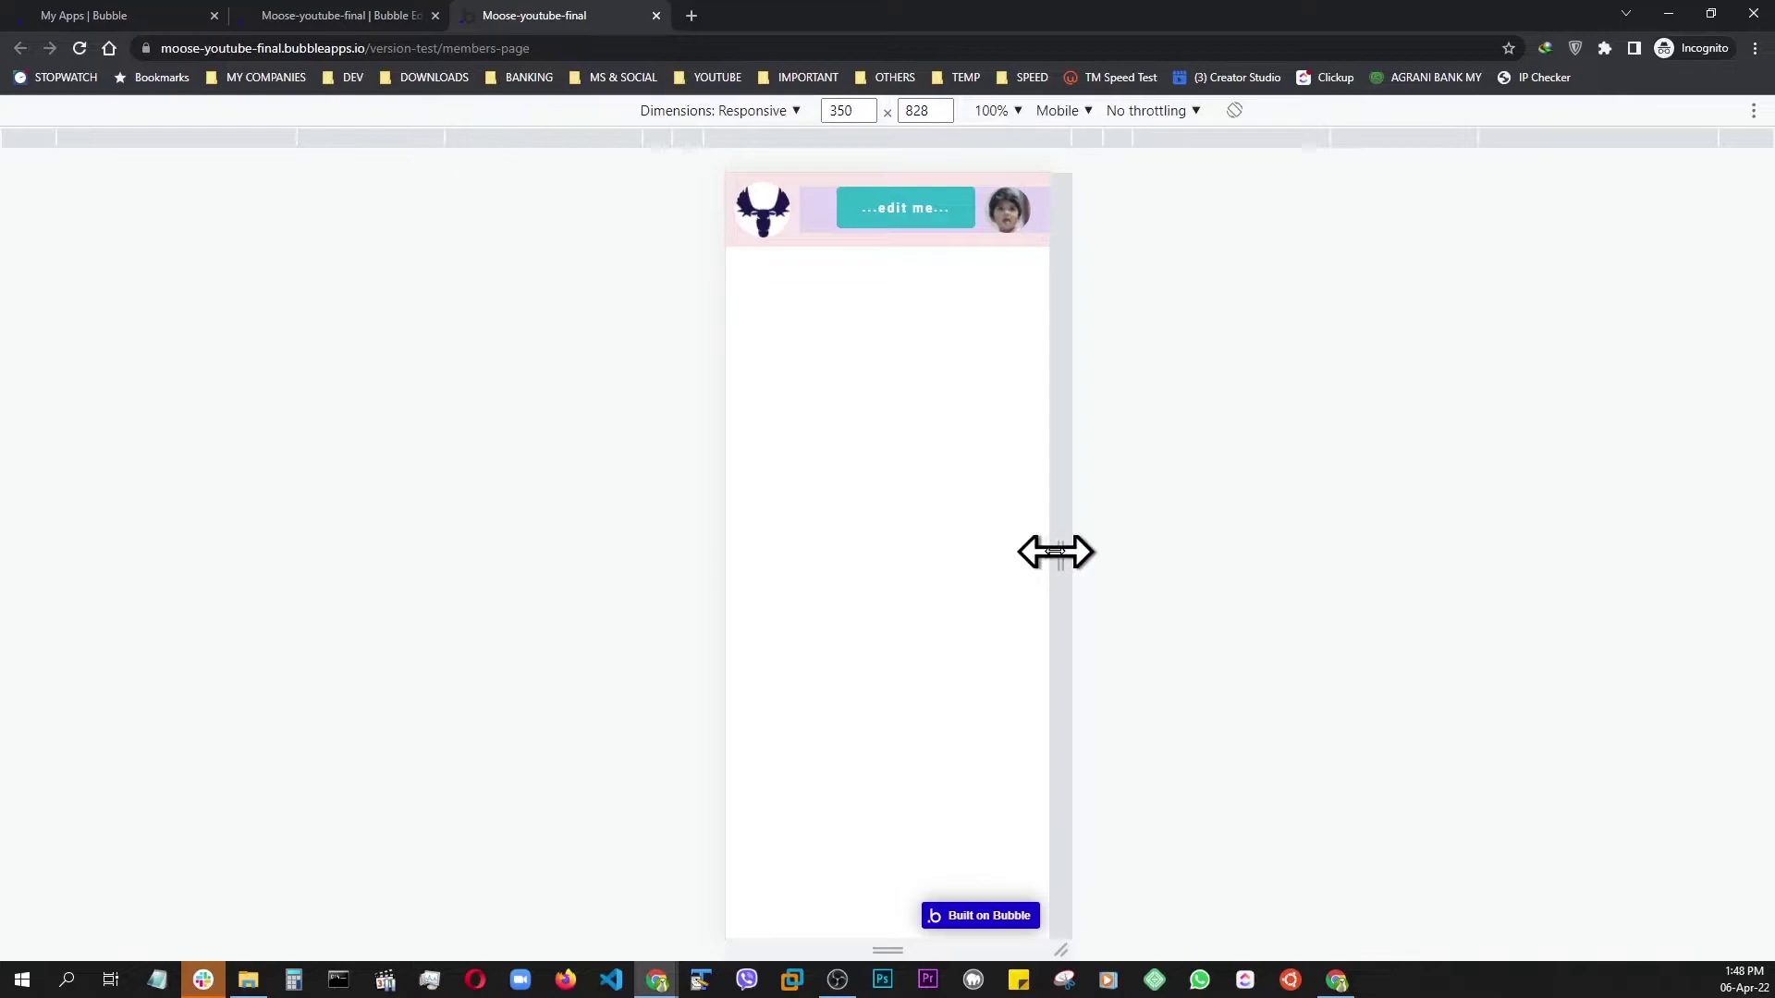
pyautogui.click(558, 83)
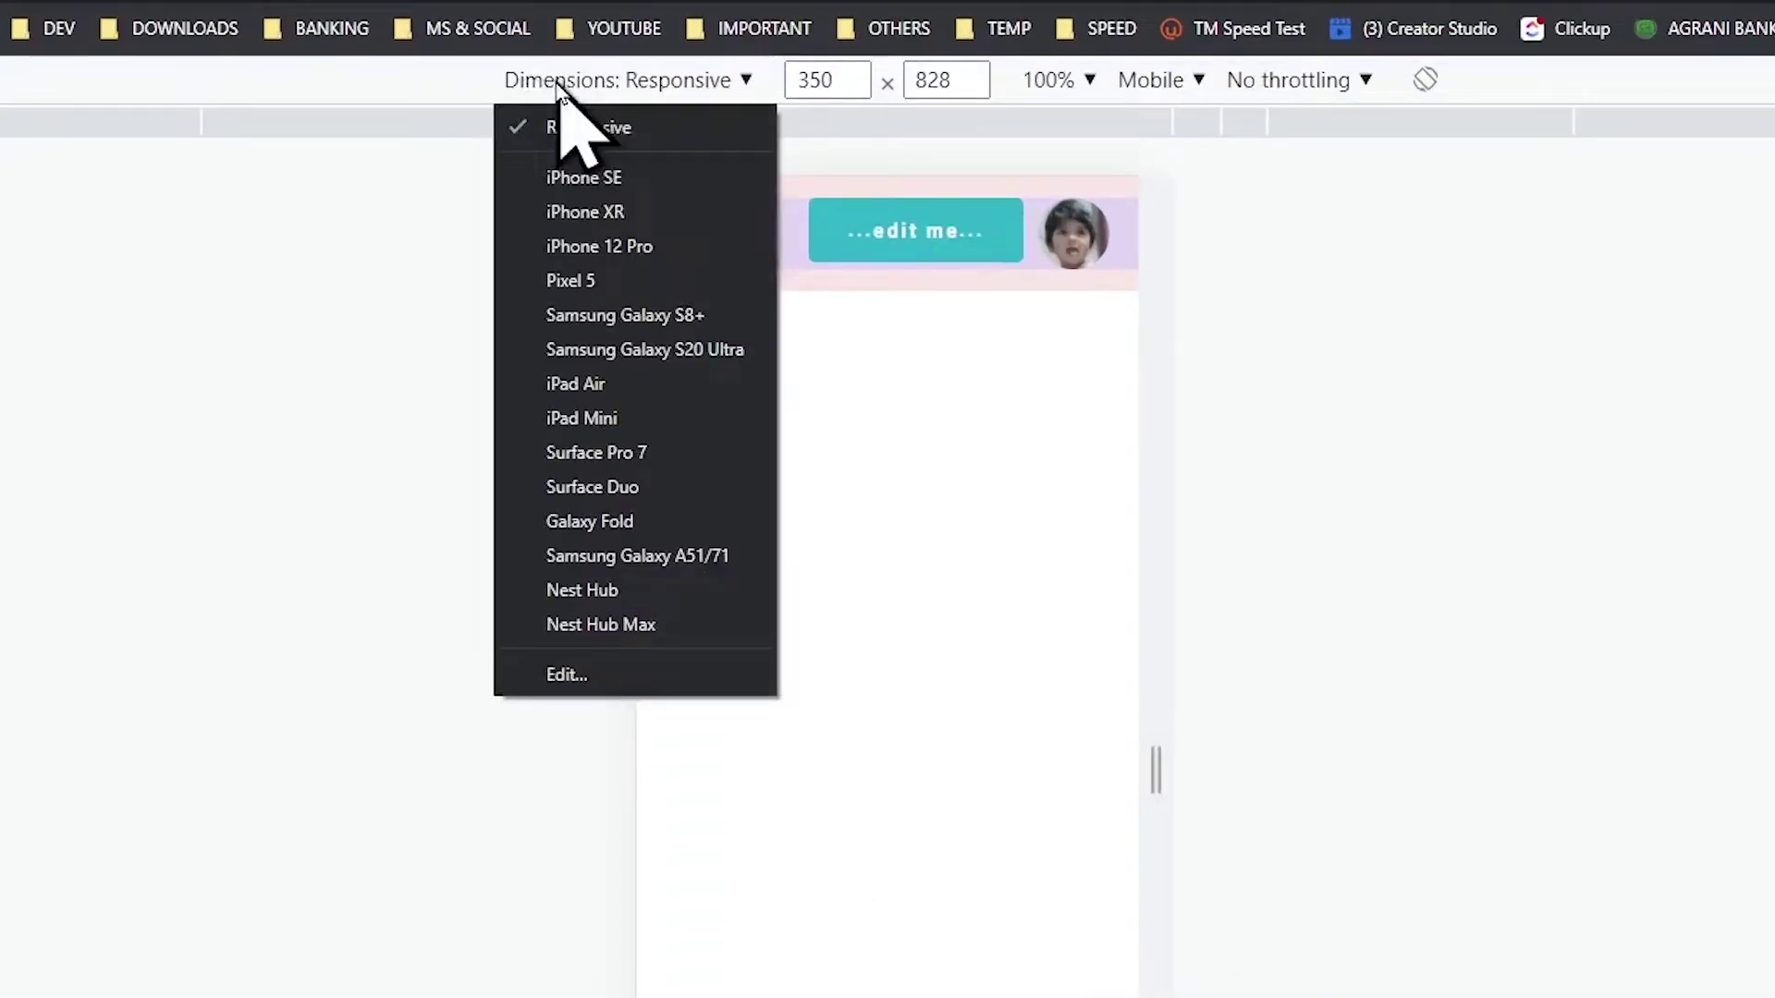
pyautogui.click(592, 319)
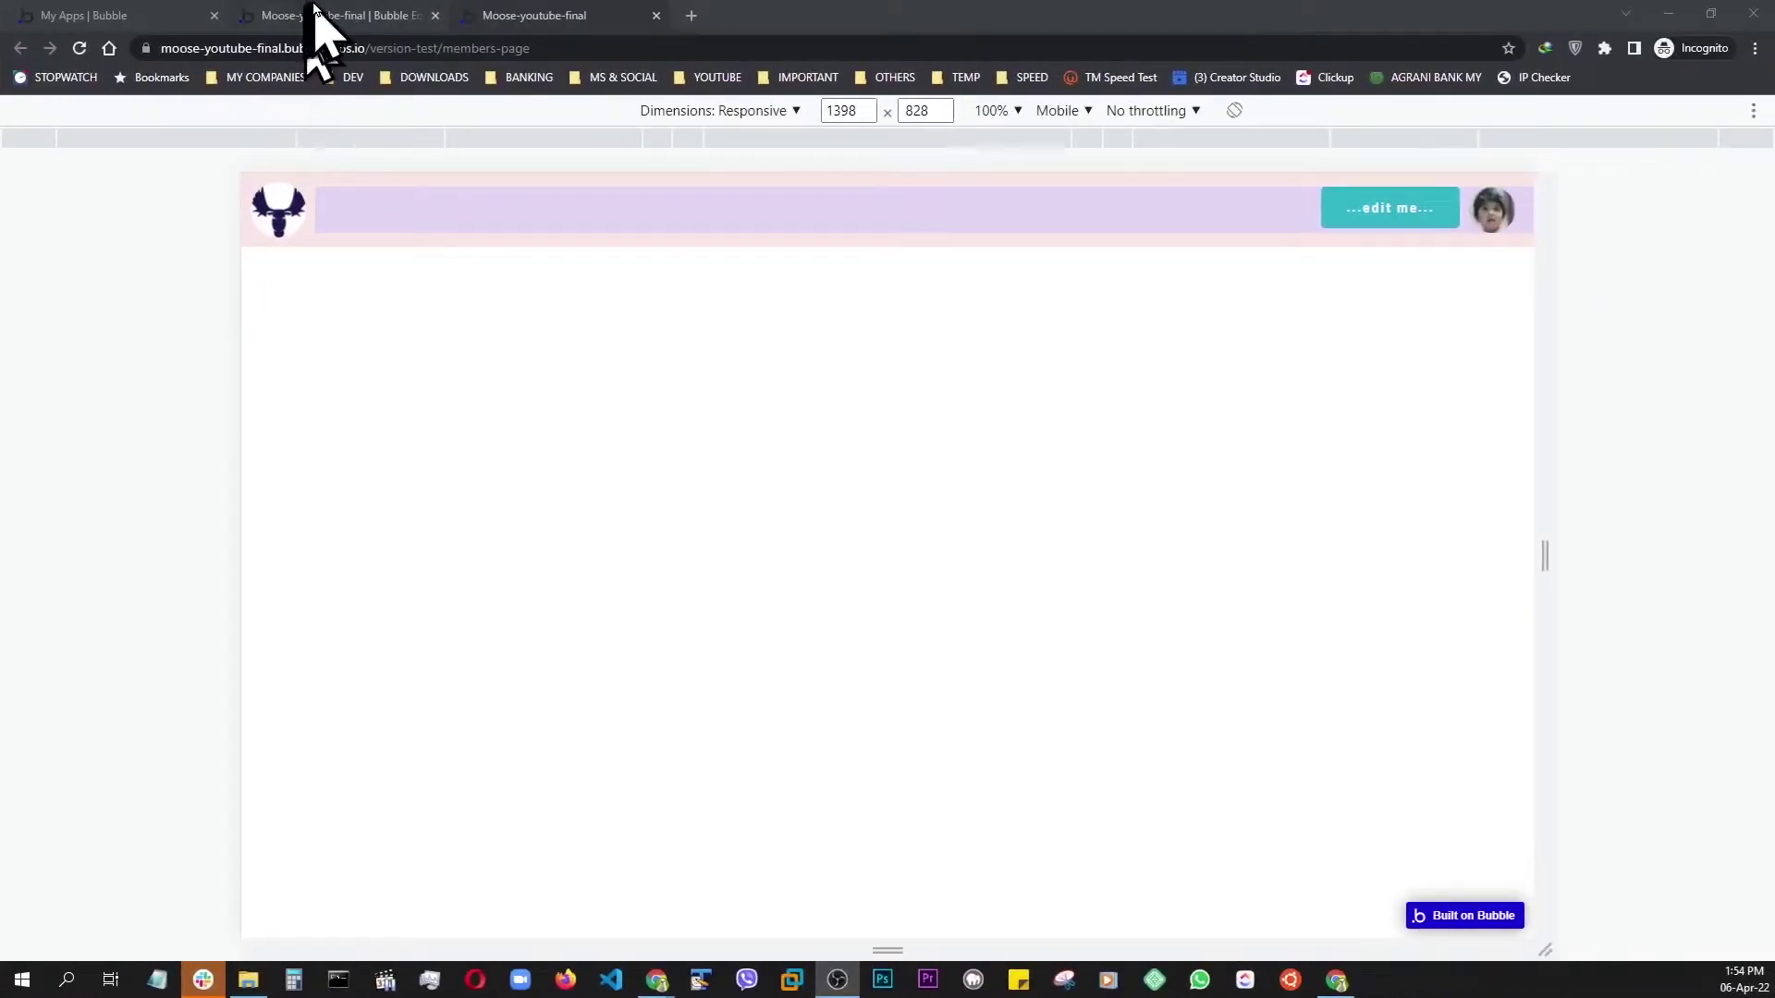
# - Return to the Bubble editor, add a floating group to the members page and rename it FloatingGroup SIDEBAR
pyautogui.click(323, 17)
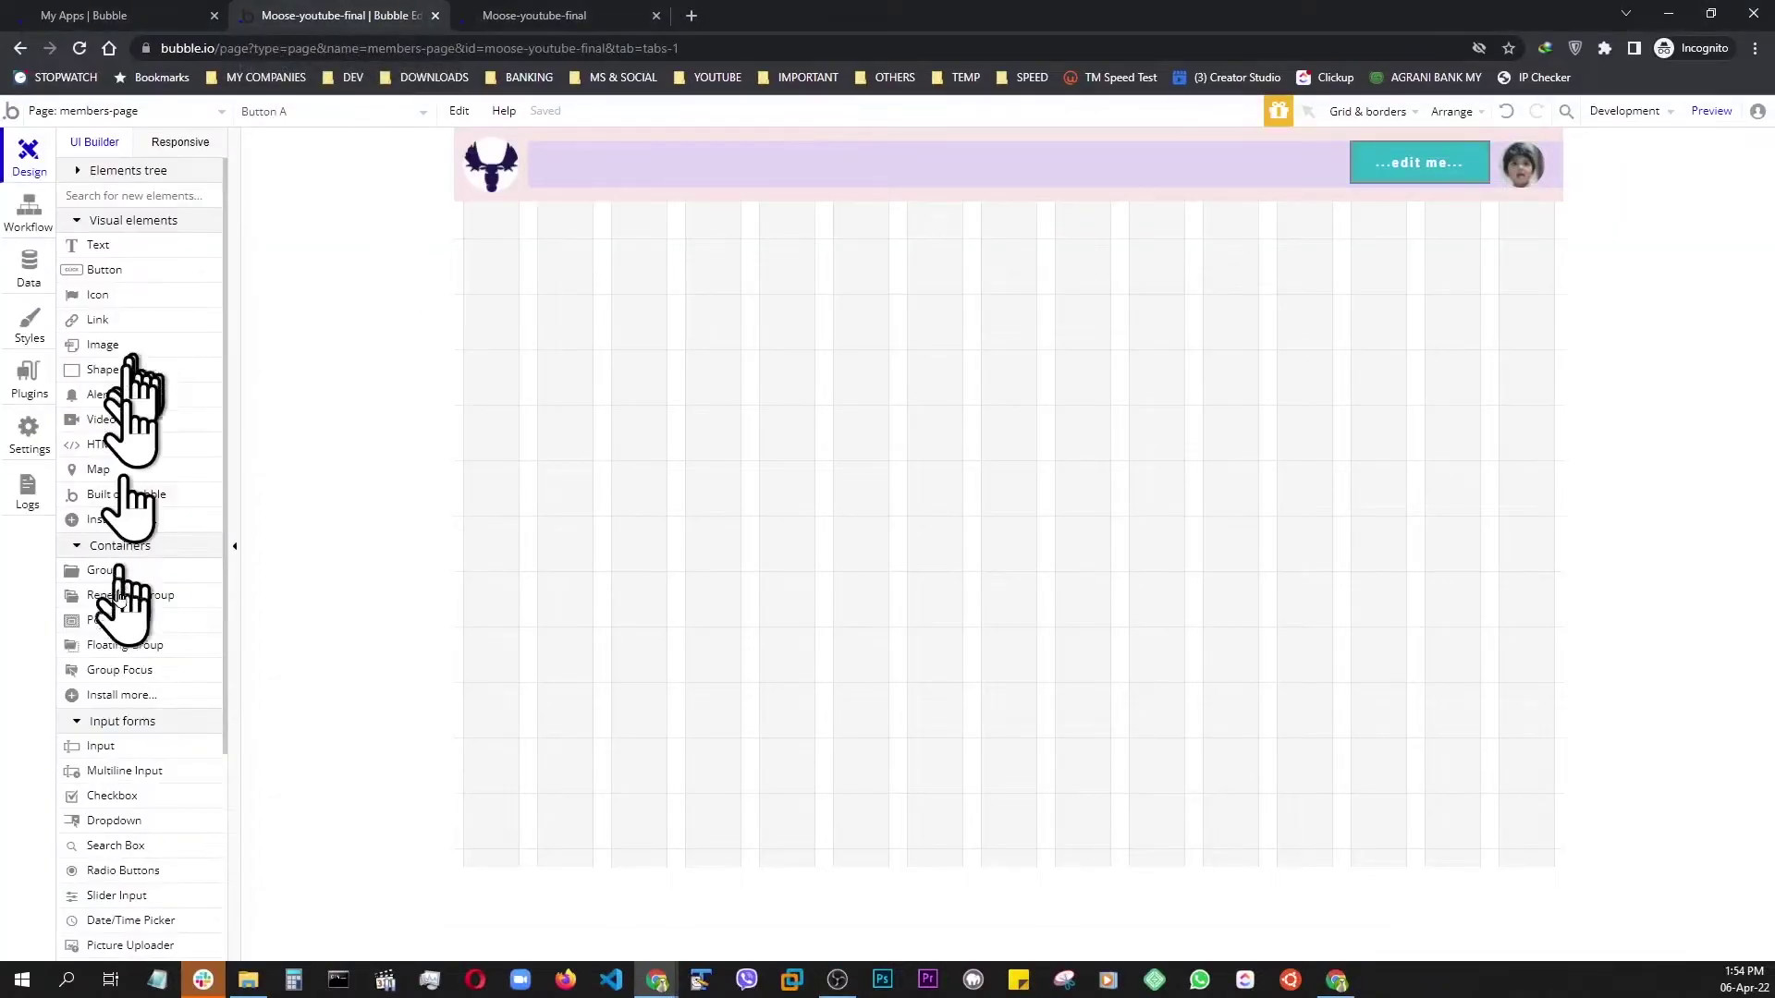
pyautogui.click(128, 652)
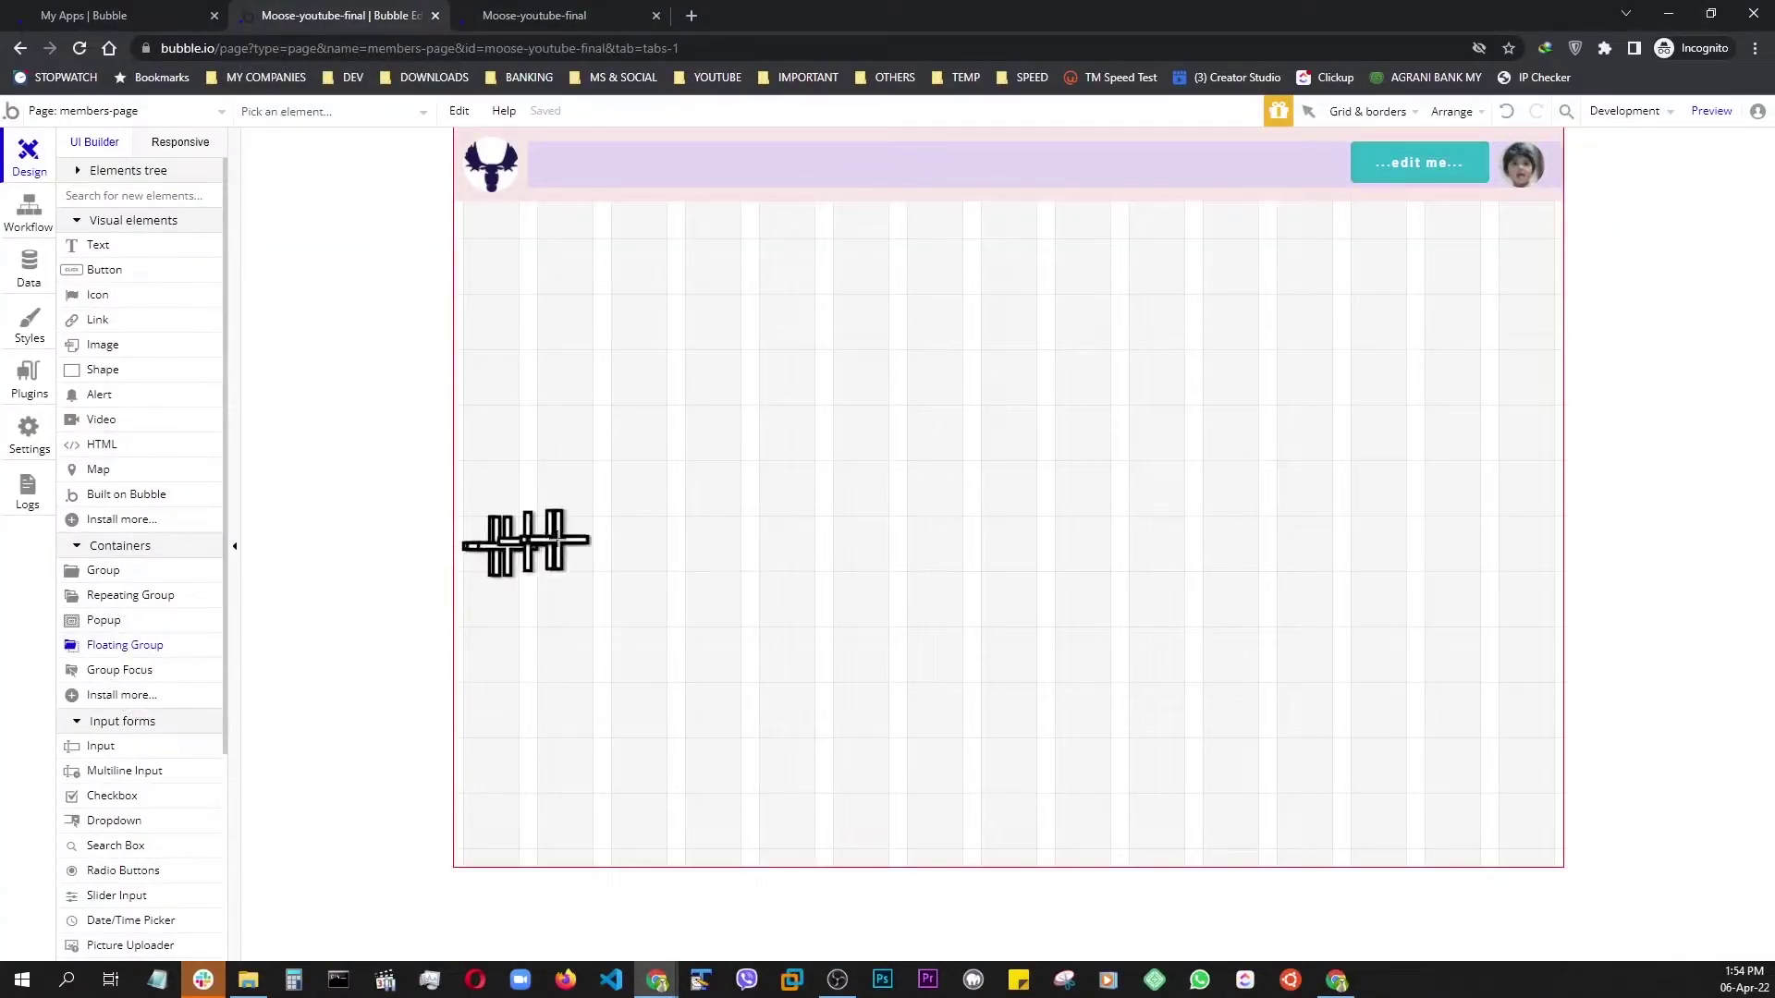
pyautogui.click(555, 555)
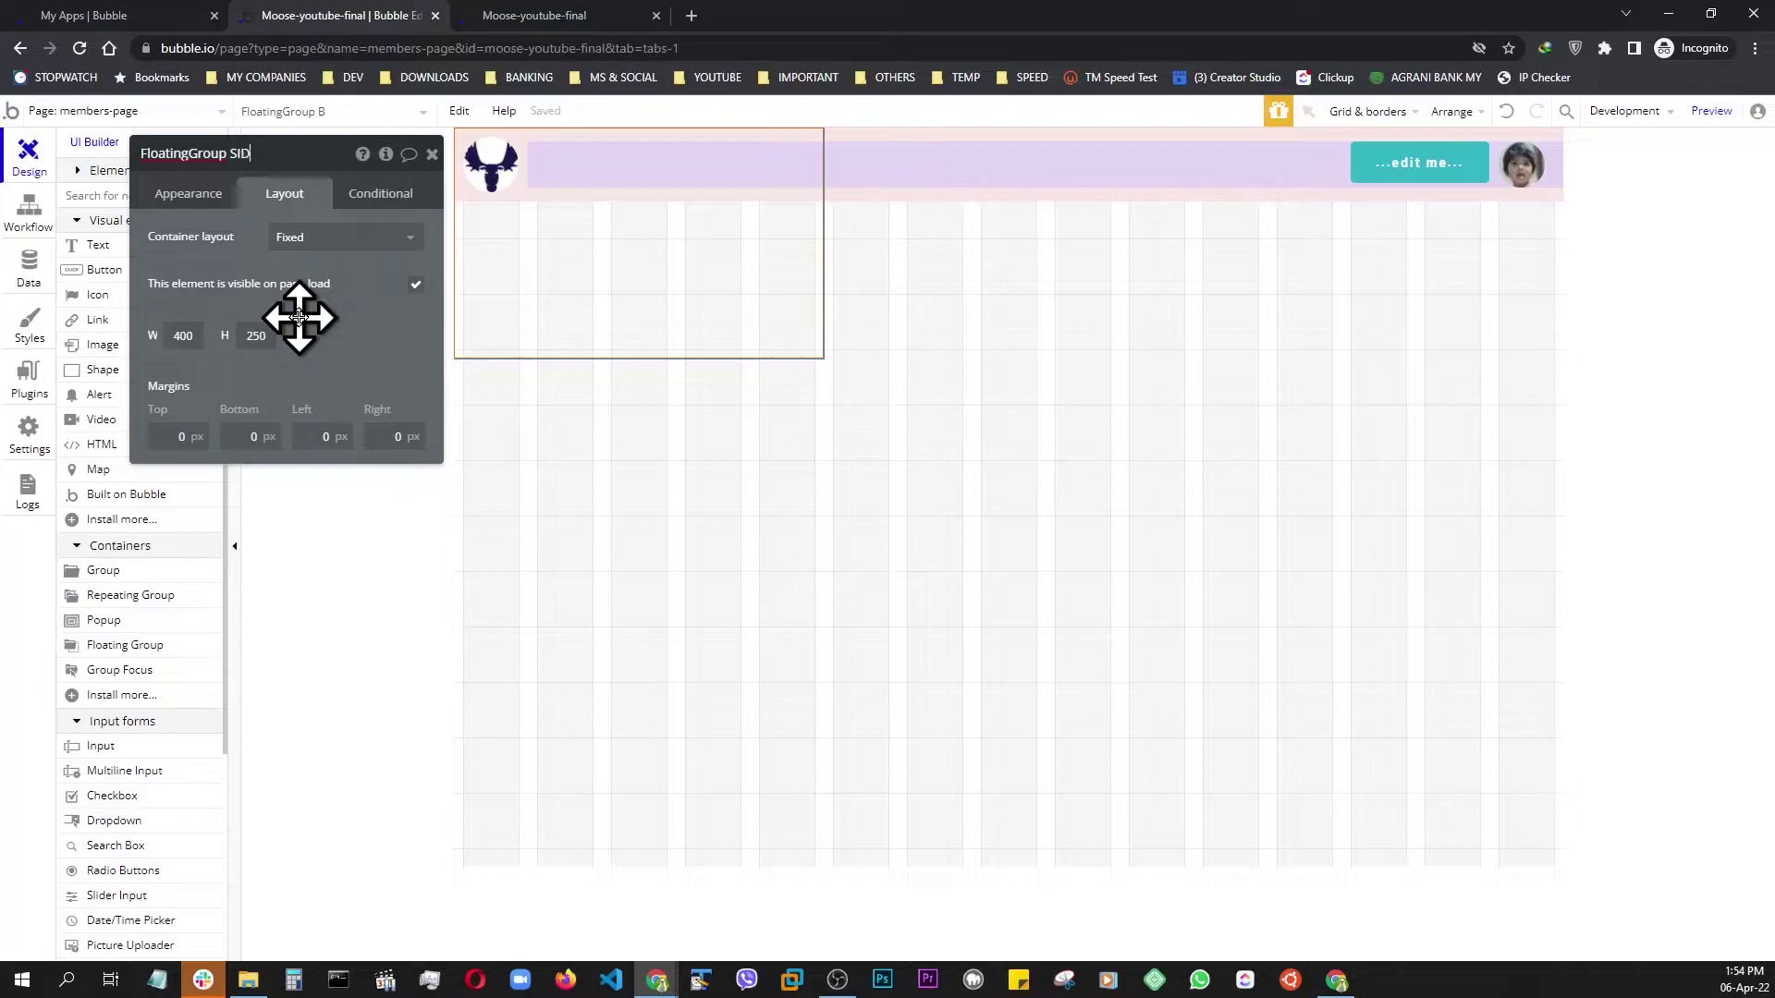
pyautogui.write('AR')
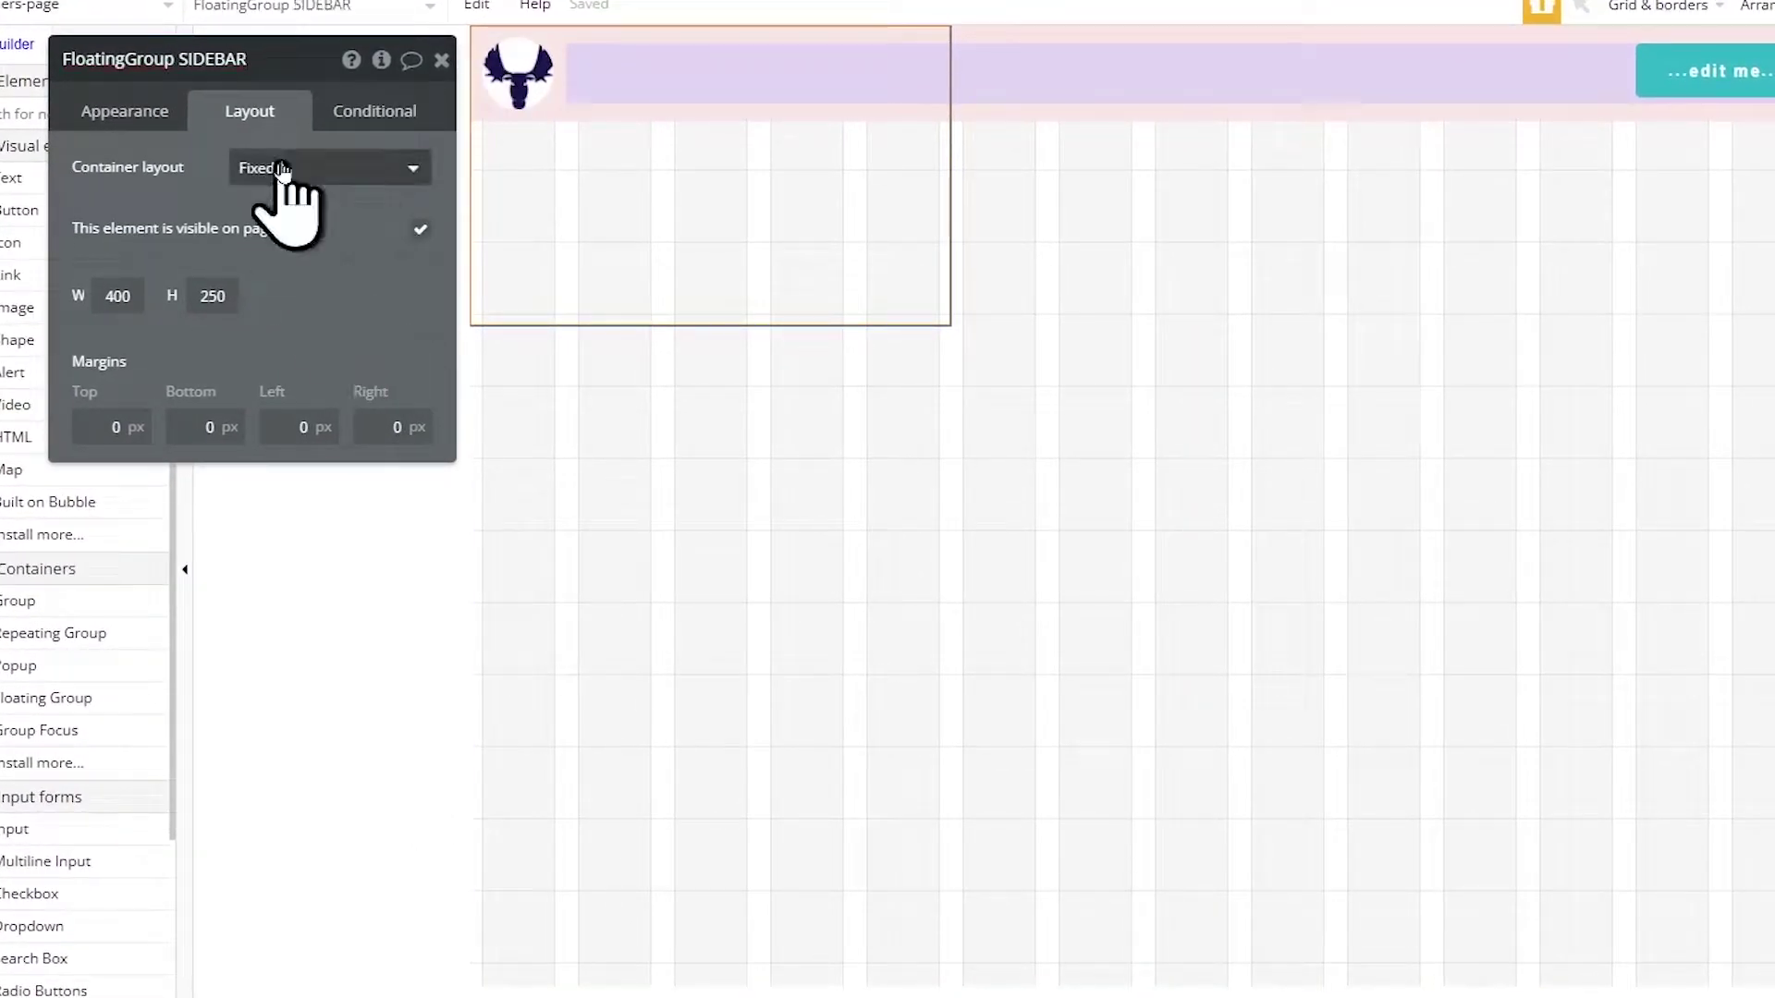
# - Set the SIDEBAR floating group's container layout to Align to parent
pyautogui.click(282, 167)
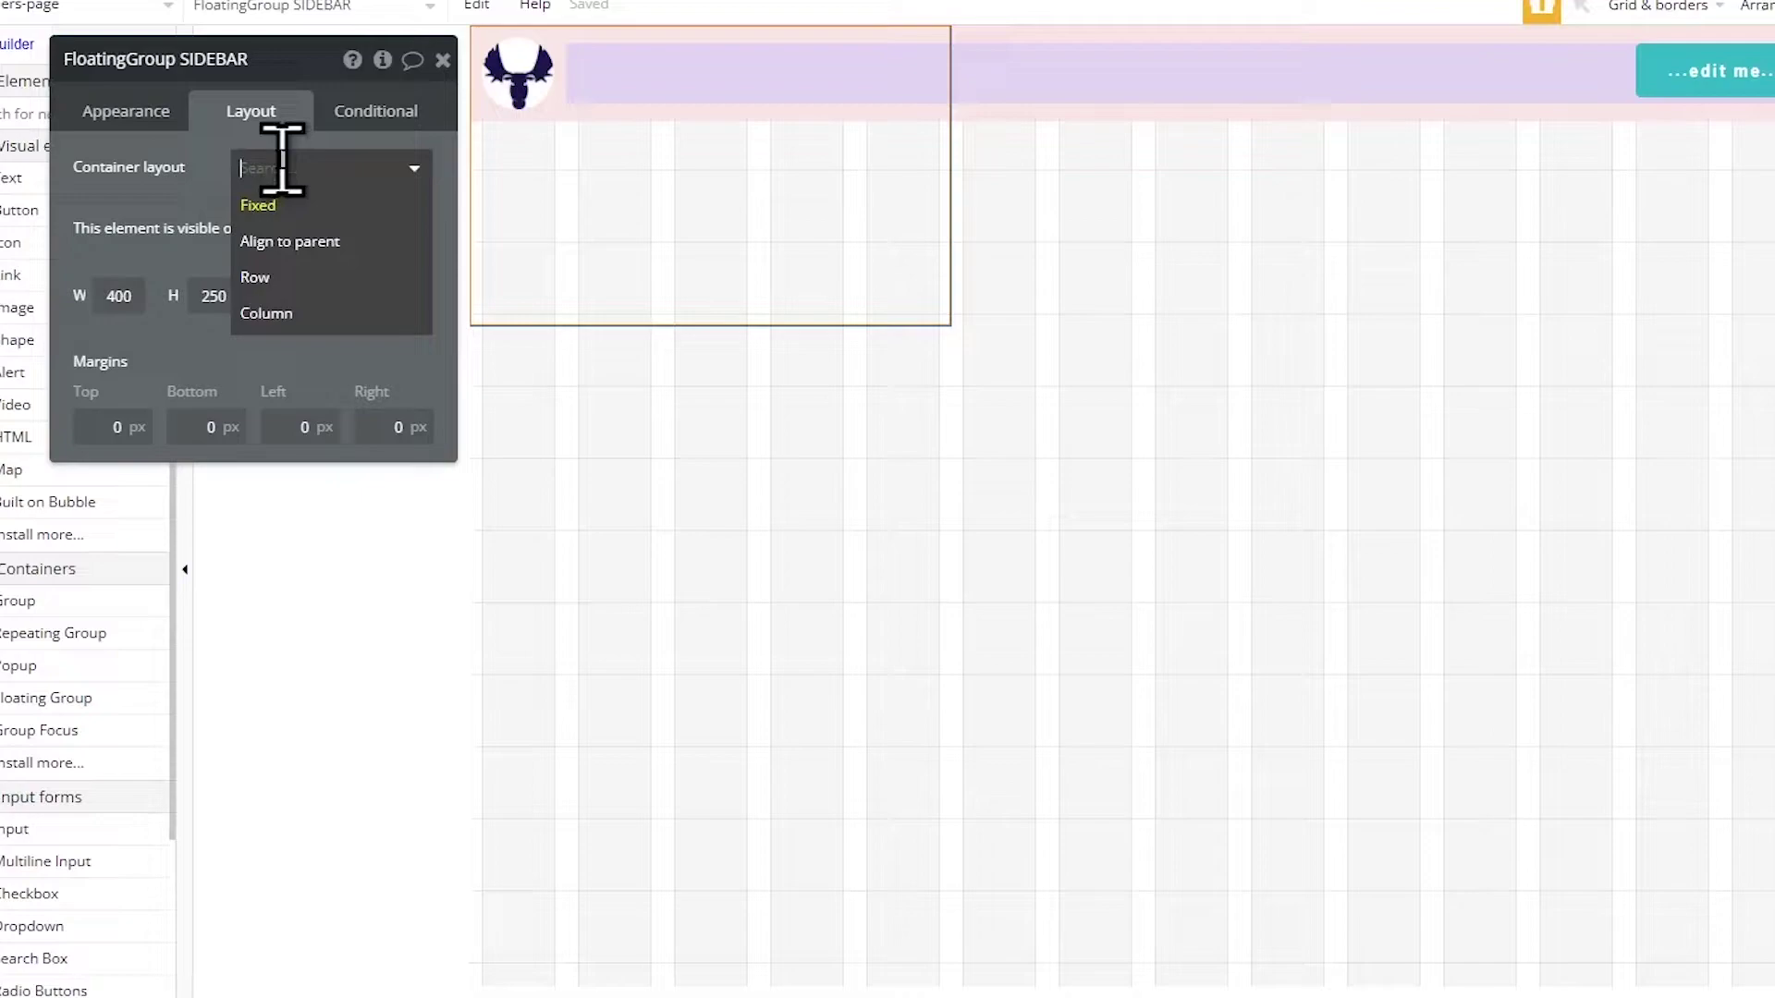
pyautogui.click(304, 247)
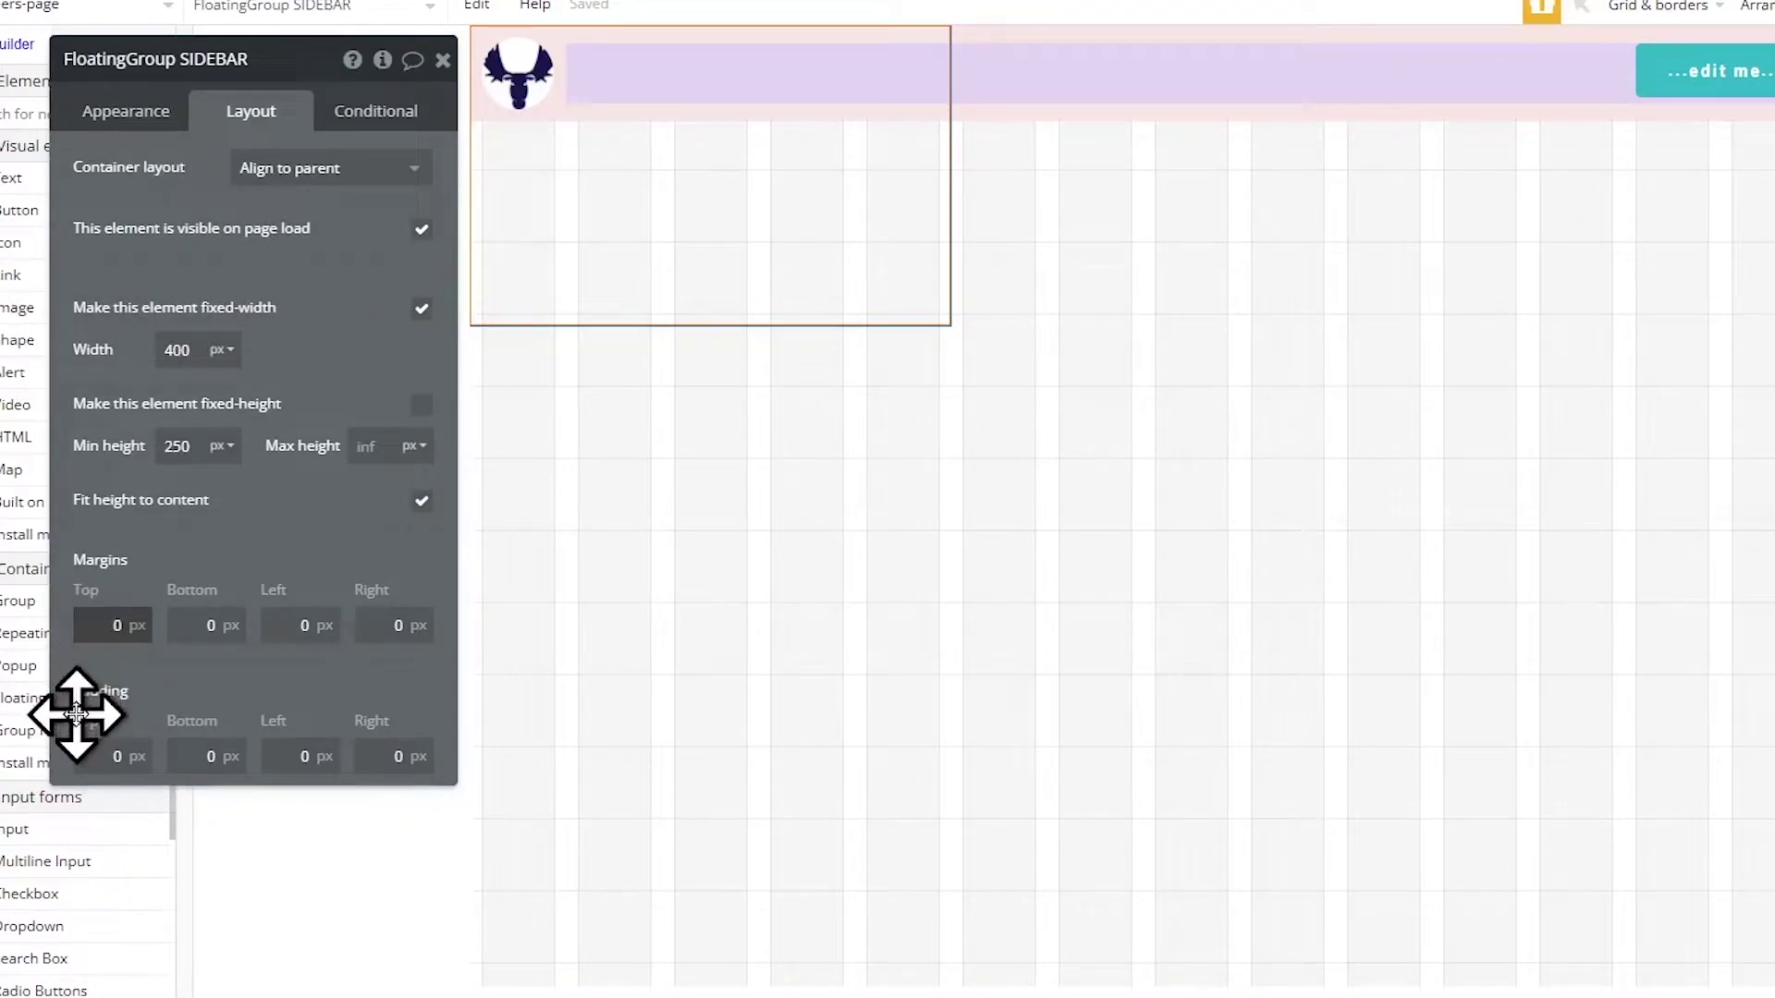
# - Give the SIDEBAR floating group an 80 px top margin, remove its style and apply a flat #D7F5F4 background color
pyautogui.click(125, 111)
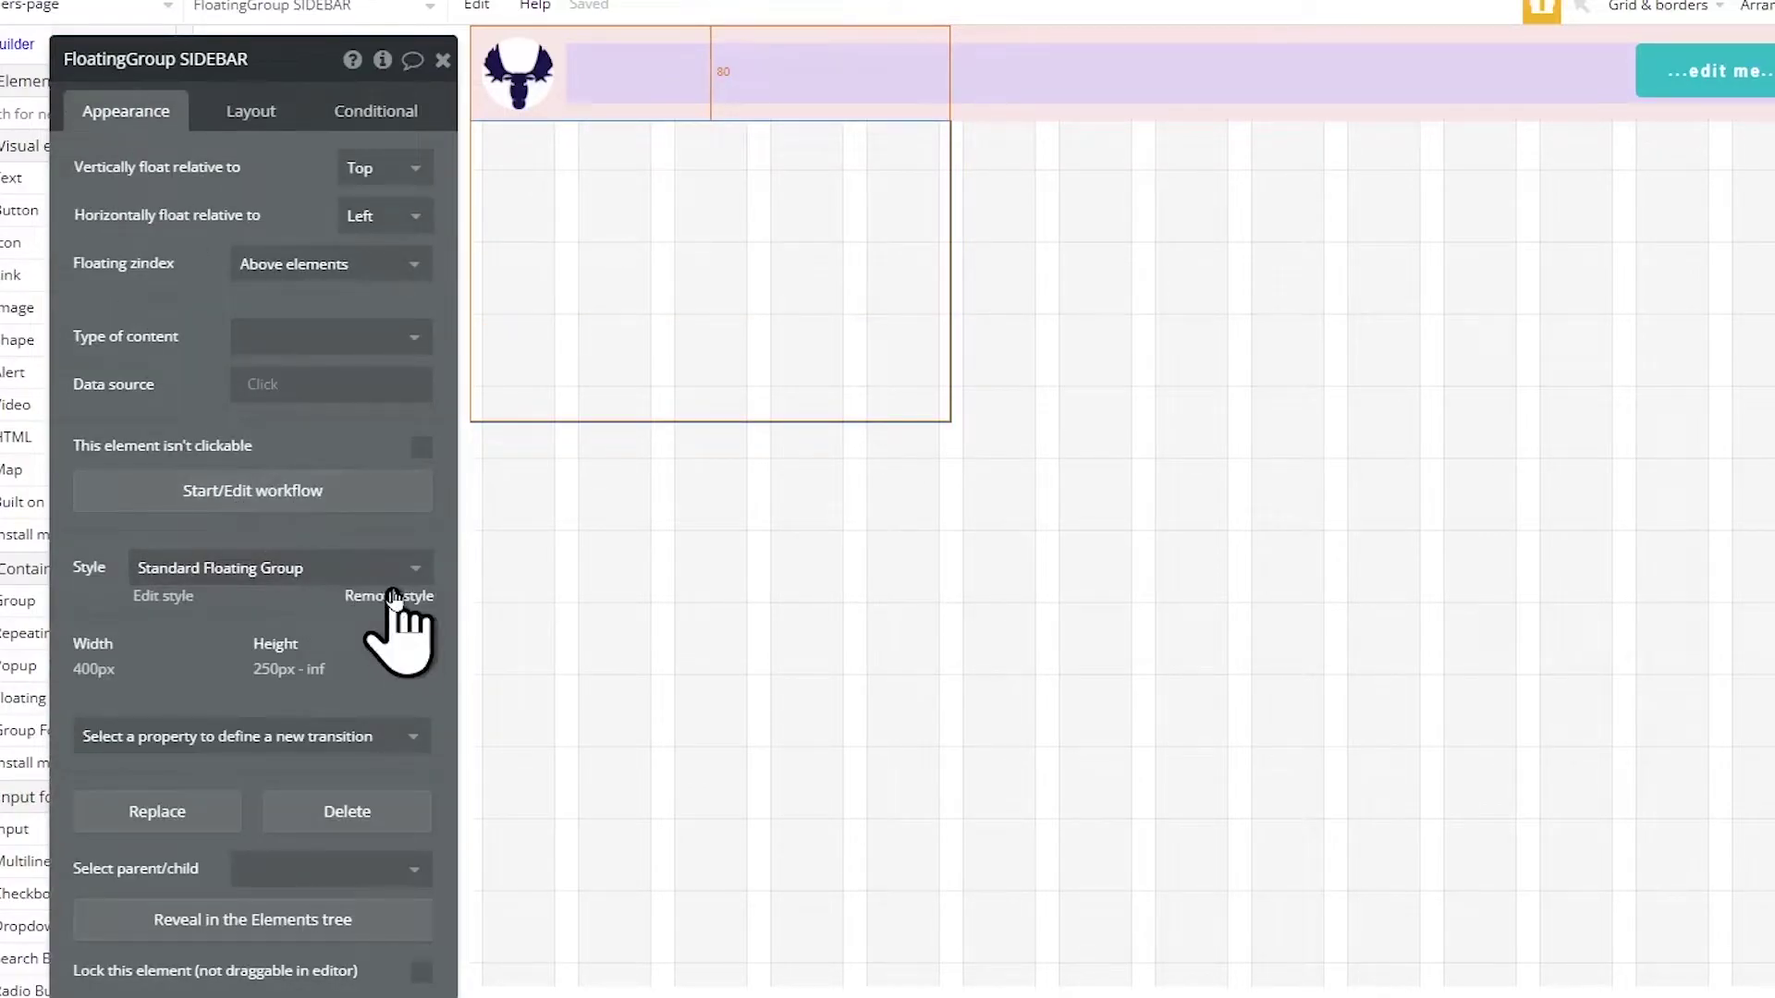
pyautogui.click(389, 595)
pyautogui.click(297, 642)
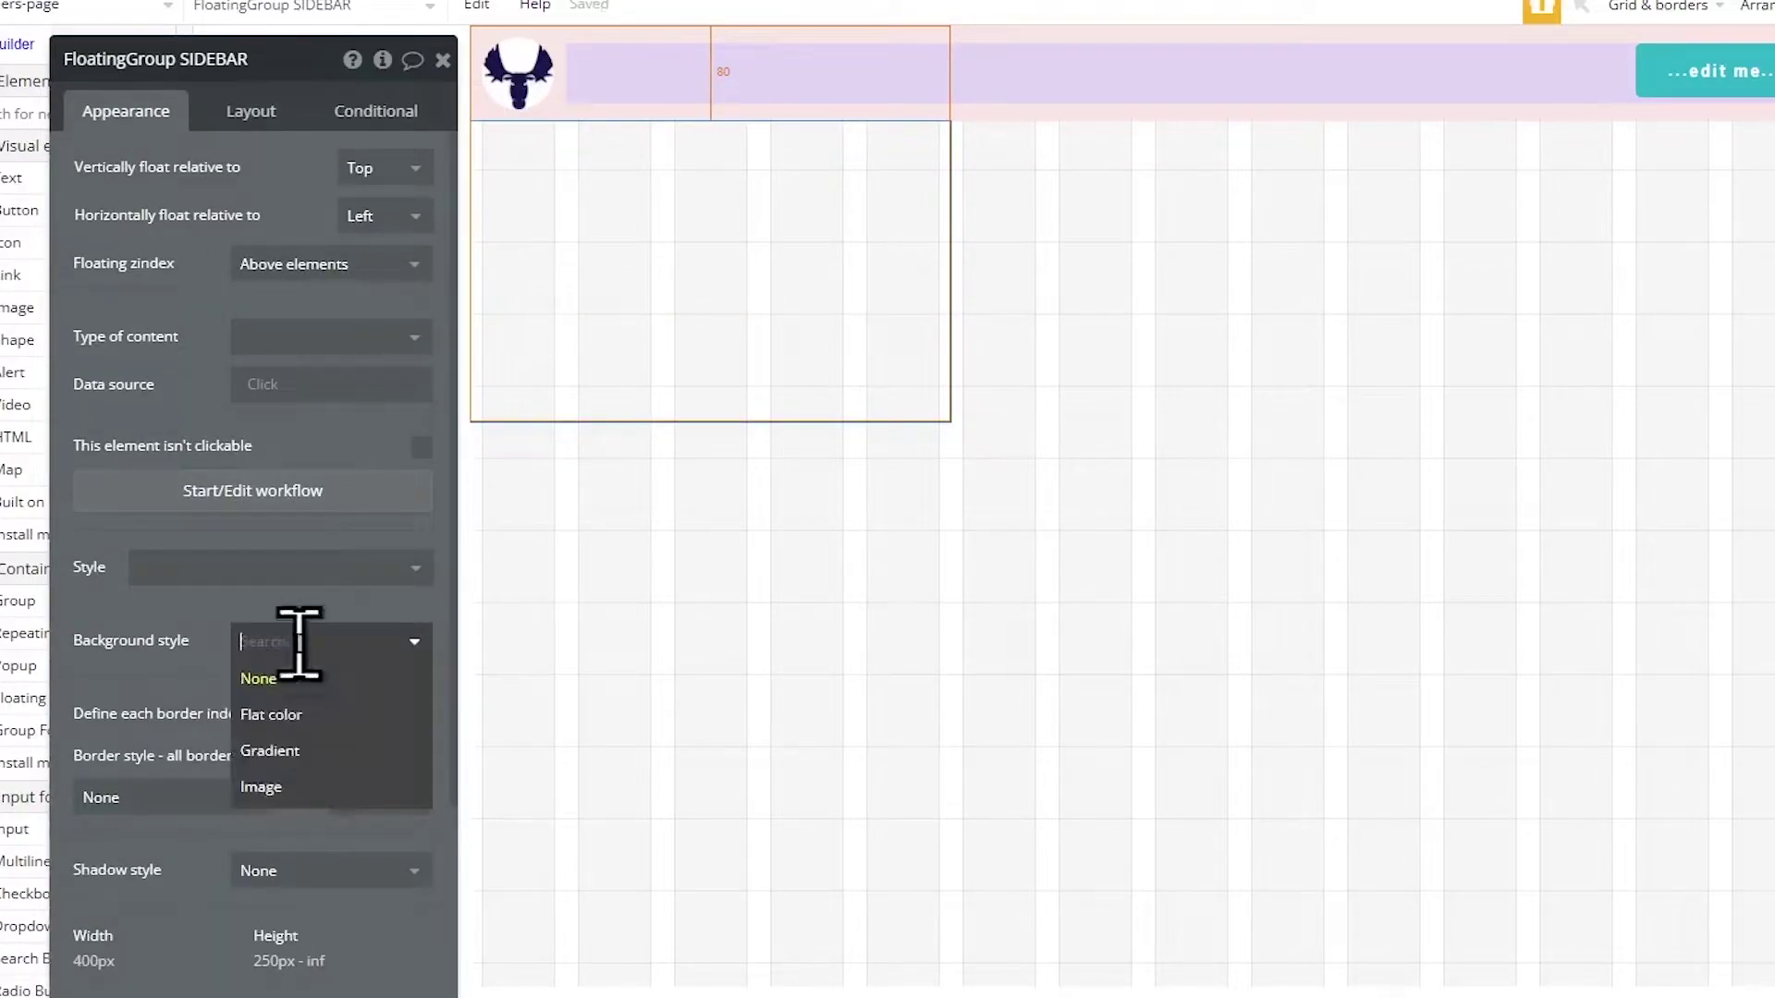
pyautogui.click(286, 713)
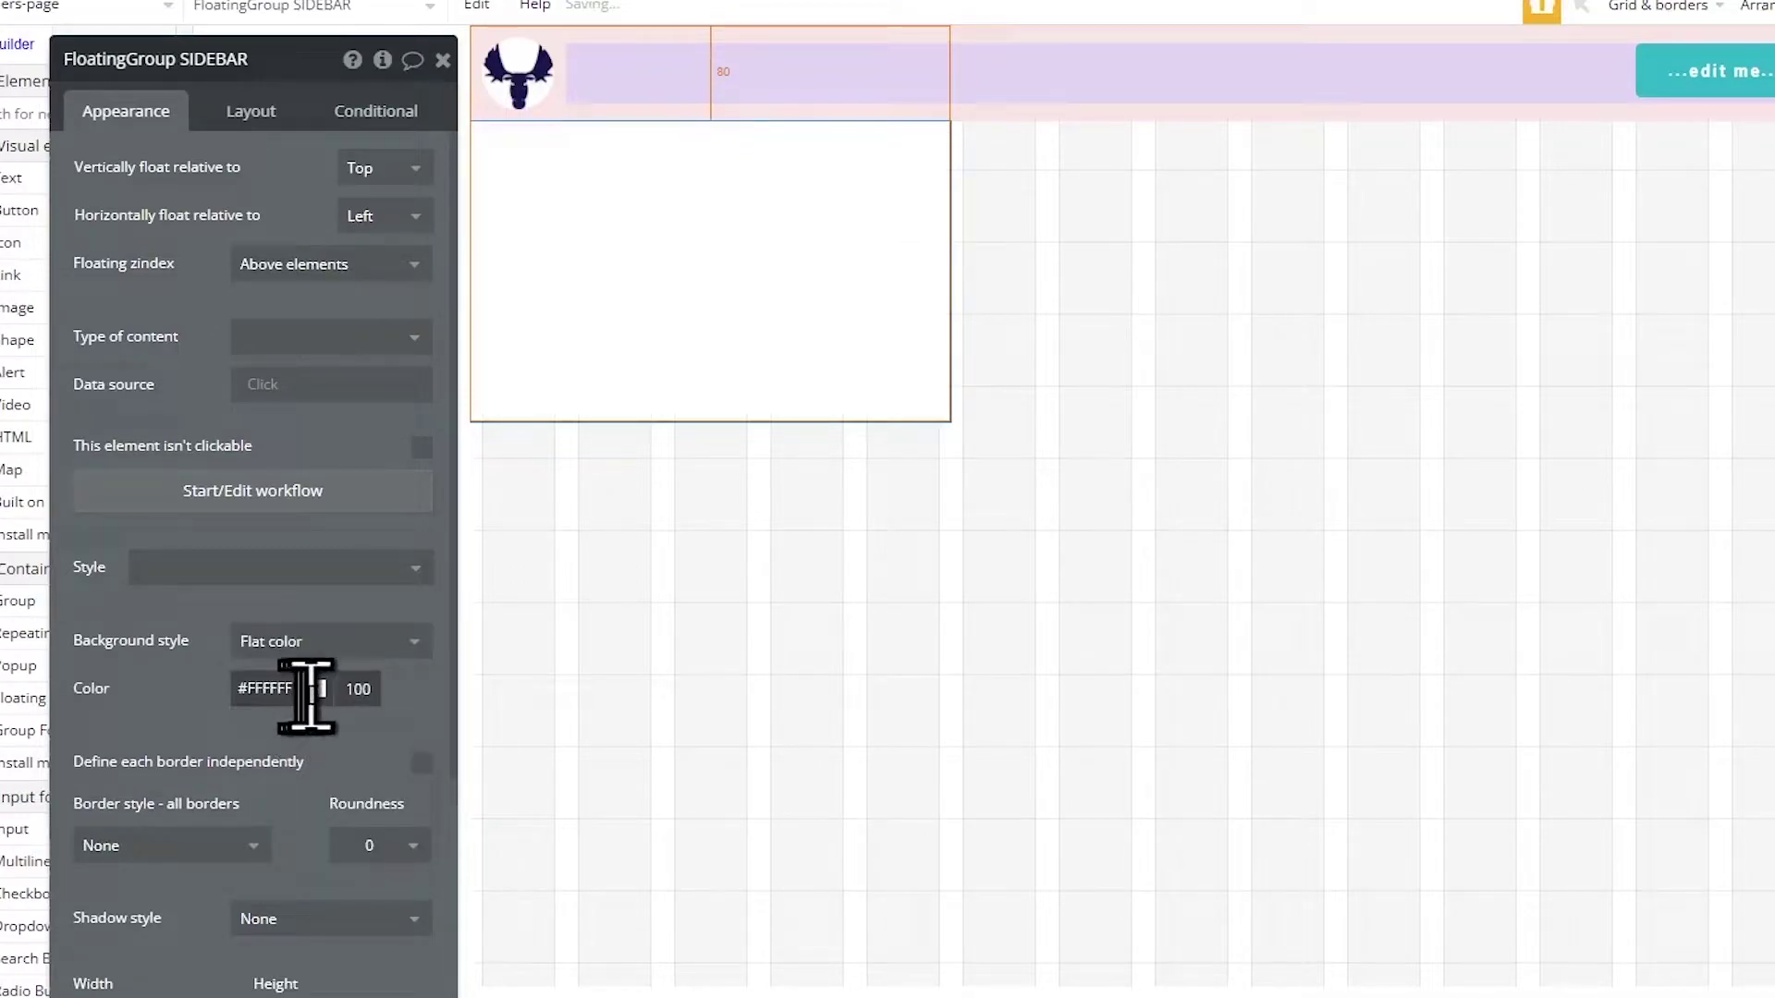
pyautogui.click(315, 691)
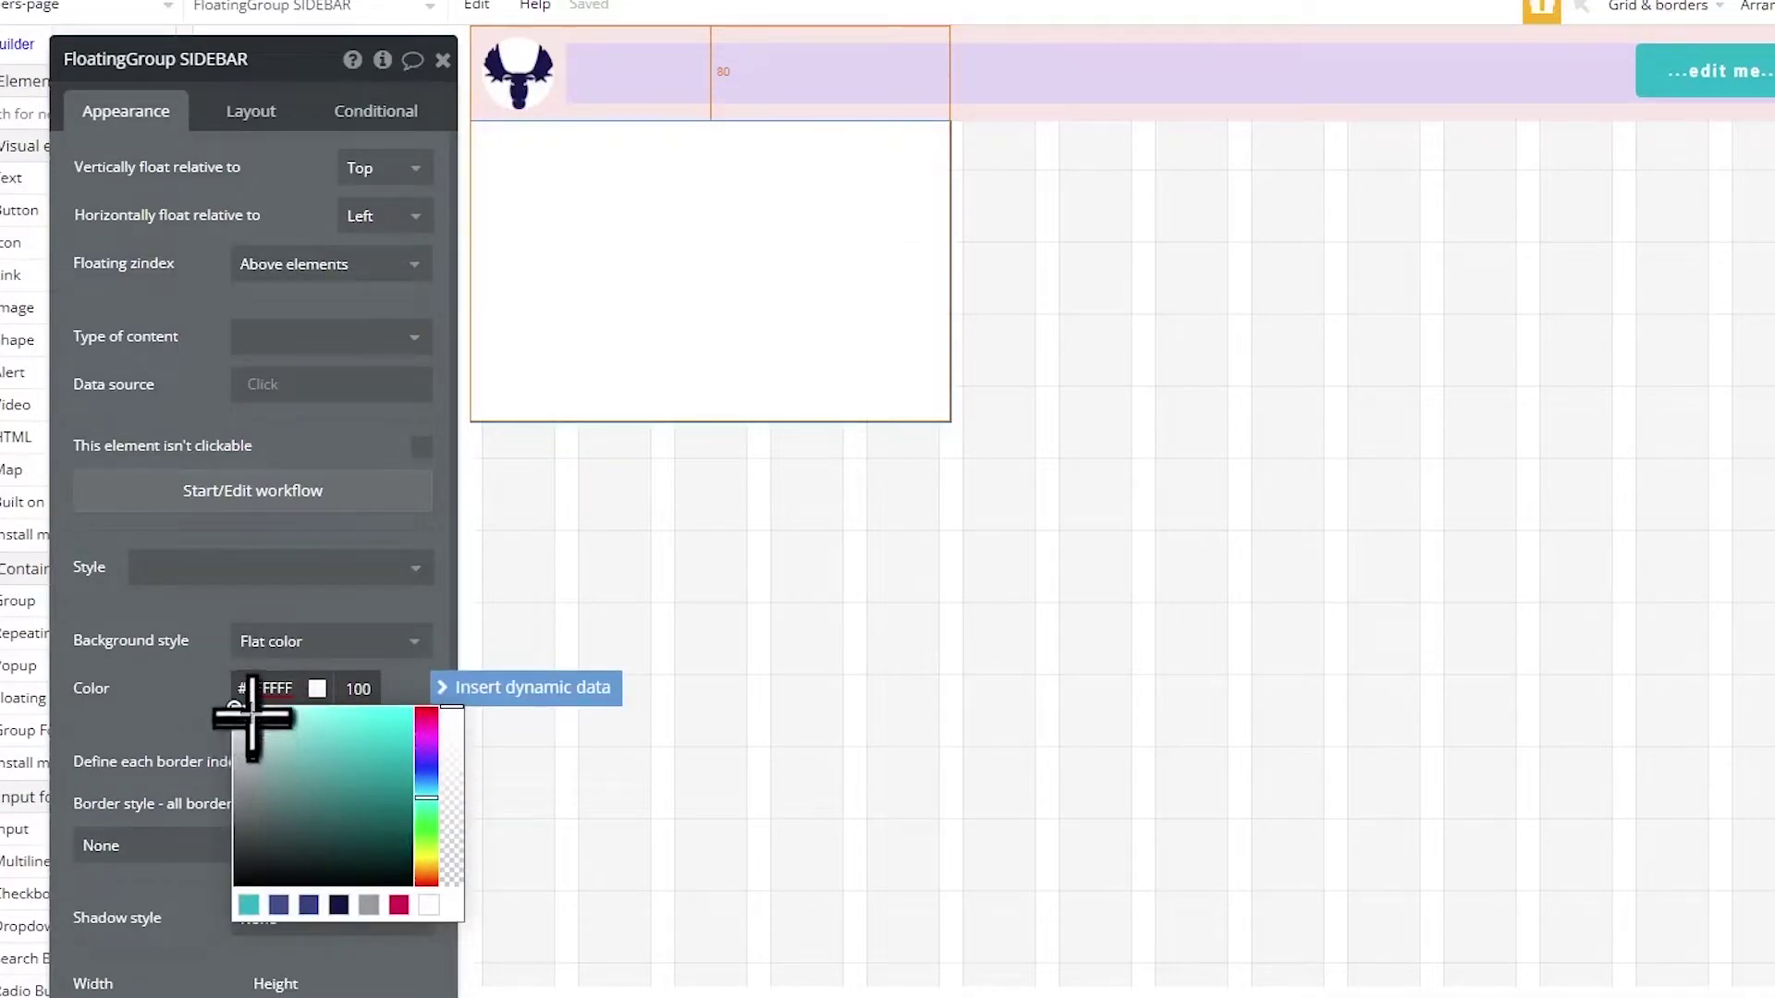
pyautogui.write('D7F5F4')
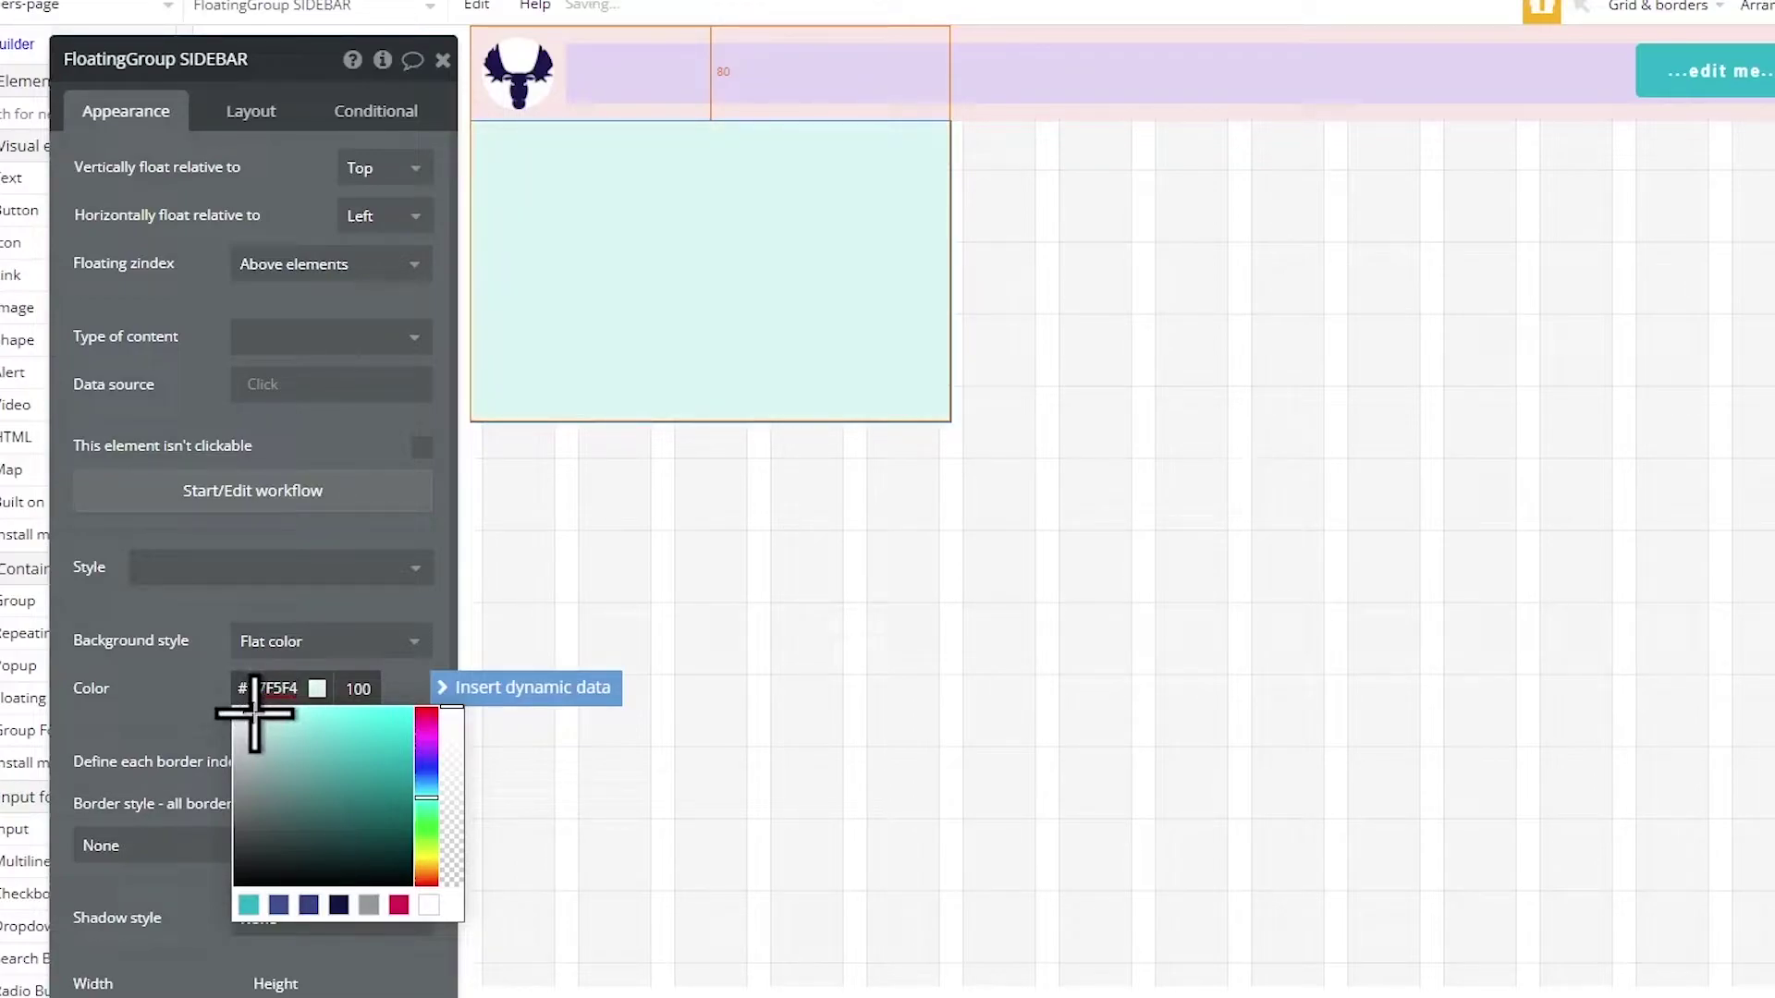
pyautogui.click(158, 713)
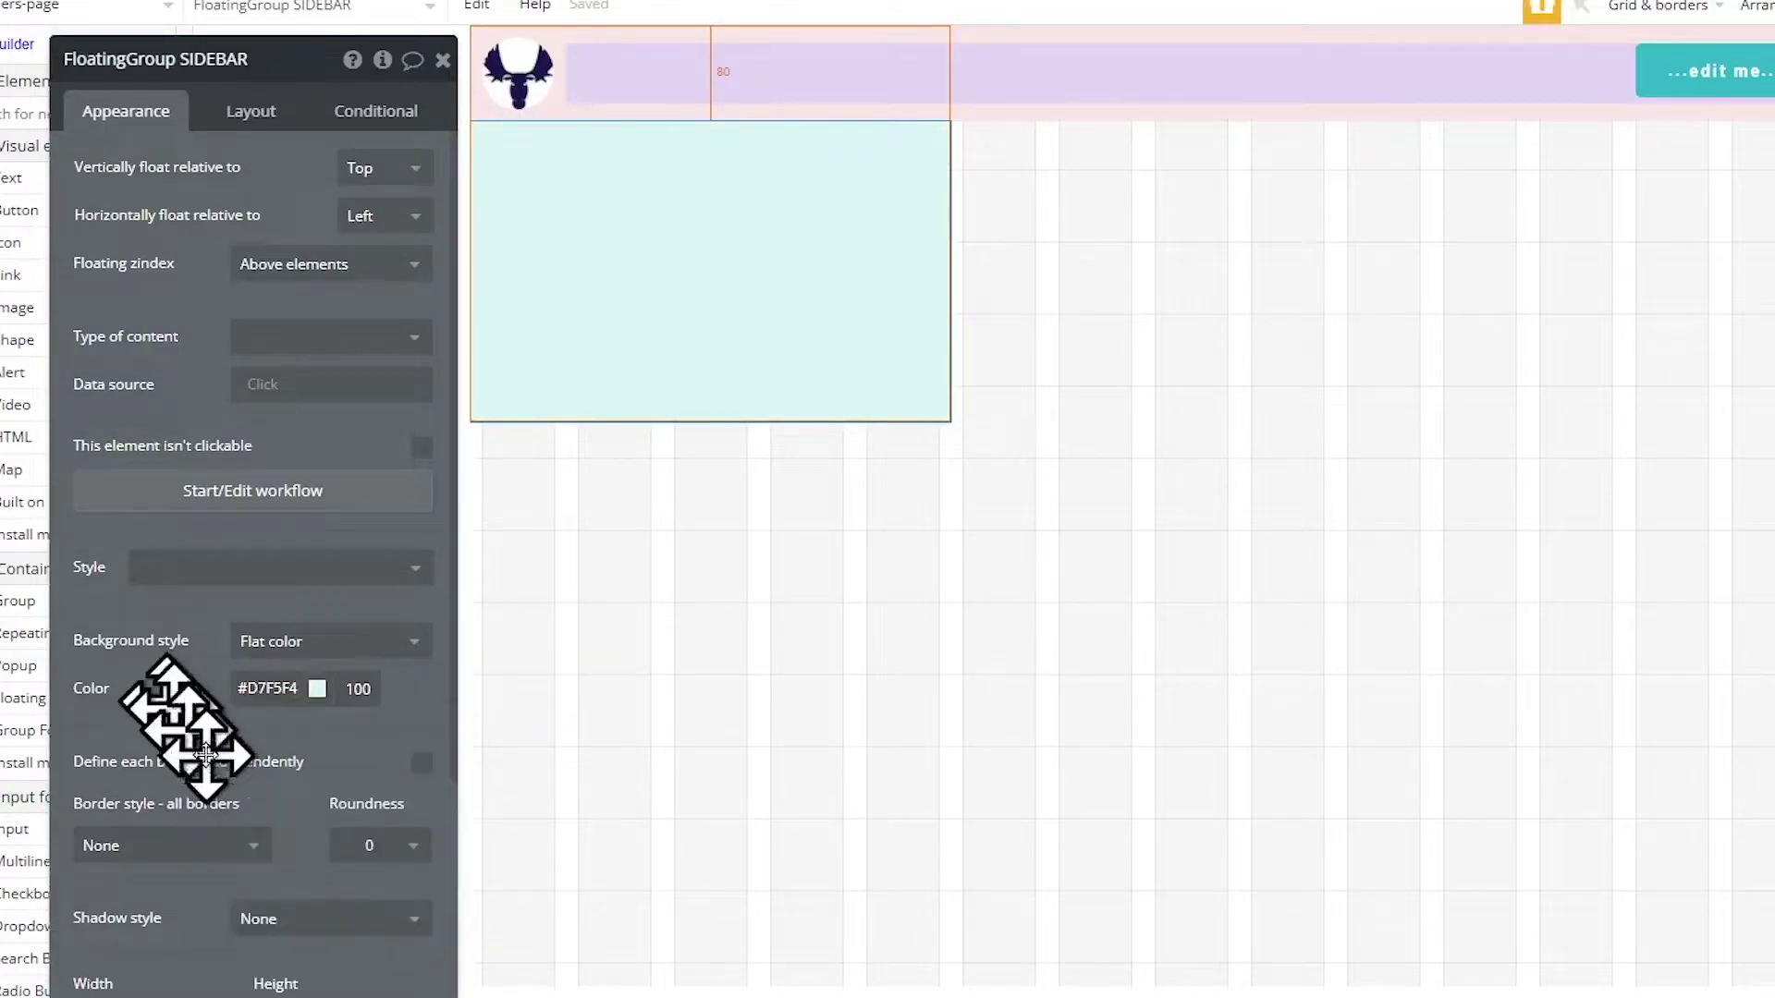
# - Turn off fitting the SIDEBAR group's height to its content and set its fixed width to 200 px
pyautogui.click(247, 116)
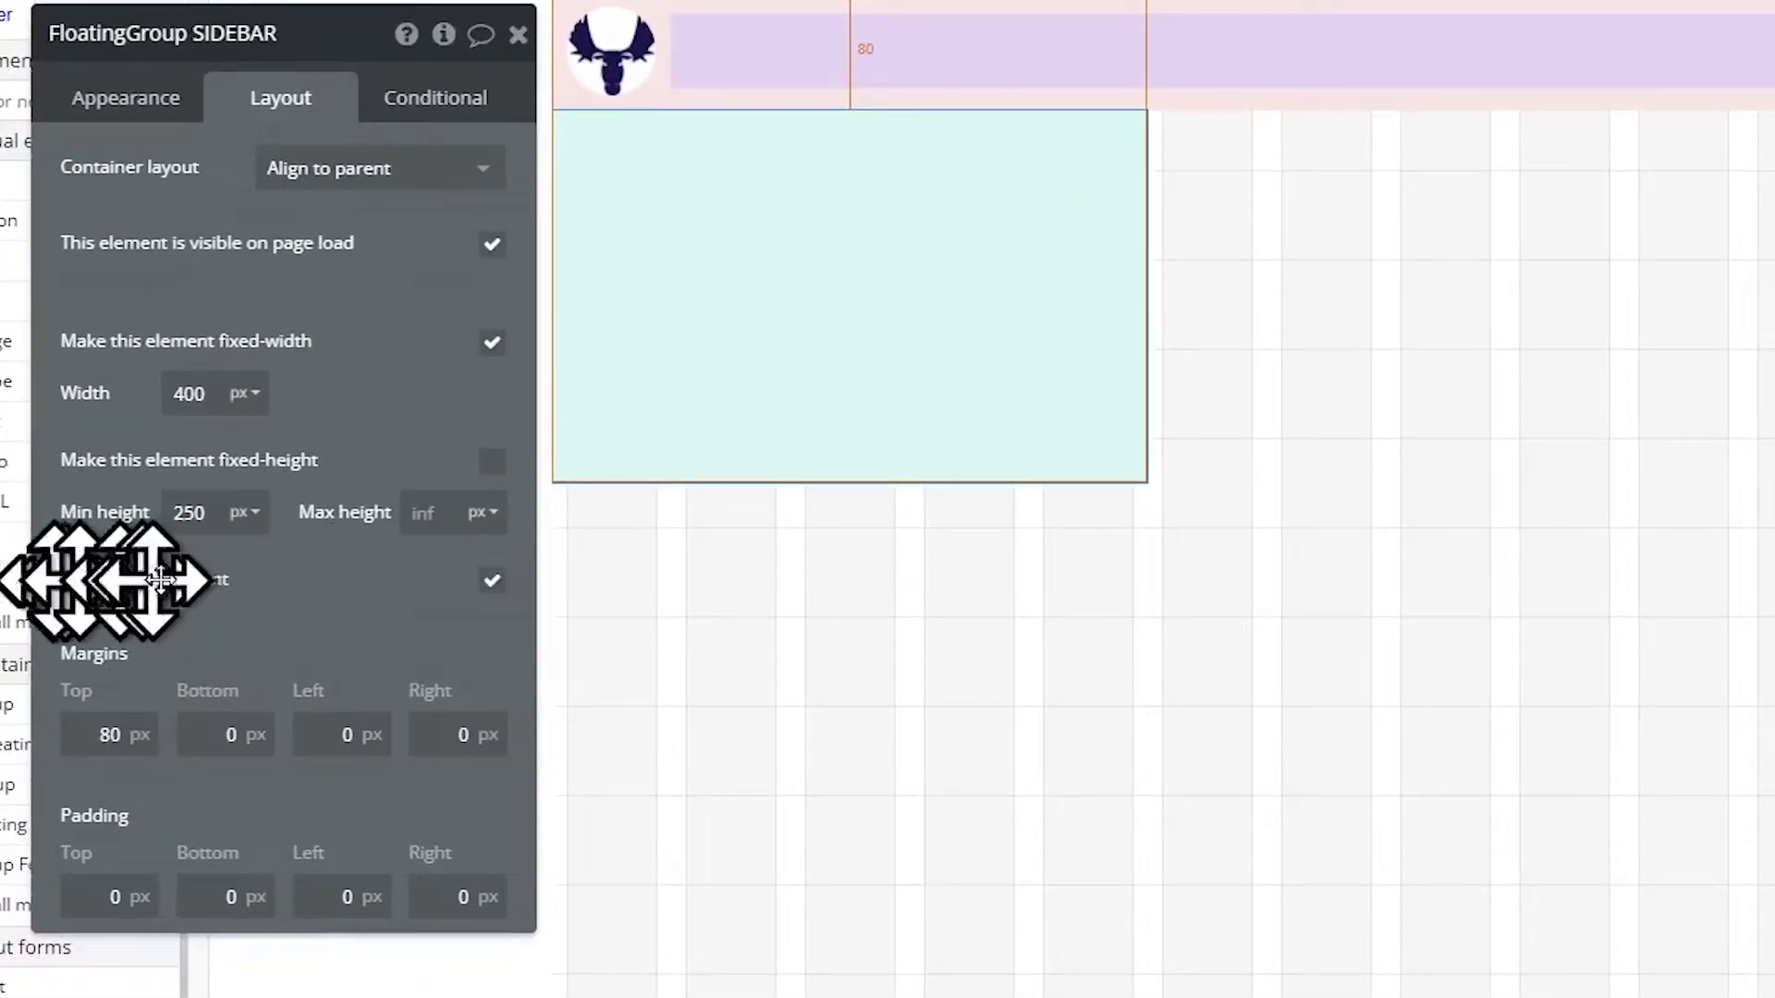
pyautogui.click(492, 584)
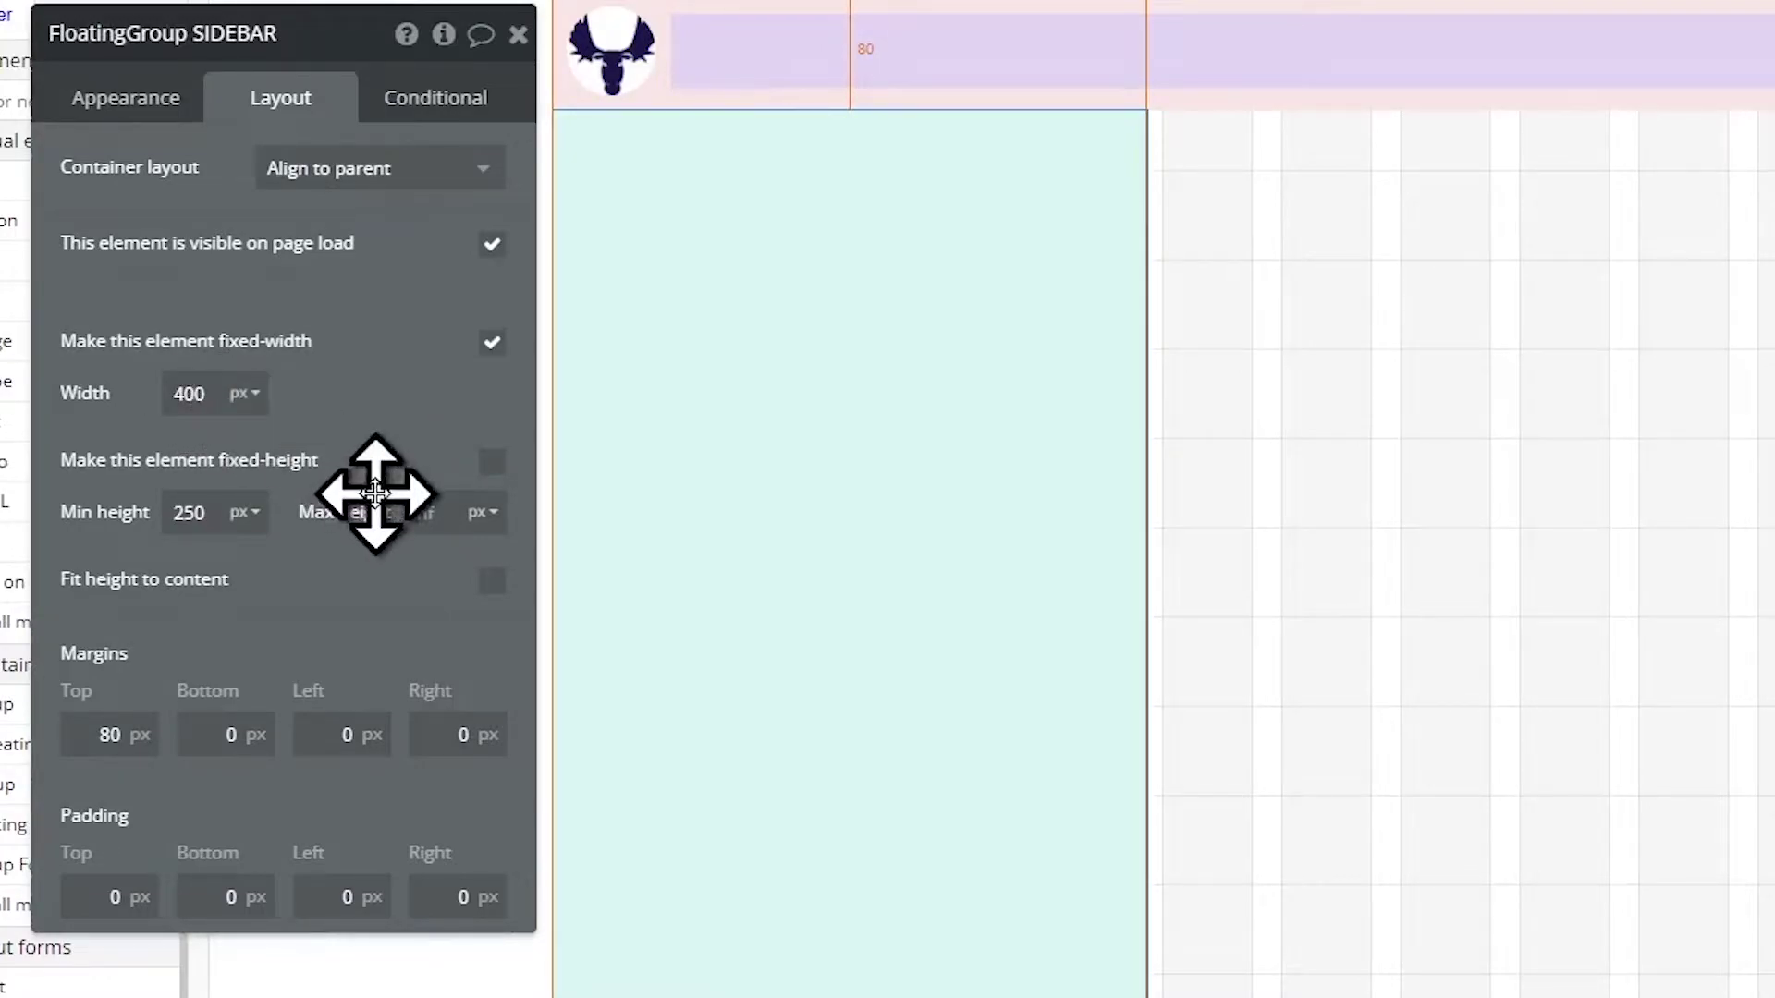
pyautogui.press('BackSpace')
pyautogui.press('BackSpace')
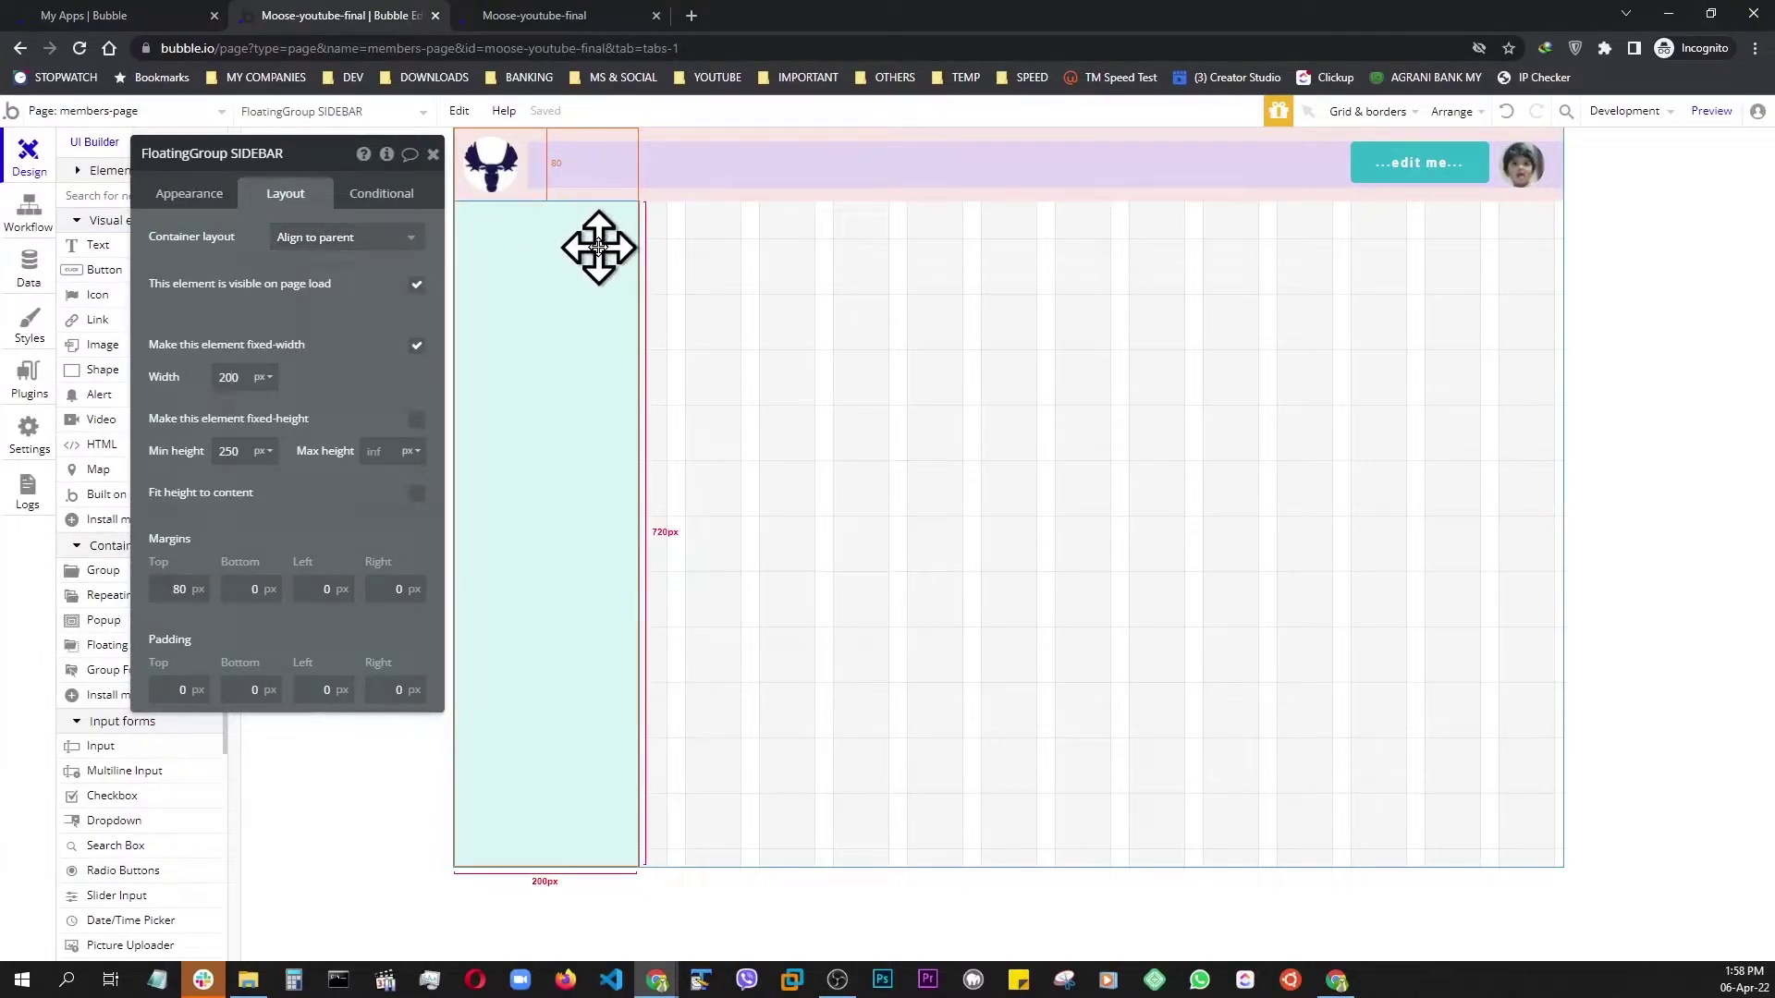
# - Place an icon inside the floating sidebar and choose the bars (hamburger) symbol for it
pyautogui.moveTo(319, 159); pyautogui.dragTo(1446, 229)
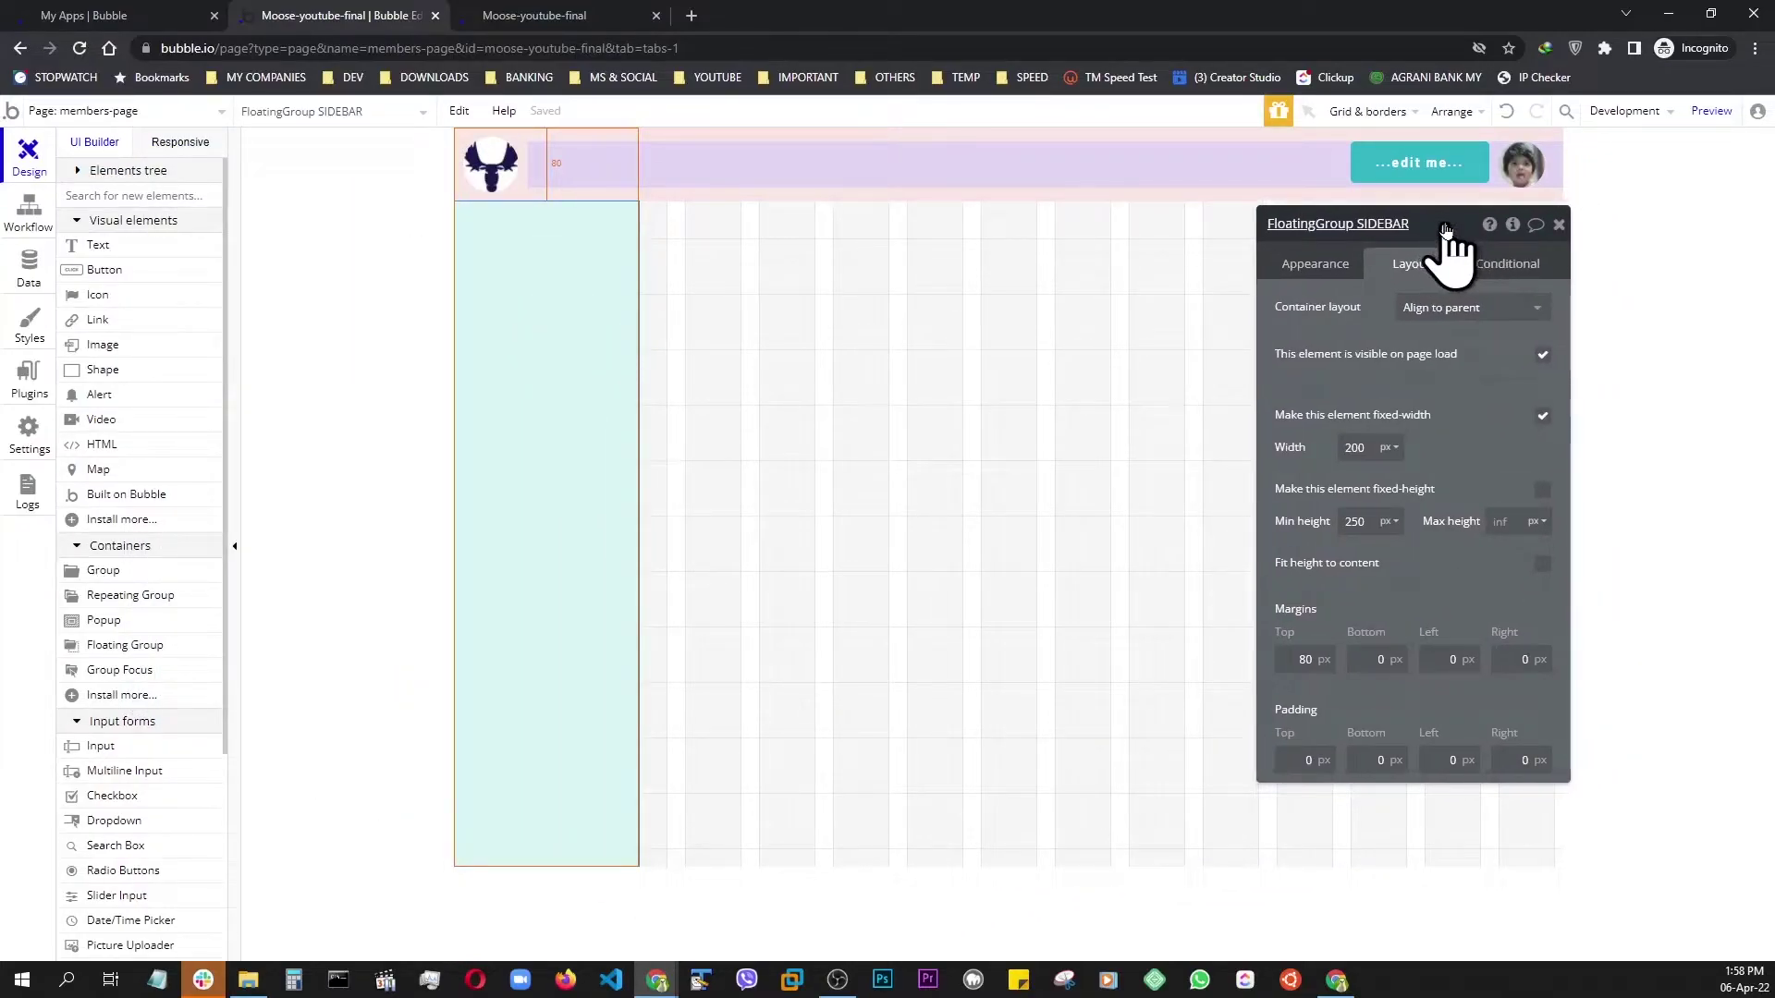
pyautogui.click(103, 295)
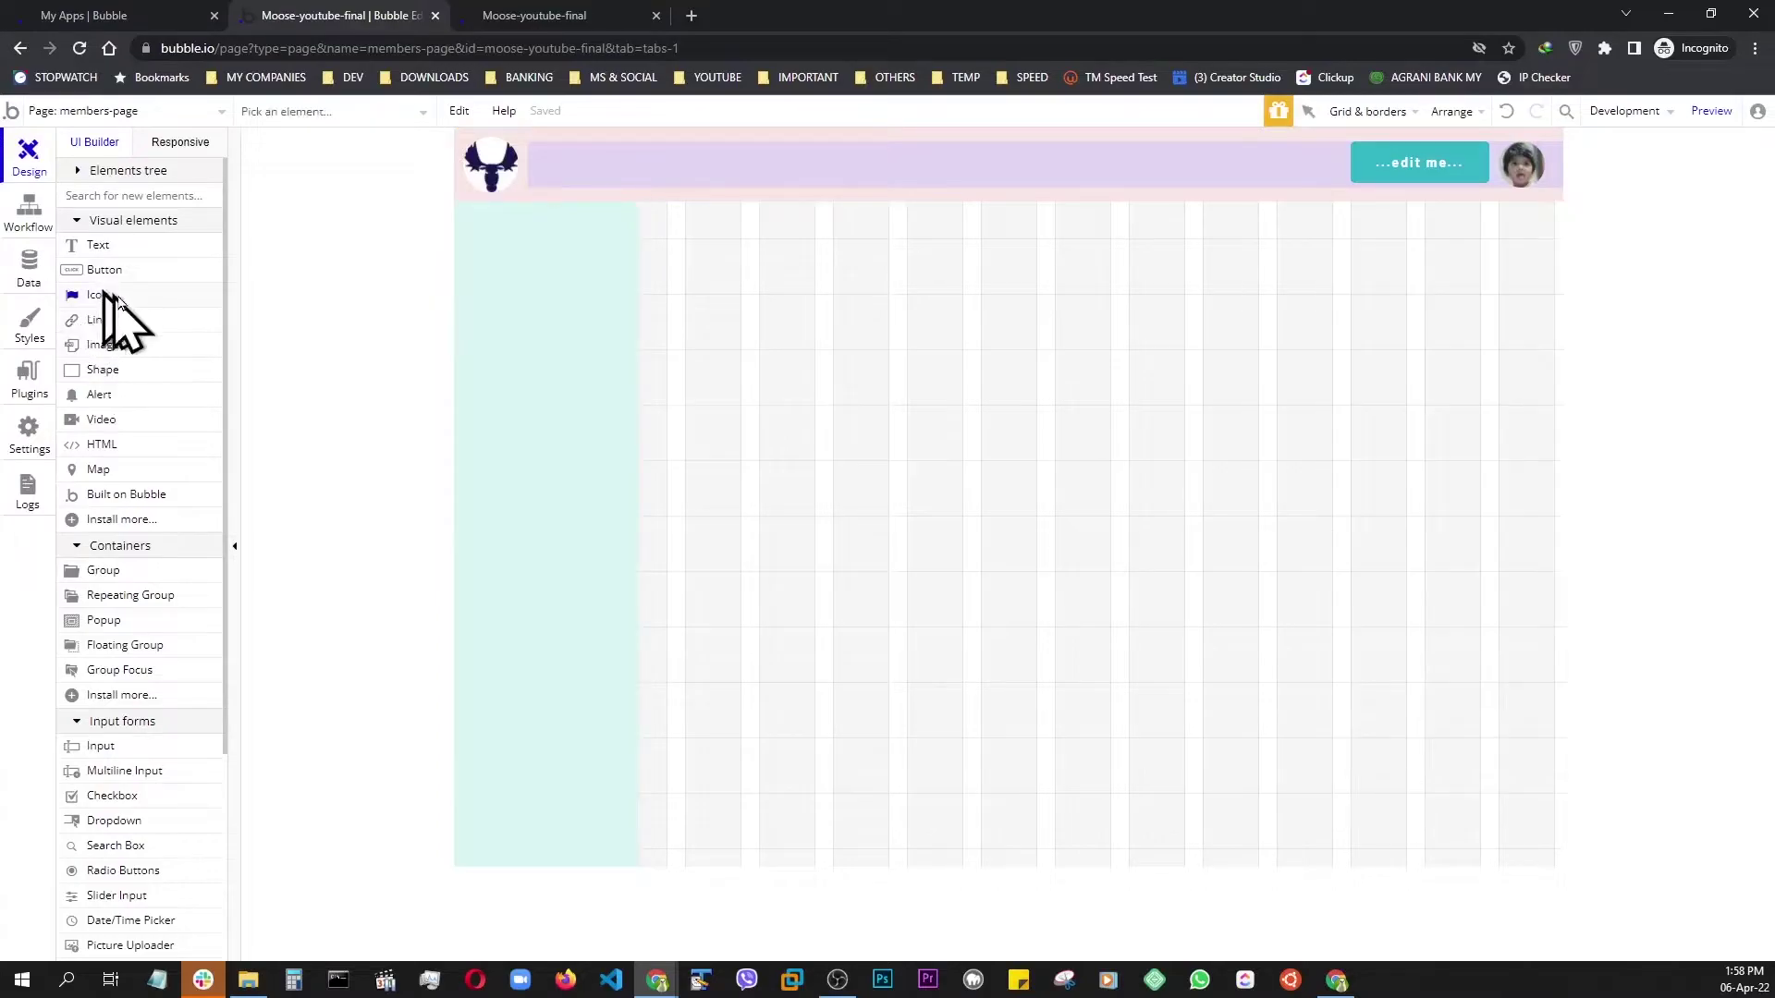
pyautogui.click(495, 284)
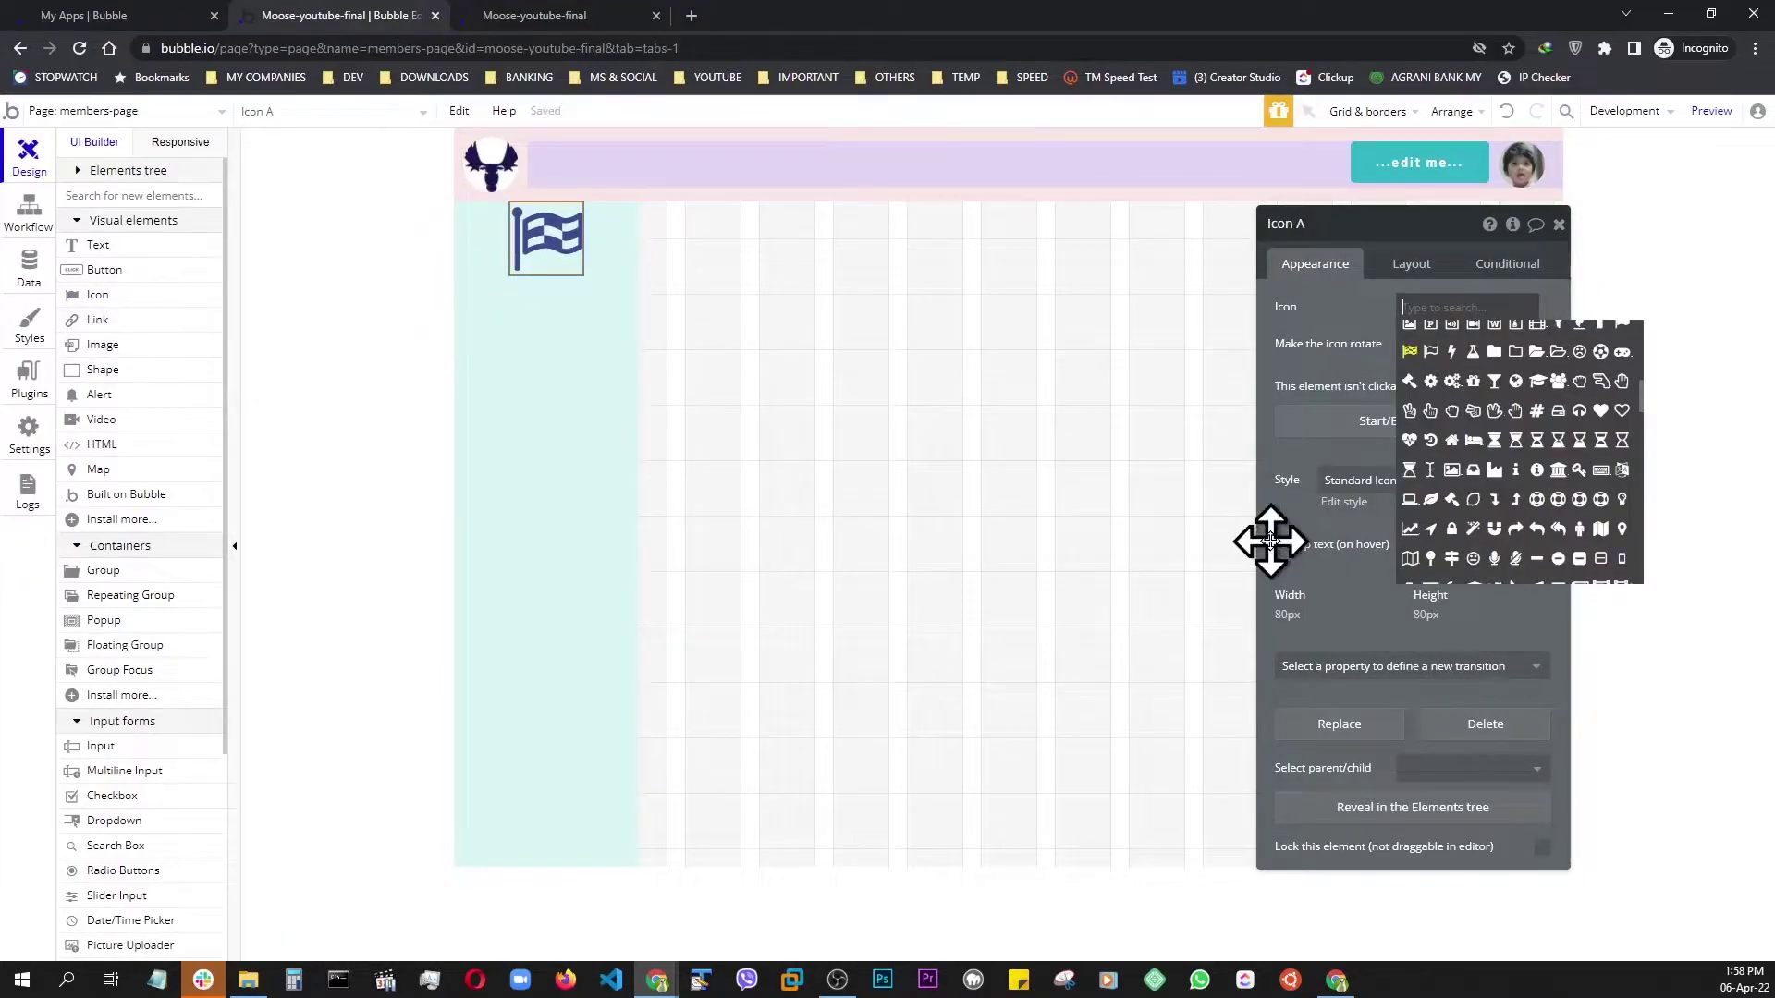
pyautogui.write('BAR')
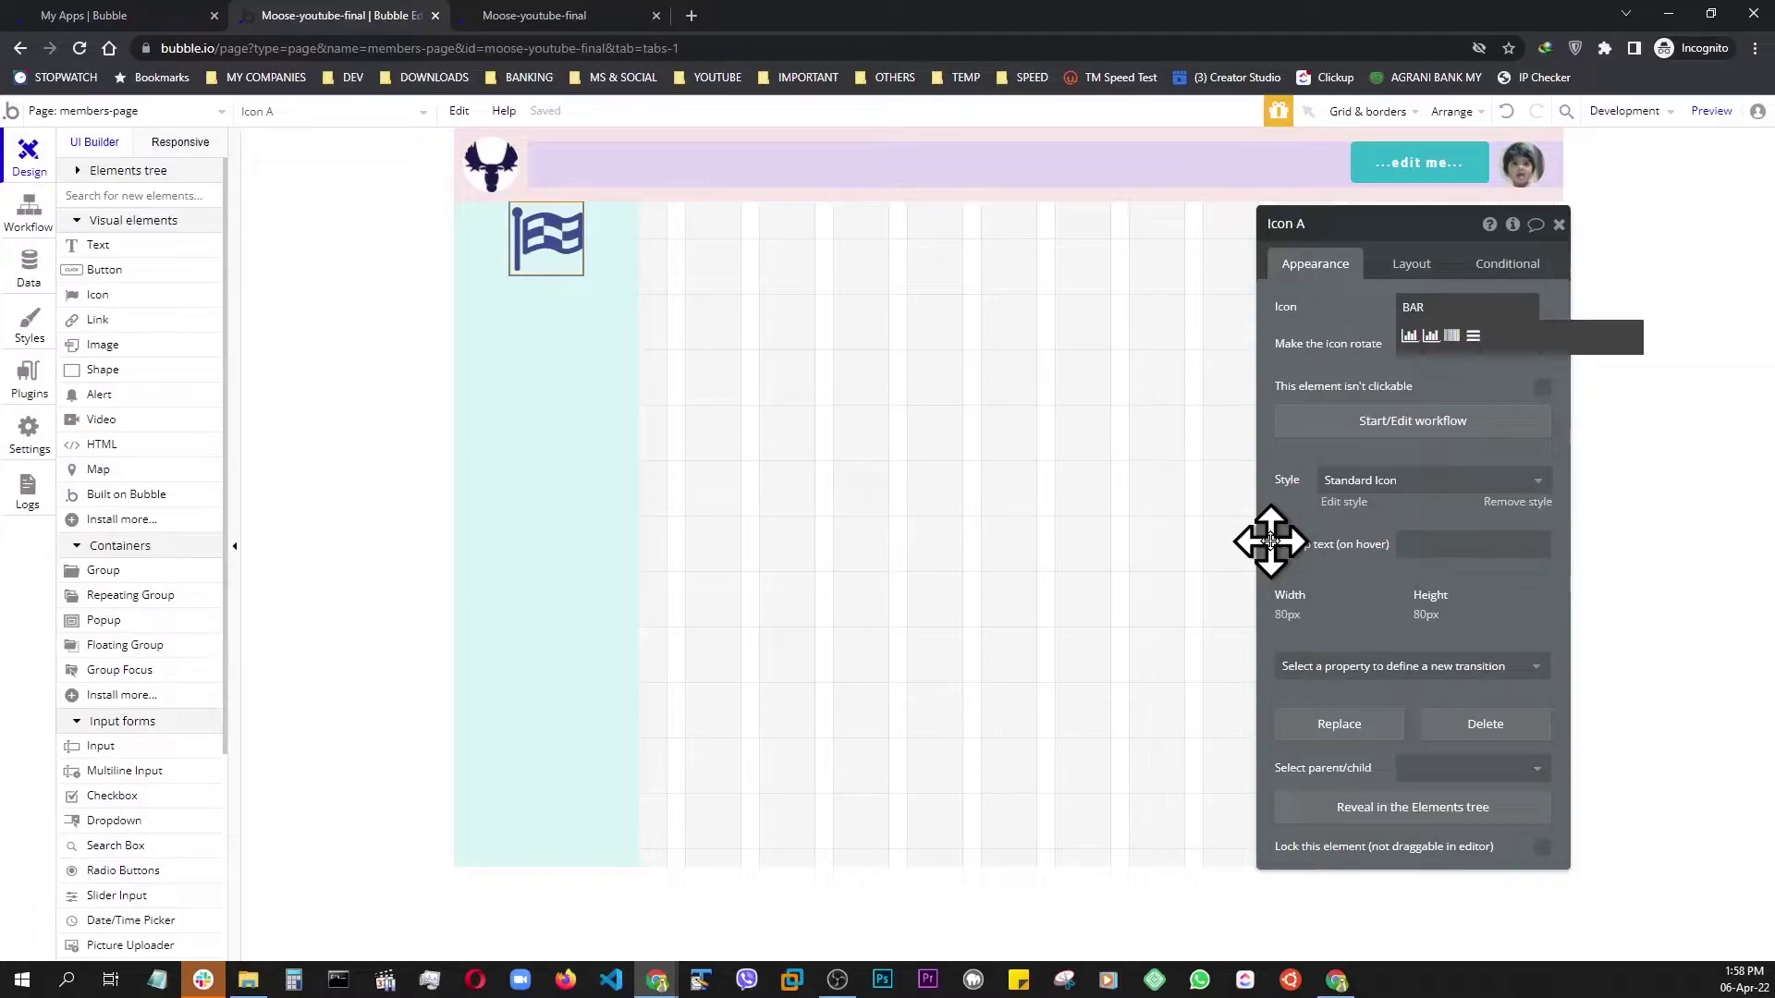
pyautogui.click(1474, 338)
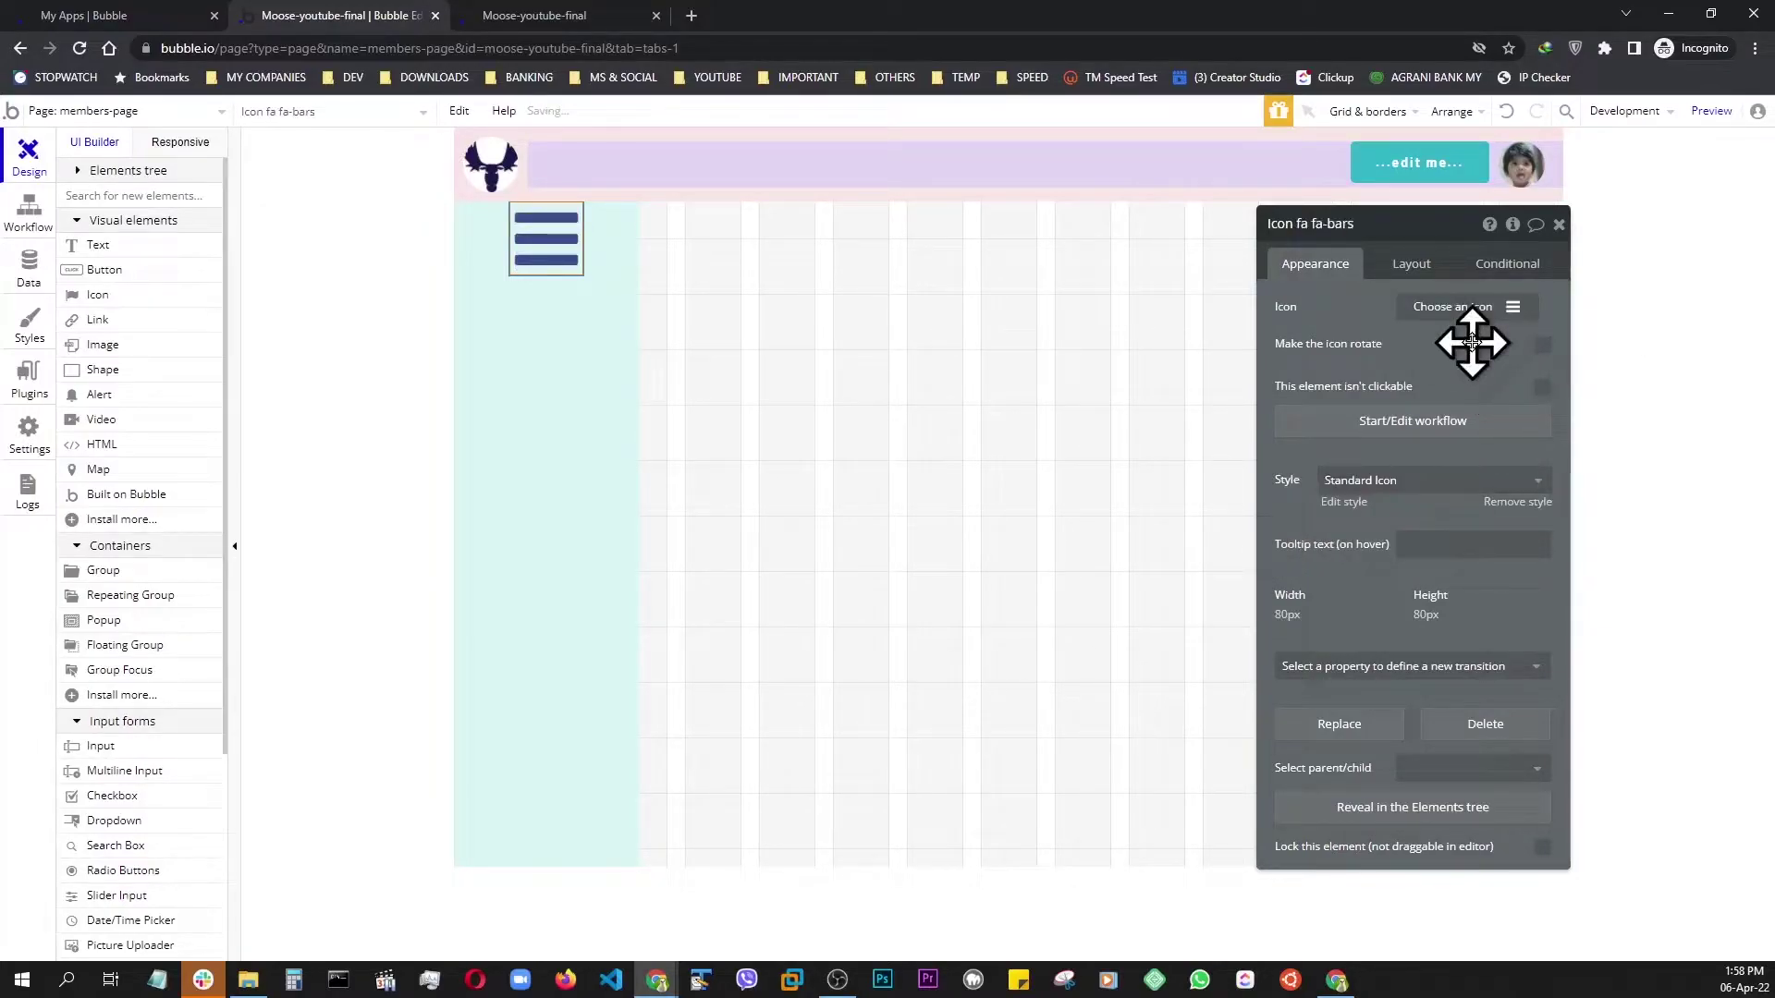
# - Align the bars icon to the sidebar's top-left corner and set its width and height to 30 px
pyautogui.click(1412, 266)
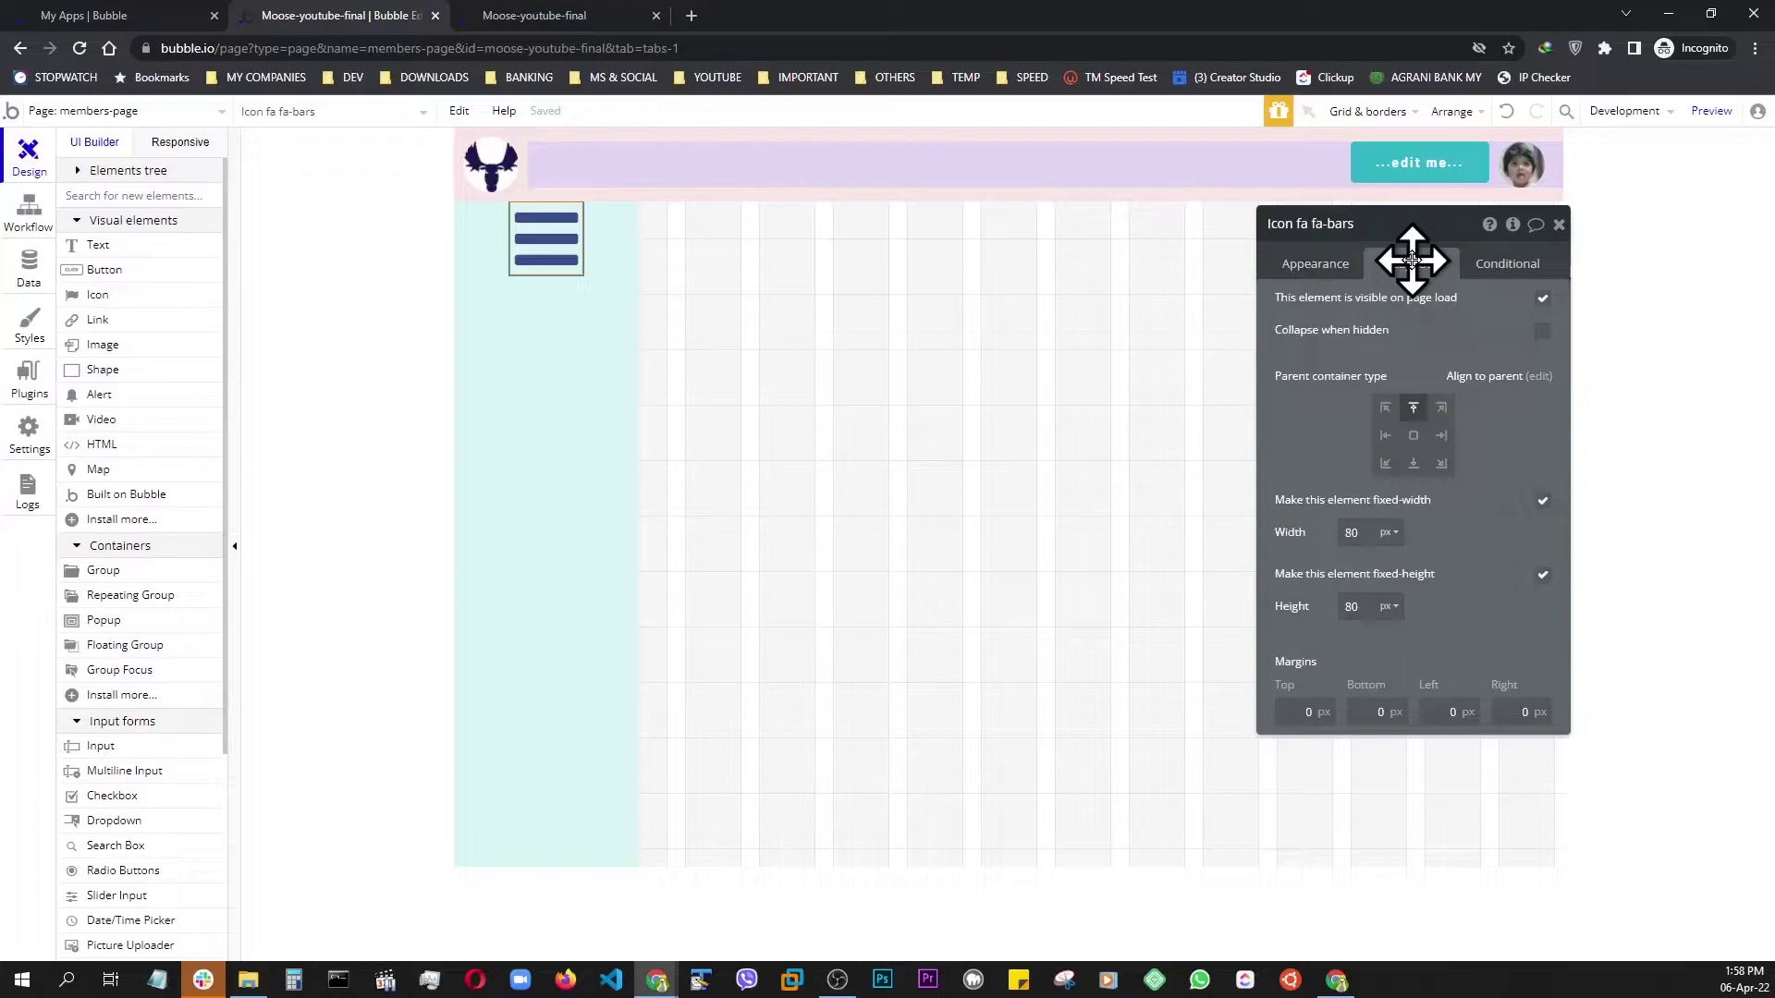
pyautogui.click(1386, 411)
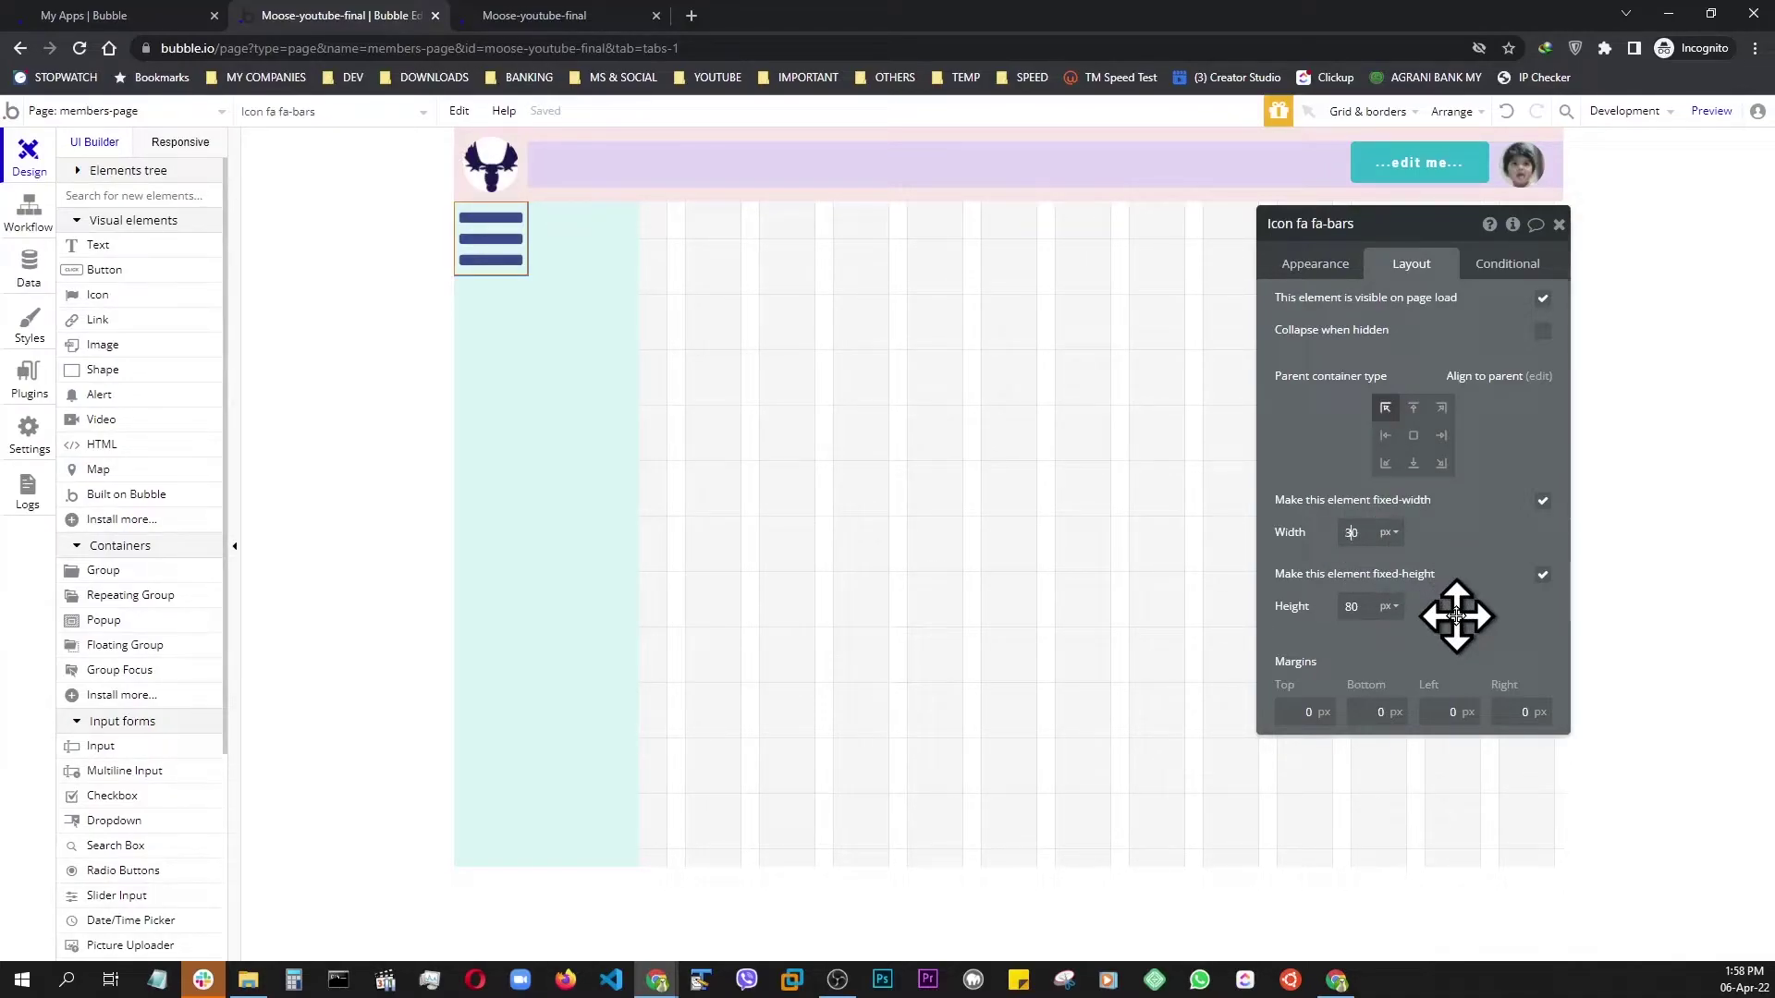
pyautogui.doubleClick(1349, 605)
pyautogui.write('30')
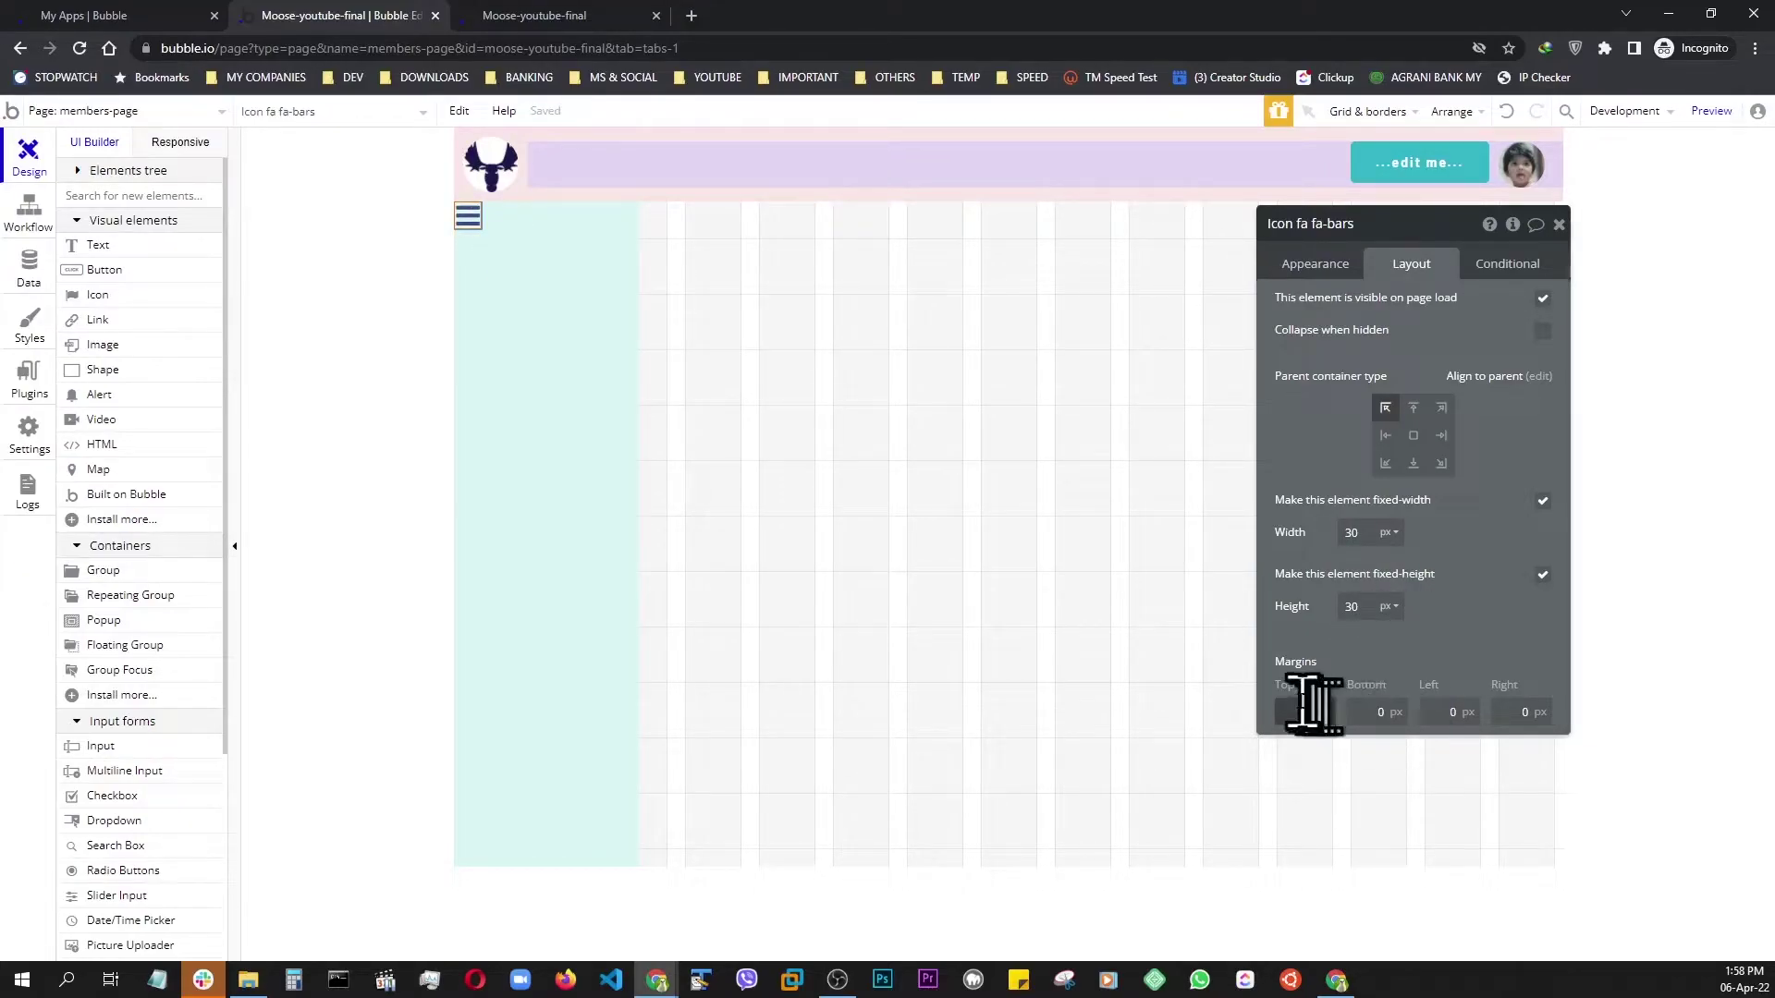
# - Set the bars icon's top, bottom, left and right margins to 10 px each
pyautogui.write('10')
pyautogui.click(1362, 712)
pyautogui.write('1')
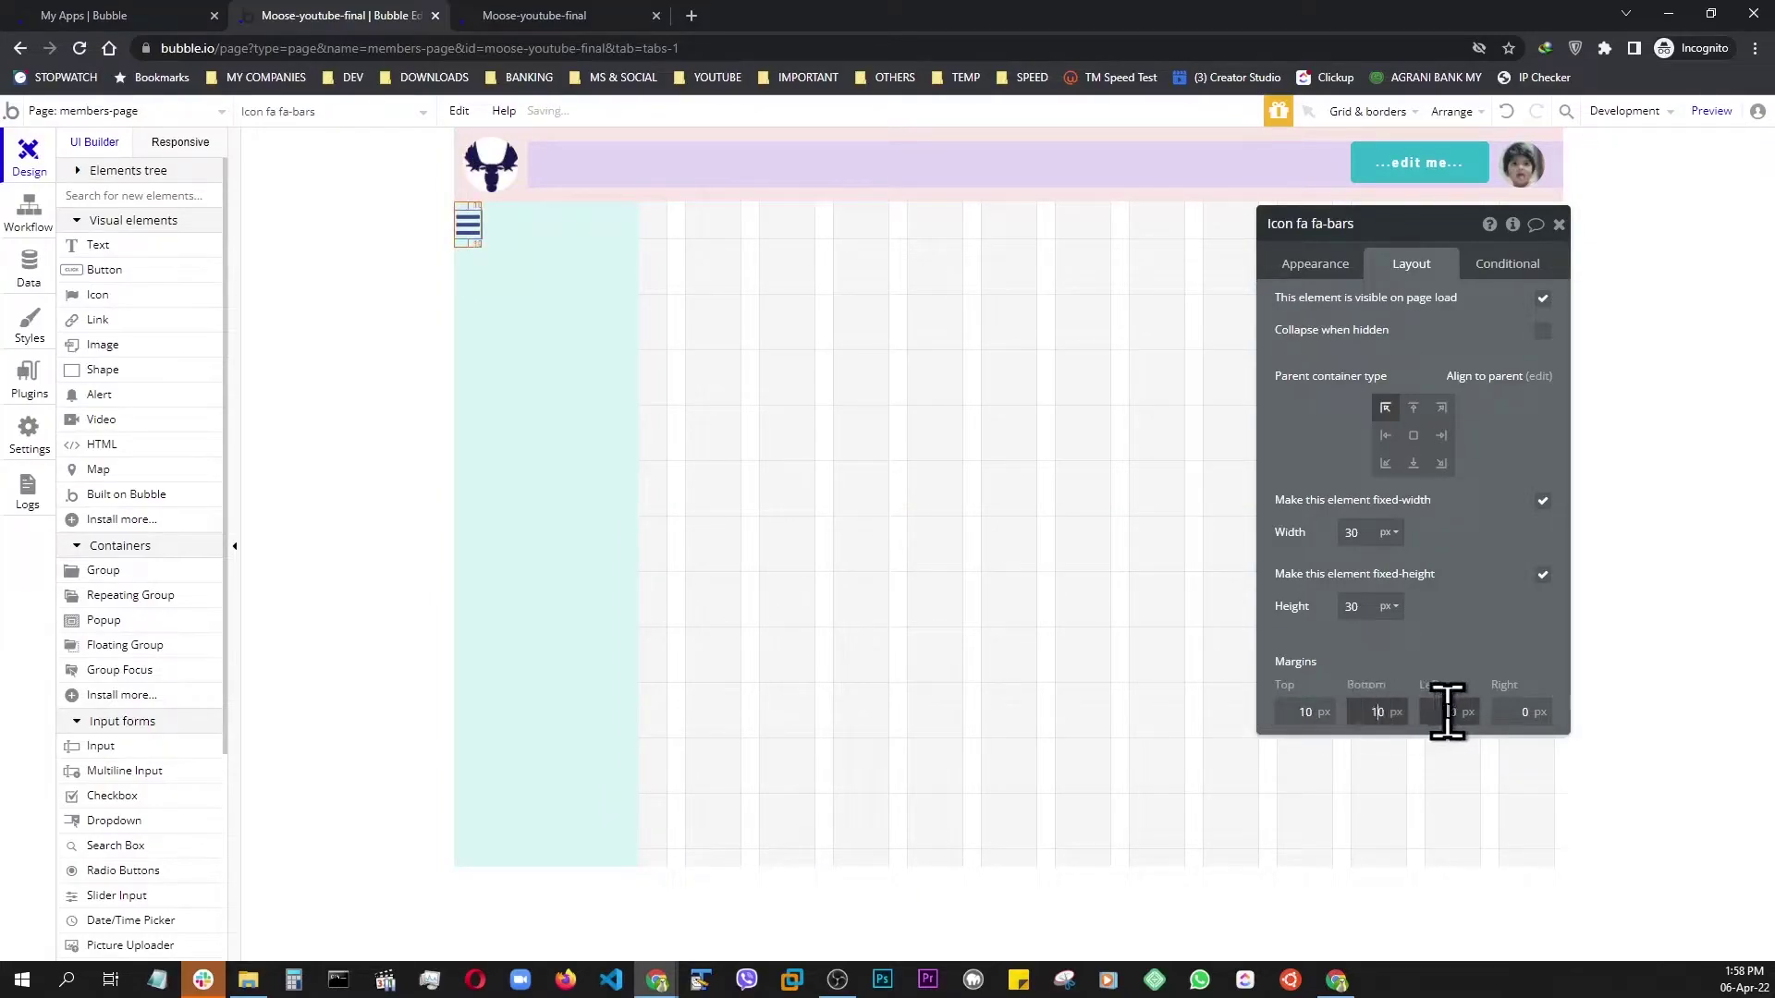
pyautogui.click(1447, 712)
pyautogui.write('1')
pyautogui.click(1506, 712)
pyautogui.write('1')
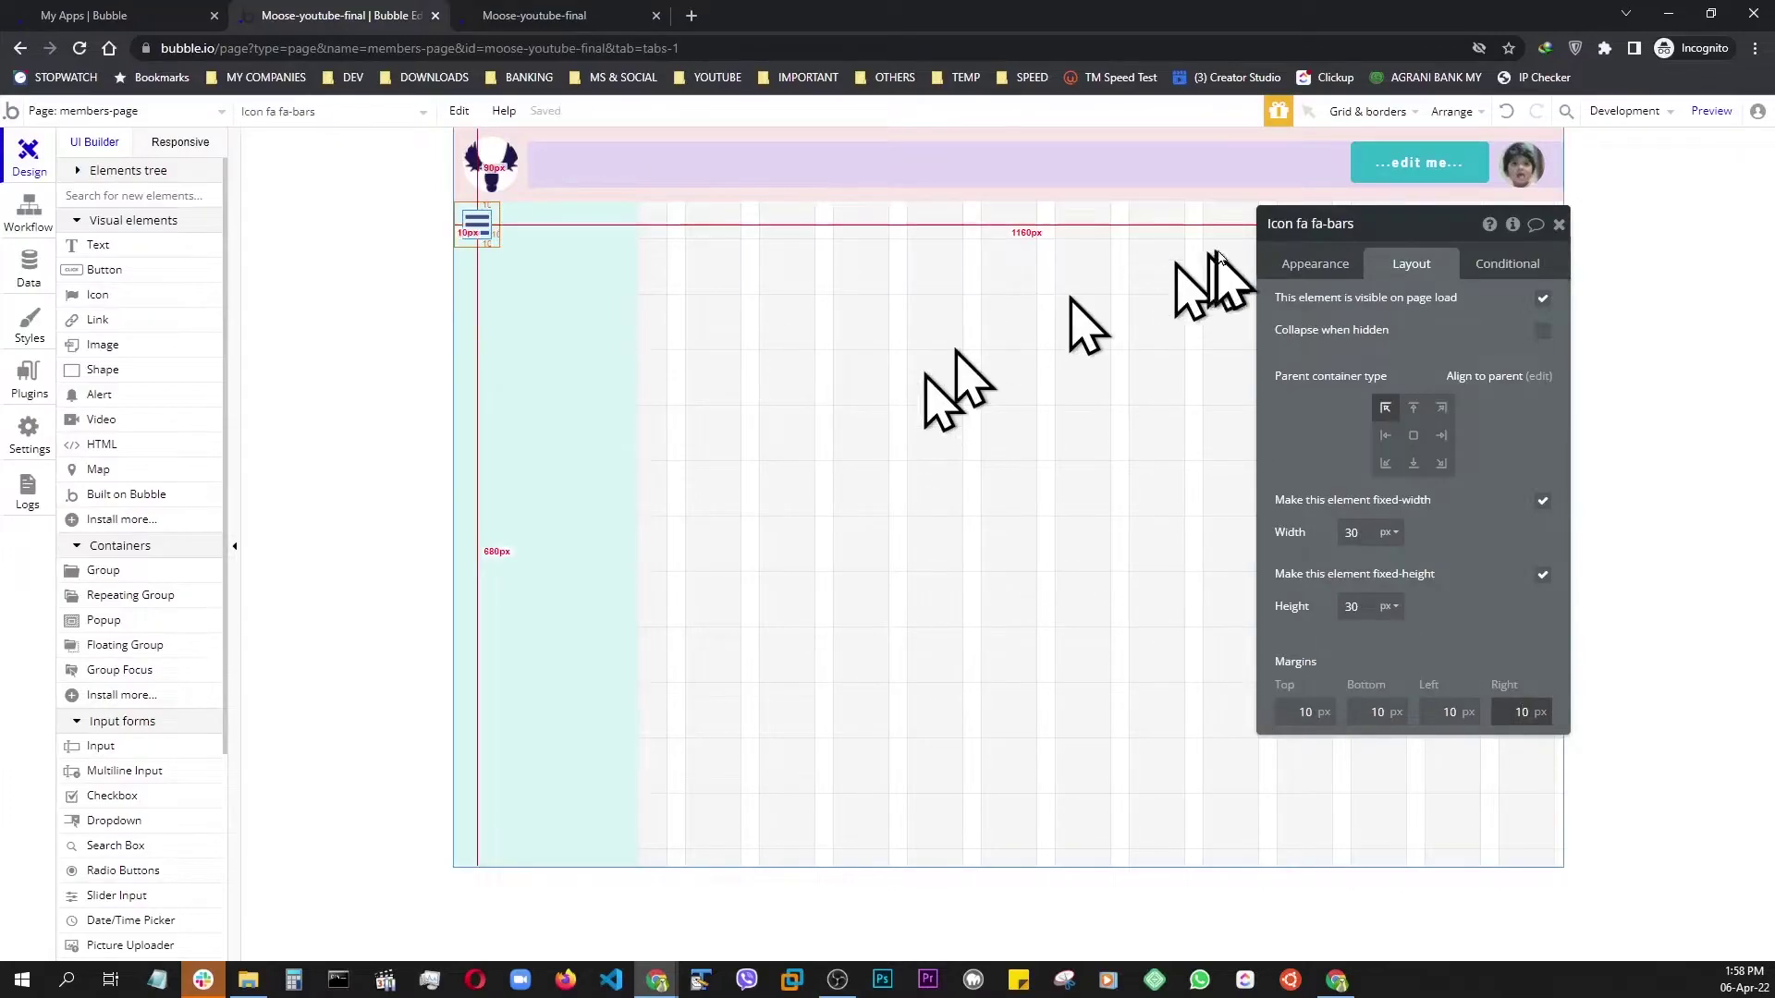
# - Remove the bars icon's predefined style and change its icon color to #161617
pyautogui.click(1299, 263)
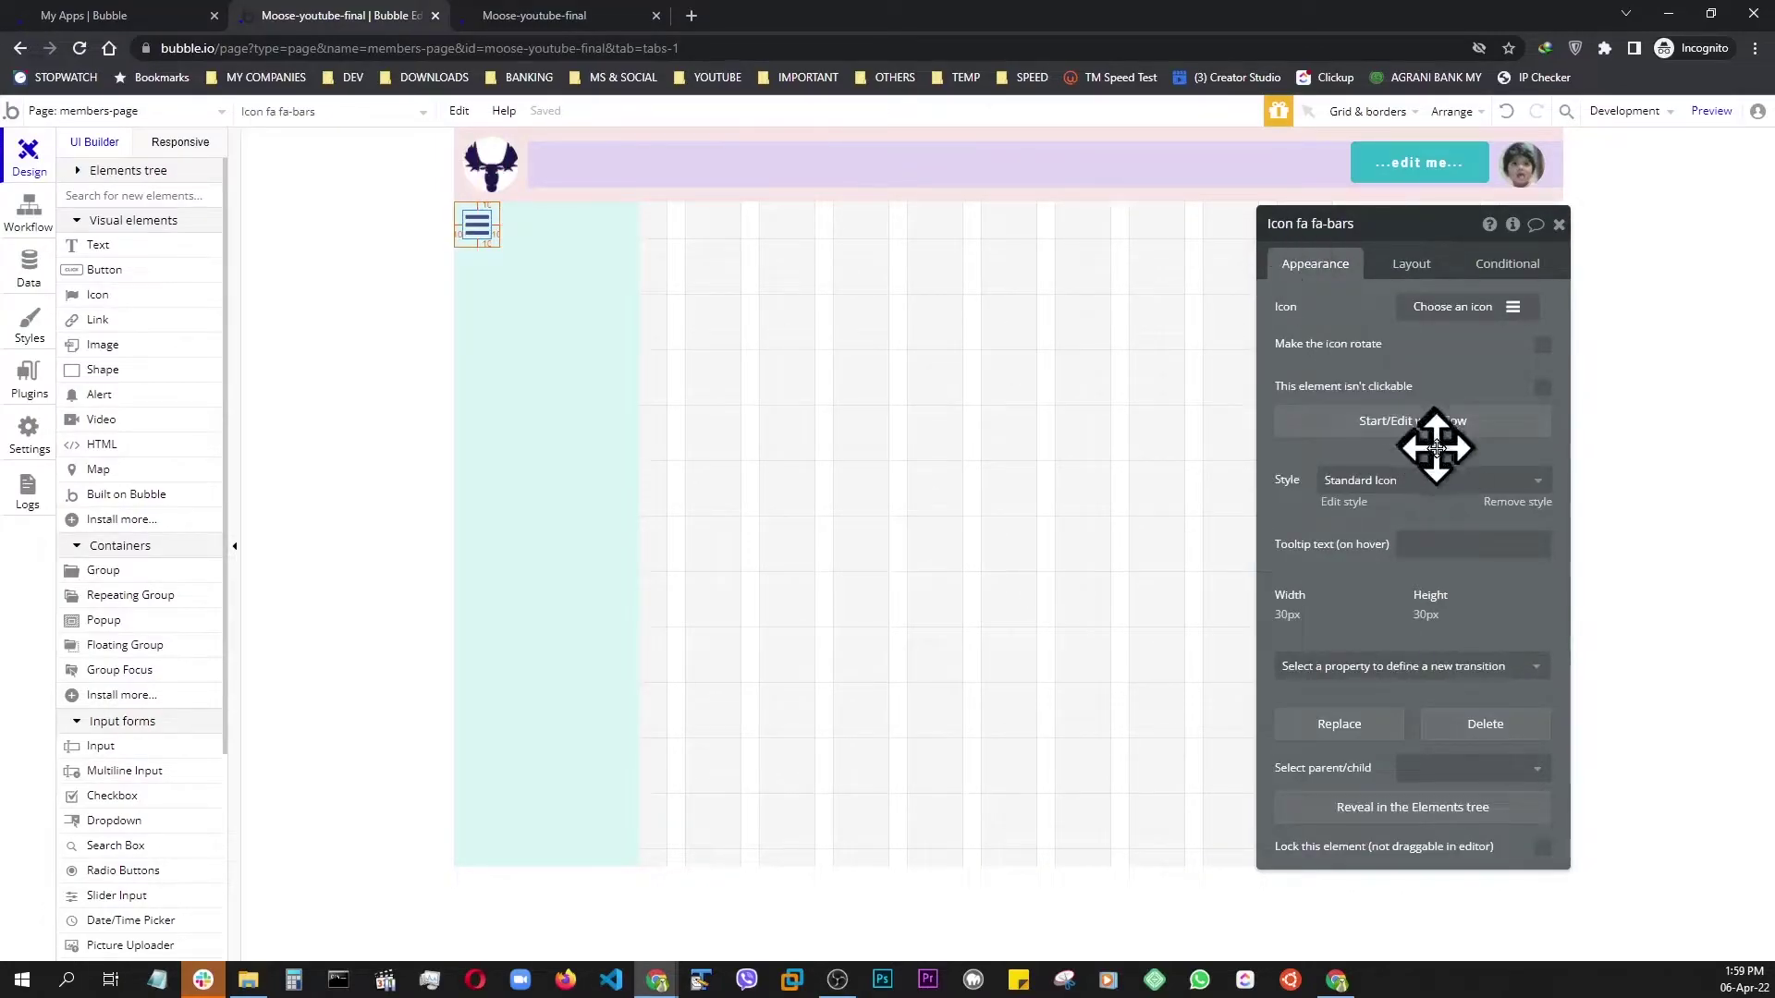
pyautogui.click(1491, 507)
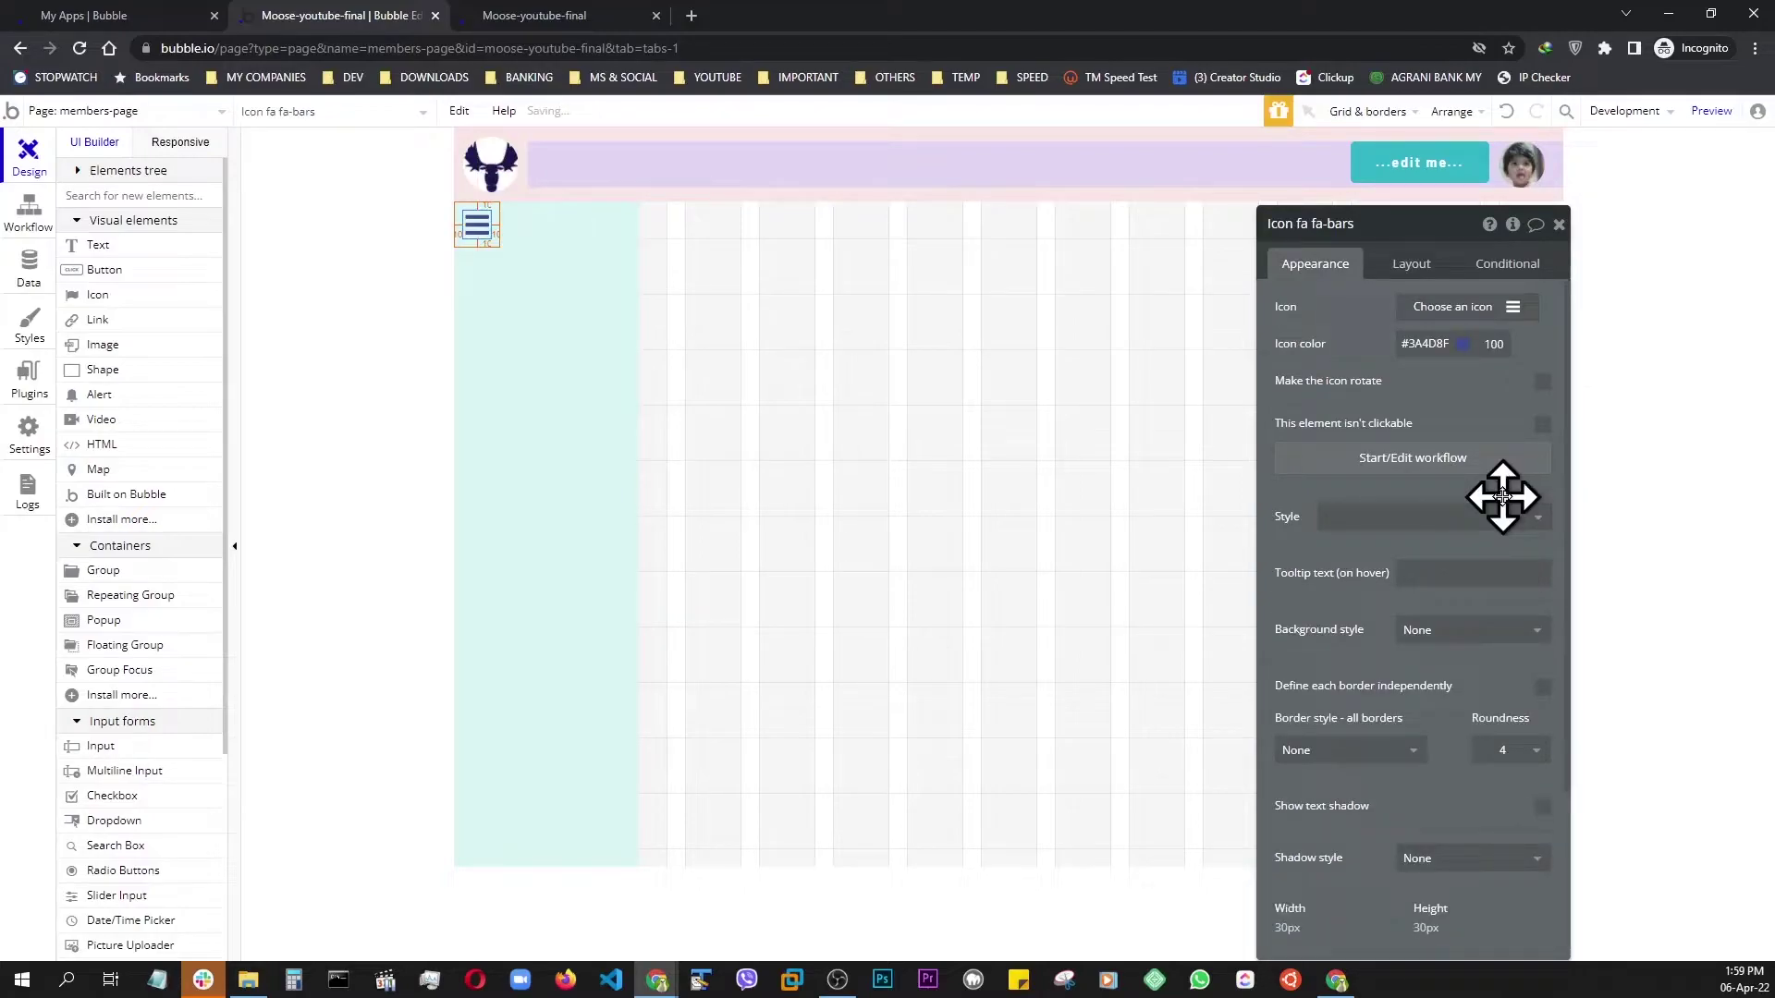
pyautogui.click(1463, 345)
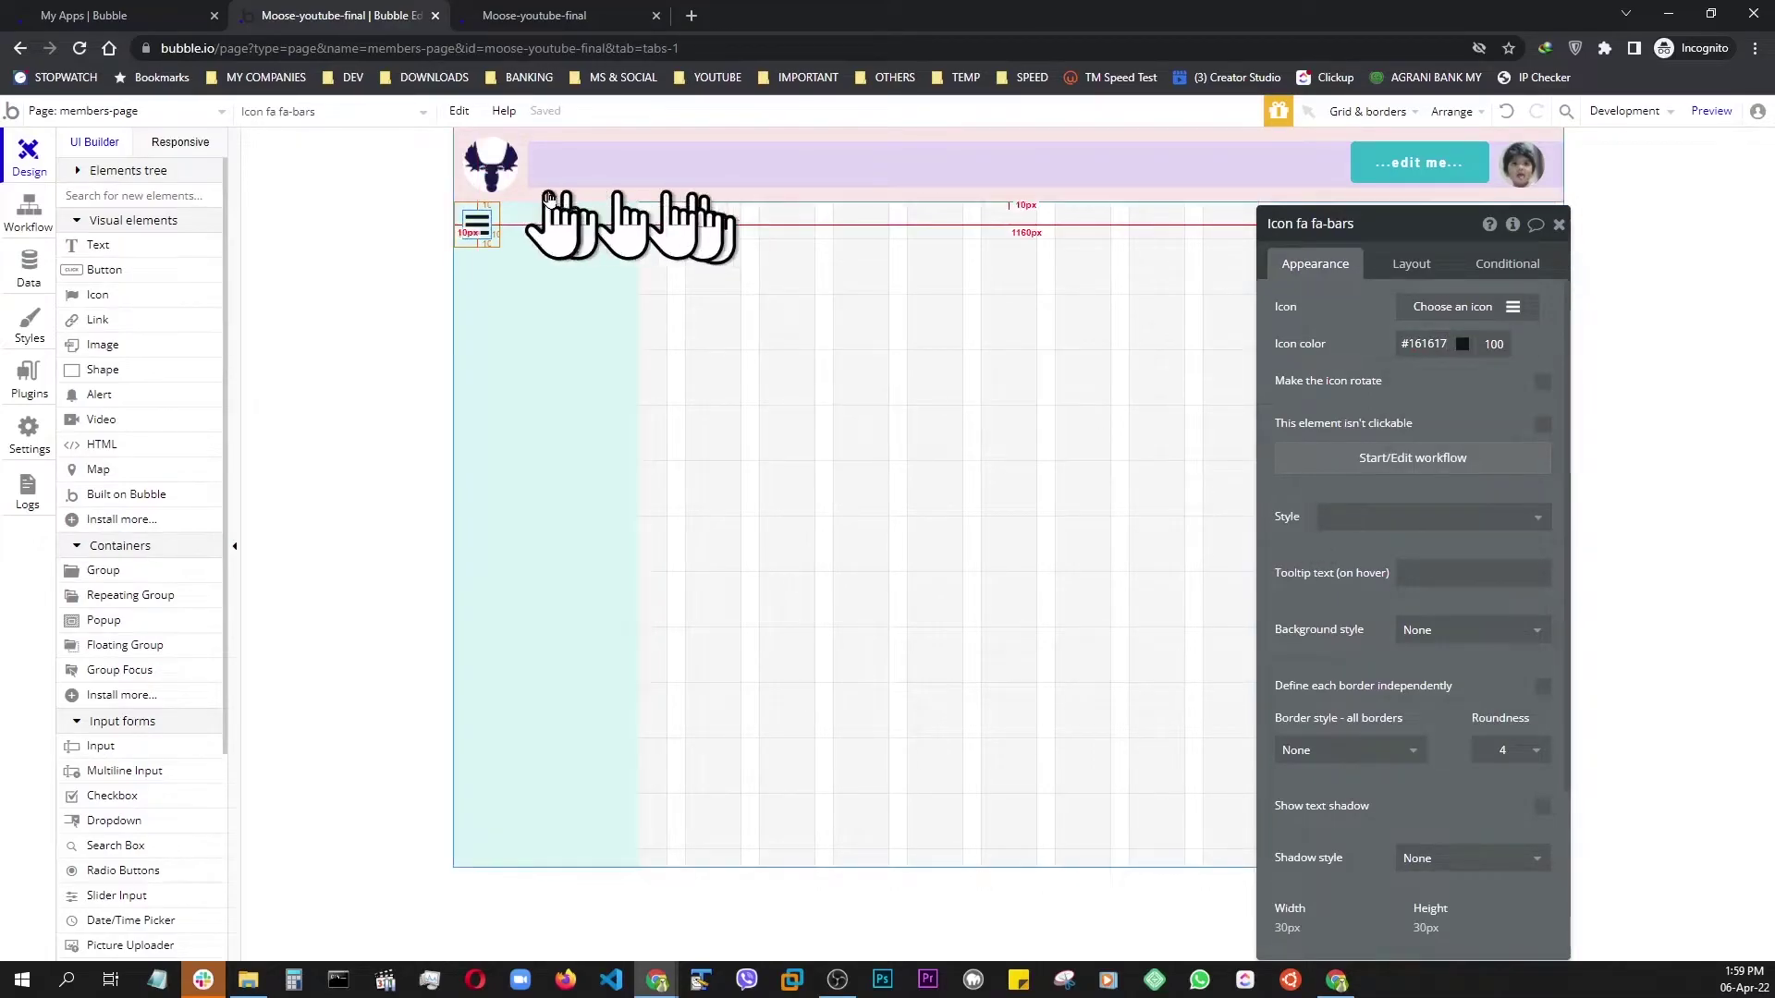
# - Duplicate the bars icon within the sidebar and align the copy to the sidebar's top-right corner
pyautogui.hotkey('ctrl', '+')
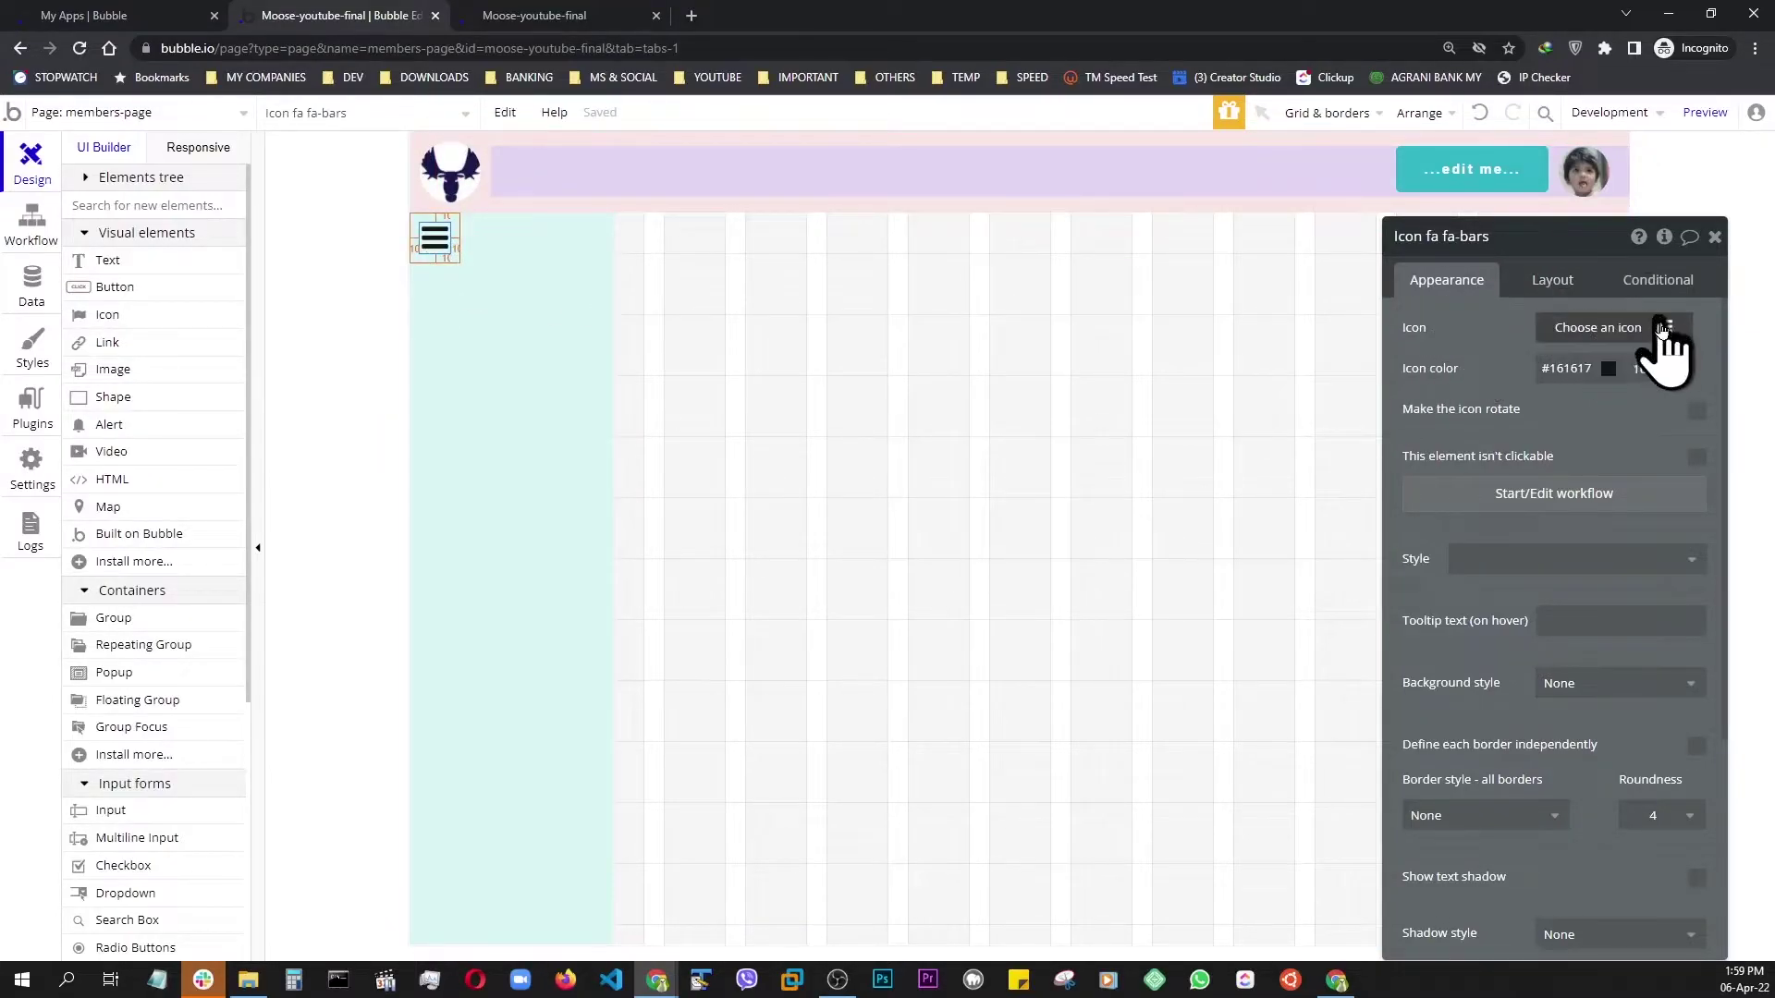
pyautogui.click(1553, 280)
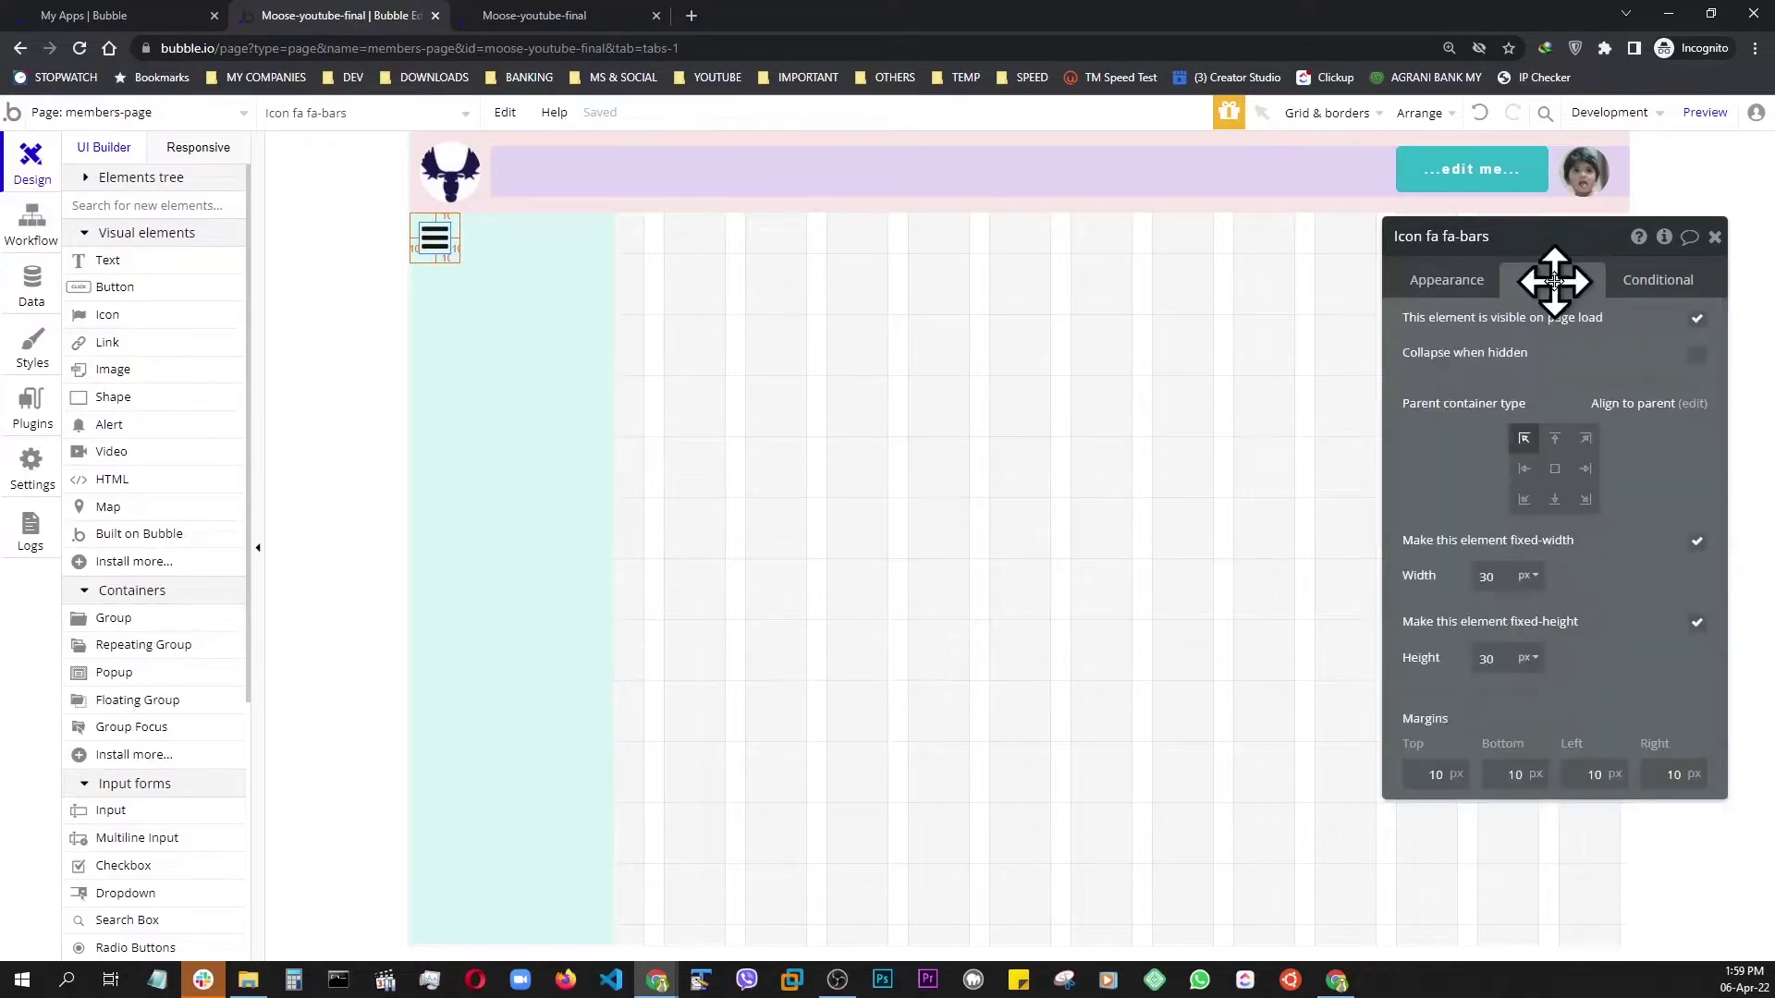
pyautogui.click(1585, 441)
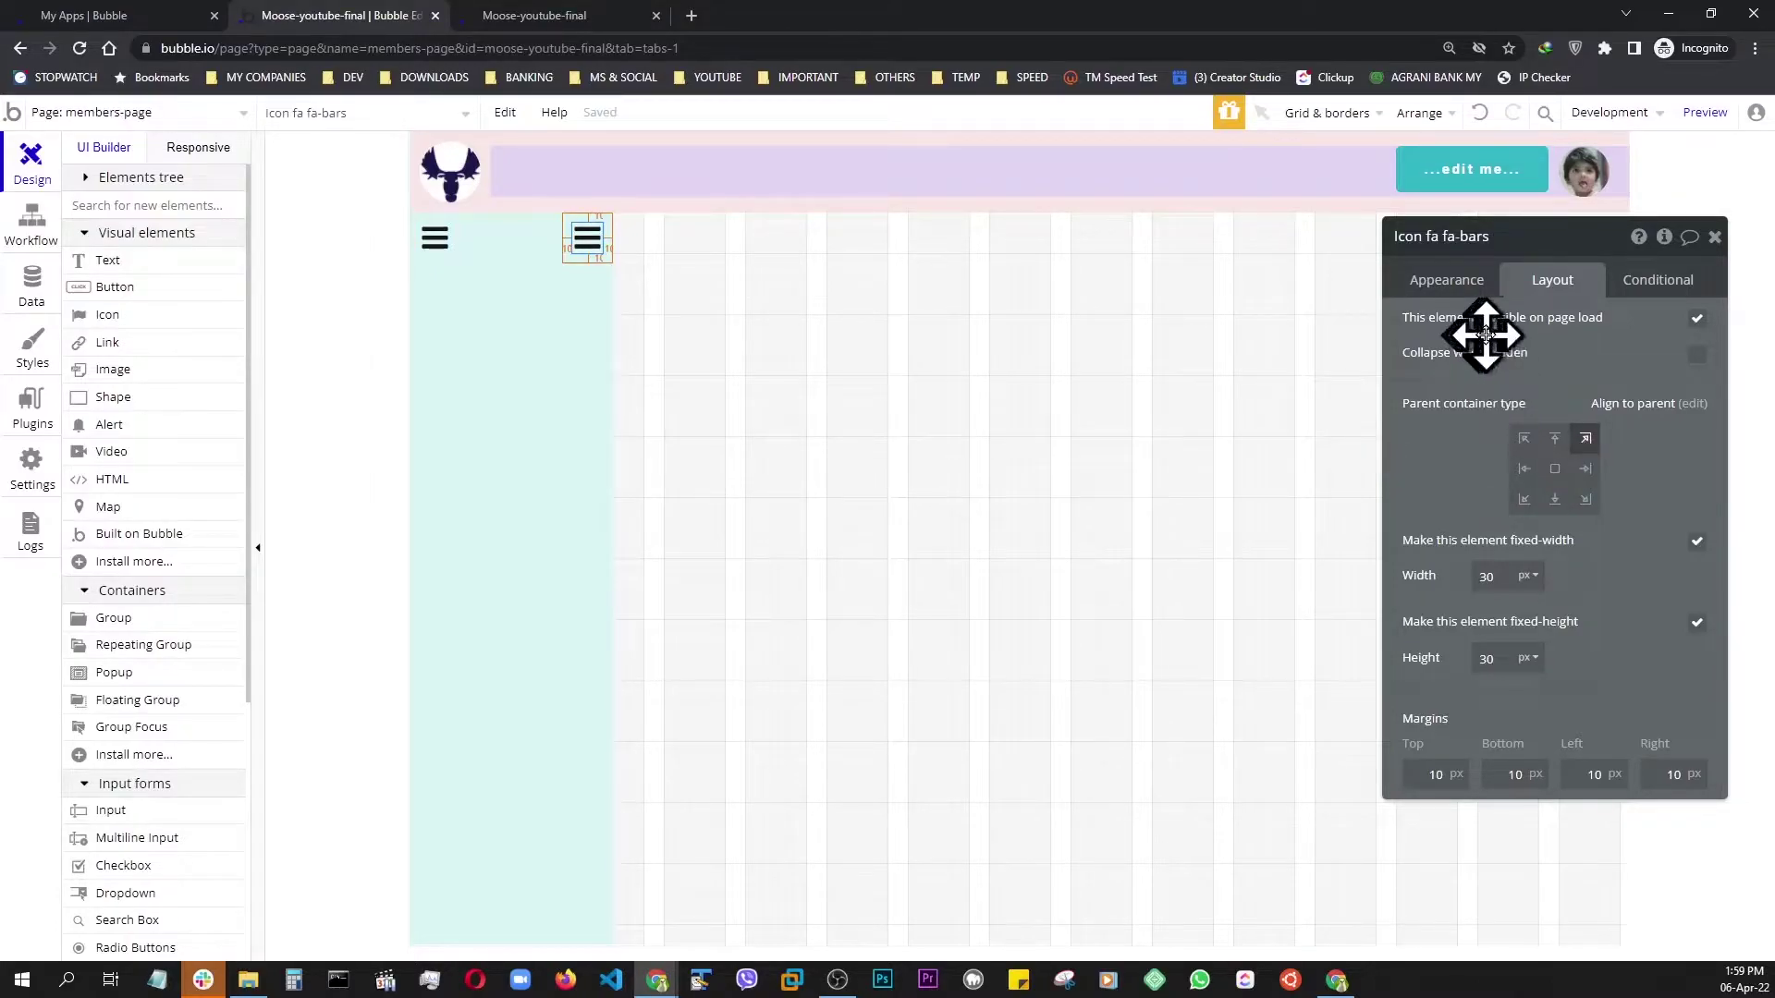
# - Change the copied icon's symbol in the sidebar's top-right corner to the left arrow
pyautogui.click(1445, 286)
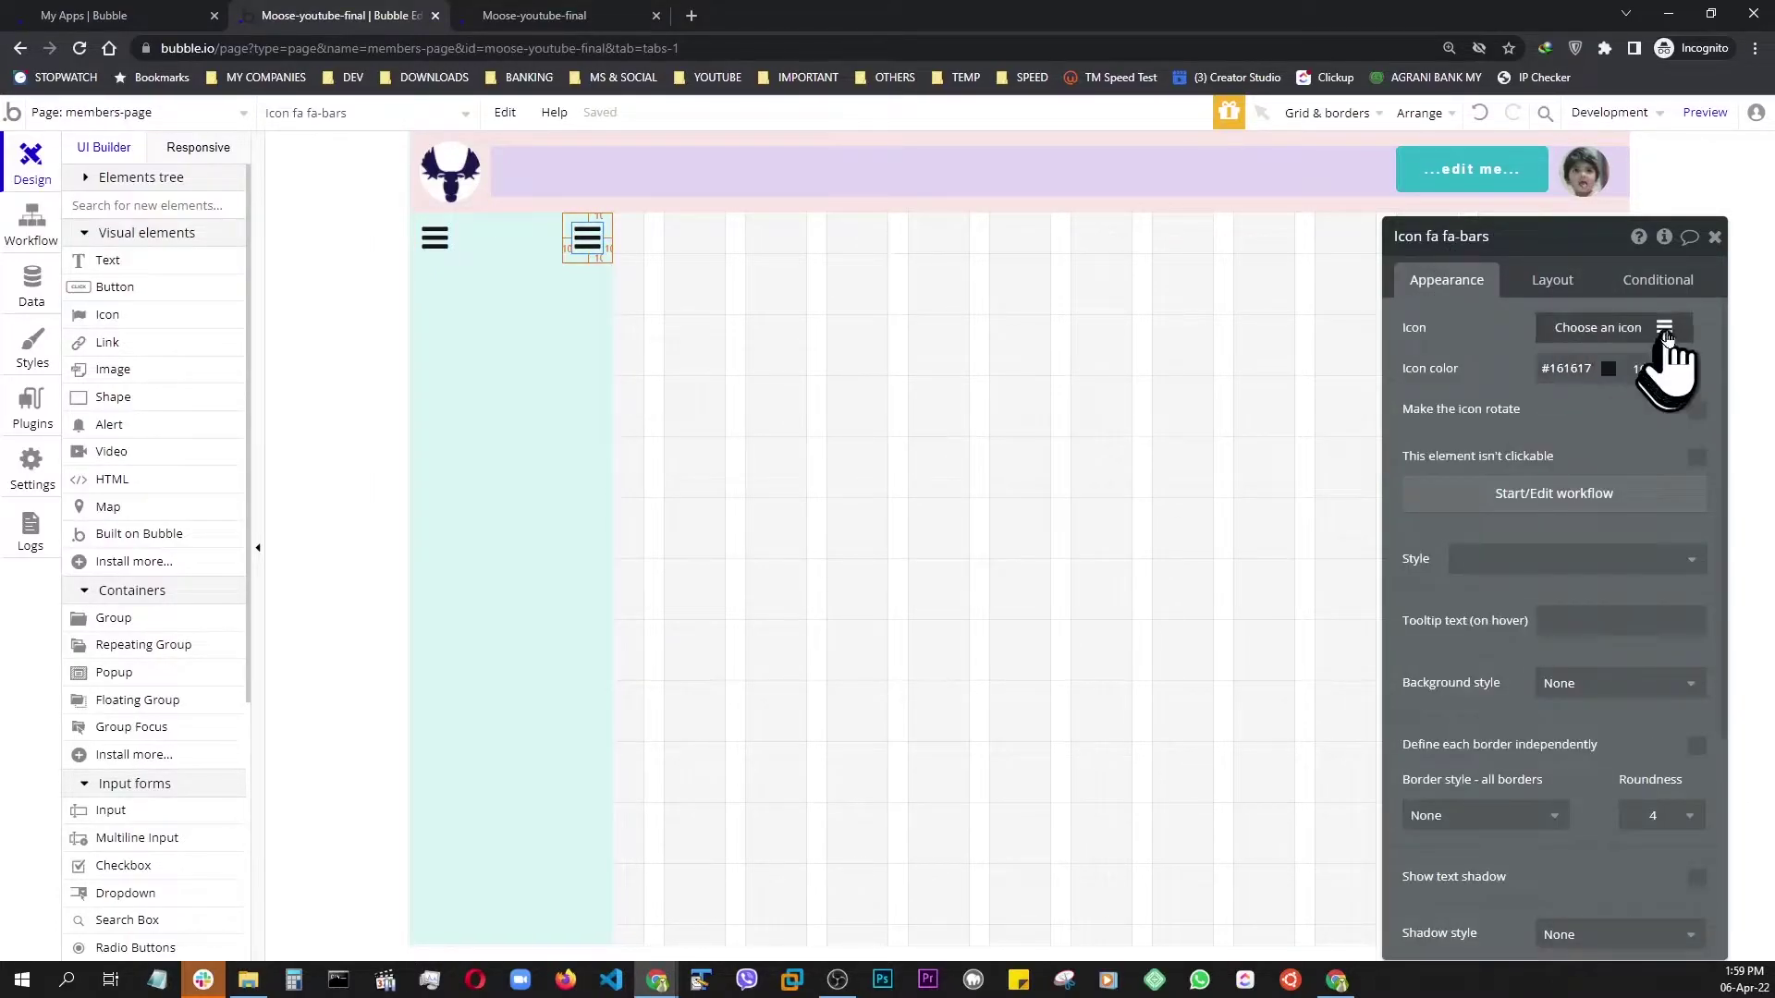
pyautogui.click(1669, 328)
pyautogui.write('ARRO')
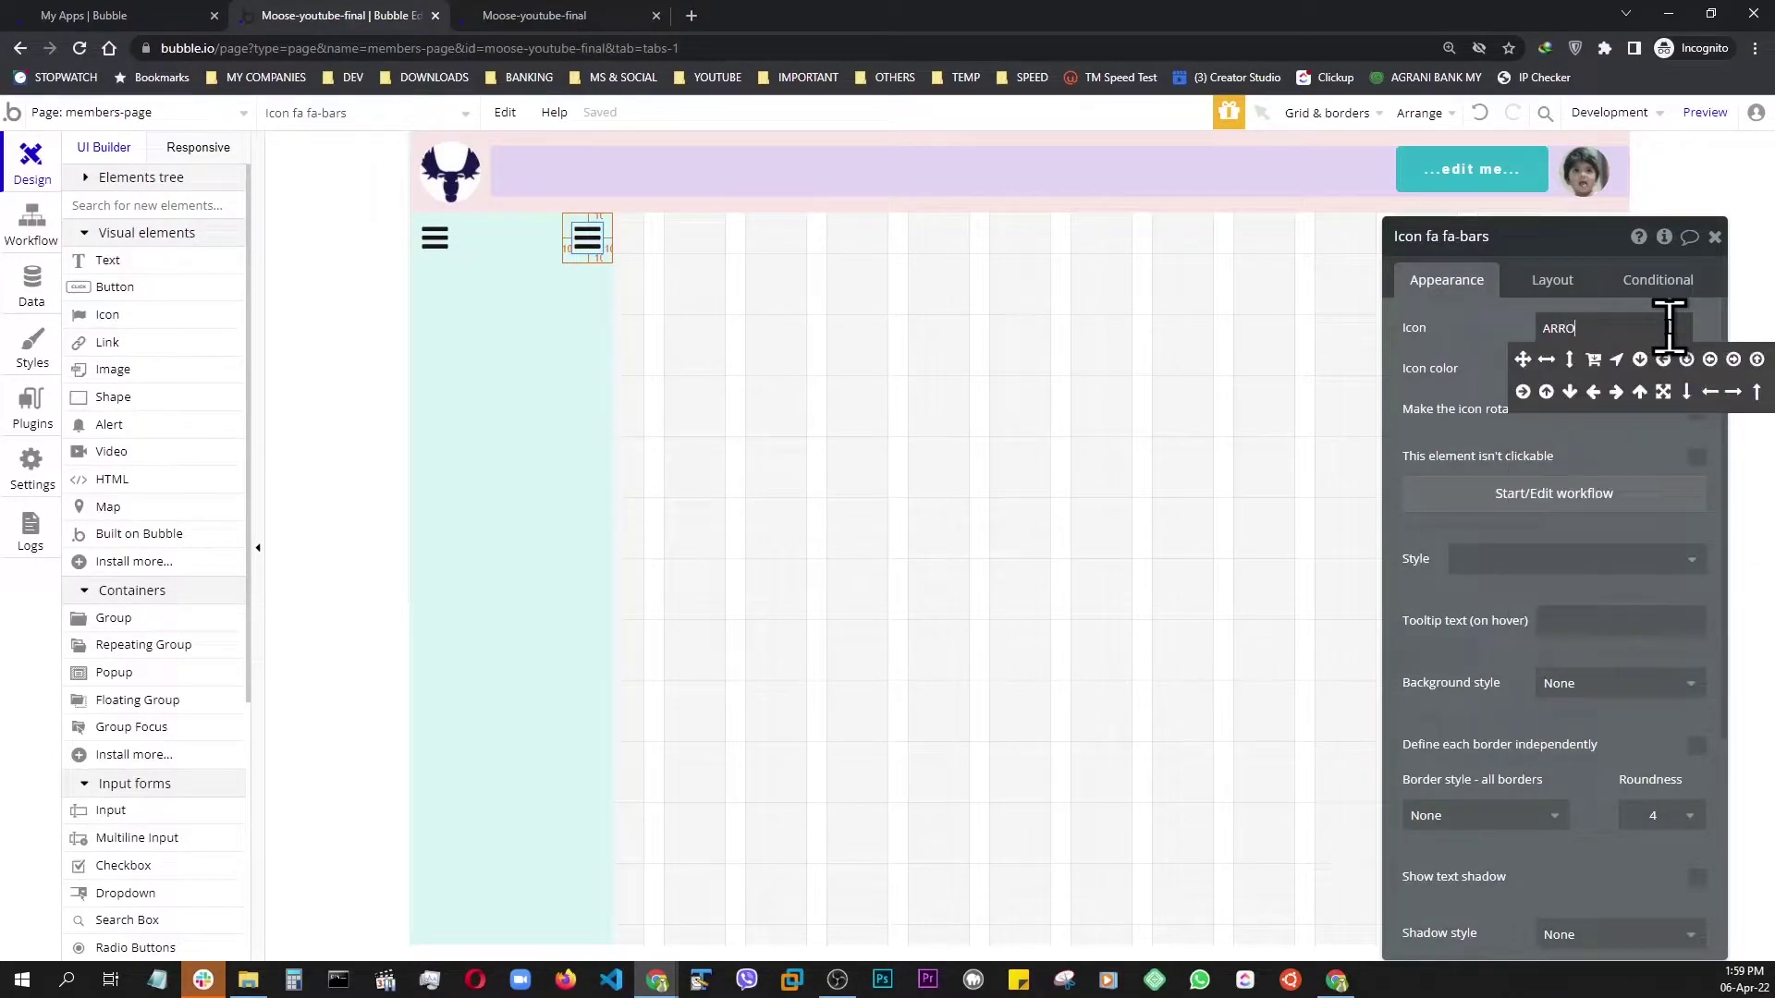
pyautogui.click(1590, 391)
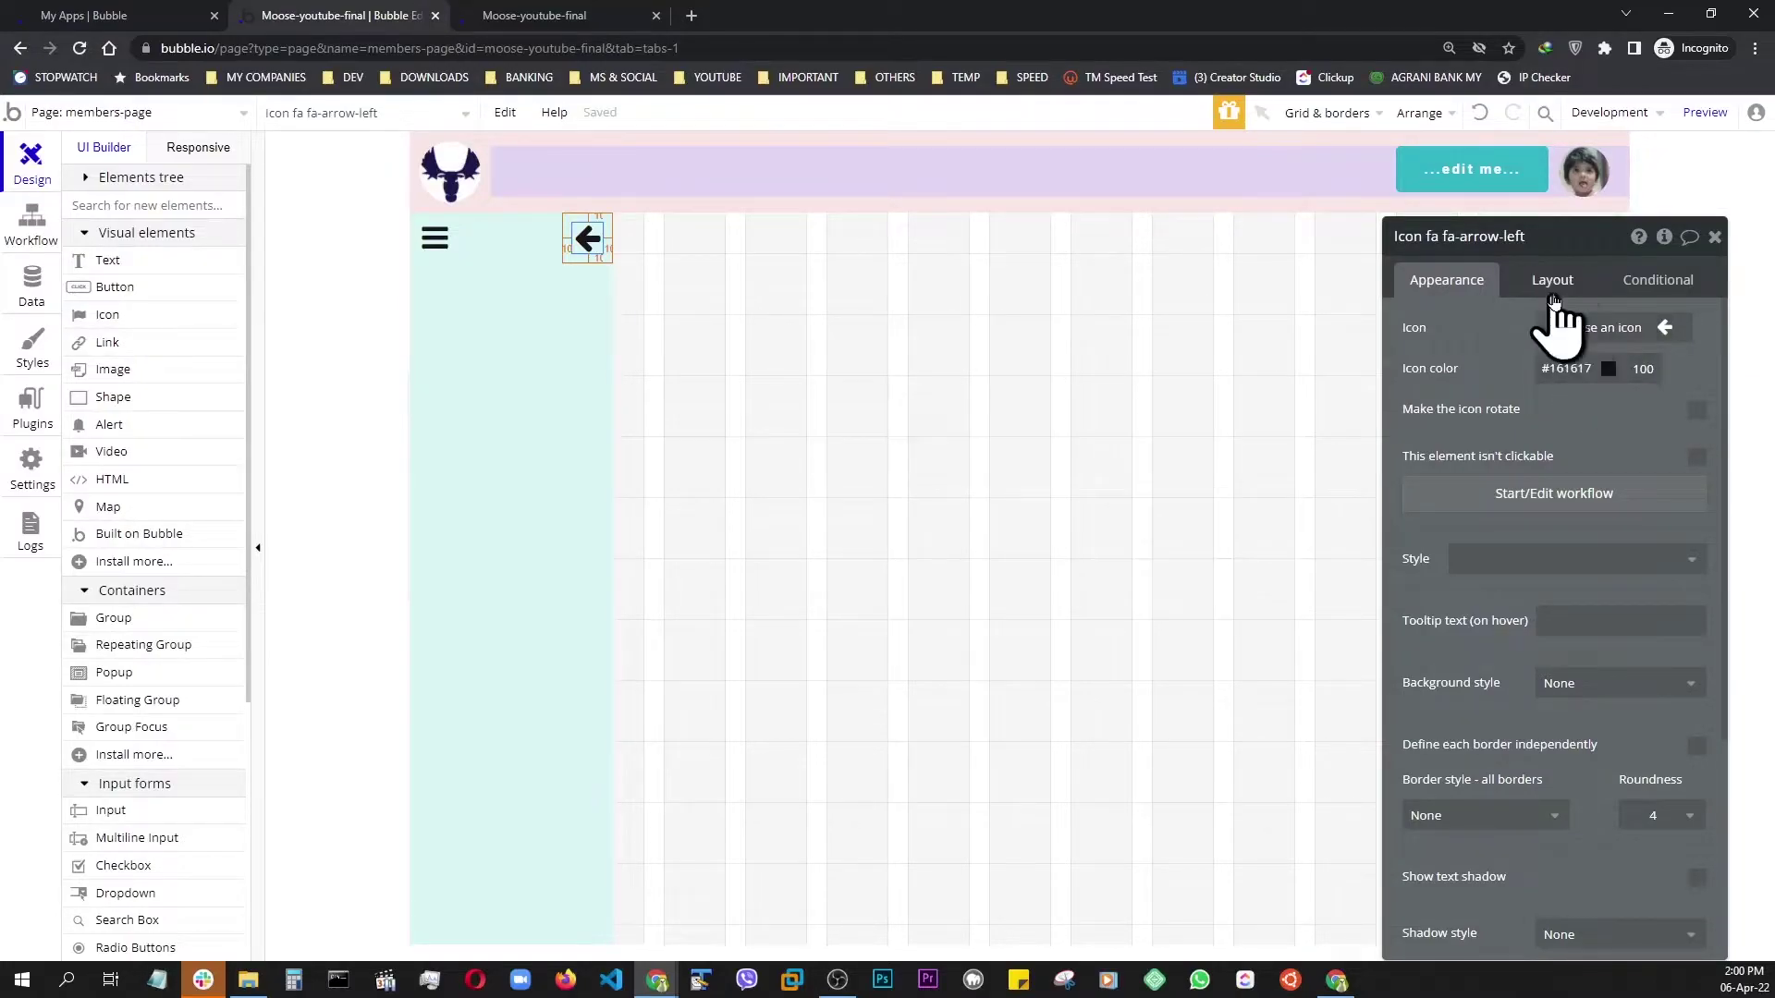
pyautogui.click(1553, 299)
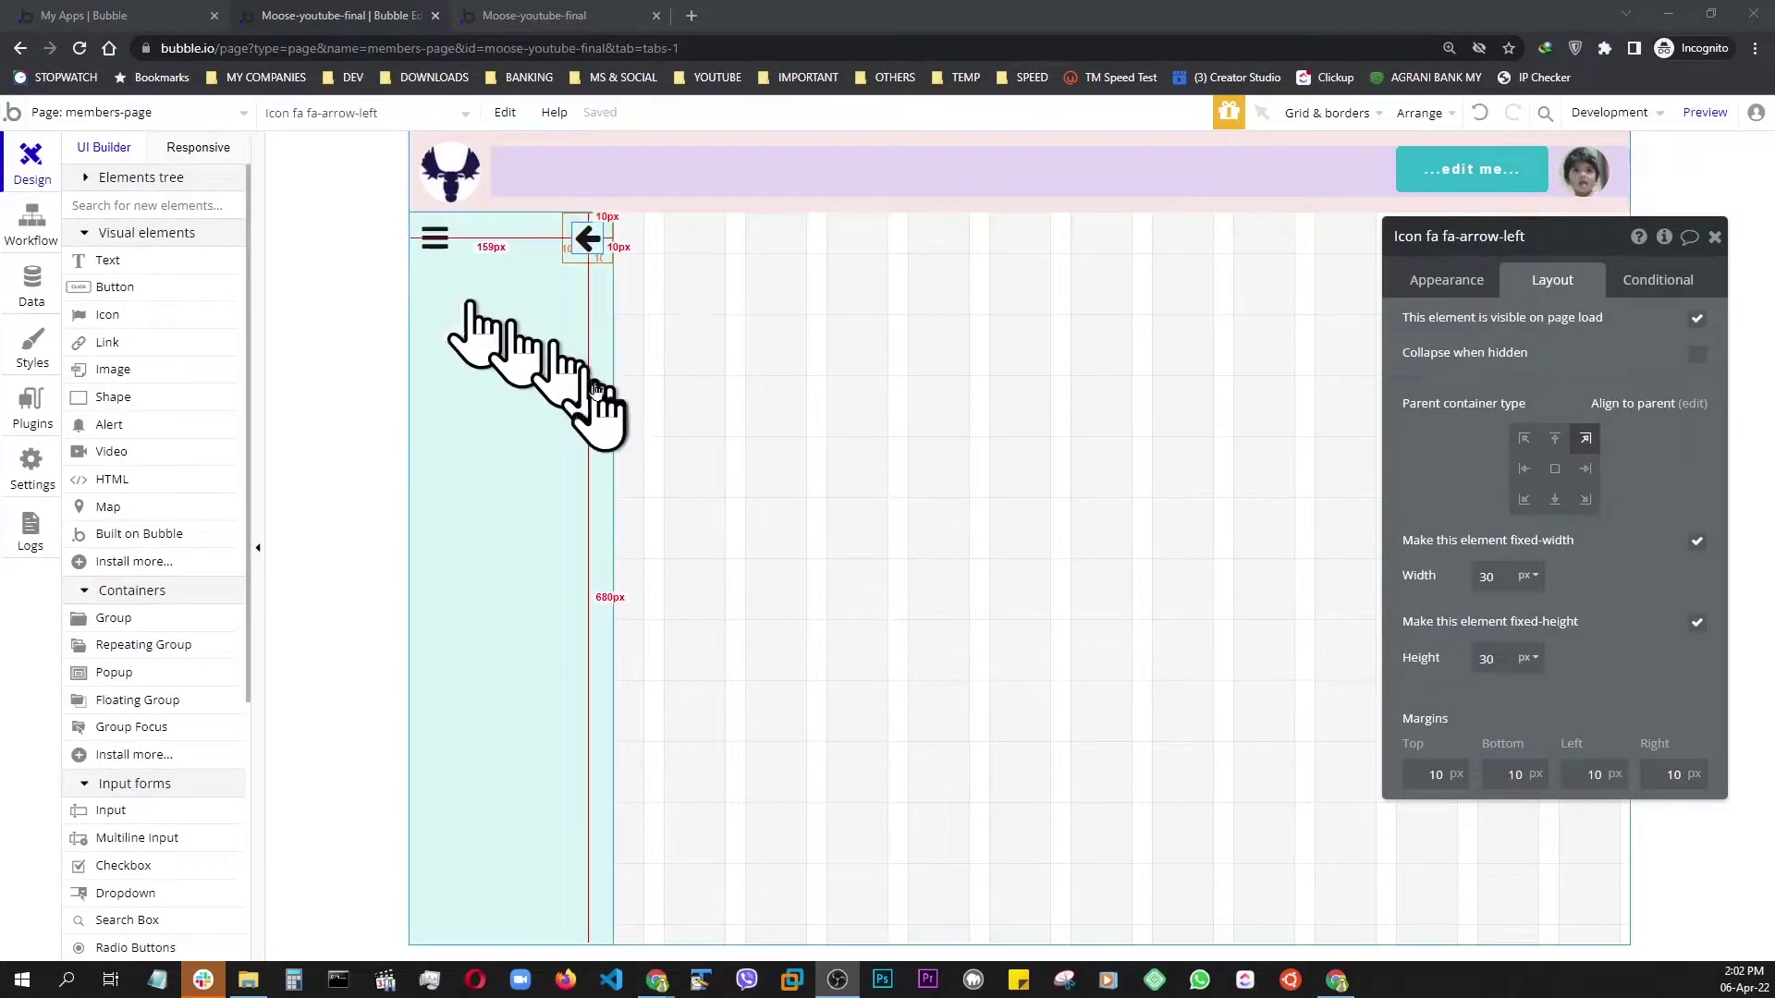
# - Add a group inside the sidebar, center it in its parent and rename it Group NAV BOX
pyautogui.click(508, 441)
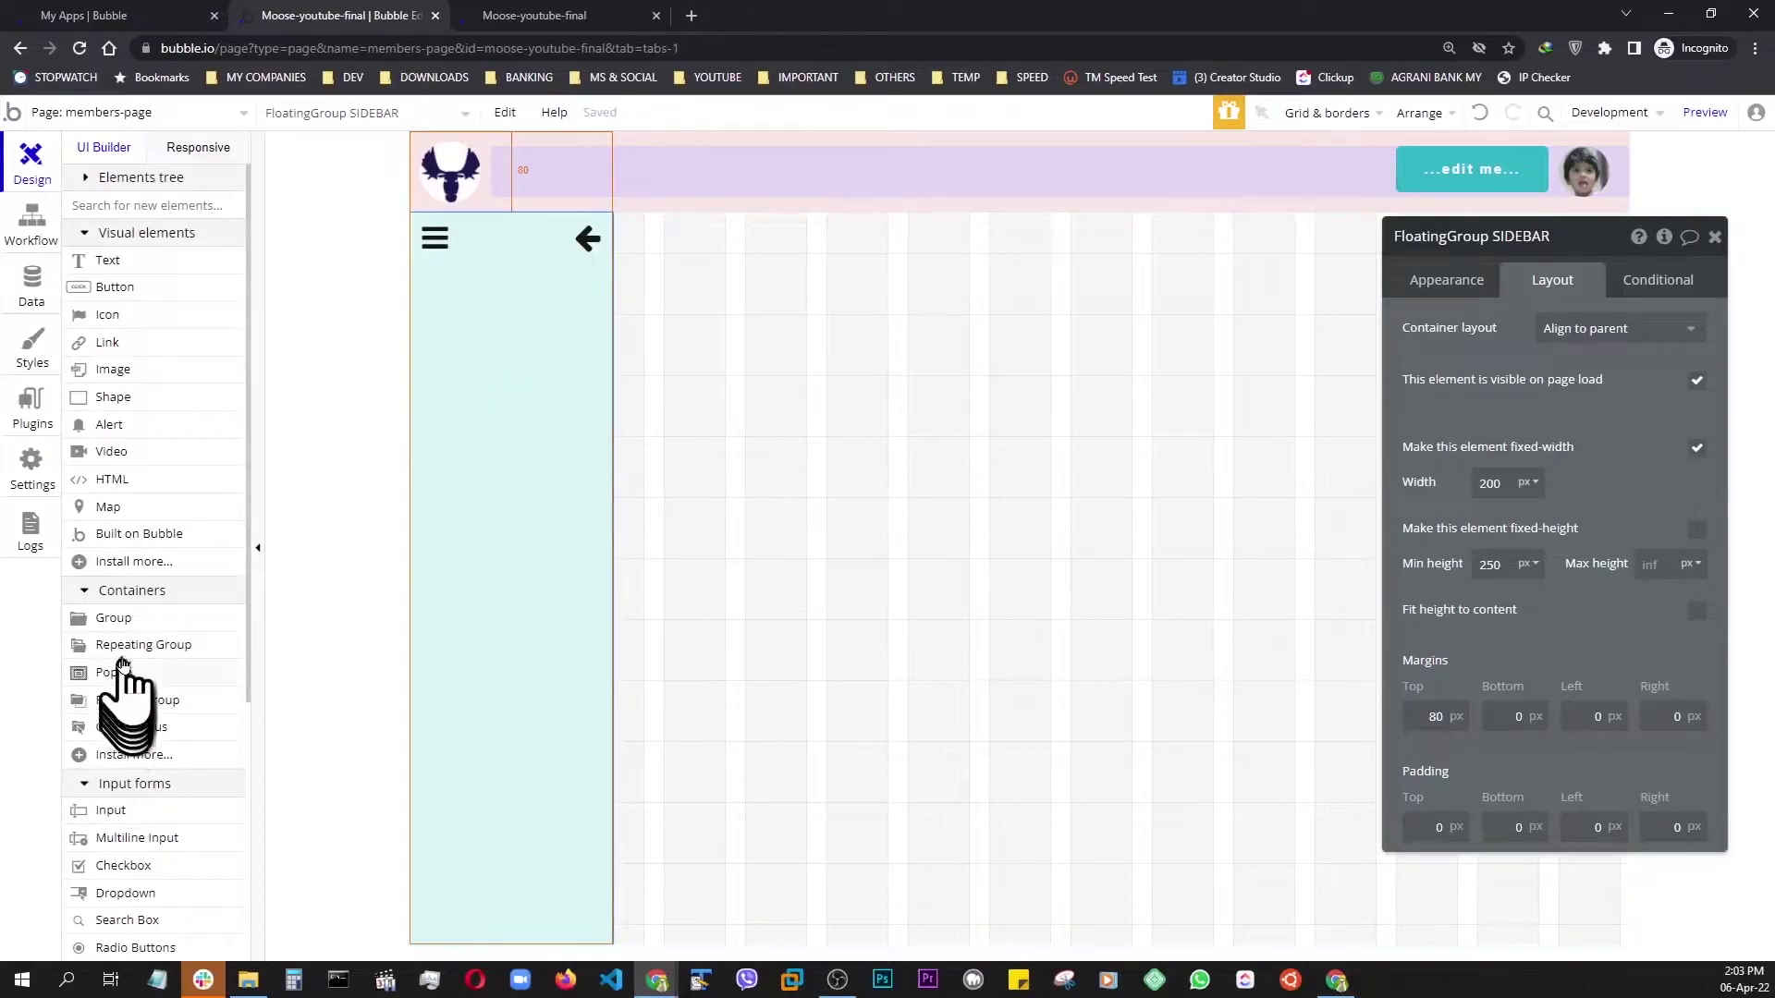
pyautogui.click(121, 620)
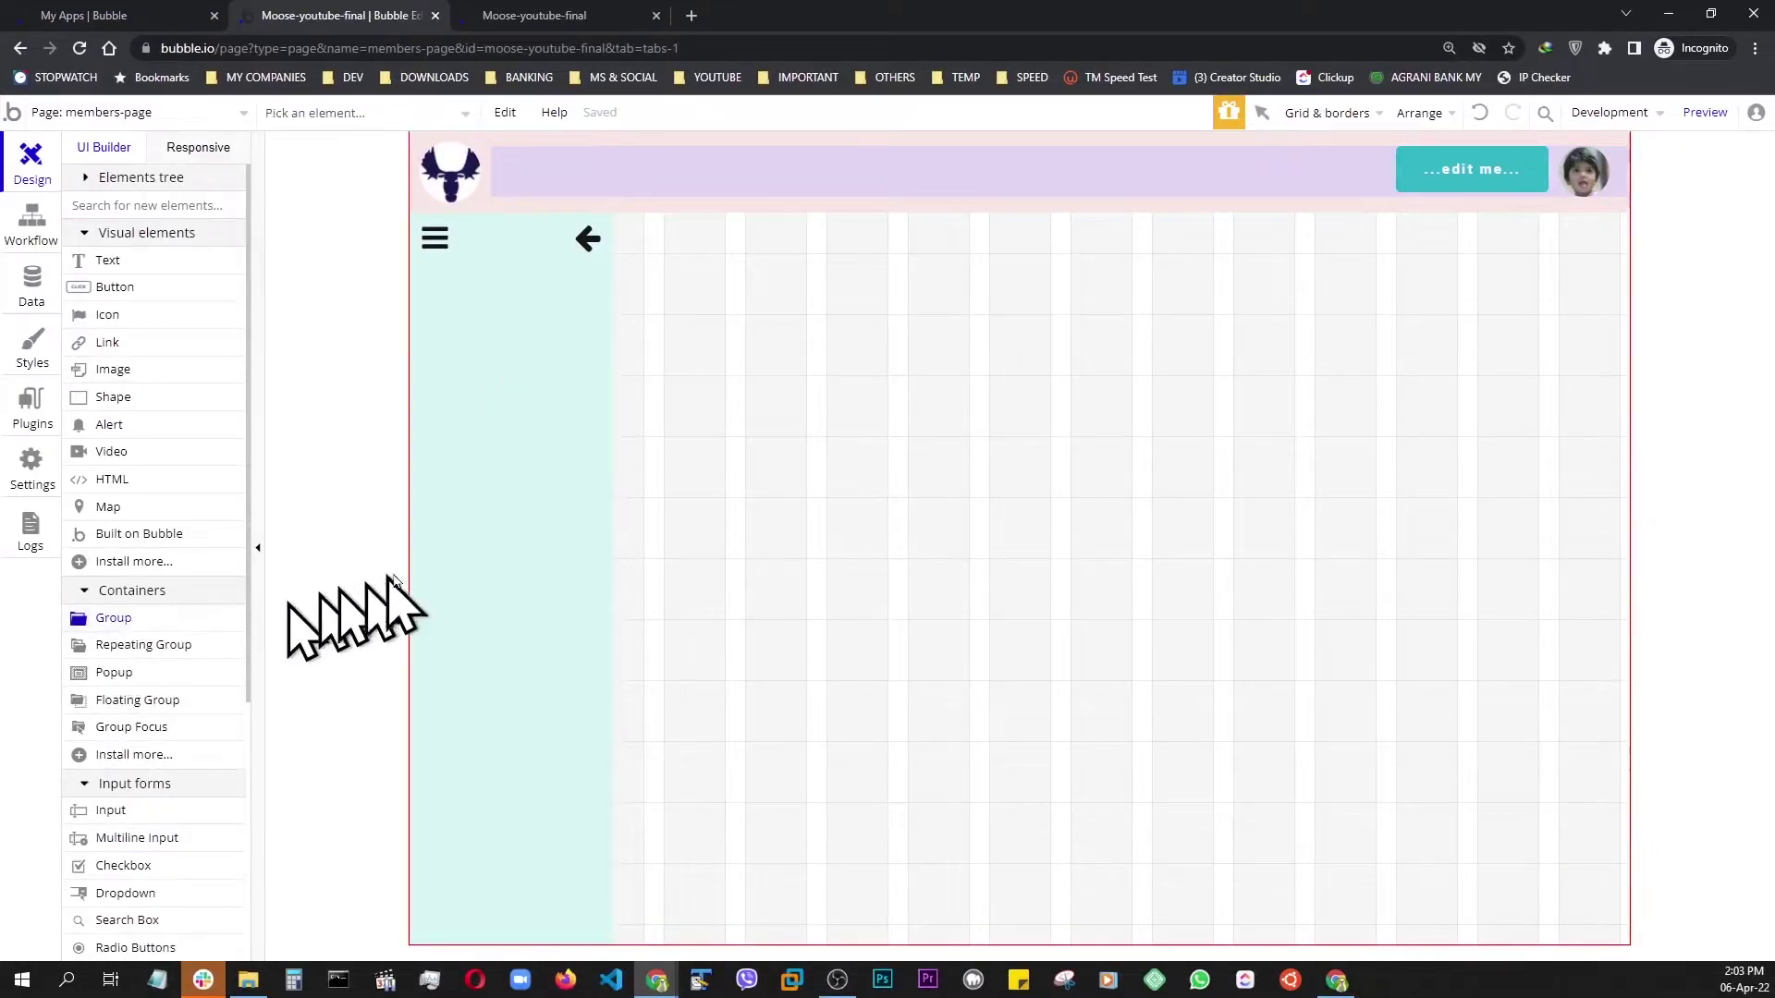
pyautogui.click(509, 544)
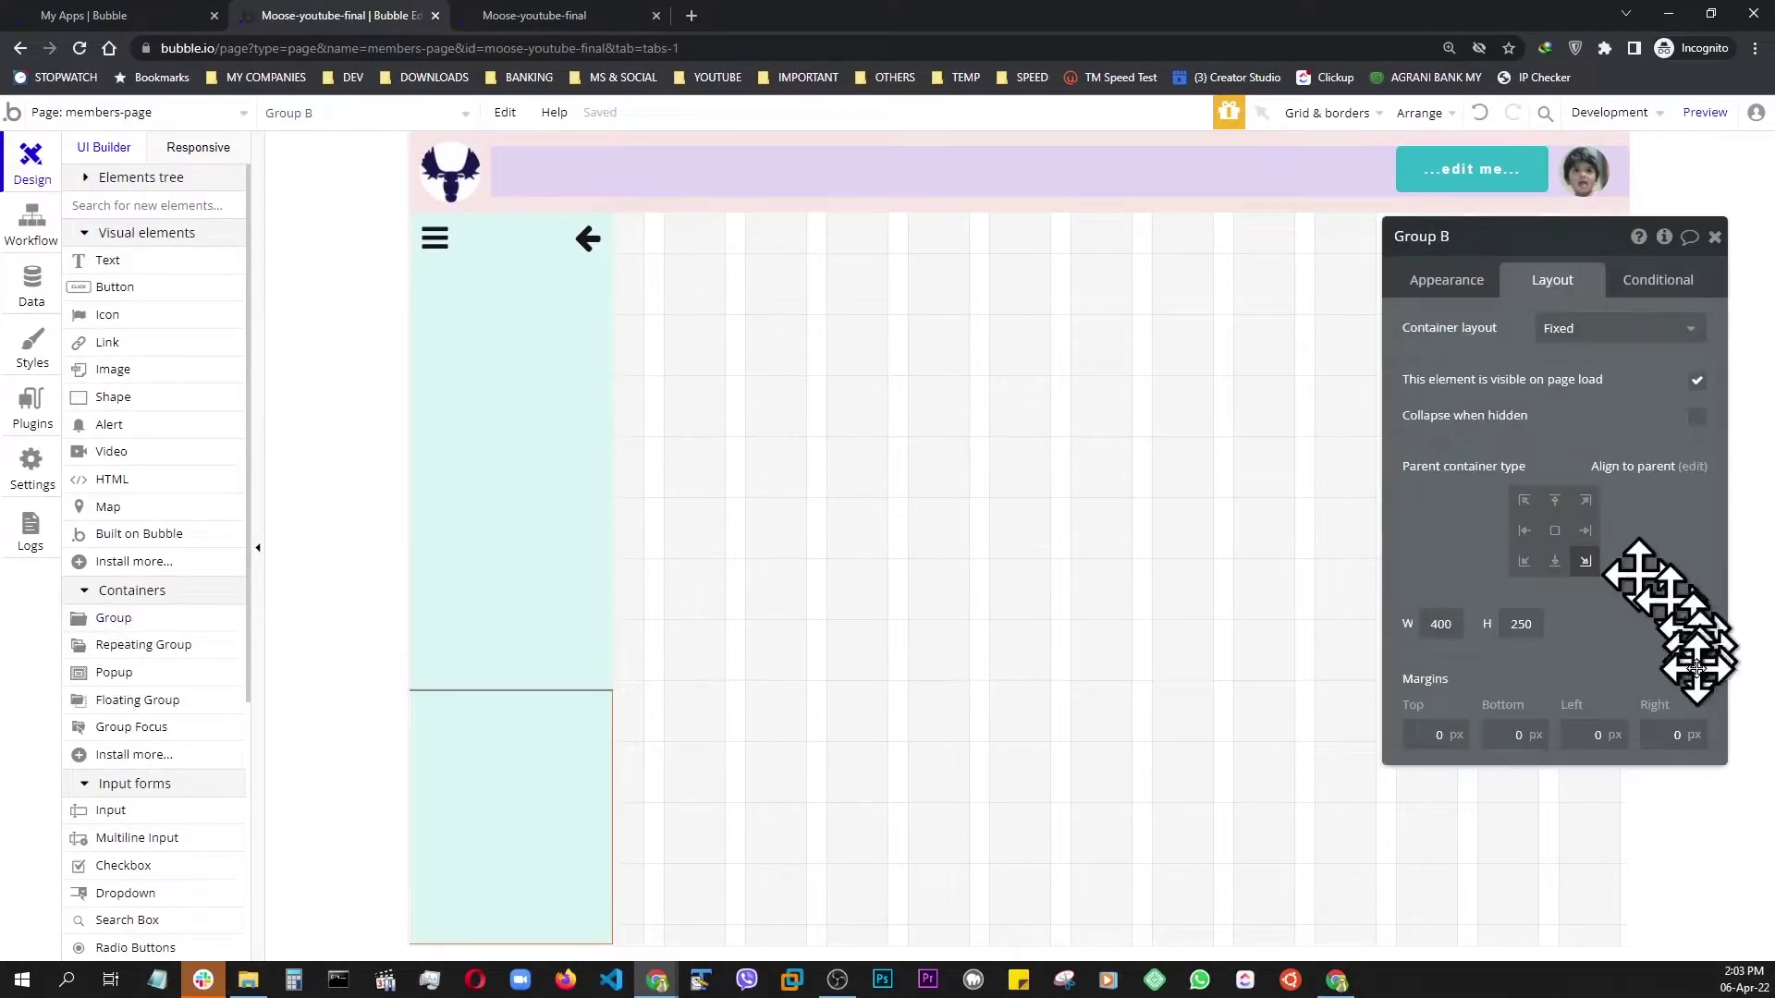
pyautogui.click(1553, 532)
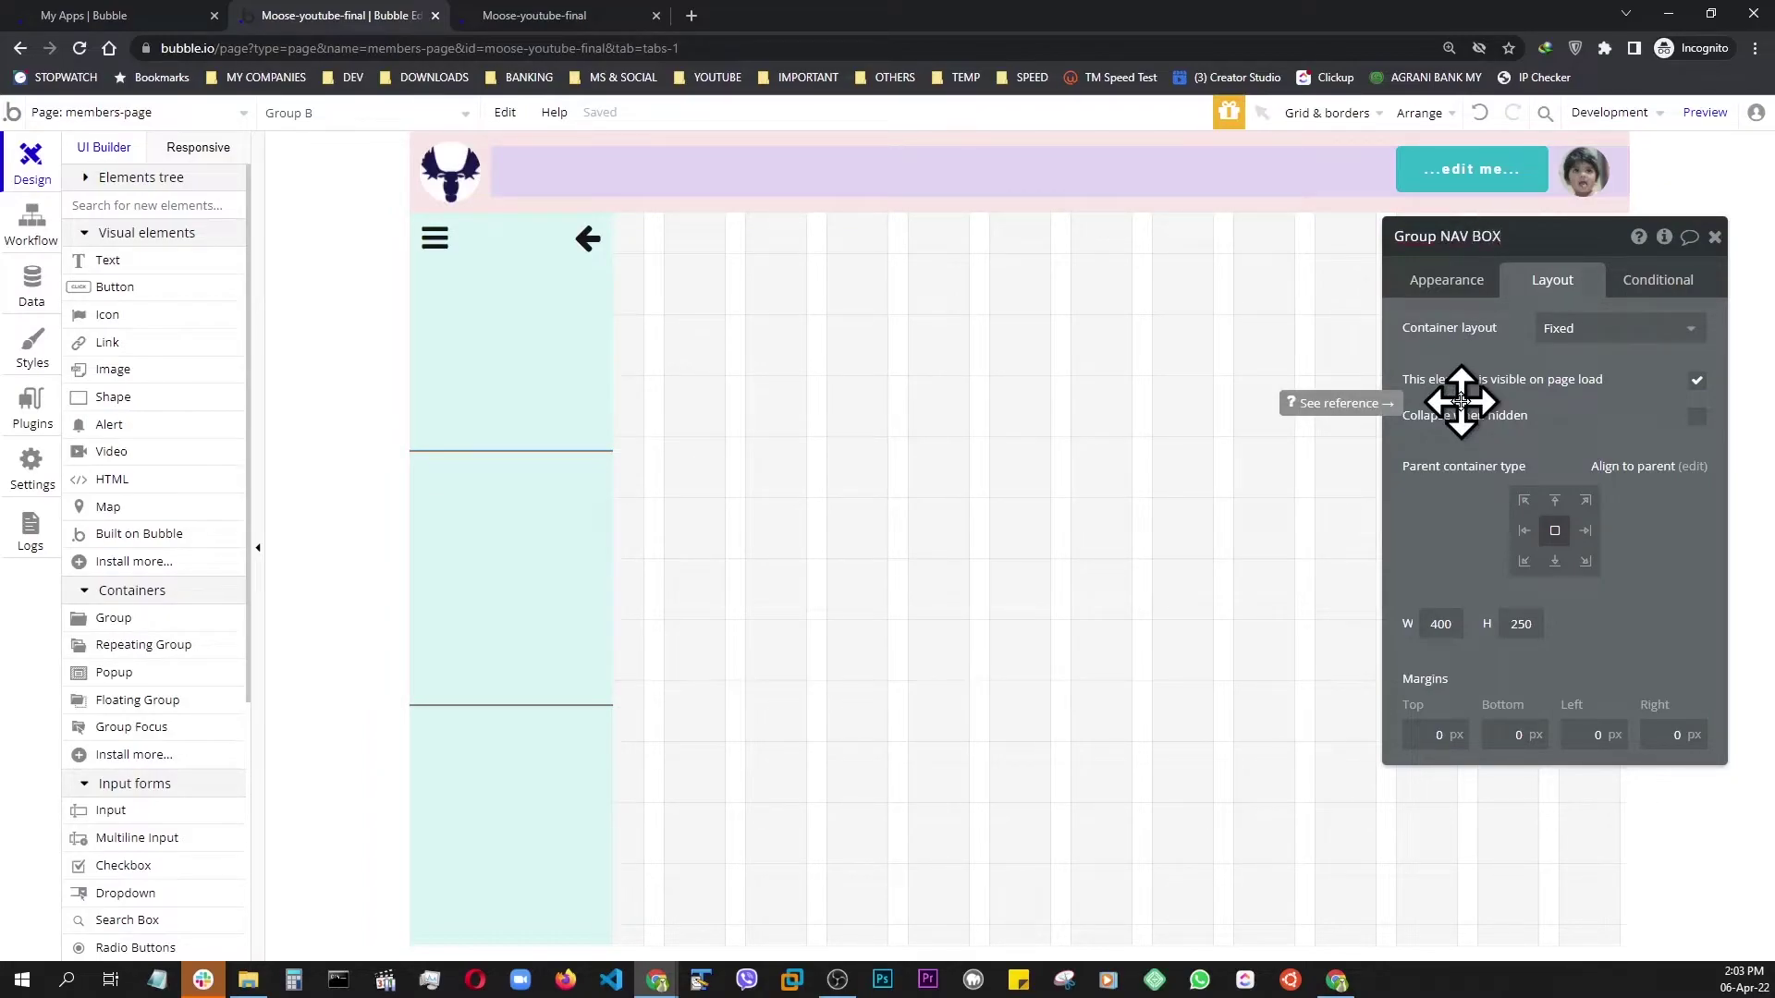
# - Set the NAV BOX group's container layout to Column and show its appearance settings
pyautogui.click(1571, 331)
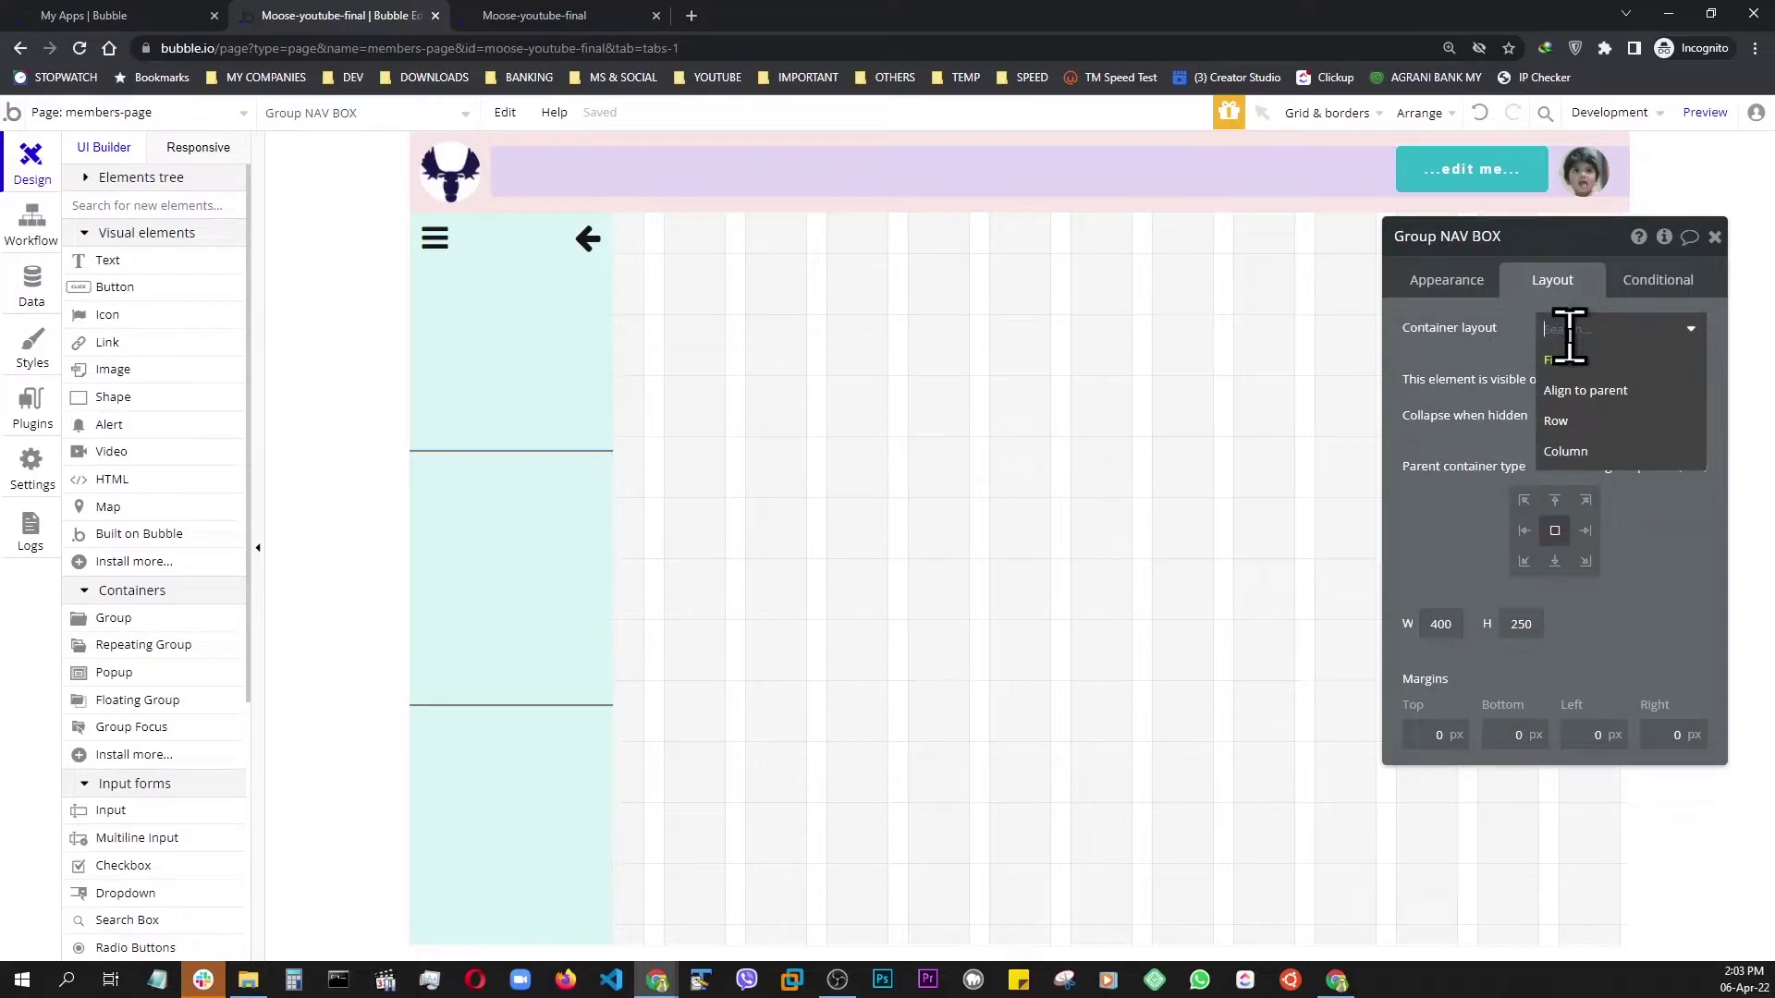
pyautogui.click(1572, 453)
pyautogui.click(1442, 279)
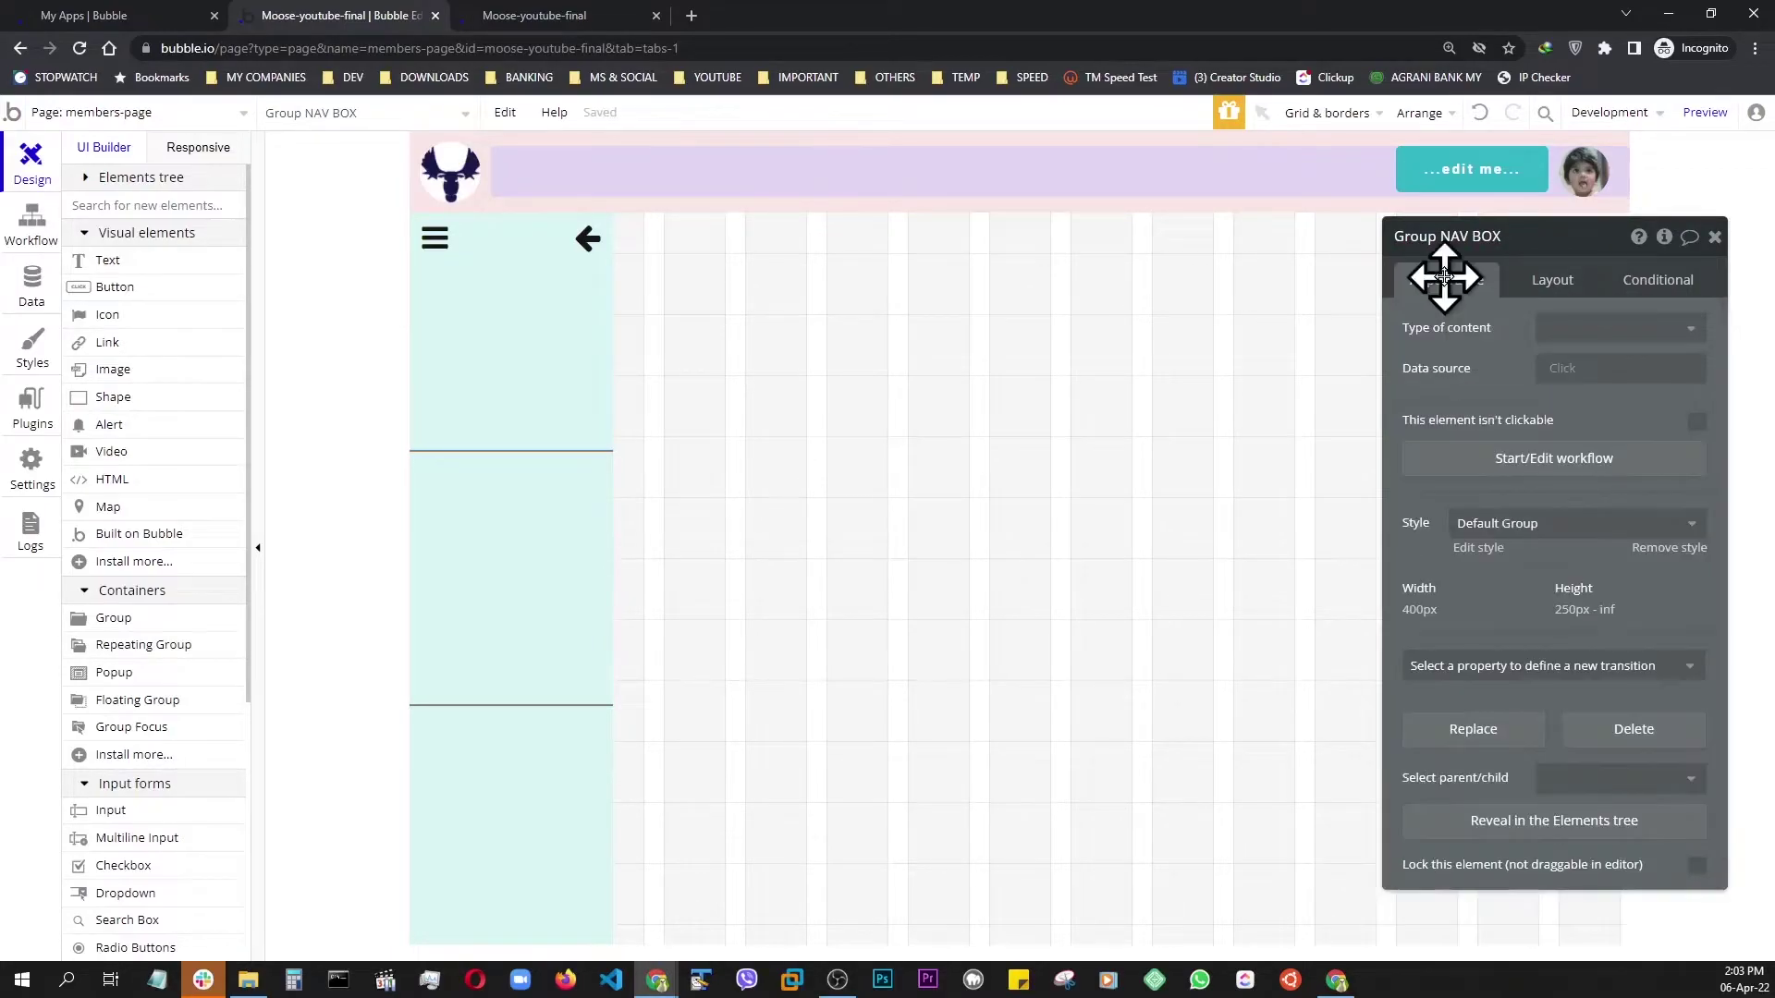
# - Remove the NAV BOX group's style and give it a flat light pink background, #F7DCDC
pyautogui.click(1673, 548)
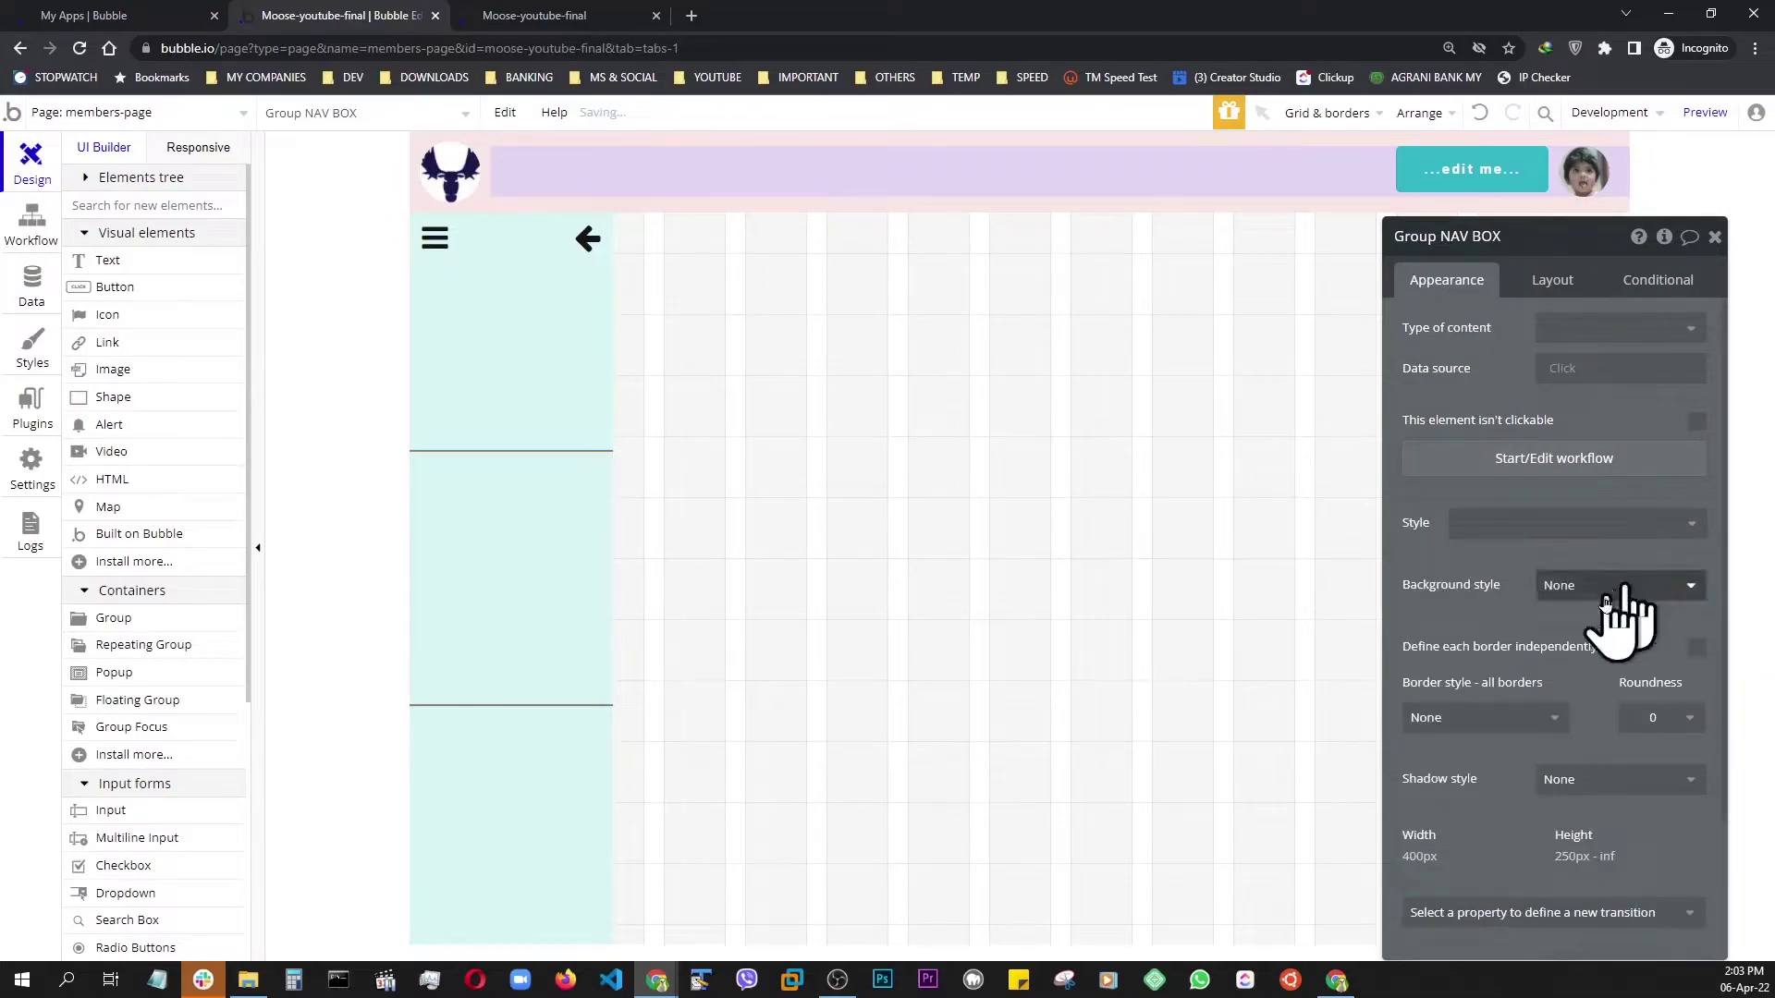
pyautogui.click(1590, 587)
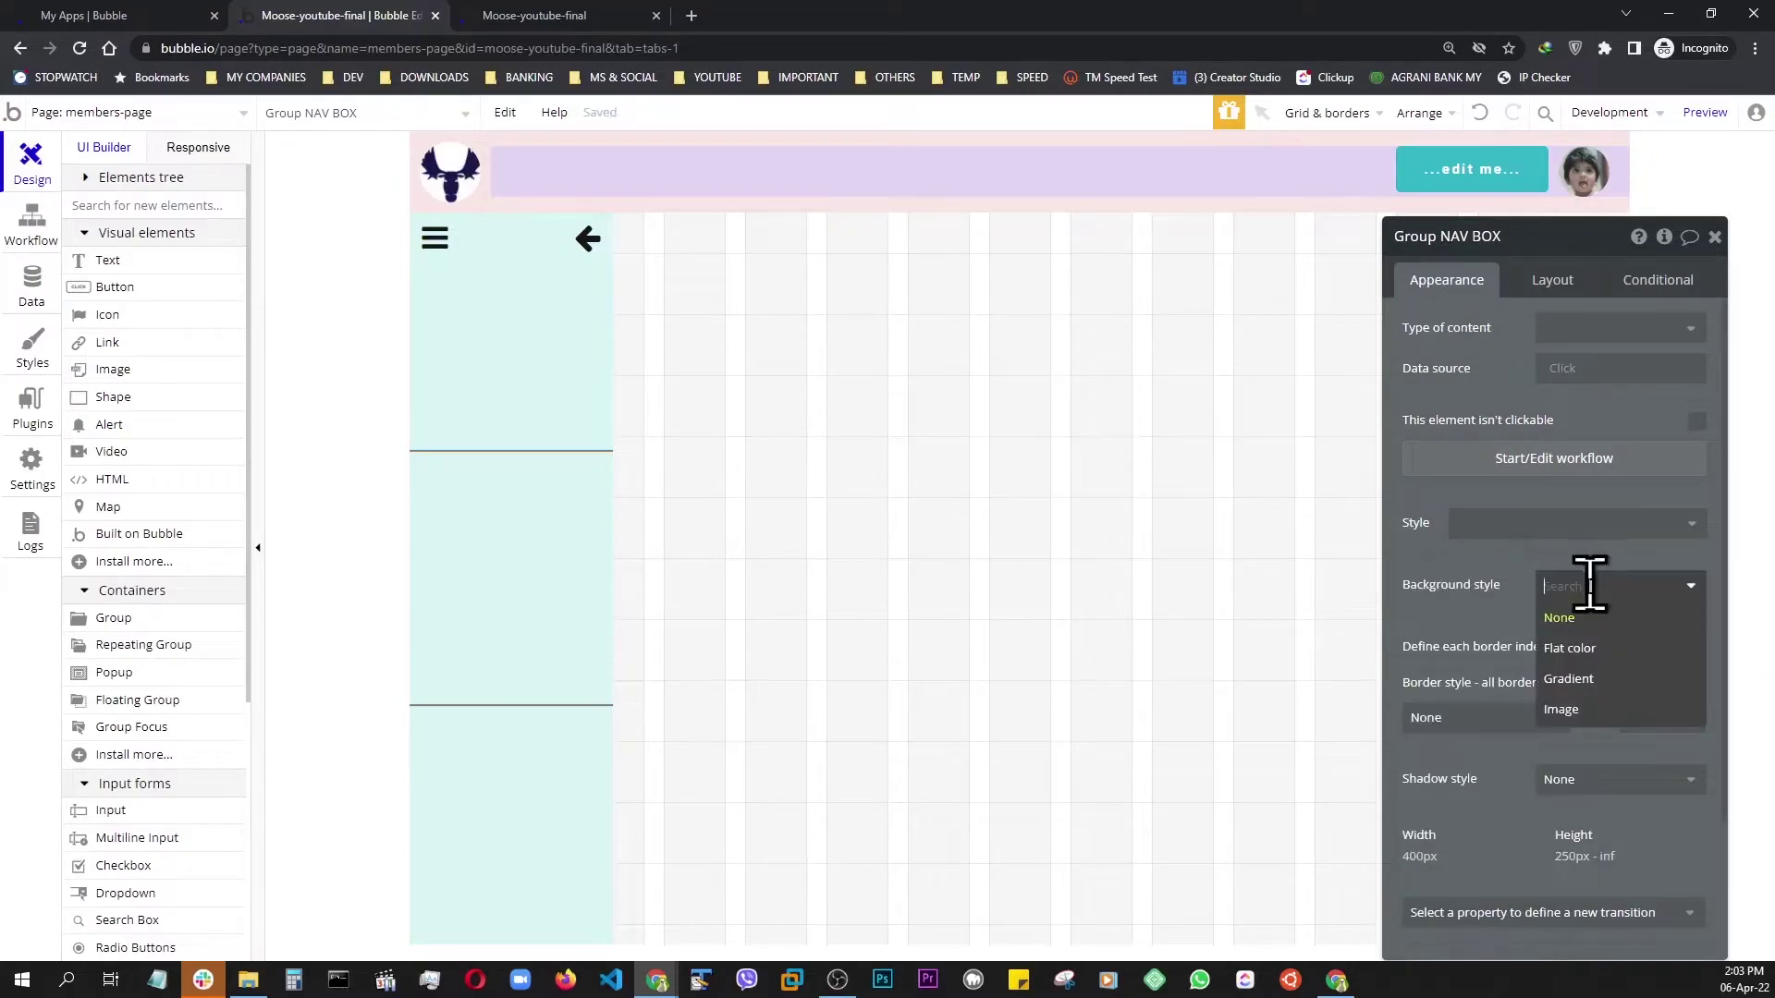
pyautogui.click(1571, 652)
pyautogui.click(1609, 626)
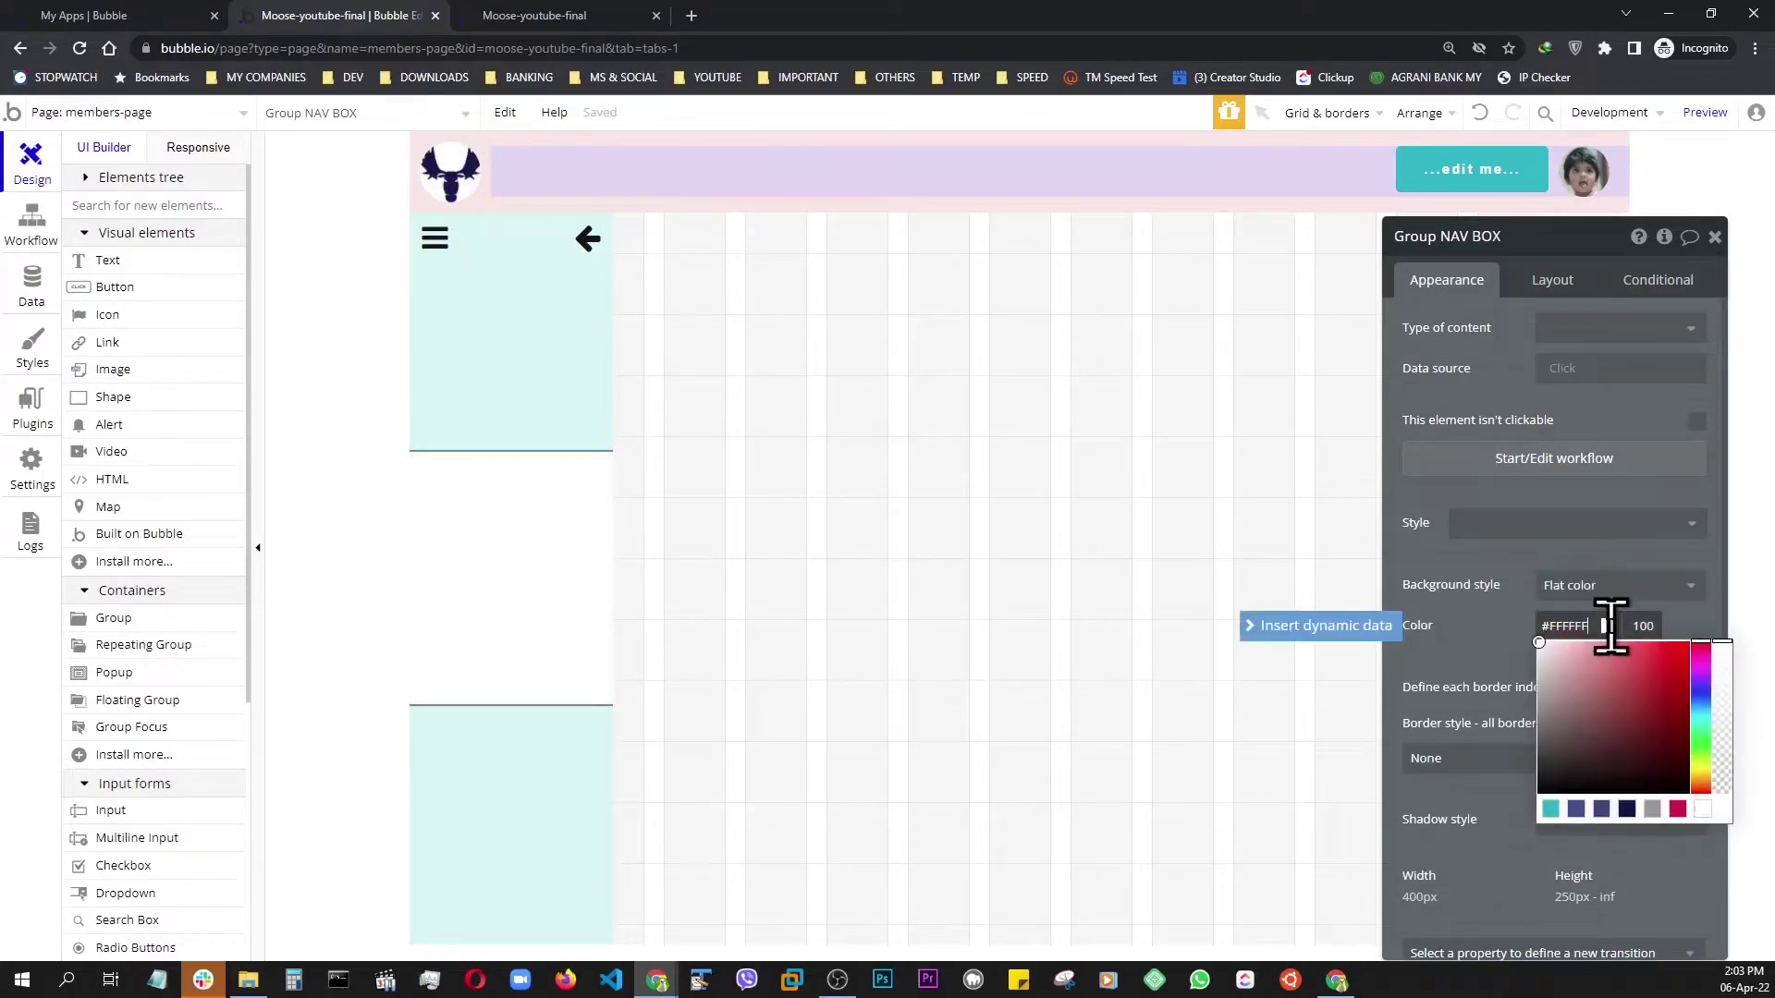
pyautogui.click(1556, 649)
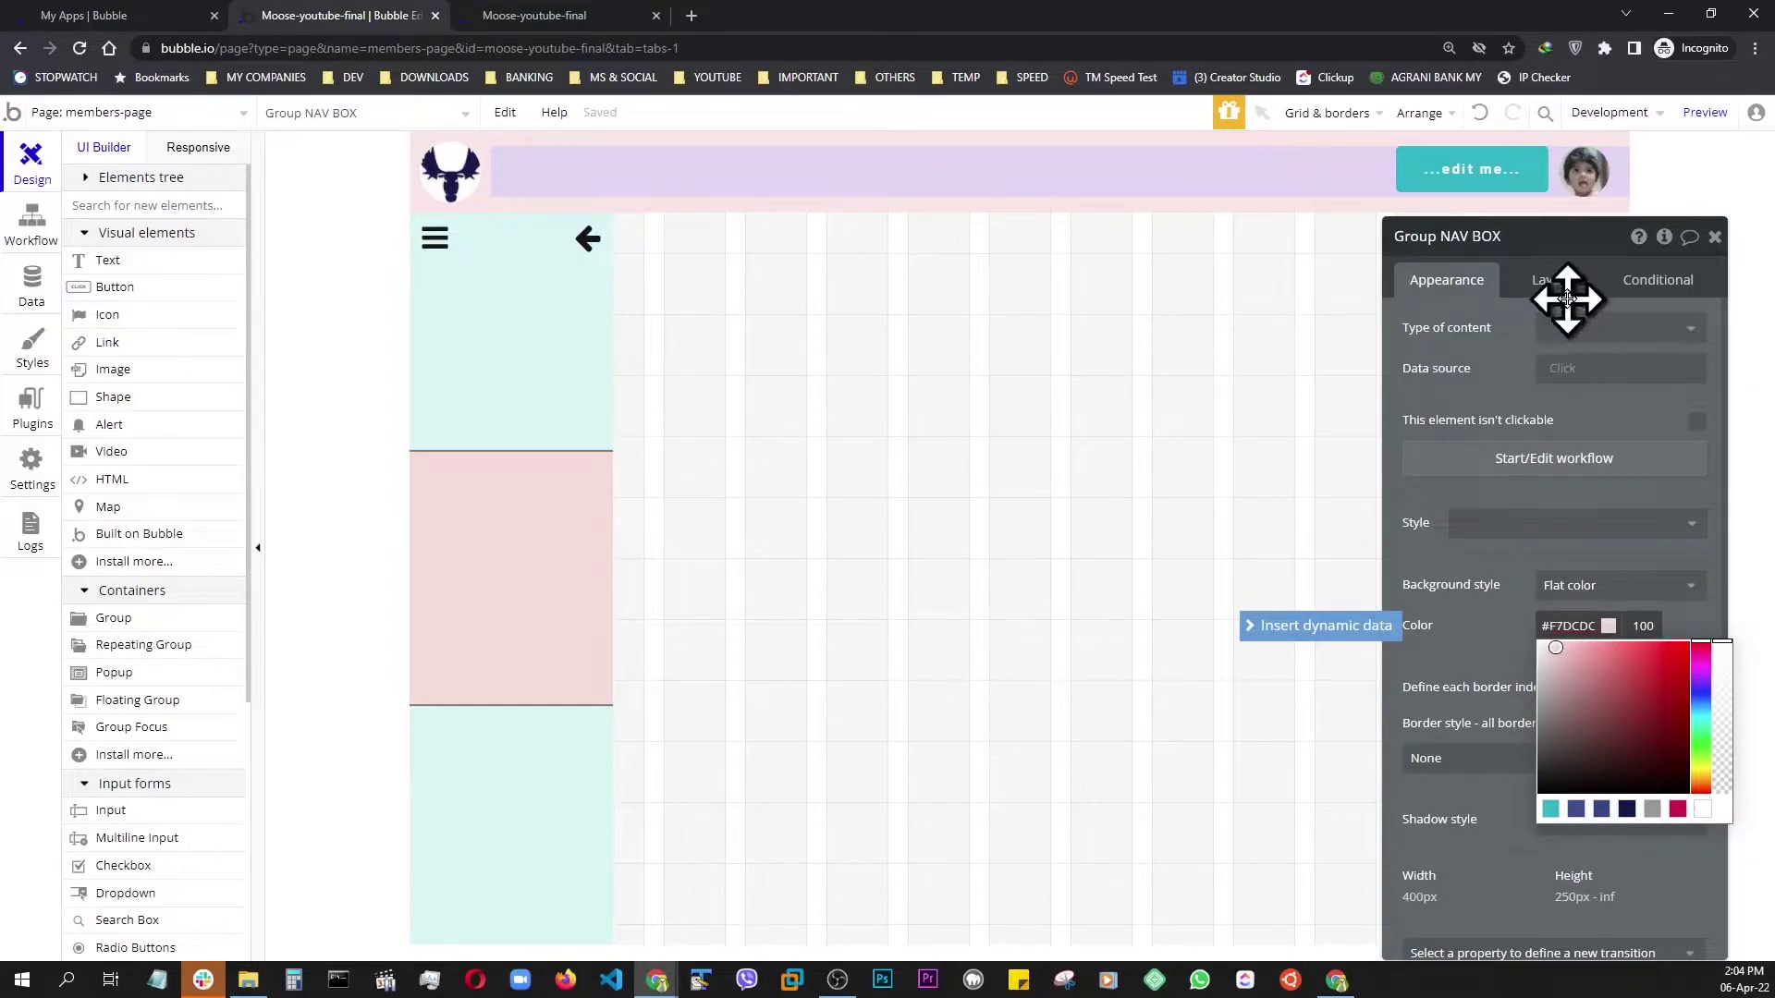
# - Give the NAV BOX group a 50 px top margin and align it to the top center of the sidebar
pyautogui.click(1560, 286)
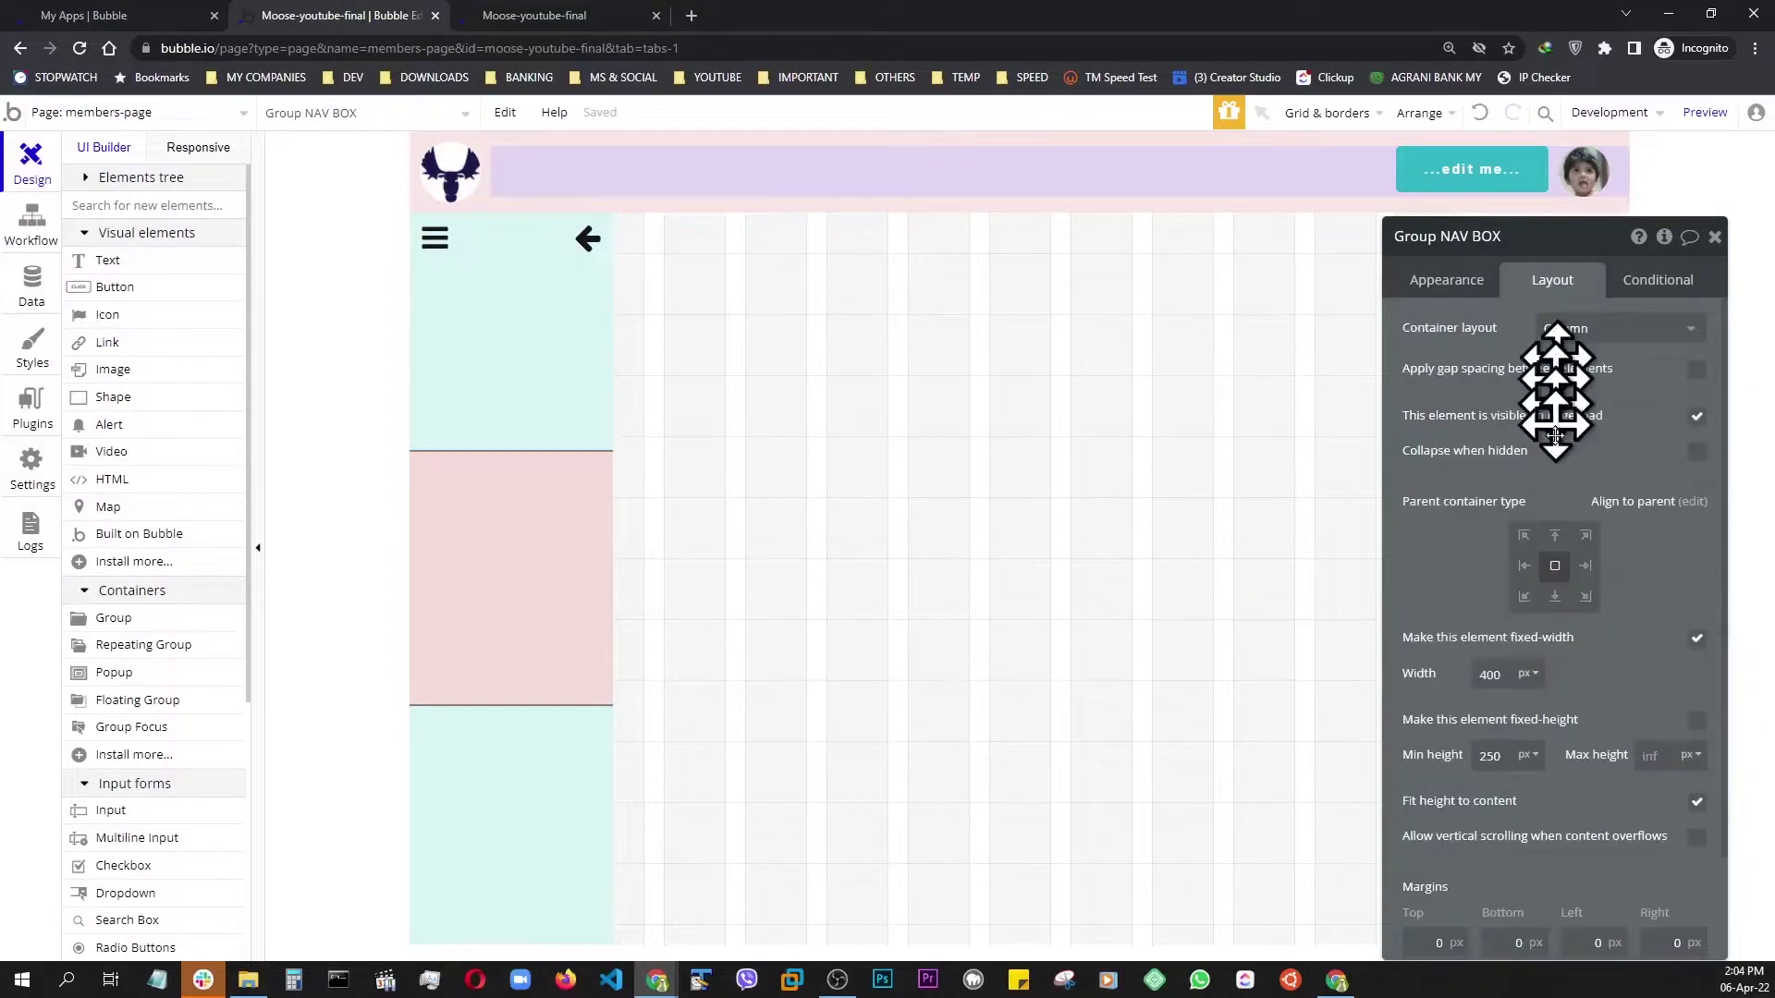
pyautogui.click(1553, 538)
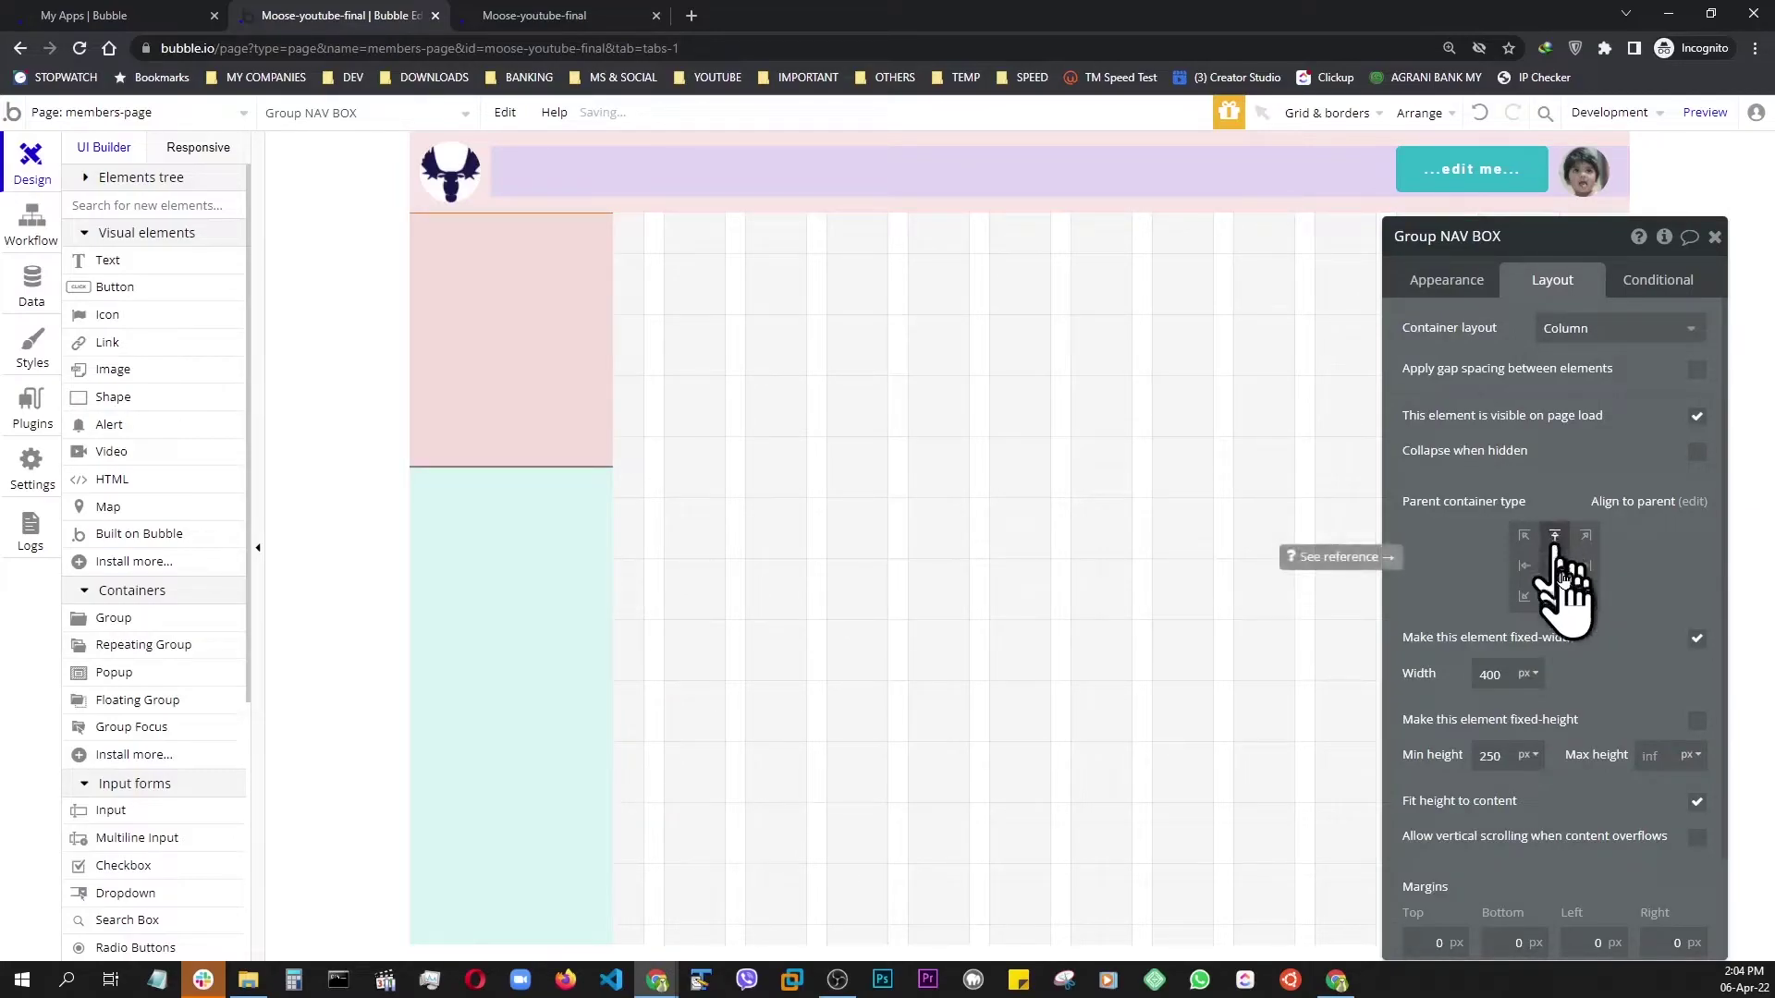
pyautogui.click(1553, 567)
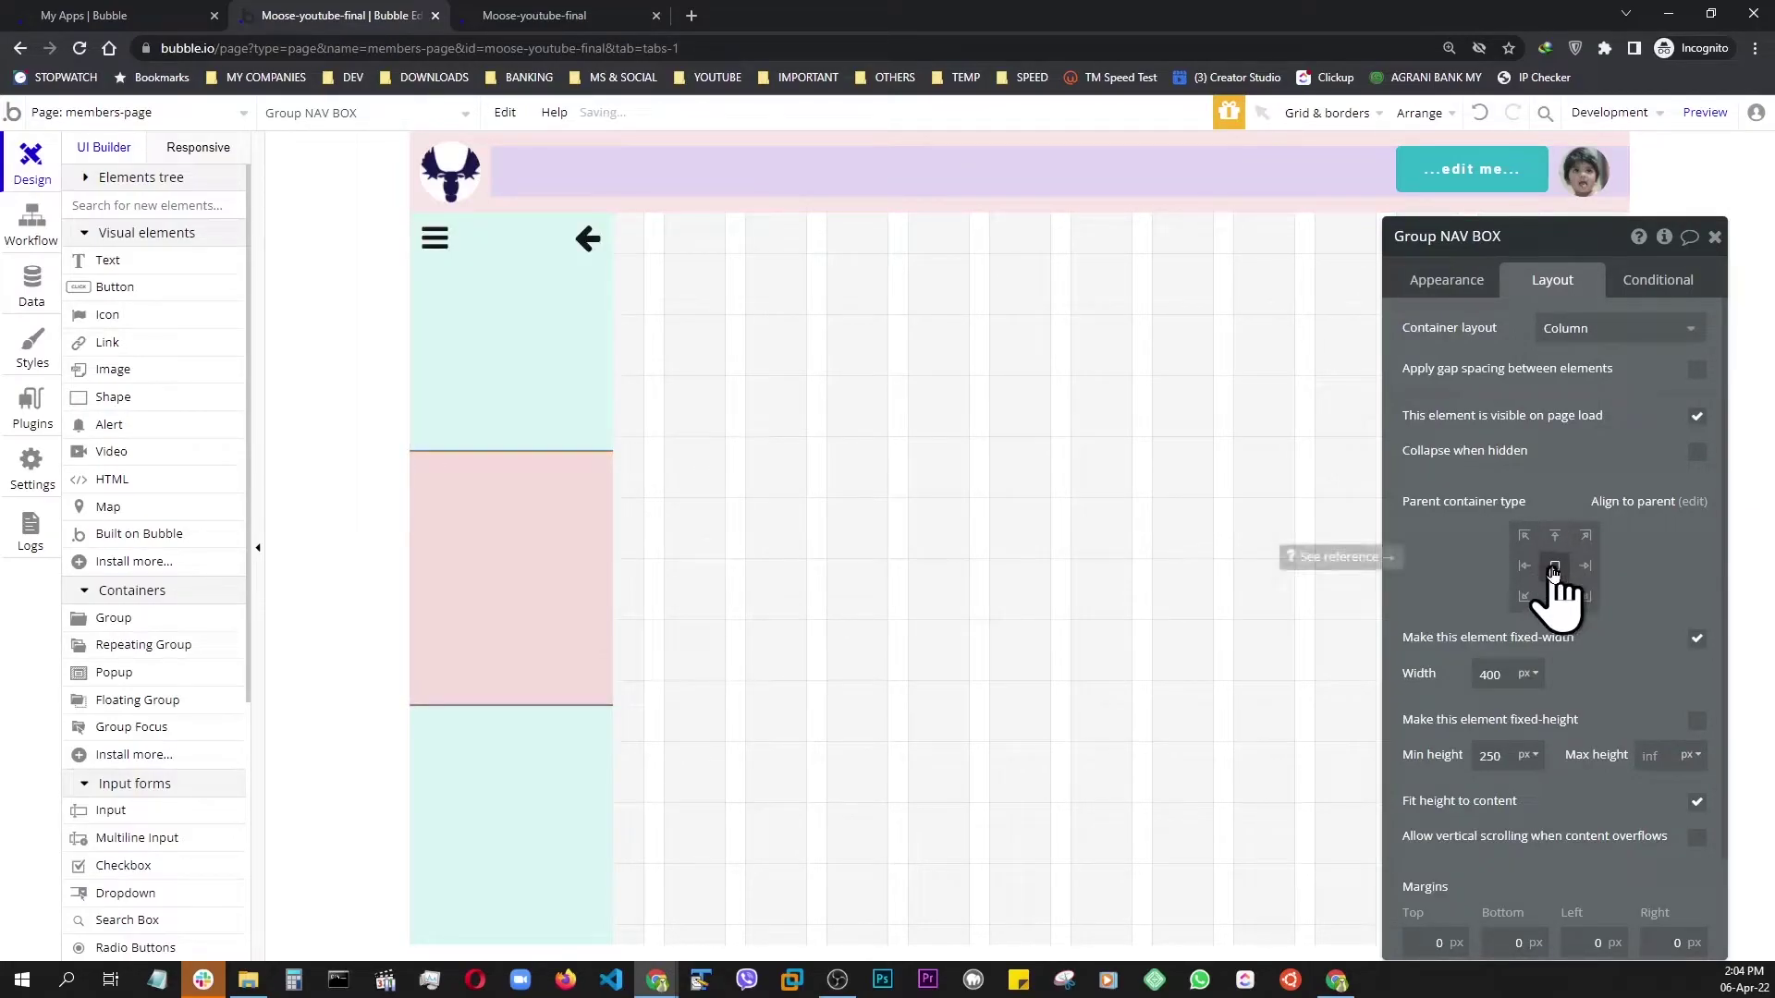
pyautogui.moveTo(1558, 242); pyautogui.dragTo(1338, 158)
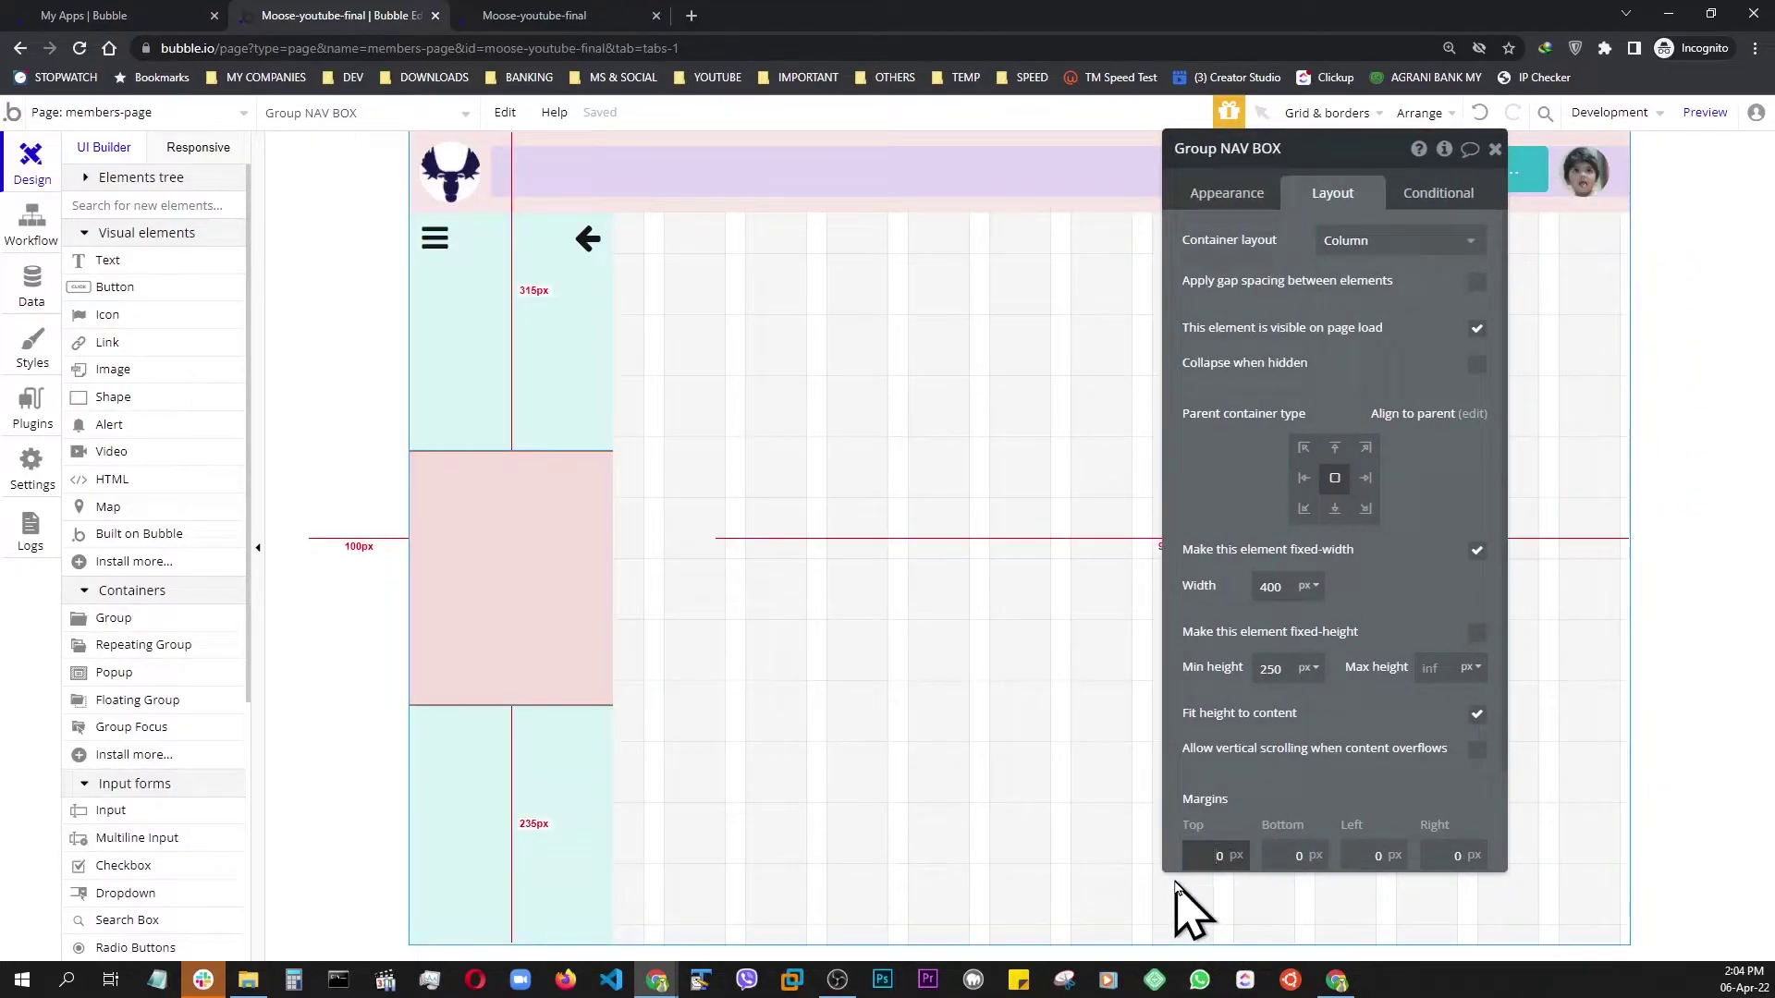
pyautogui.write('5')
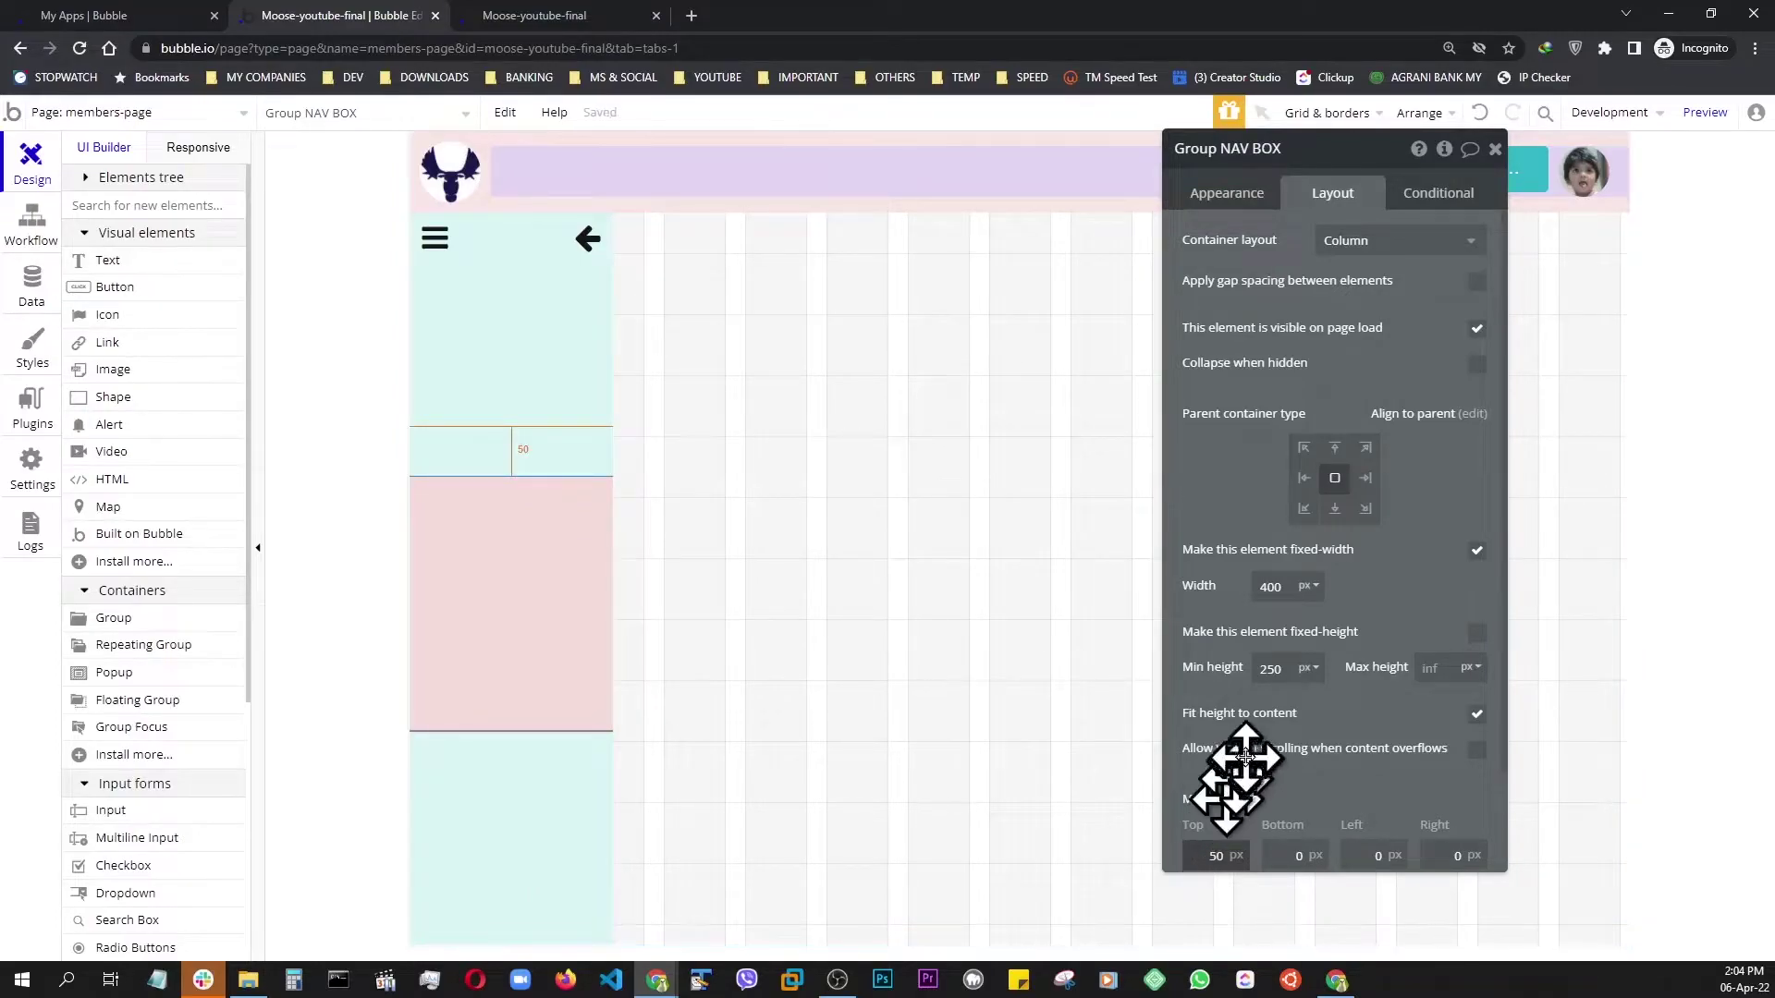
pyautogui.click(1337, 449)
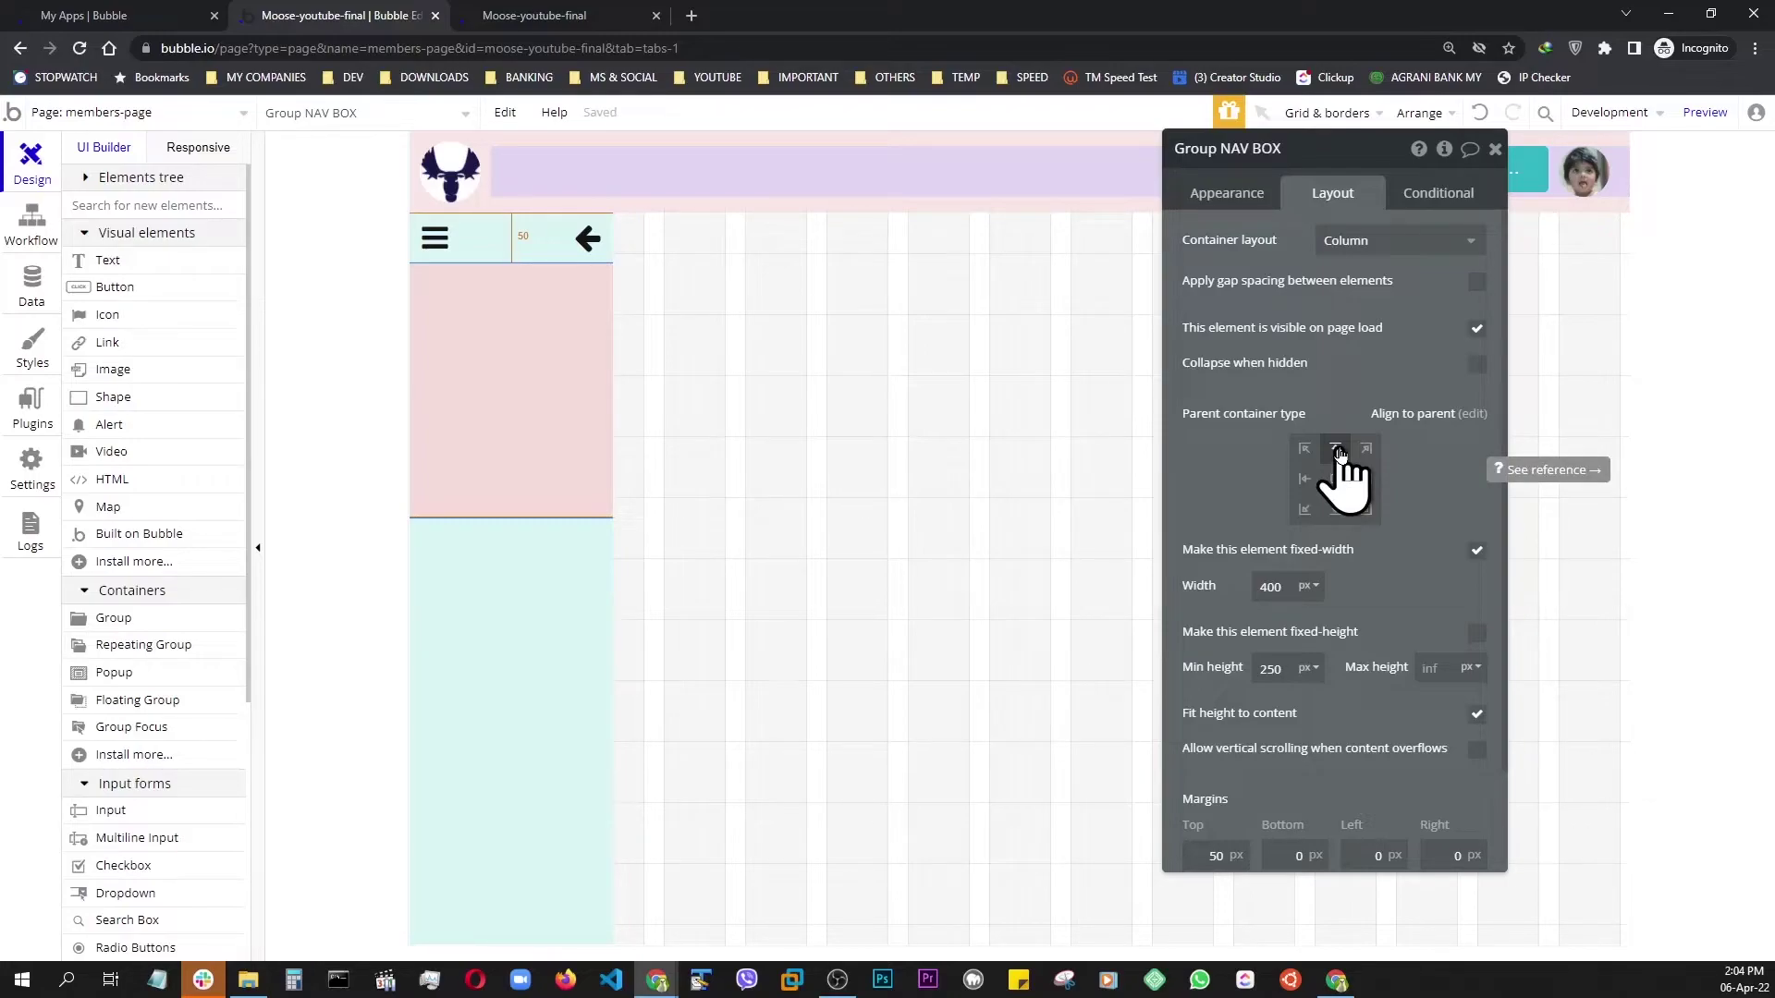
# - Add a group inside the NAV BOX group and rename it Group NAV ITEM HOME
pyautogui.click(905, 724)
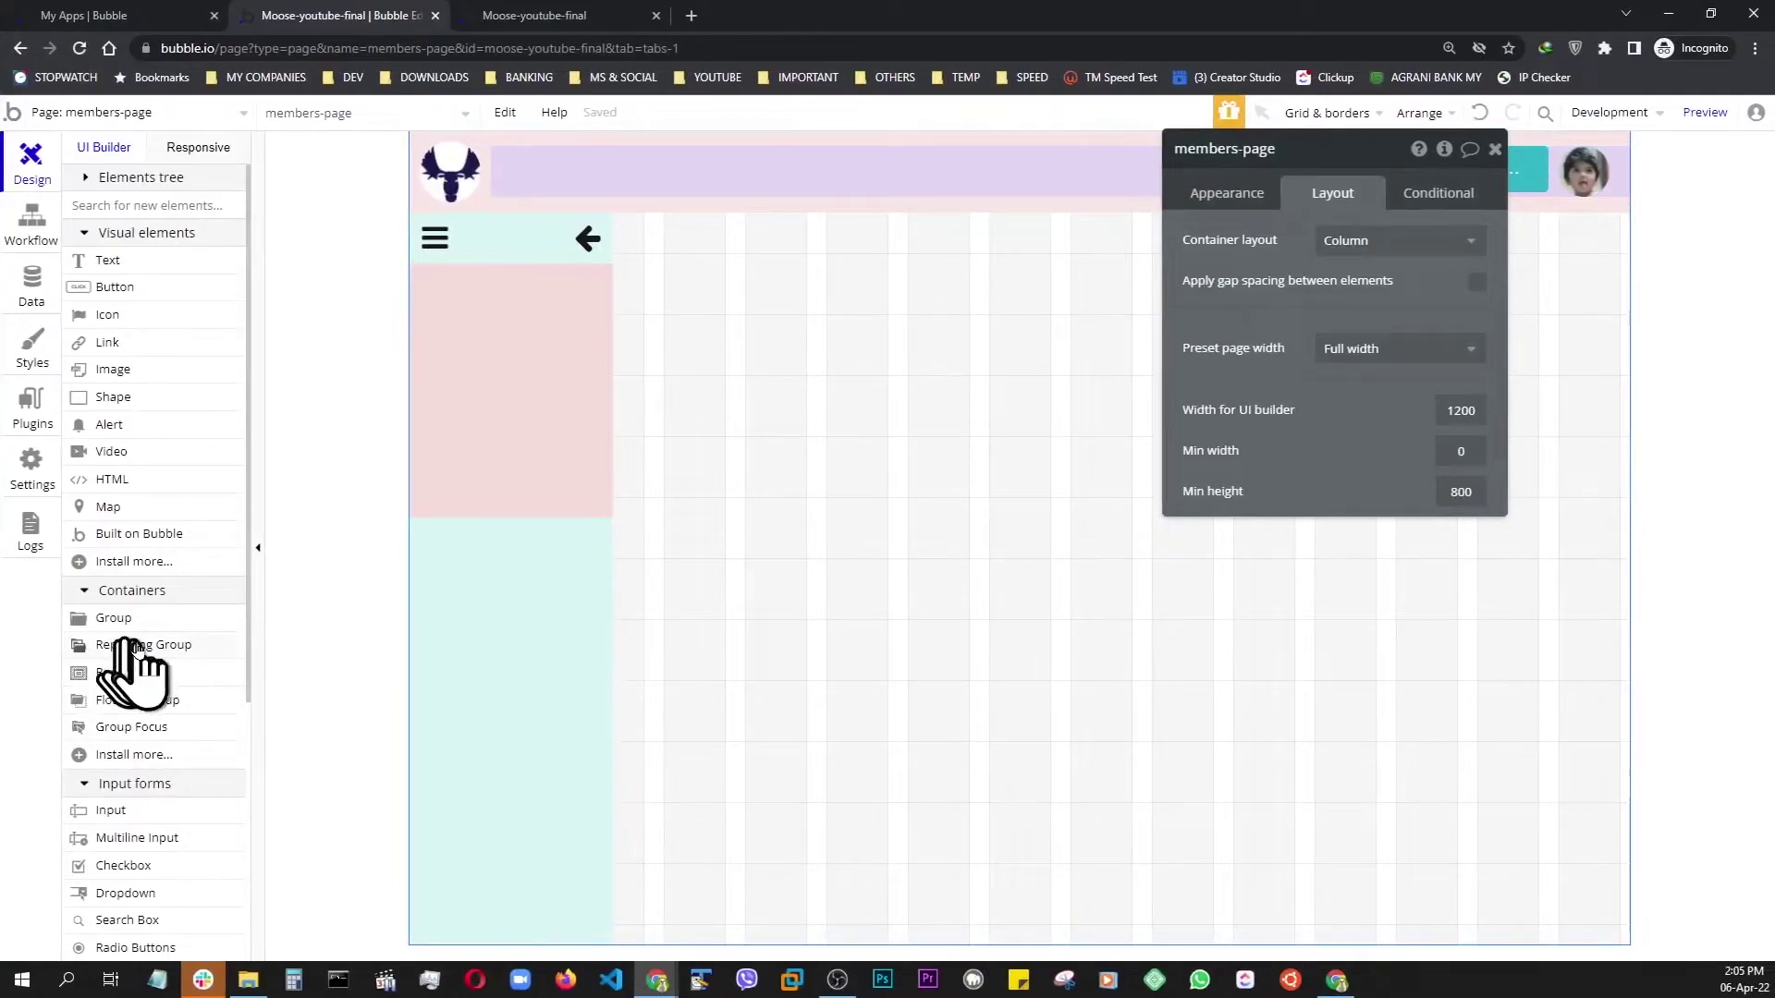
pyautogui.moveTo(135, 632); pyautogui.dragTo(480, 373)
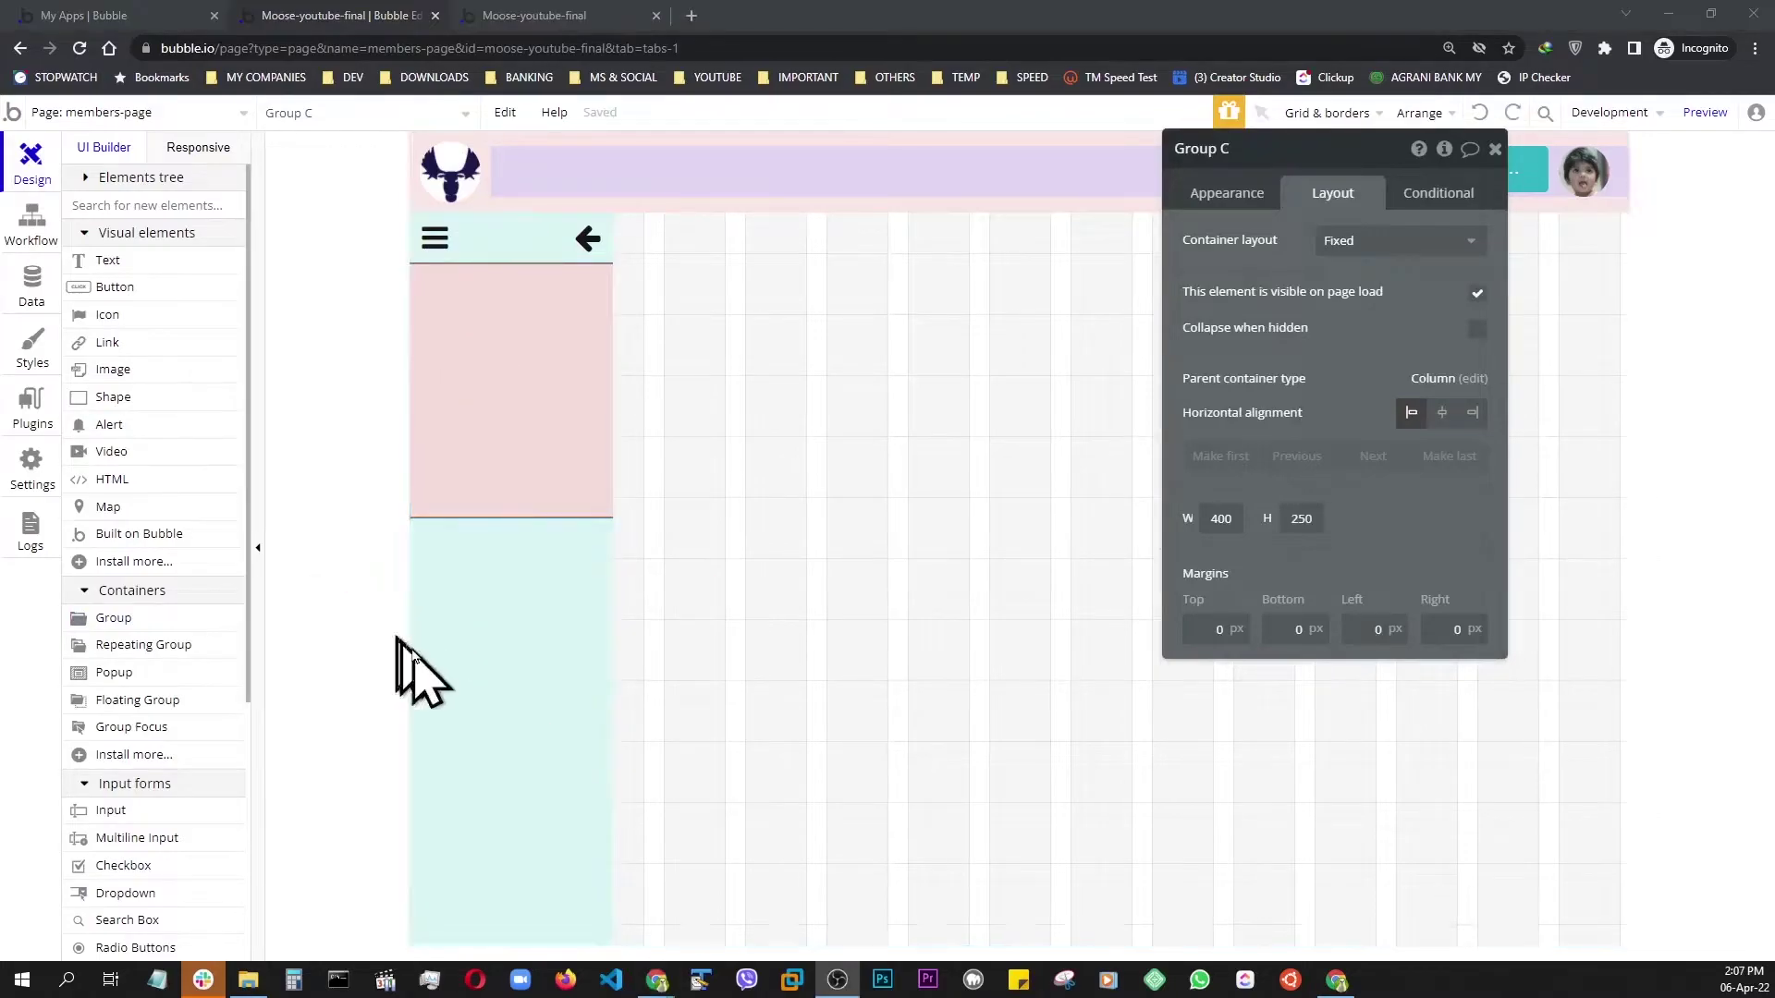
pyautogui.moveTo(448, 388); pyautogui.dragTo(502, 404)
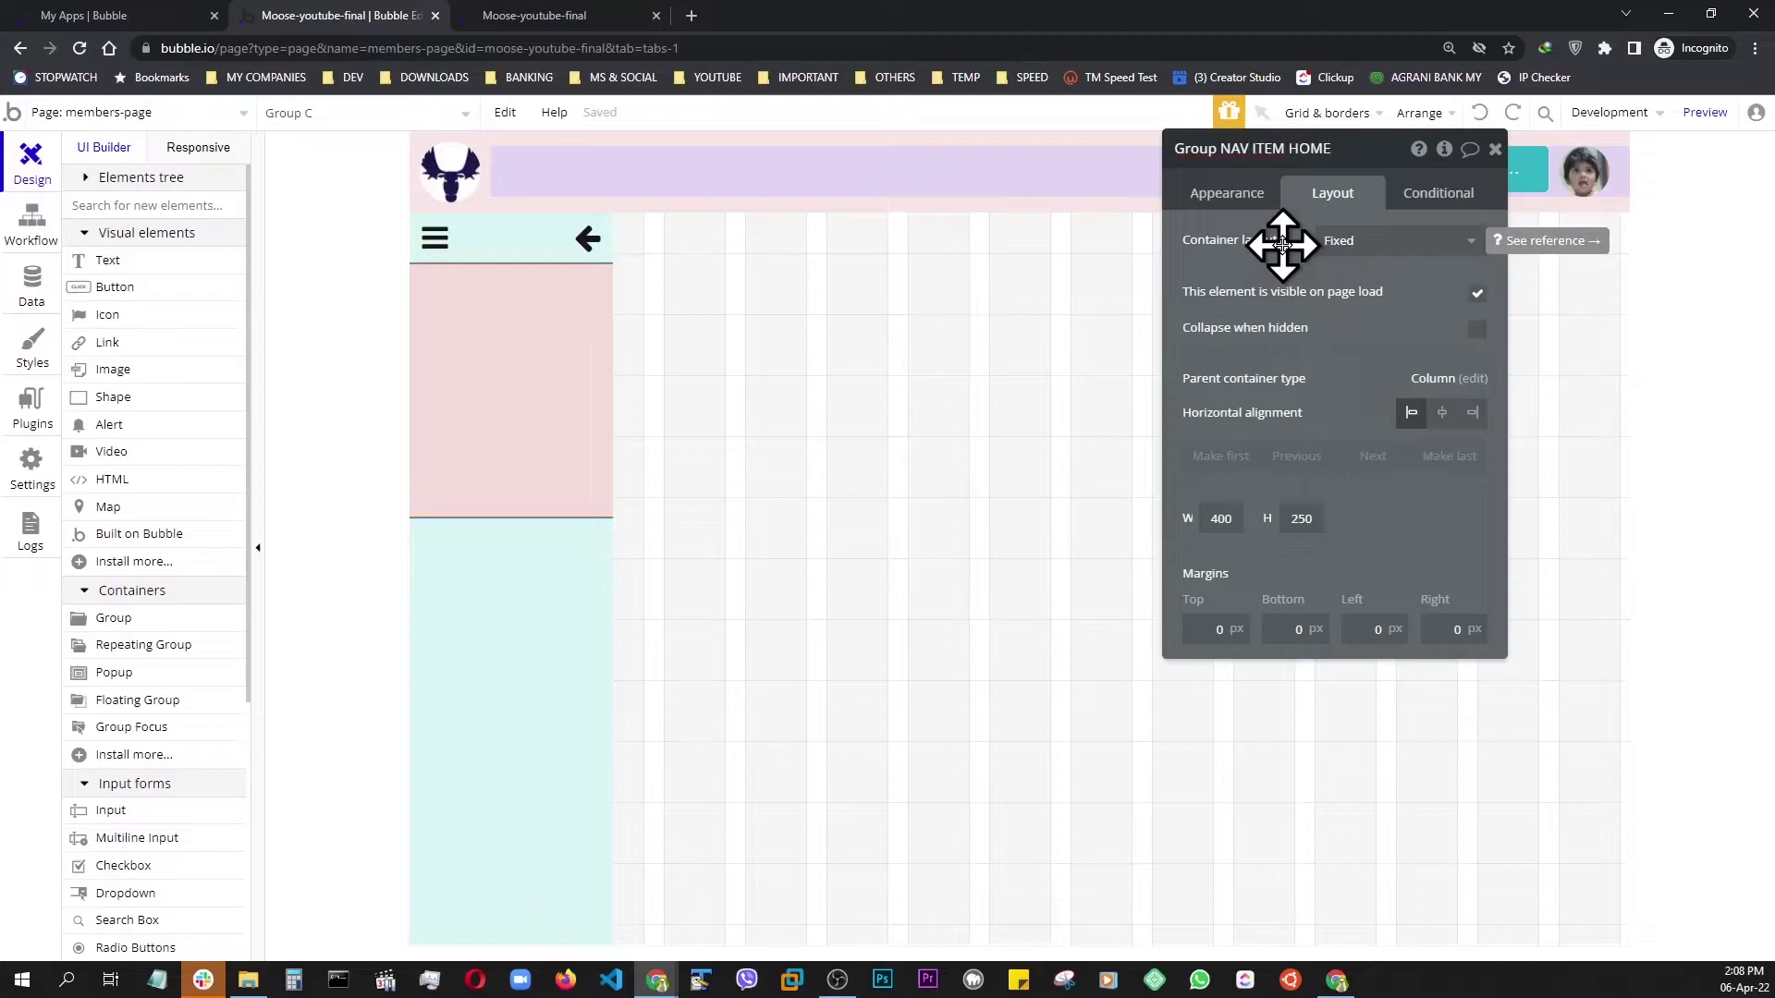
pyautogui.click(1366, 353)
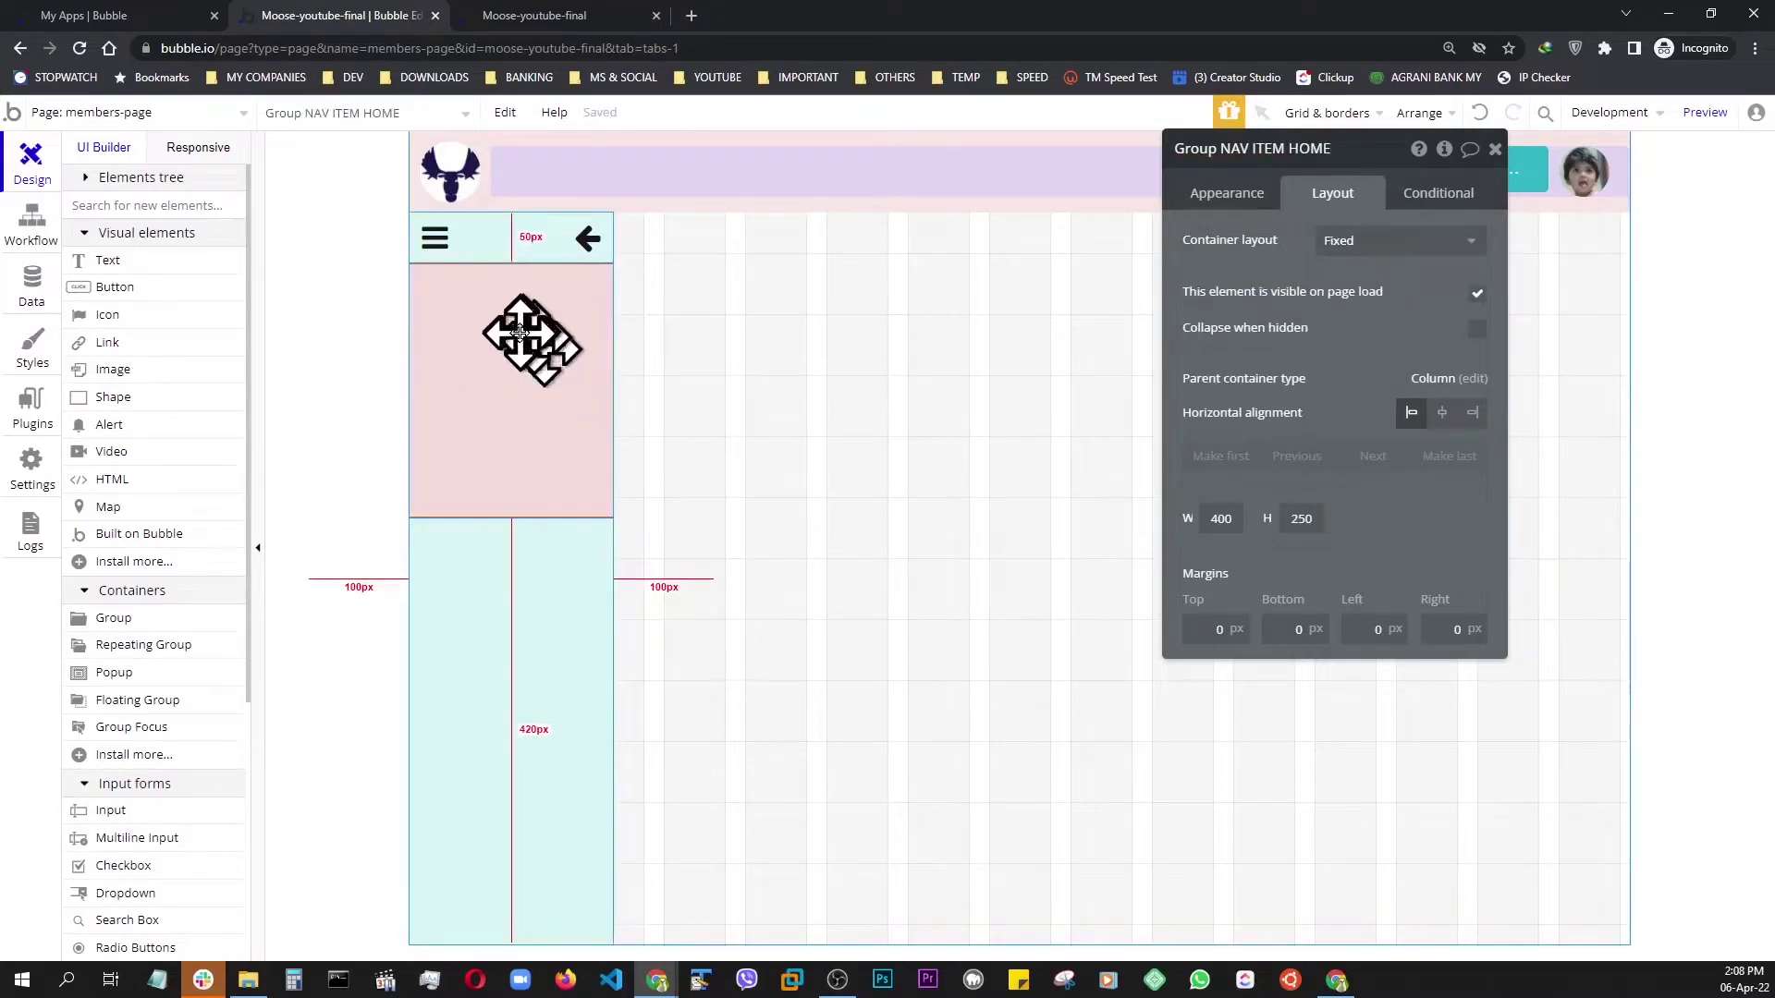
# - Set the NAV ITEM HOME group's background style to Flat color in white, #FFFFFF
pyautogui.click(1227, 199)
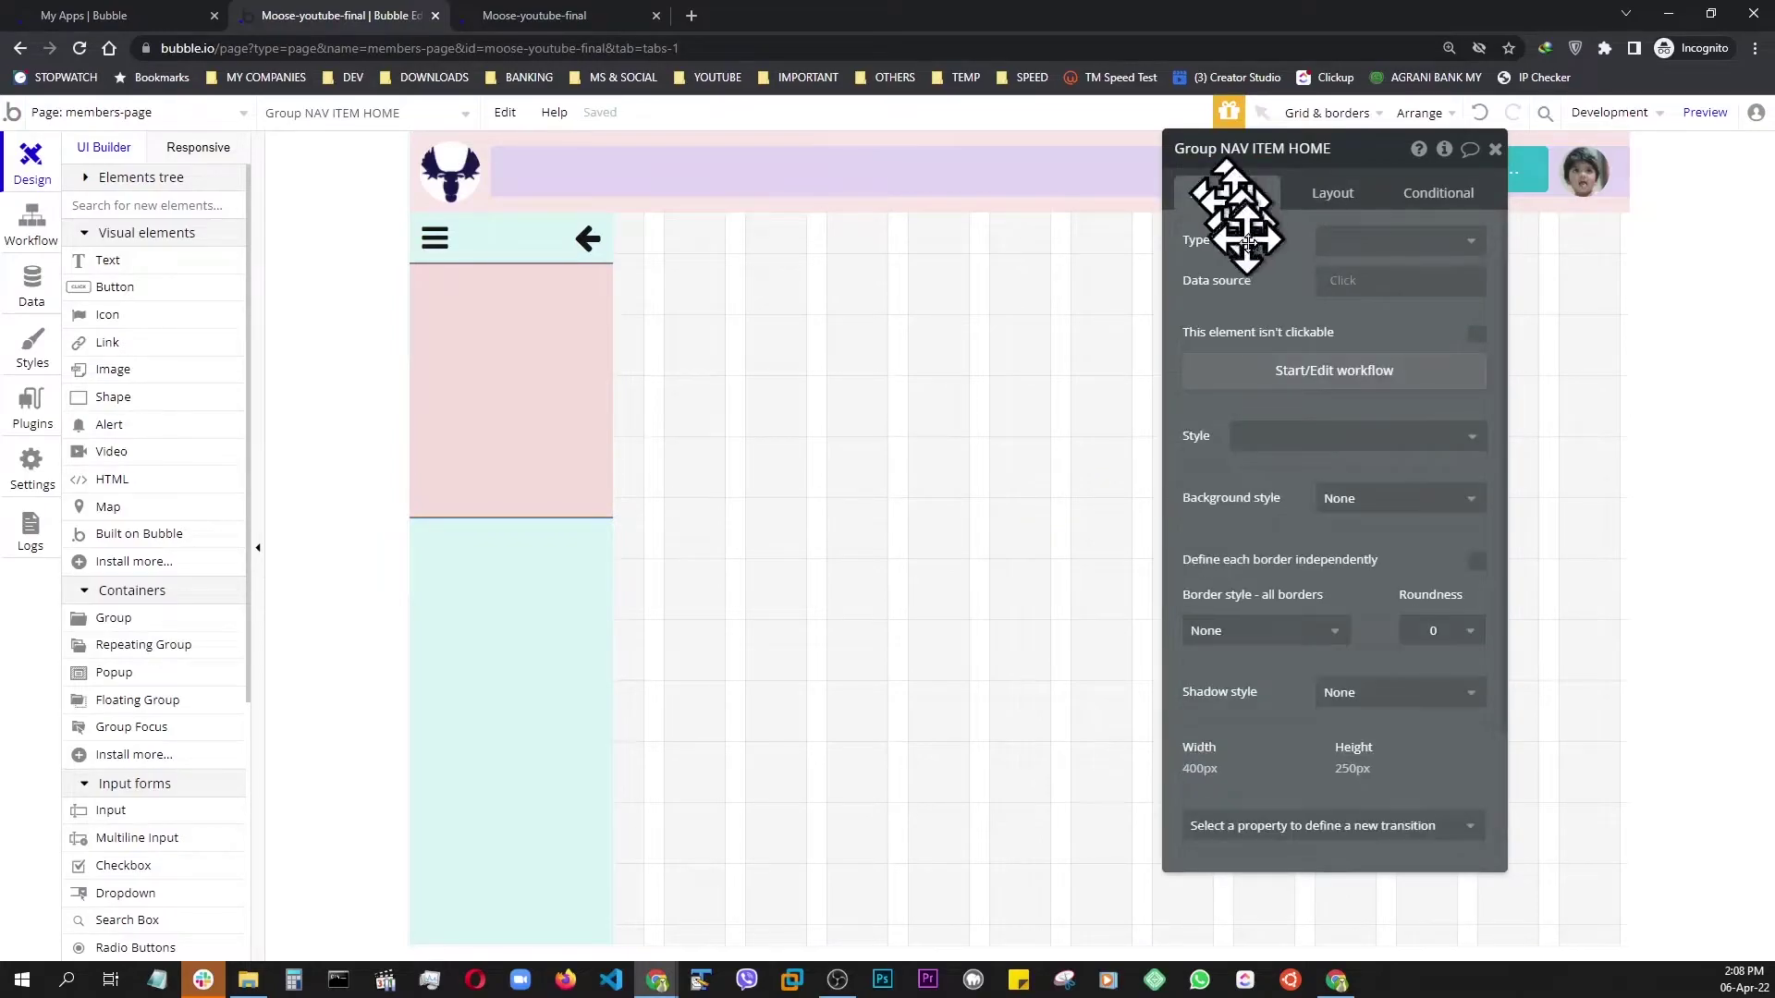
pyautogui.click(1363, 499)
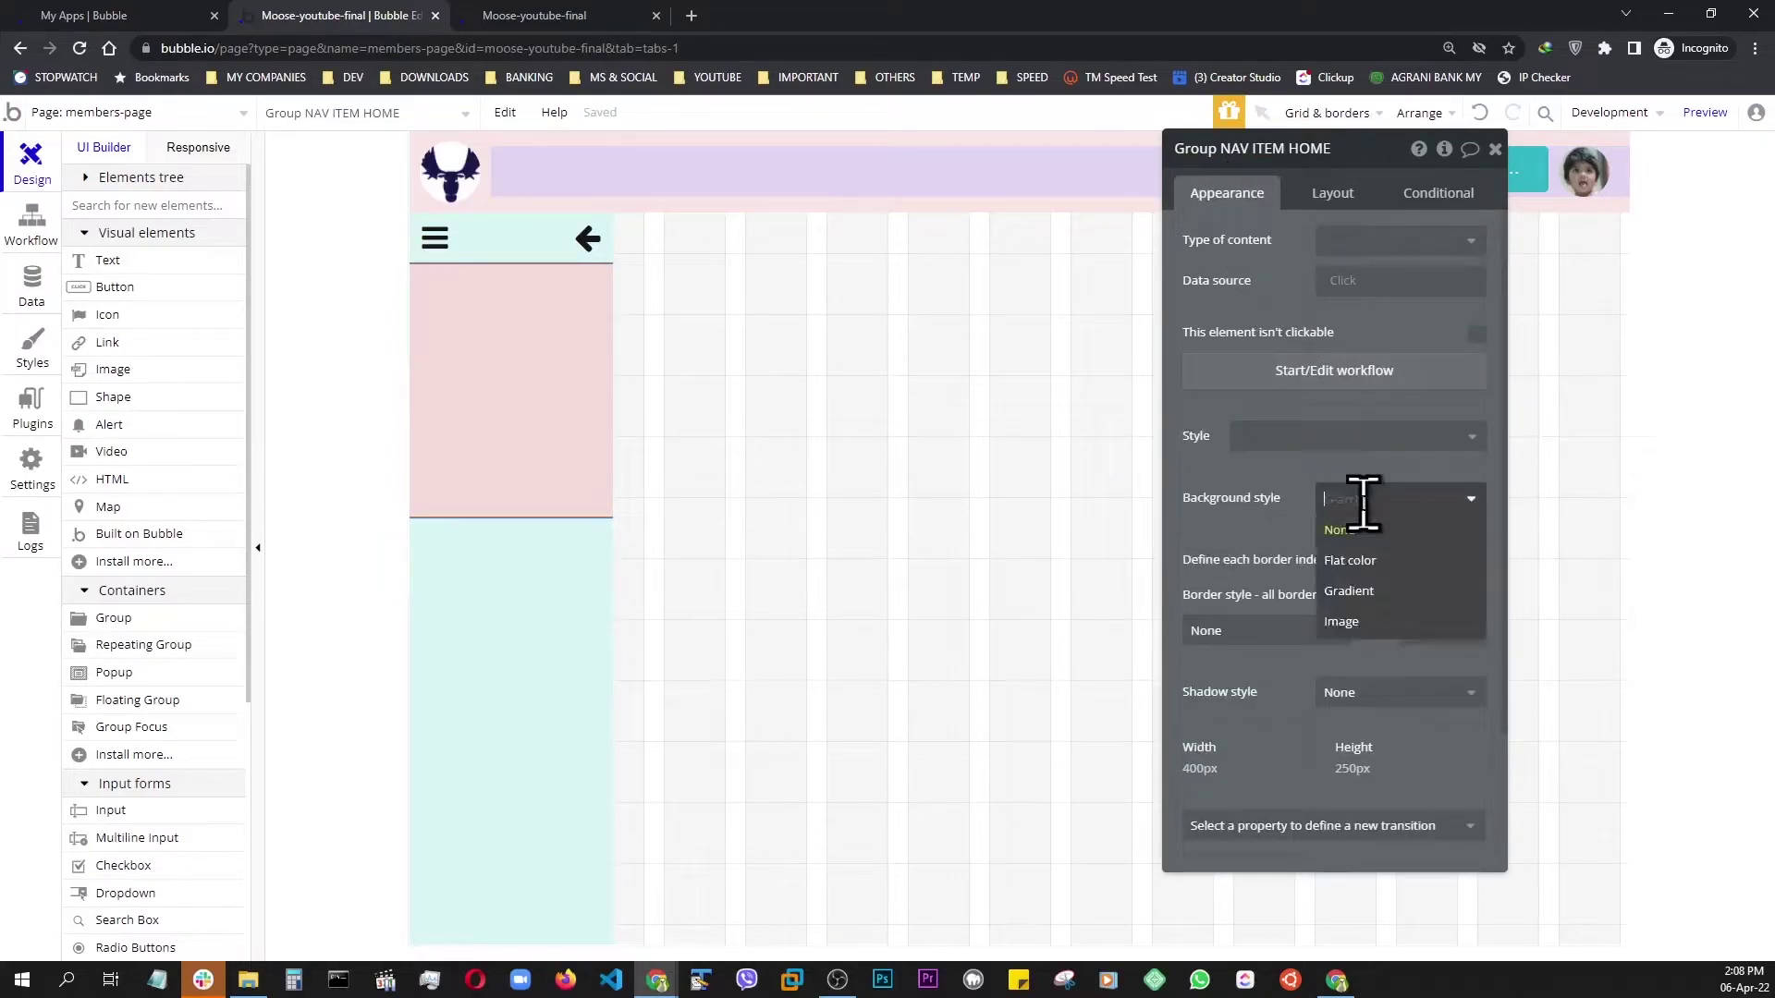
pyautogui.click(1349, 561)
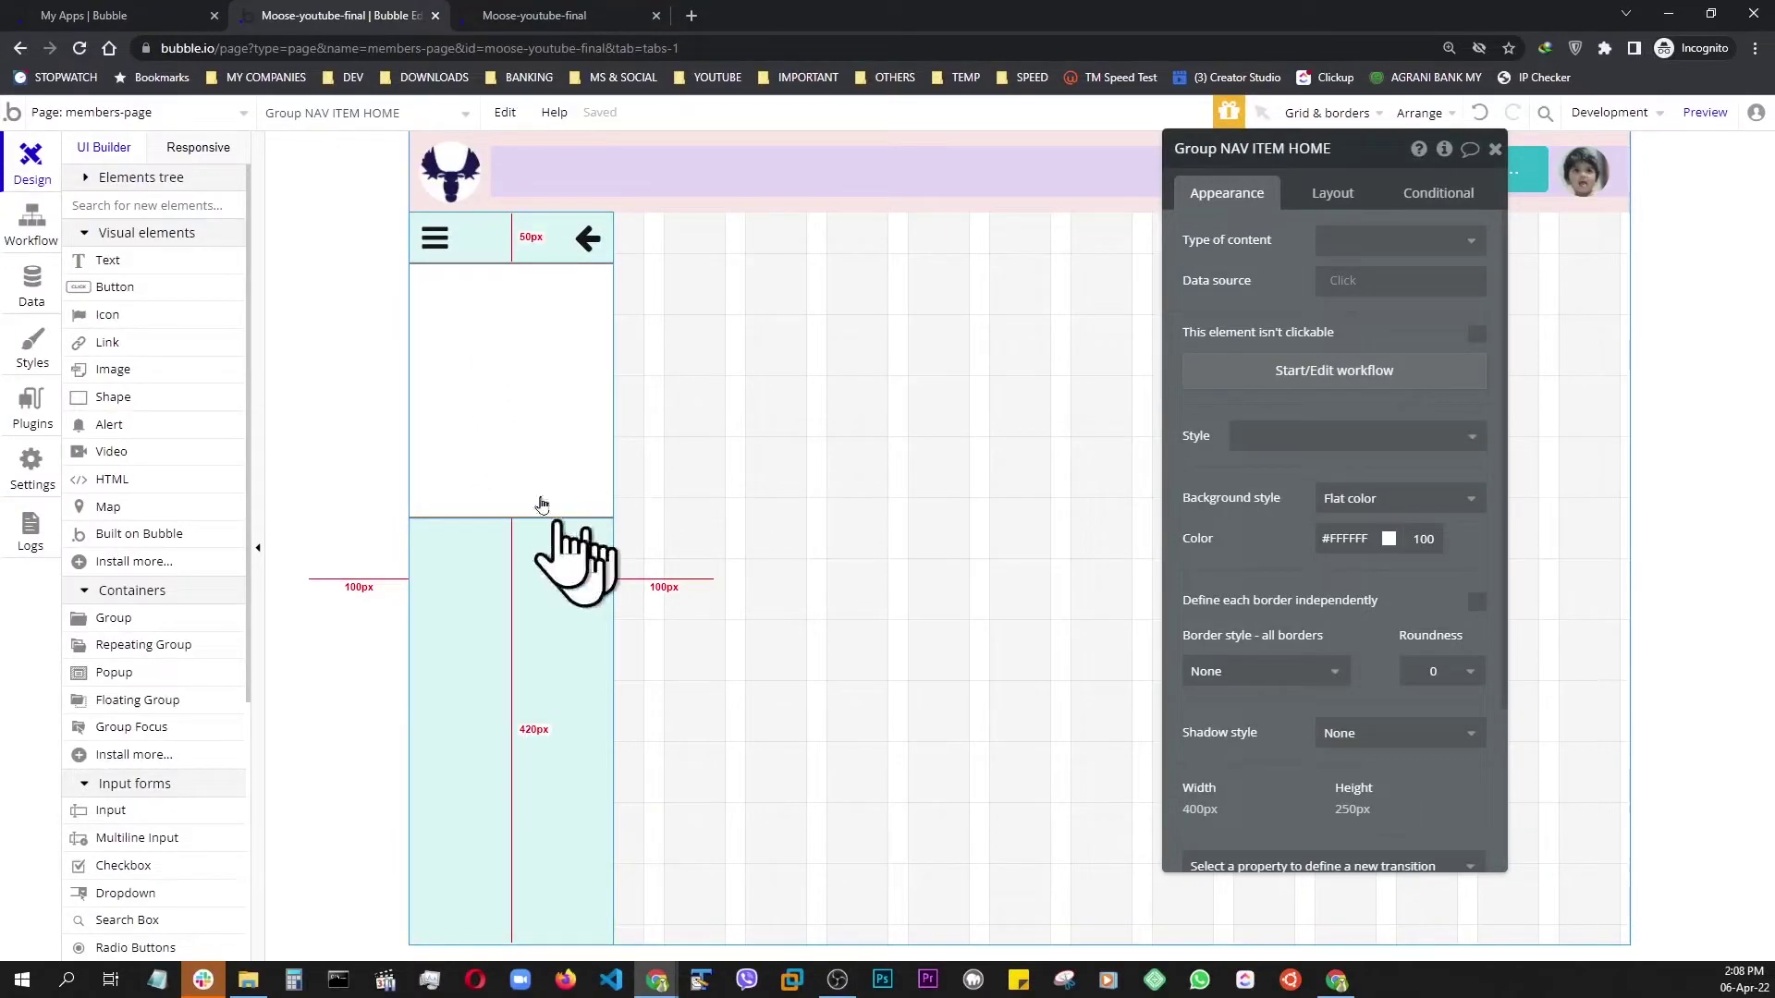
# - Select the parent NAV BOX group and set its minimum height to 450 px
pyautogui.rightClick(501, 358)
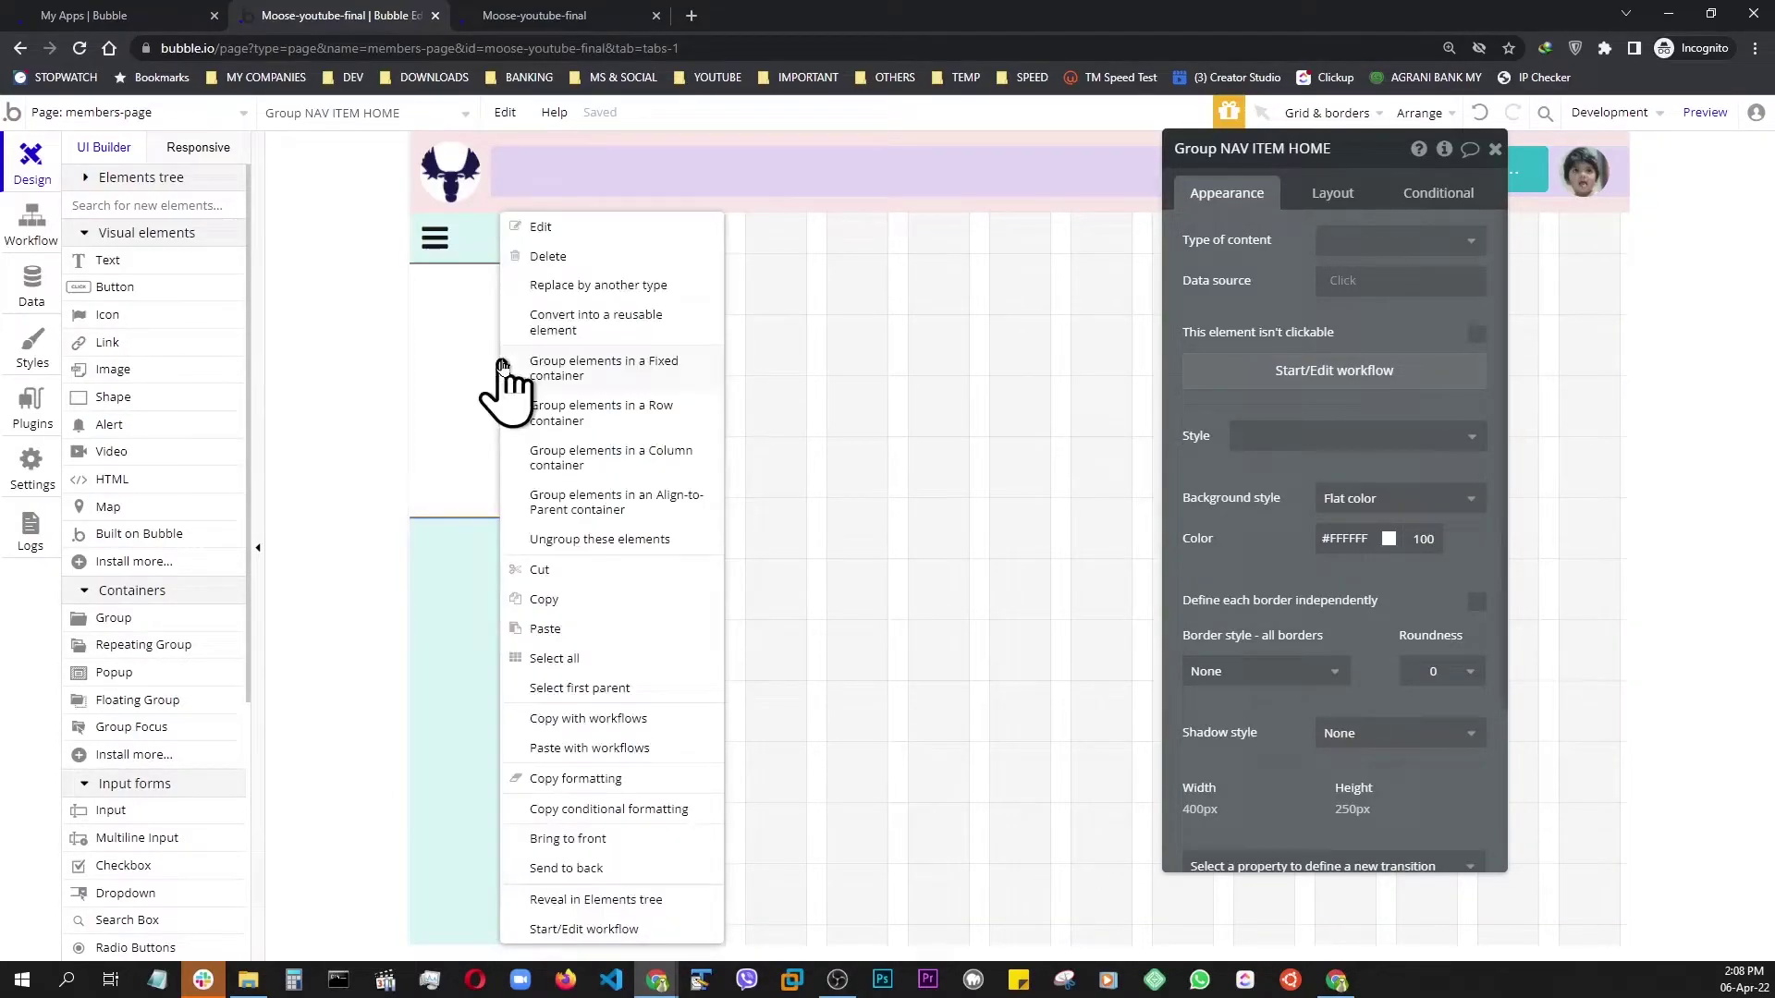
pyautogui.click(571, 689)
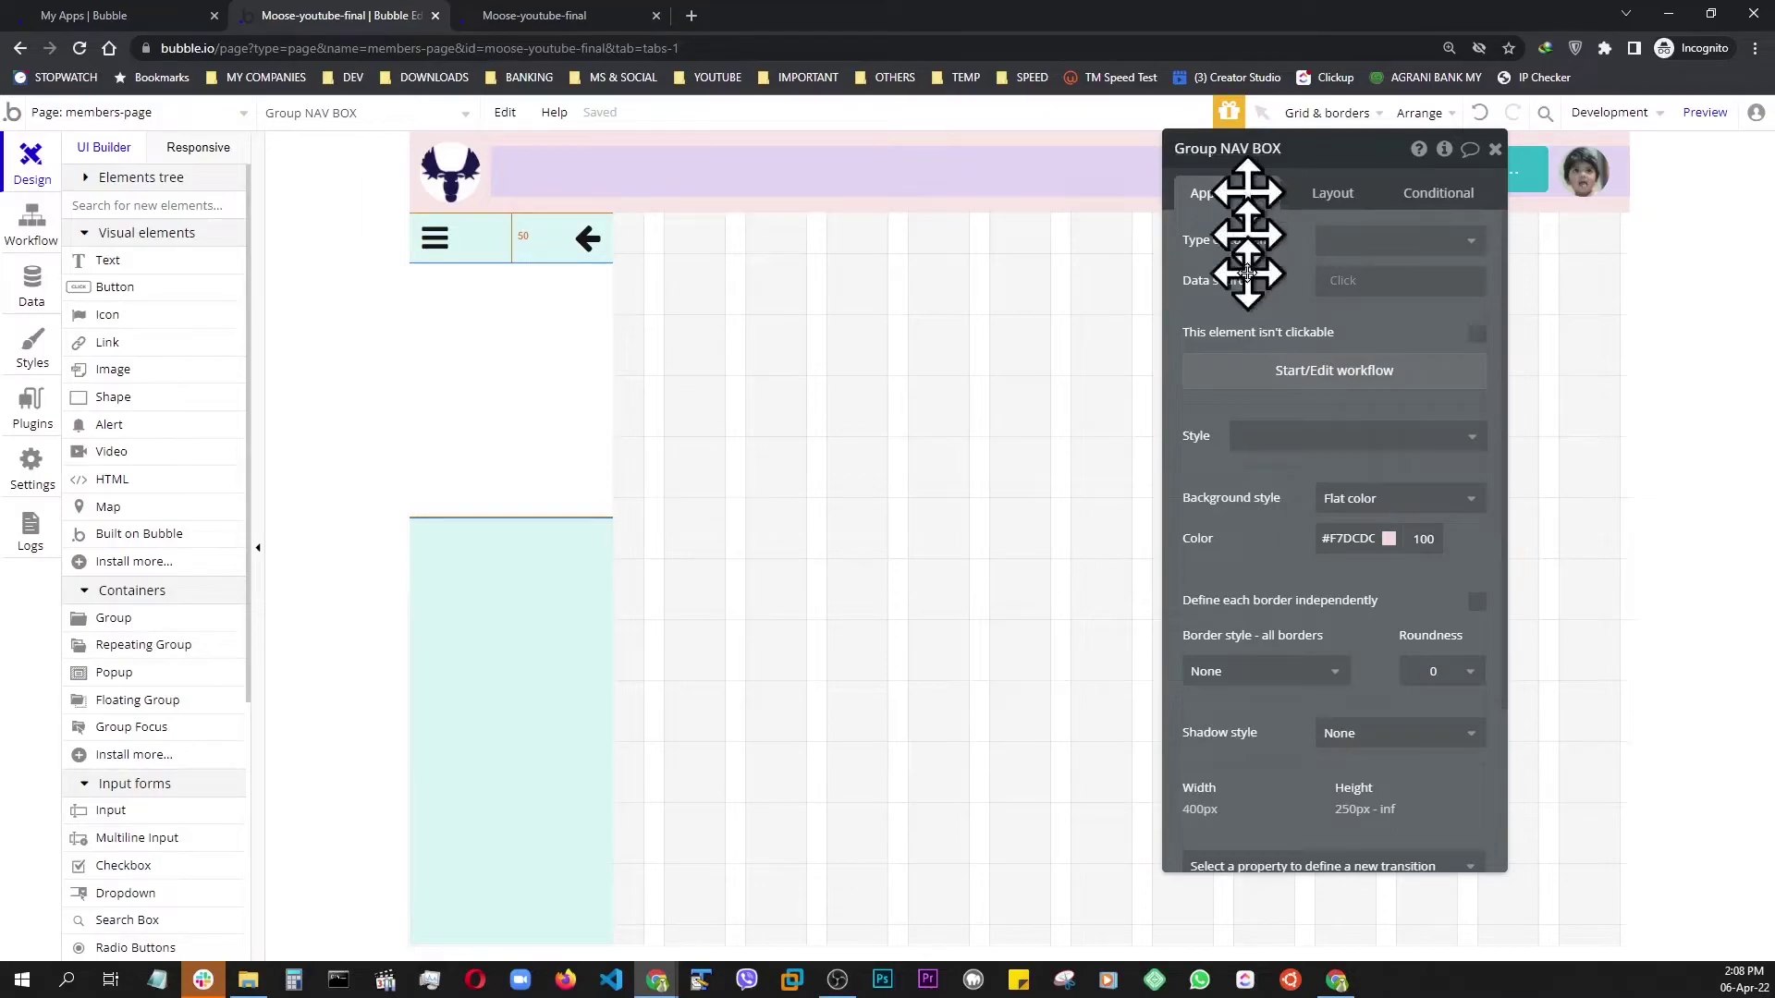
pyautogui.click(1332, 196)
pyautogui.scroll(-3, 1387, 397)
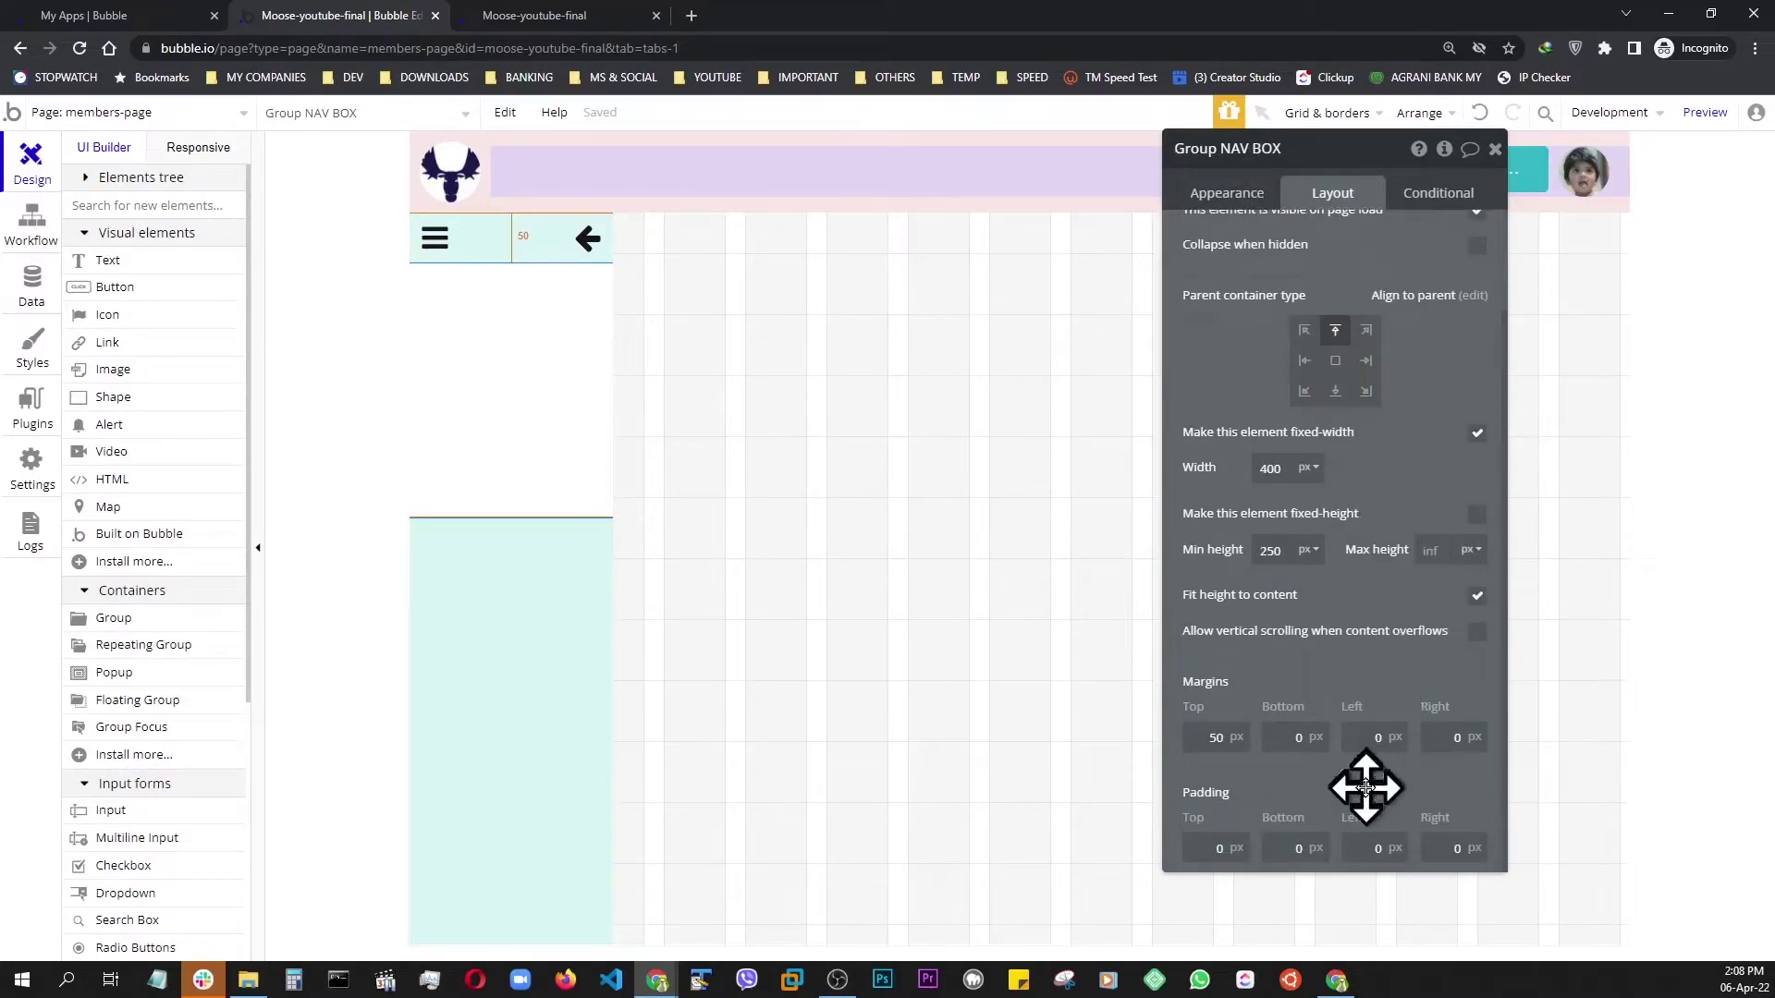
pyautogui.scroll(2, 1359, 740)
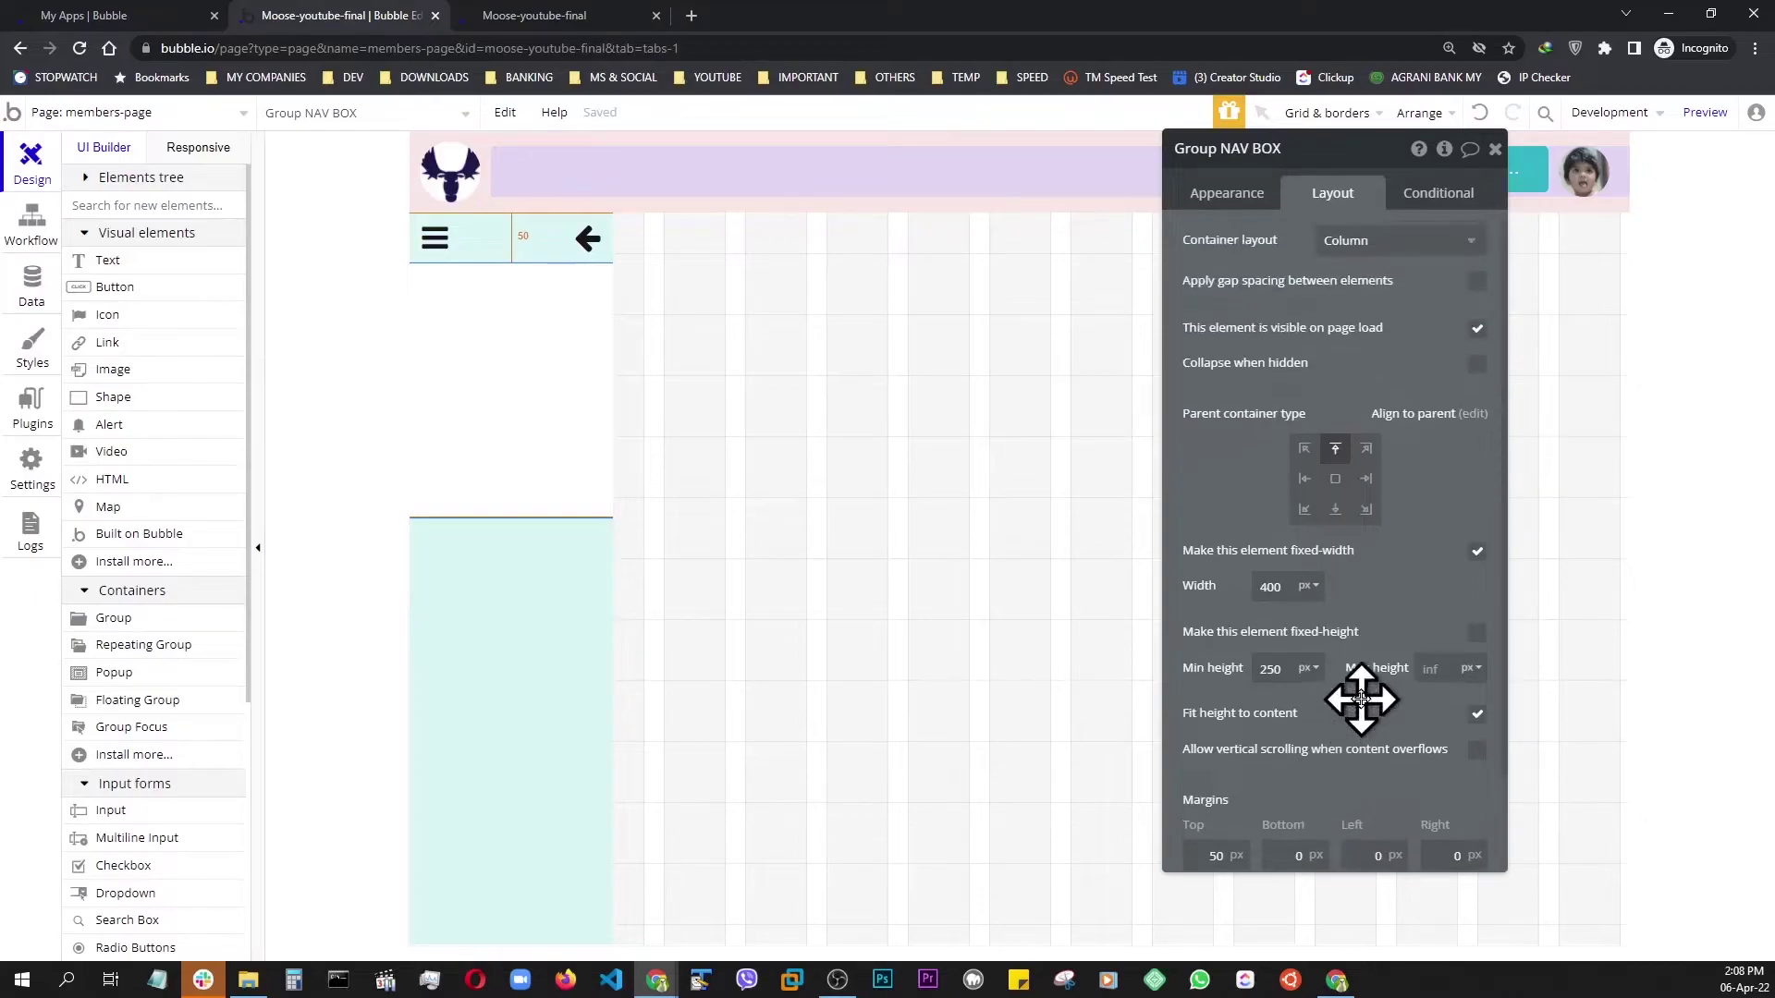
pyautogui.click(1266, 670)
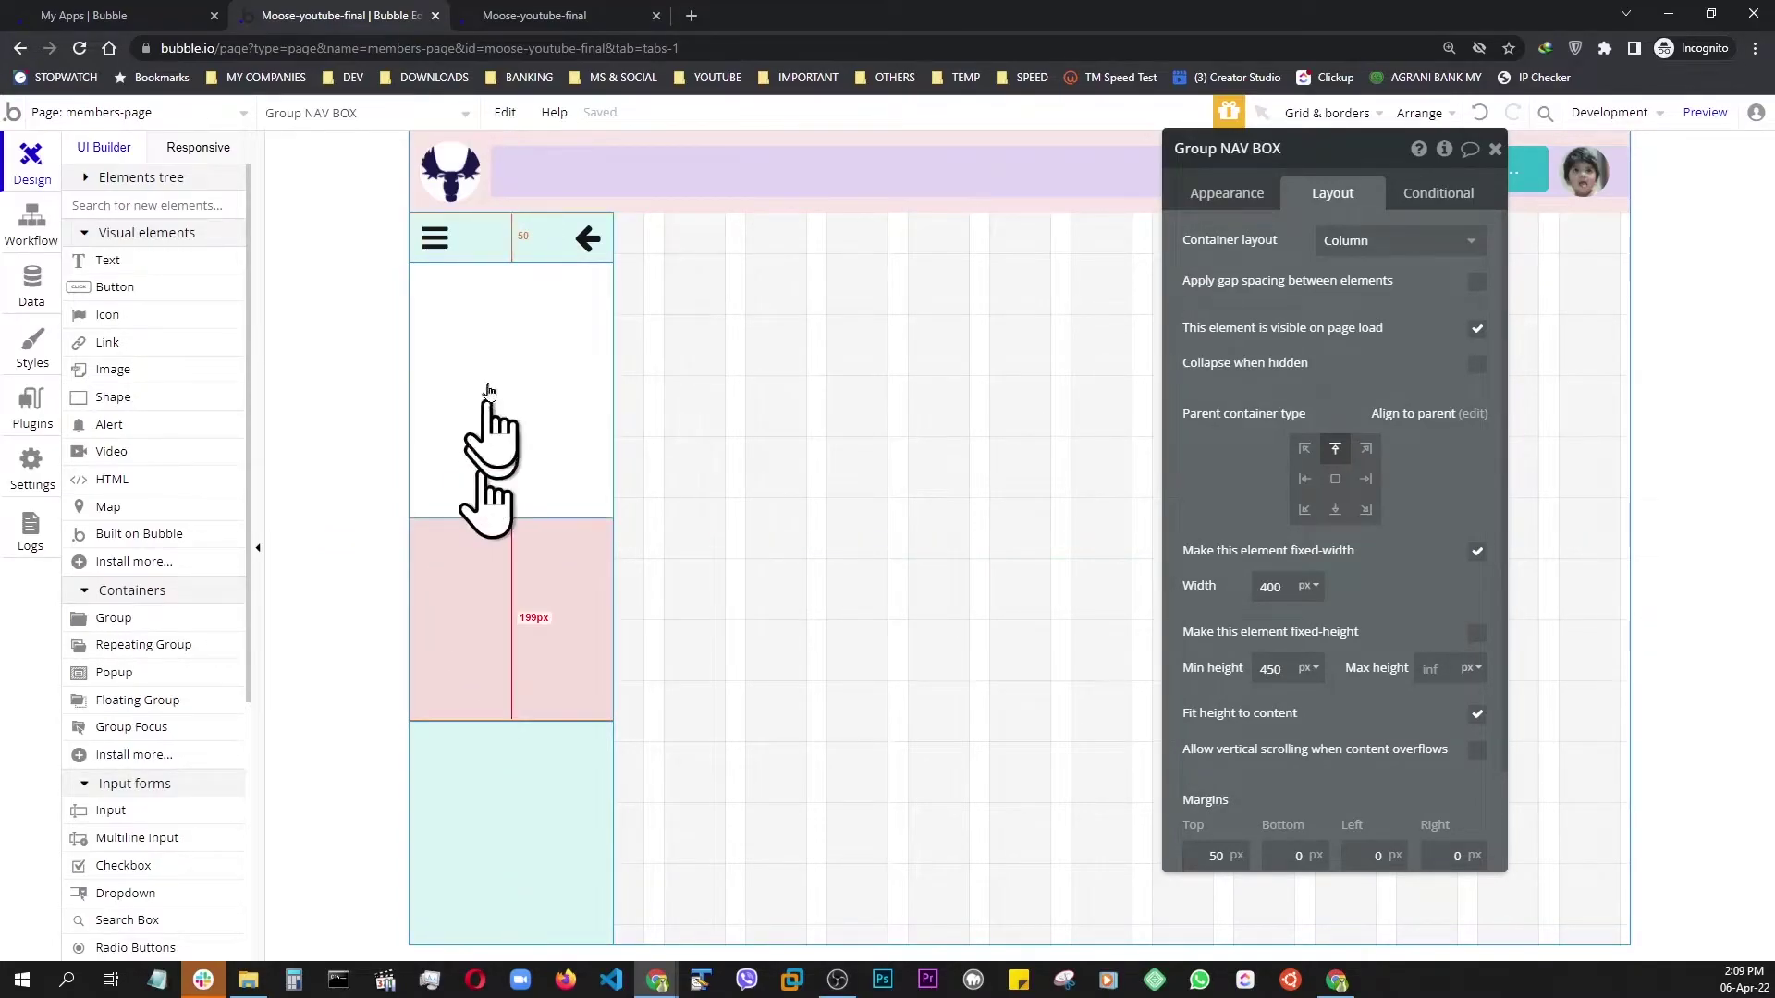
# - Set the NAV ITEM HOME group's container layout to Row
pyautogui.click(492, 316)
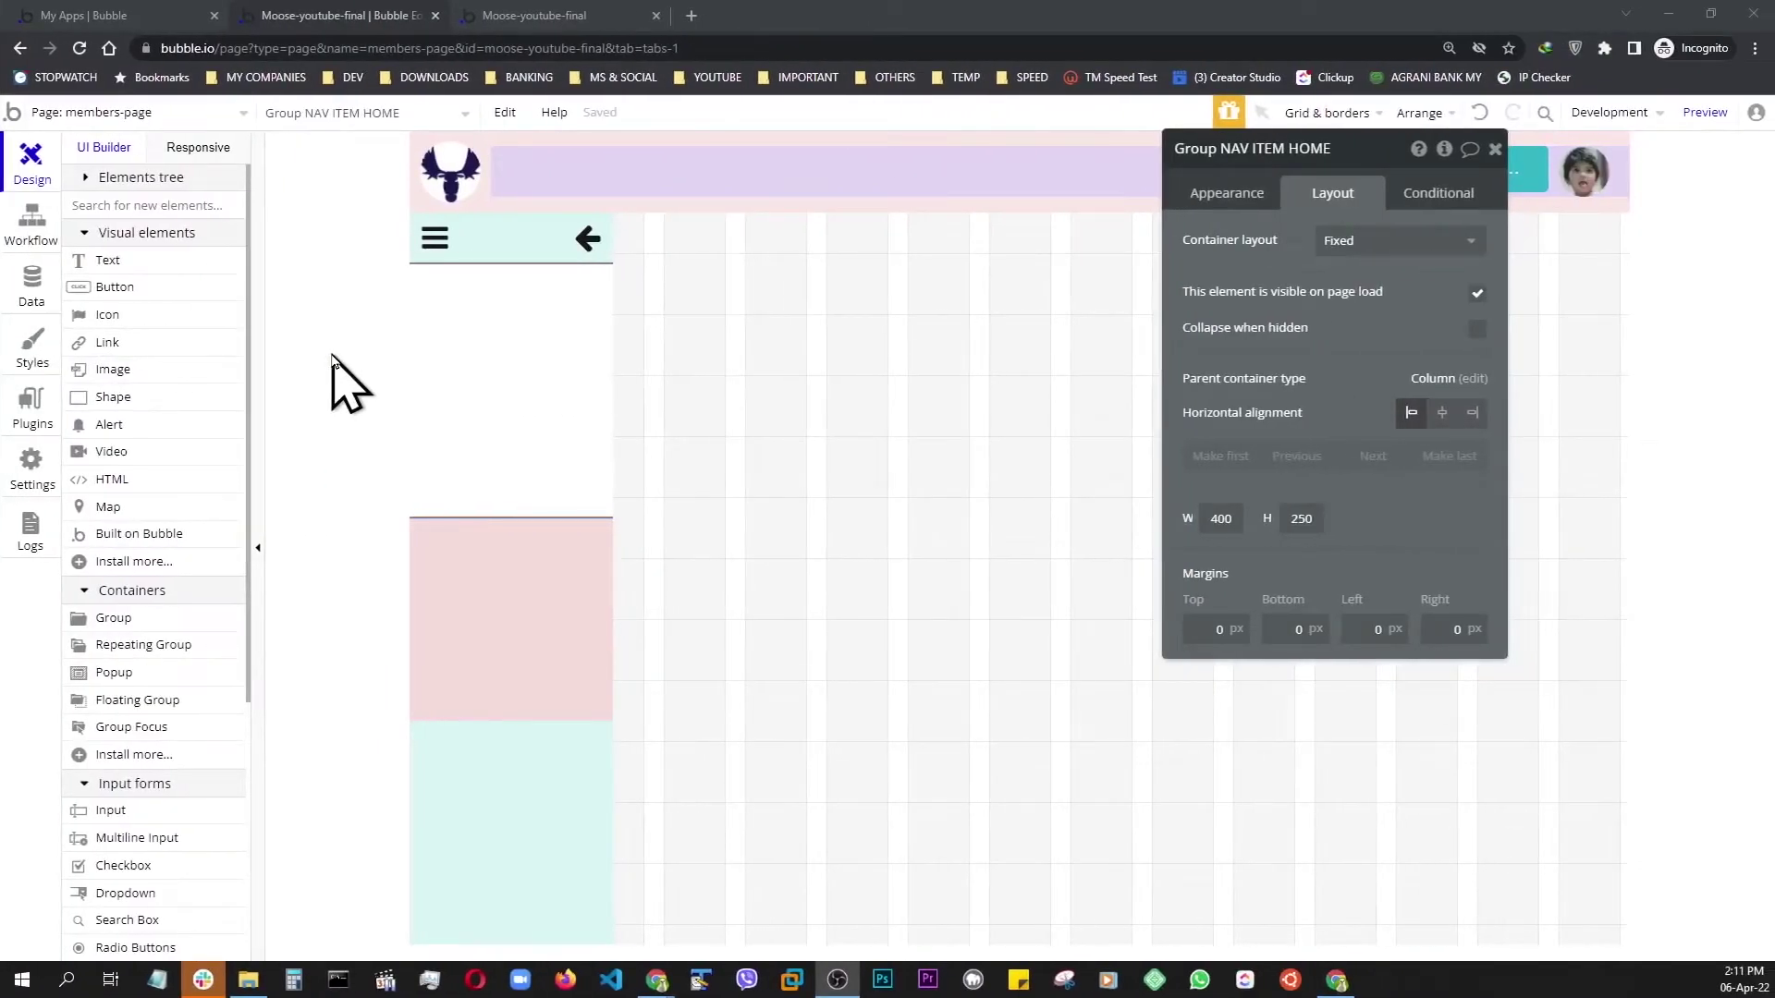
pyautogui.moveTo(434, 369); pyautogui.dragTo(474, 365)
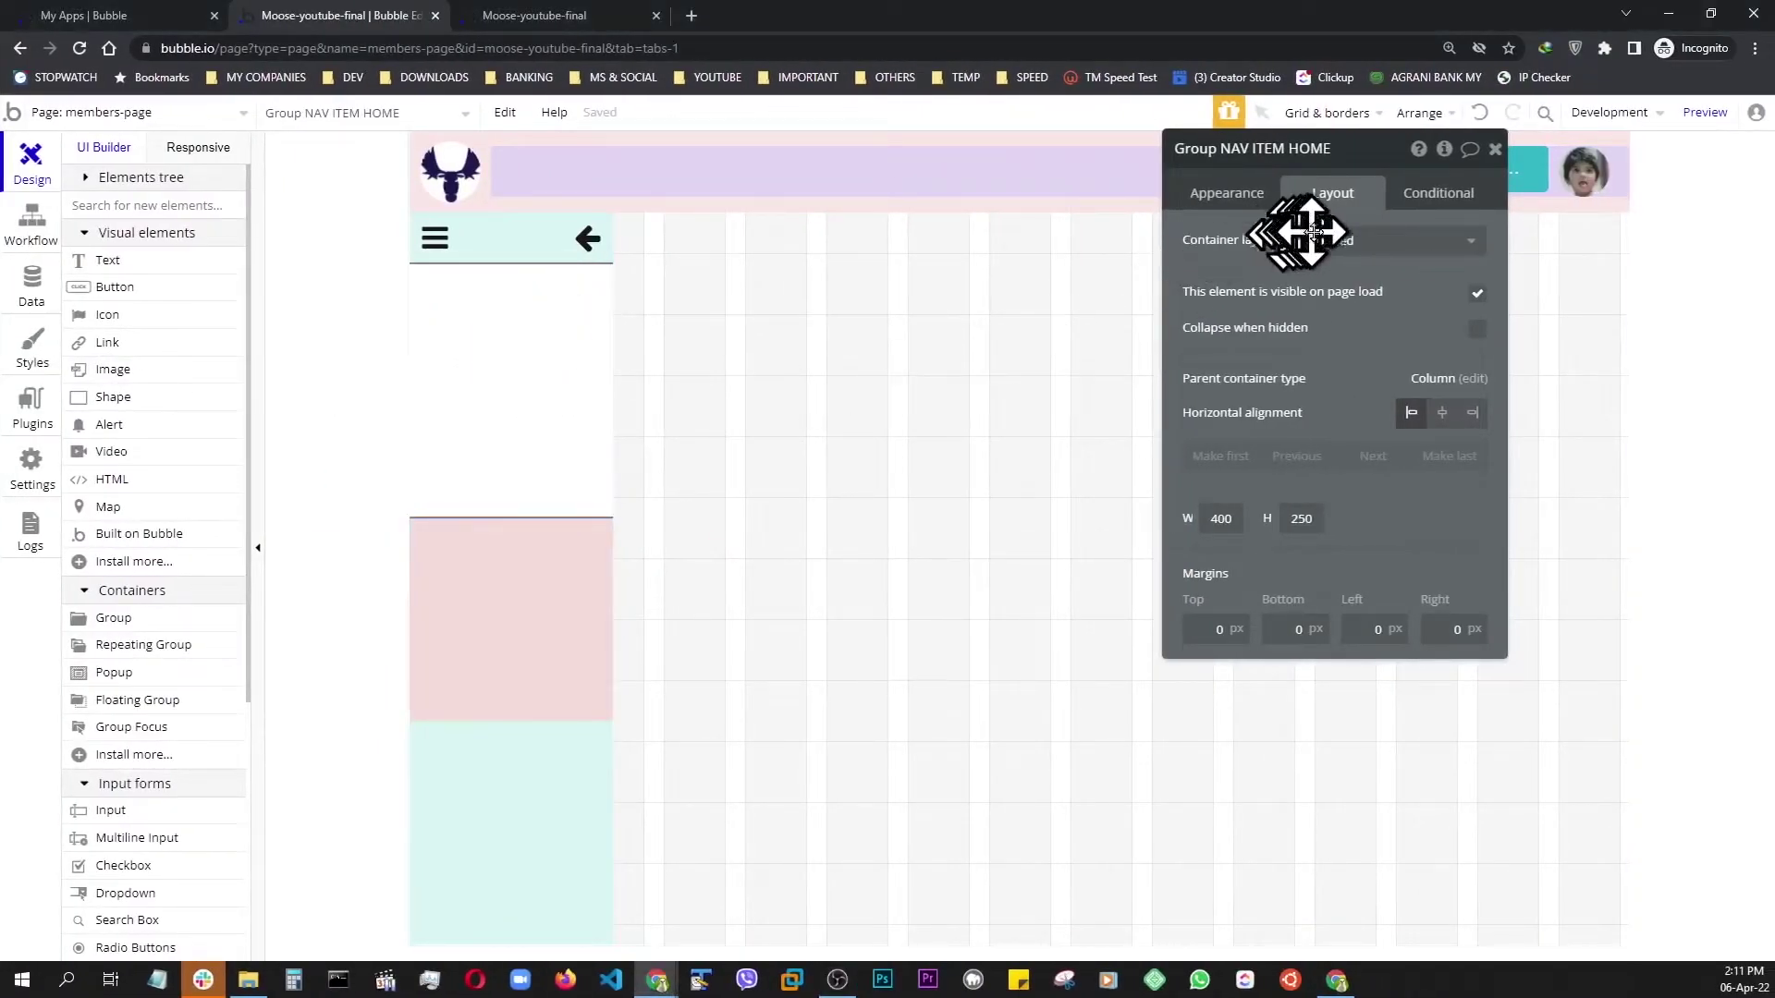
pyautogui.click(1336, 239)
pyautogui.click(1363, 335)
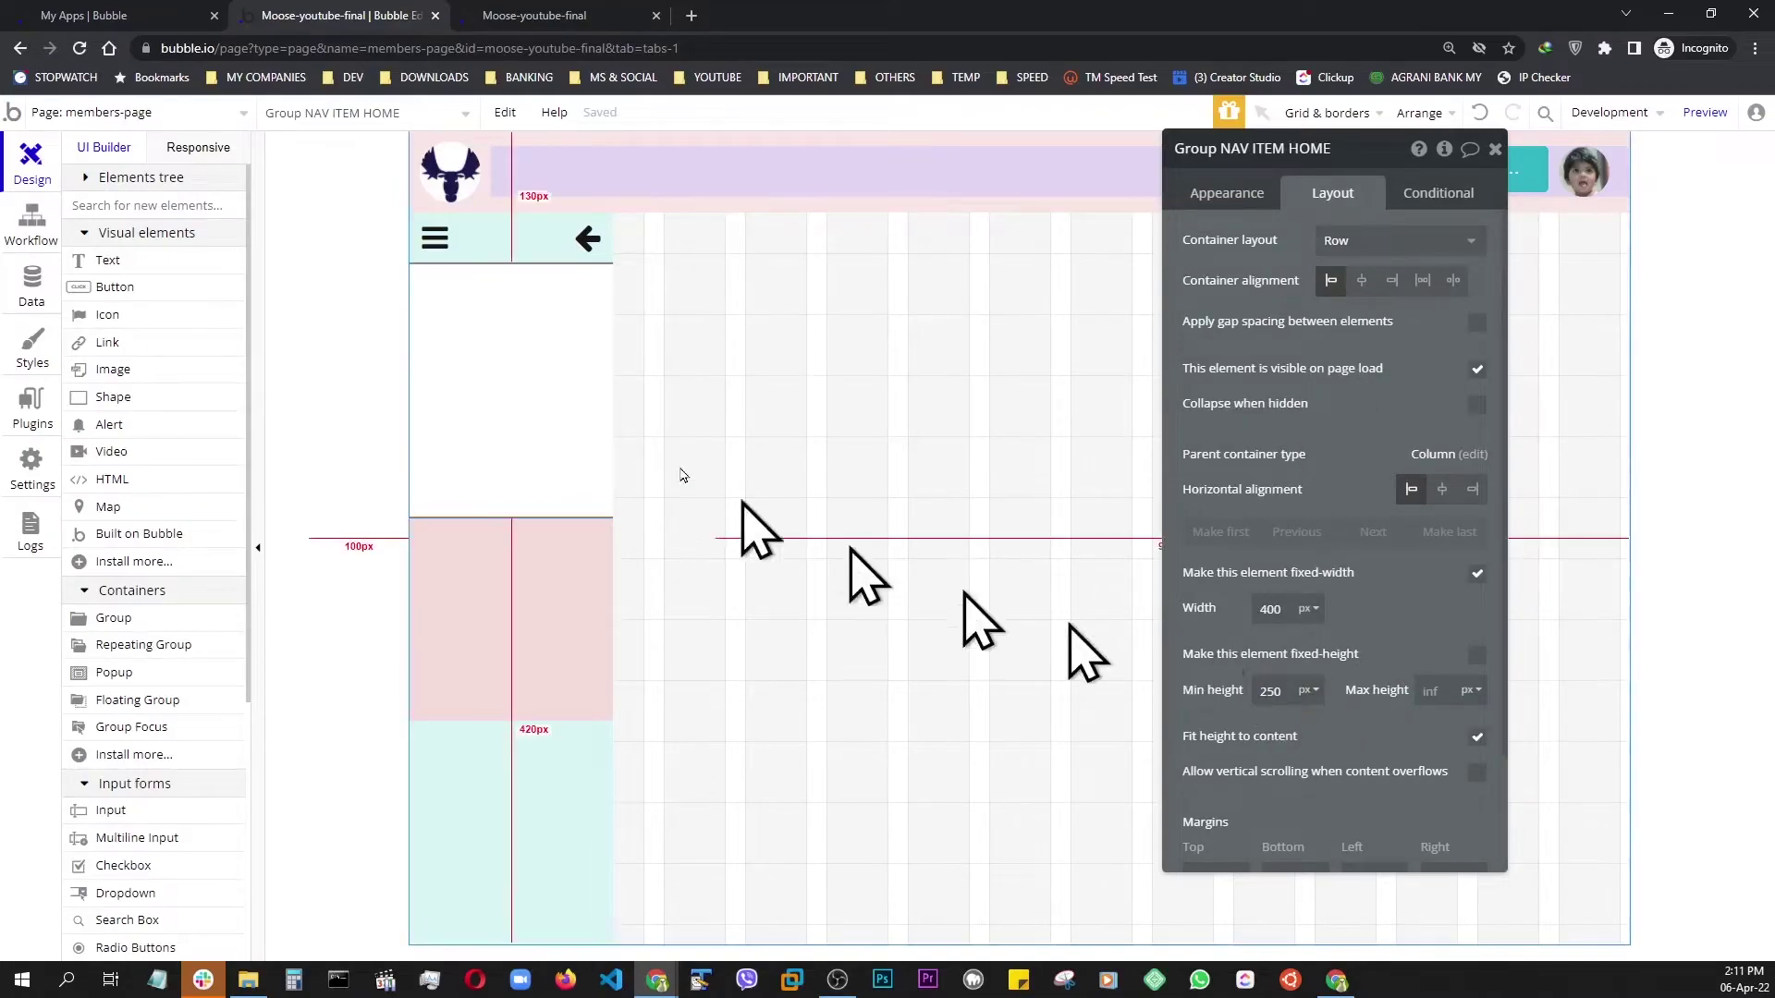
# - Turn off fixed width for the NAV ITEM HOME group and set its minimum width to 0 px
pyautogui.click(1476, 576)
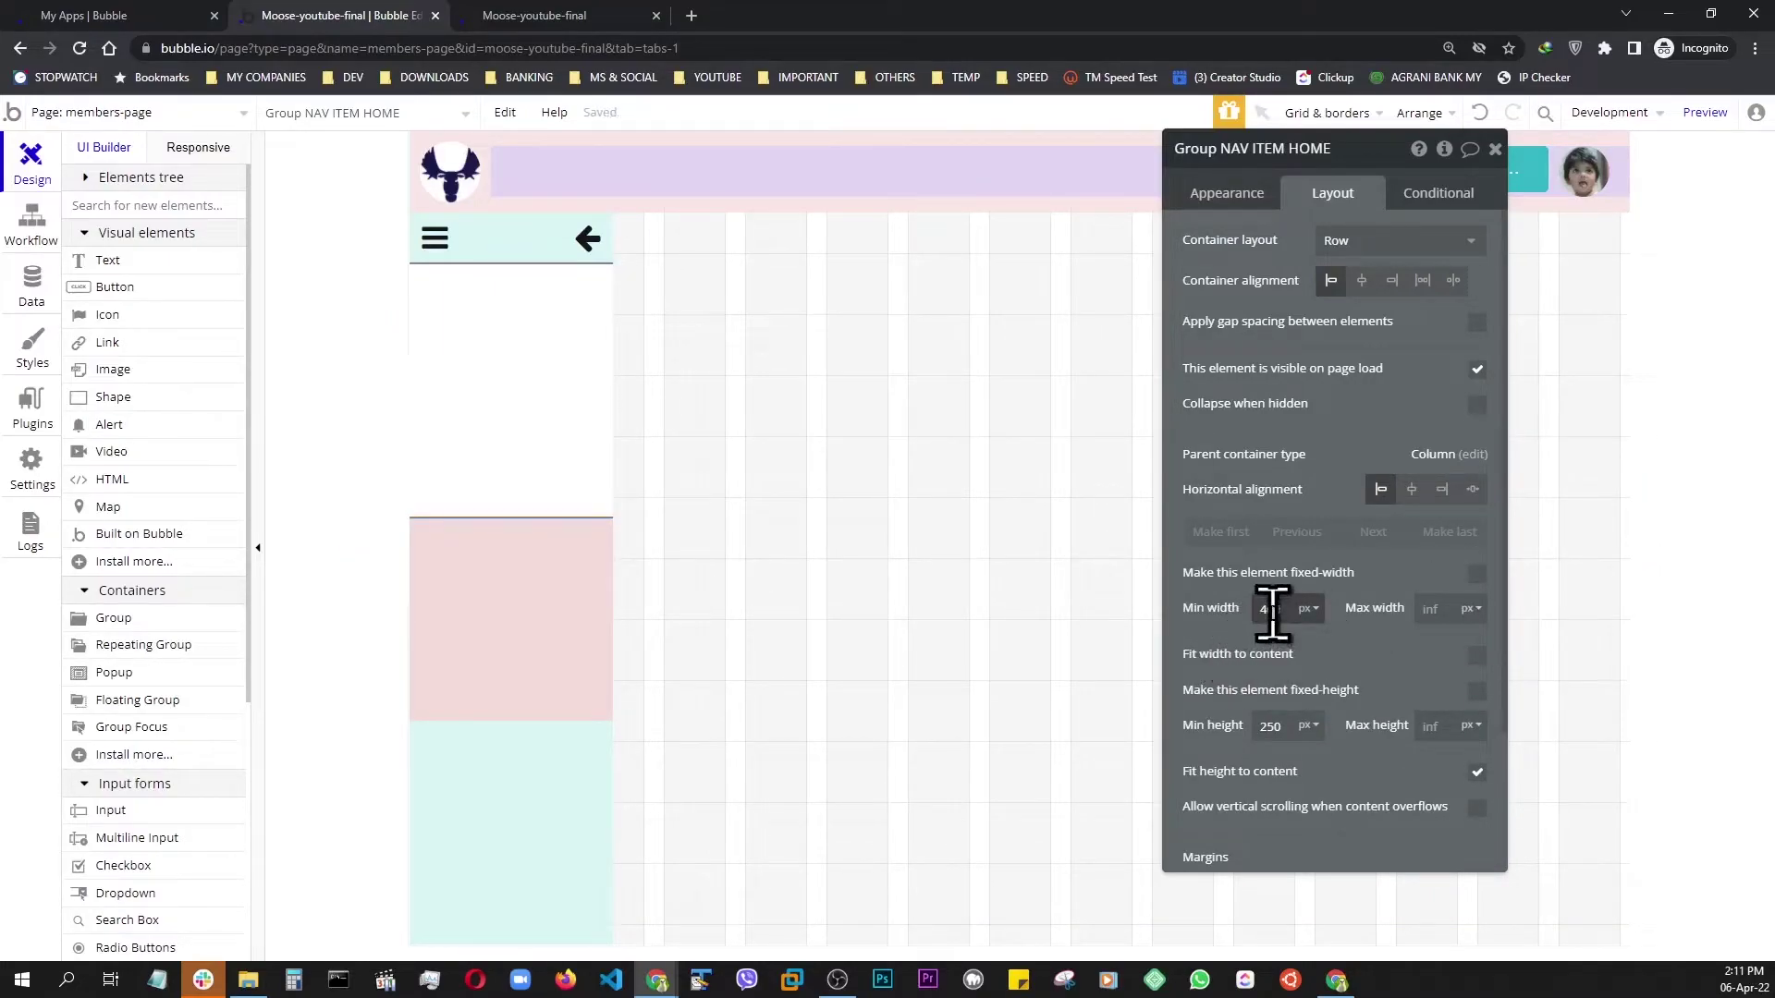
pyautogui.press('BackSpace')
pyautogui.press('BackSpace')
pyautogui.press('BackSpace')
pyautogui.write('0')
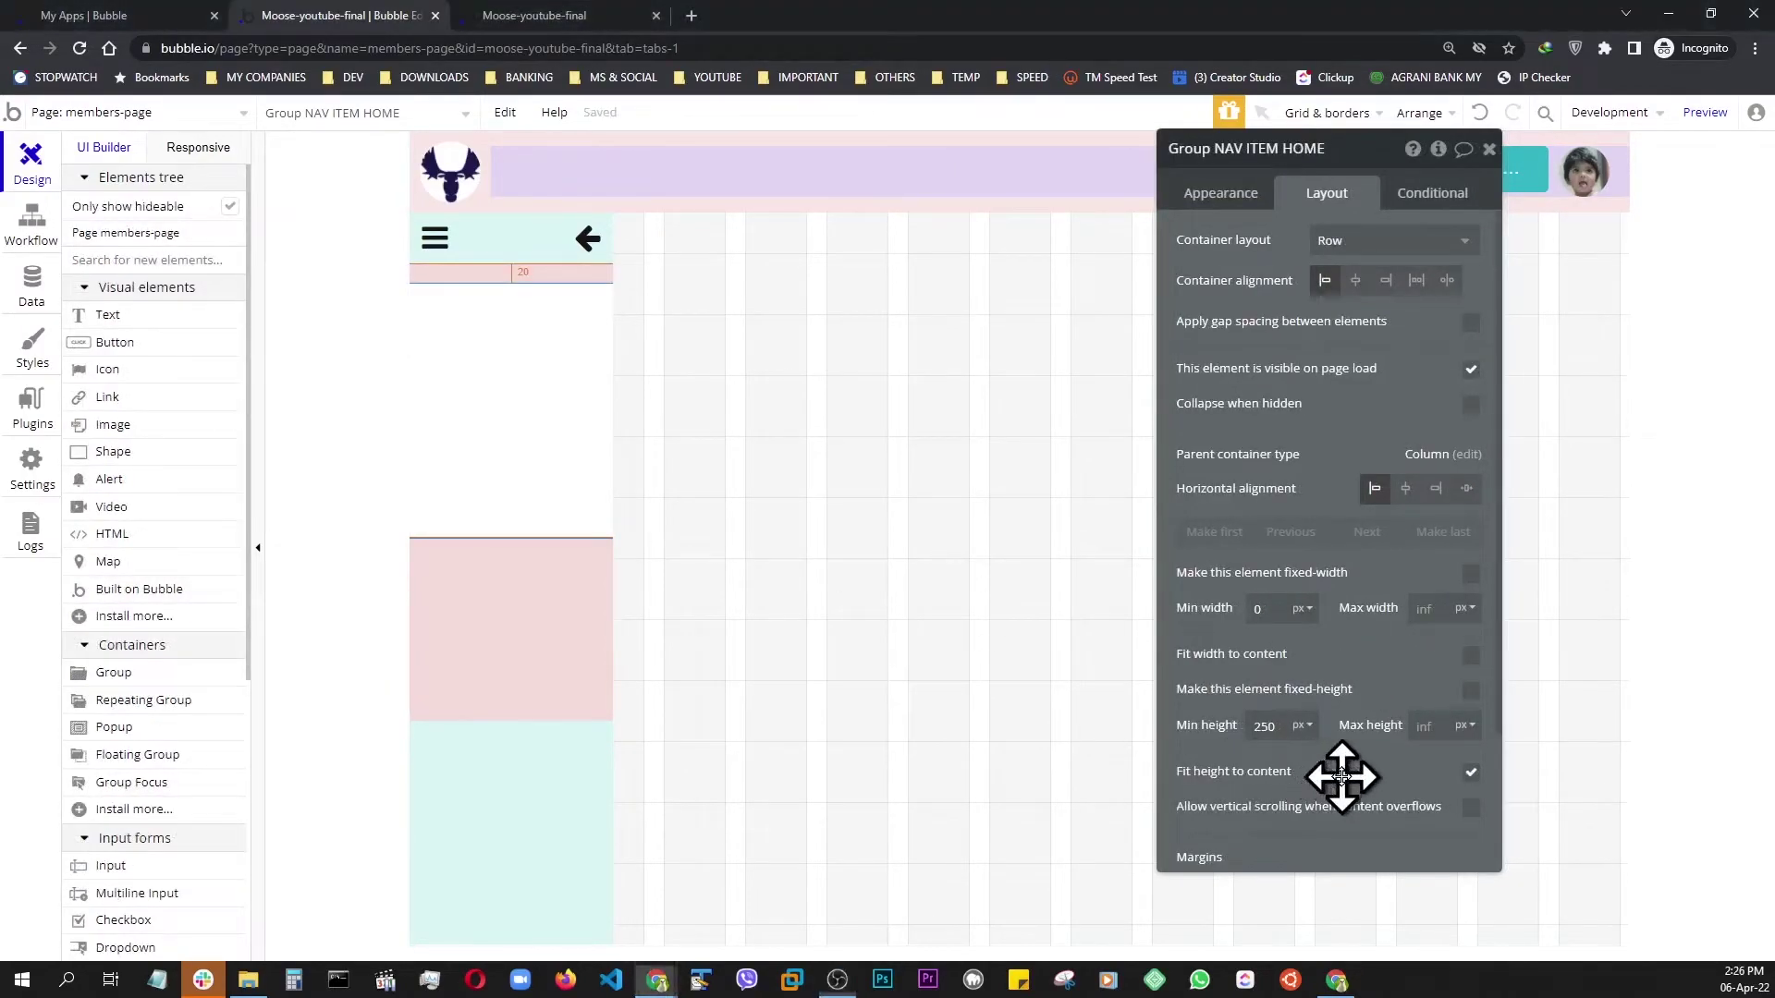
# - Set the NAV ITEM HOME group's padding to 10 px on all four sides
pyautogui.scroll(-2, 1341, 777)
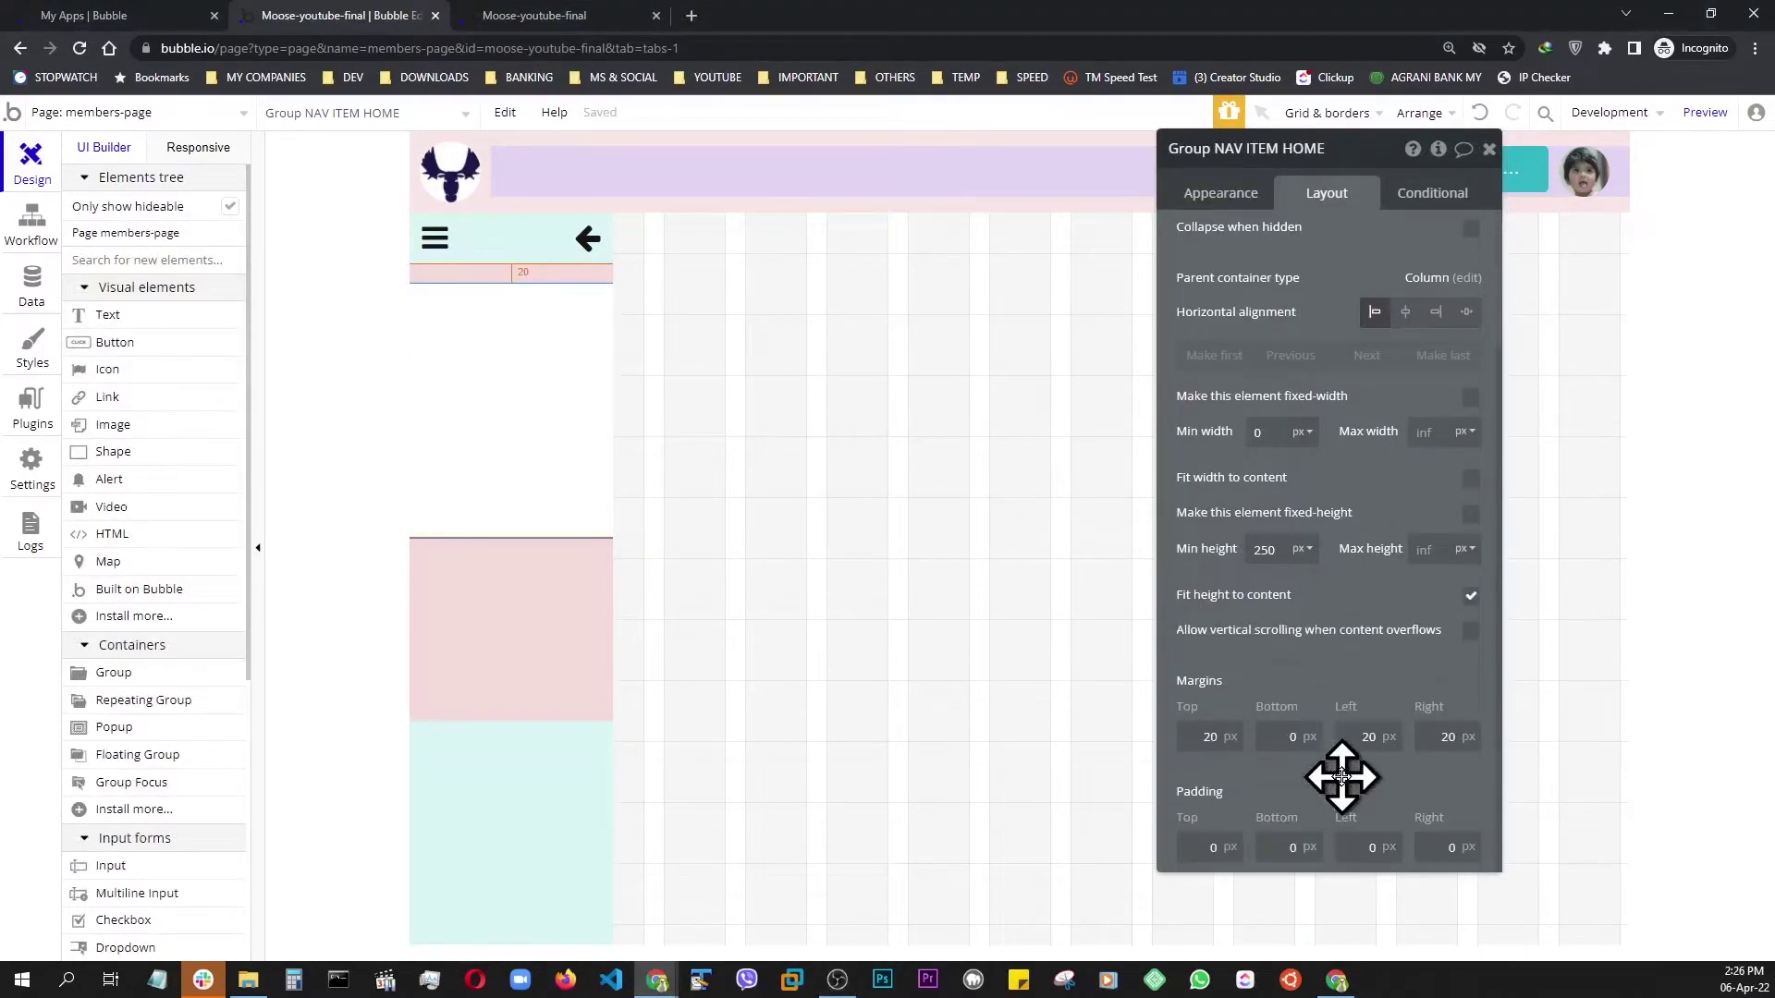
pyautogui.click(1199, 847)
pyautogui.write('1')
pyautogui.write('1')
pyautogui.click(1360, 847)
pyautogui.write('1')
pyautogui.click(1432, 847)
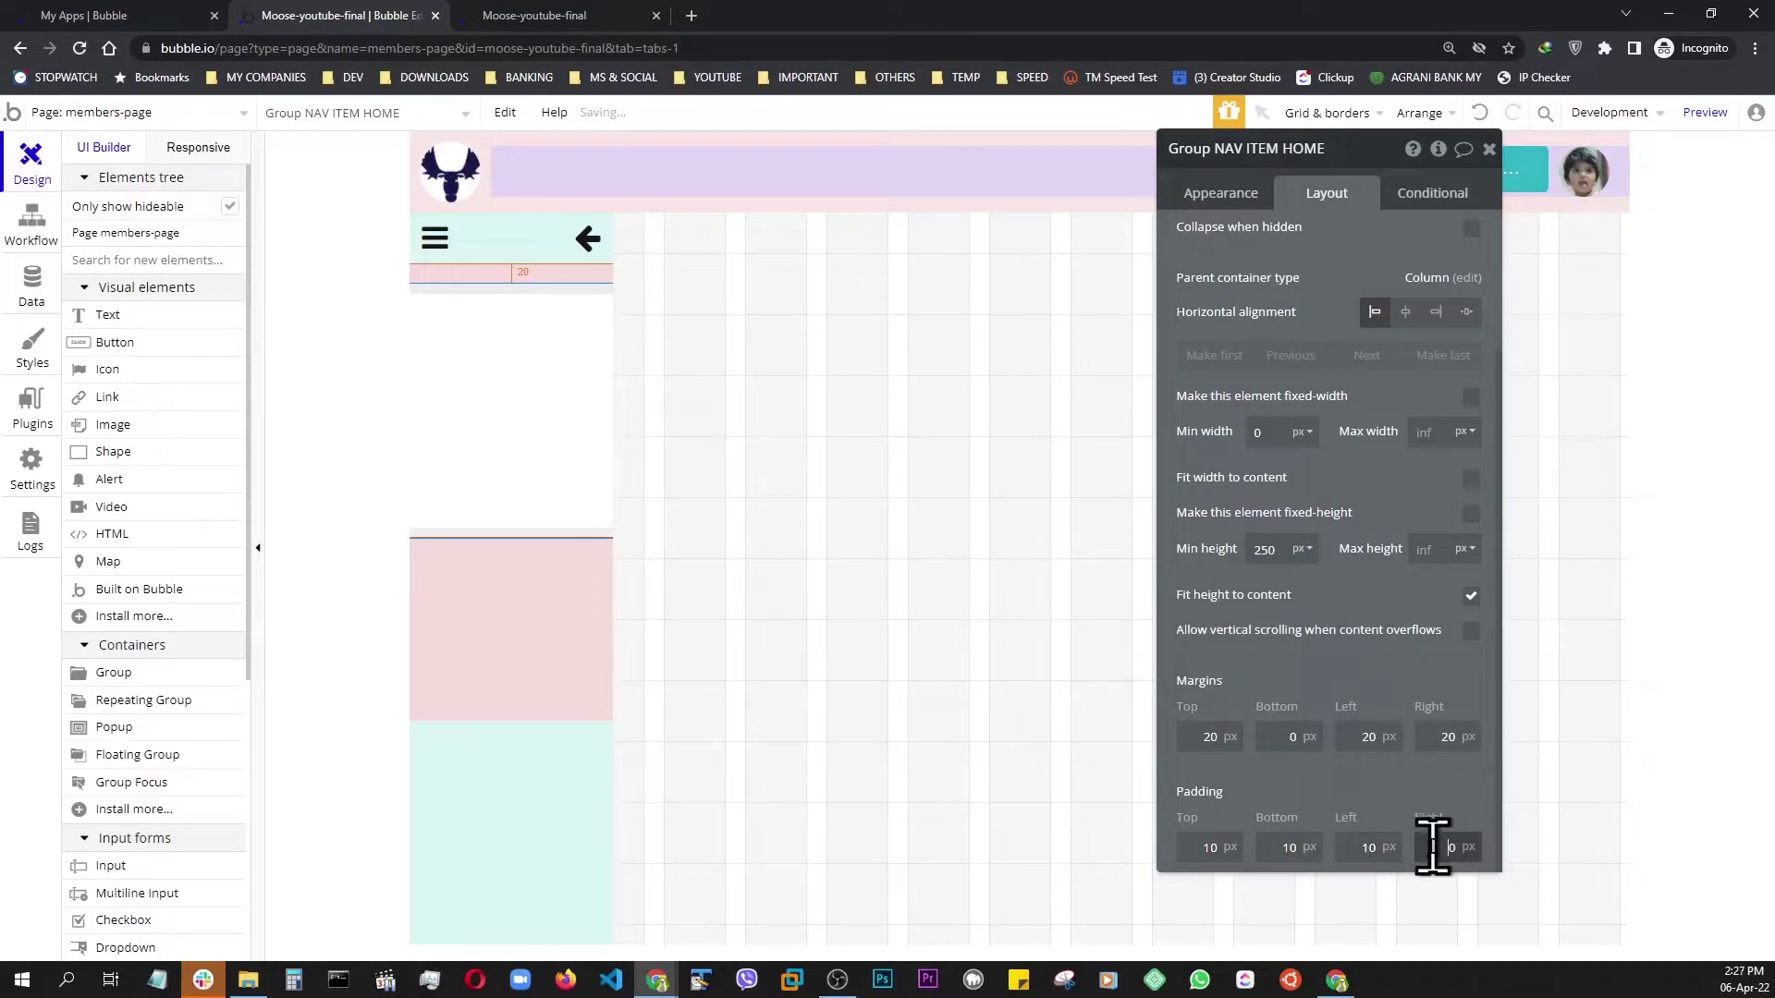
pyautogui.write('1')
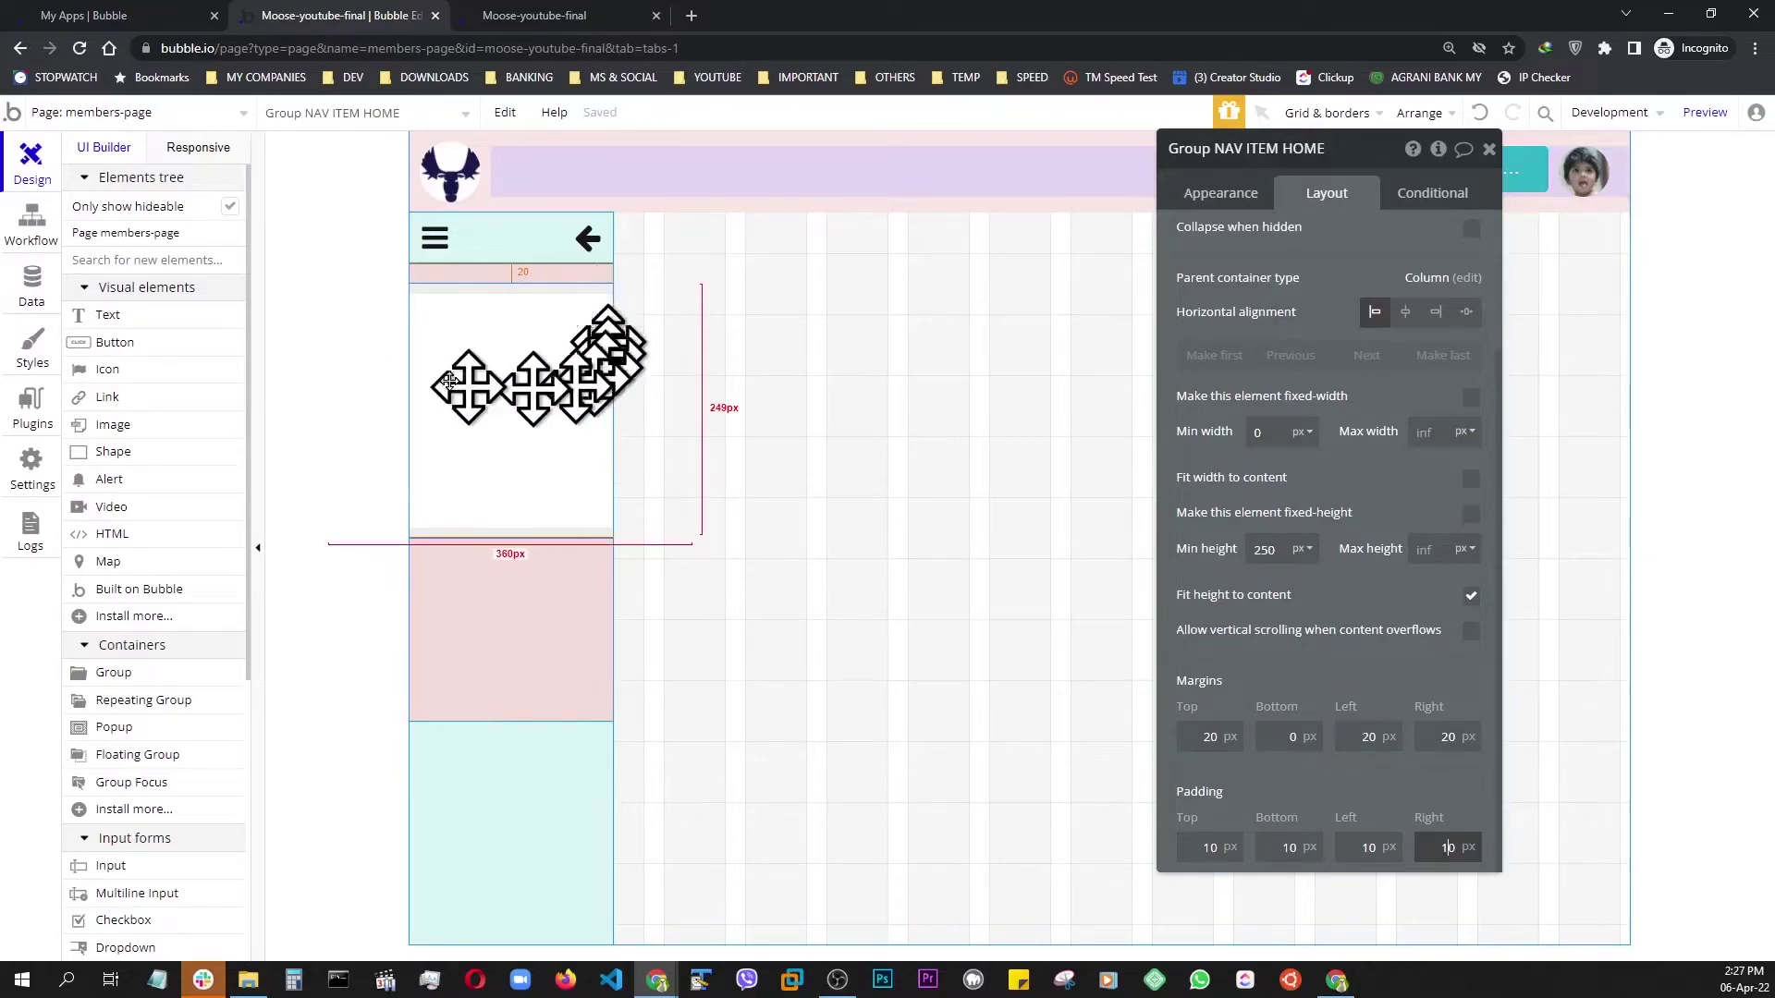
# - Turn off fixed width for the NAV BOX group and set the NAV ITEM HOME group's left and right margins to 0 px
pyautogui.click(464, 619)
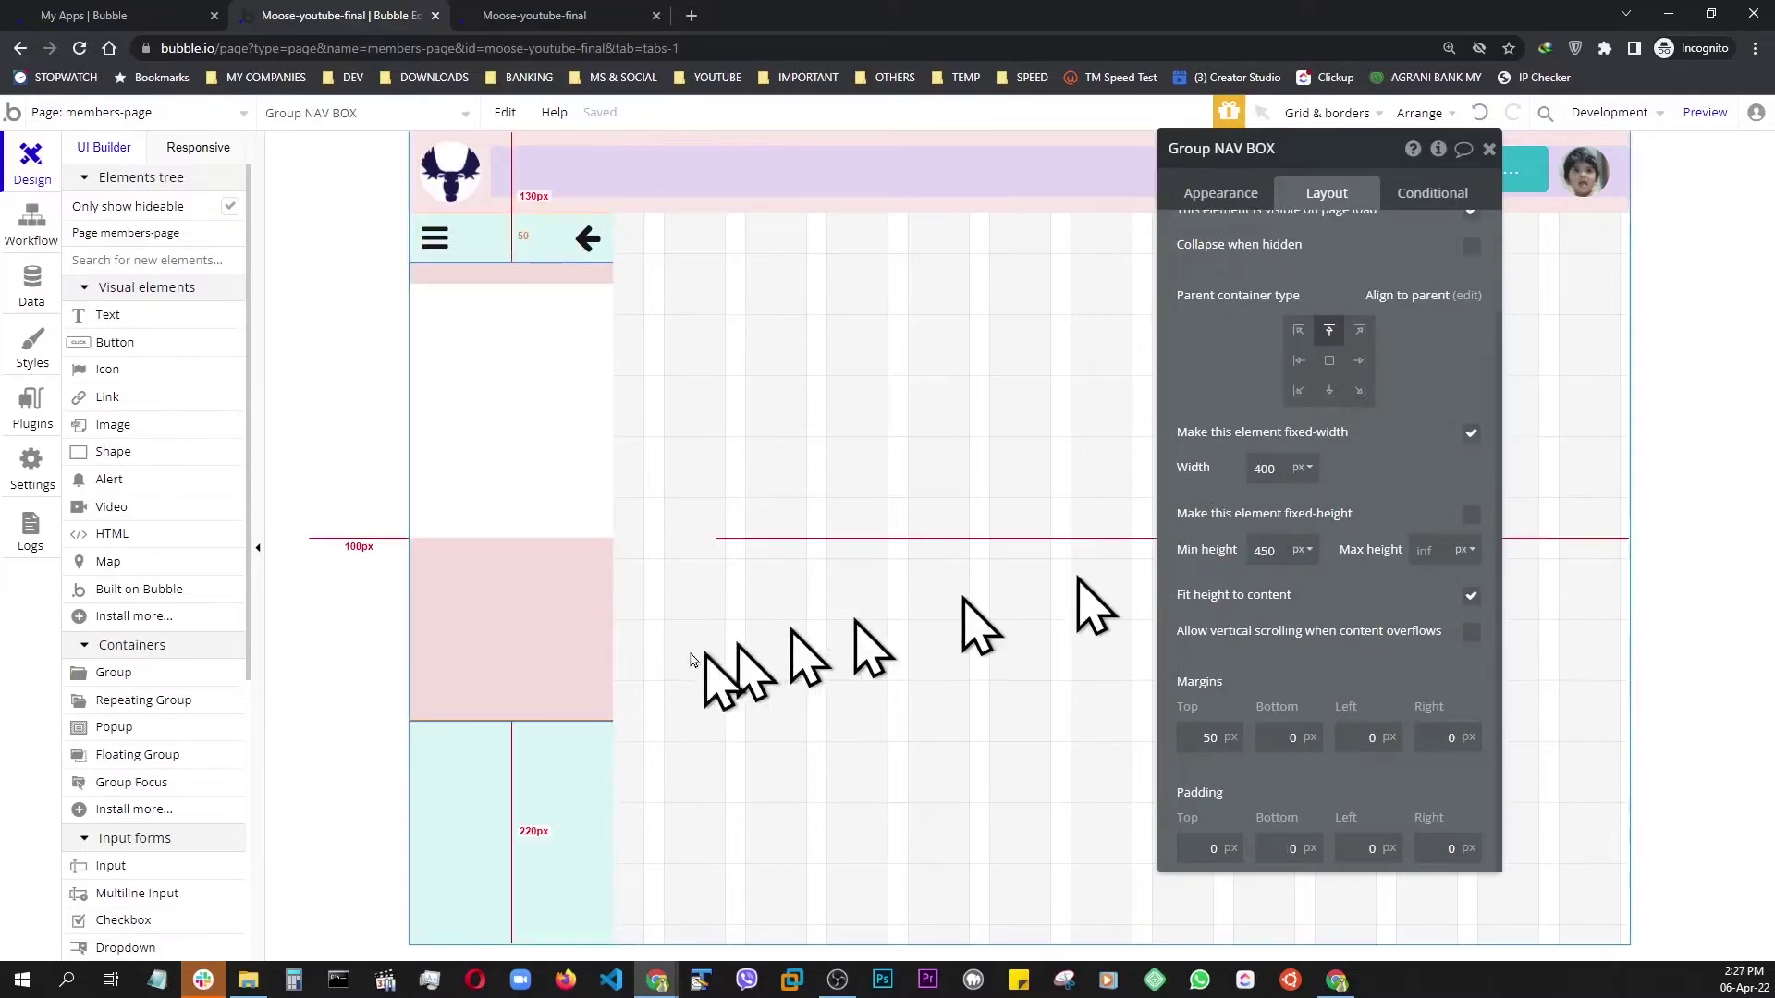
pyautogui.click(1470, 434)
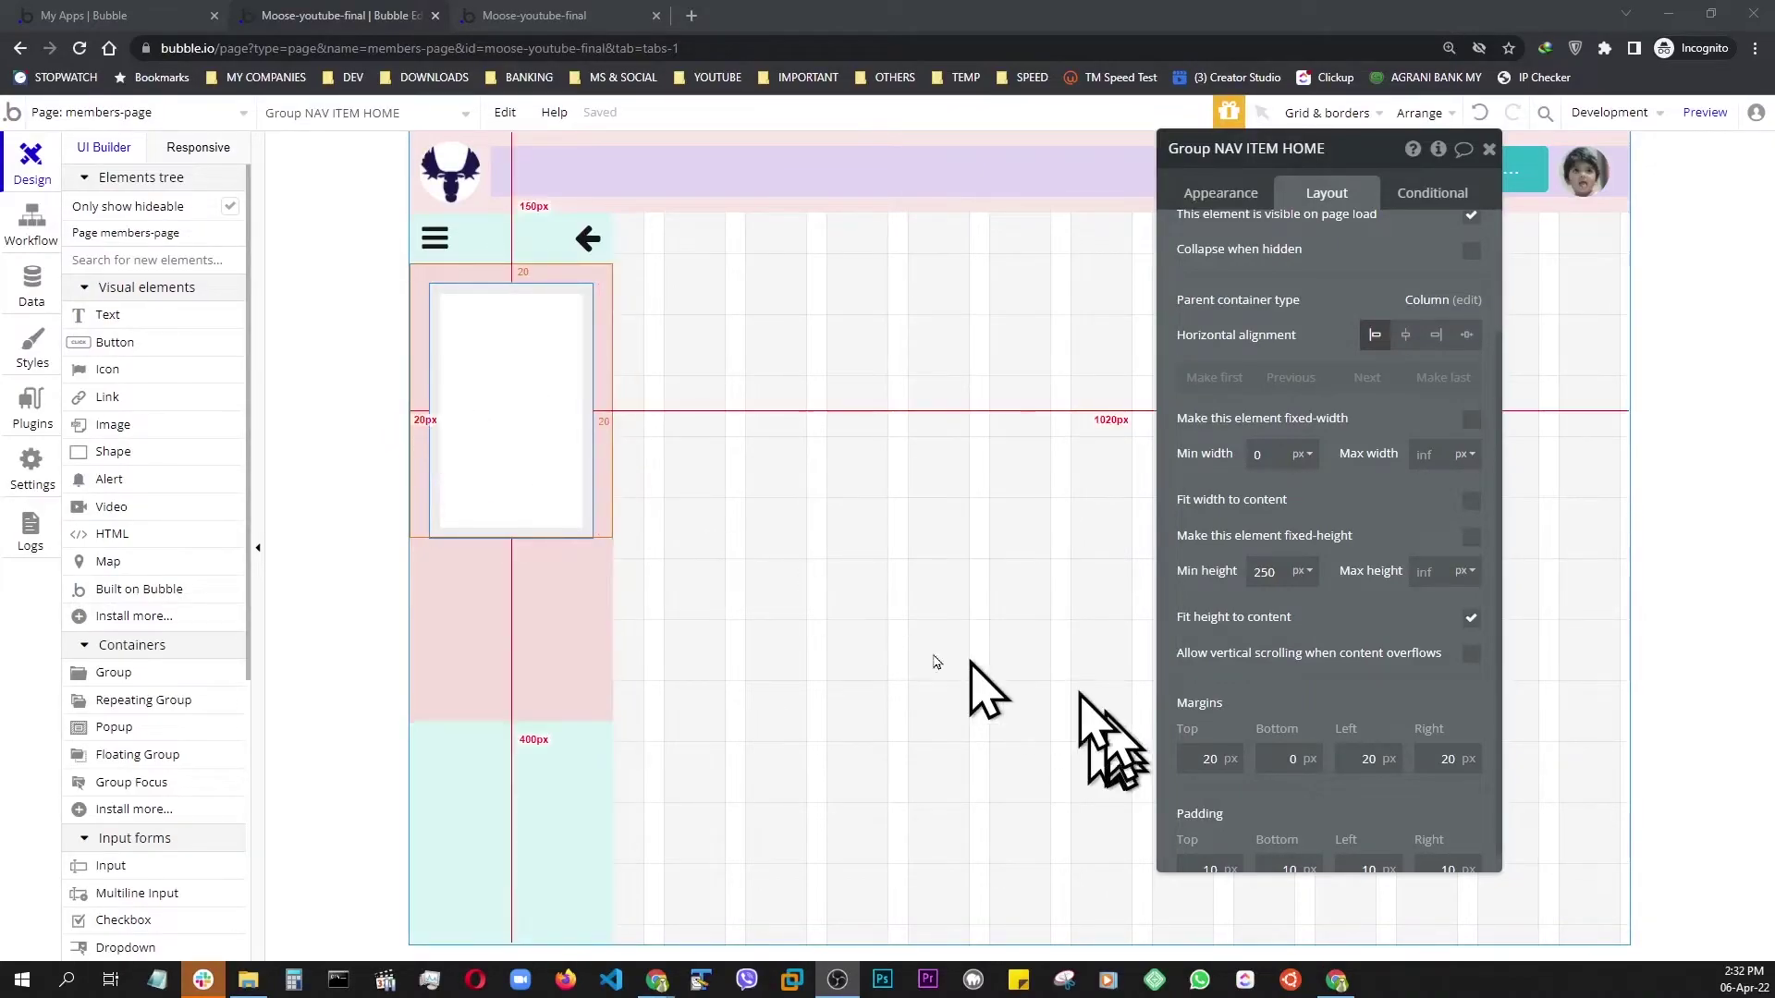
pyautogui.click(1368, 760)
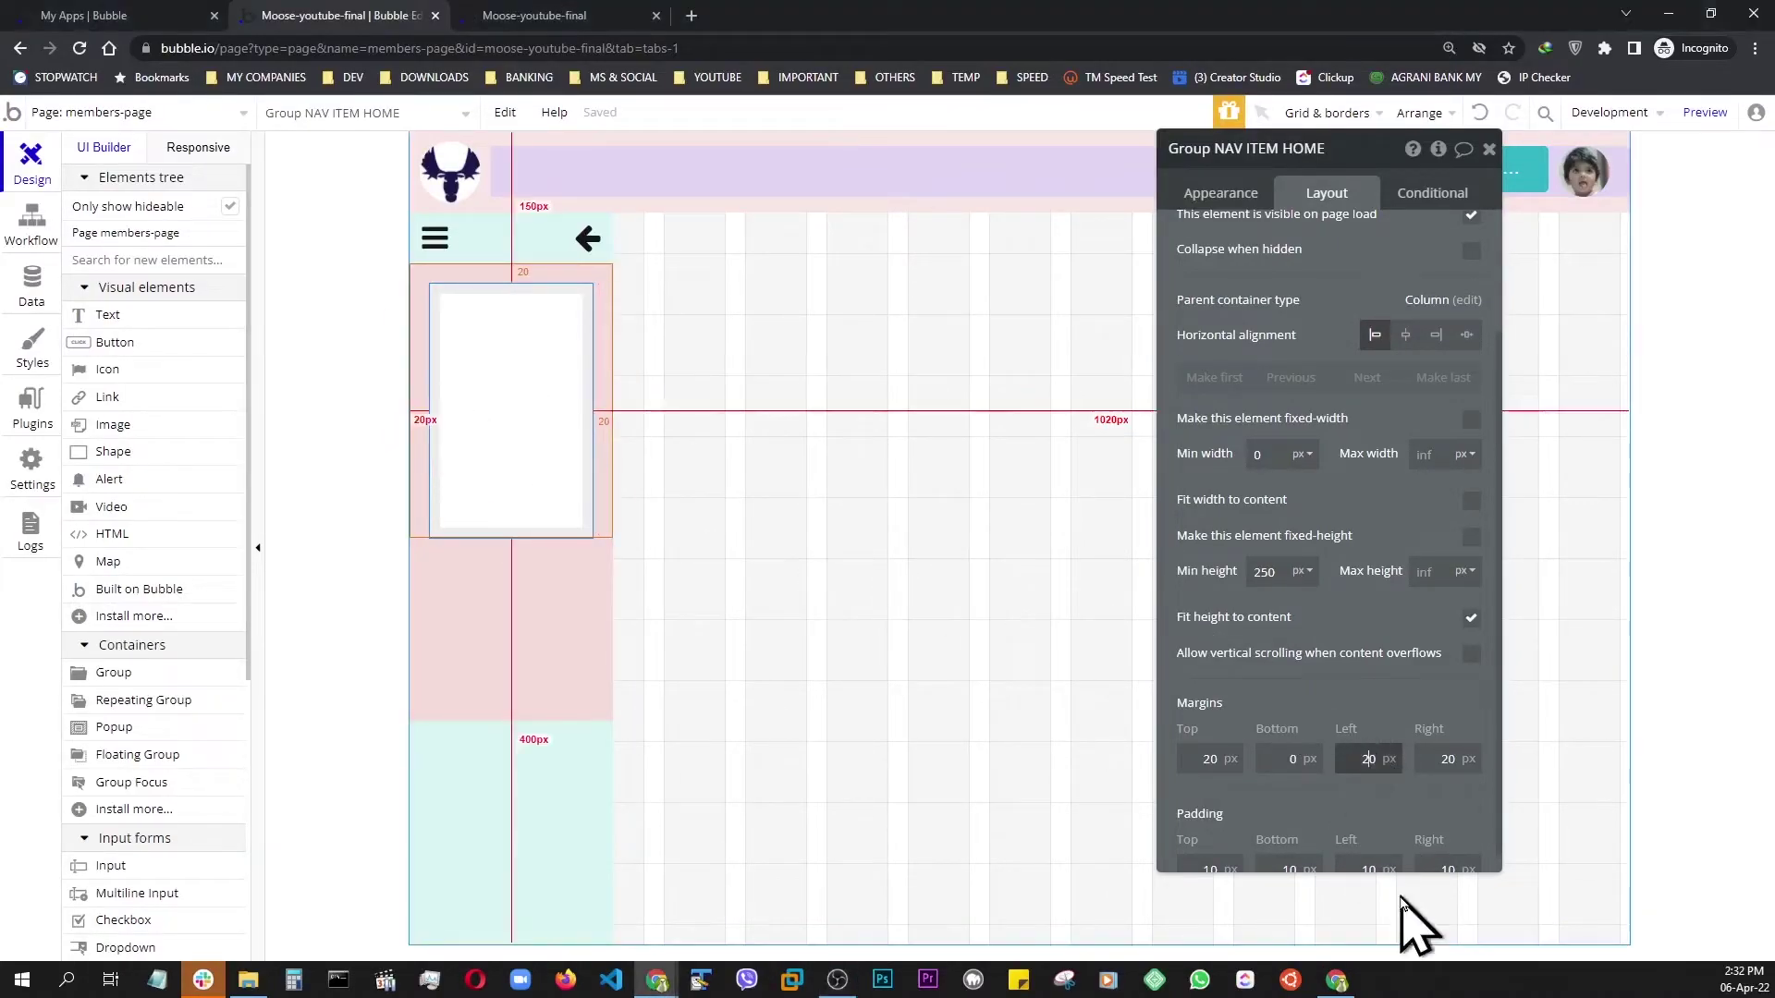
pyautogui.press('BackSpace')
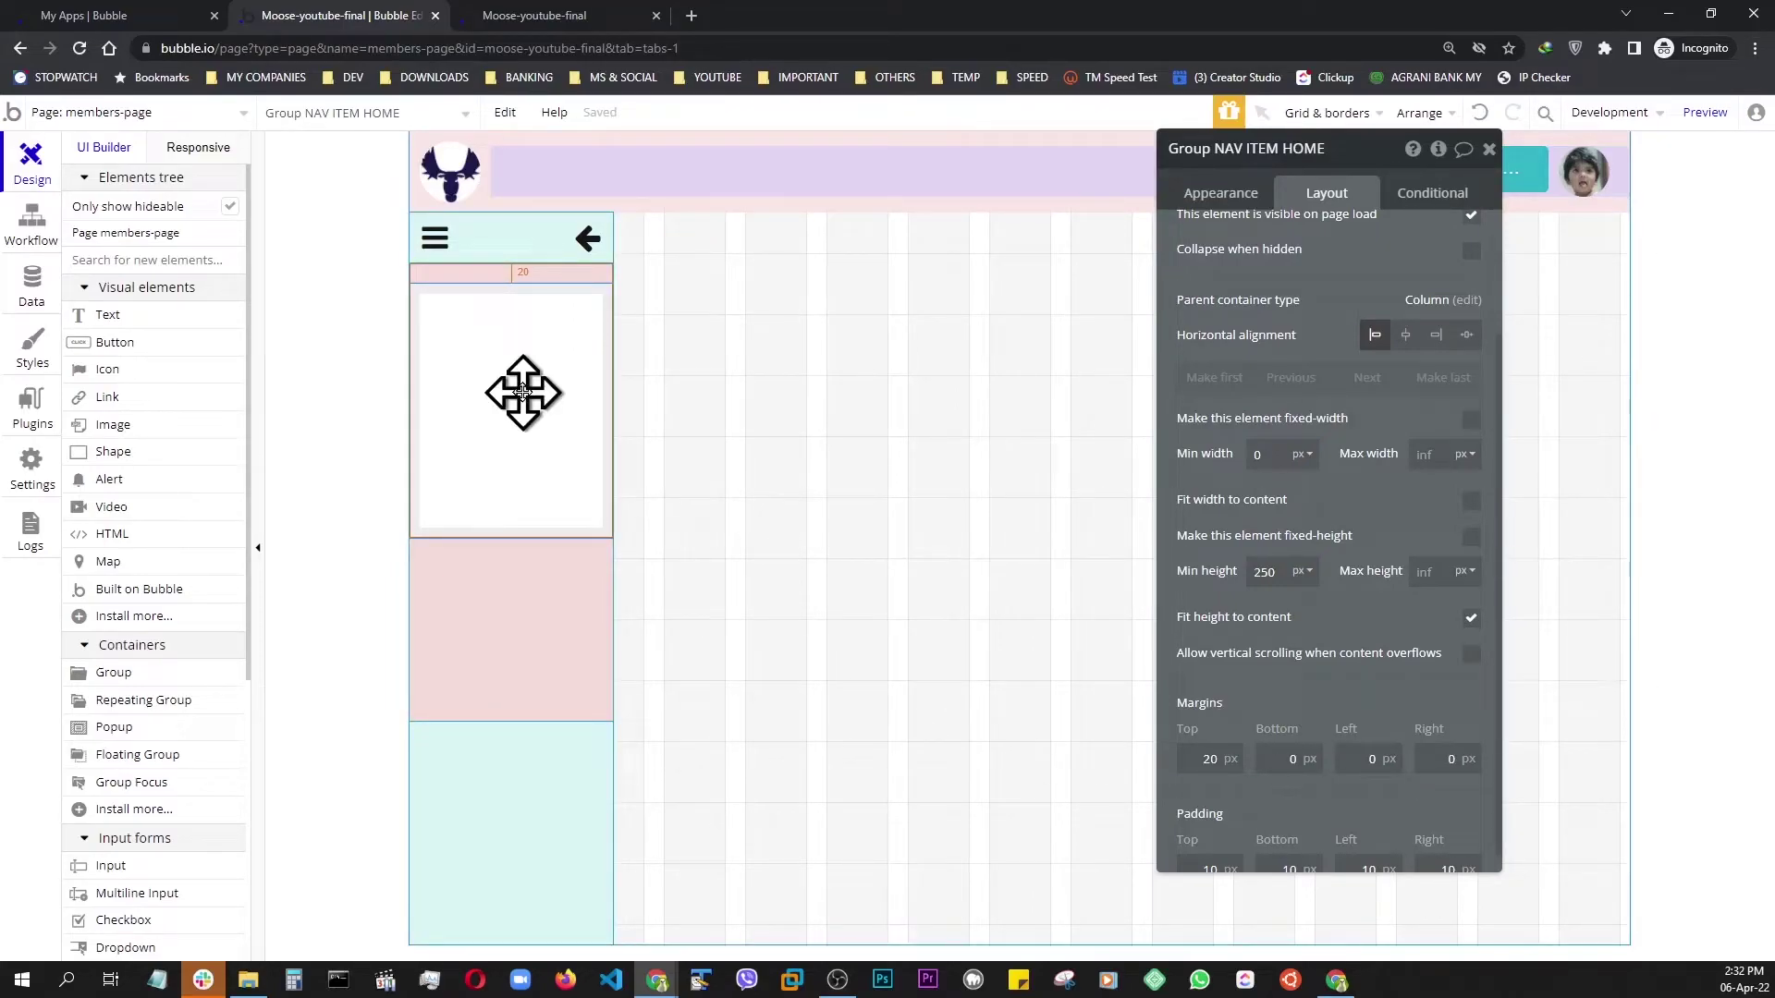
# - Add an icon to the NAV ITEM HOME group and choose the dashboard gauge symbol for it
pyautogui.click(107, 370)
pyautogui.click(107, 371)
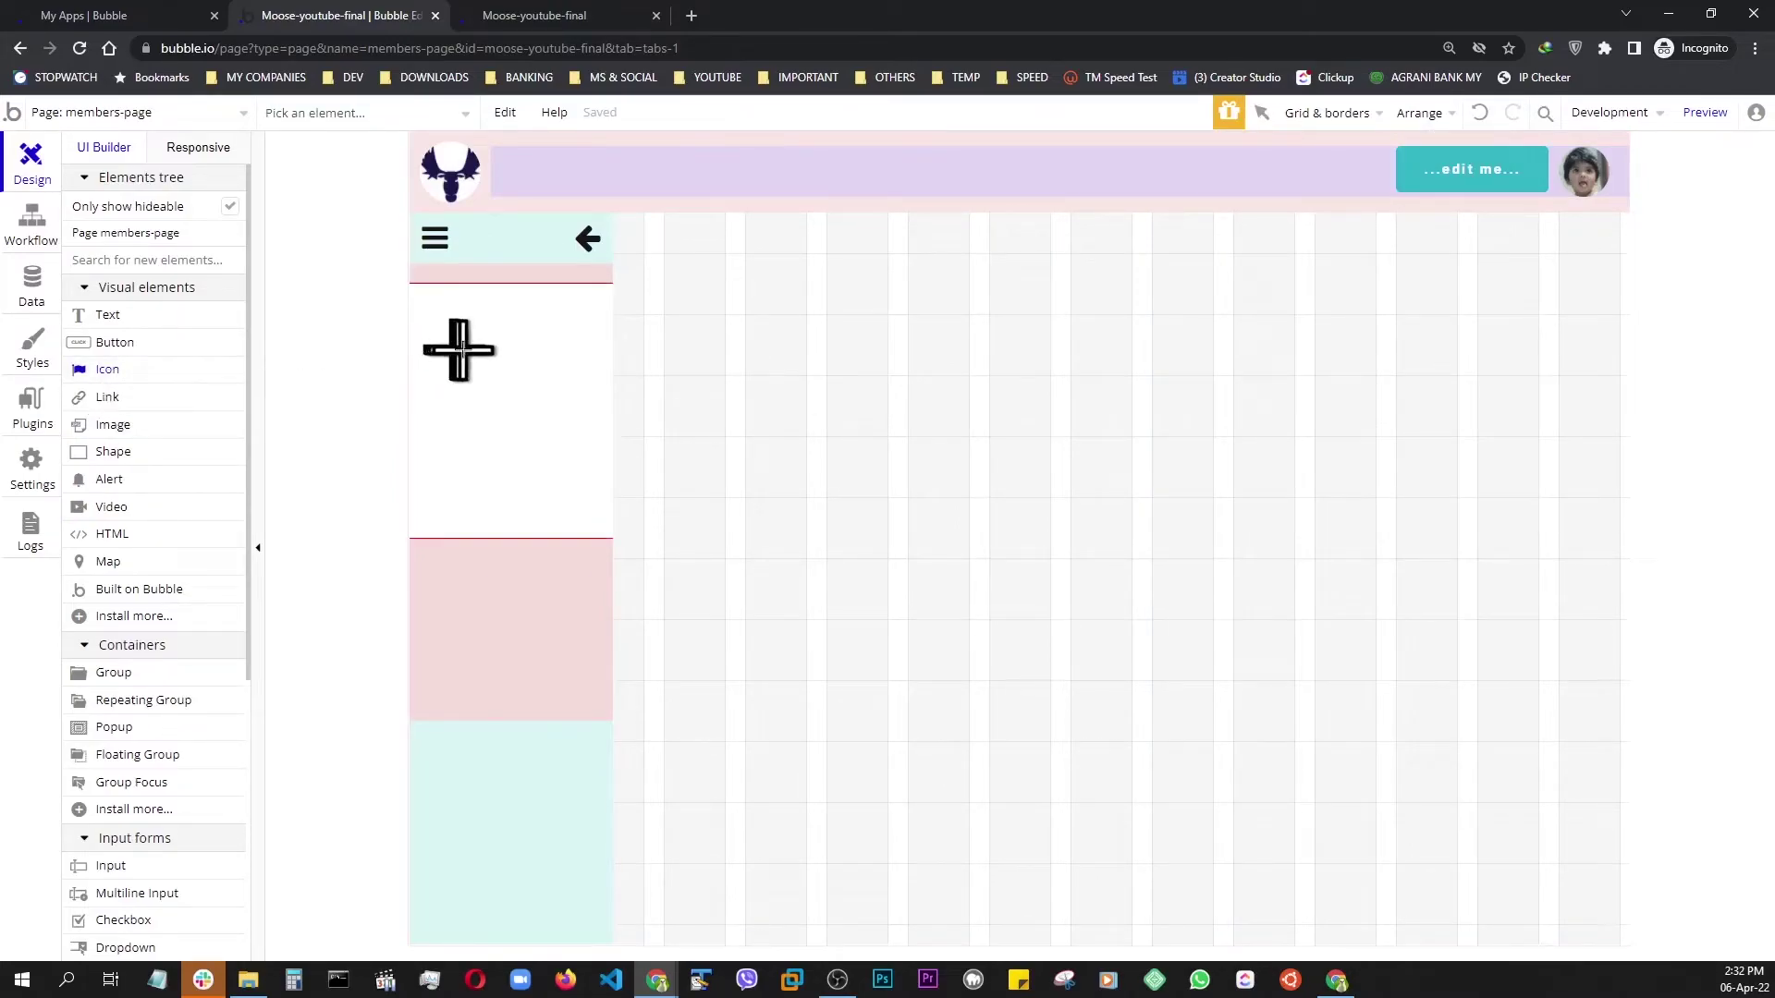
pyautogui.click(459, 349)
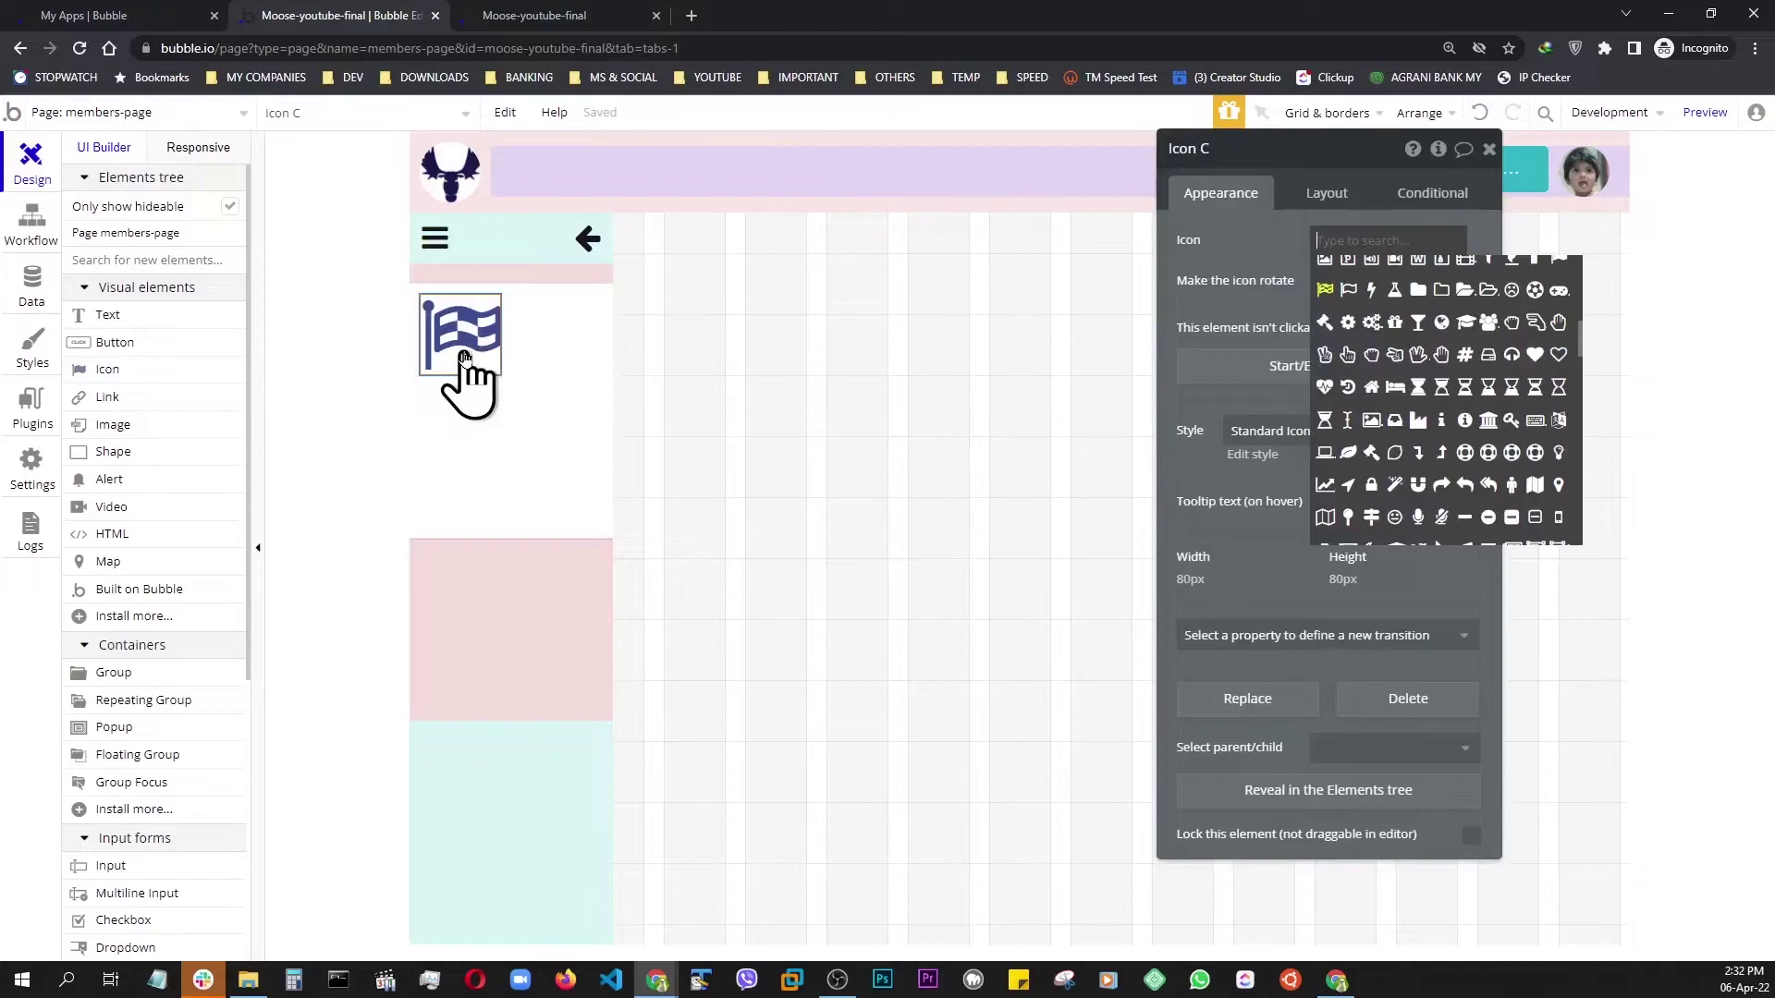
pyautogui.write('DA')
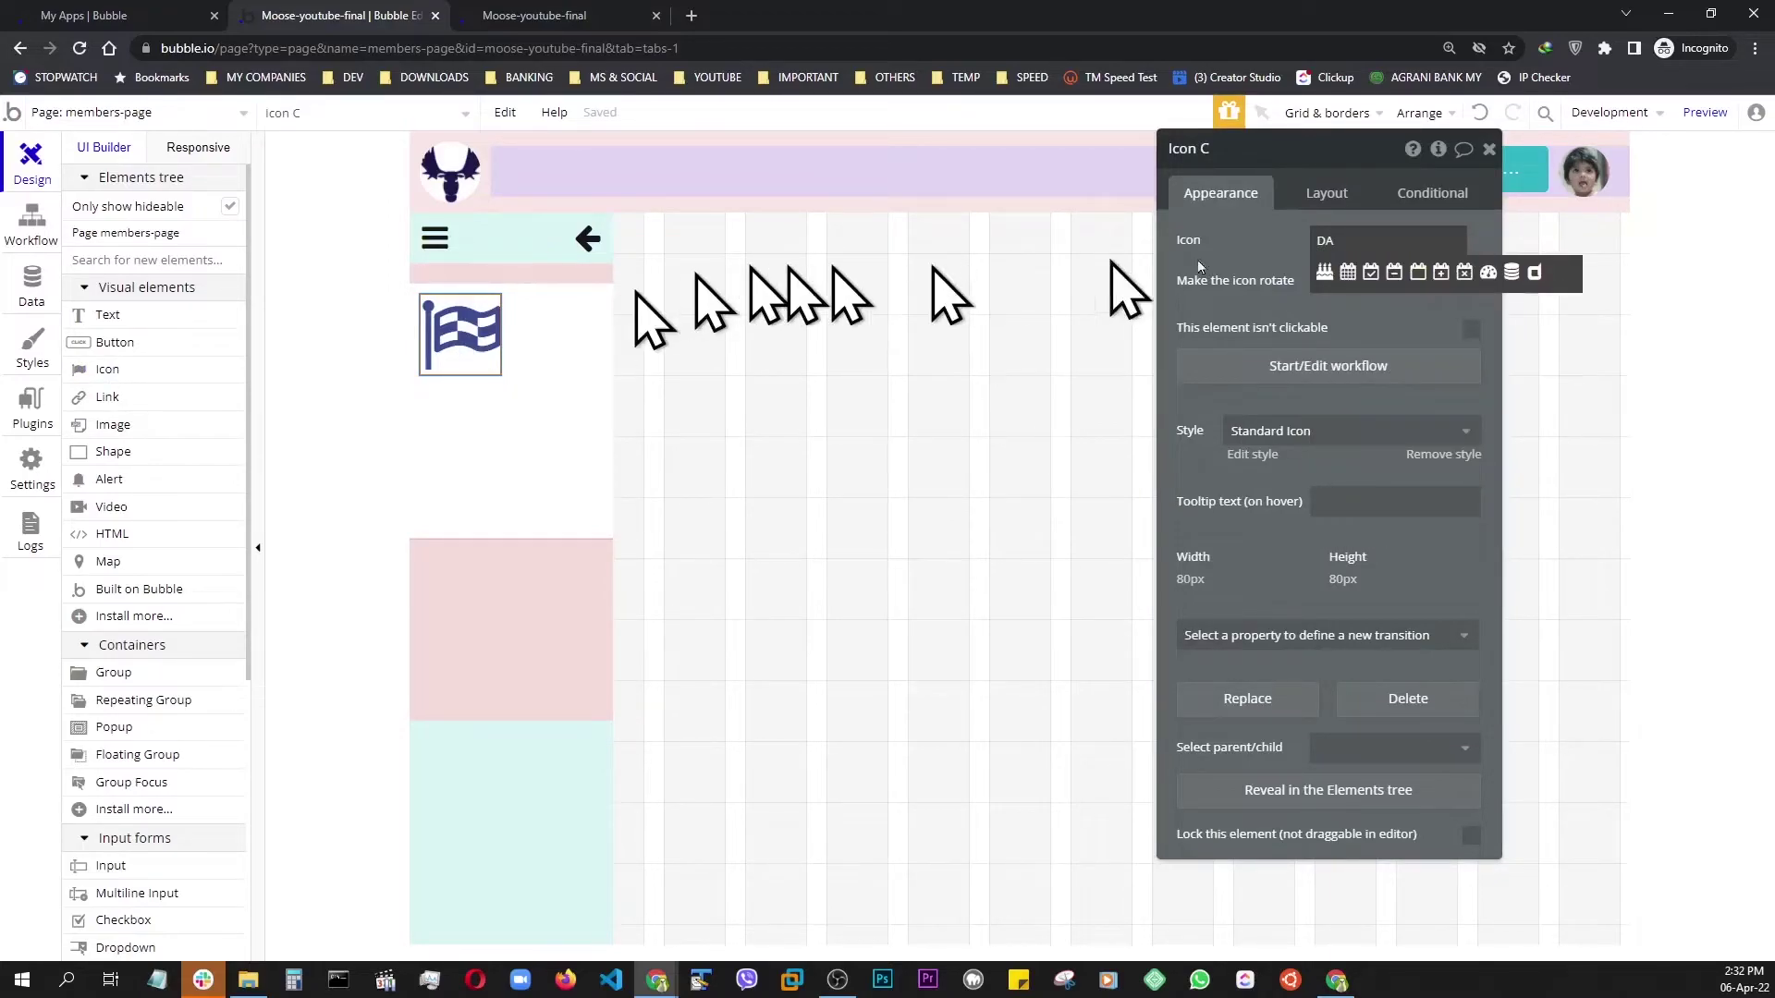
pyautogui.click(1488, 272)
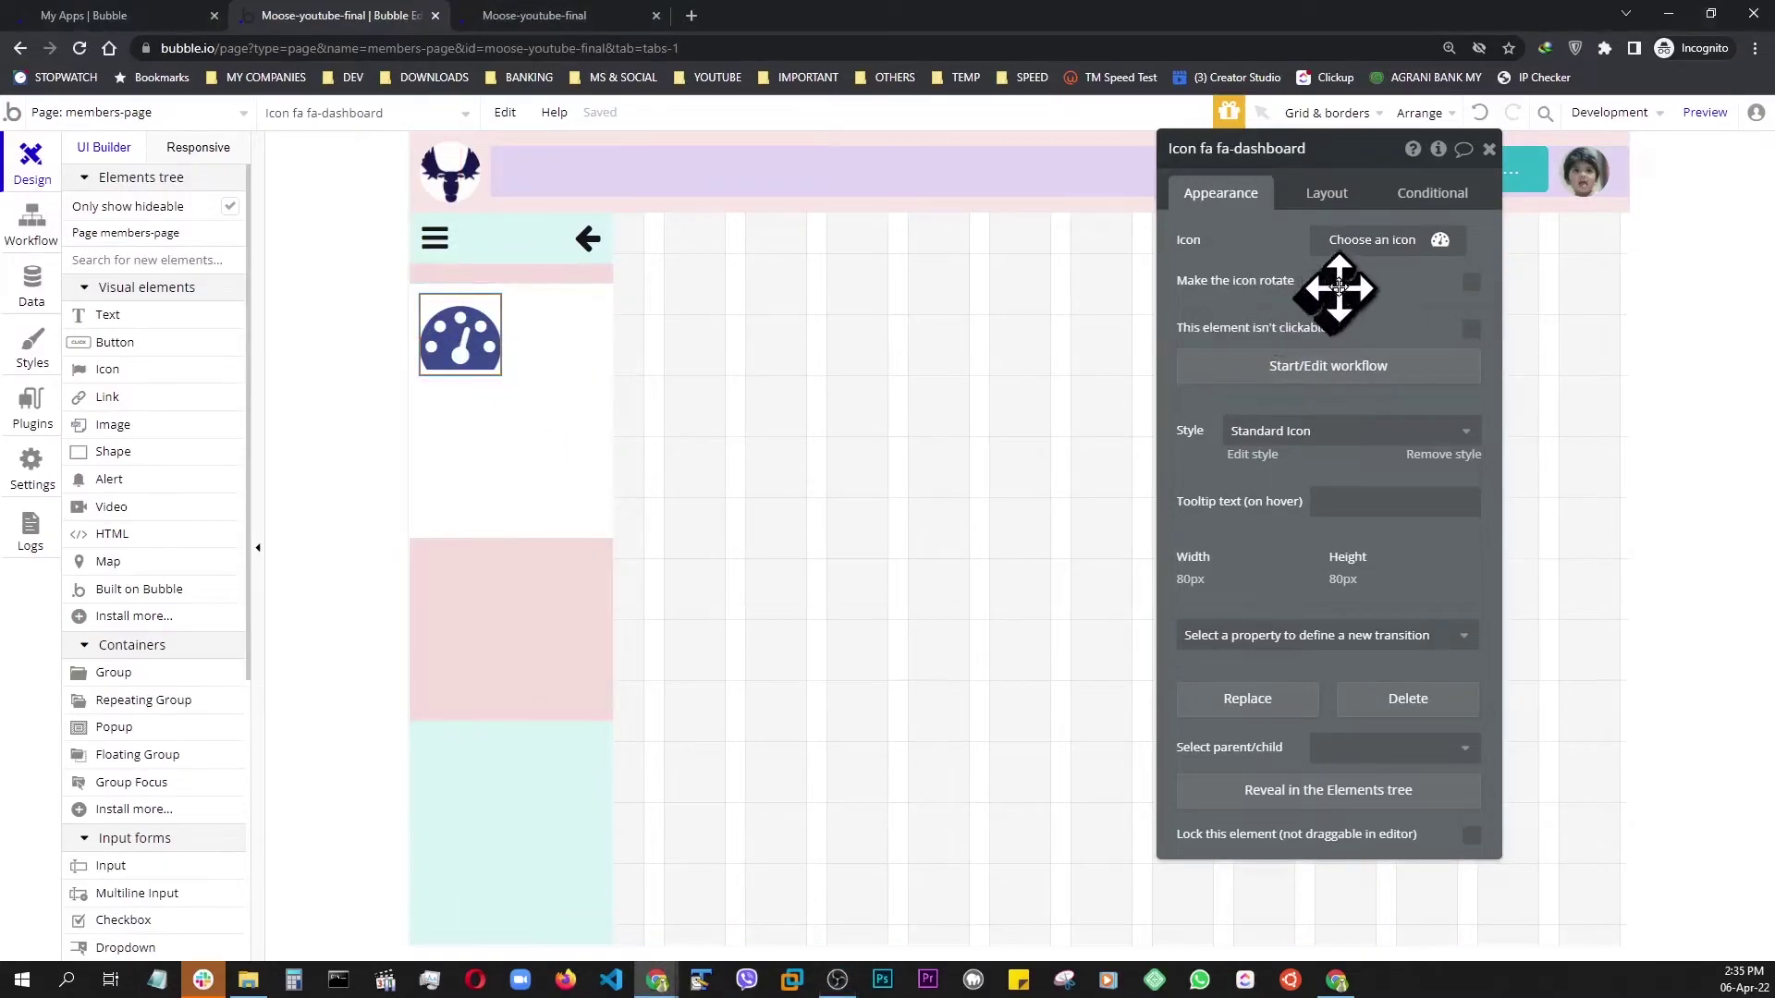
# - Set the dashboard icon's fixed width and fixed height to 50 px each
pyautogui.click(1338, 196)
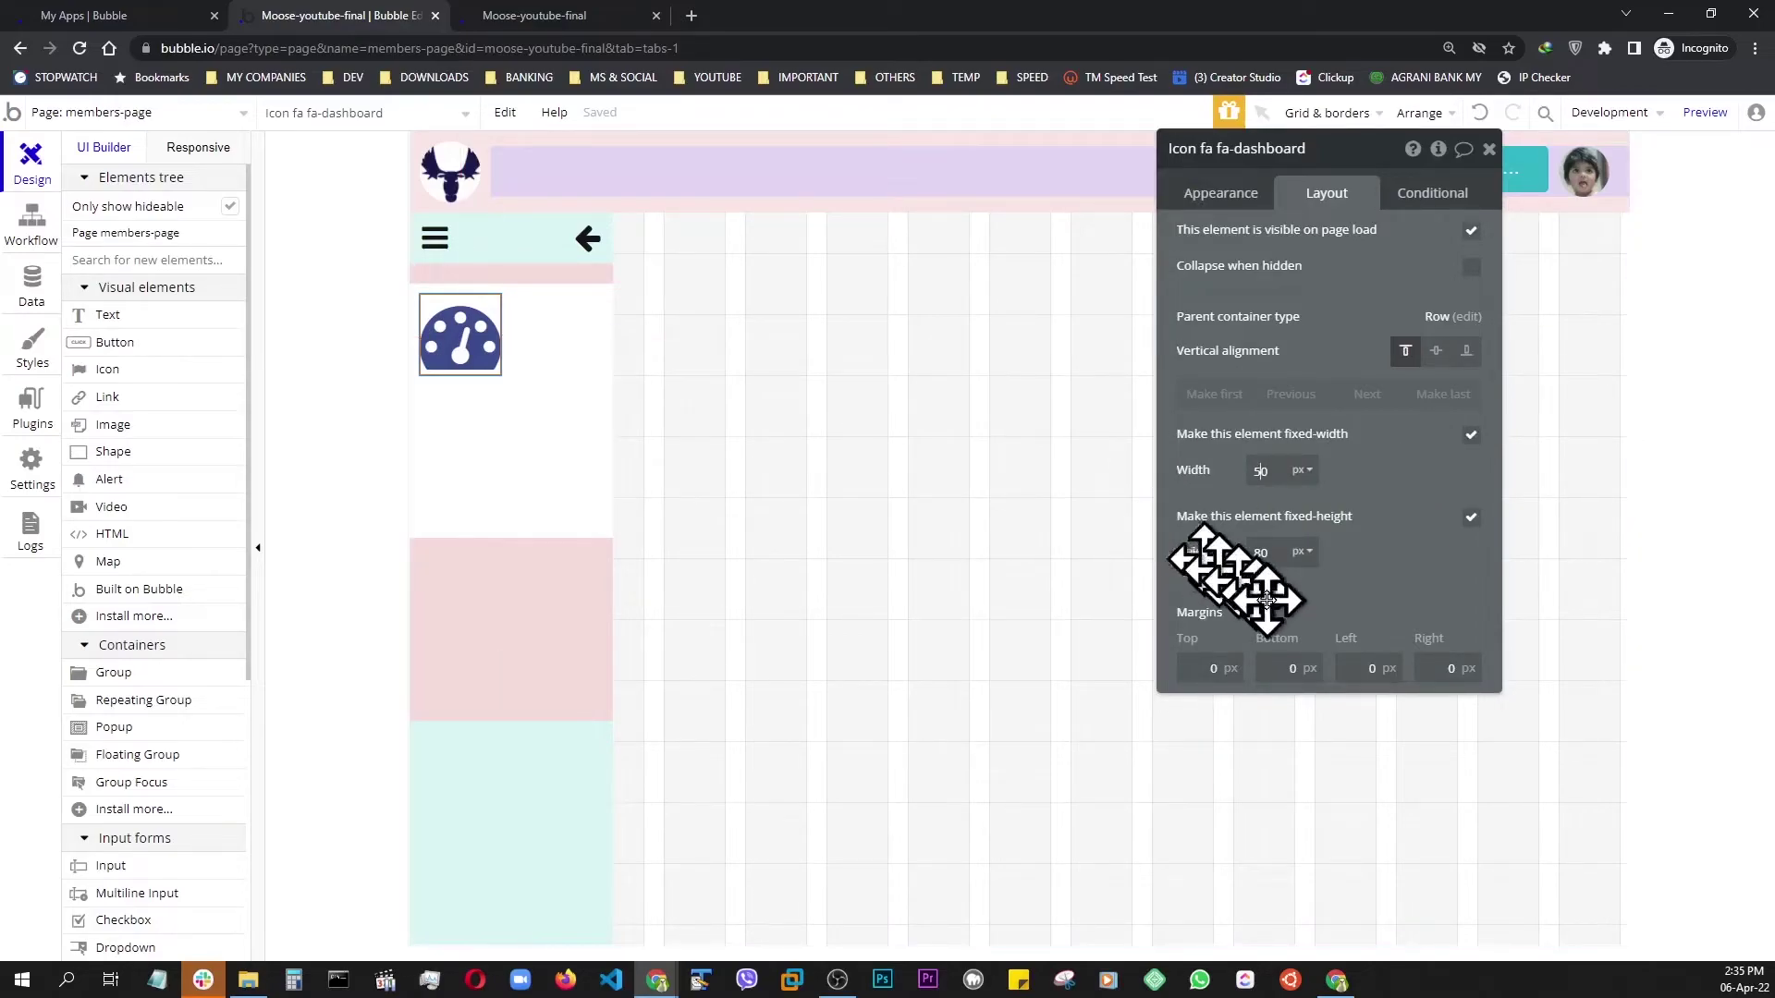
pyautogui.click(1262, 555)
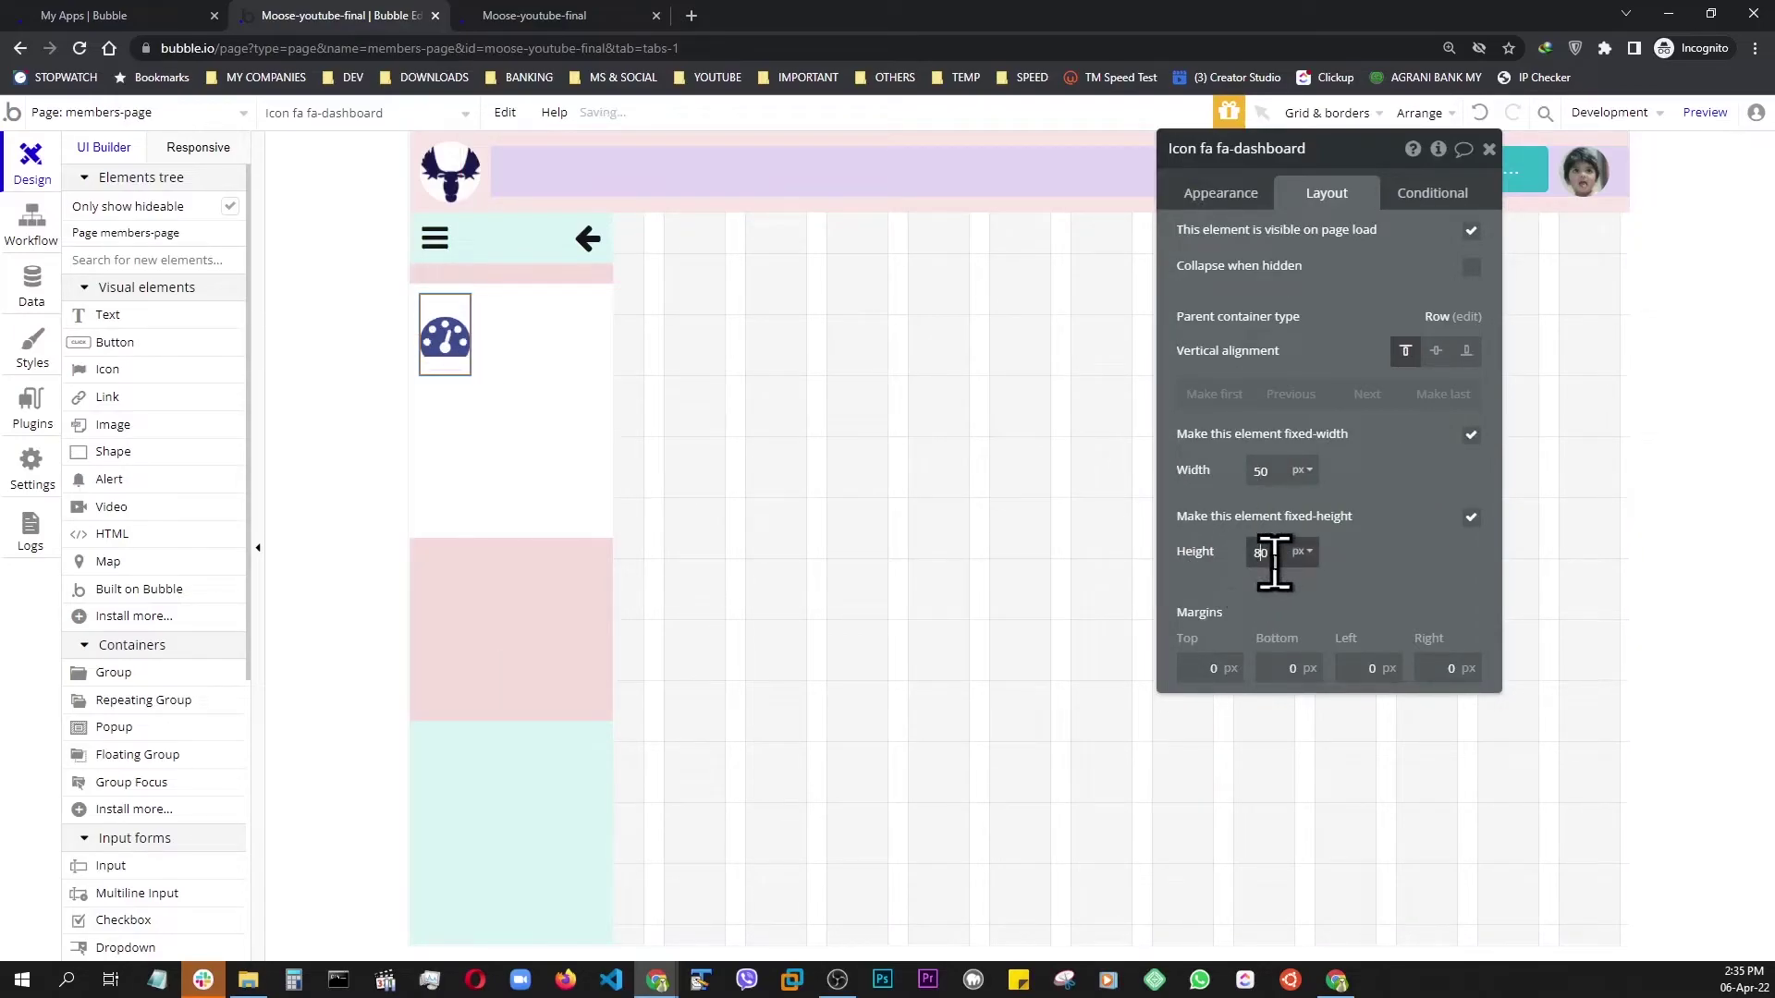
pyautogui.write('50')
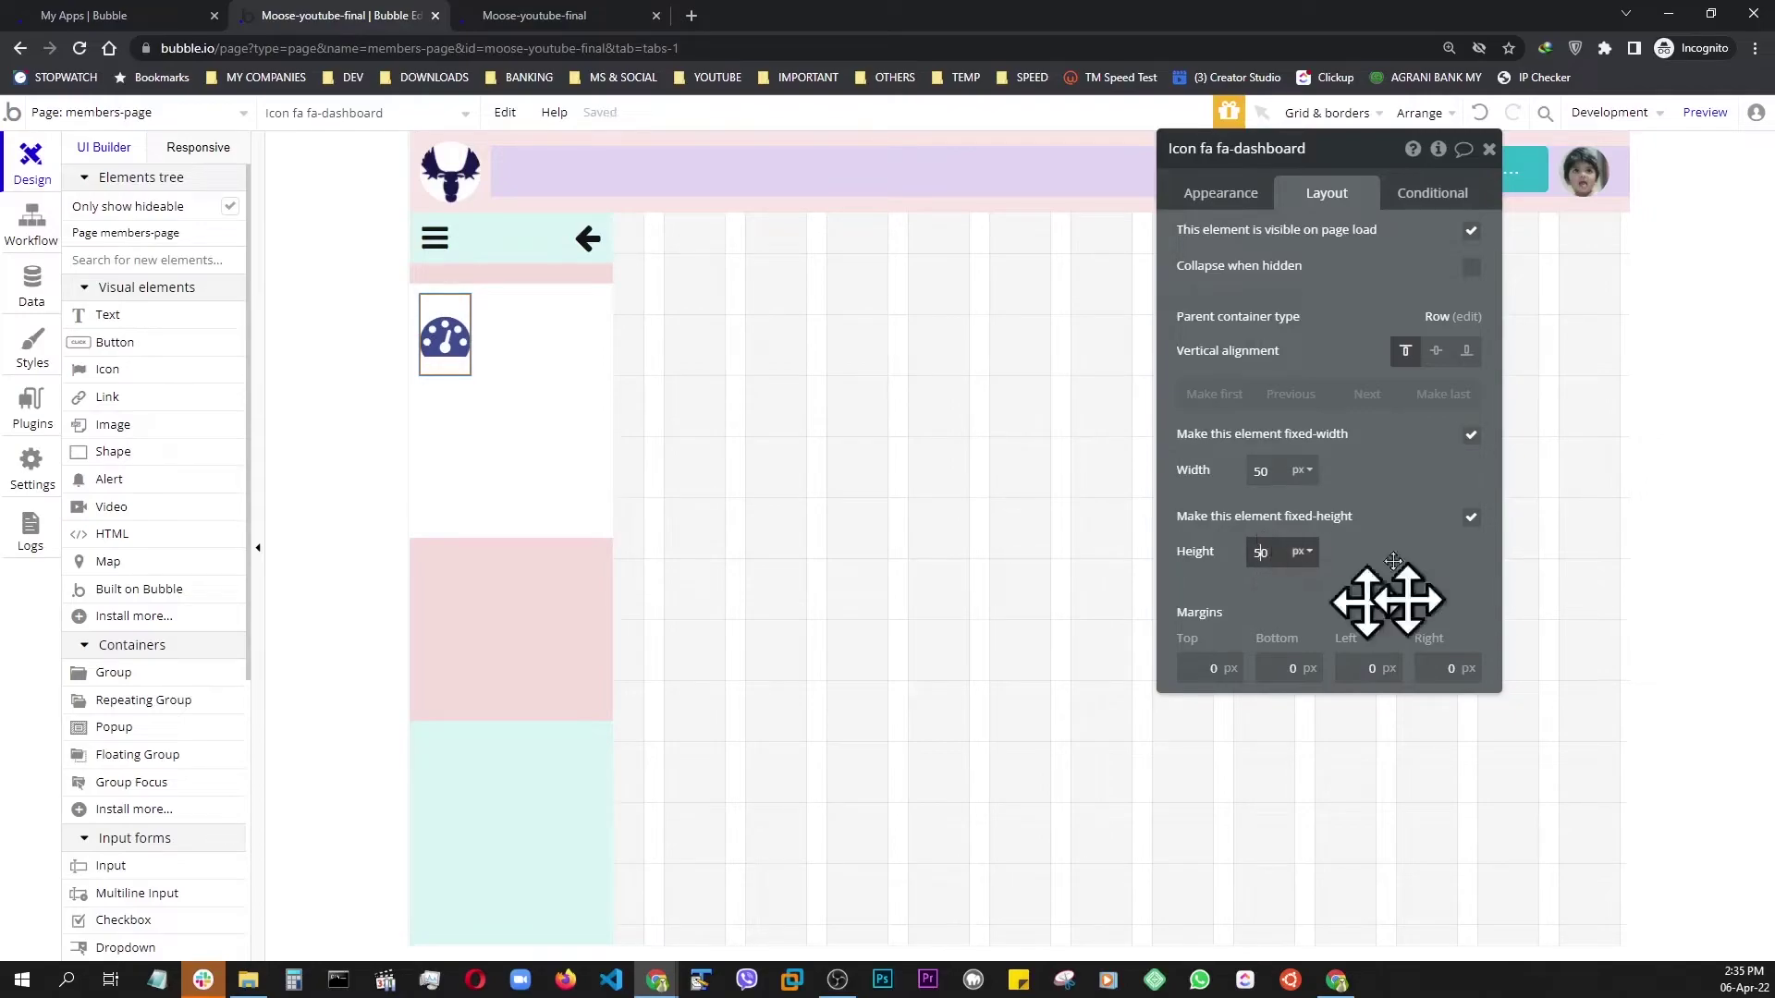
# - Remove the style from the dashboard icon and set its icon color to black
pyautogui.click(1188, 190)
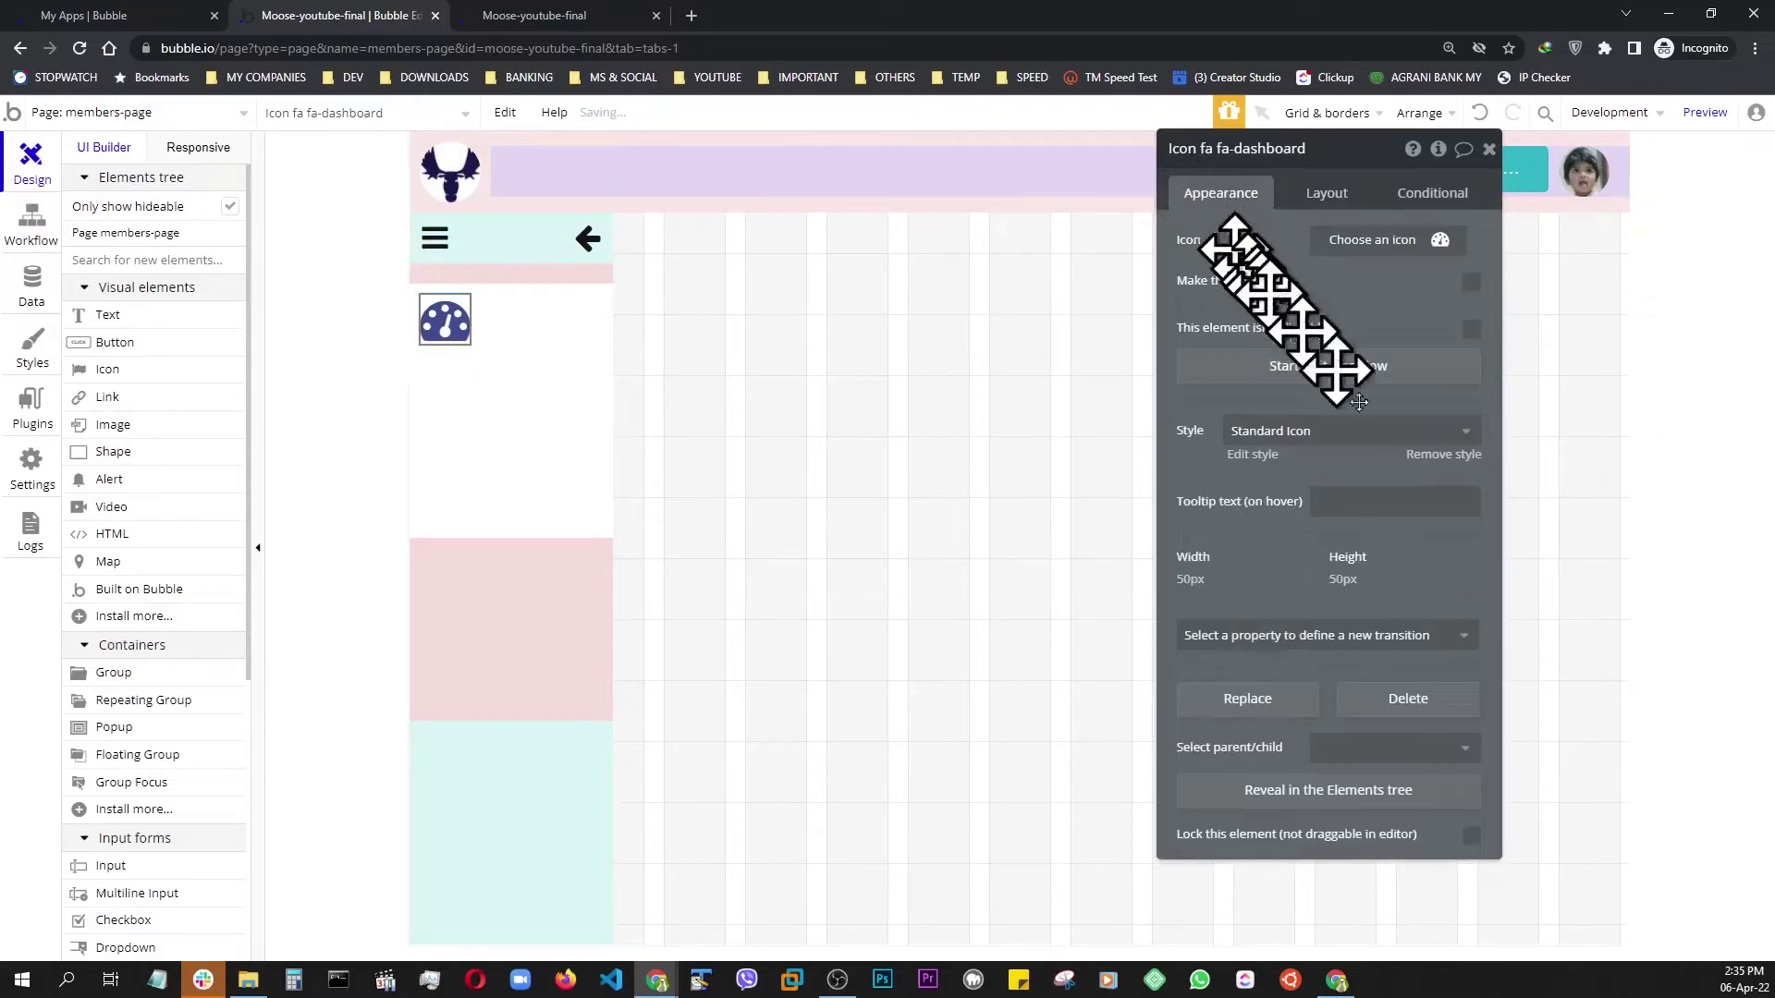
pyautogui.click(1442, 456)
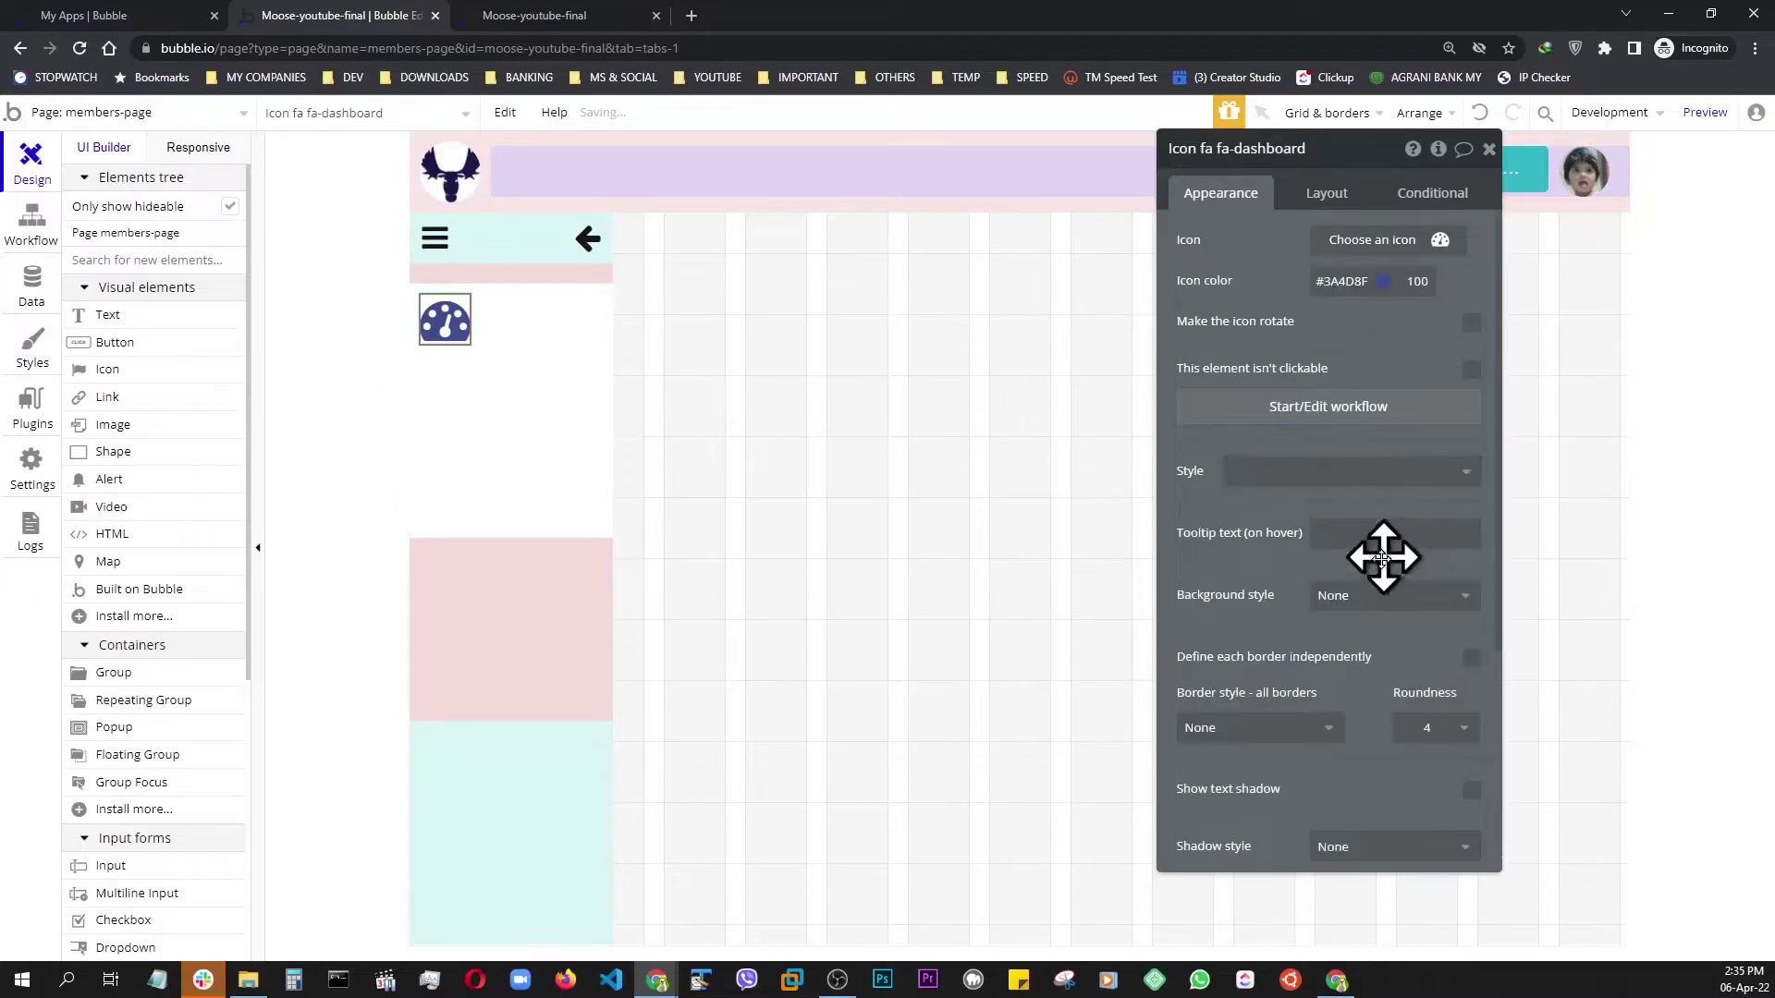
pyautogui.click(1378, 283)
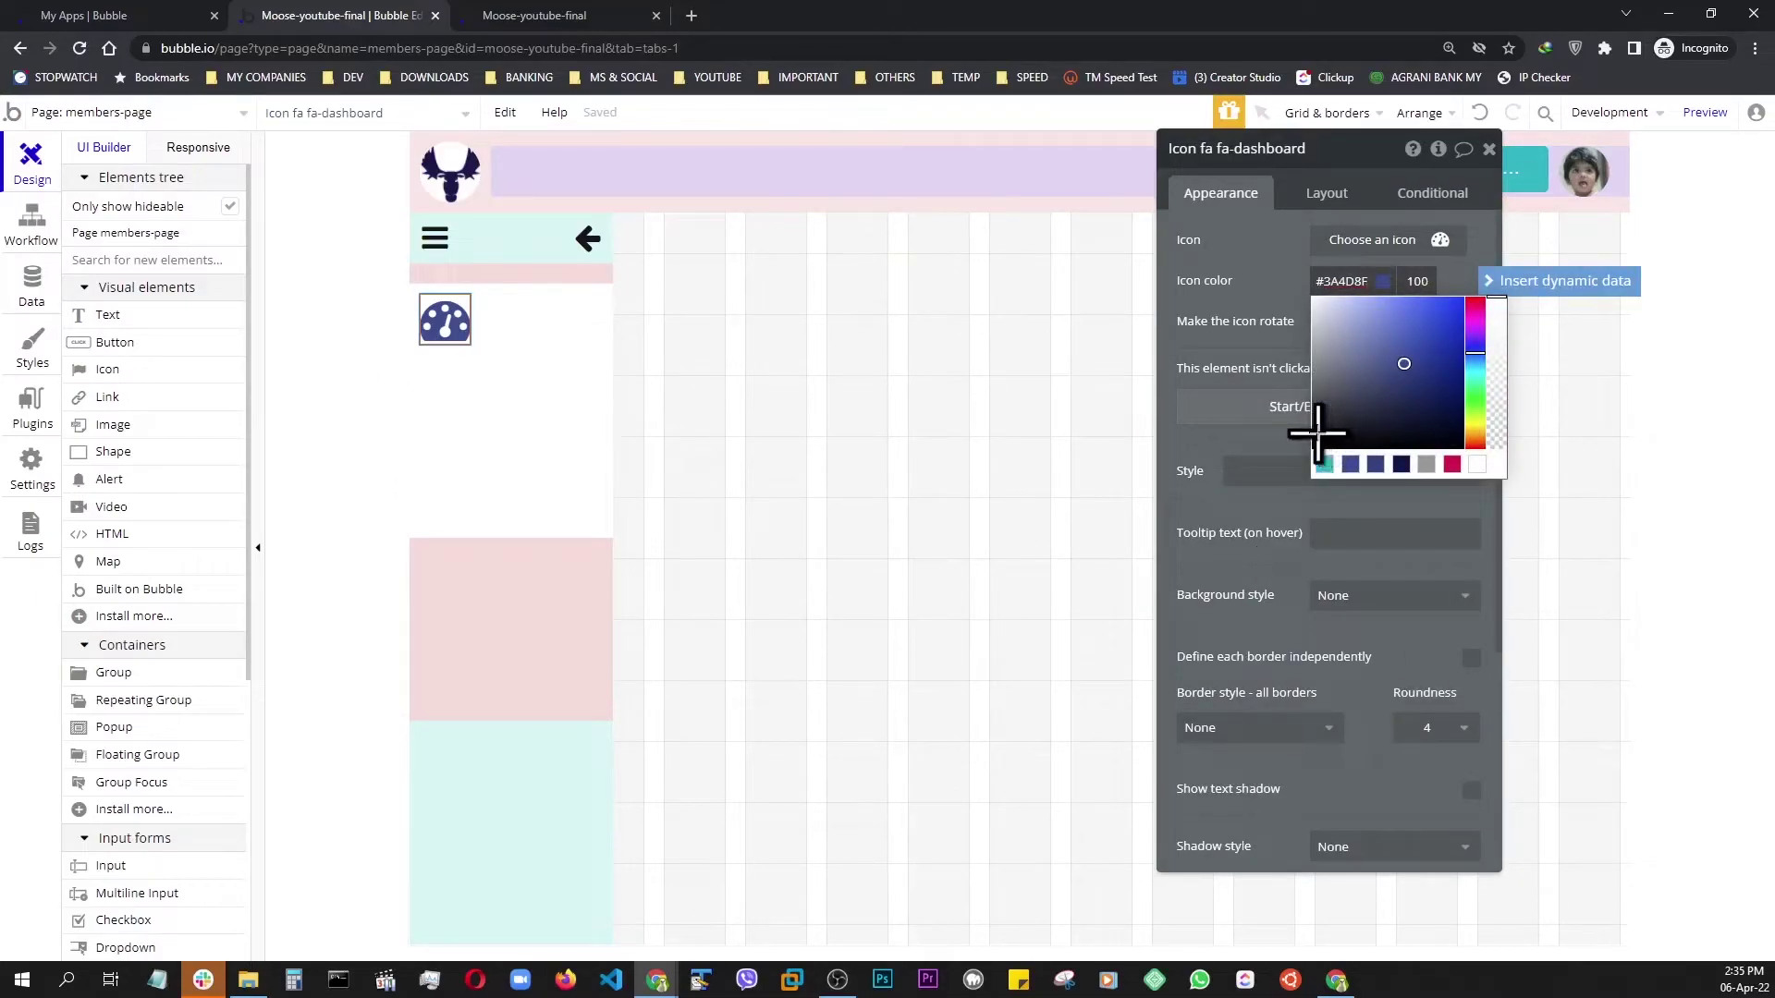
pyautogui.click(525, 396)
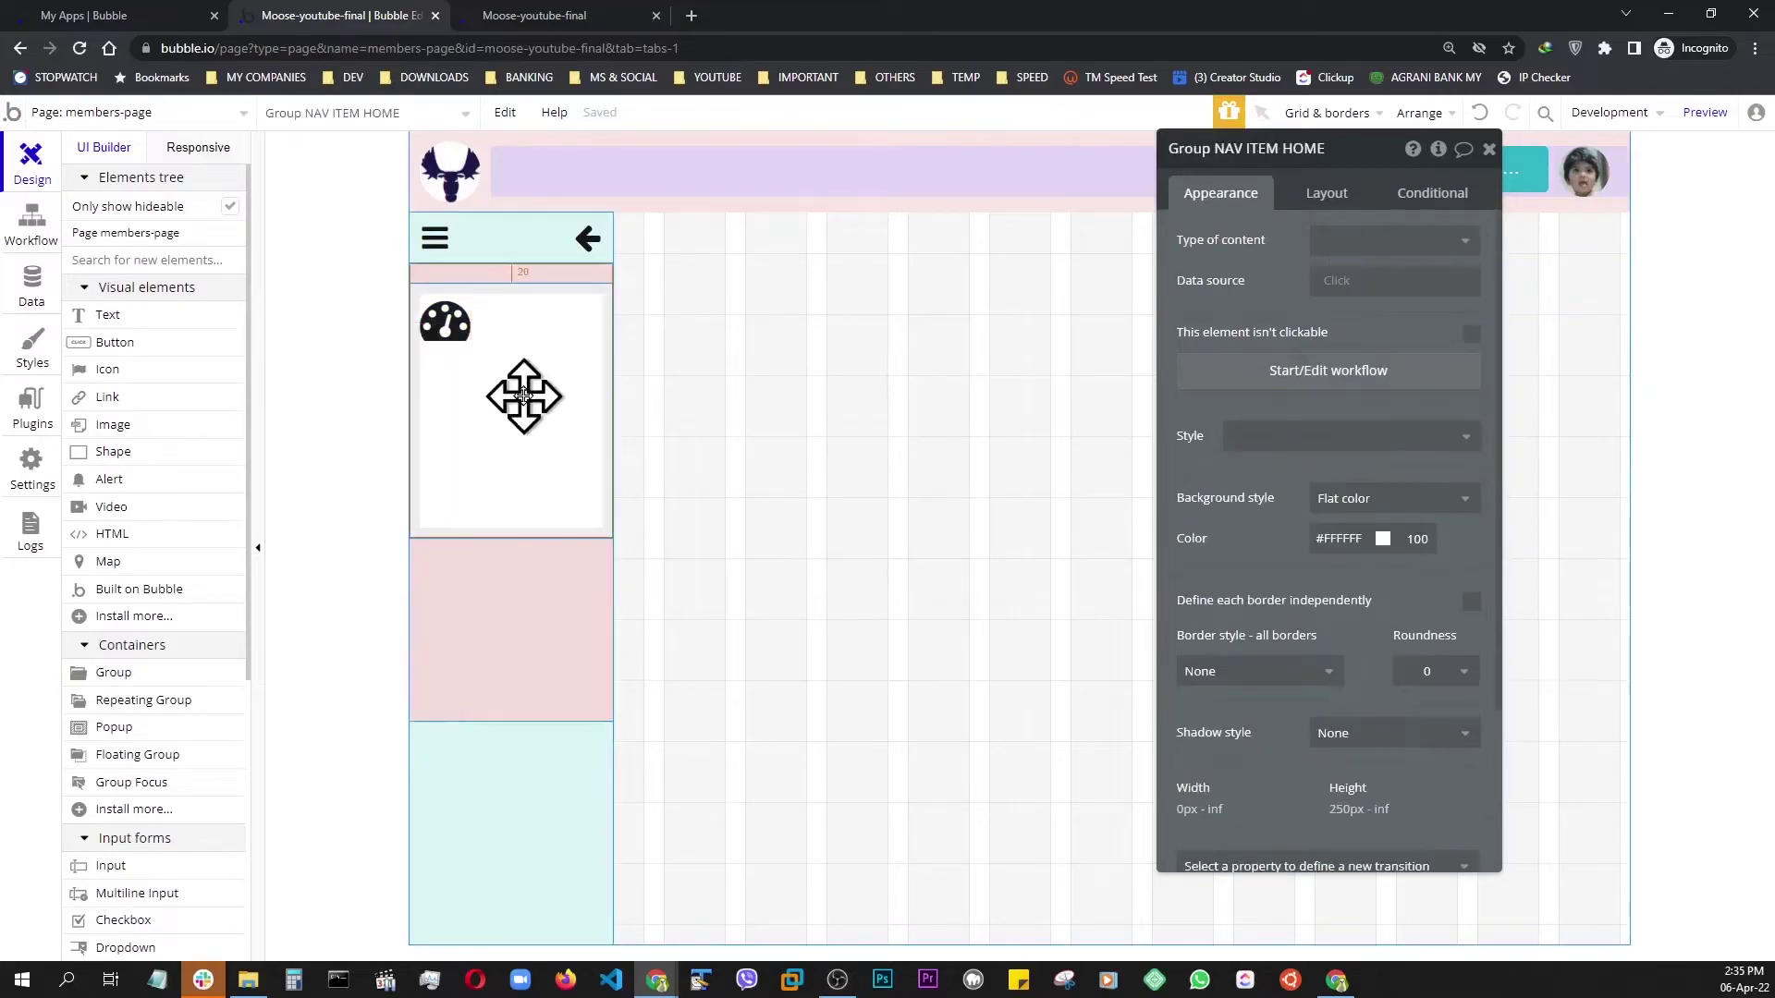
# - Add a text element reading Dashboard to the NAV ITEM HOME group and apply the H2 Heading - Dark style
pyautogui.click(103, 316)
pyautogui.click(471, 425)
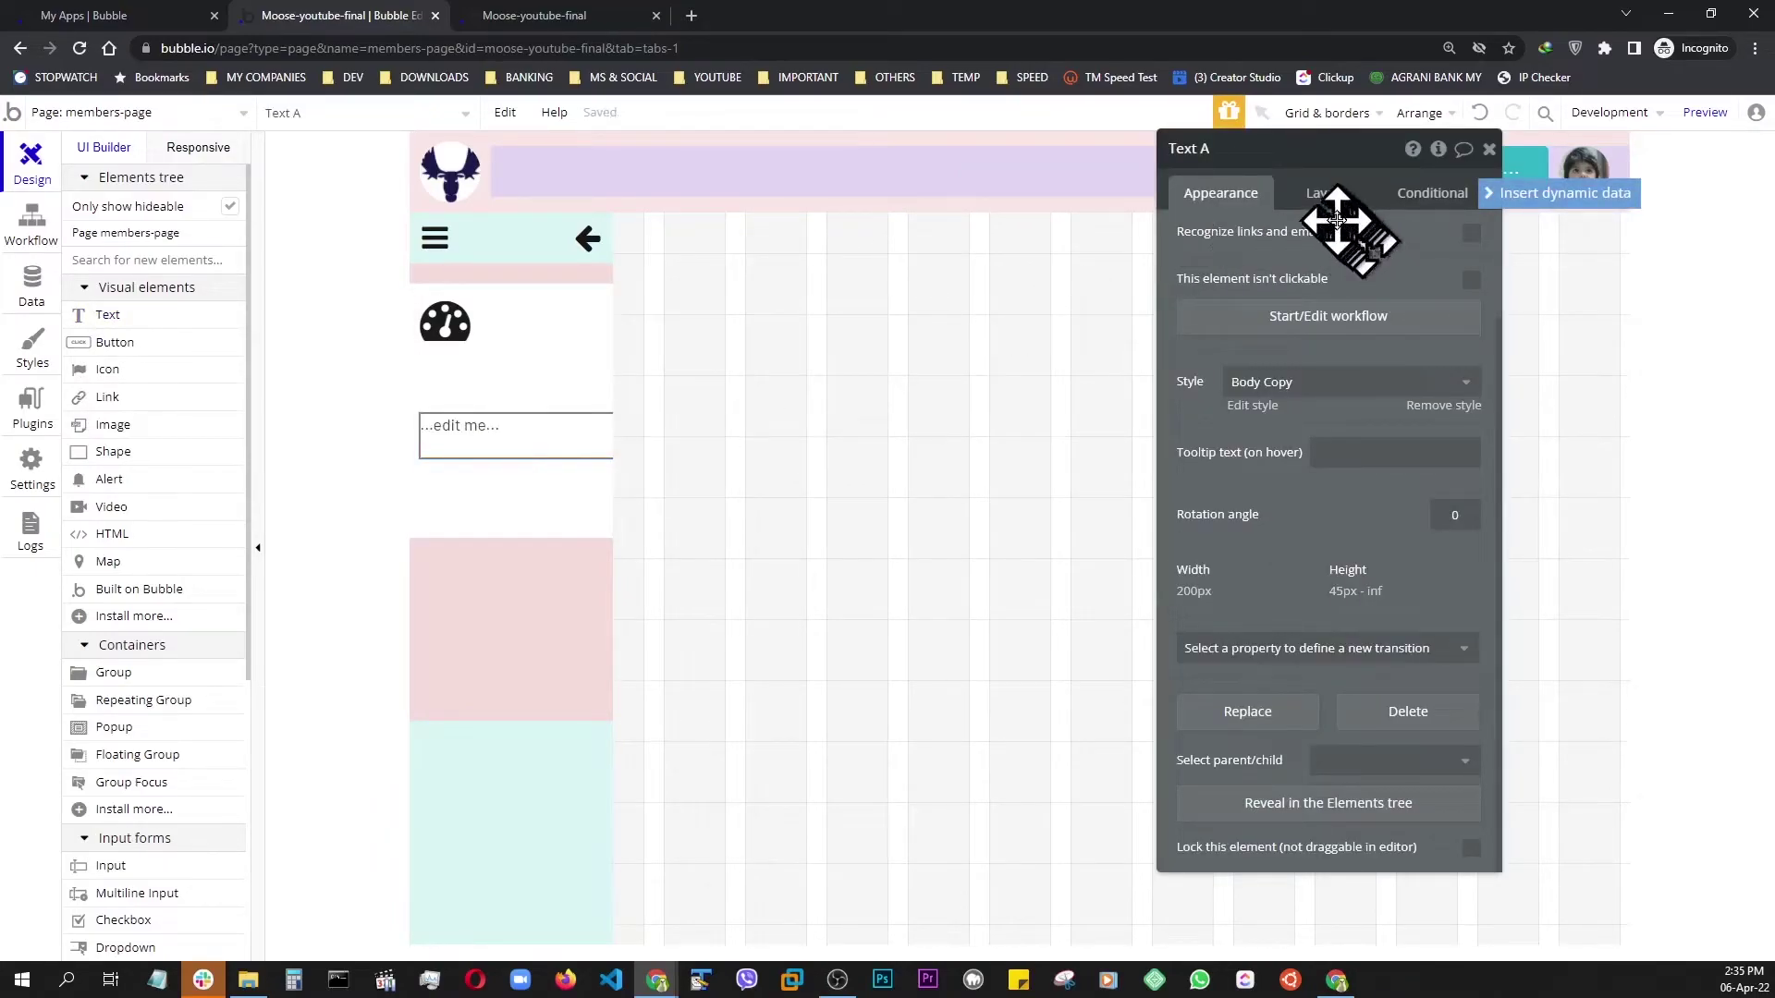
pyautogui.click(1320, 389)
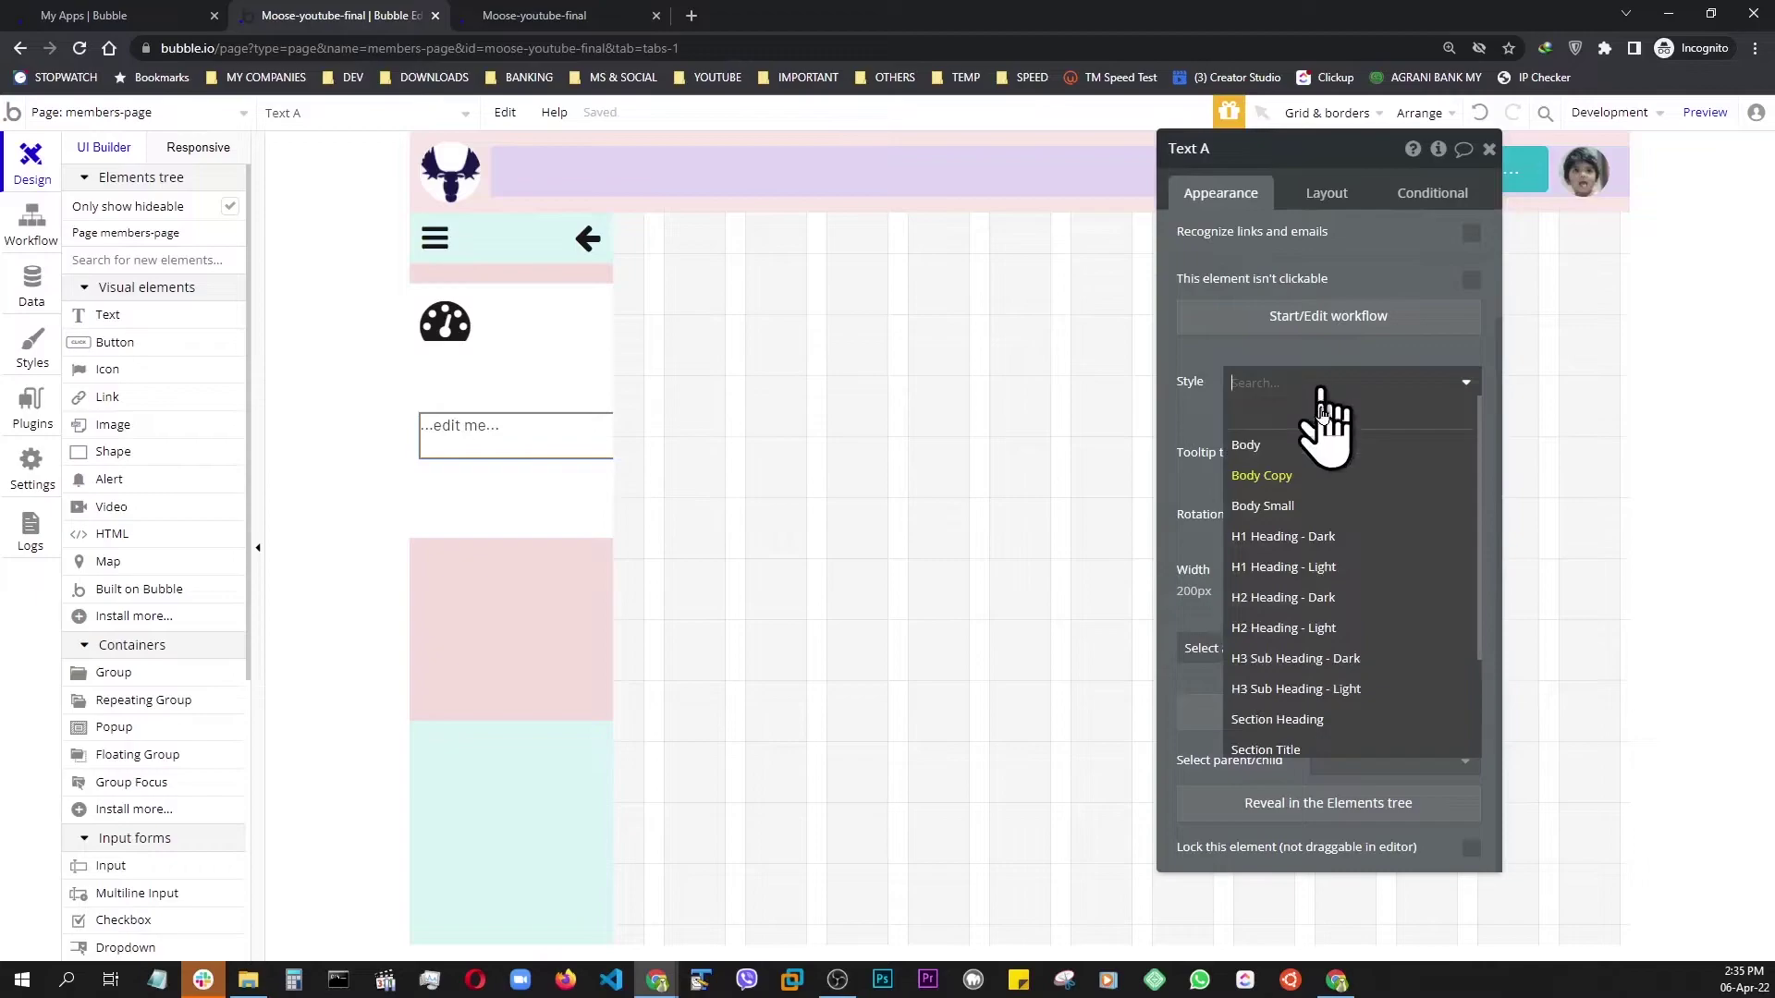
pyautogui.click(1320, 606)
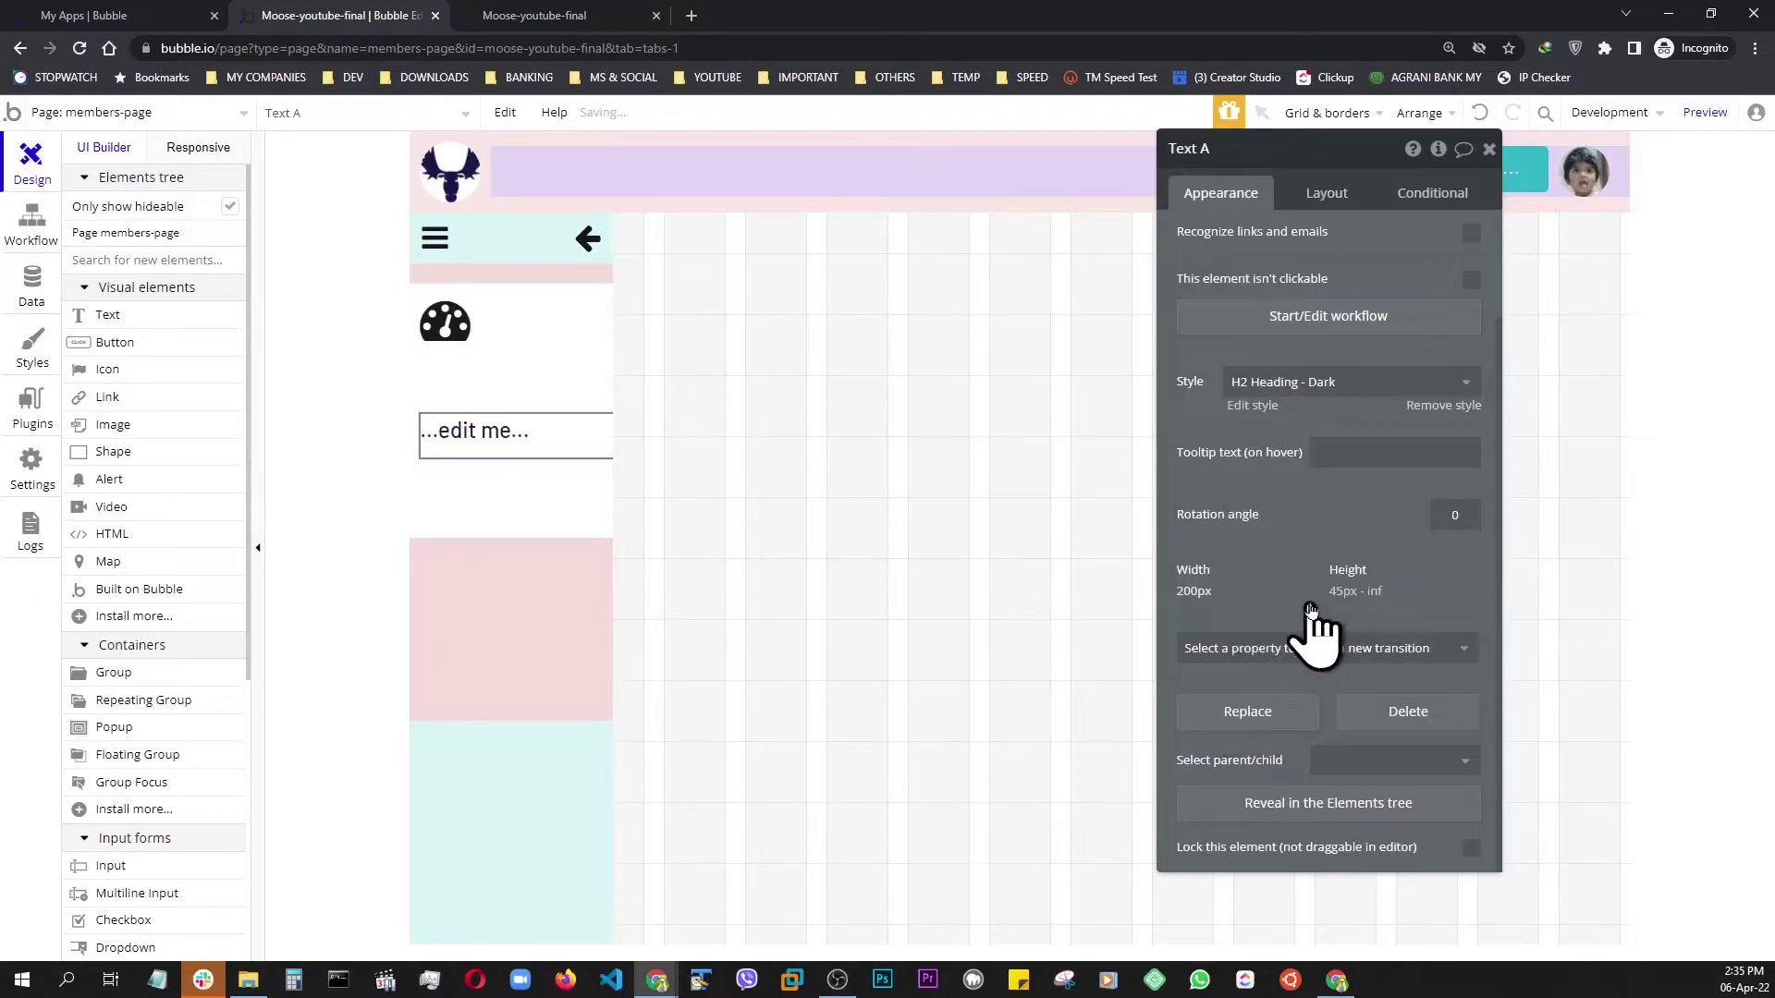
pyautogui.scroll(2, 1297, 333)
pyautogui.tripleClick(1273, 258)
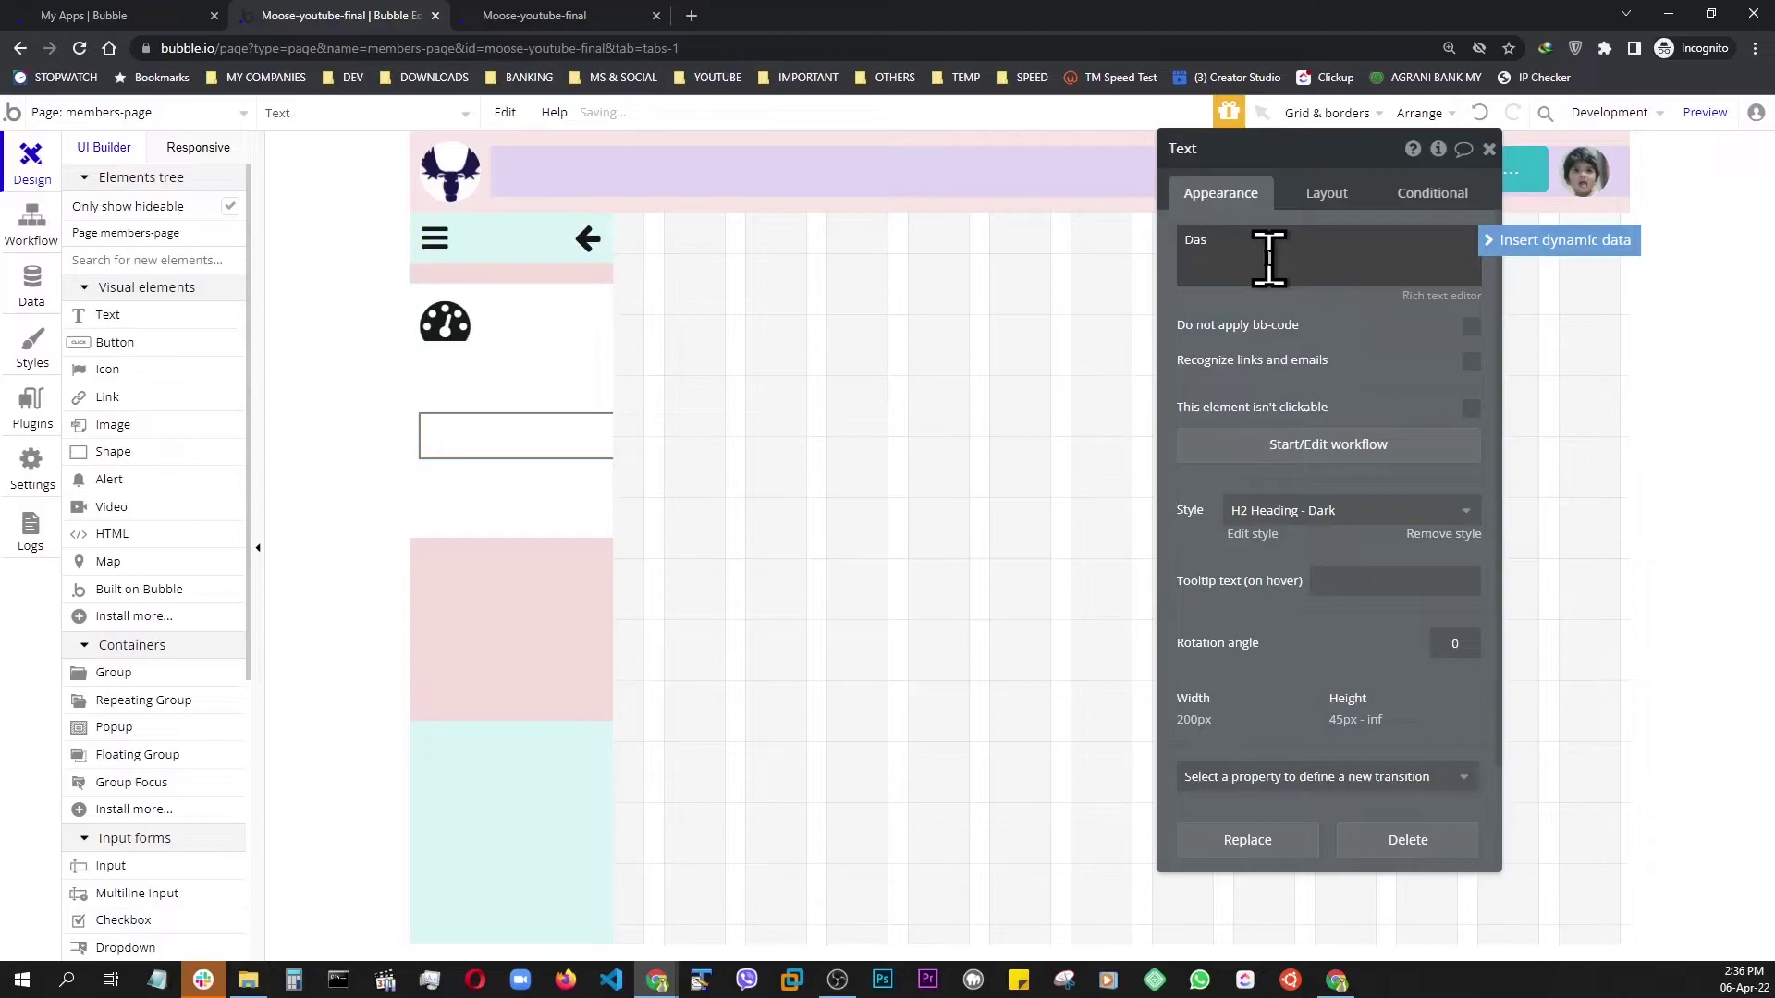
# - Remove the style from the Dashboard text, set its font size to 18 and make it bold
pyautogui.click(1442, 534)
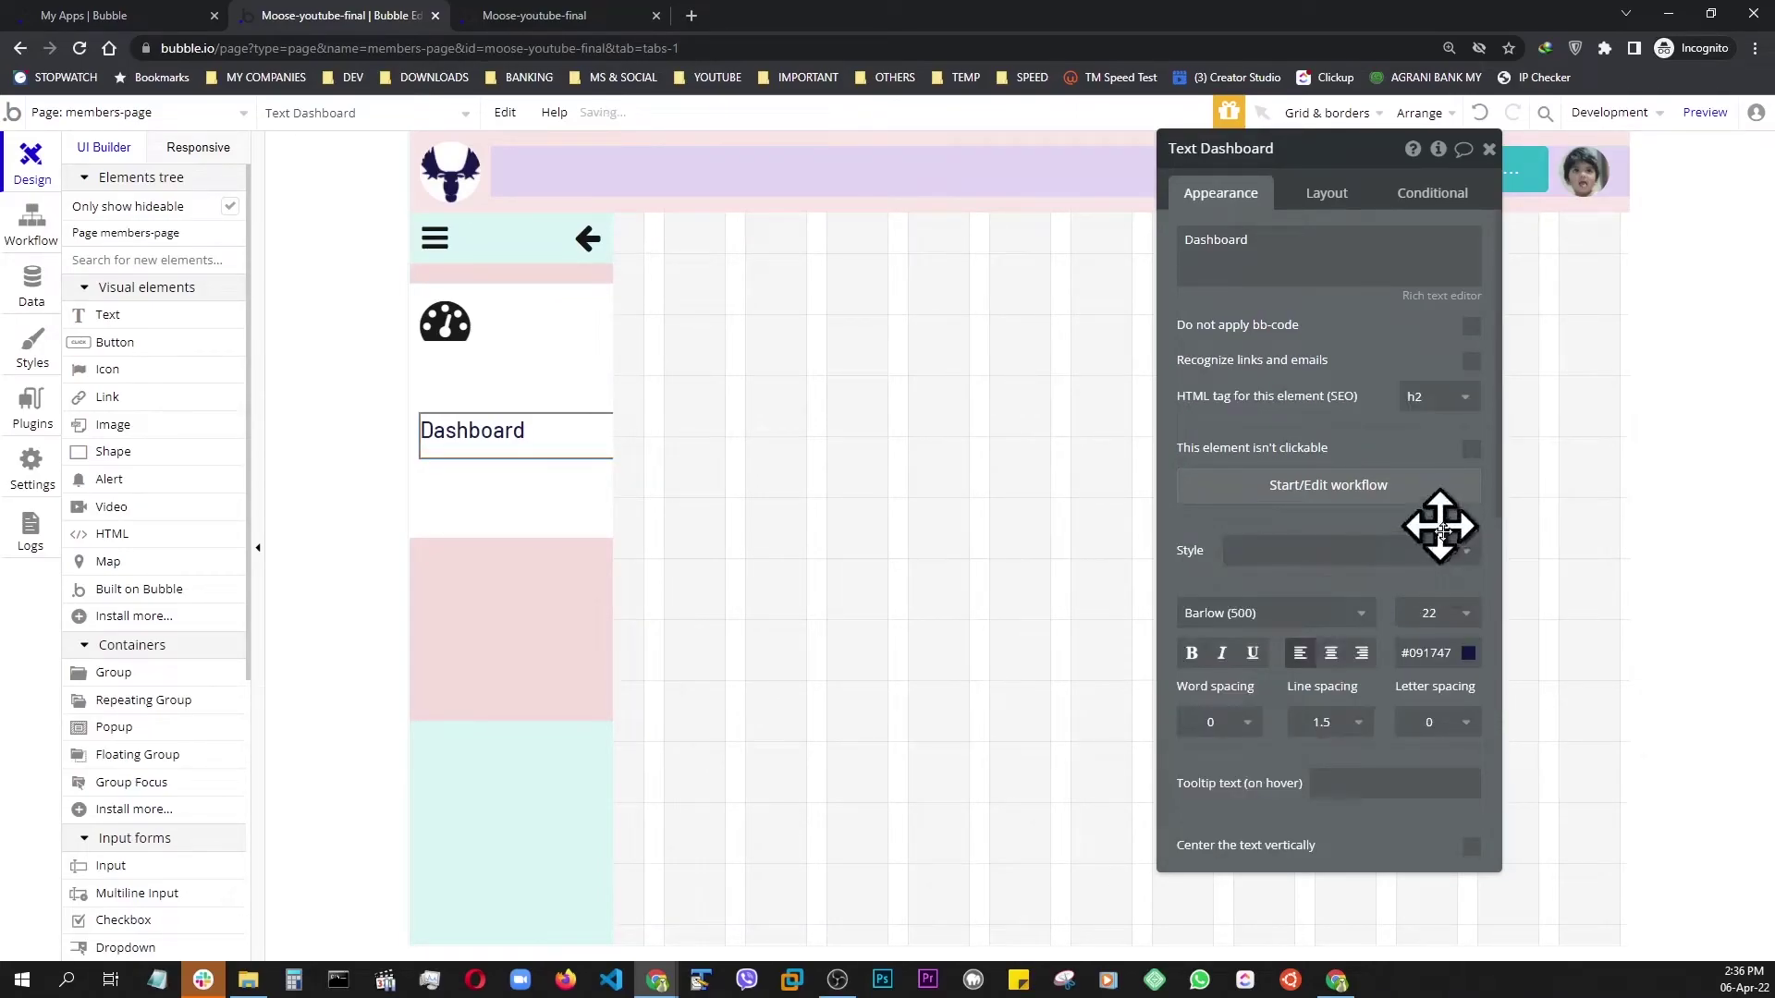
pyautogui.click(1467, 615)
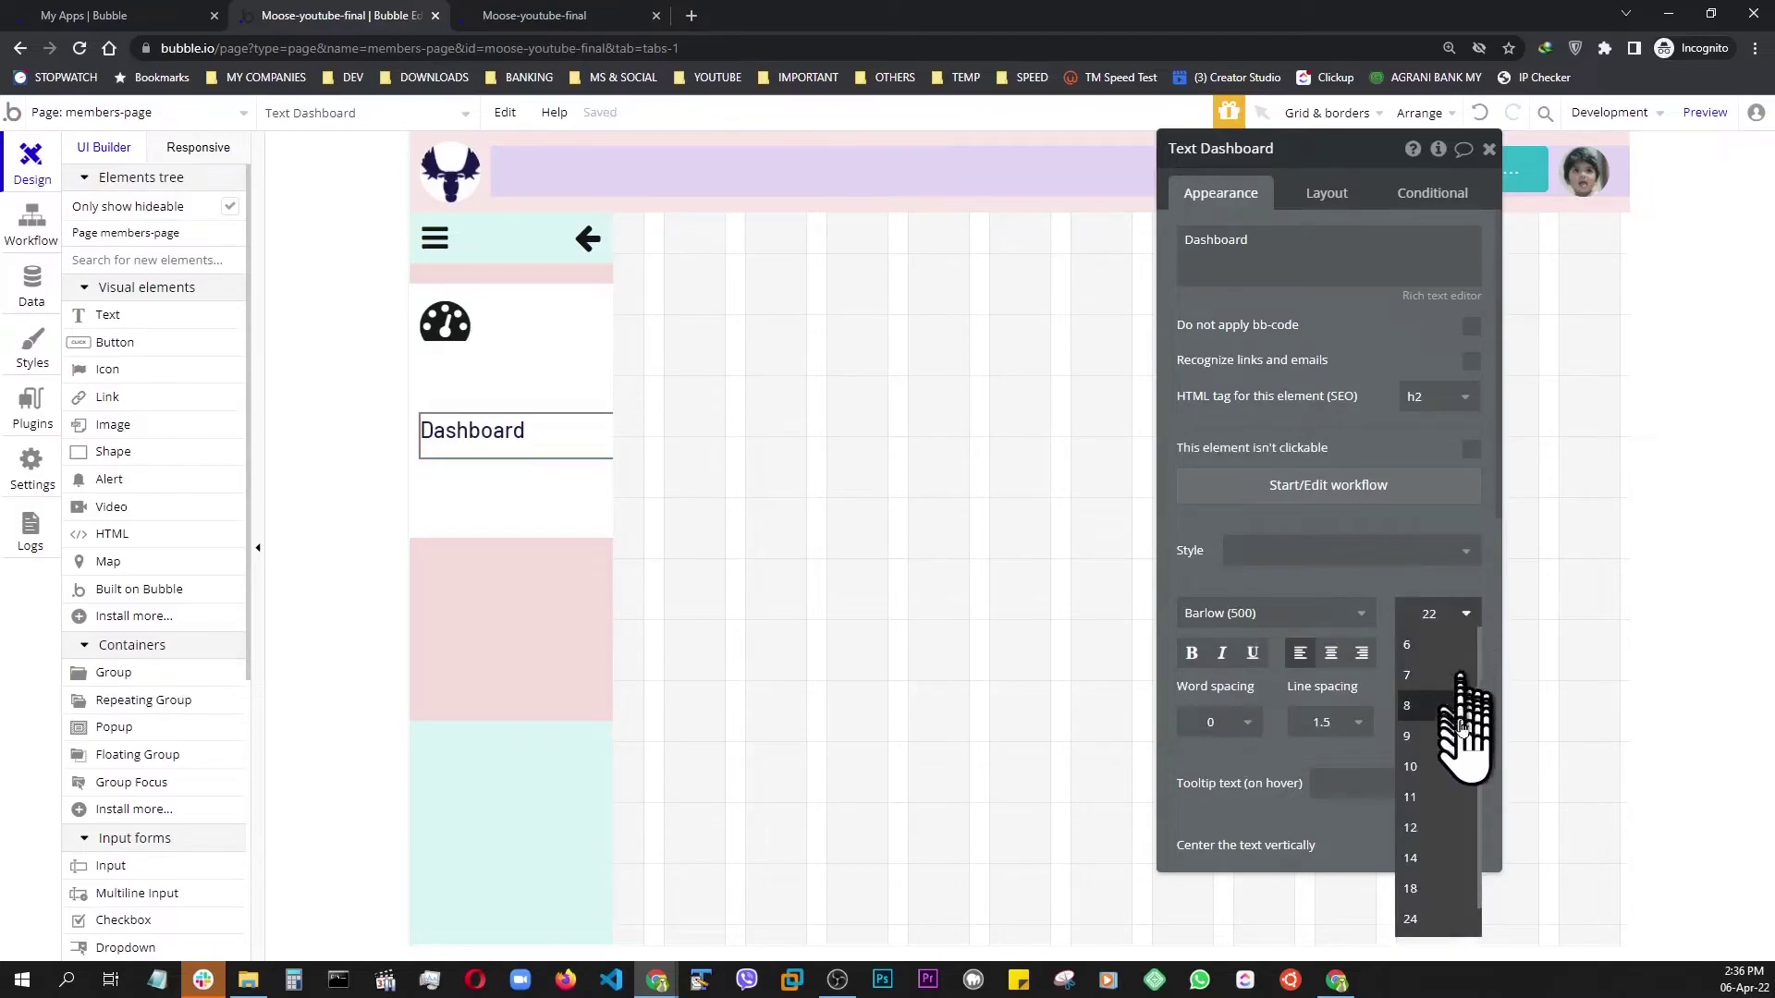
pyautogui.scroll(-1, 1433, 860)
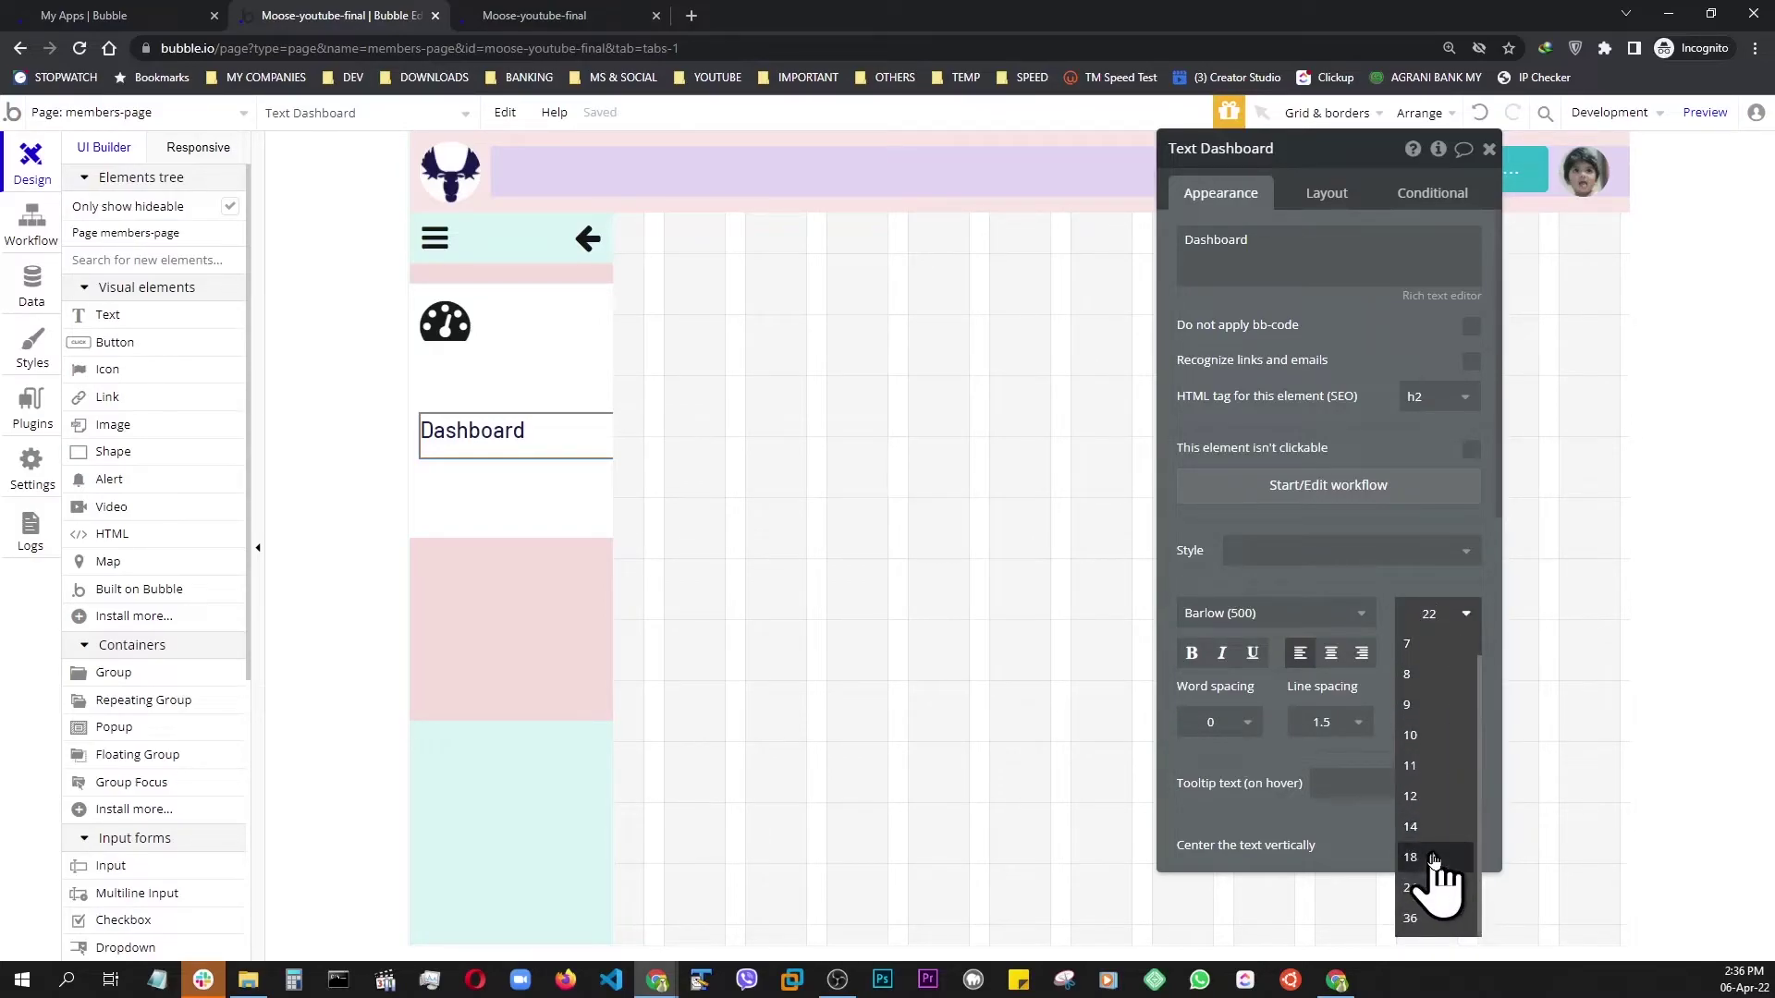
pyautogui.click(1414, 858)
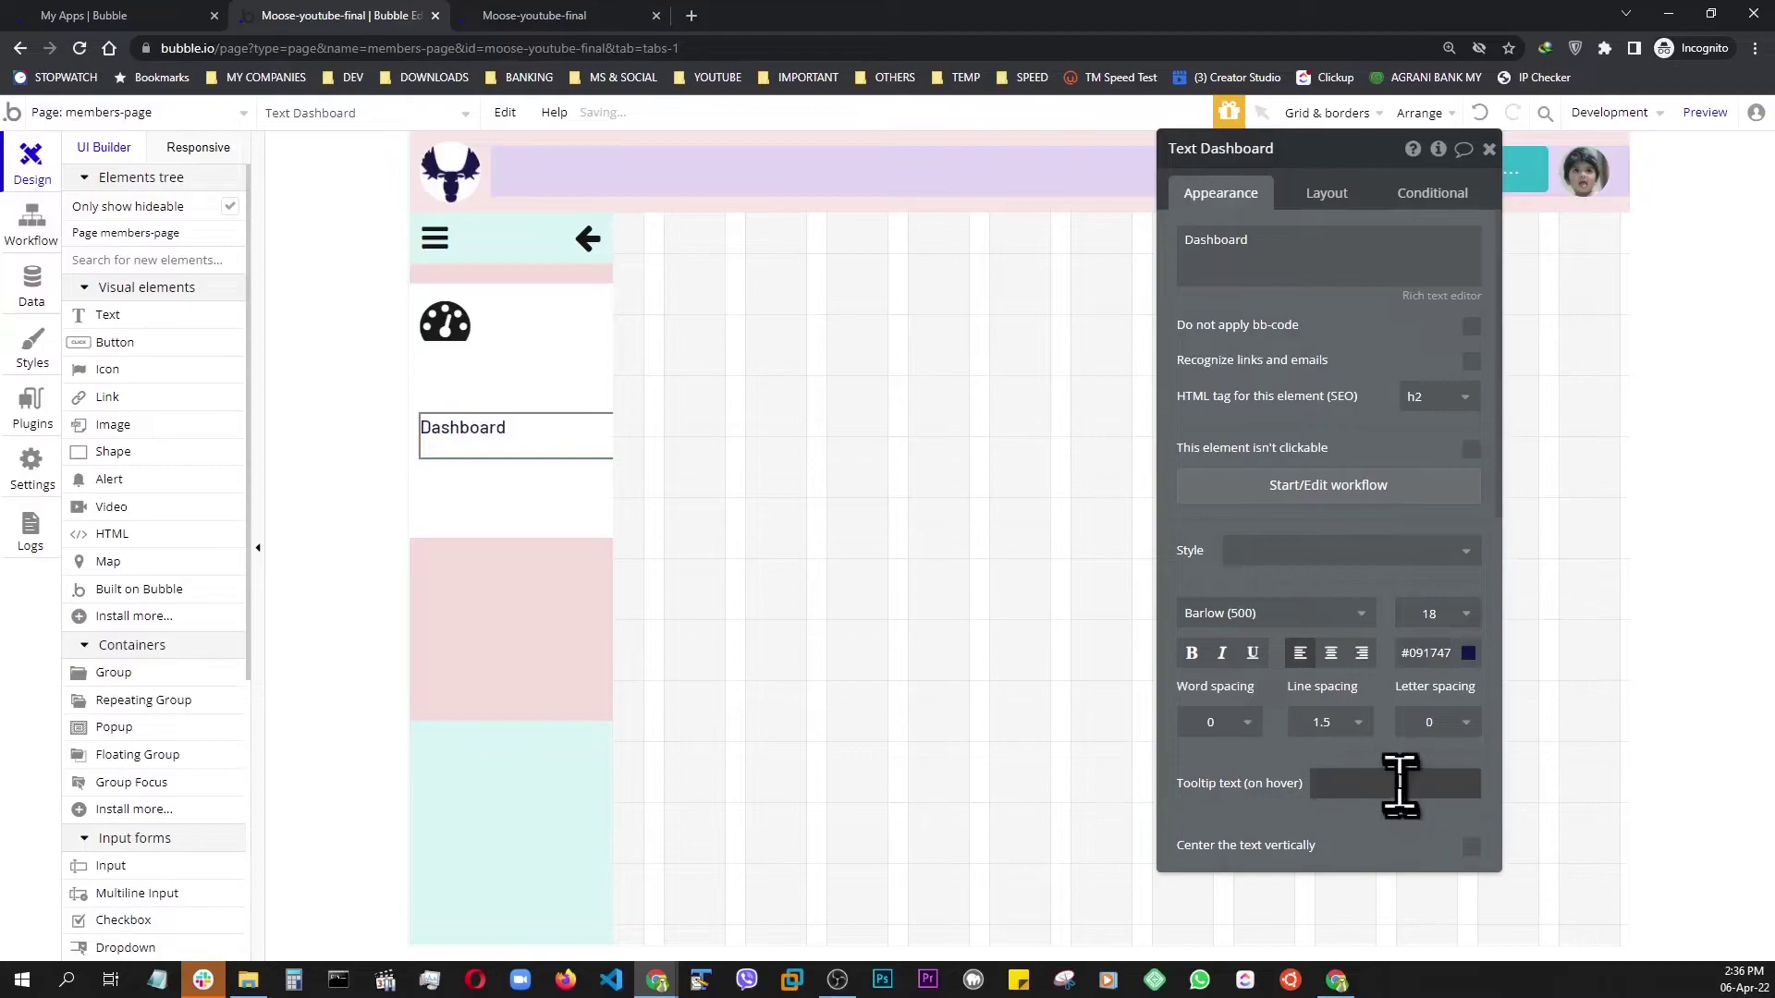
pyautogui.click(1192, 654)
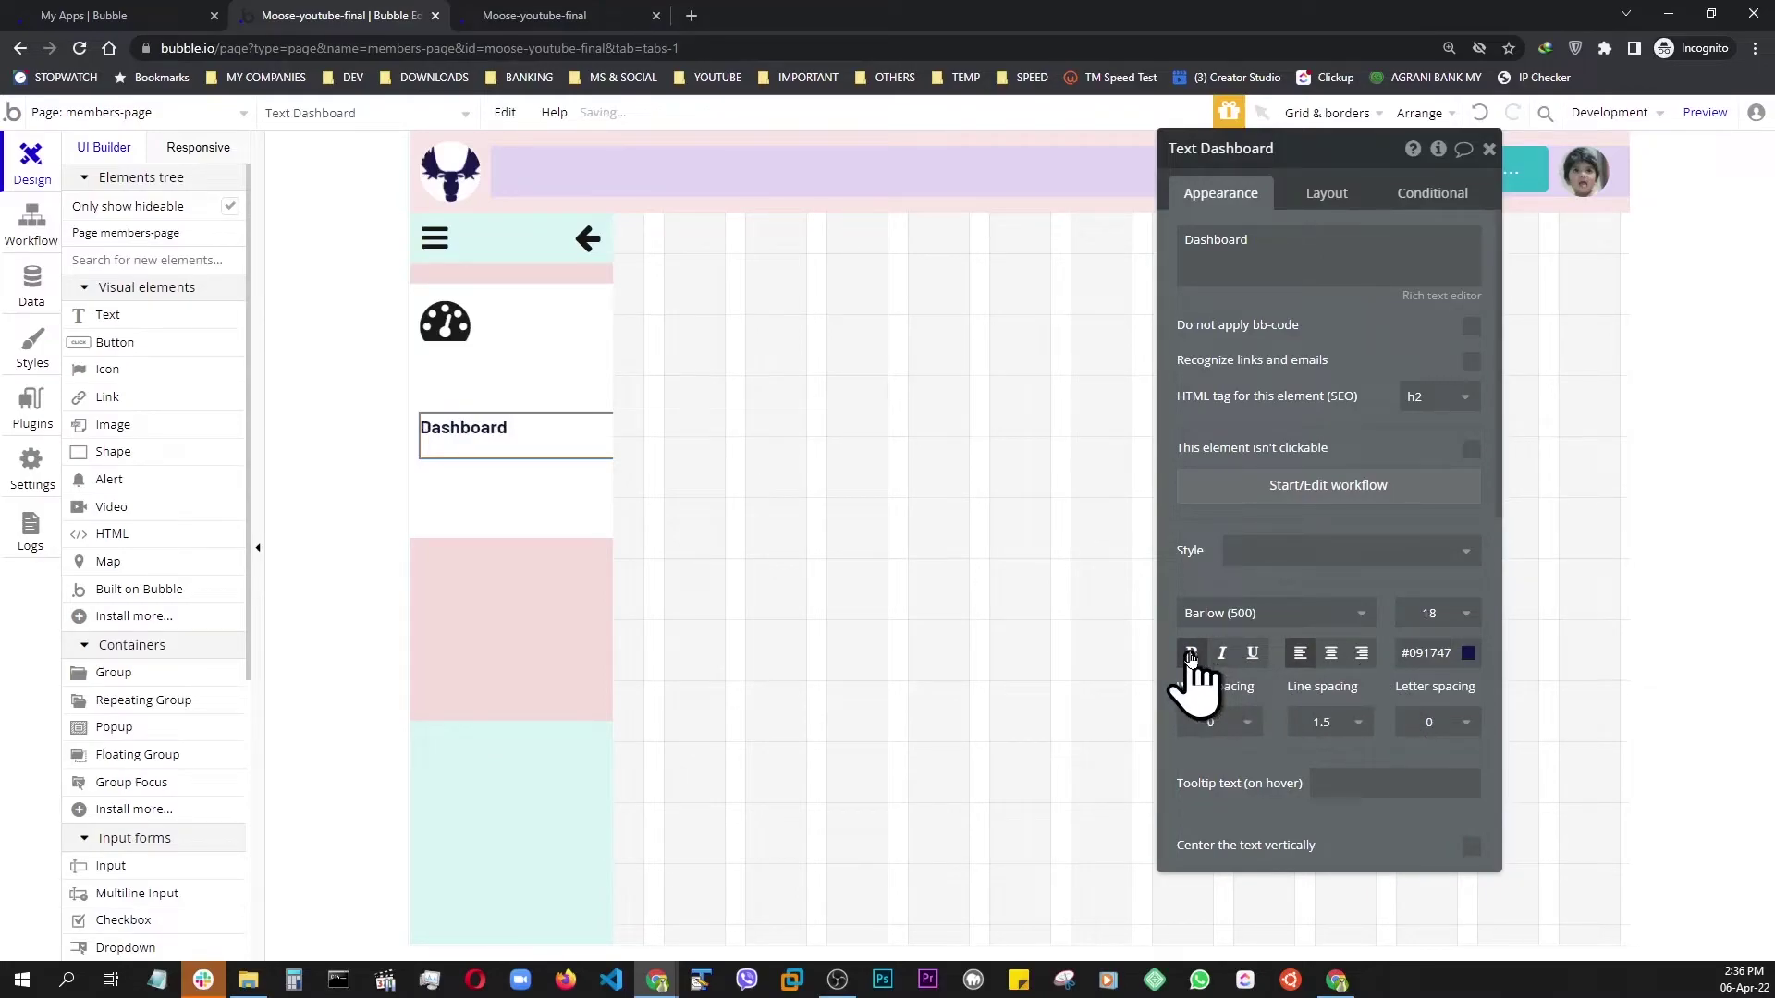
# - Turn off fixed width for the Dashboard text and set its minimum width and minimum height to 0 px
pyautogui.click(1319, 192)
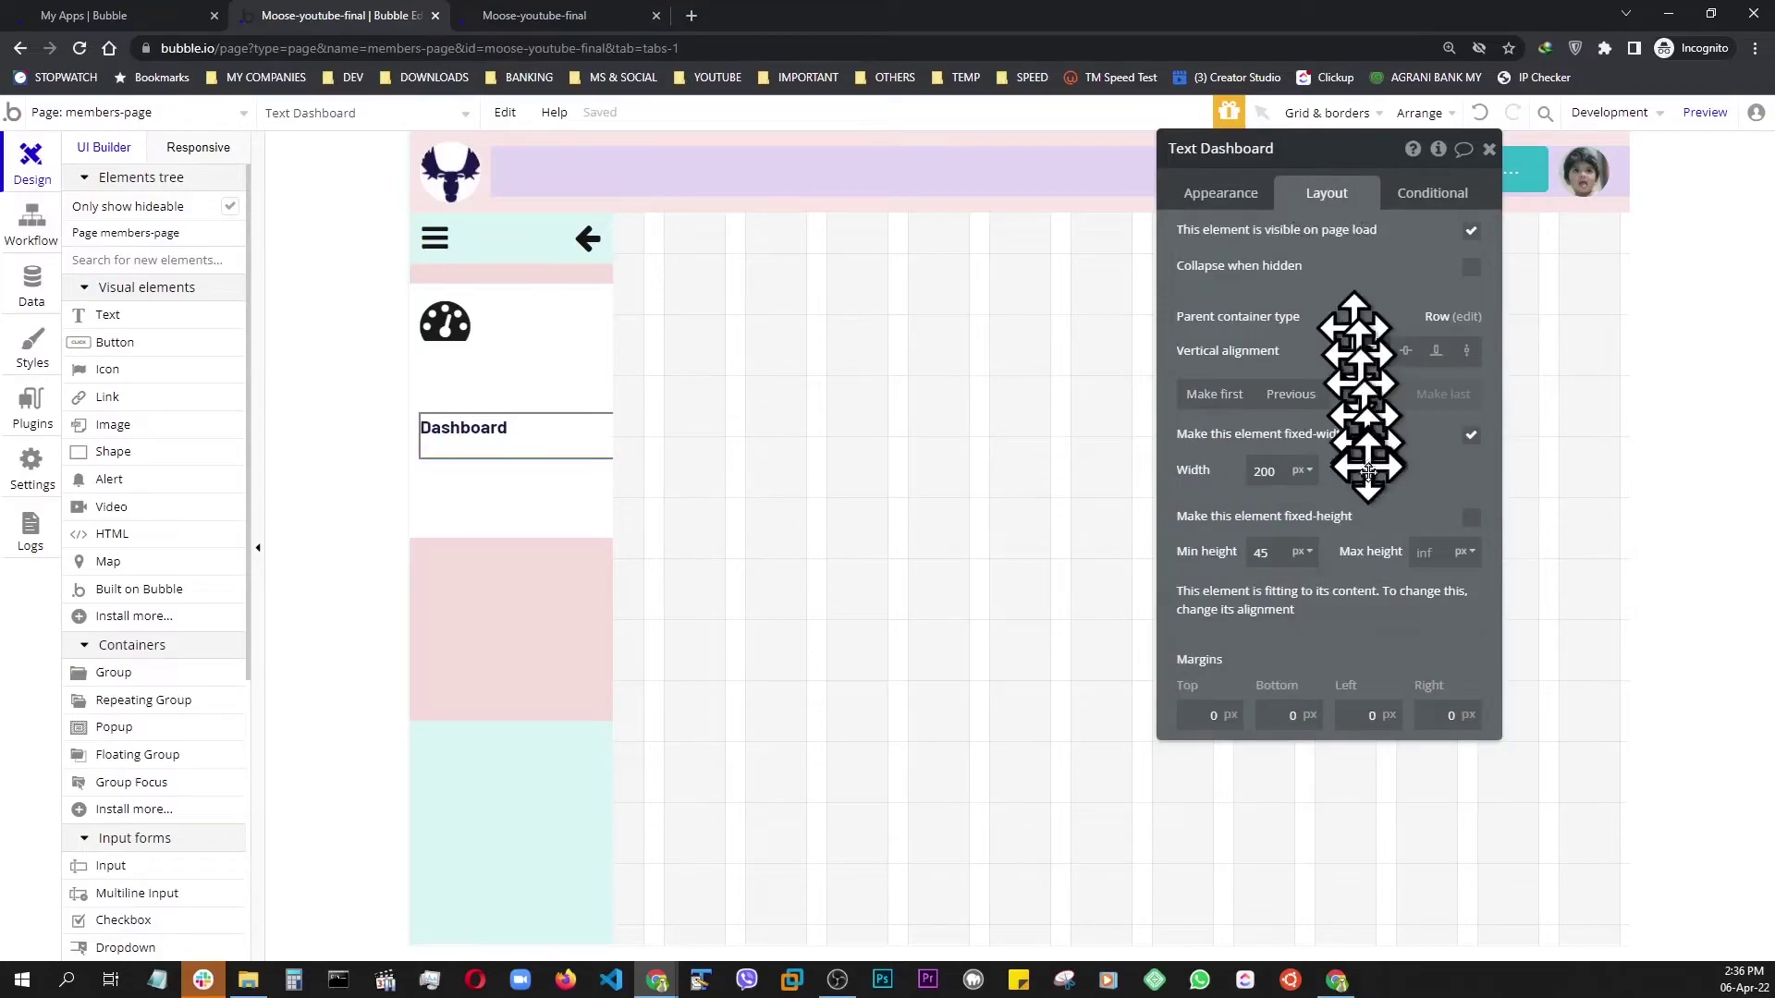
pyautogui.click(1471, 436)
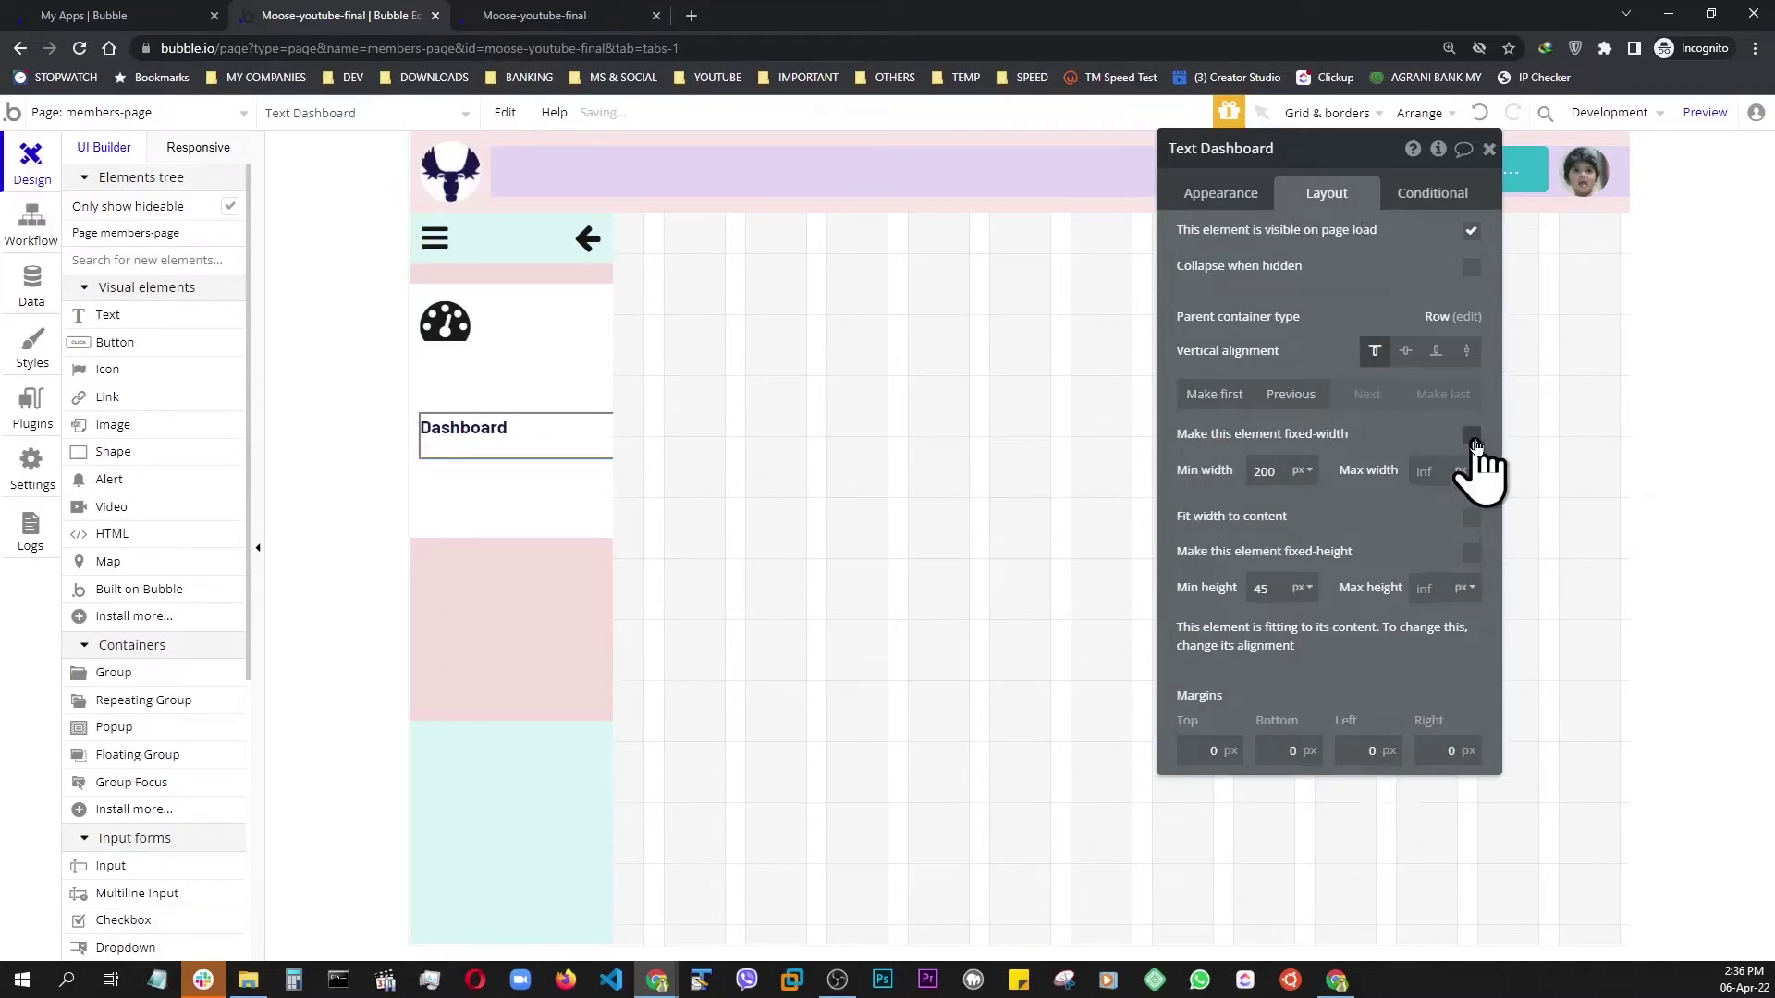
pyautogui.click(1292, 487)
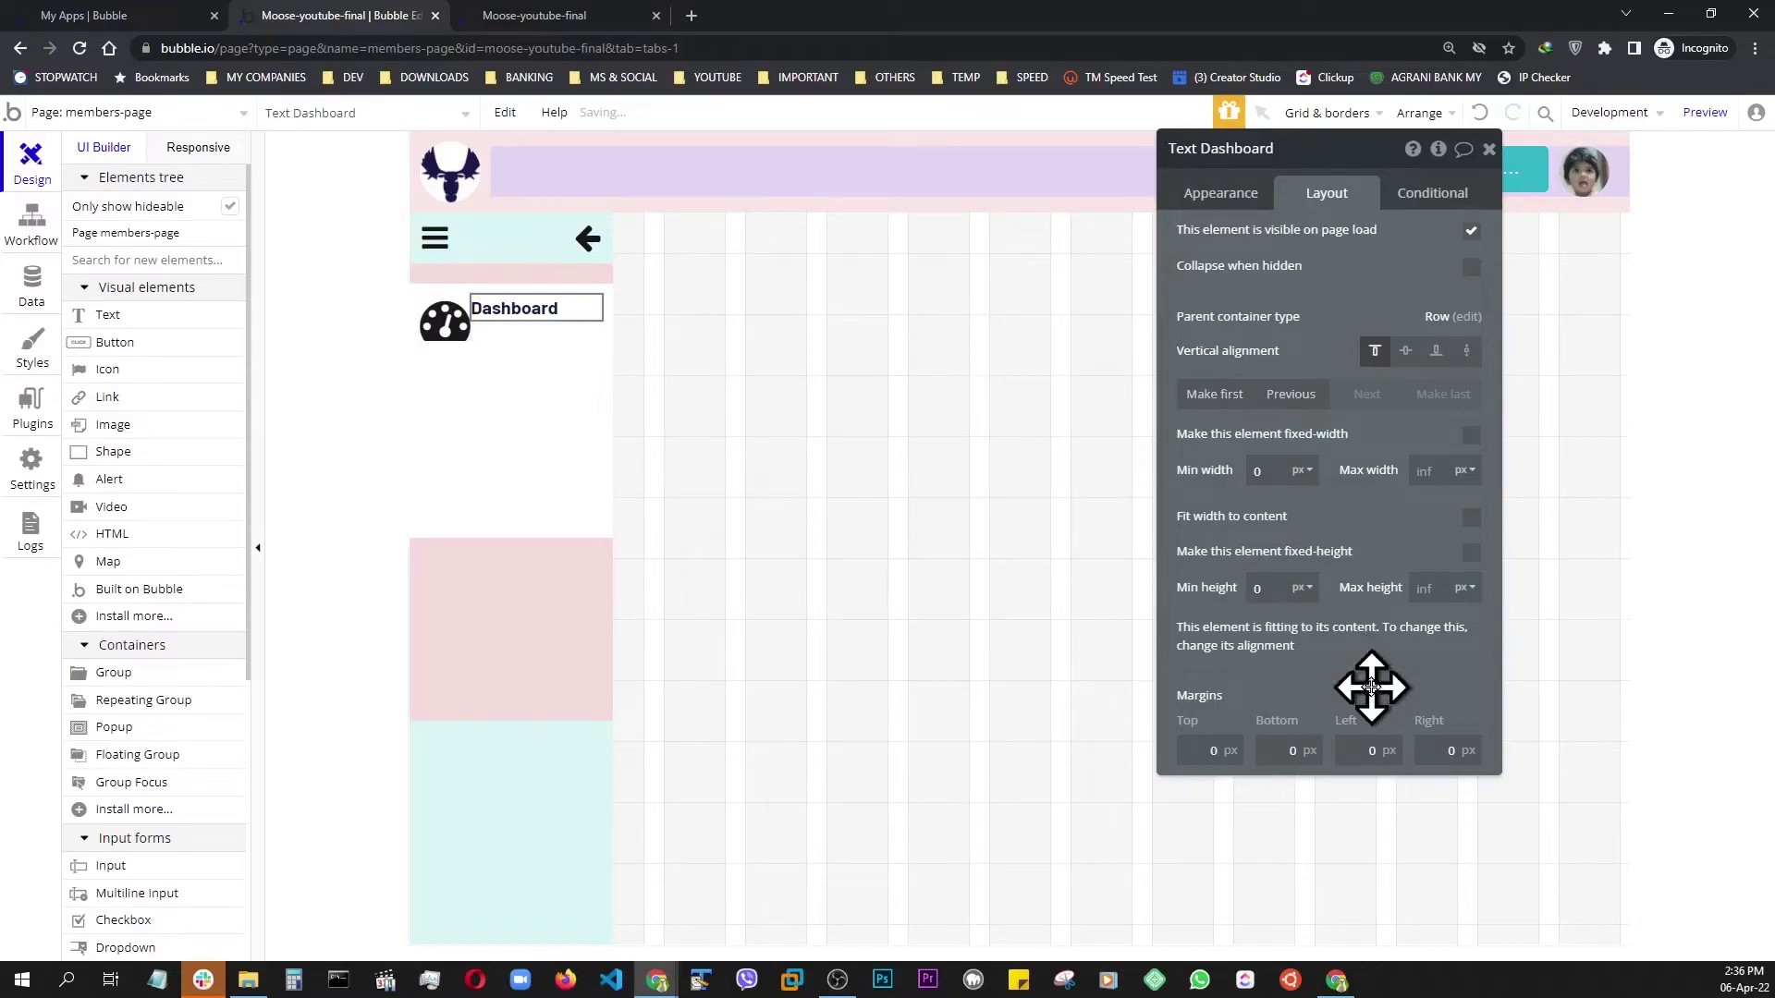
# - Center the Dashboard text and its icon vertically in the row, and give the text a 10 px left margin
pyautogui.click(1406, 352)
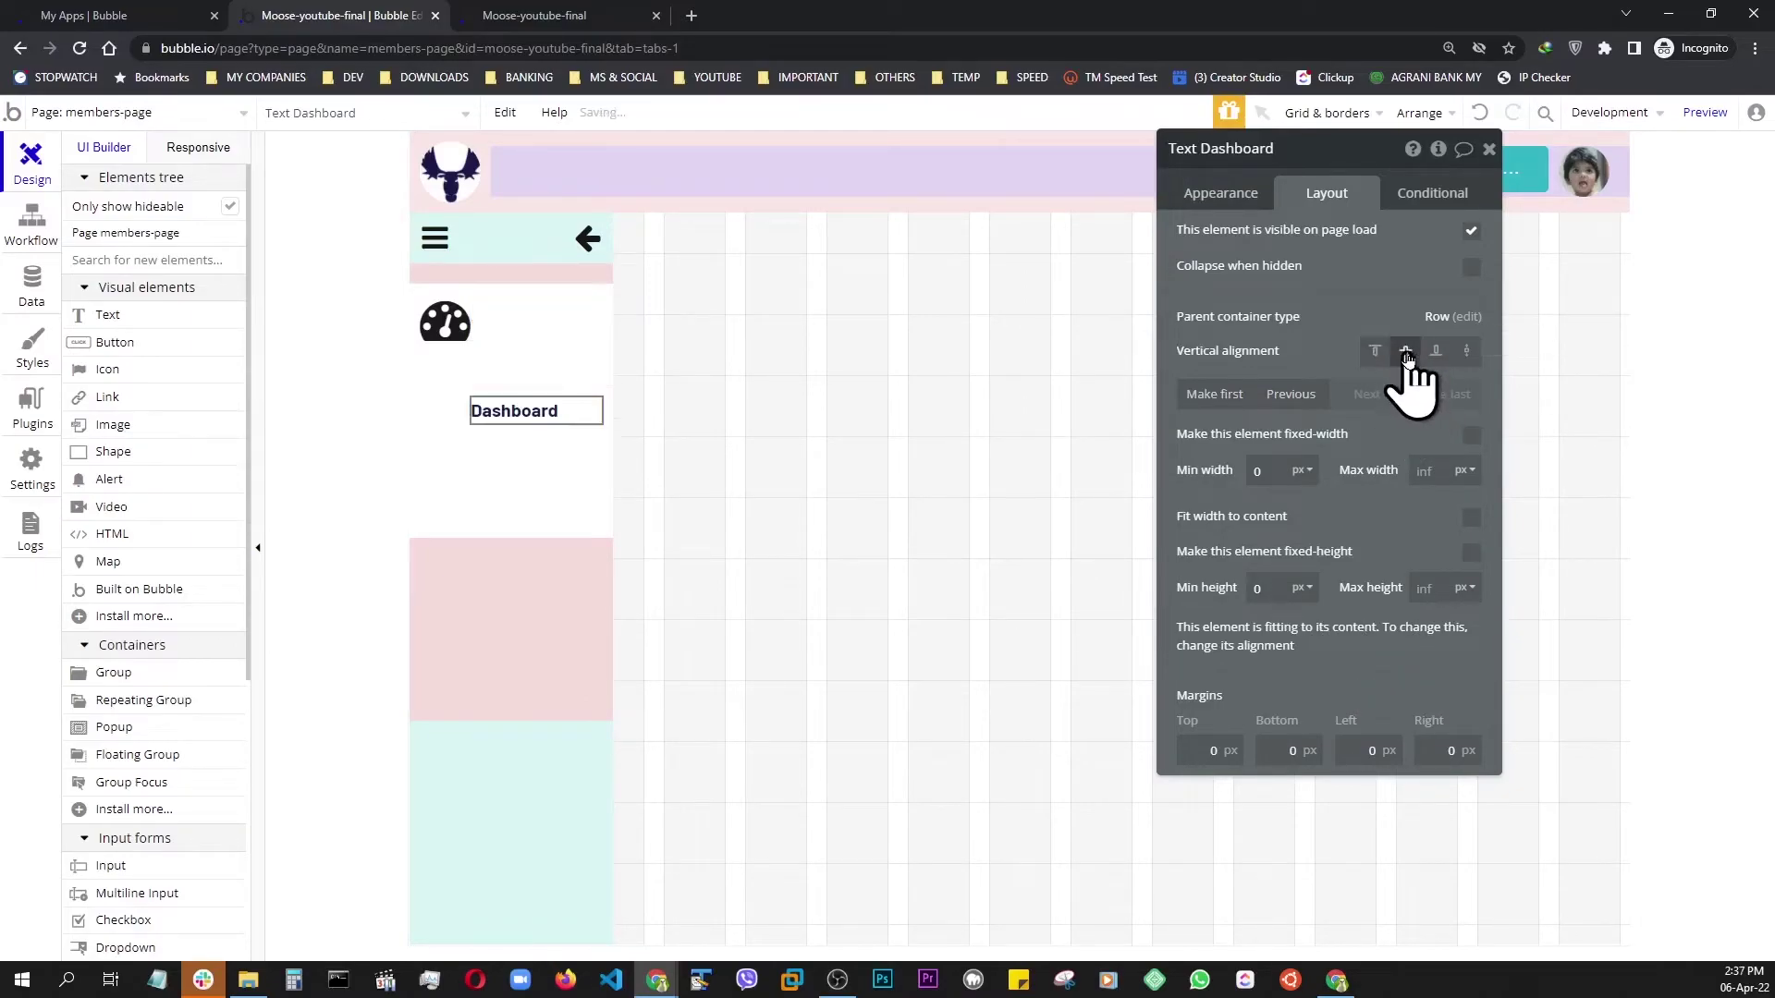
pyautogui.click(446, 321)
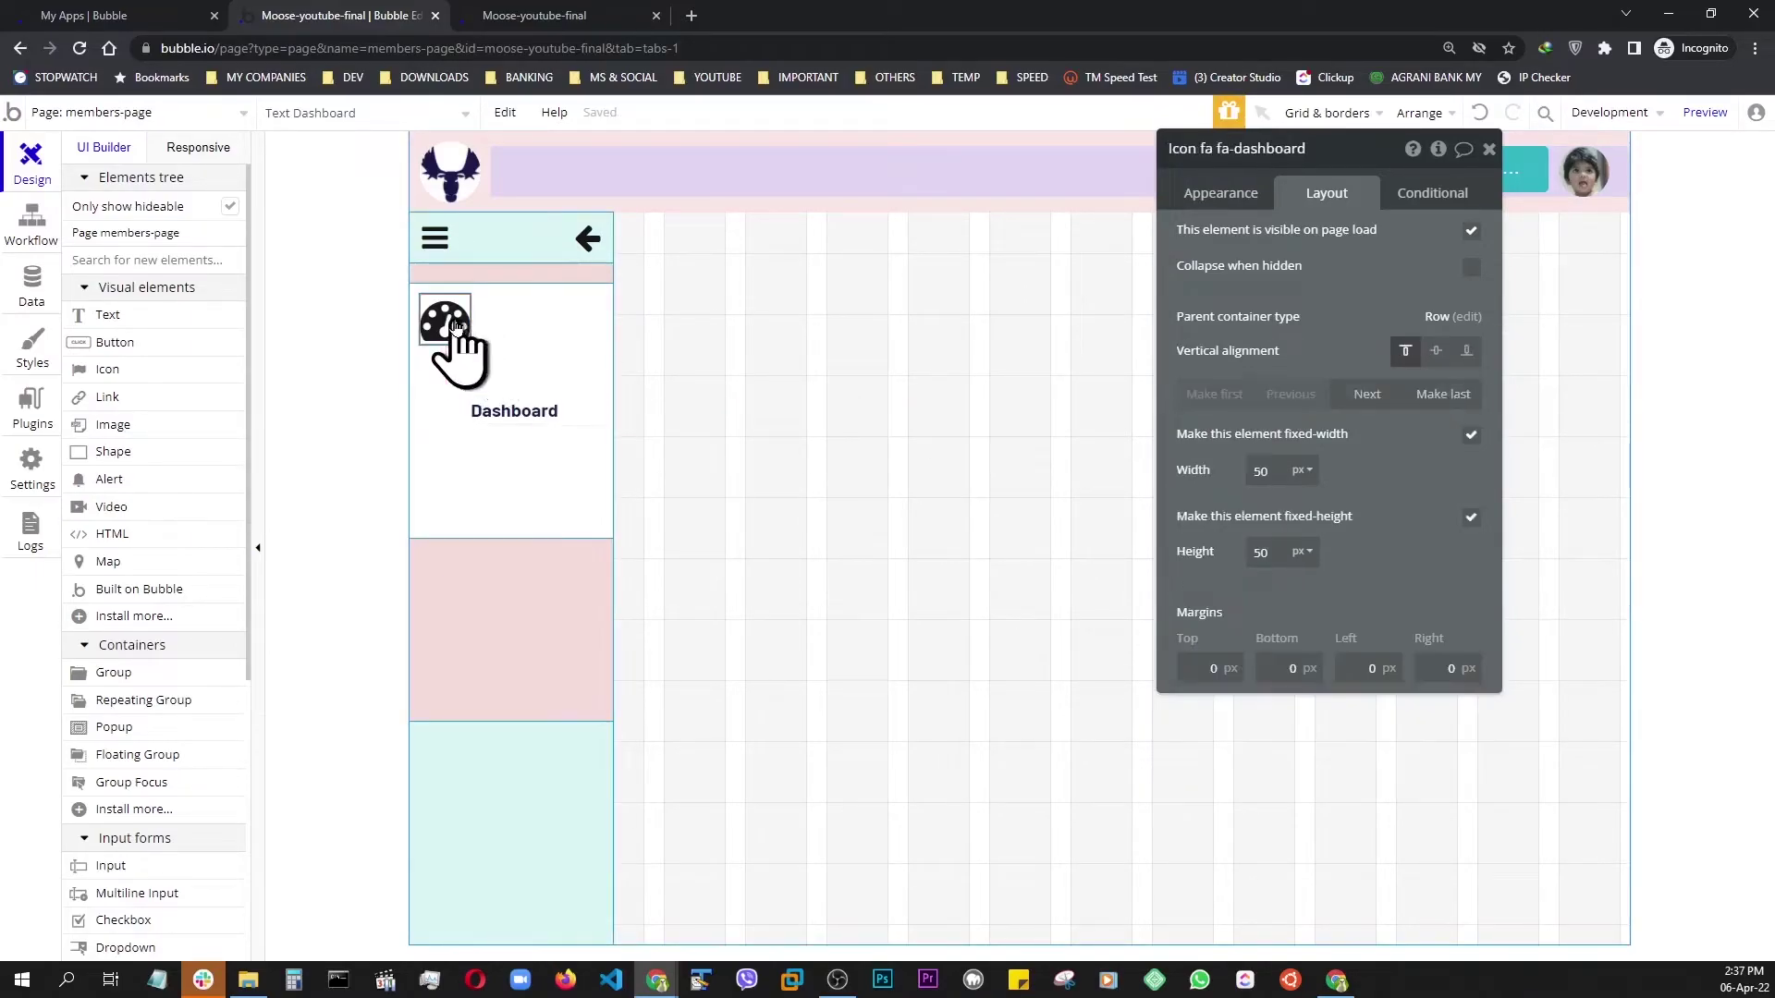
pyautogui.click(1436, 351)
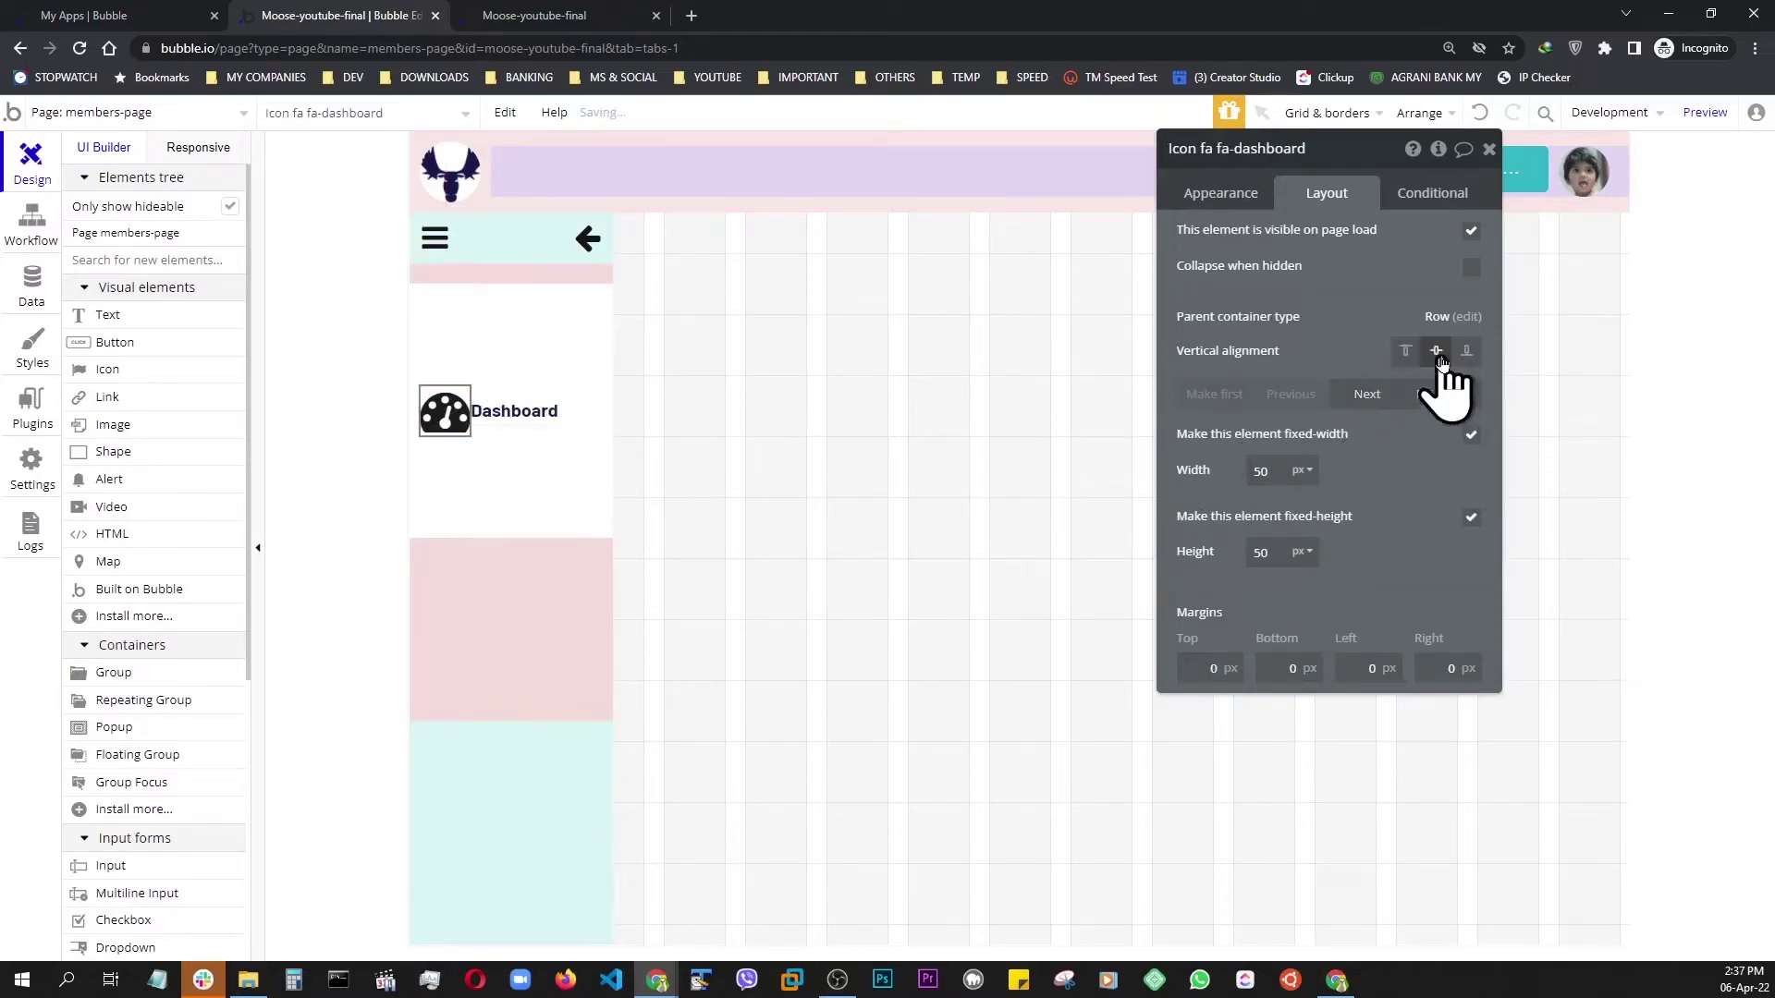
pyautogui.click(515, 411)
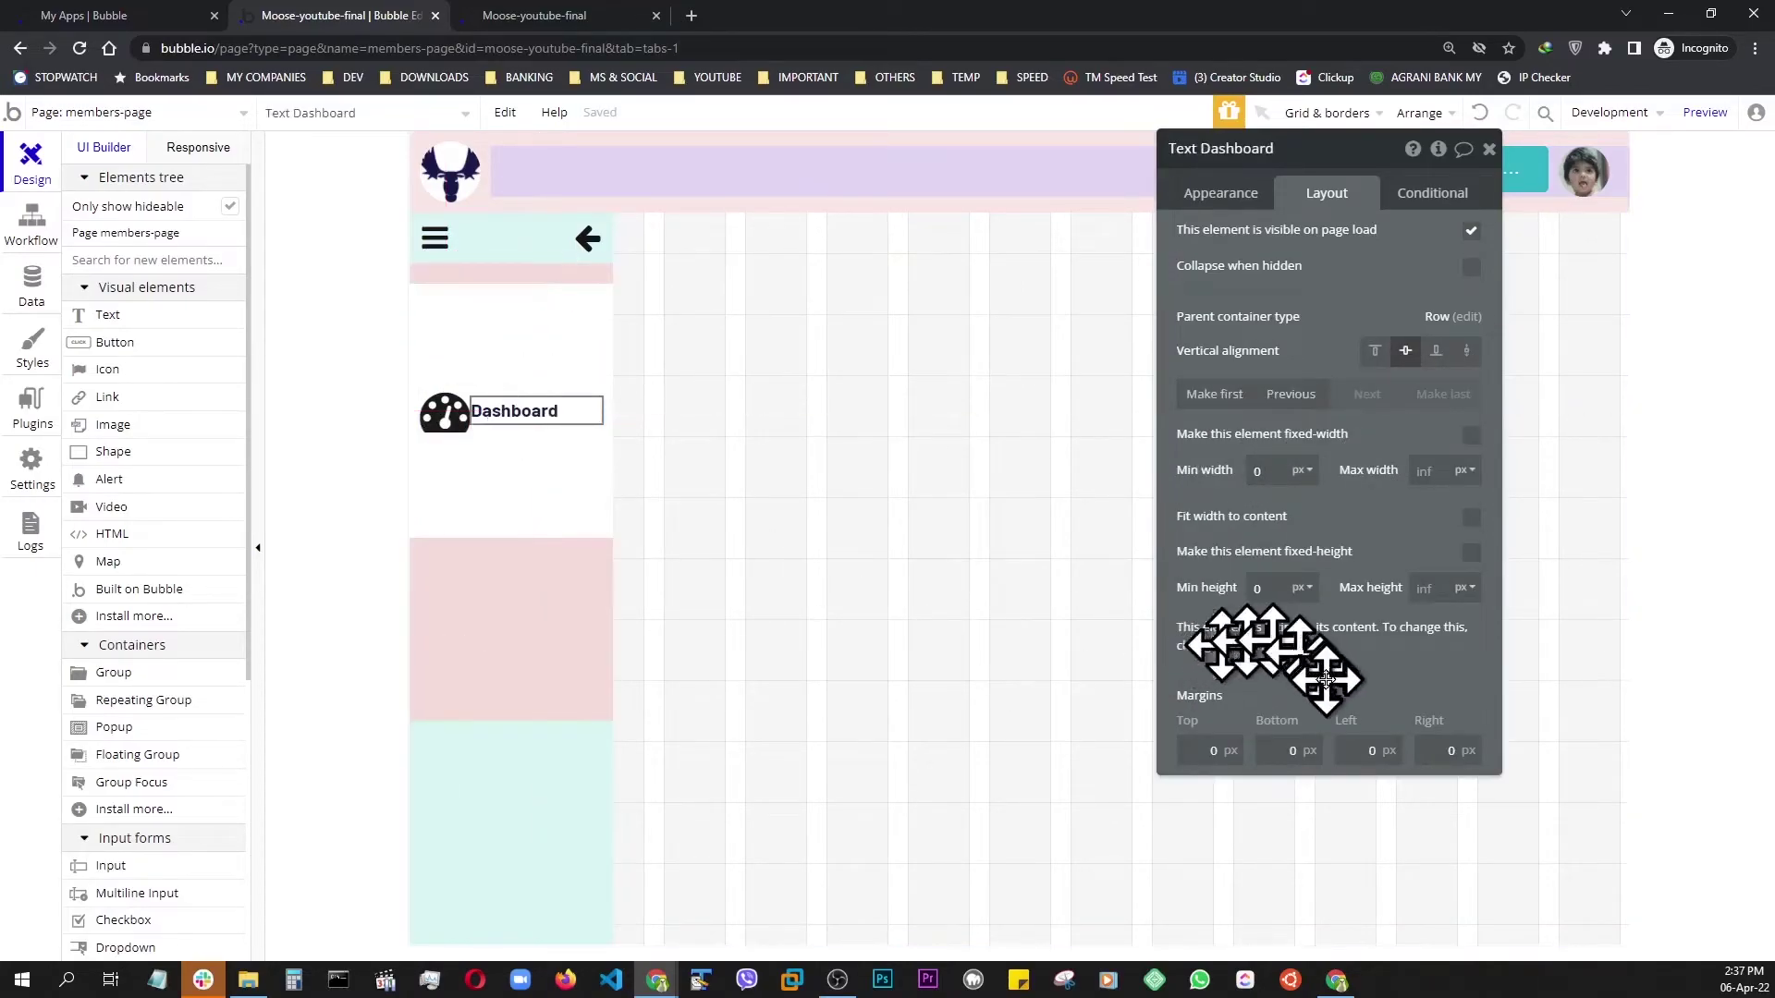
pyautogui.click(1375, 750)
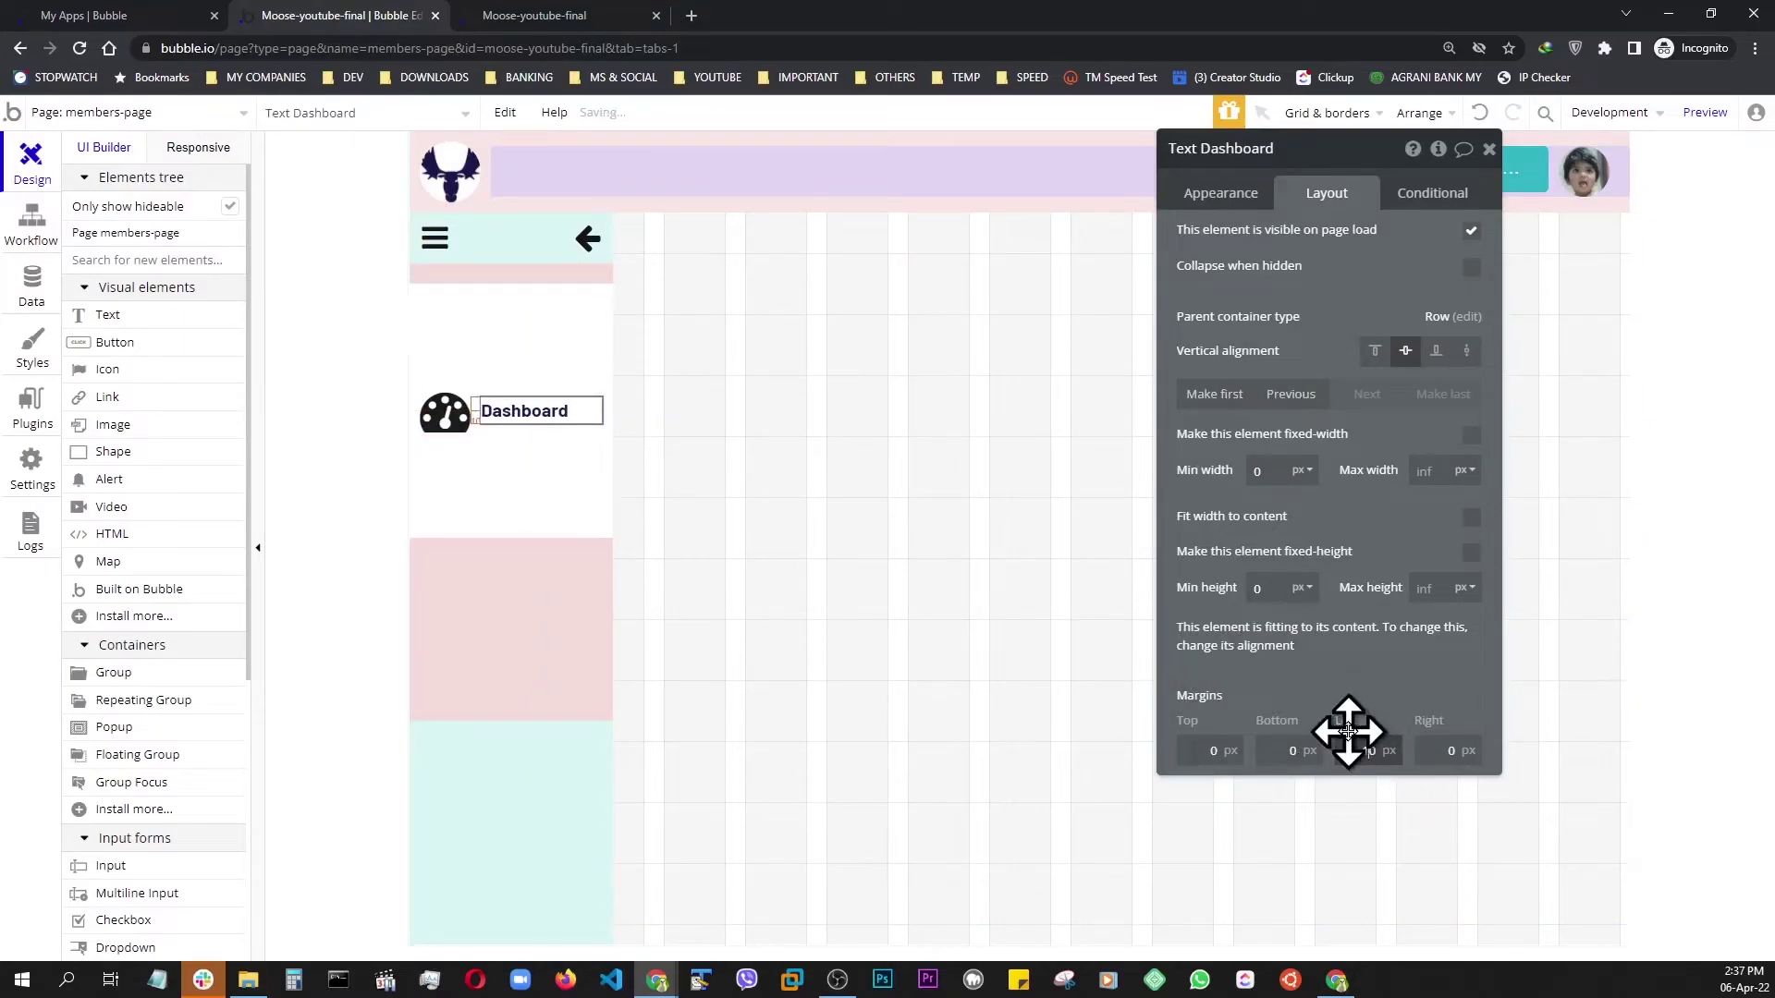
# - Set the NAV ITEM HOME group's minimum height to 0 px
pyautogui.click(472, 498)
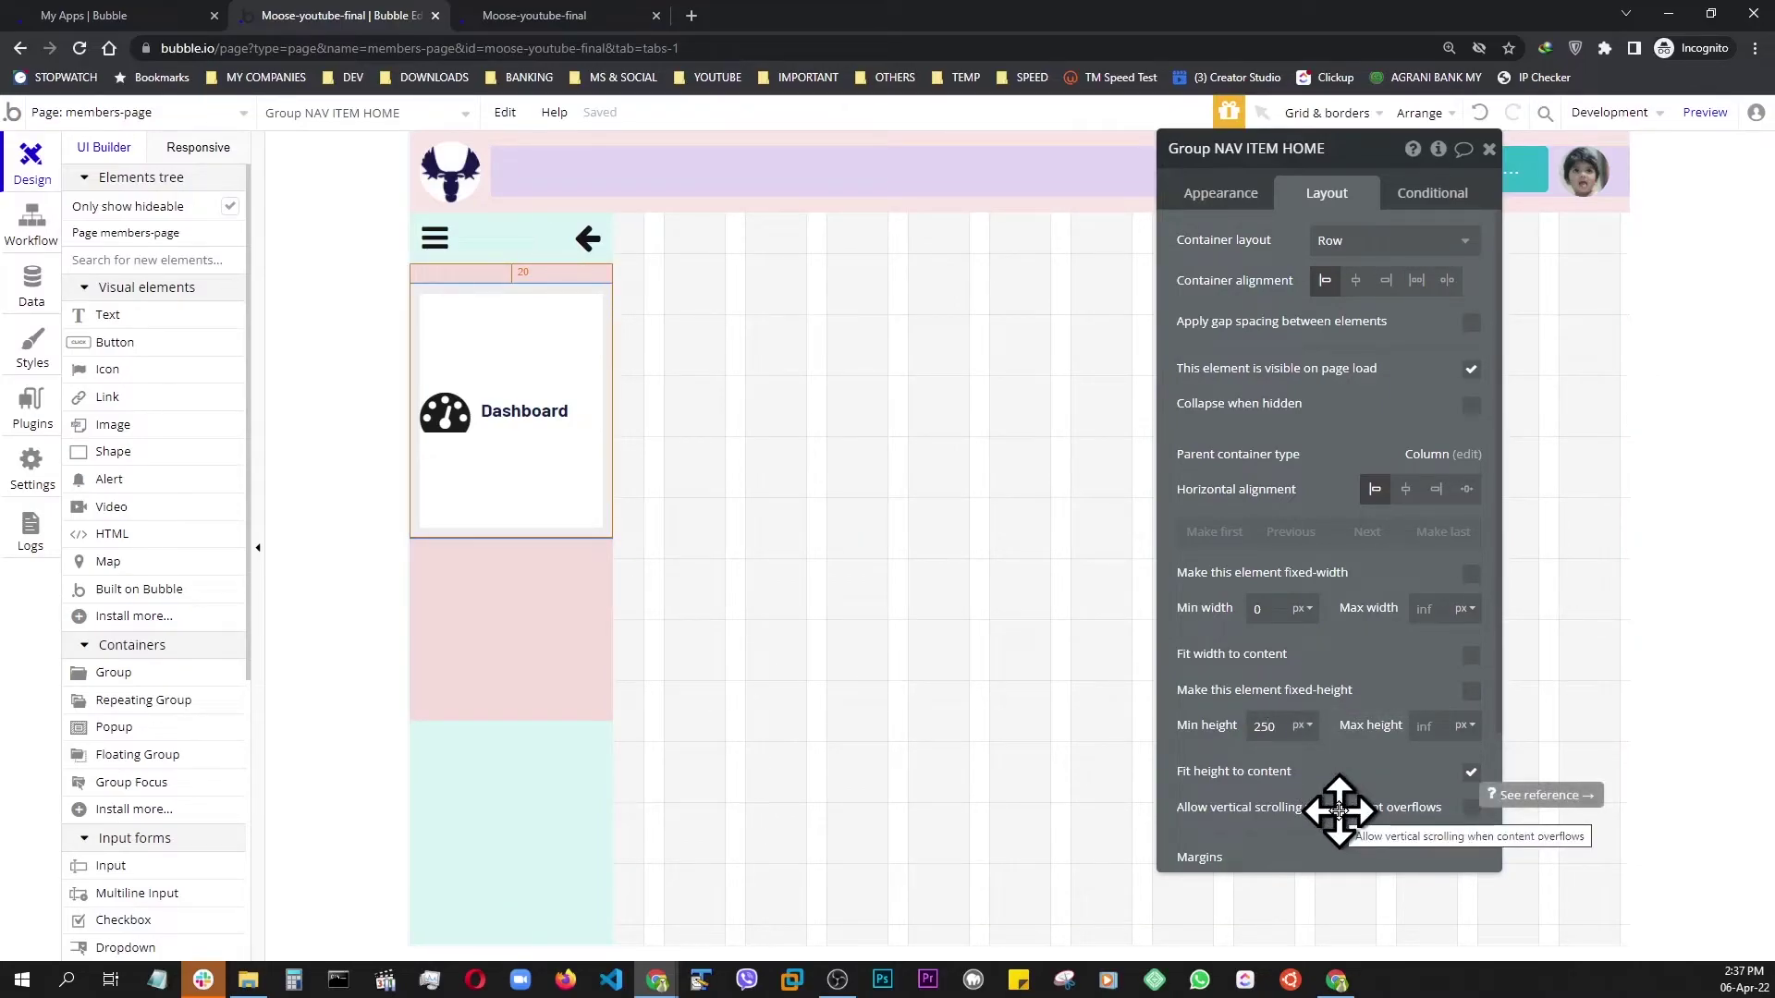
pyautogui.press('BackSpace')
pyautogui.press('BackSpace')
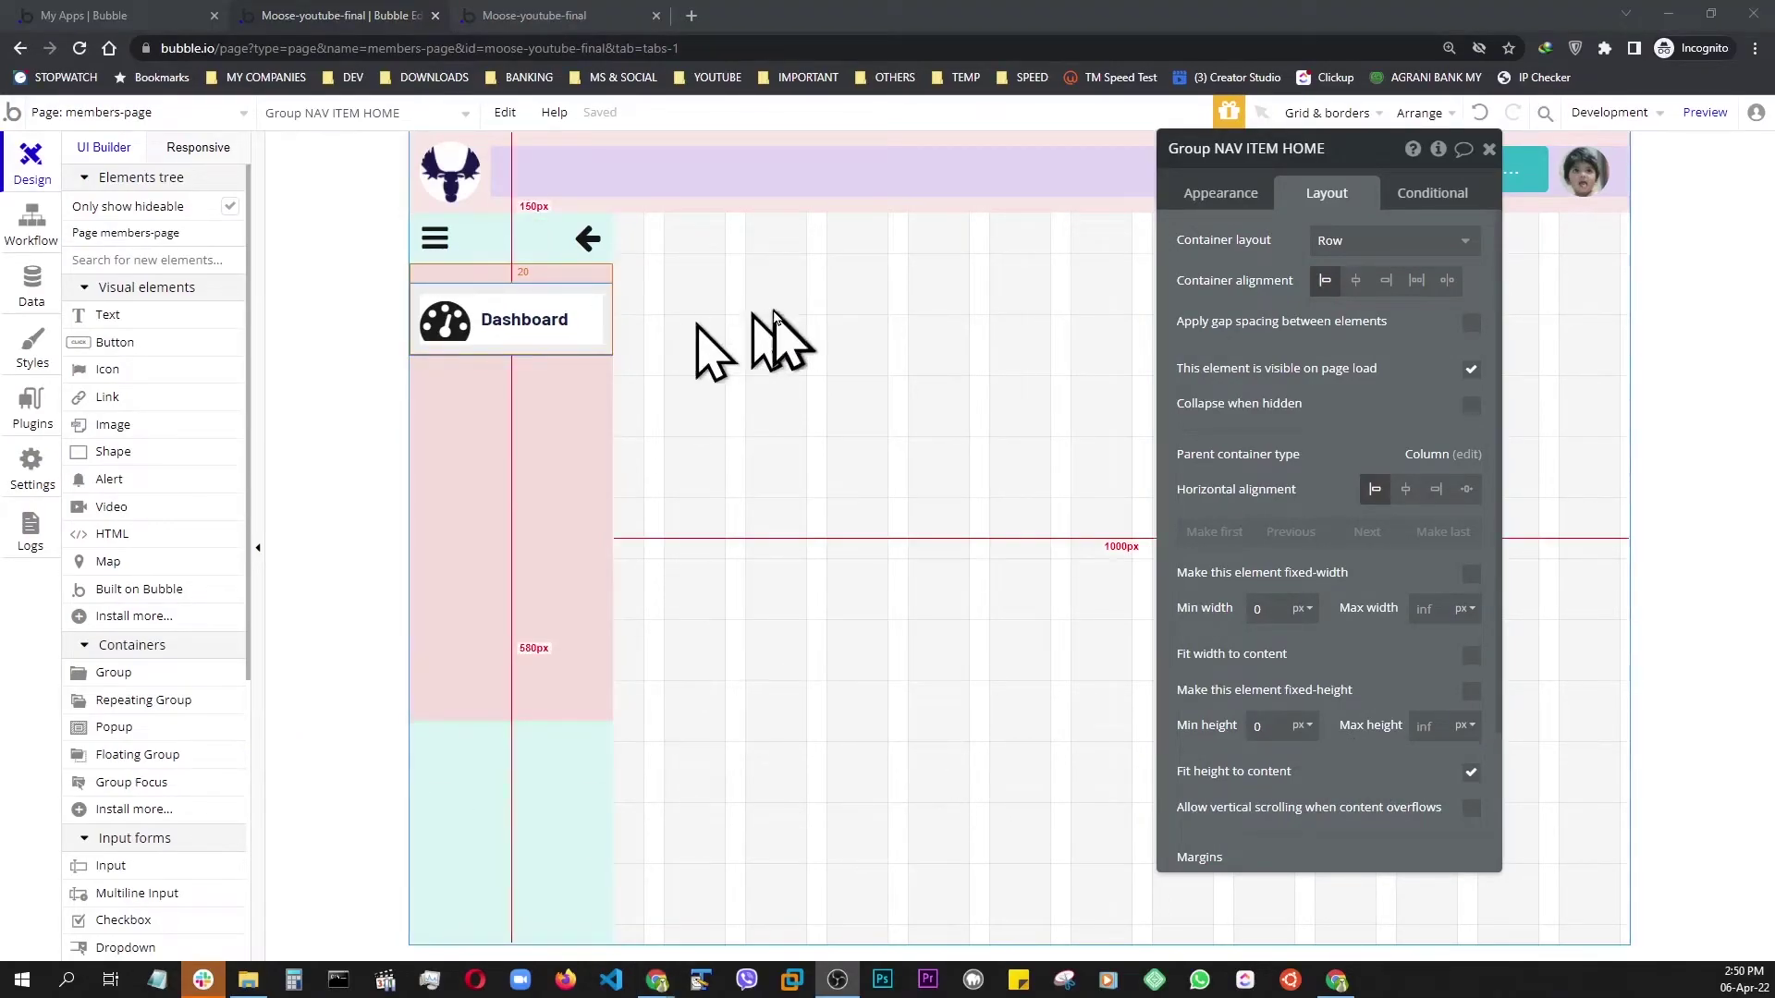
pyautogui.click(695, 432)
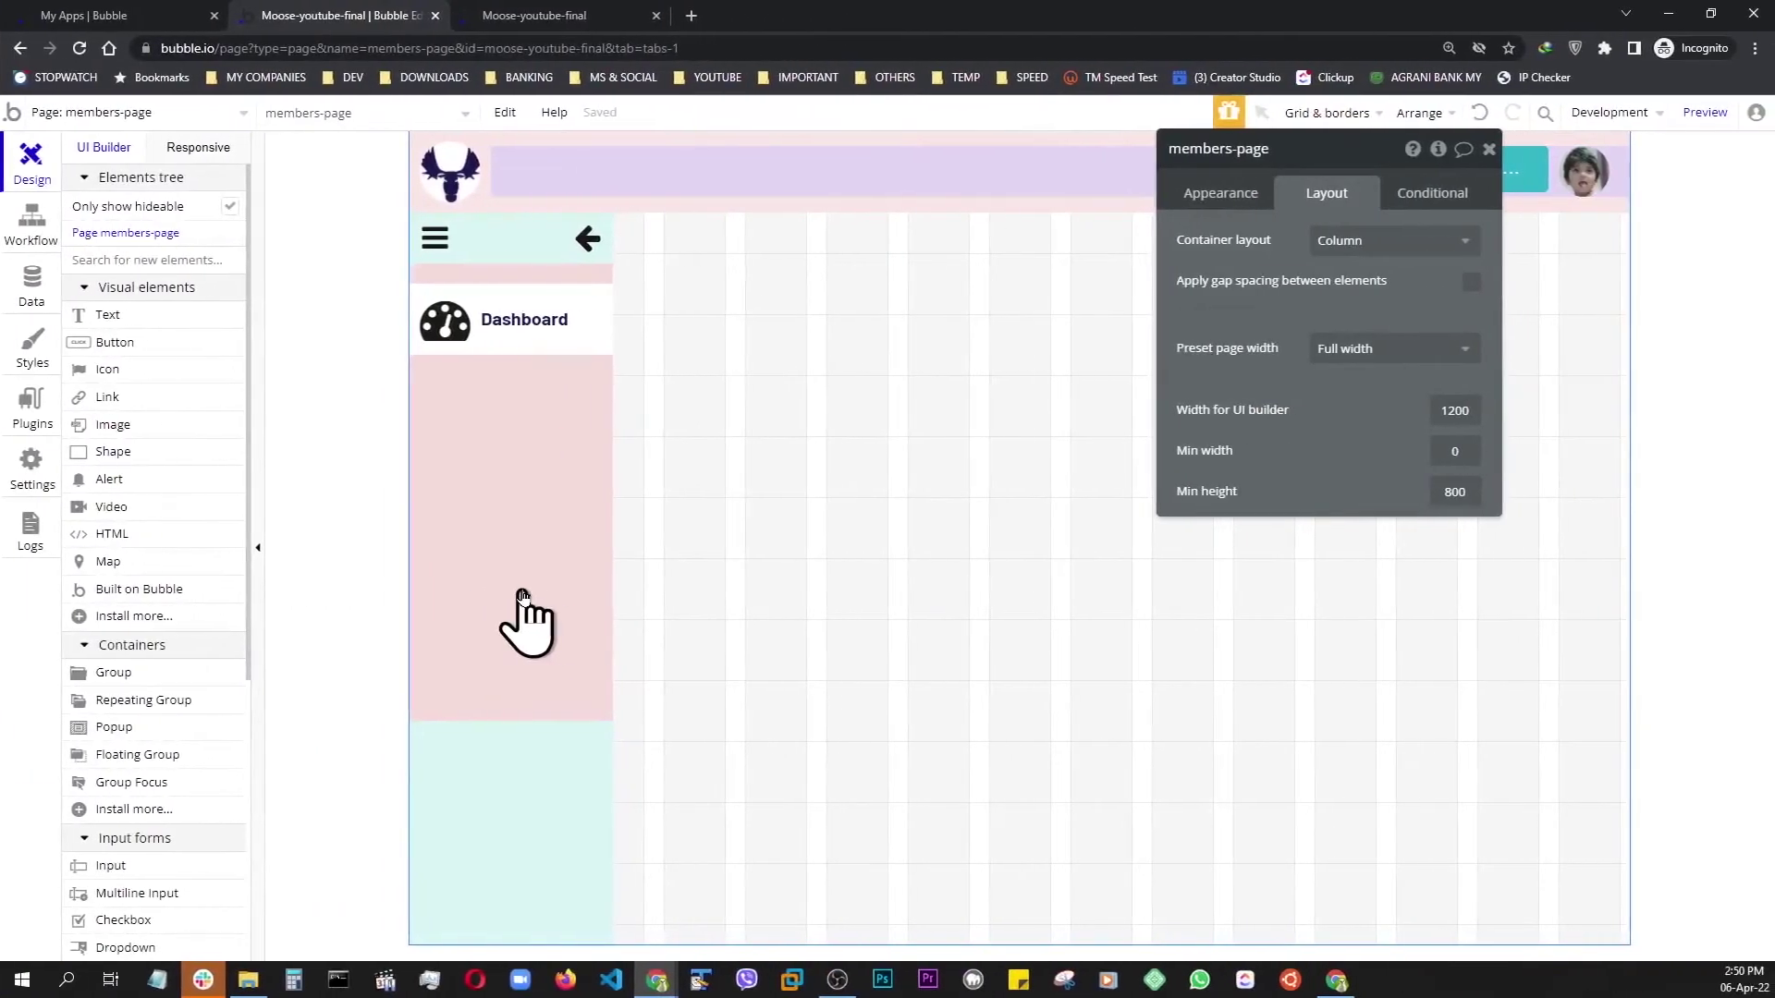
# - Duplicate the NAV ITEM HOME group three times to stack four menu items in the navigation box
pyautogui.click(529, 341)
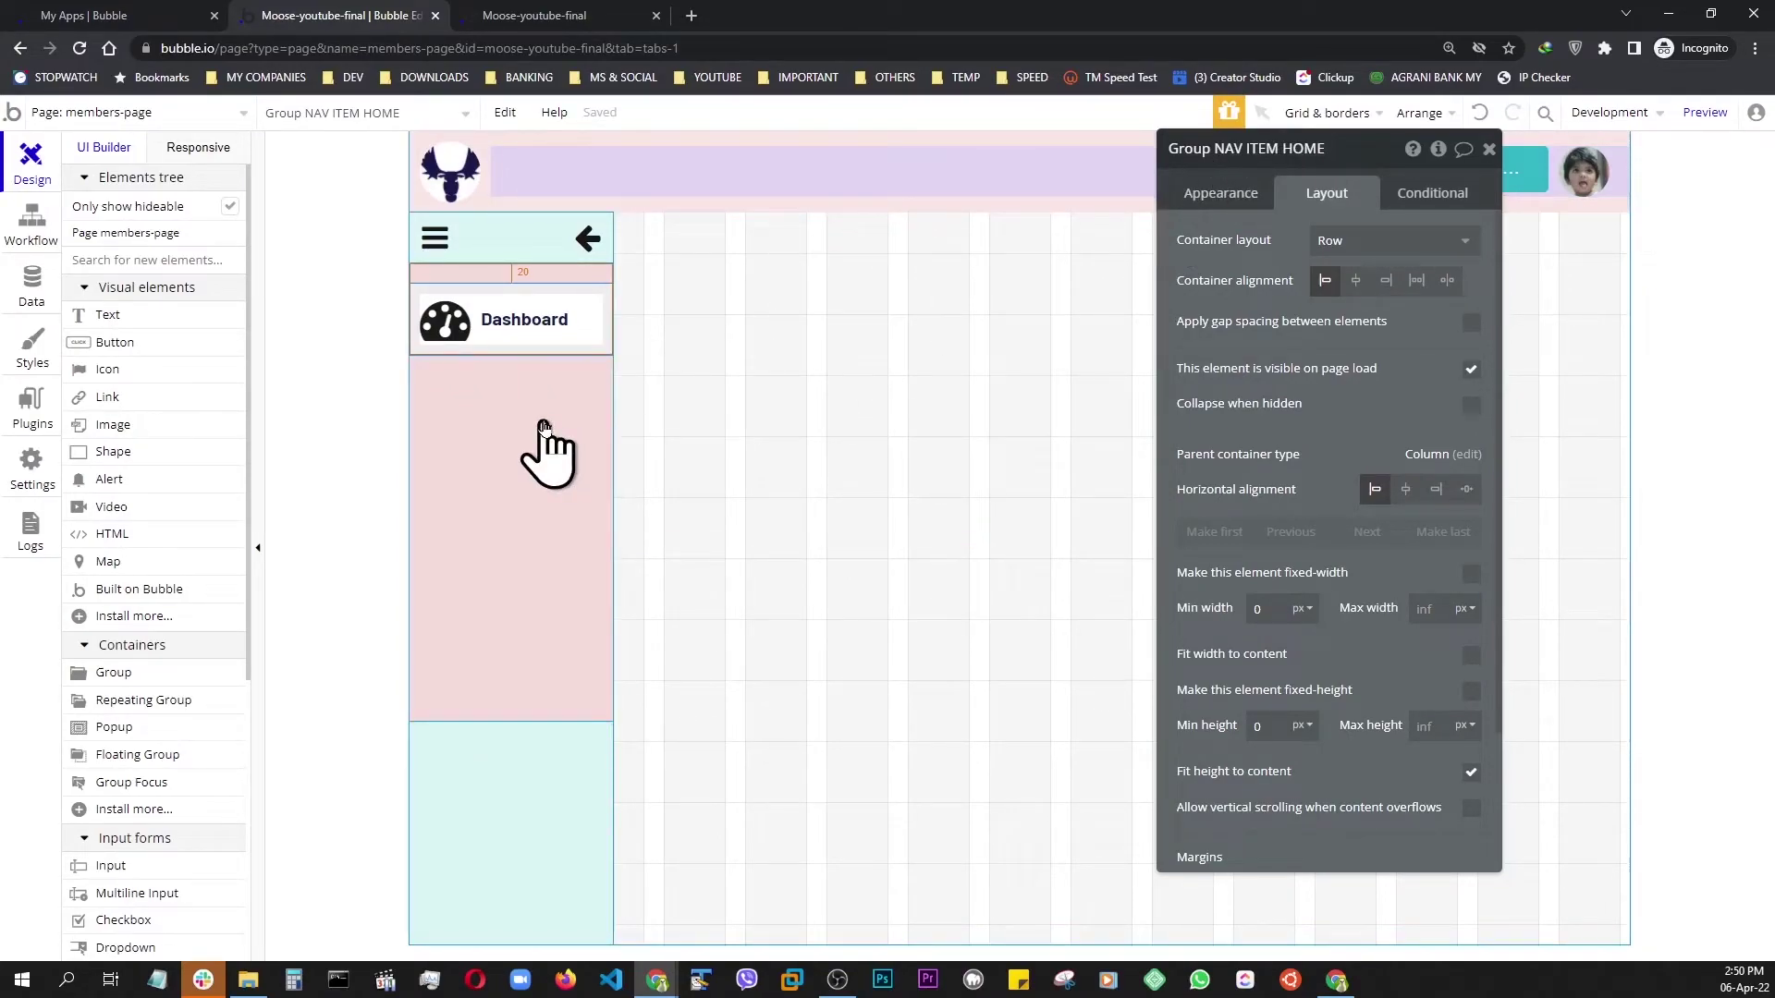
pyautogui.hotkey('ctrl', 'd')
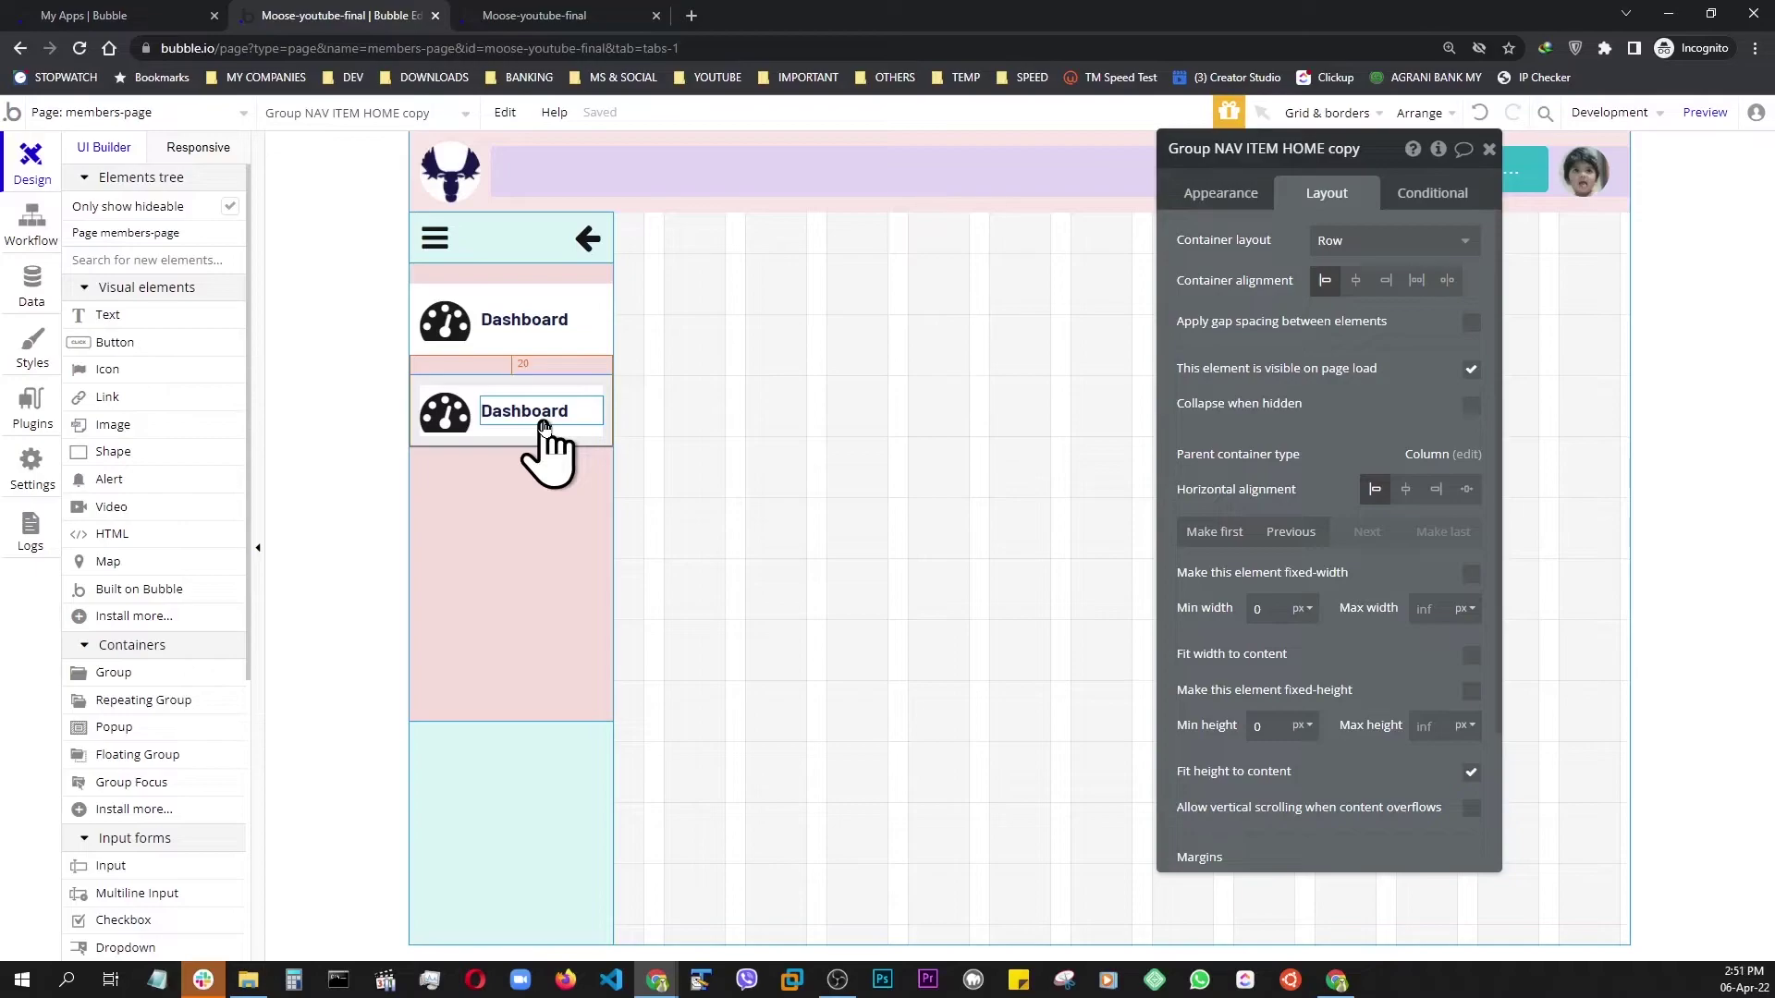
pyautogui.hotkey('ctrl', 'd')
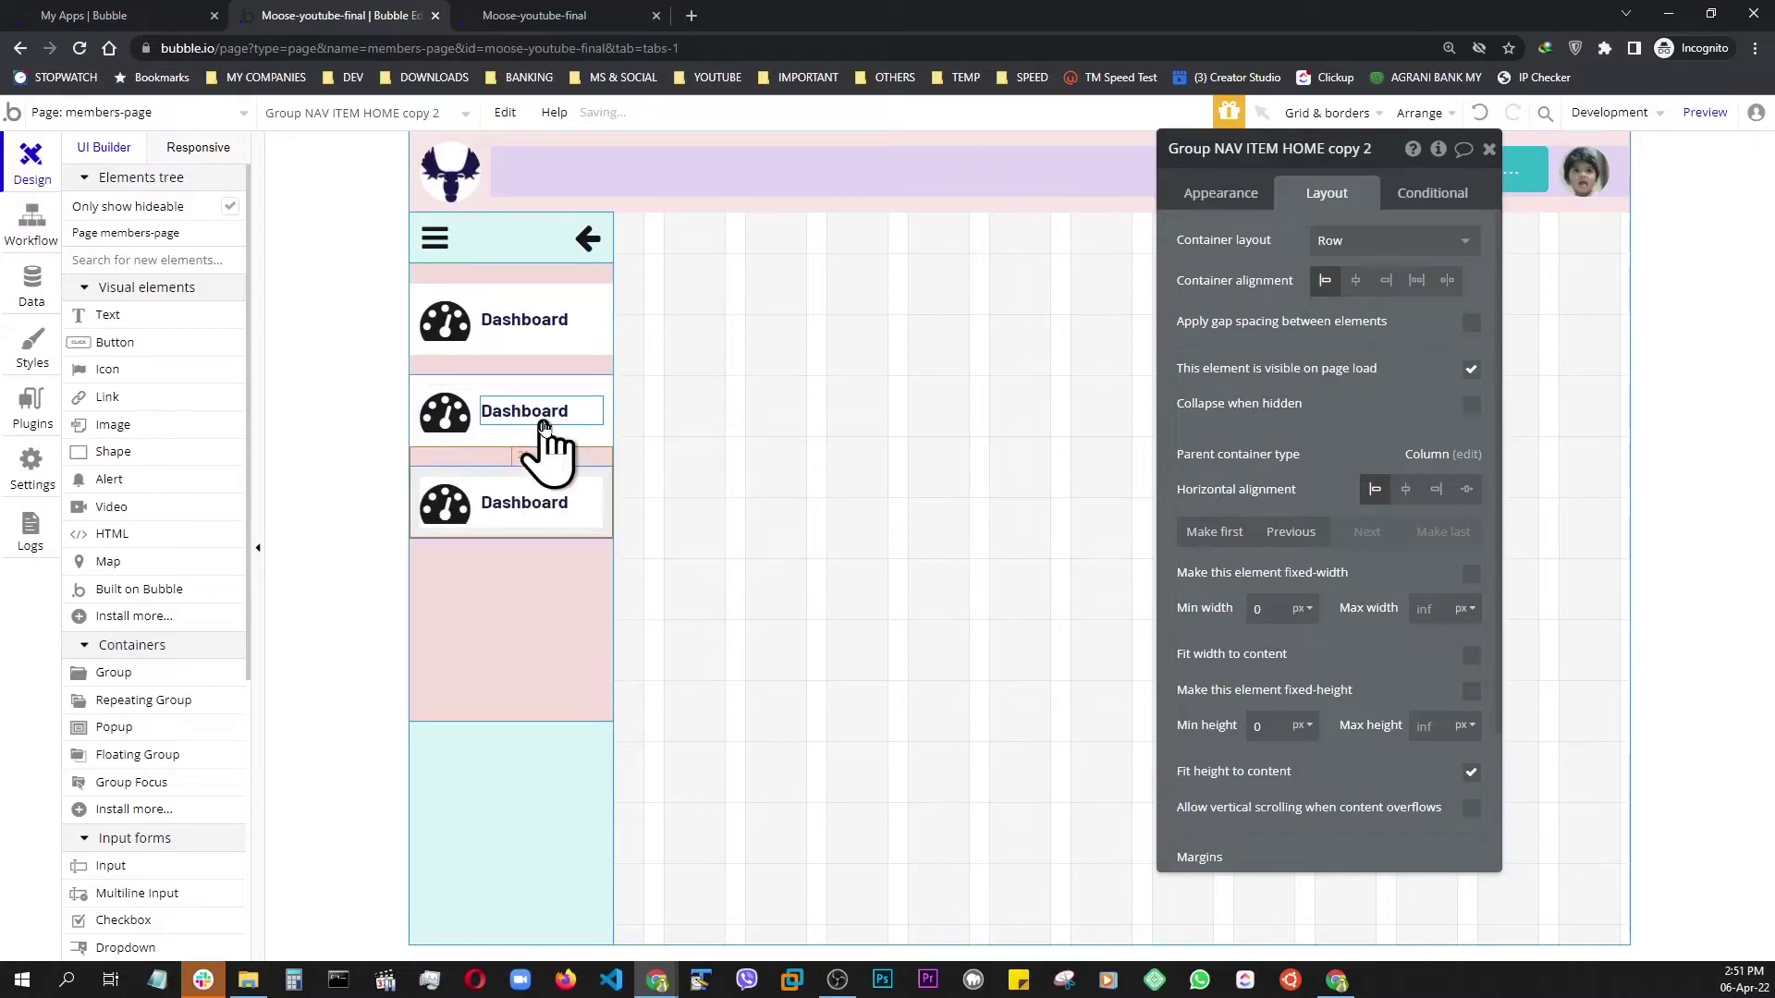
pyautogui.hotkey('ctrl', 'd')
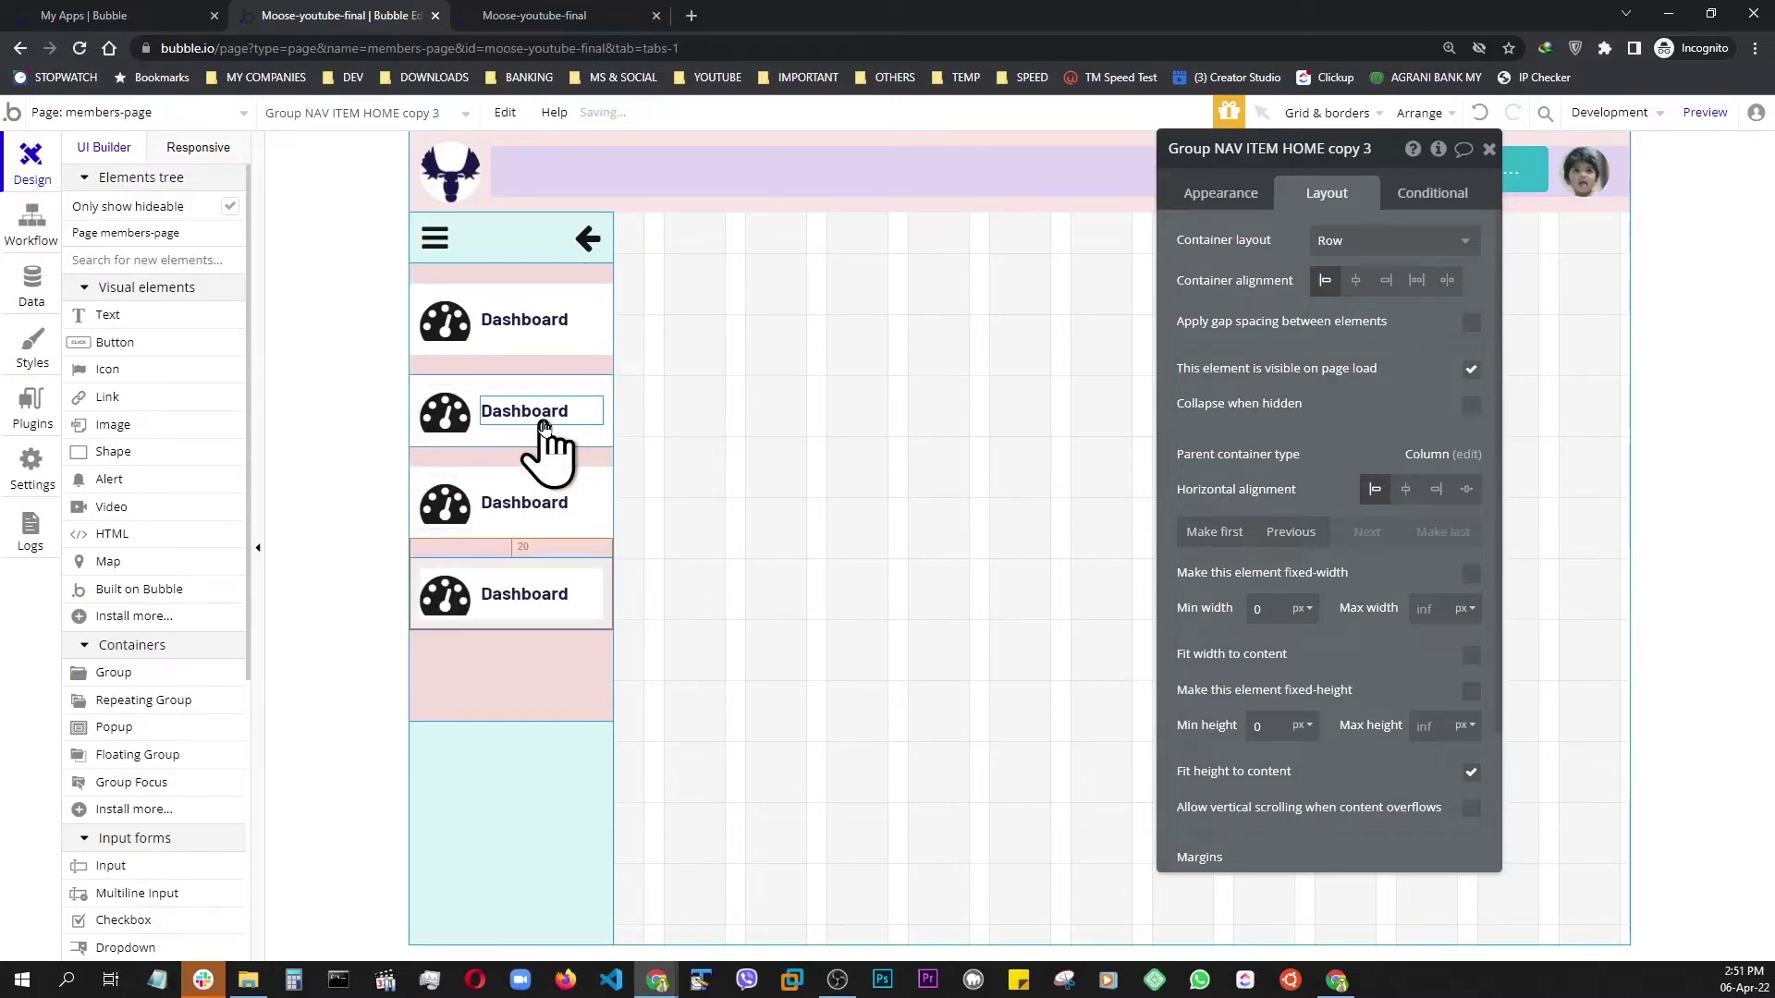
# - Change the second menu item's icon to fa-bar-chart and replace its Dashboard text with Analytics
pyautogui.moveTo(544, 427); pyautogui.dragTo(445, 418)
pyautogui.click(444, 416)
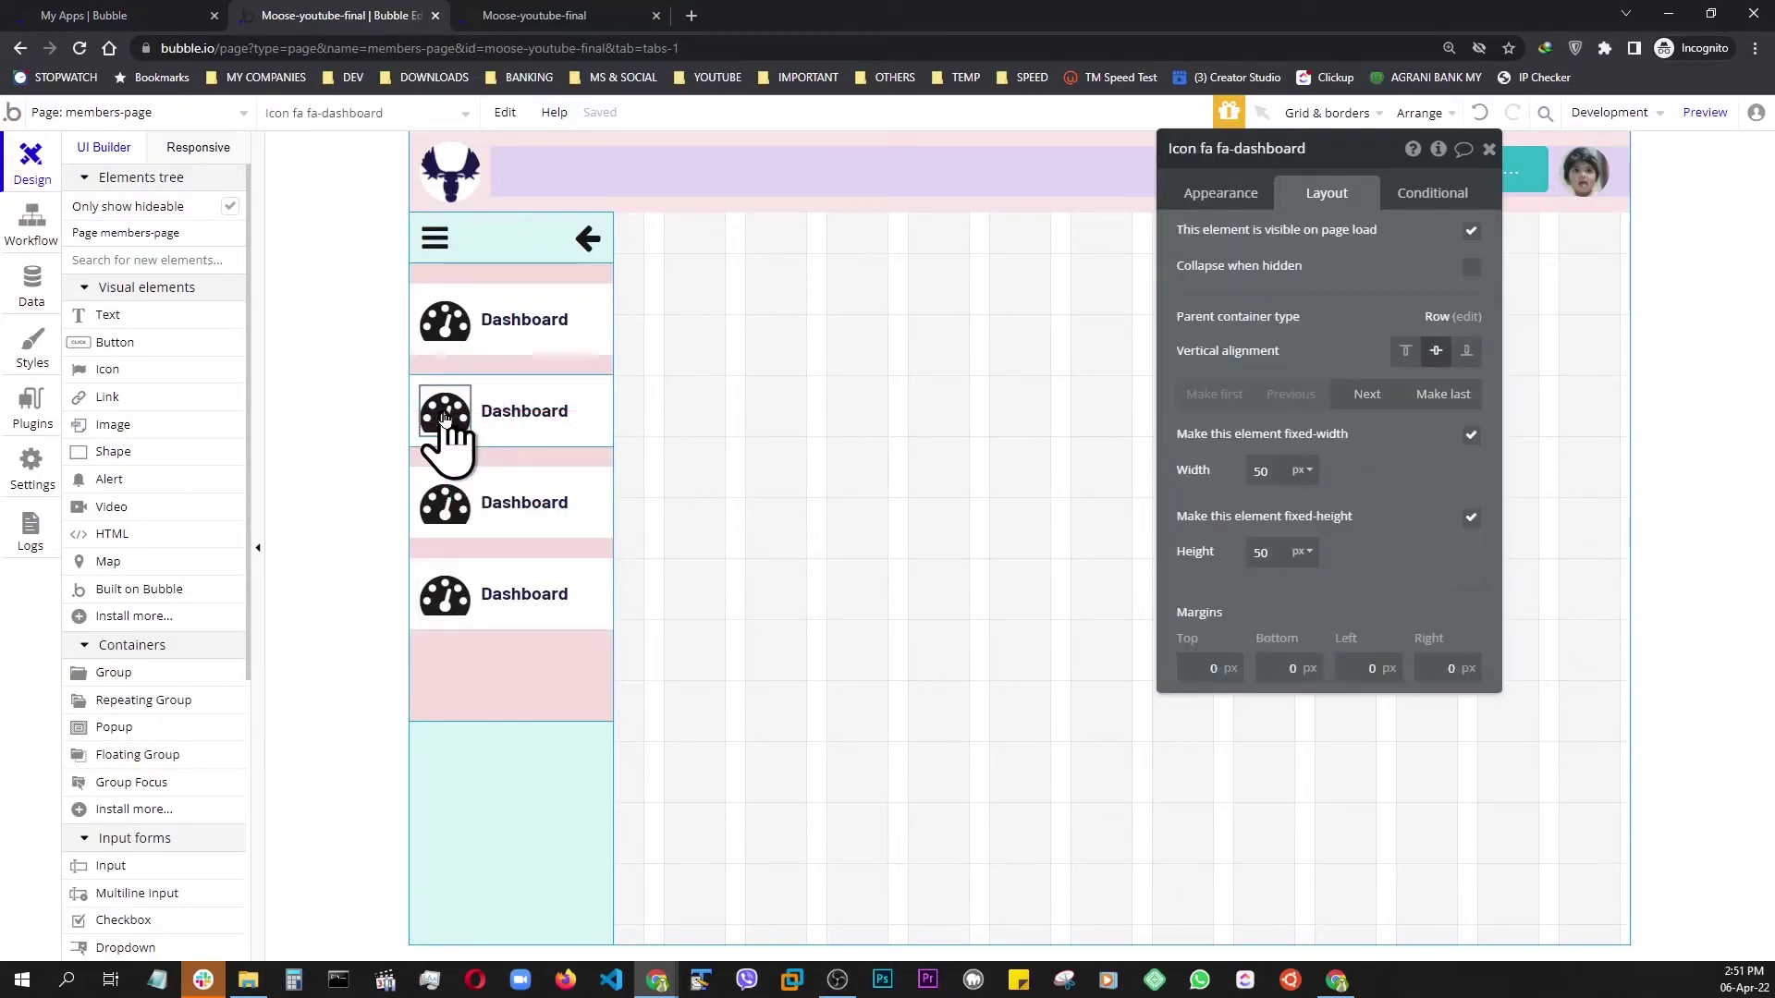
pyautogui.click(1216, 194)
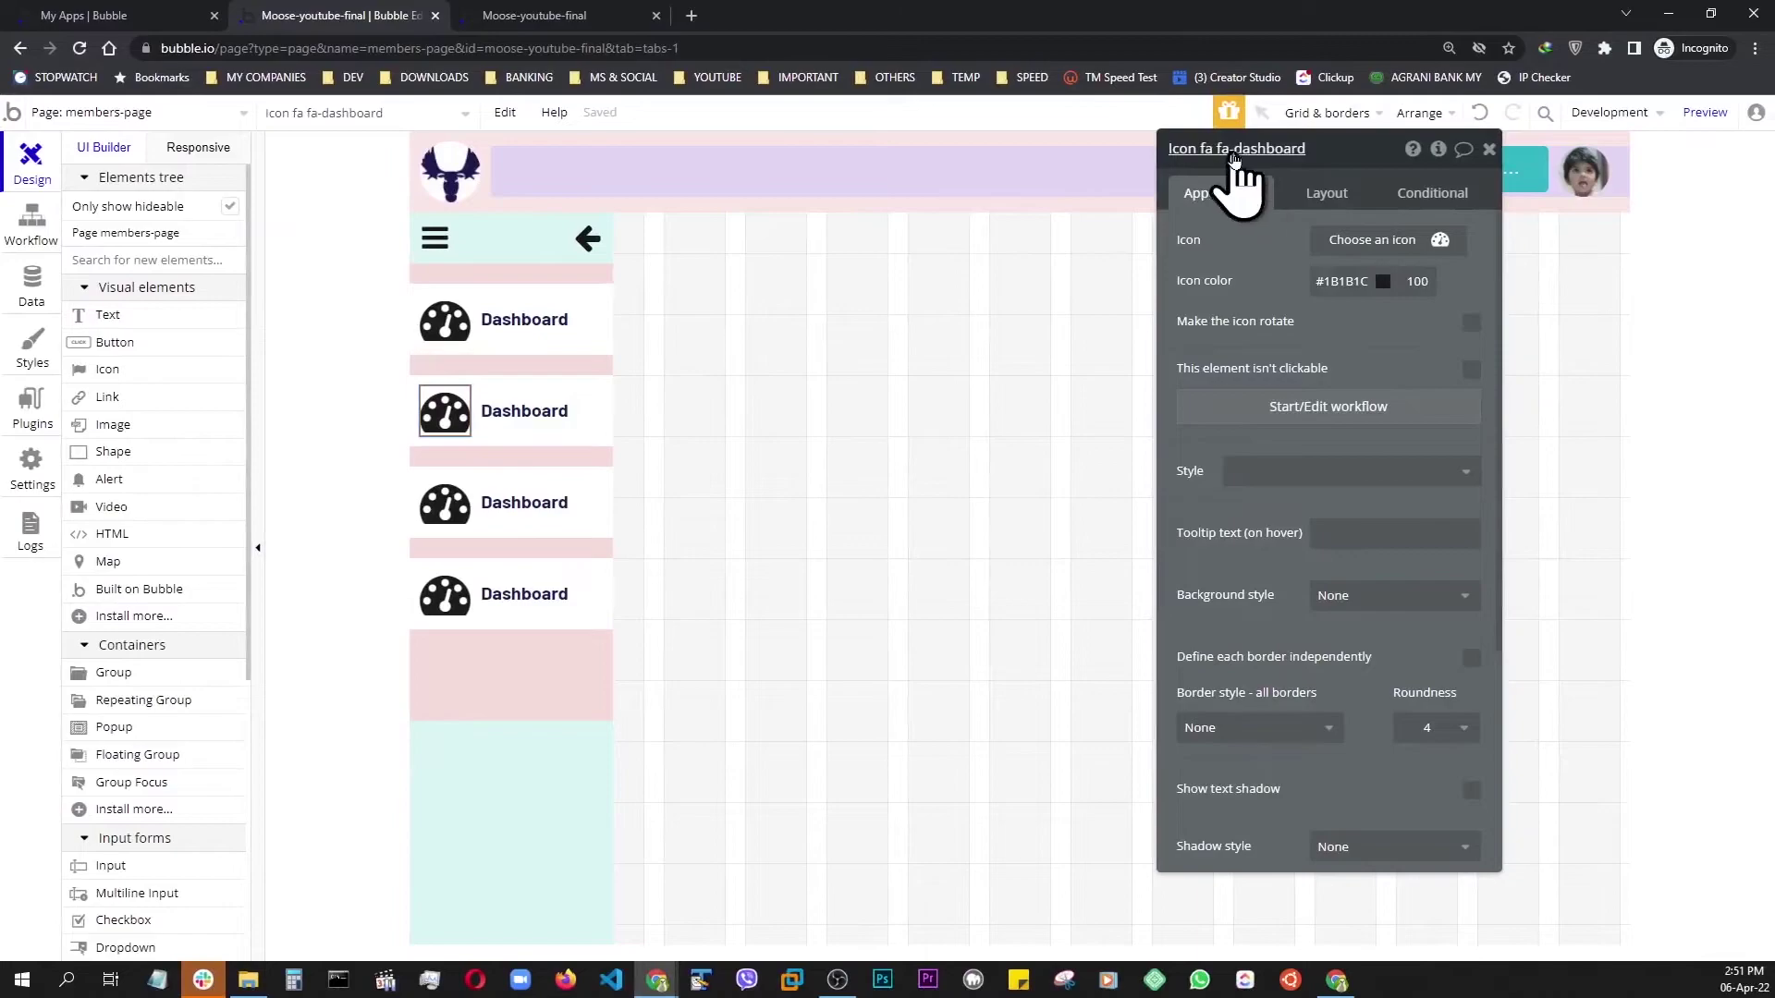
pyautogui.click(1433, 240)
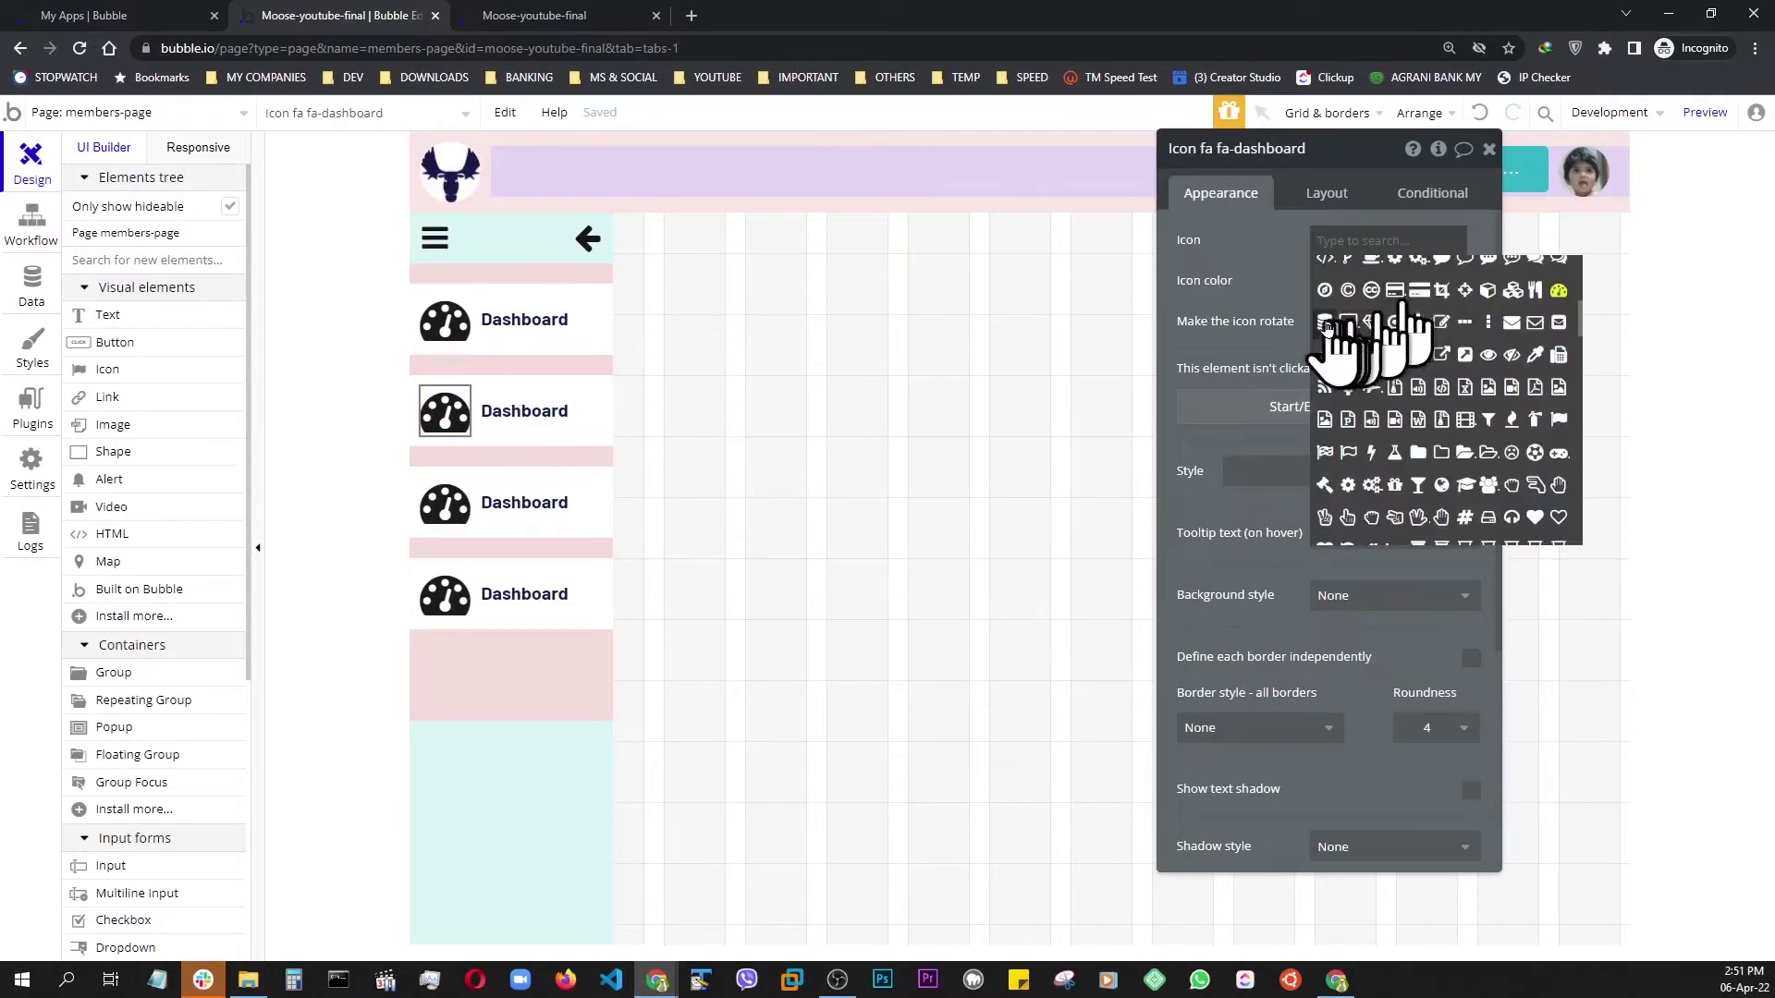
pyautogui.write('bar')
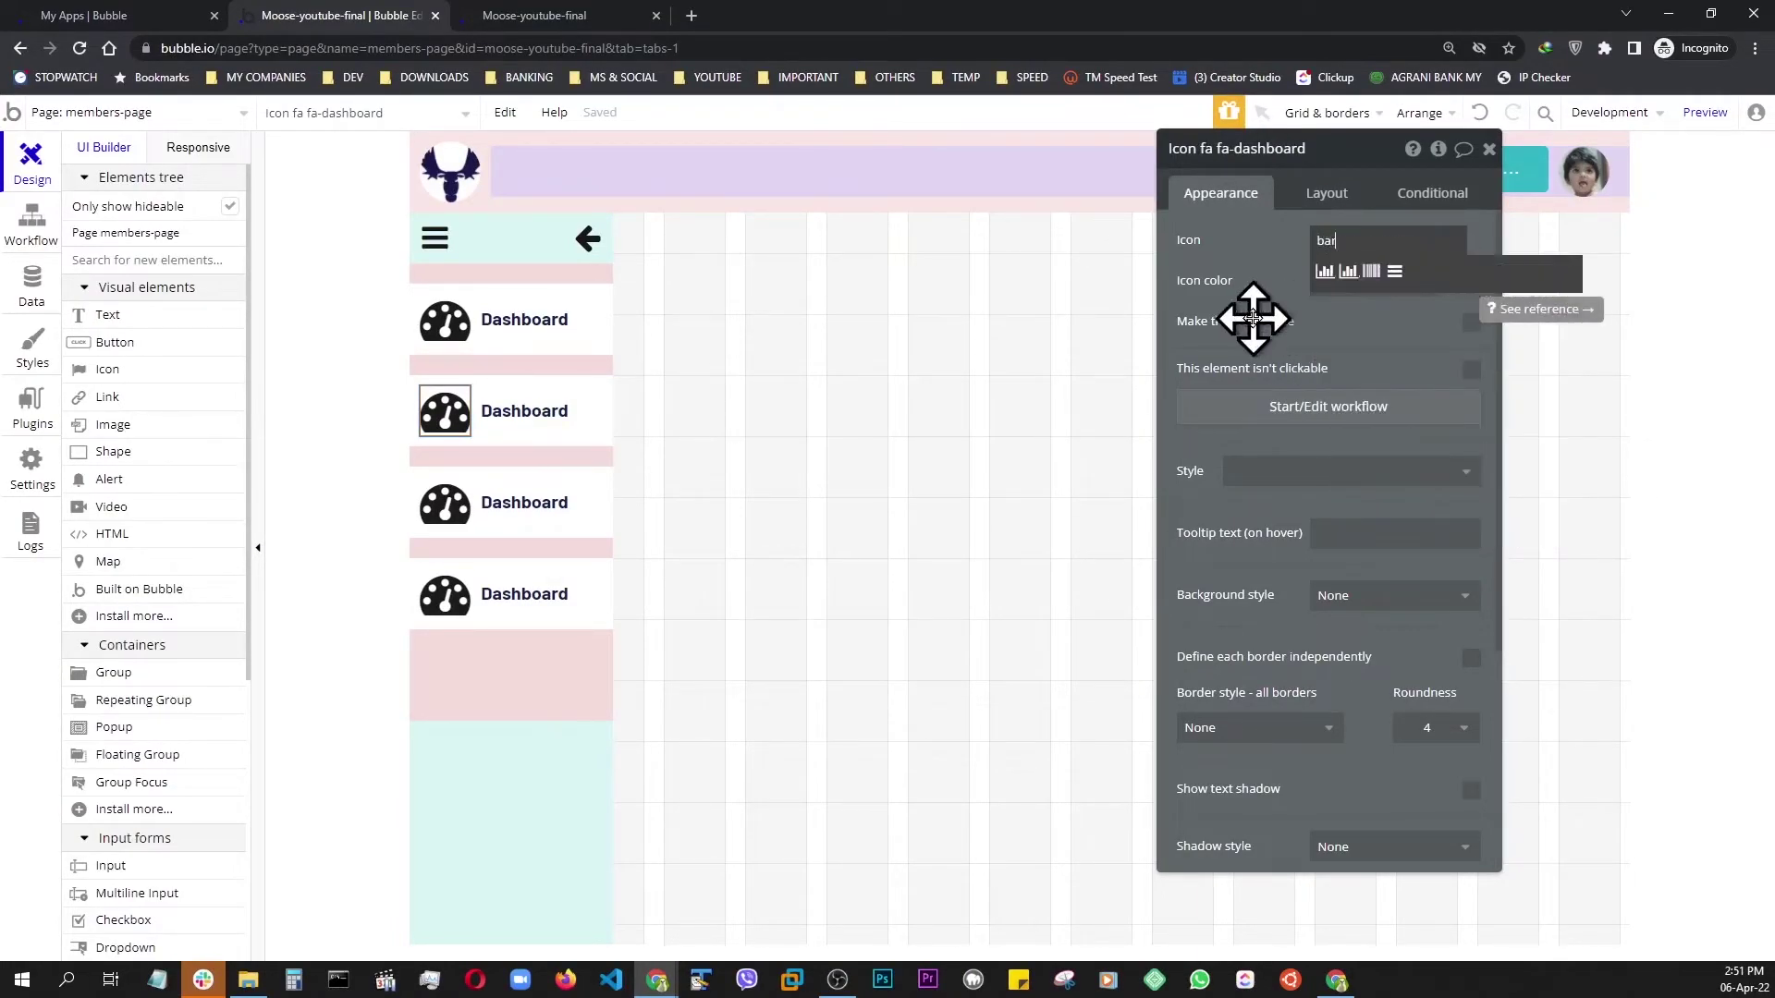
pyautogui.click(1325, 272)
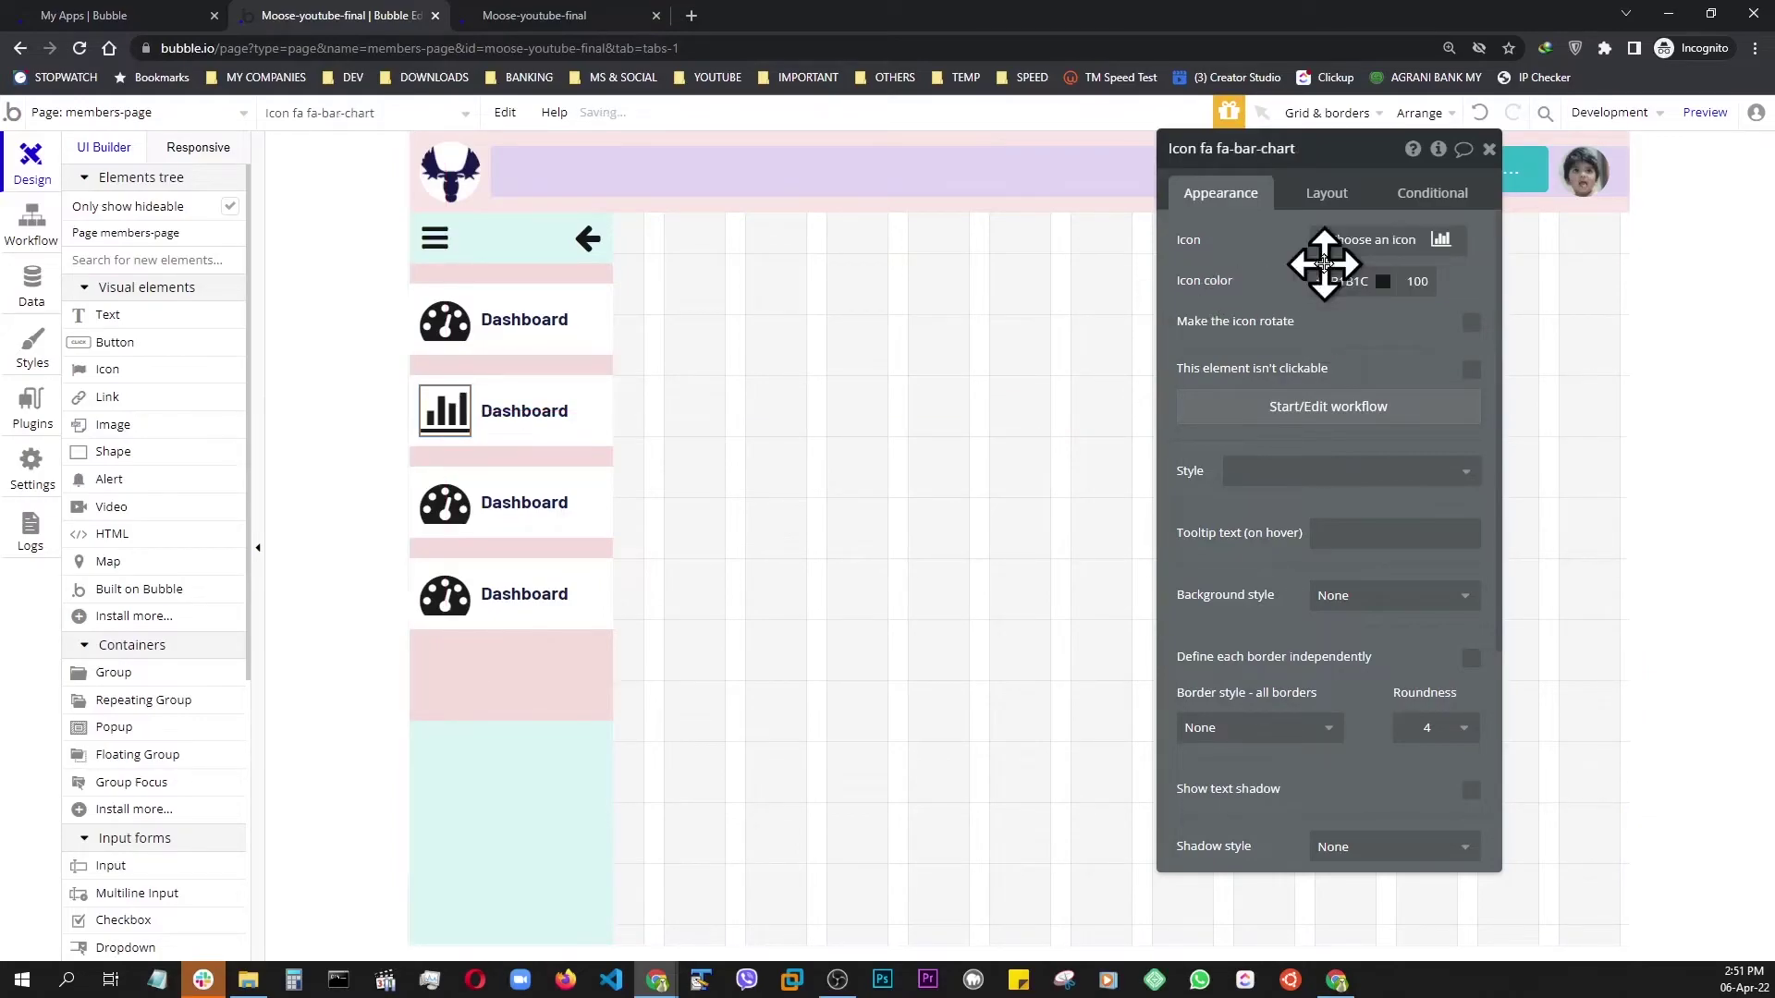
pyautogui.click(551, 407)
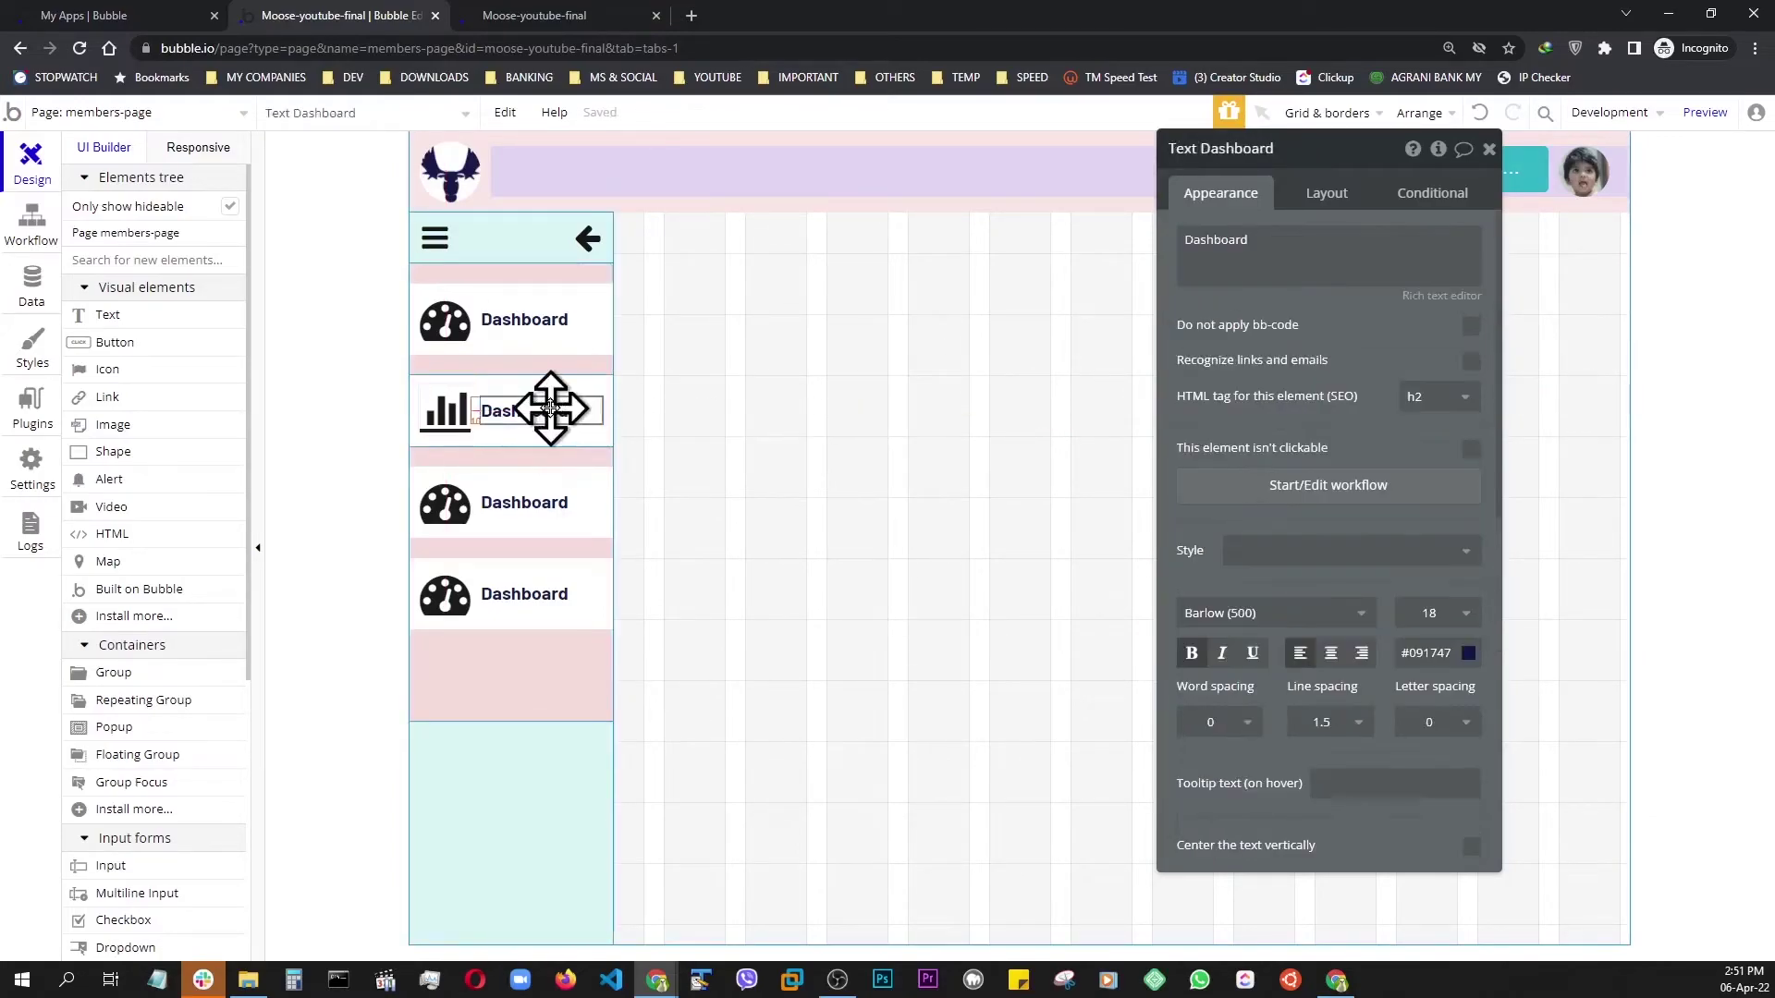
pyautogui.tripleClick(1348, 251)
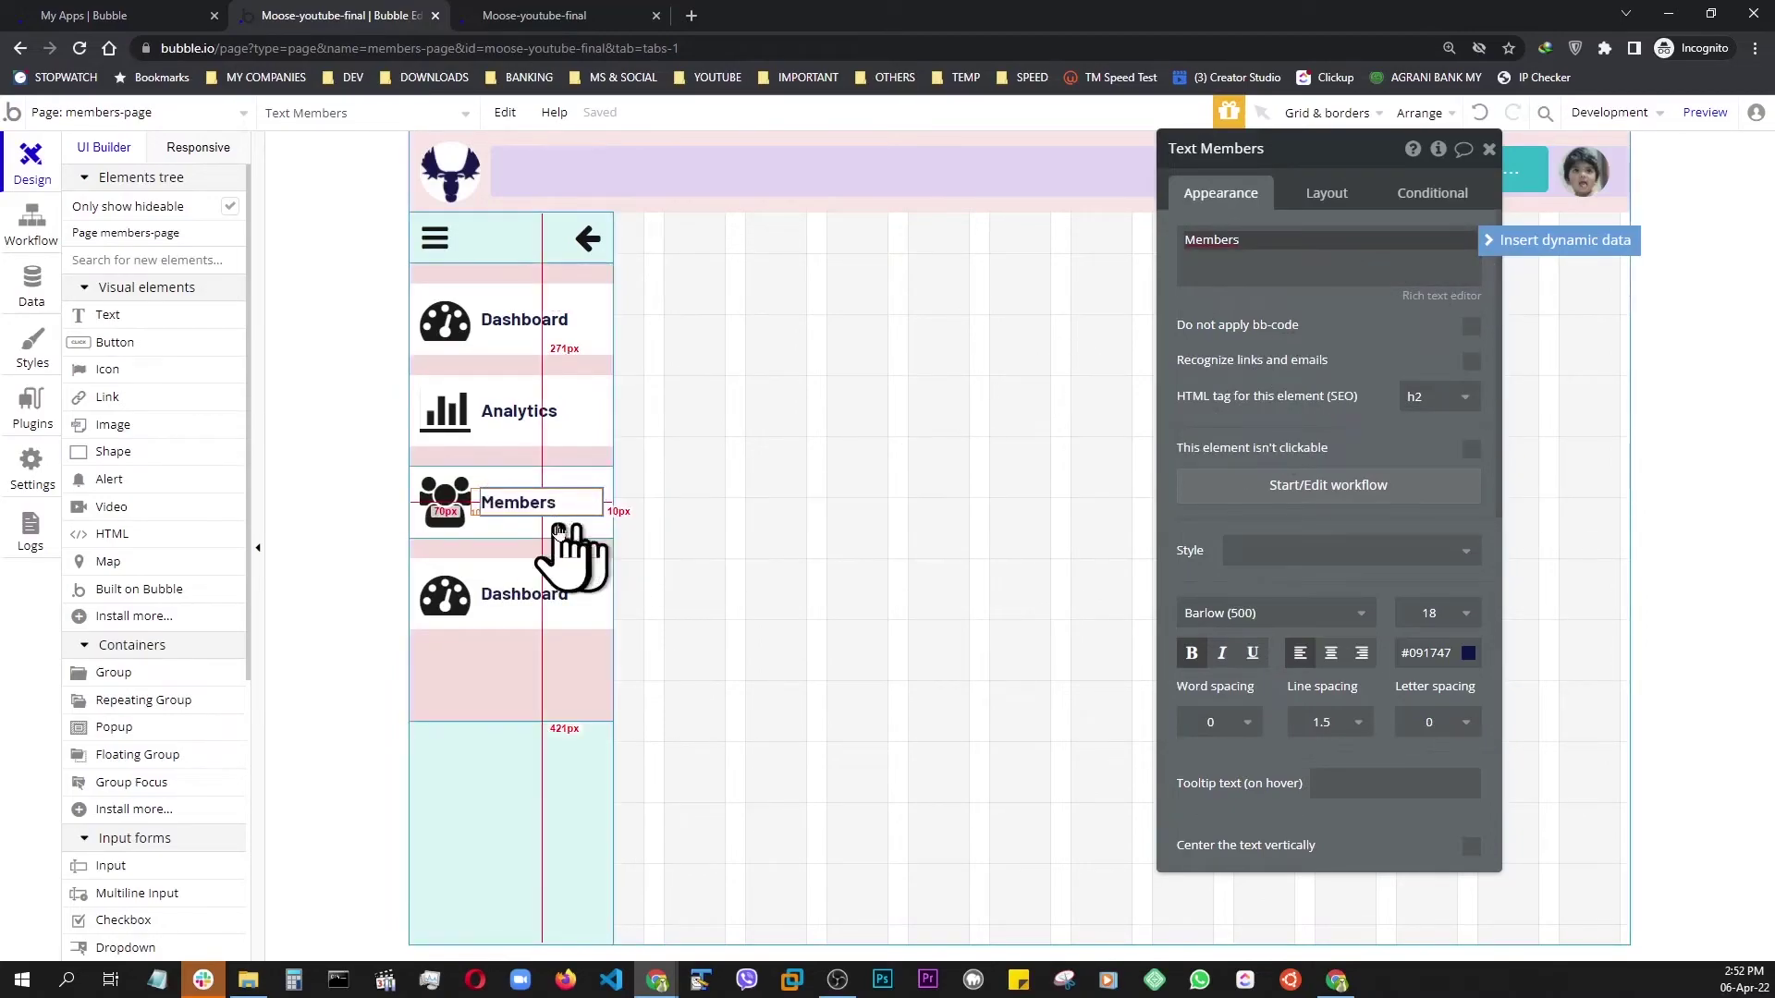
# - Set the Members text's font color to #E3e3e3
pyautogui.click(1470, 652)
pyautogui.write('#BCBEC')
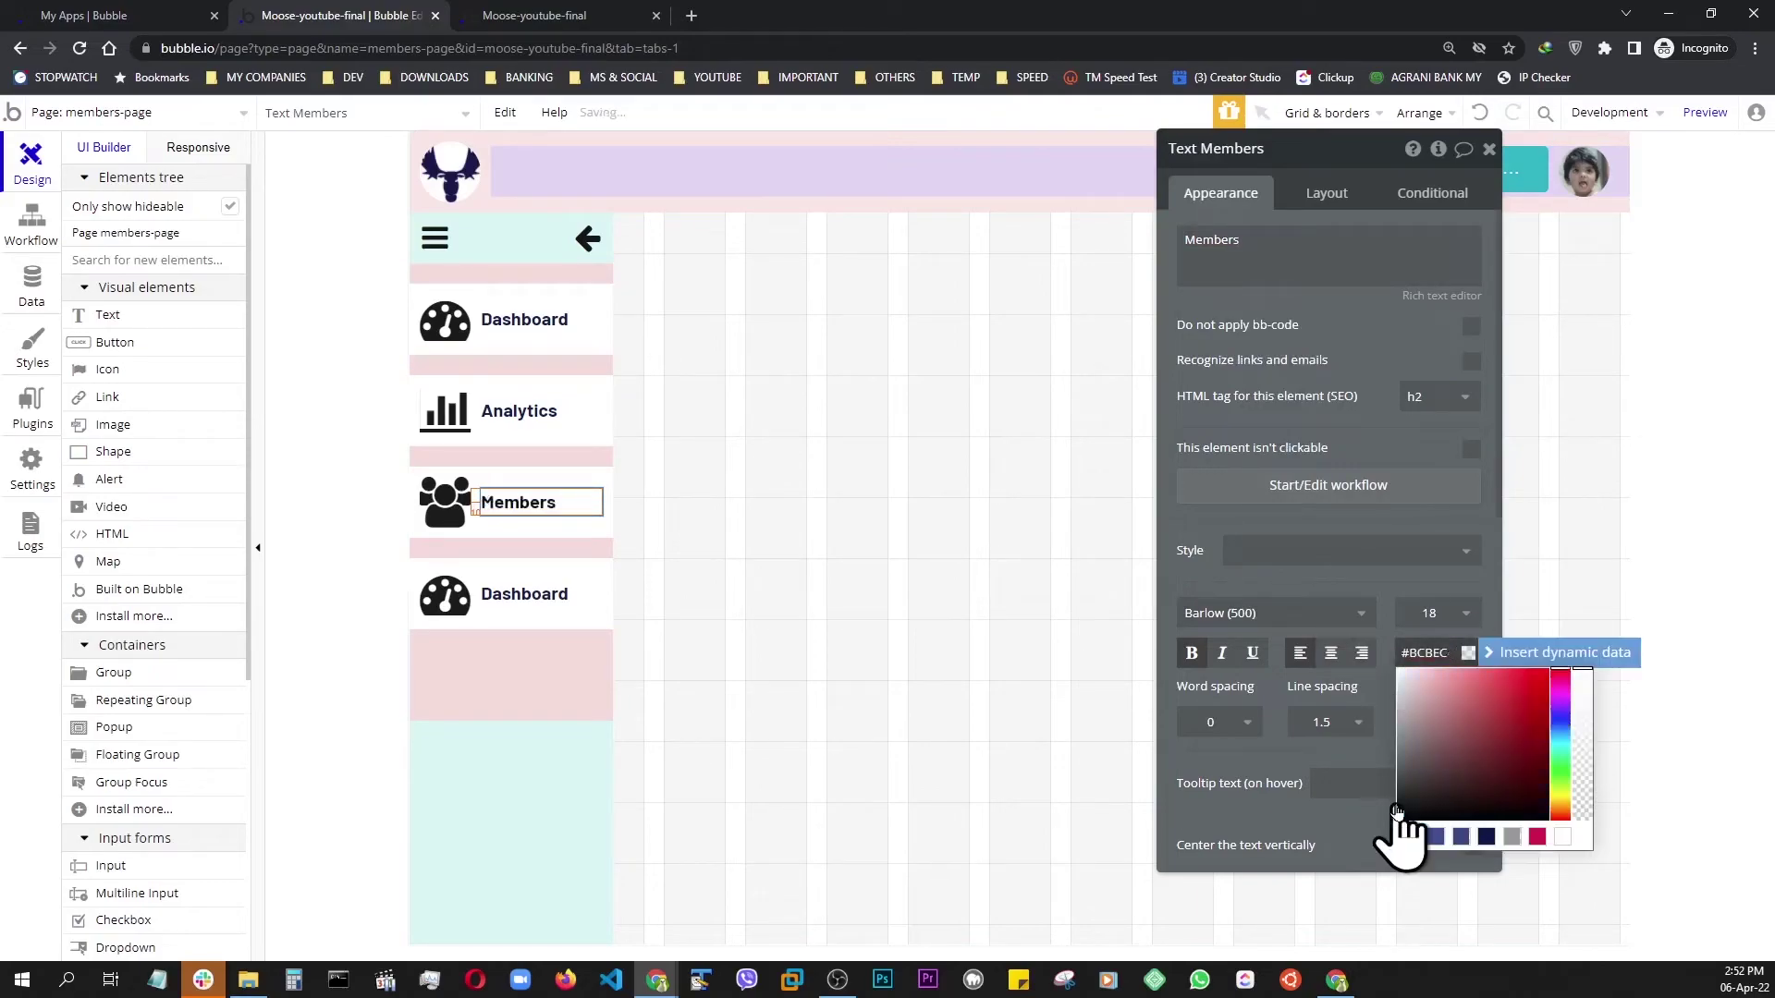
pyautogui.press('BackSpace')
pyautogui.press('BackSpace')
pyautogui.write('E3e3e3')
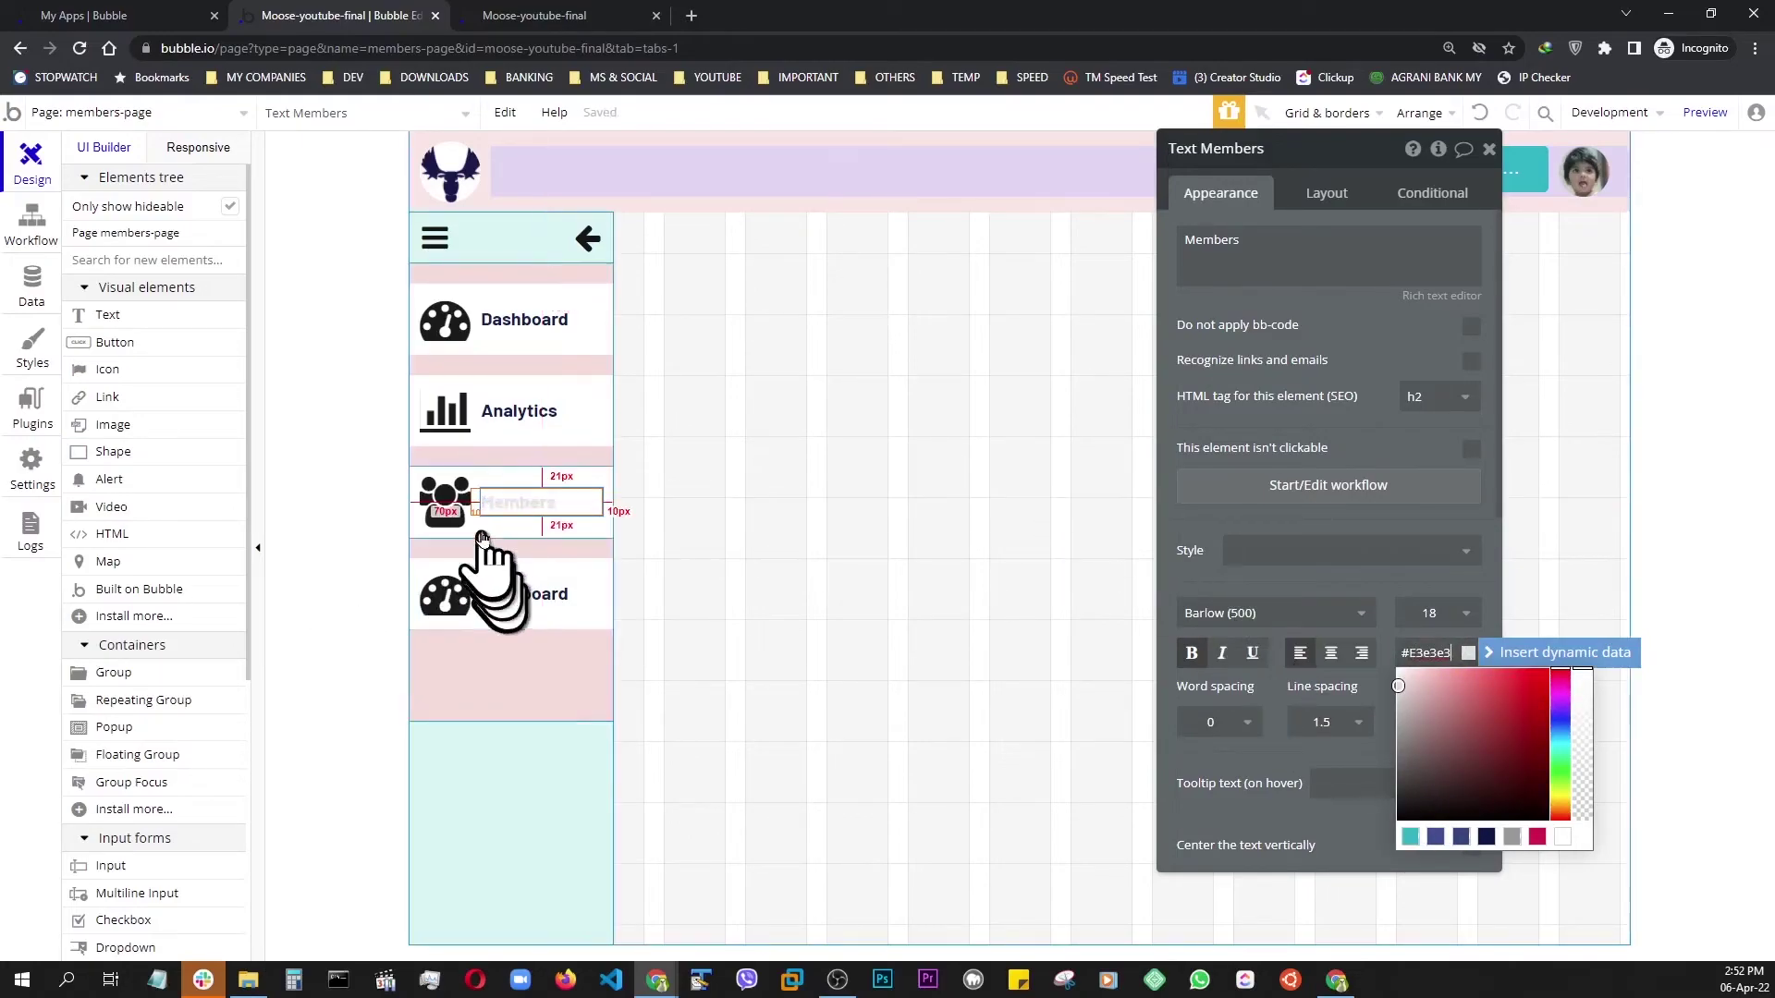
# - Set the users icon's color in the Members menu item to #E3e3e3
pyautogui.click(440, 522)
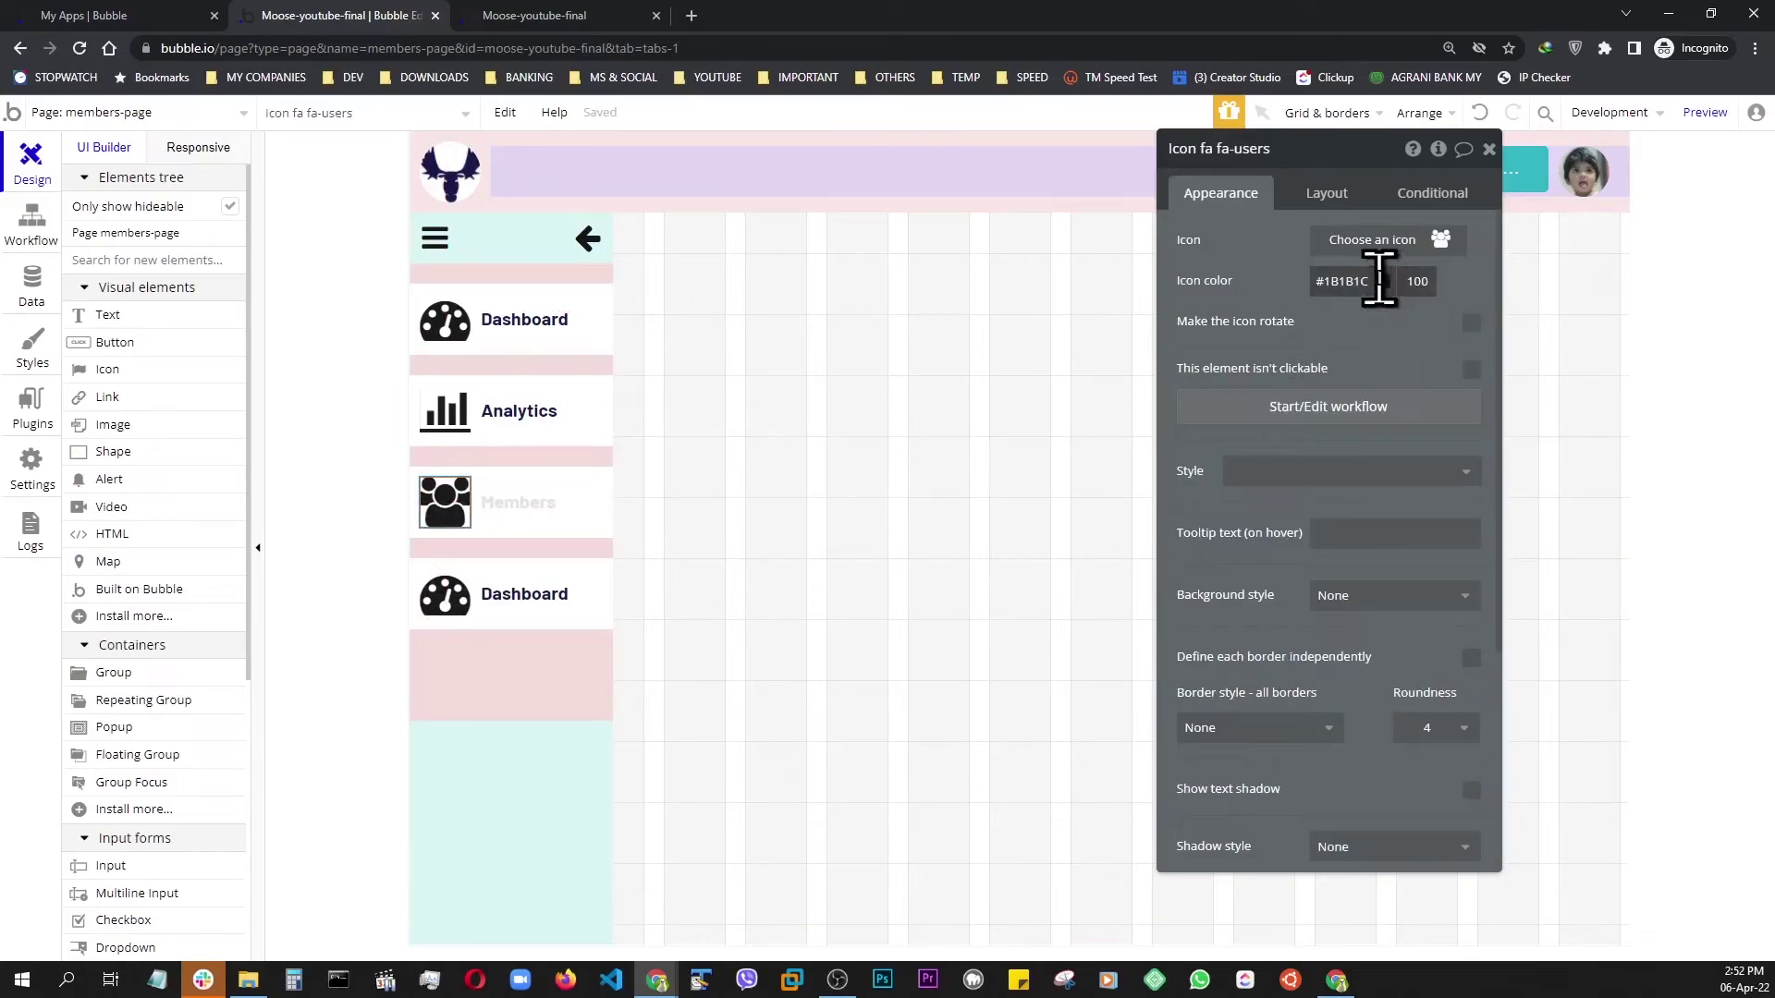
pyautogui.click(1378, 280)
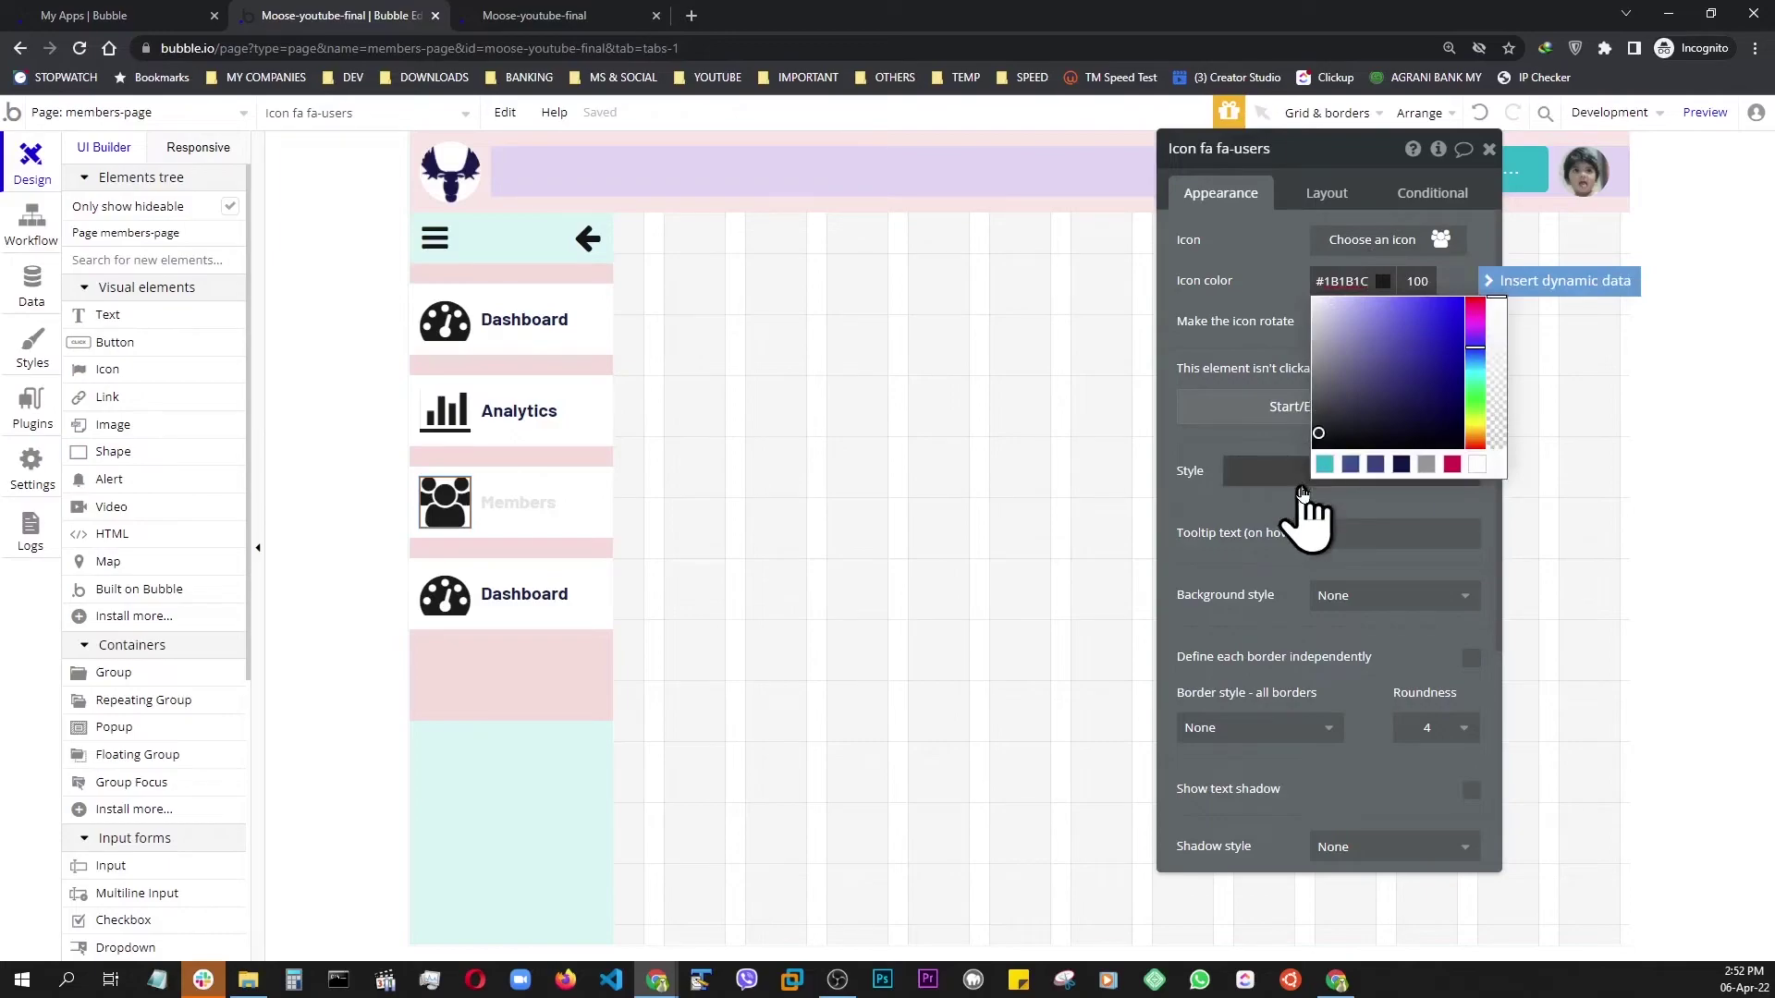
pyautogui.press('BackSpace')
pyautogui.press('BackSpace')
pyautogui.press('BackSpace')
pyautogui.press('BackSpace')
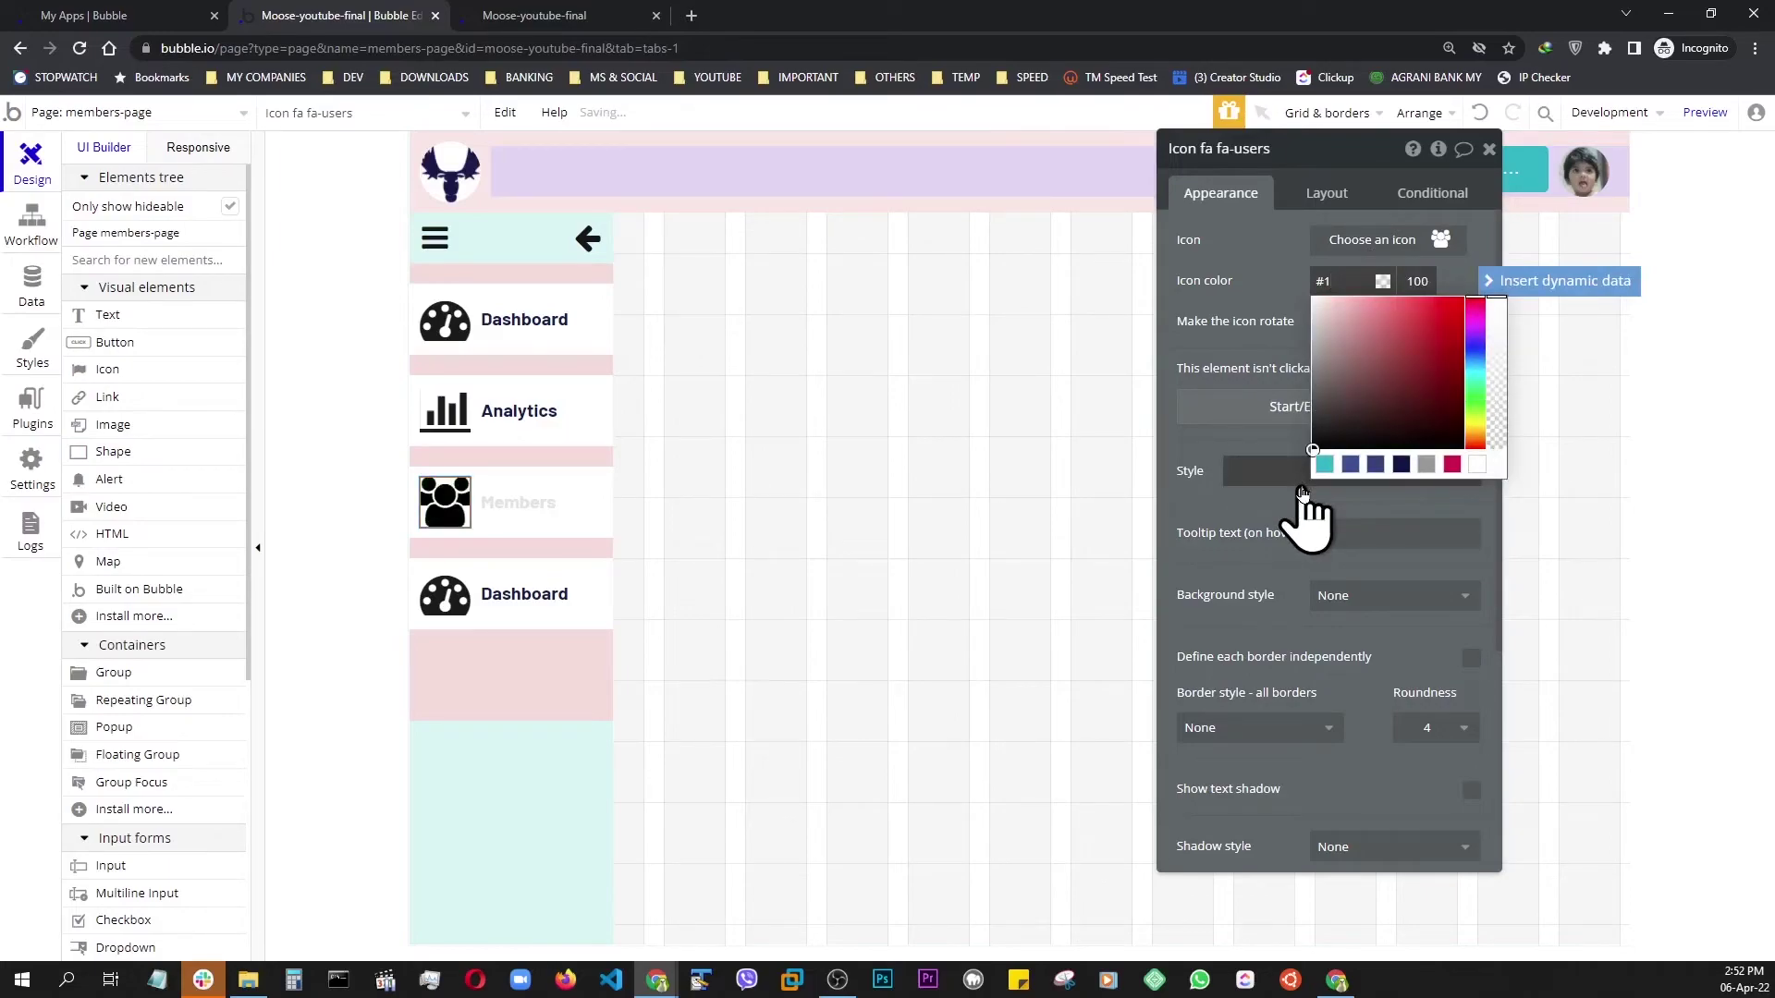
pyautogui.write('E3e3e3')
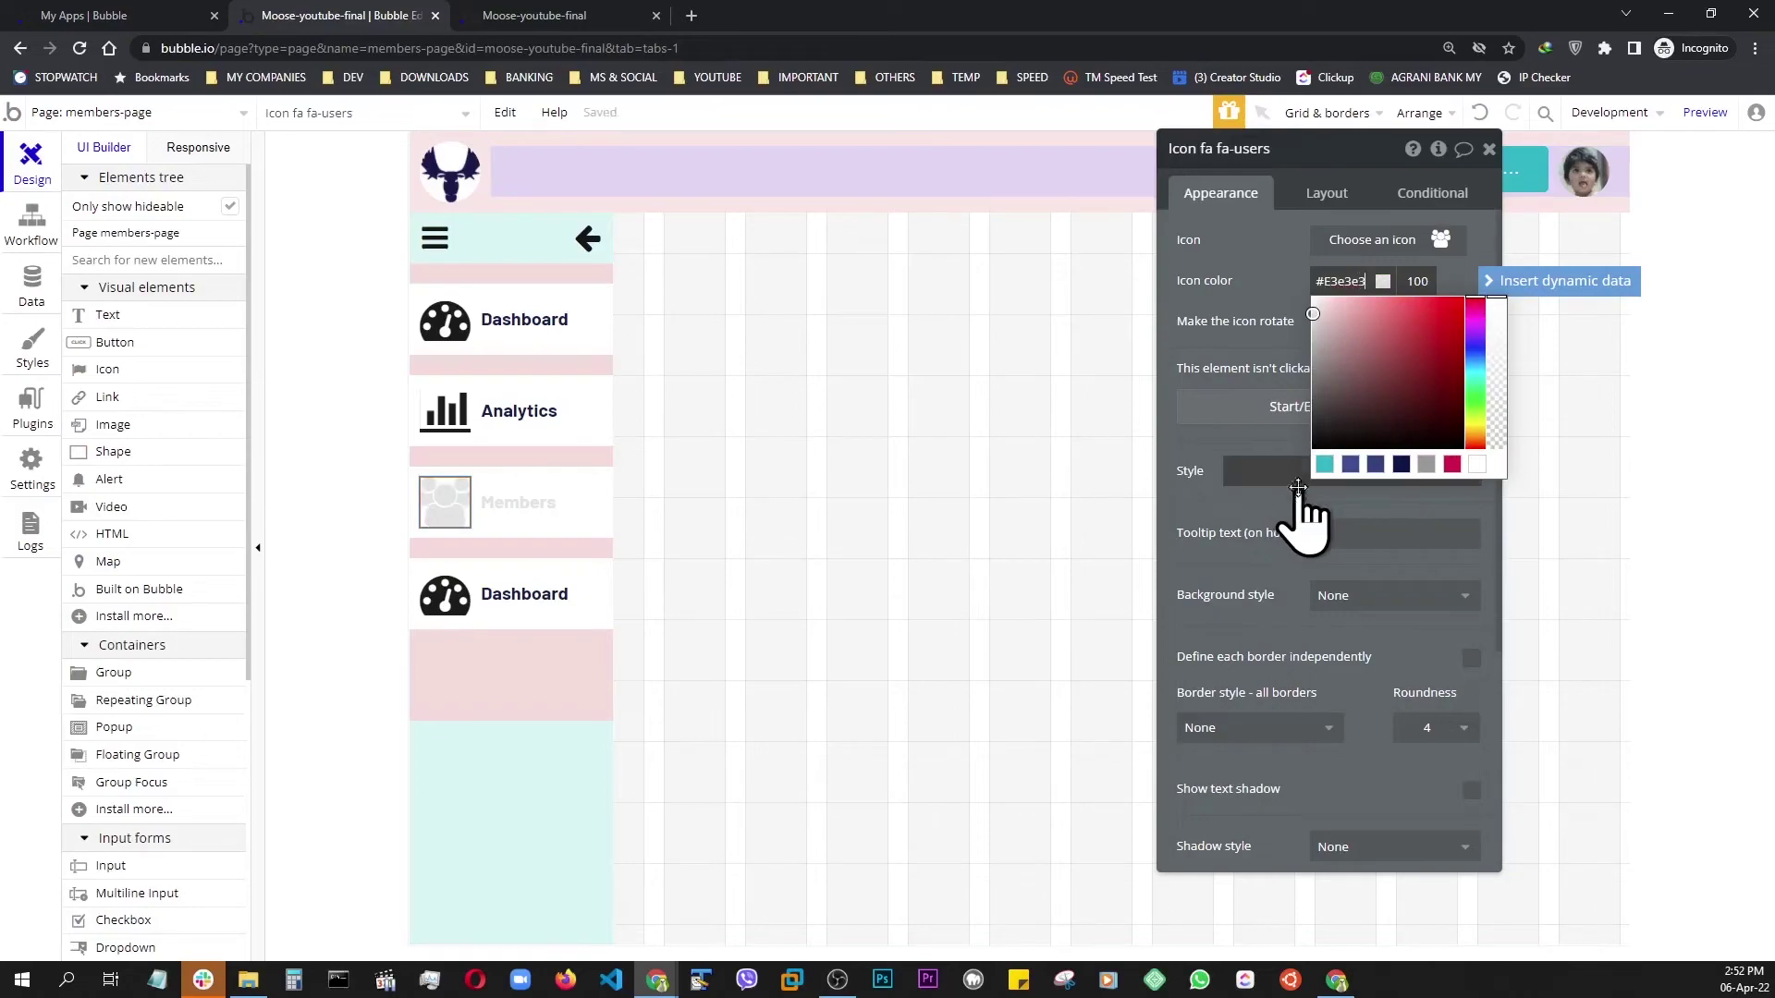
# - Give the Members menu item group a near-black flat background color and preview the page
pyautogui.click(537, 537)
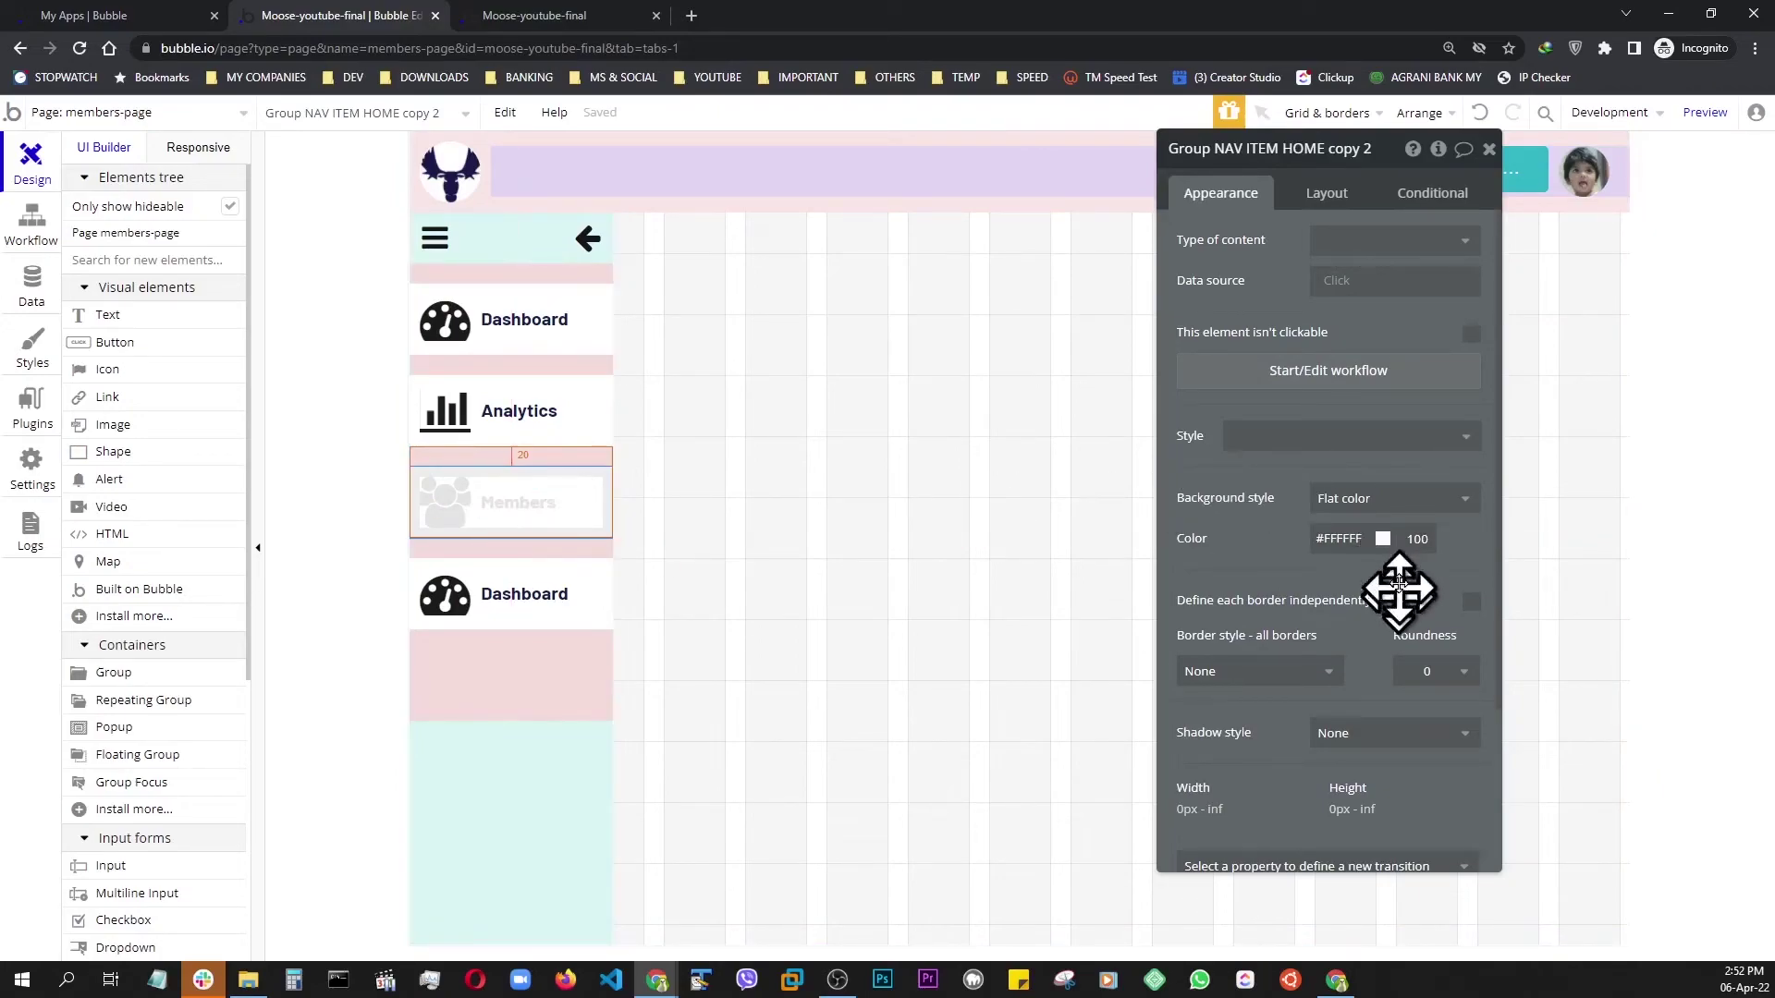
pyautogui.click(1386, 542)
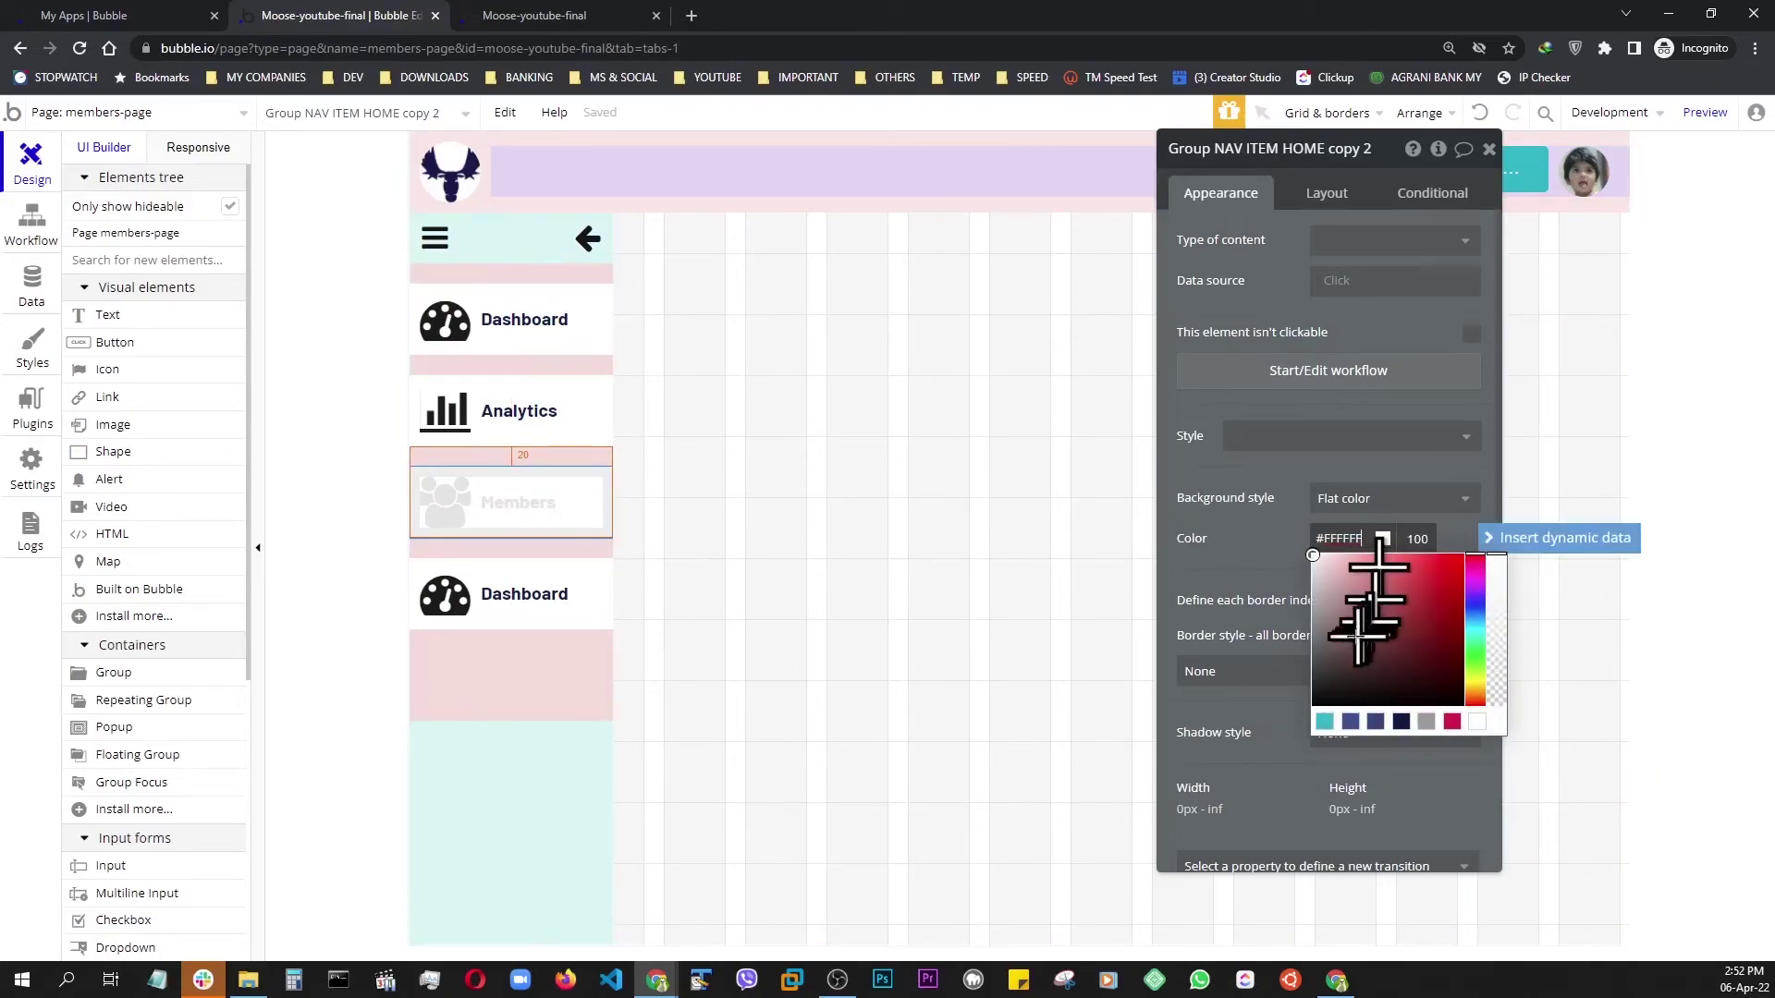
pyautogui.click(1319, 693)
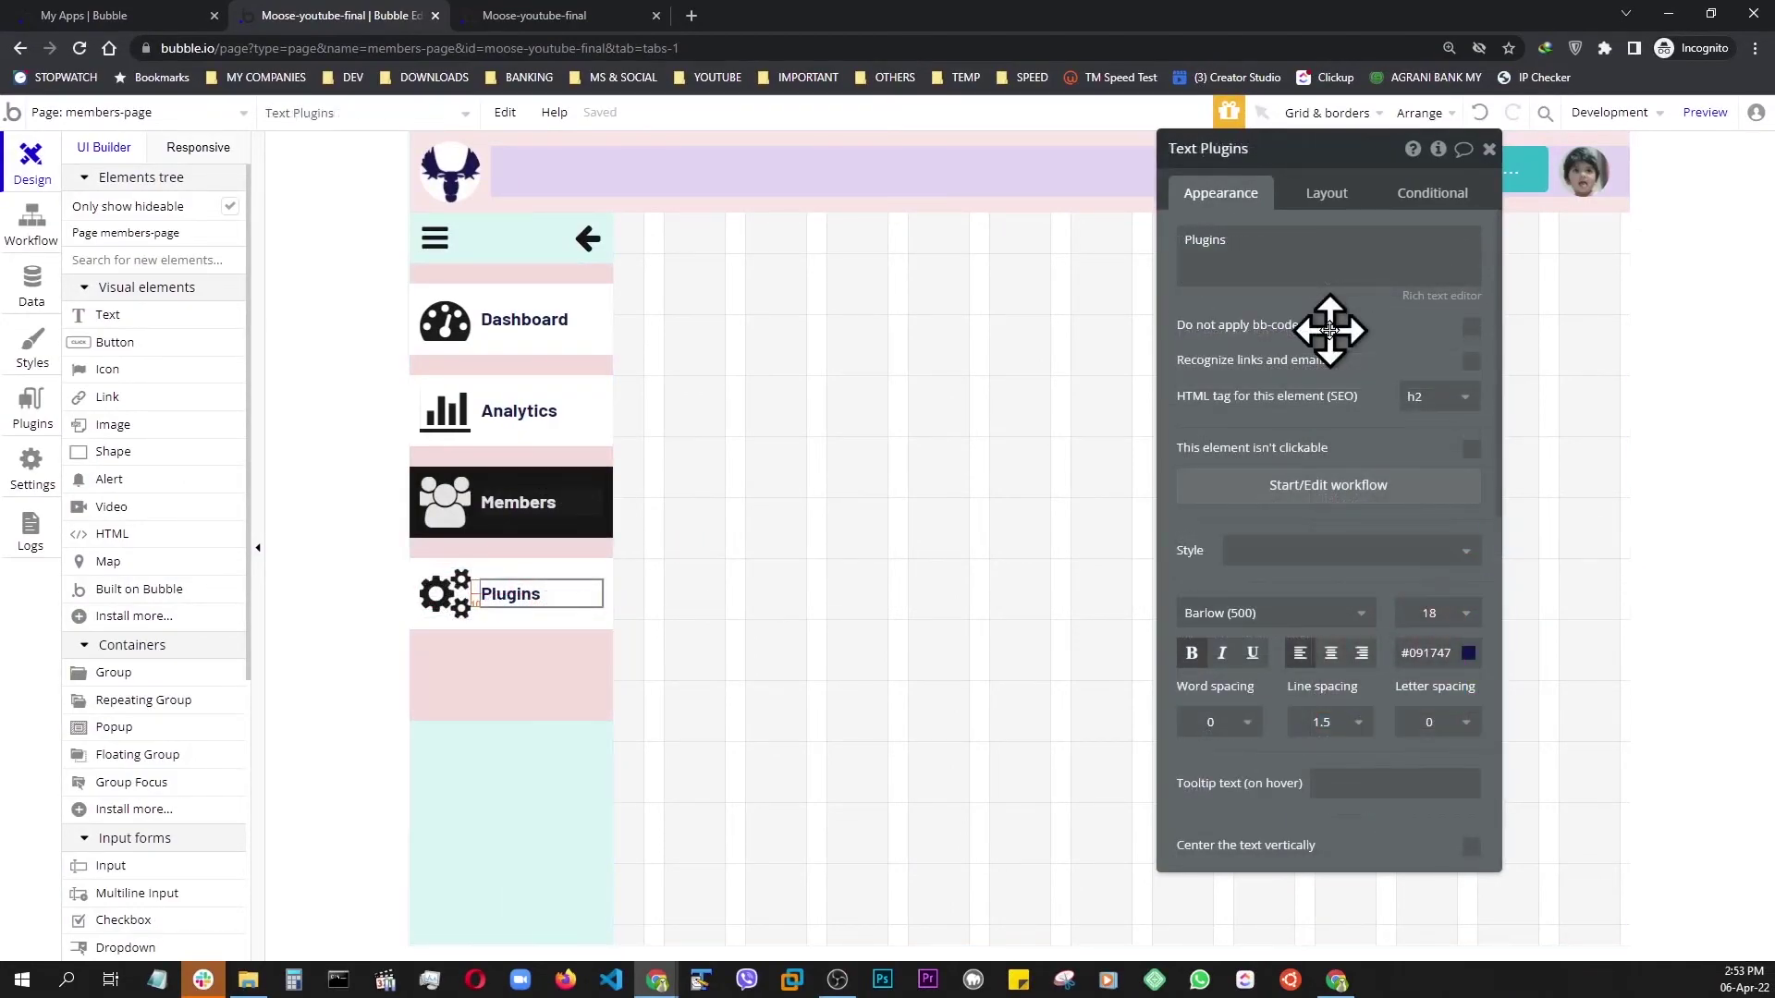
pyautogui.click(1706, 115)
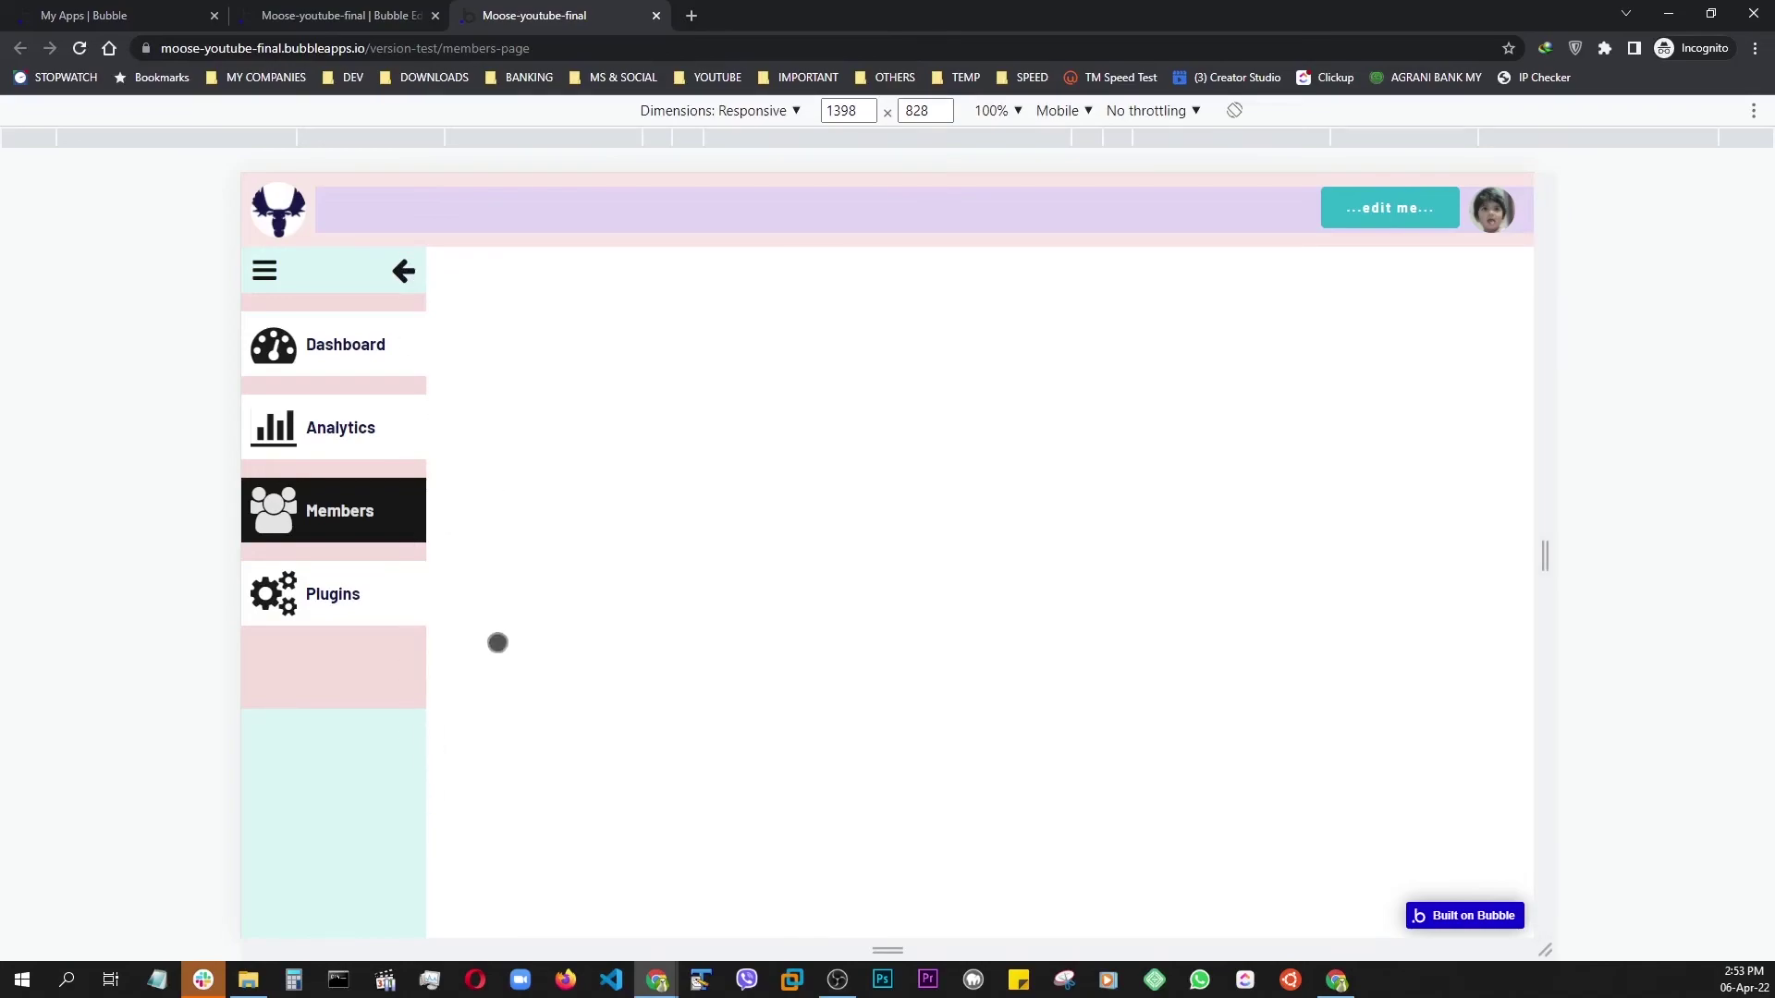
# - Copy the SIDEBAR floating group's formatting onto the NAV BOX group and preview the page
pyautogui.click(290, 14)
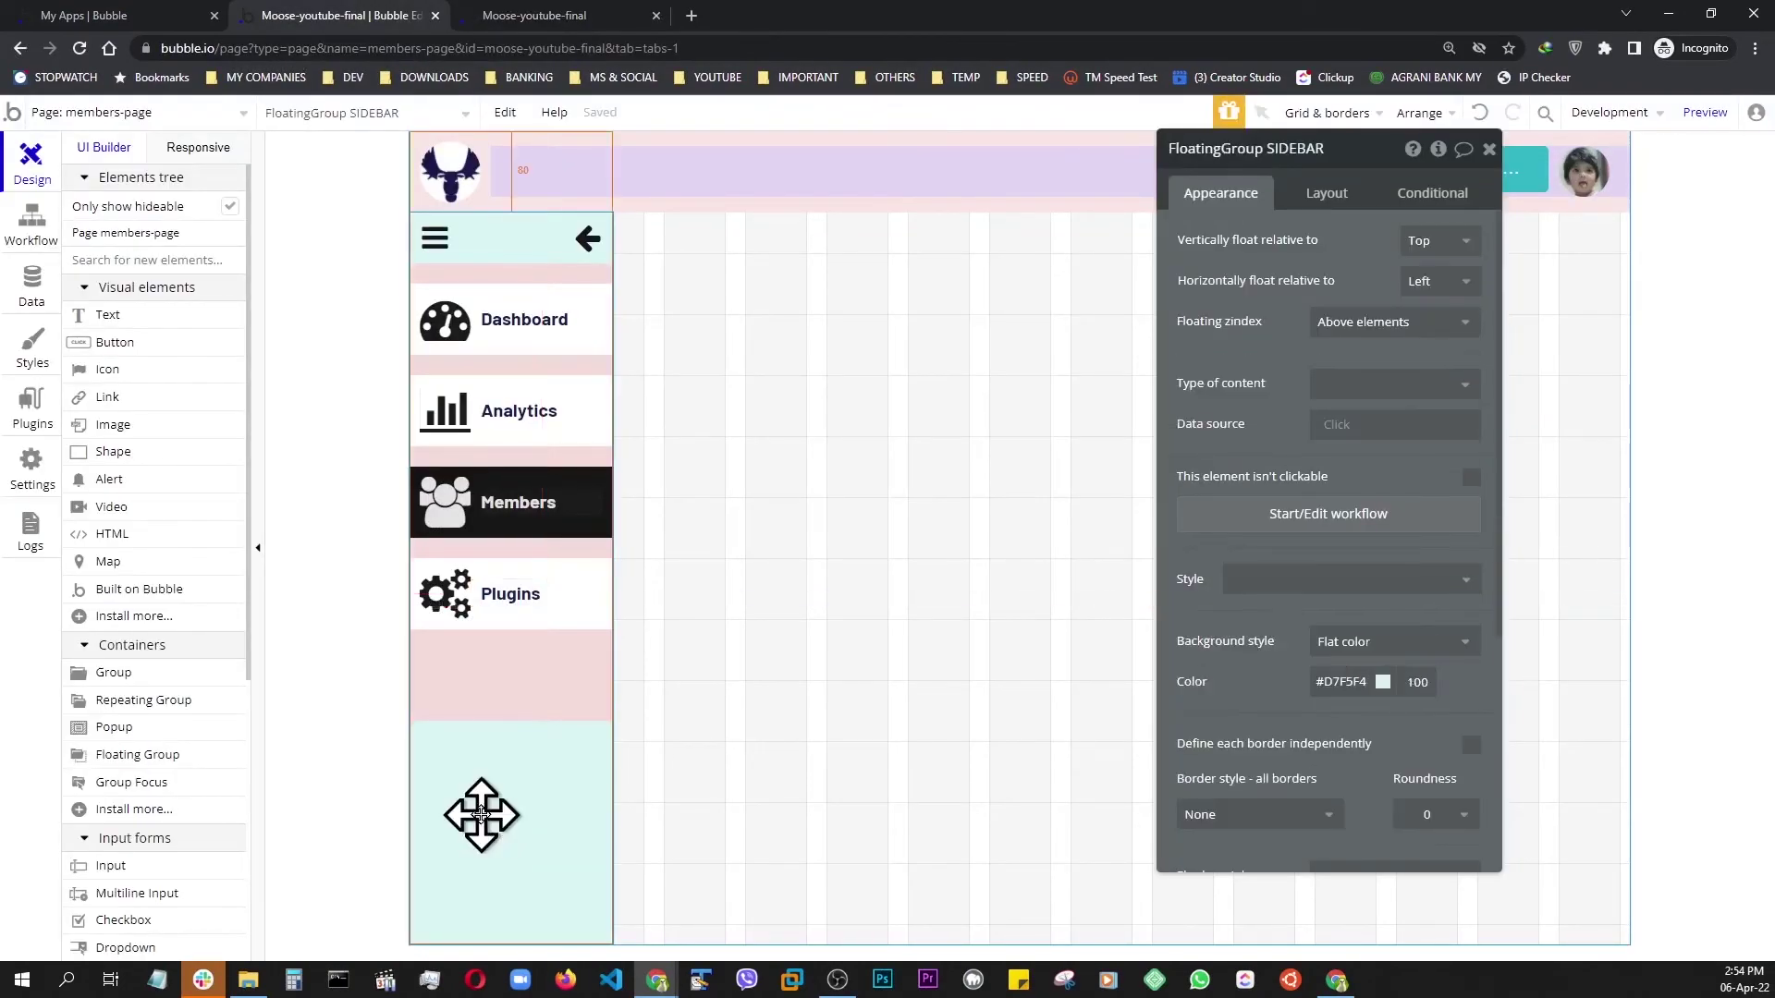
pyautogui.rightClick(481, 814)
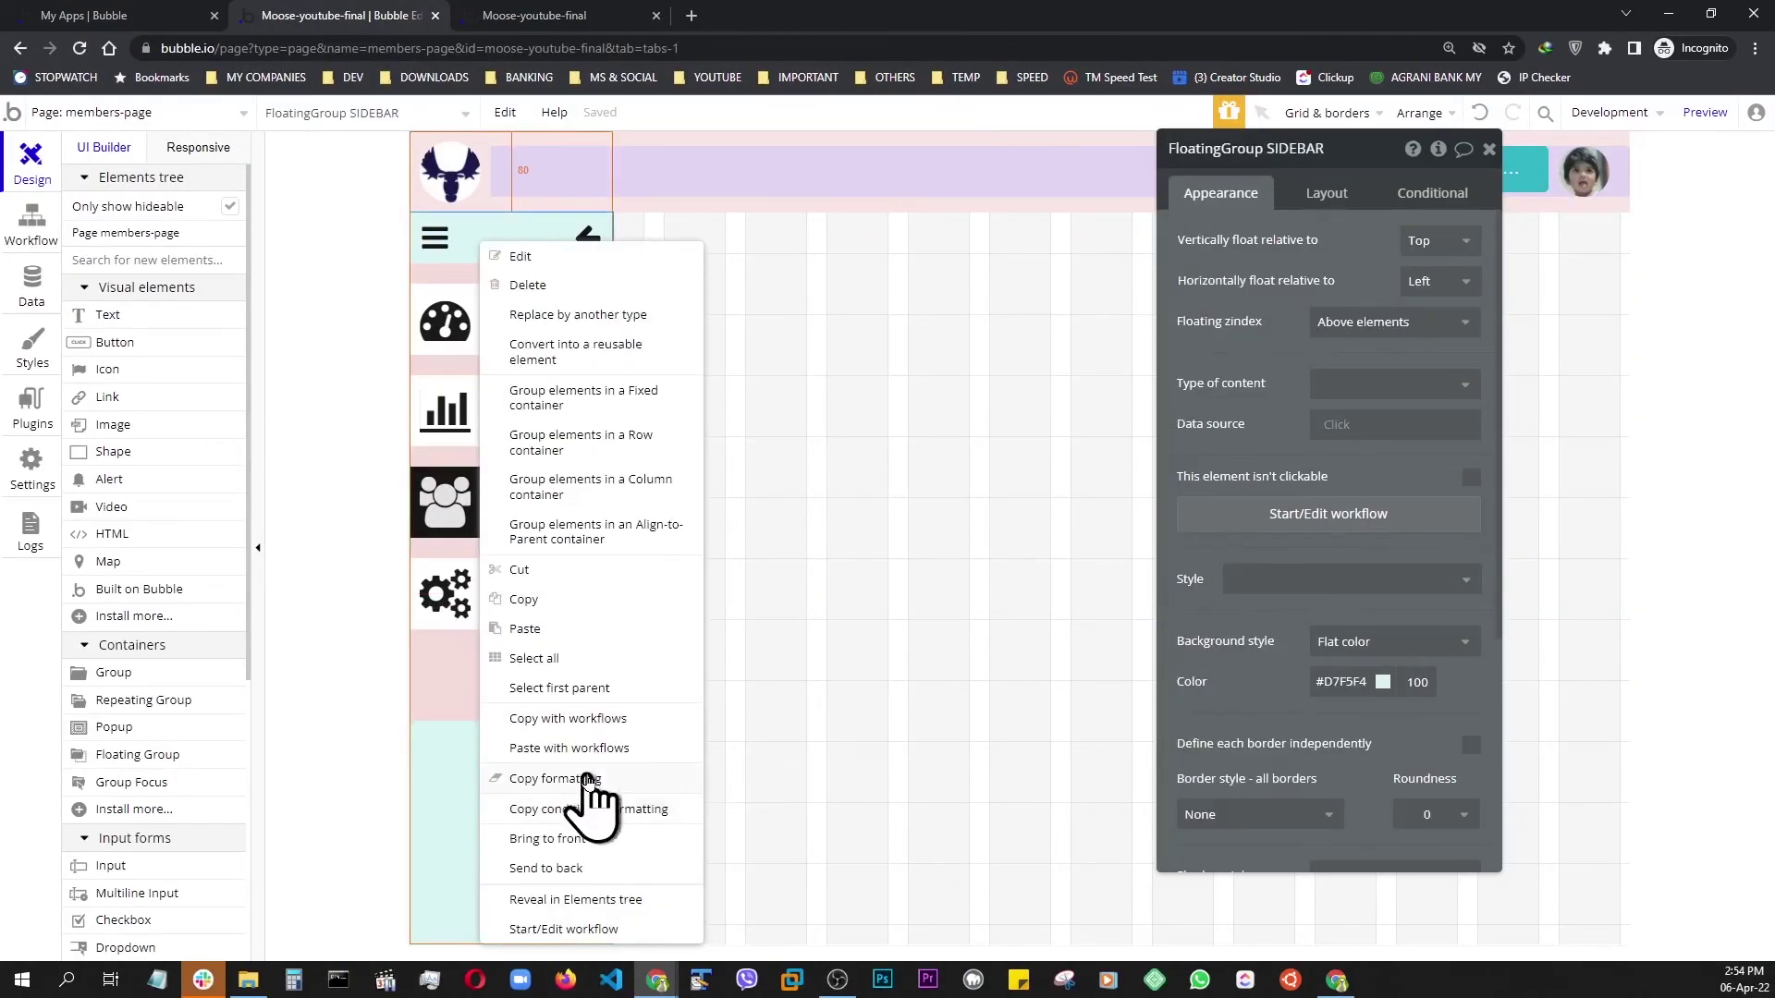
pyautogui.click(586, 812)
pyautogui.click(521, 675)
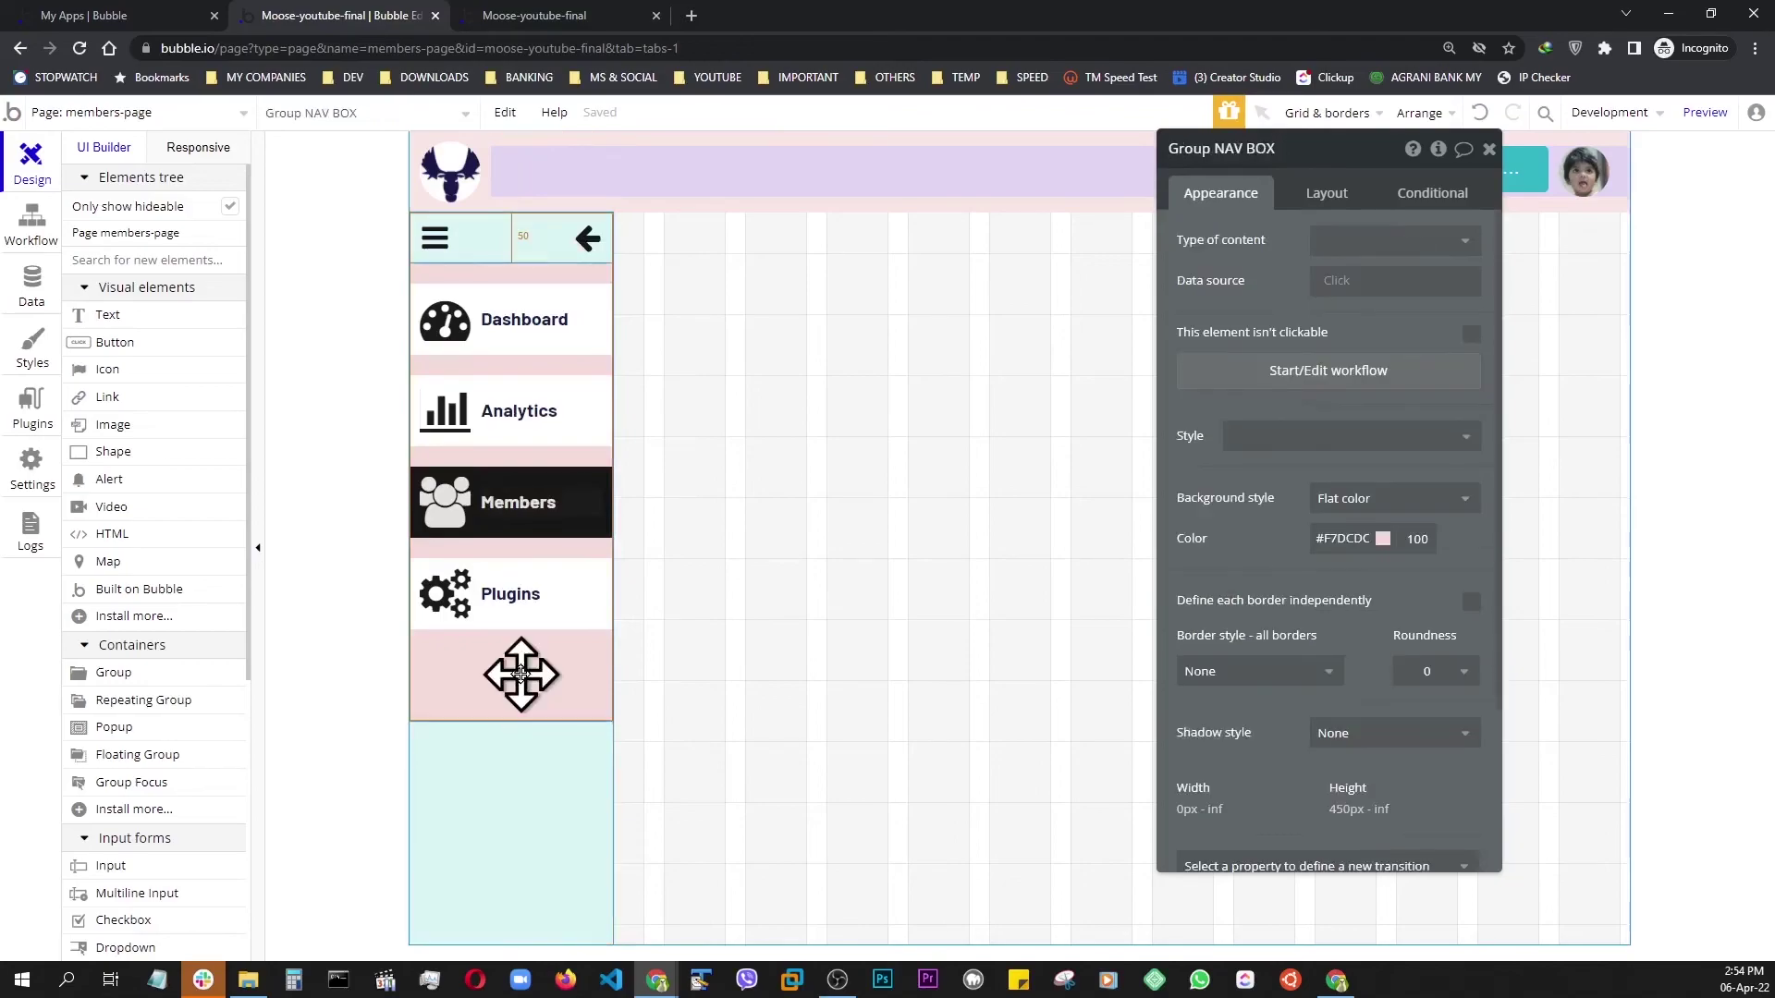
pyautogui.rightClick(520, 675)
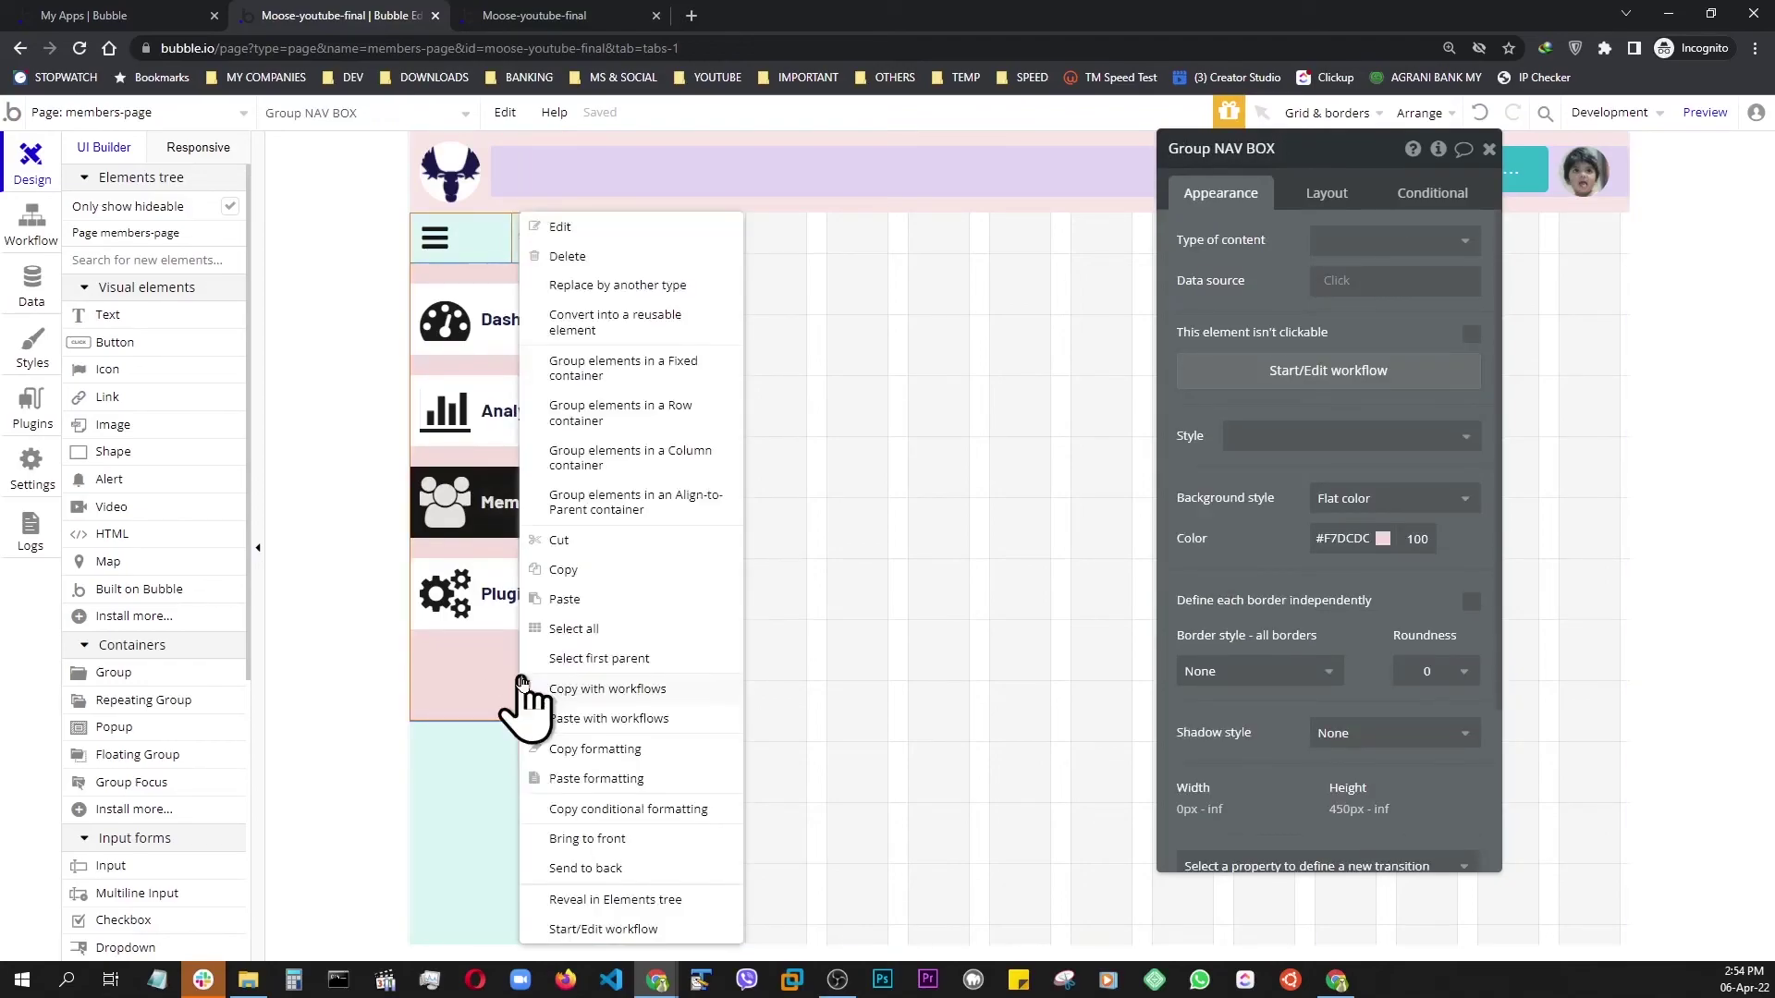
pyautogui.click(552, 782)
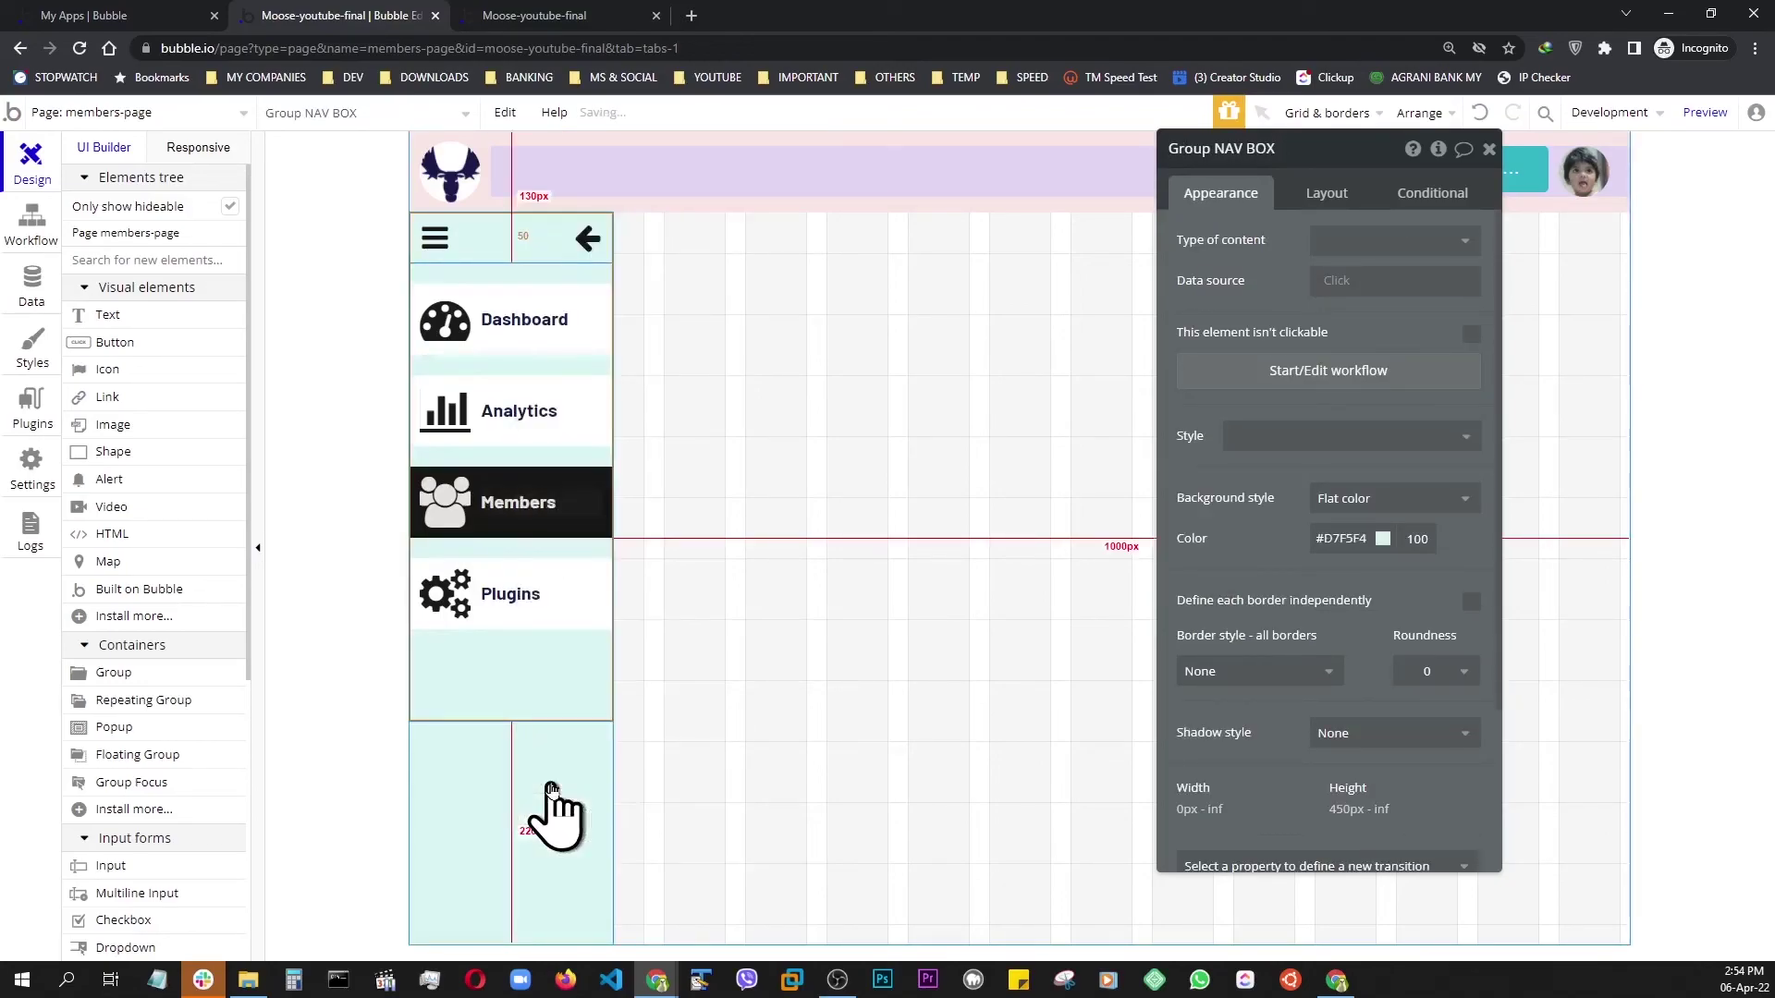
pyautogui.click(1725, 120)
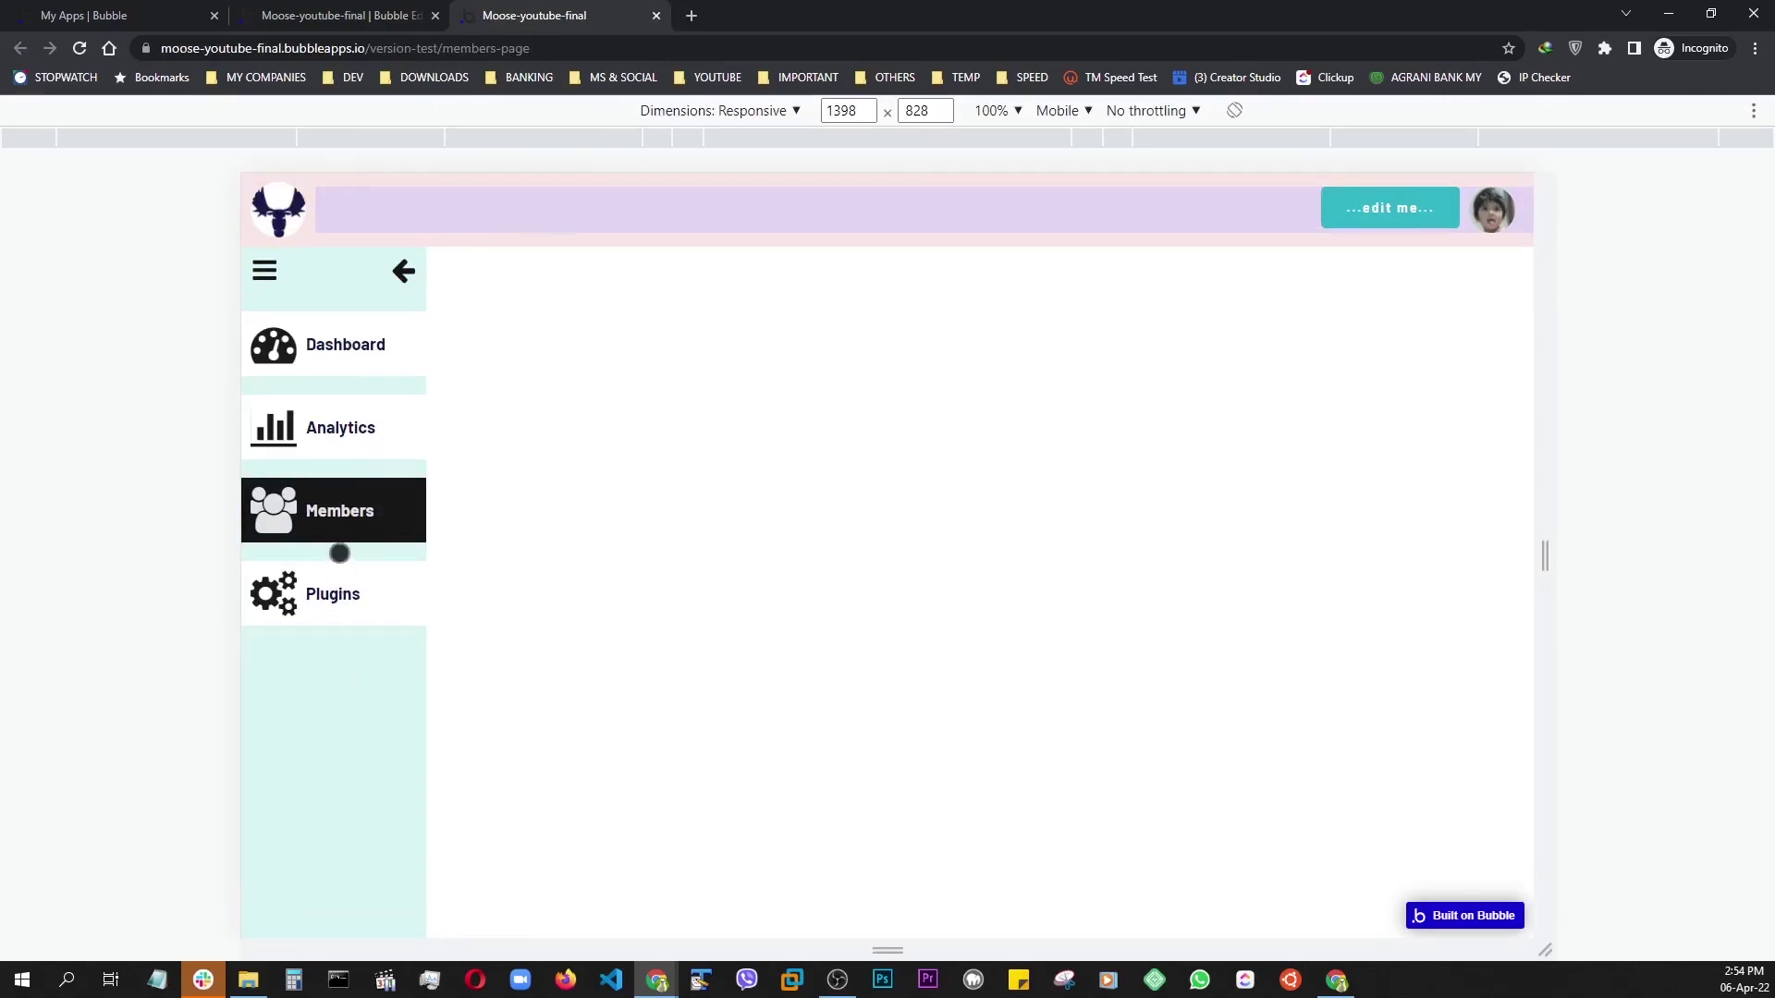
# - Set the members-page background color to #FAF5F5 and preview the page
pyautogui.click(297, 17)
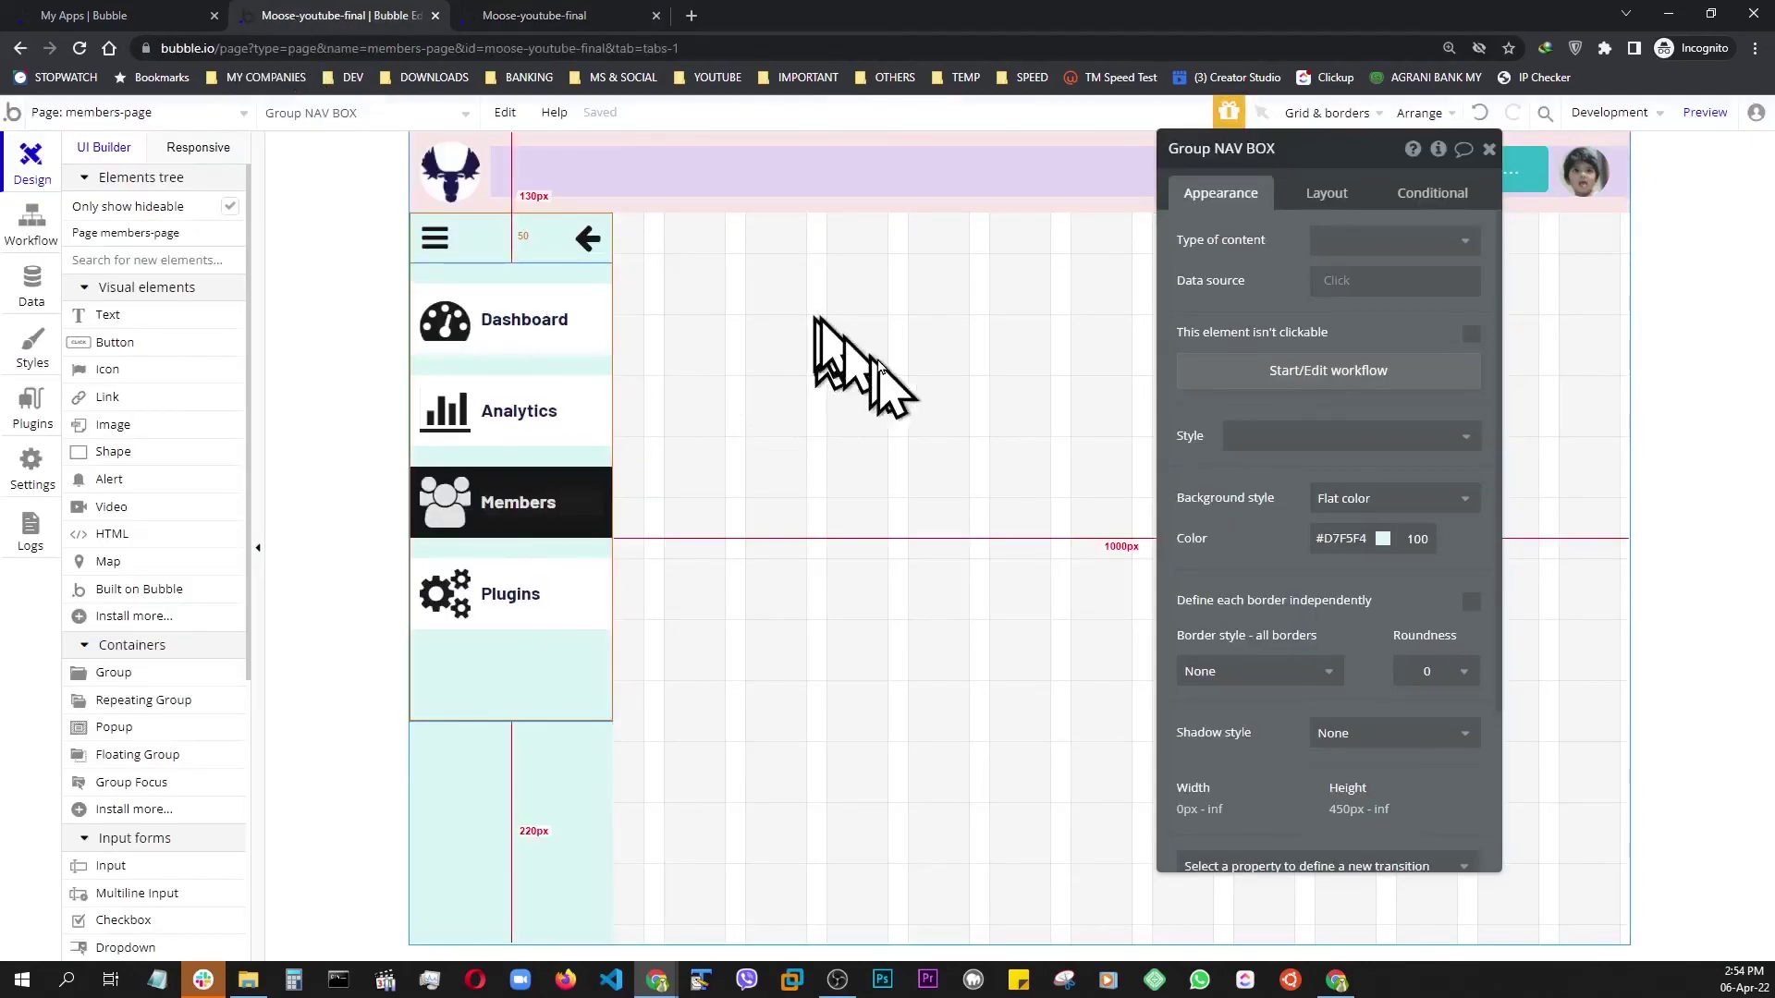
pyautogui.click(871, 315)
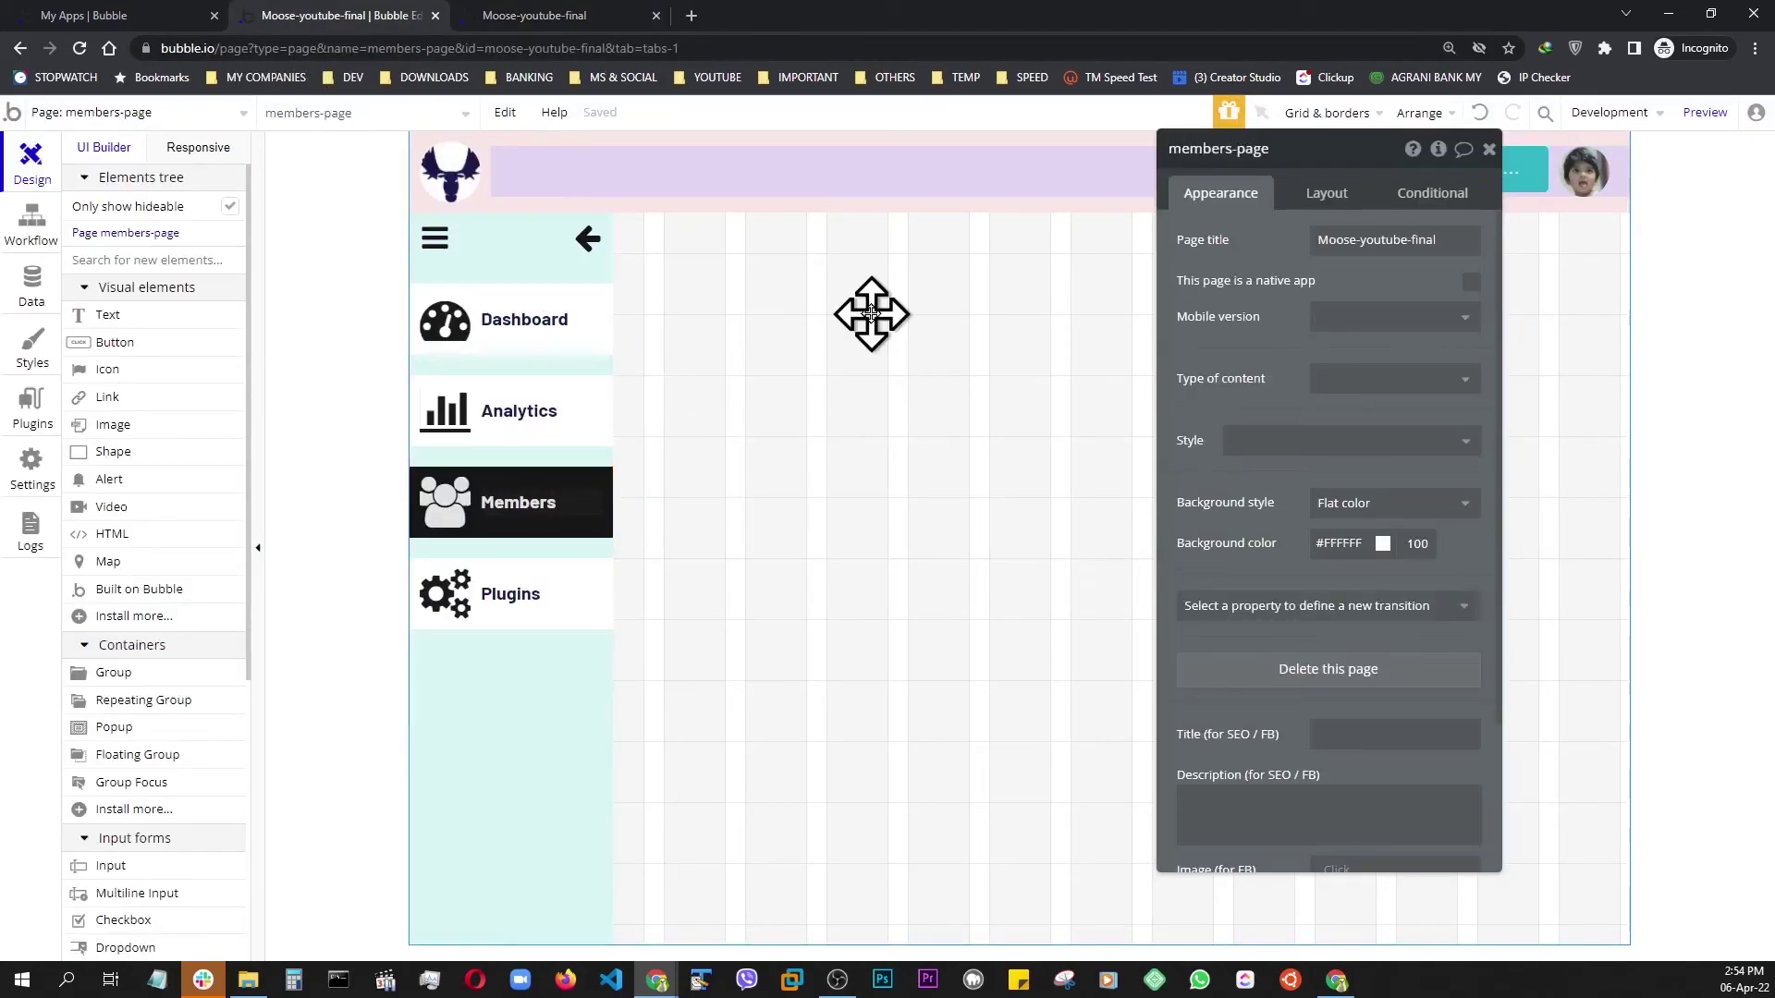
pyautogui.click(1377, 546)
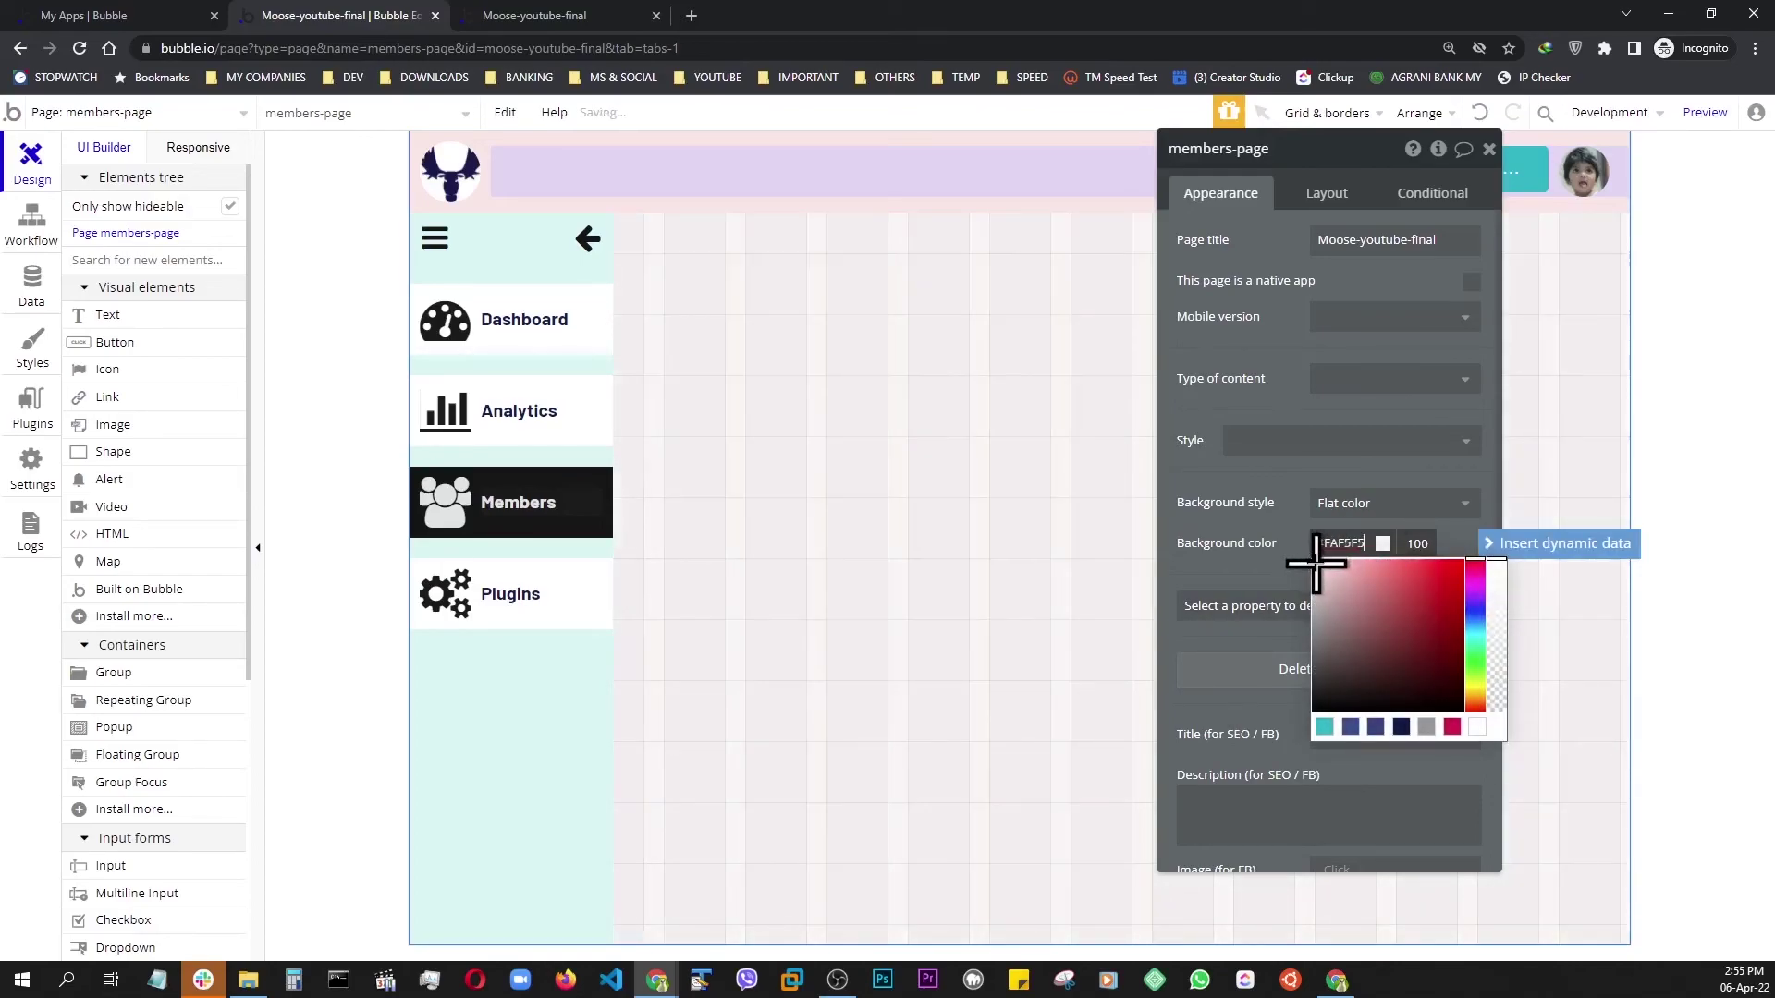
pyautogui.click(1703, 113)
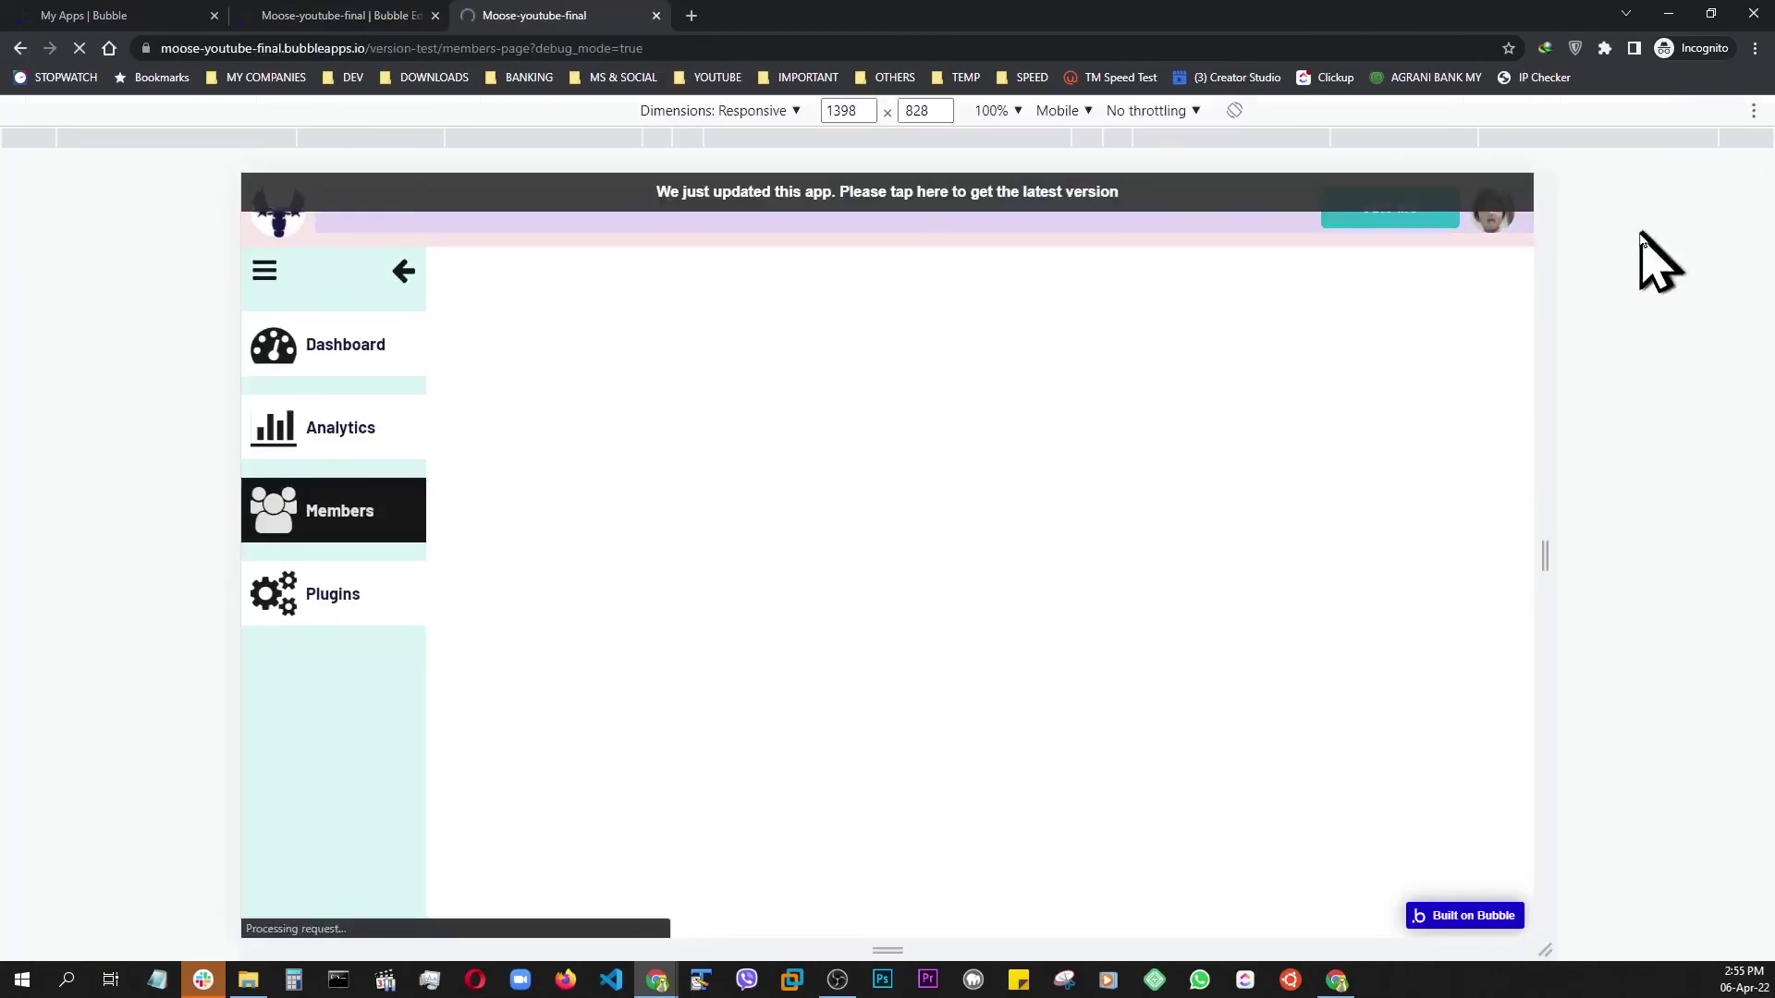